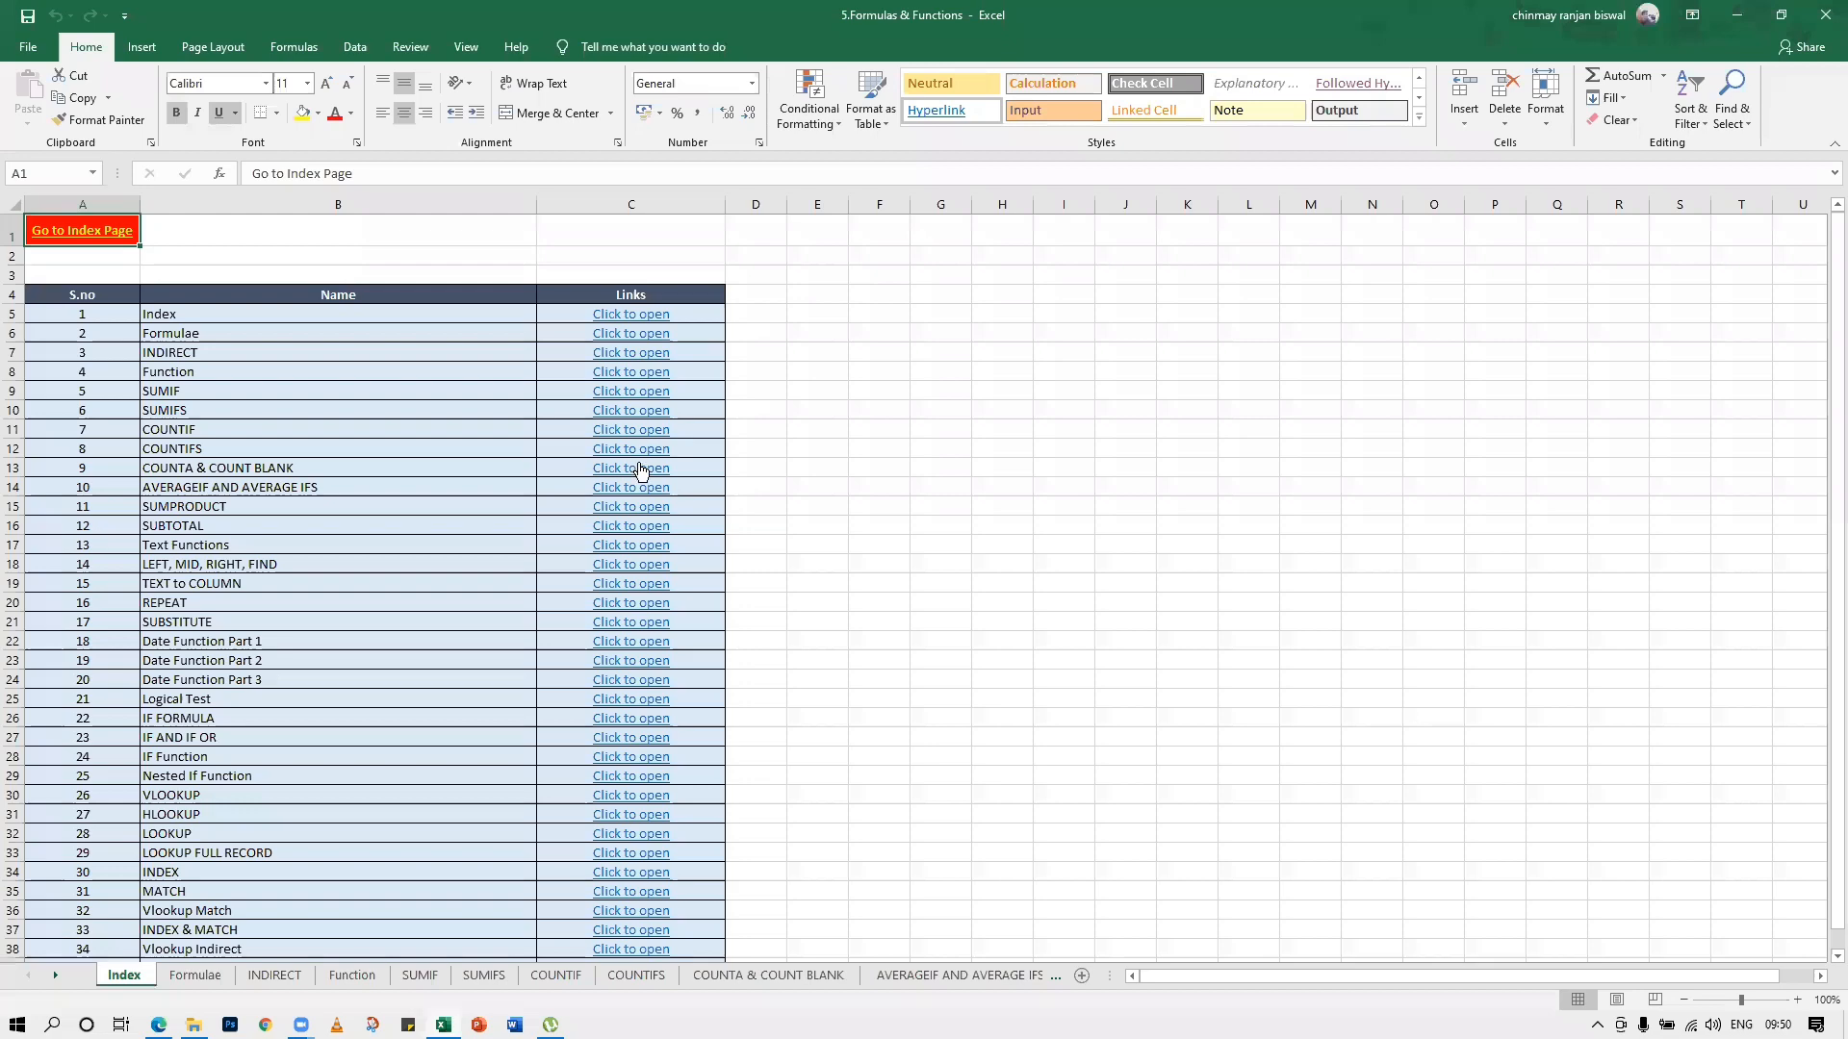
# Open the Formulae sheet from the index and select the empty result cell G5 under Add
pyautogui.click(632, 334)
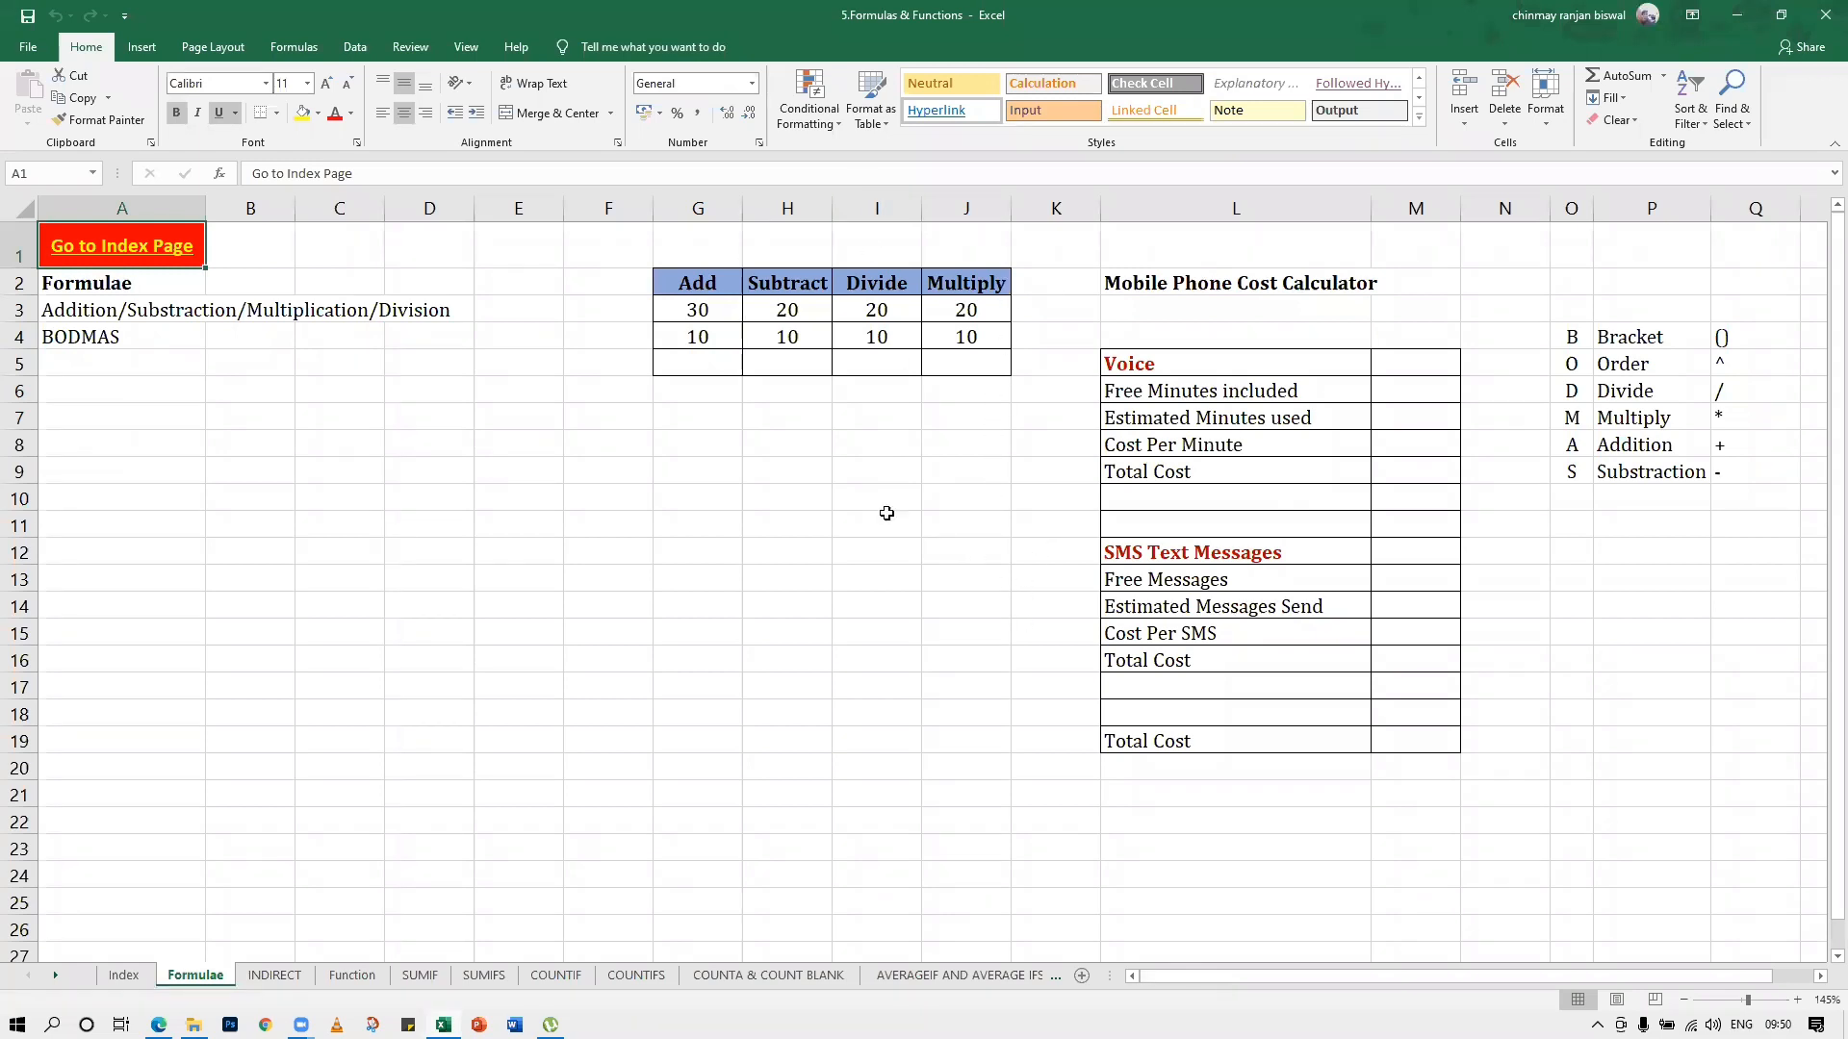
pyautogui.click(895, 683)
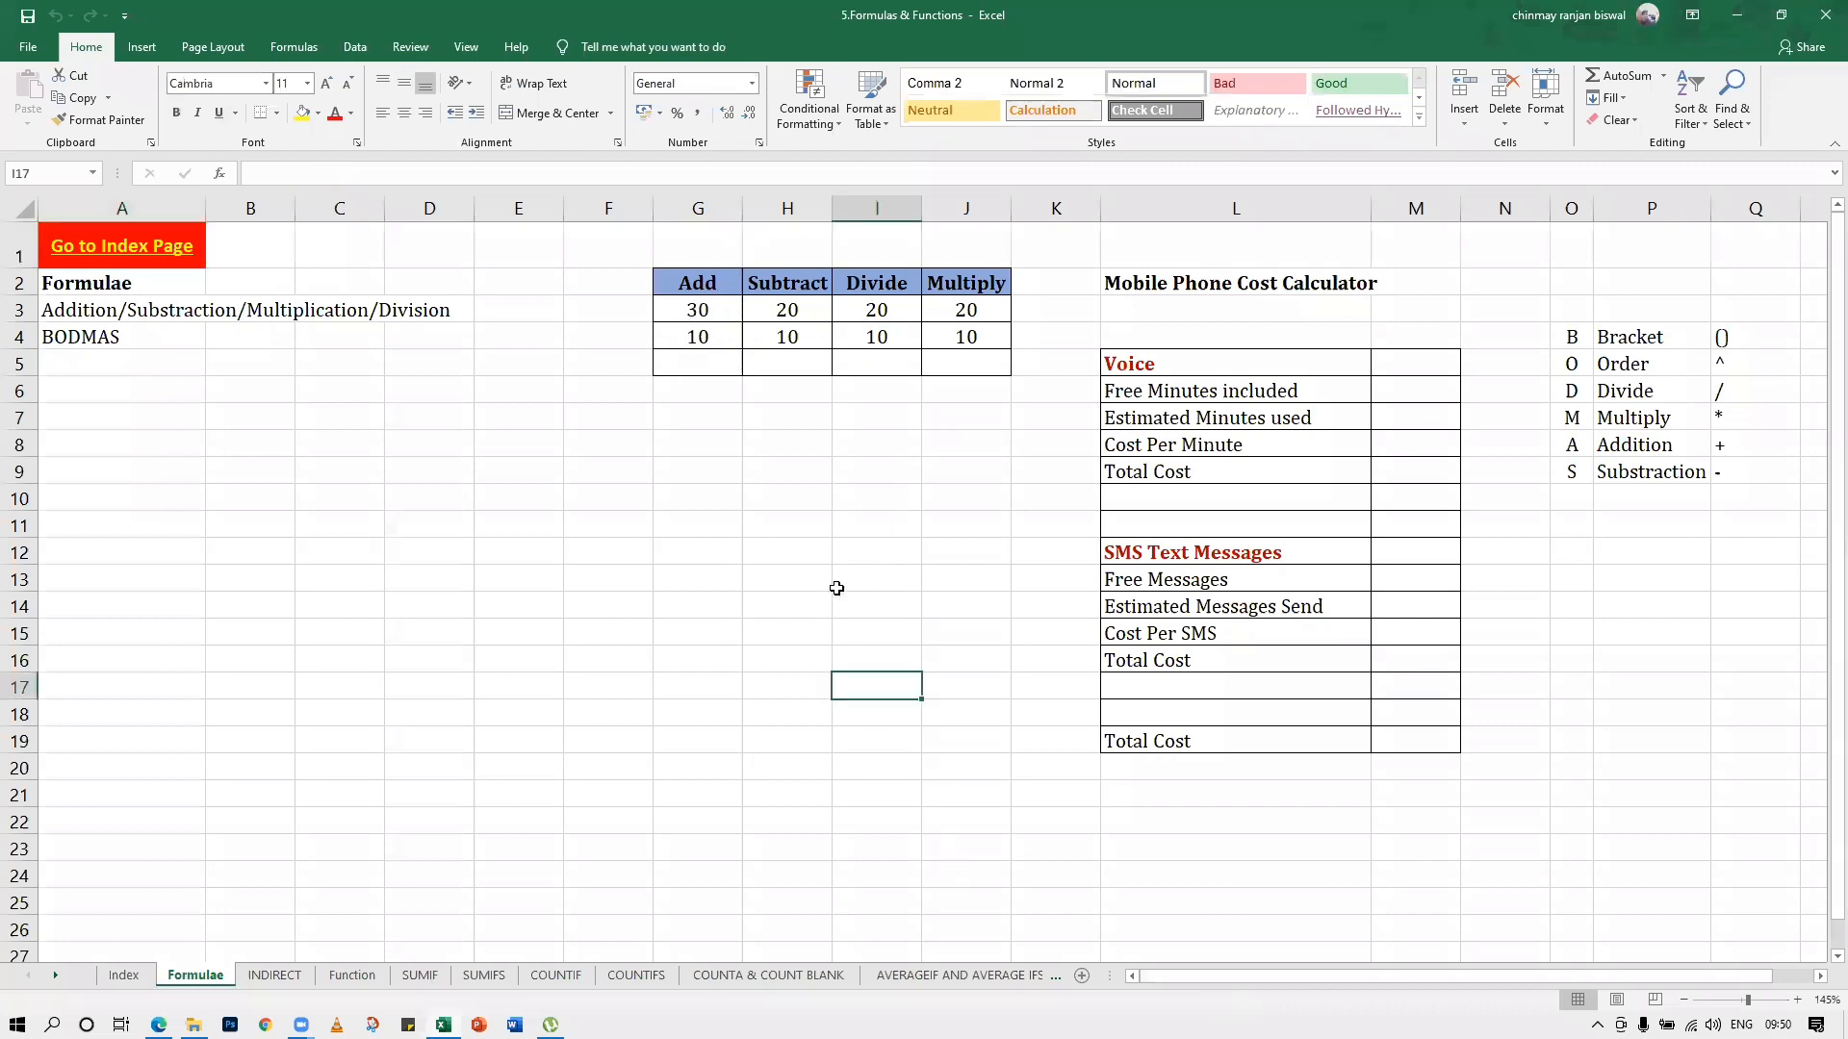
pyautogui.click(713, 359)
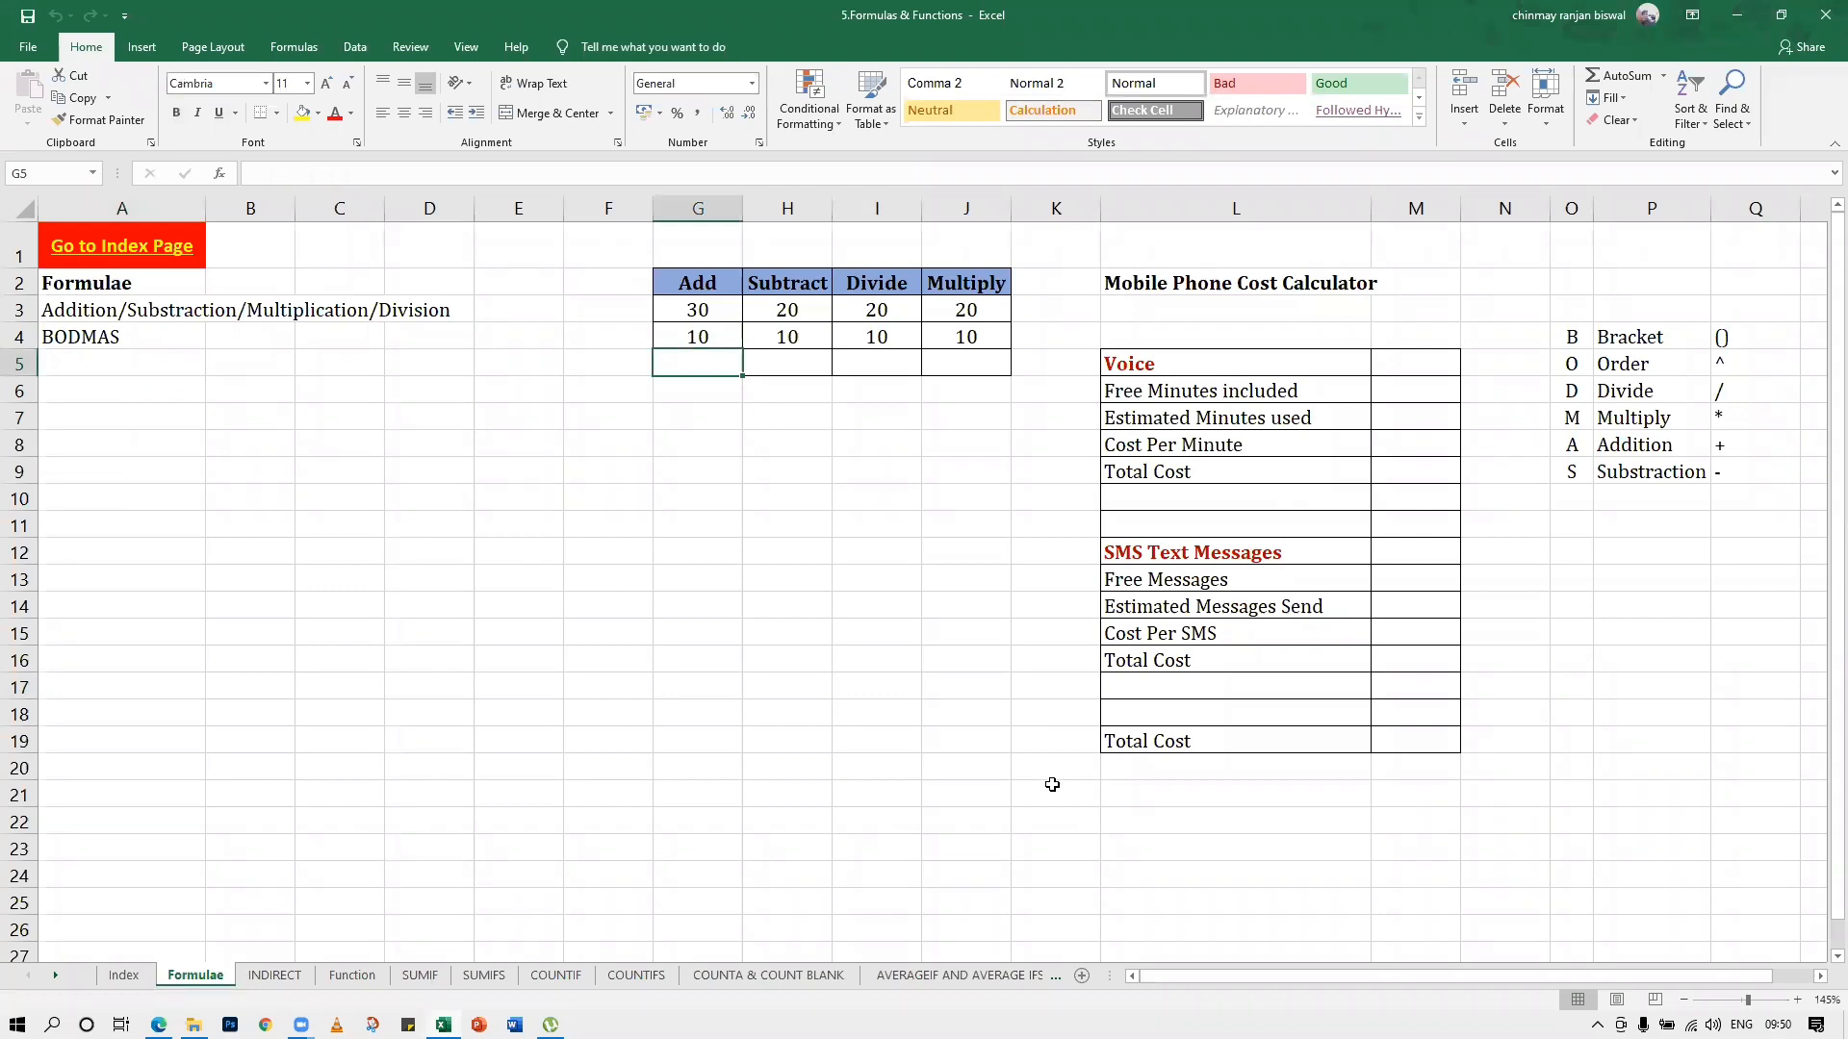
pyautogui.write('=')
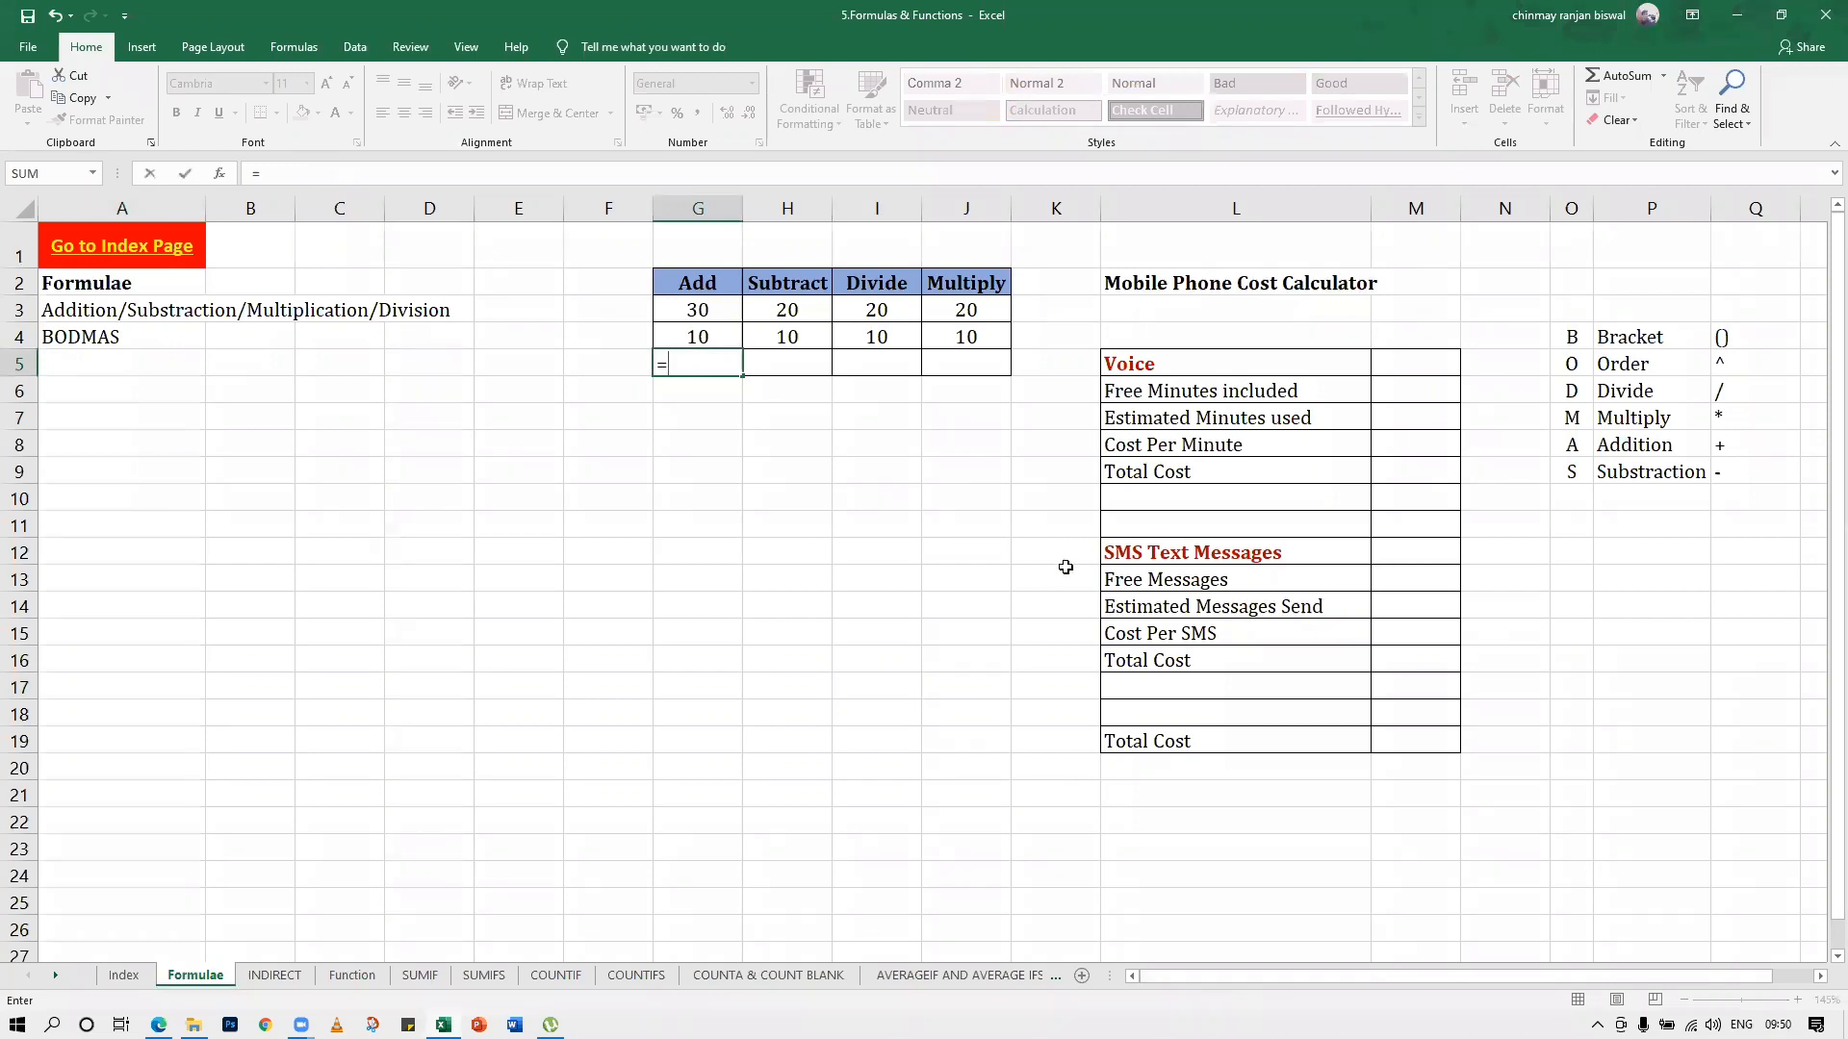
pyautogui.click(952, 519)
pyautogui.press('Escape')
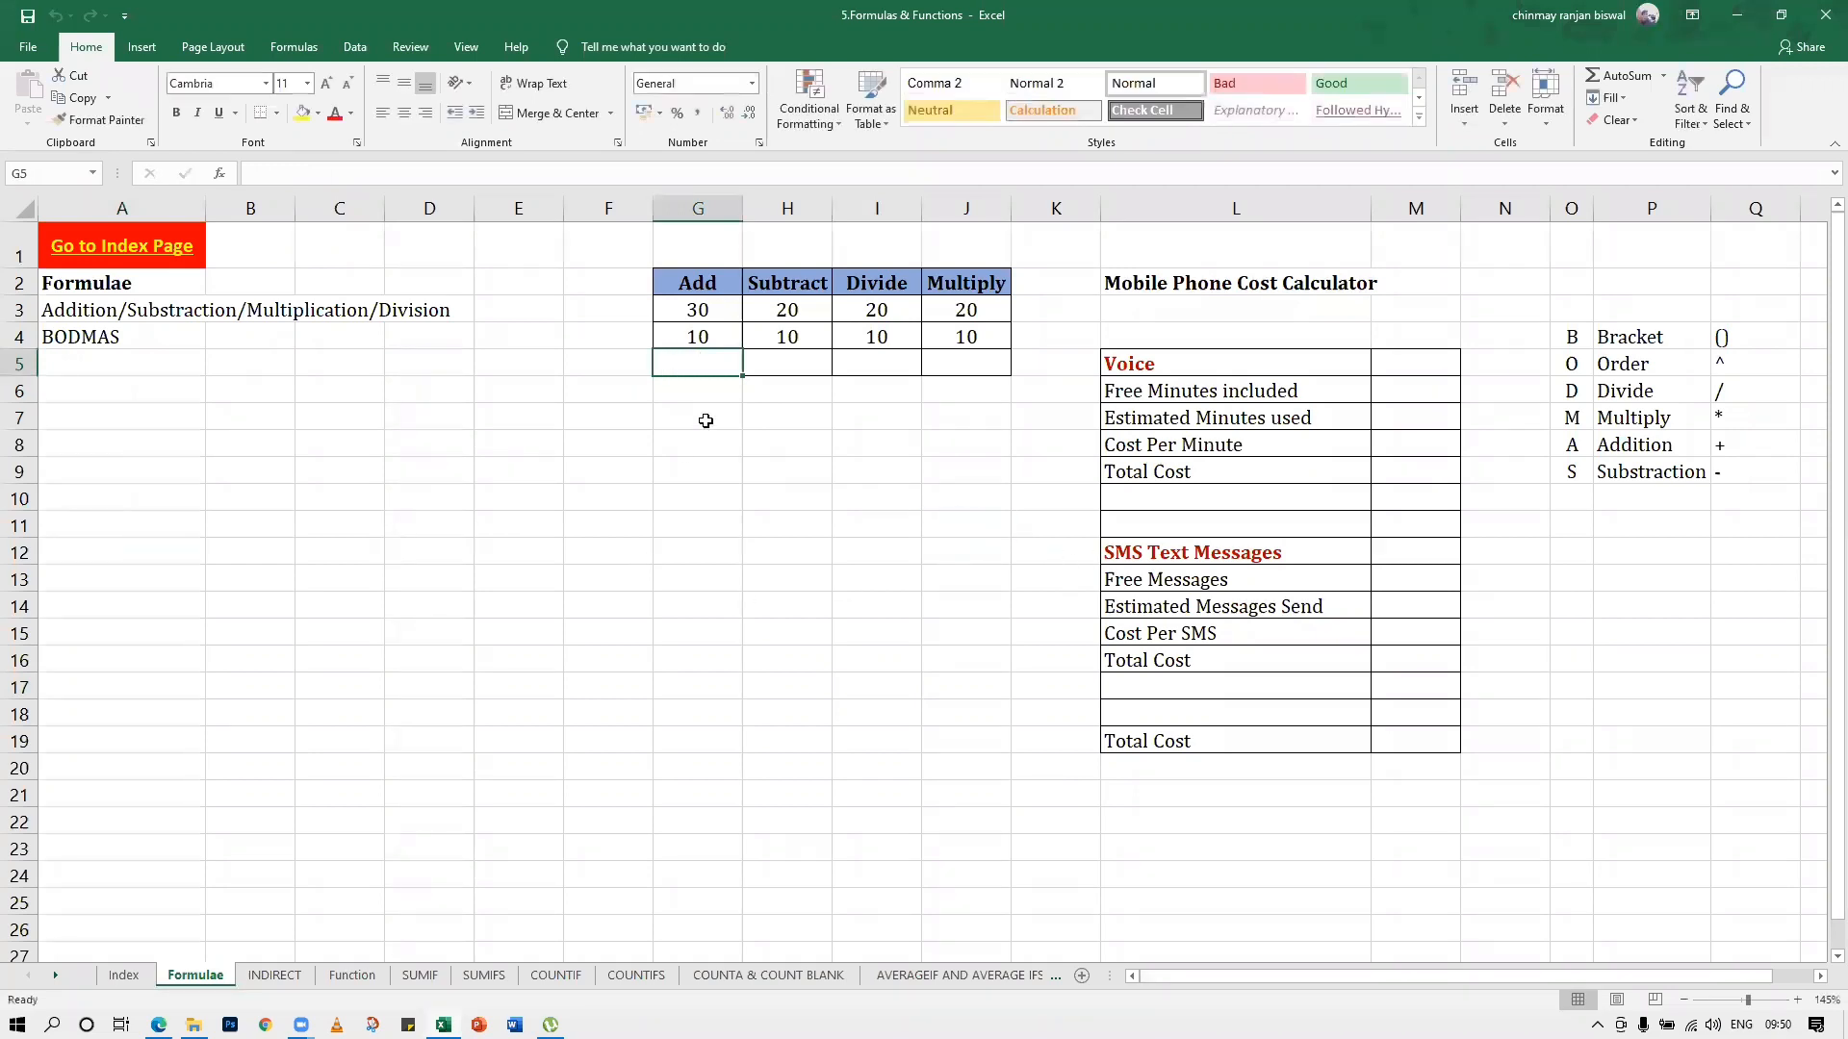
# Enter the formula =30+10 with fixed numbers in result cell G5 of the Add column
pyautogui.scroll(7, 789, 442)
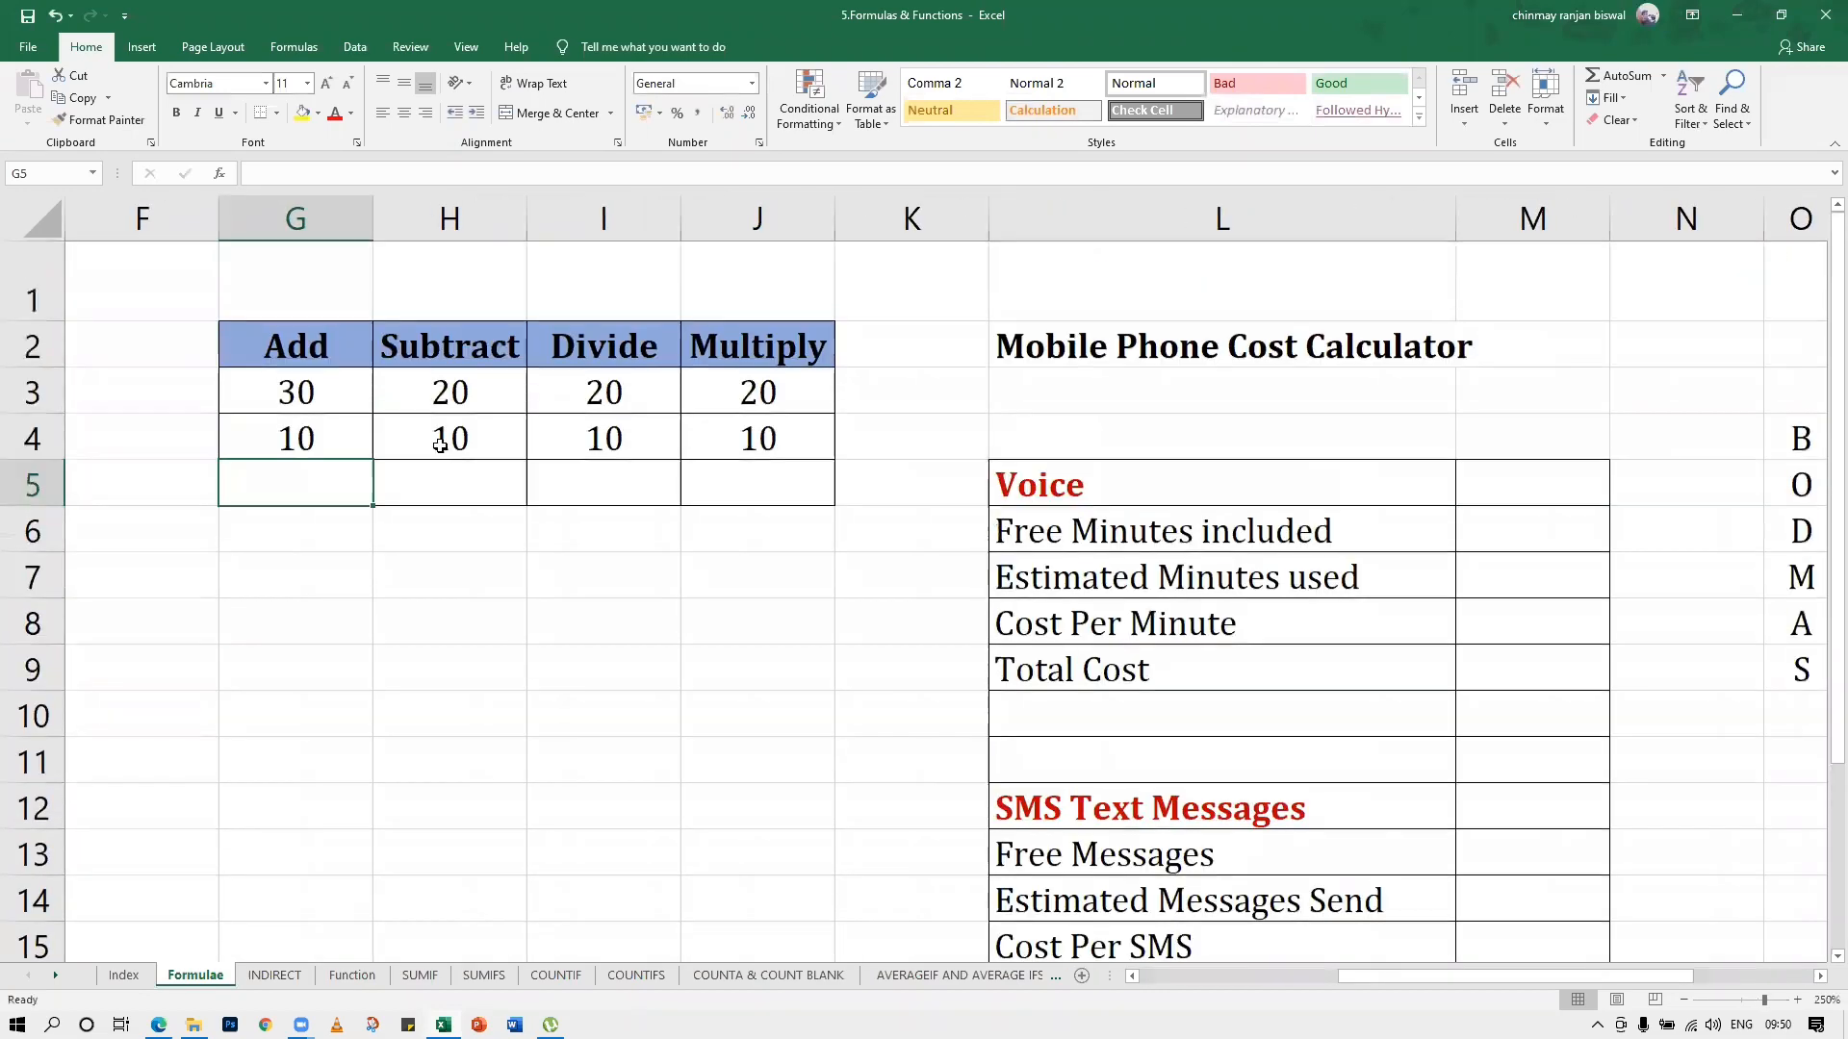
pyautogui.write('=')
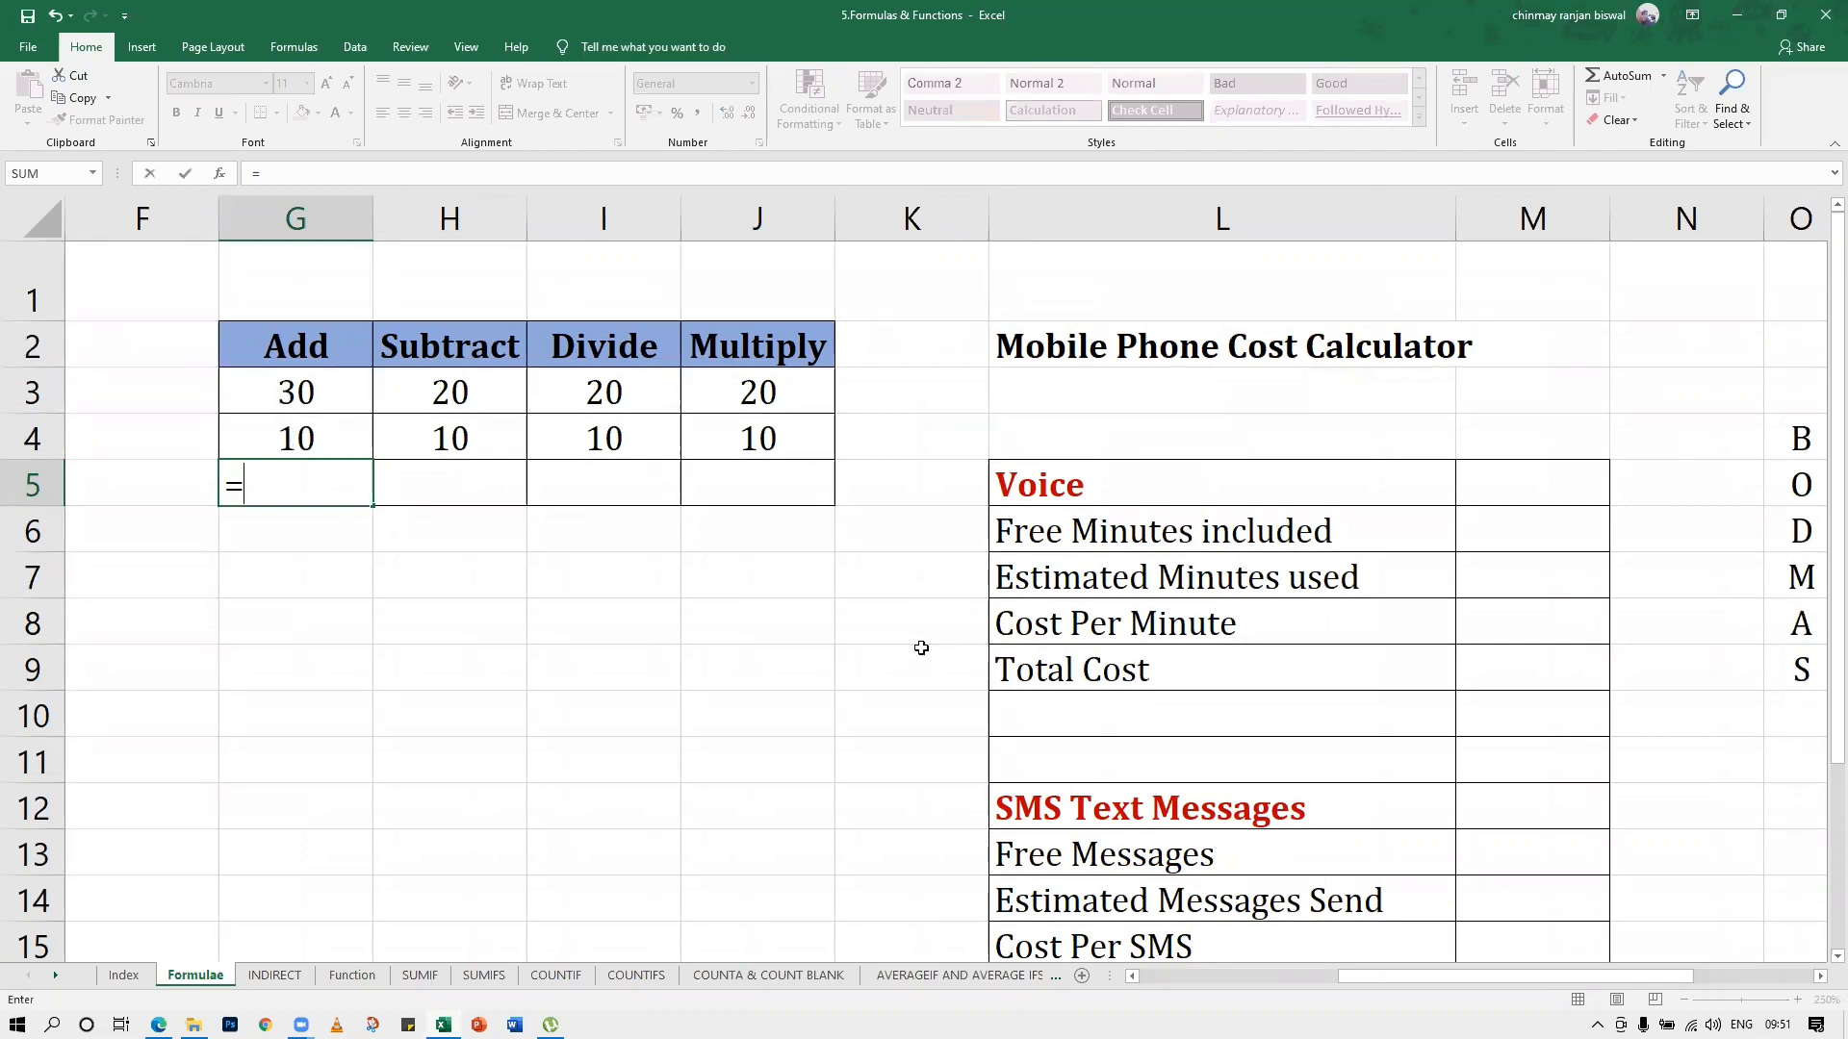
pyautogui.write('30+10')
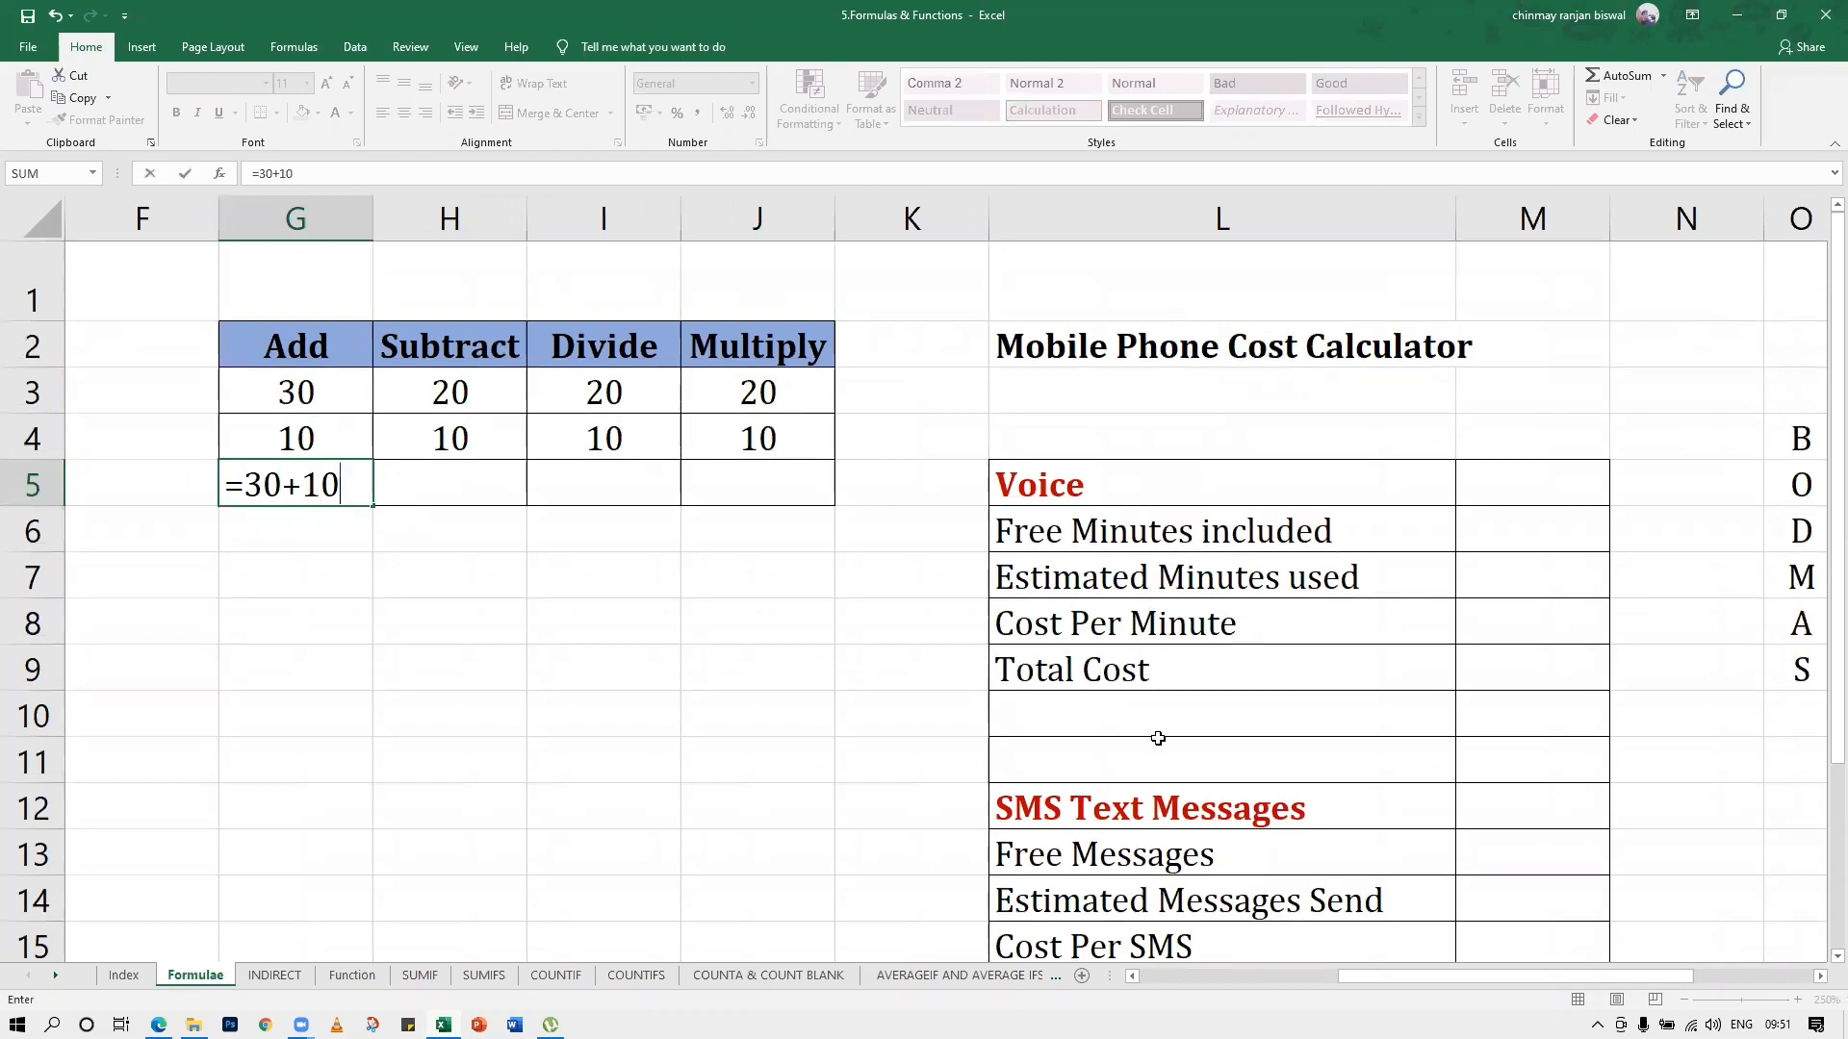
pyautogui.press('Return')
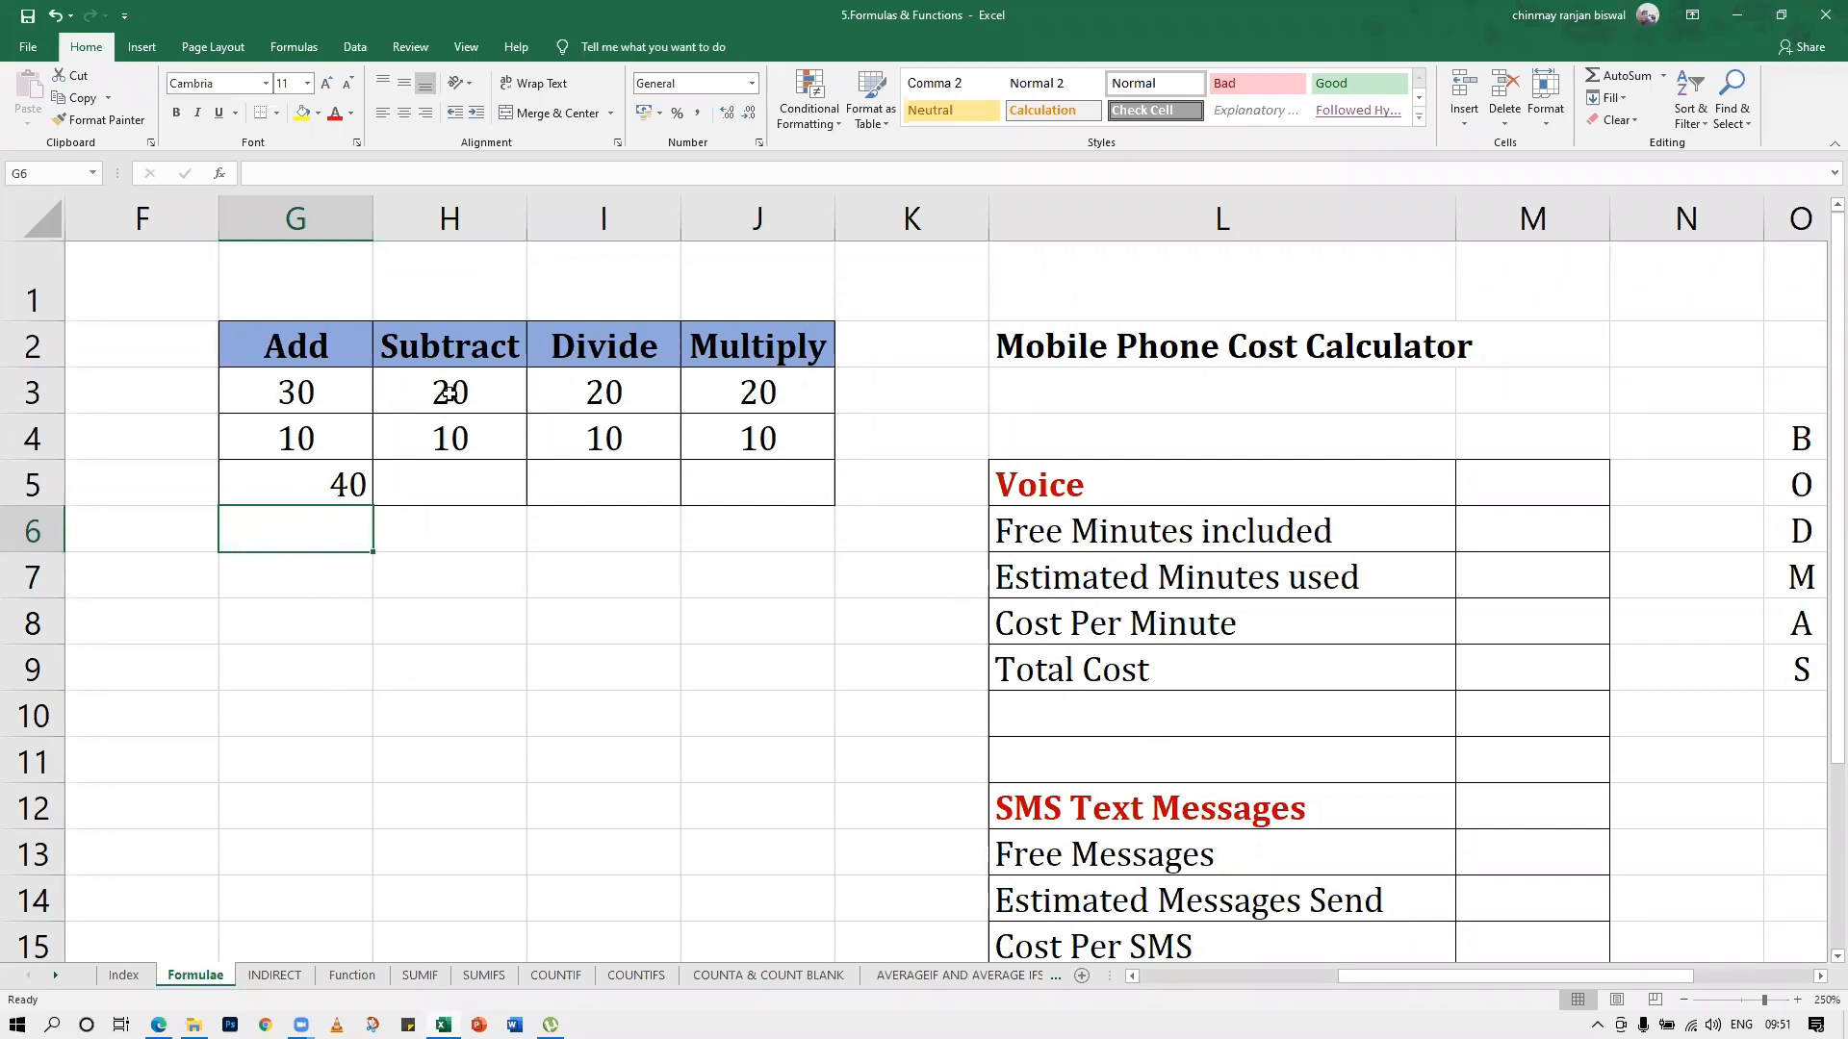
# Set the first number in the Add column, cell G3, to 40
pyautogui.click(301, 400)
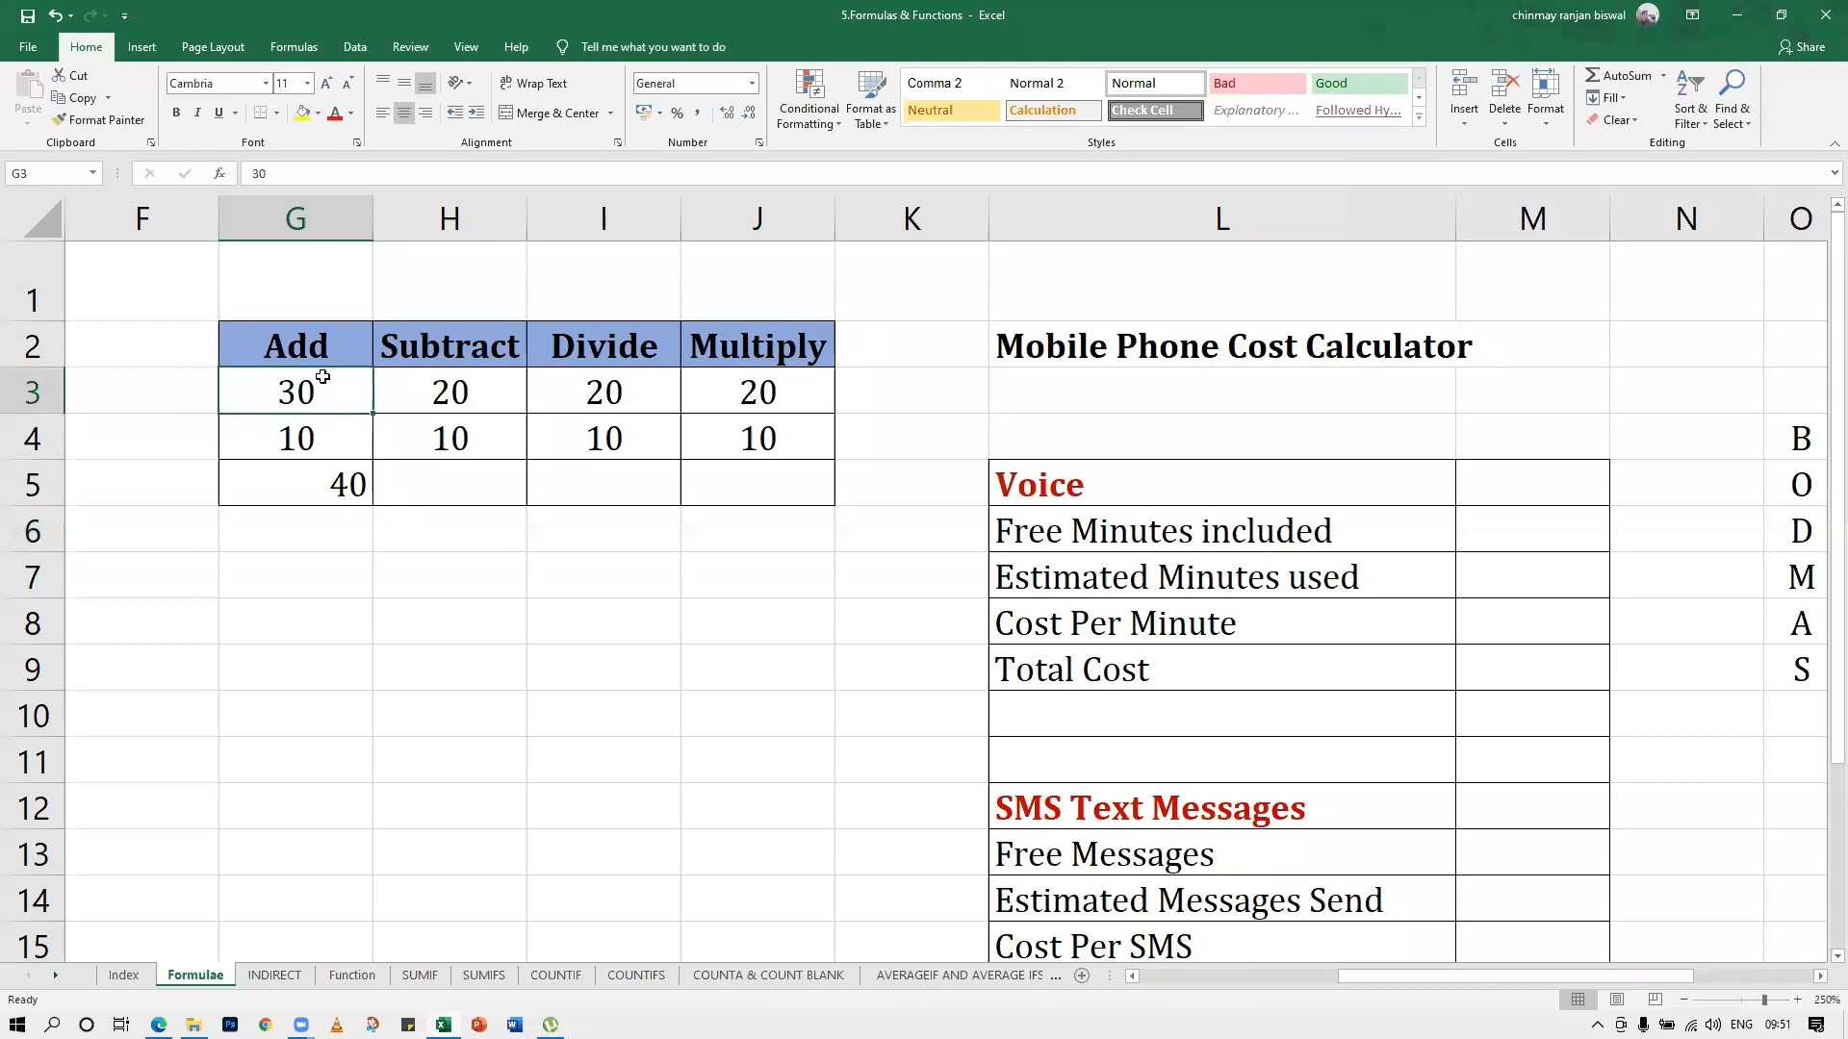
pyautogui.write('40')
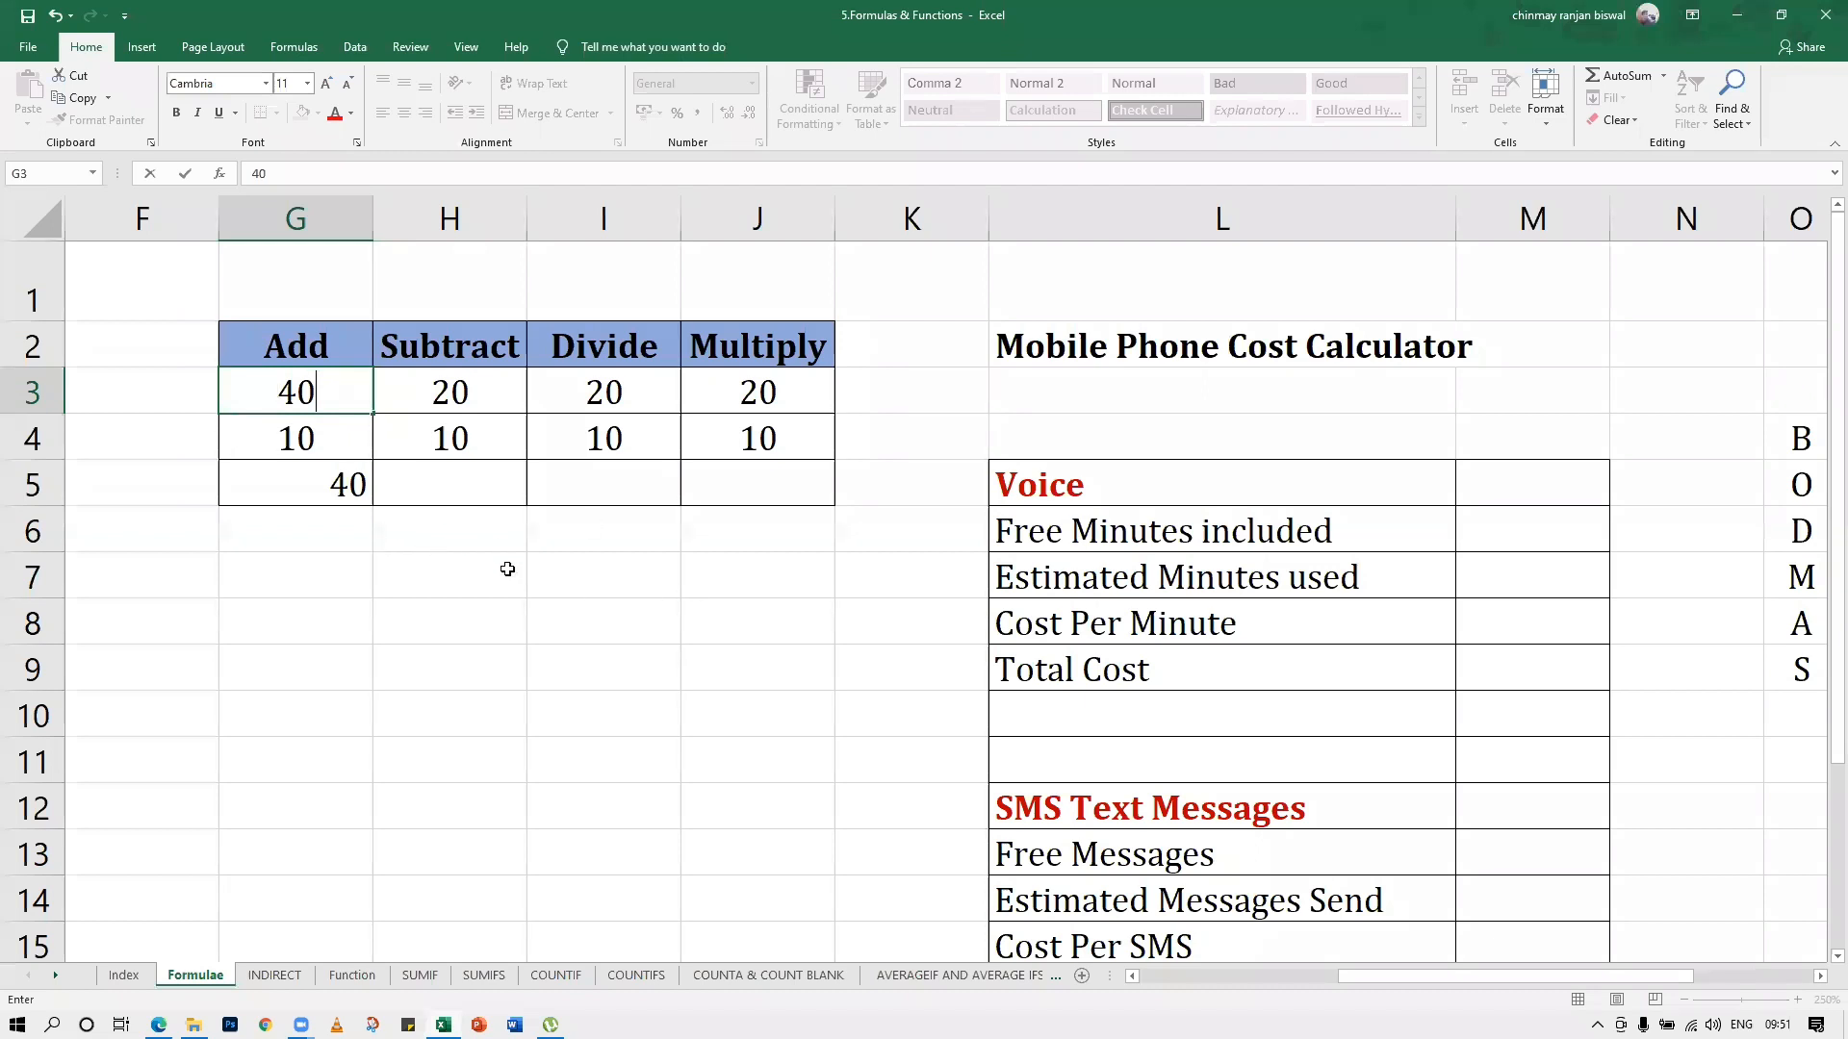
pyautogui.press('Return')
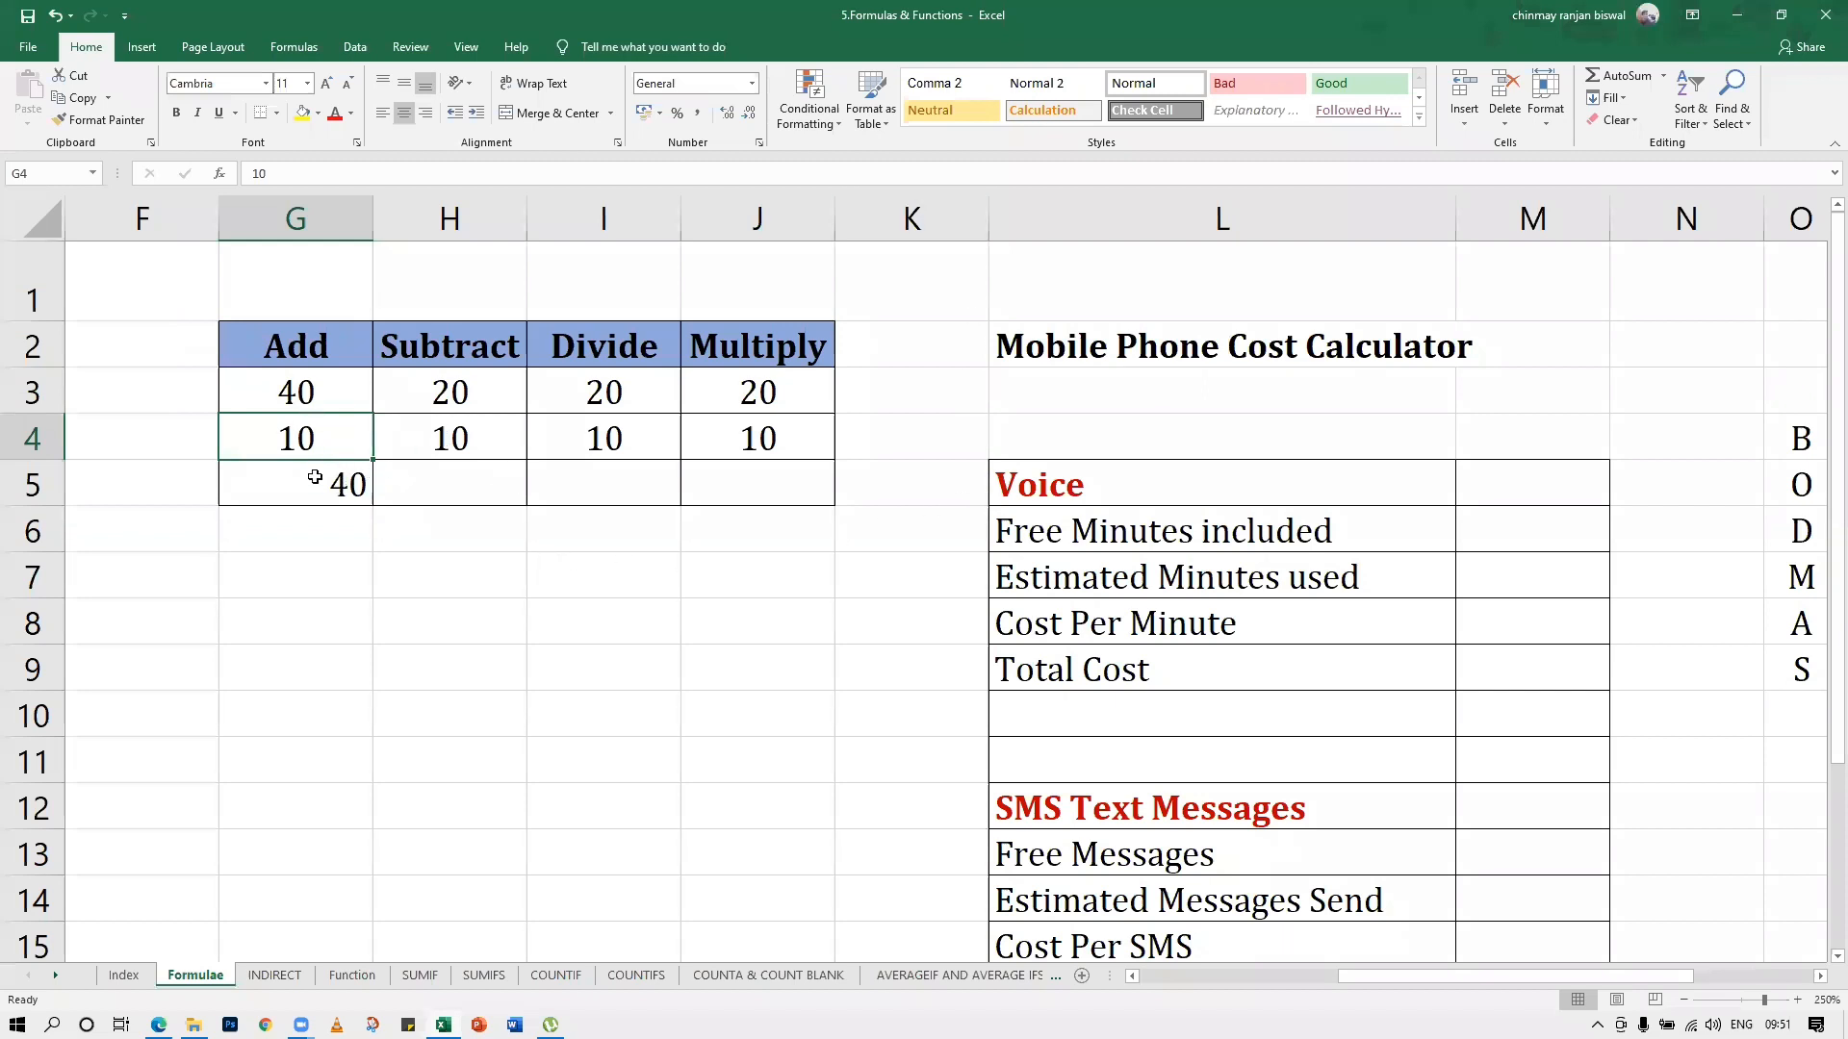
# Clear the fixed-number formula from result cell G5 of the Add column
pyautogui.doubleClick(342, 484)
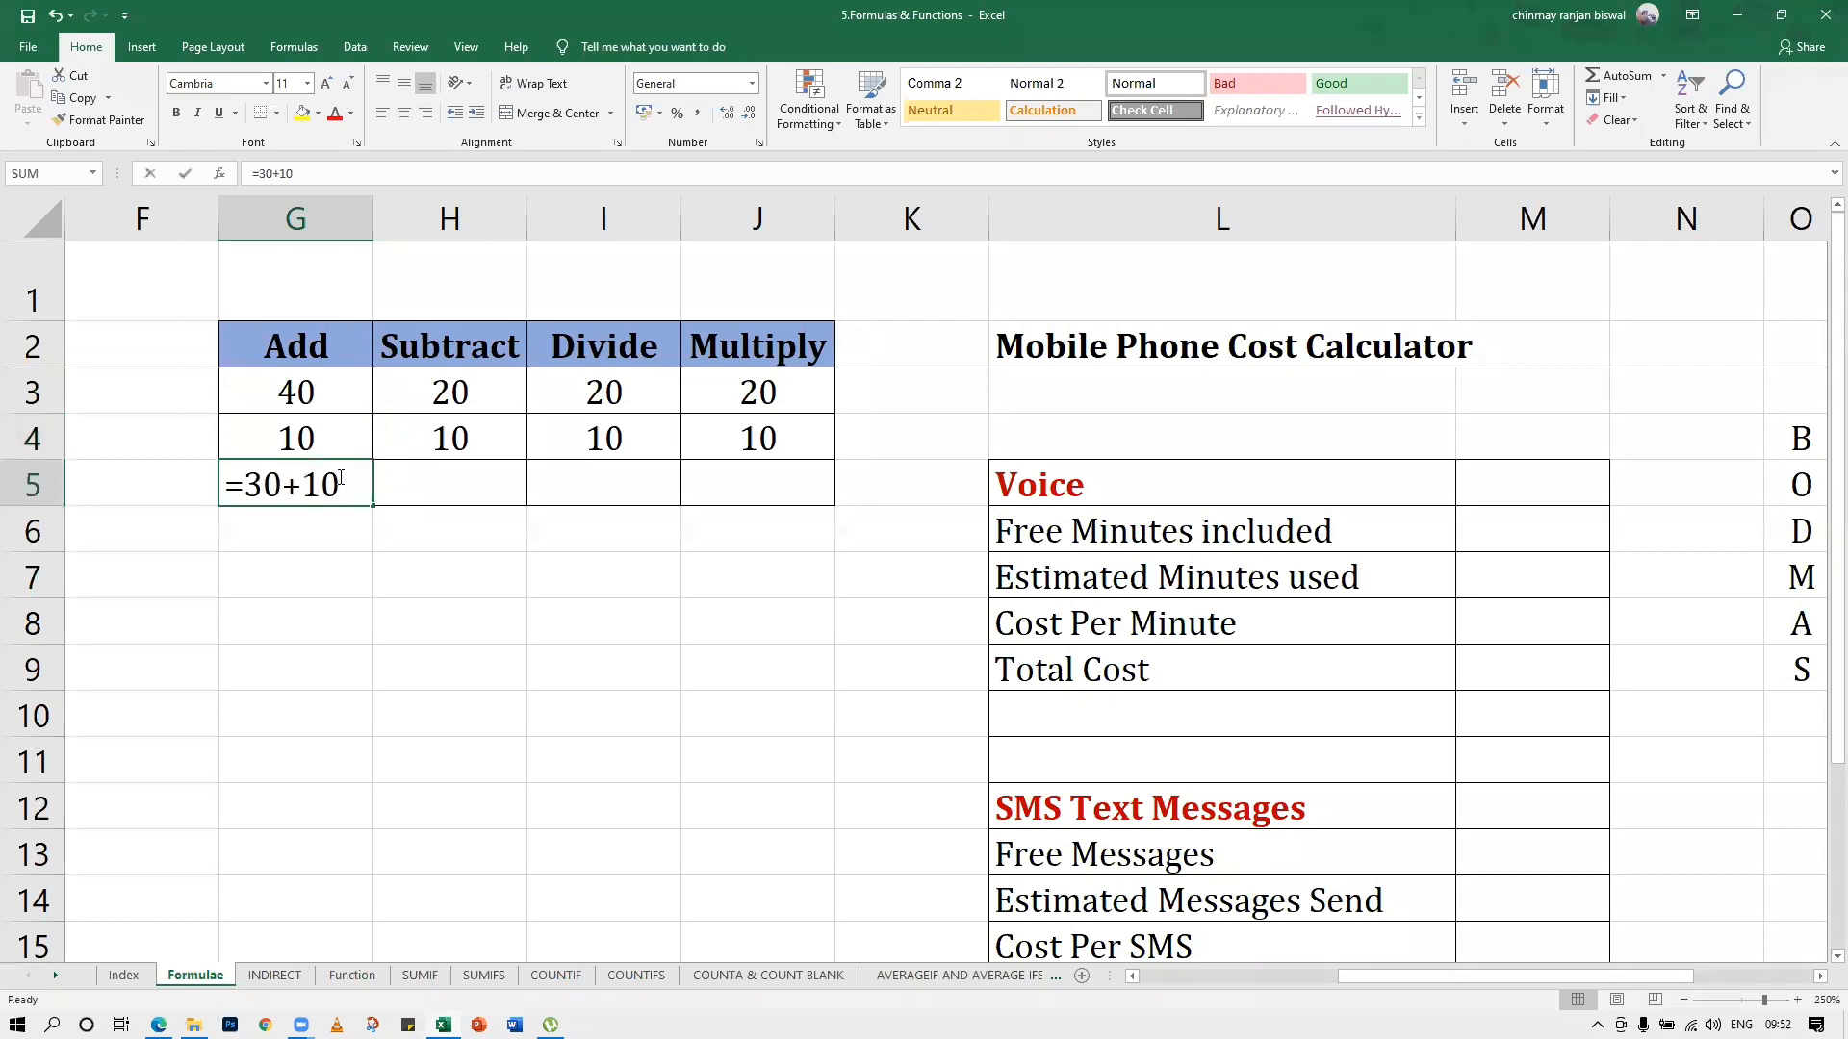
pyautogui.moveTo(243, 489); pyautogui.dragTo(344, 491)
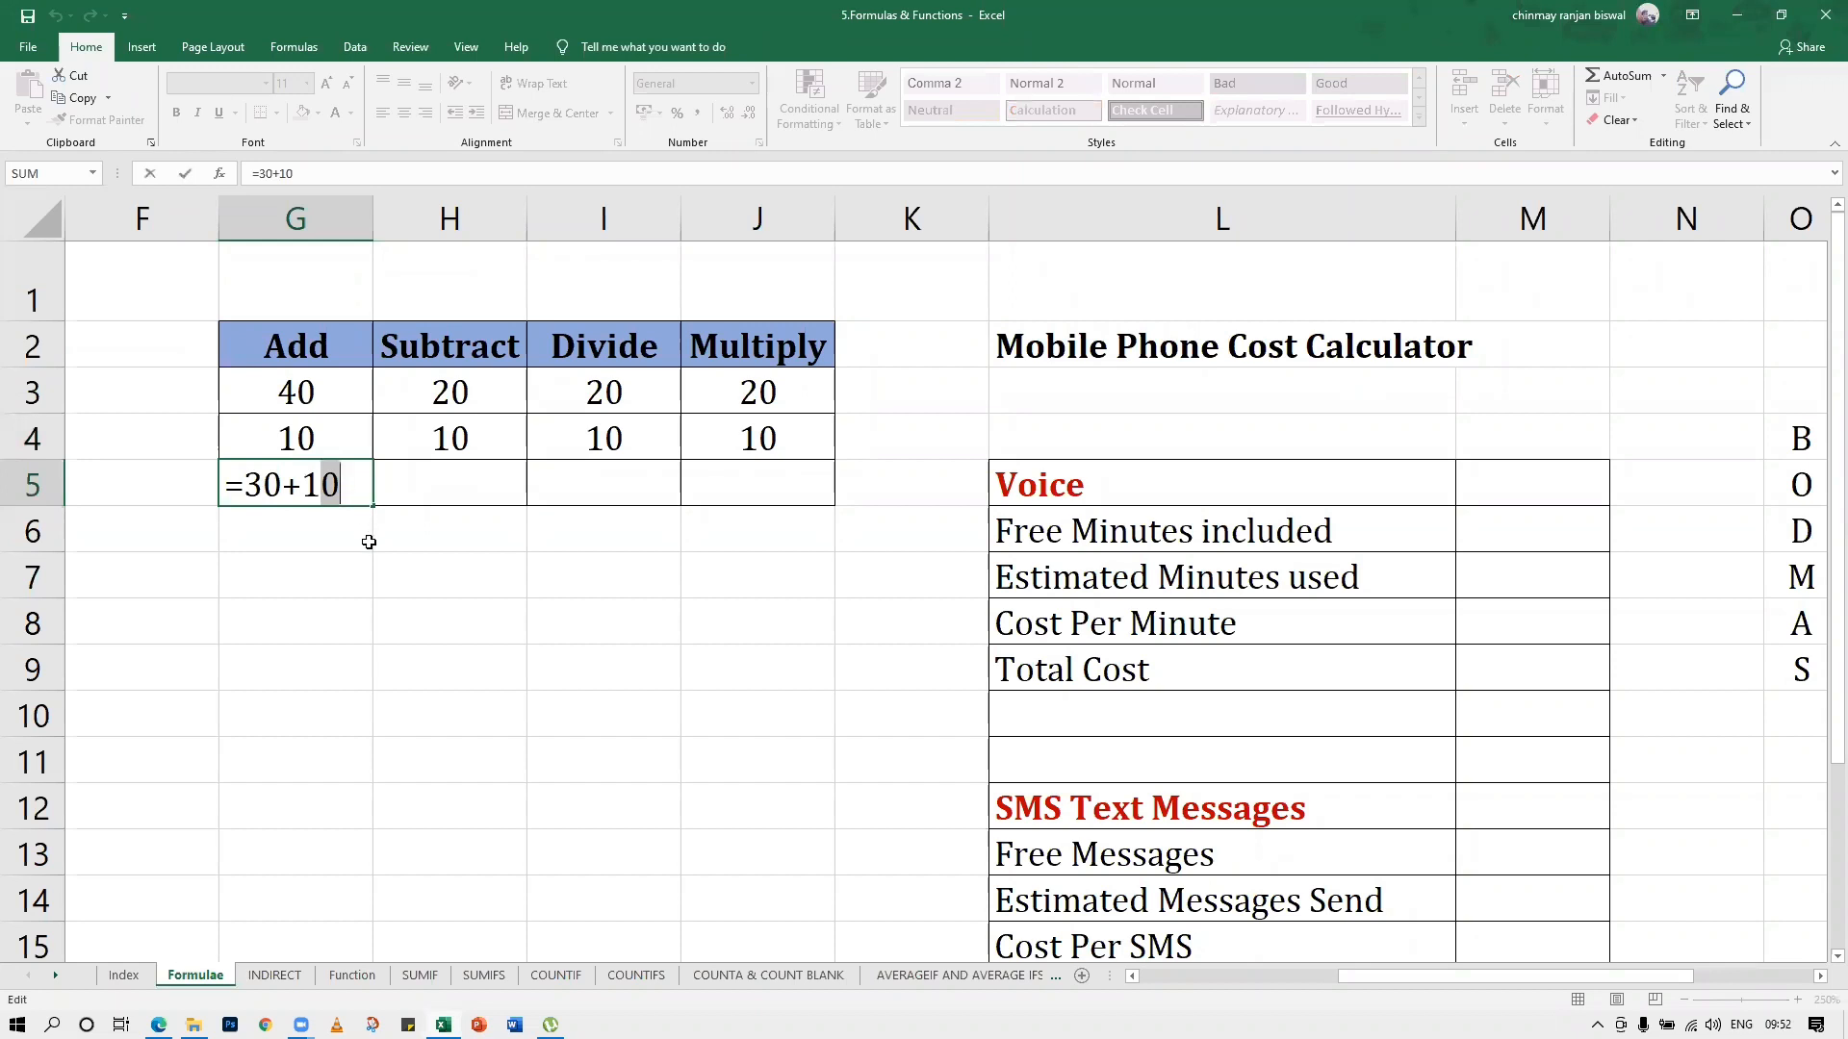
pyautogui.press('BackSpace')
pyautogui.press('BackSpace')
pyautogui.press('BackSpace')
pyautogui.press('BackSpace')
pyautogui.press('BackSpace')
pyautogui.press('BackSpace')
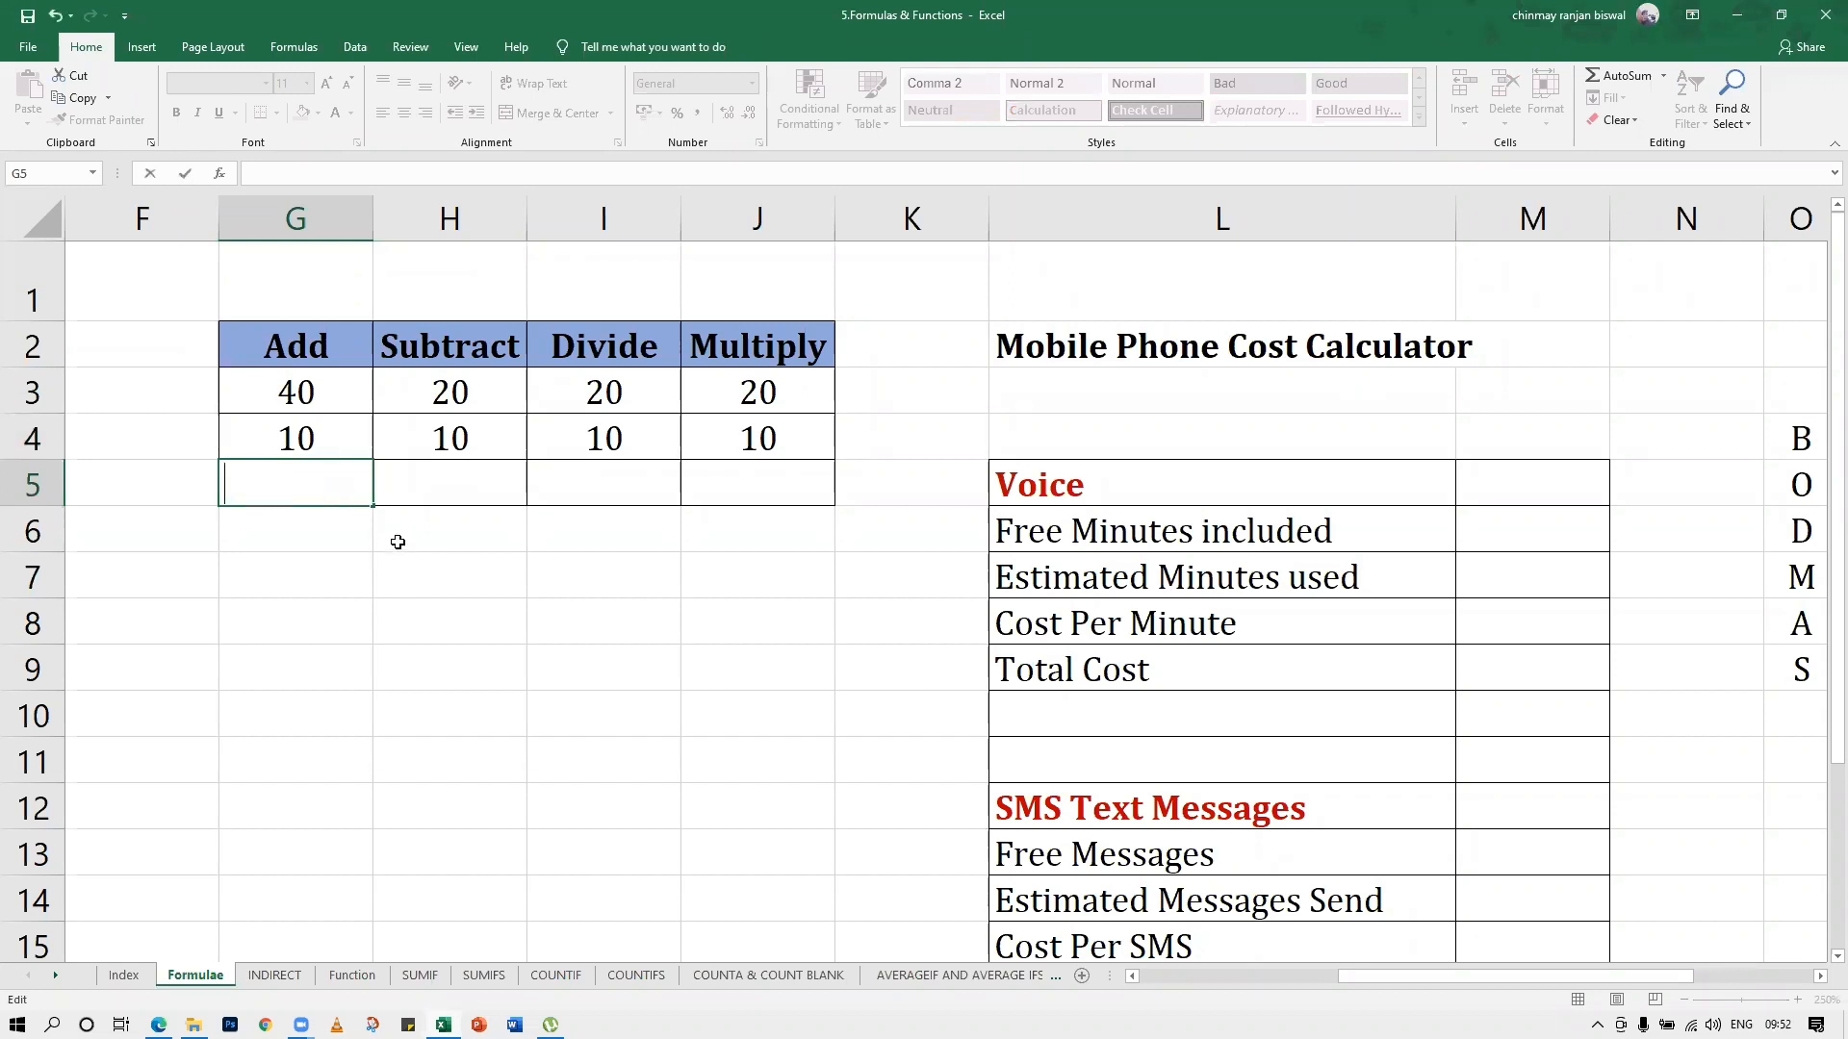
pyautogui.click(361, 584)
pyautogui.click(286, 391)
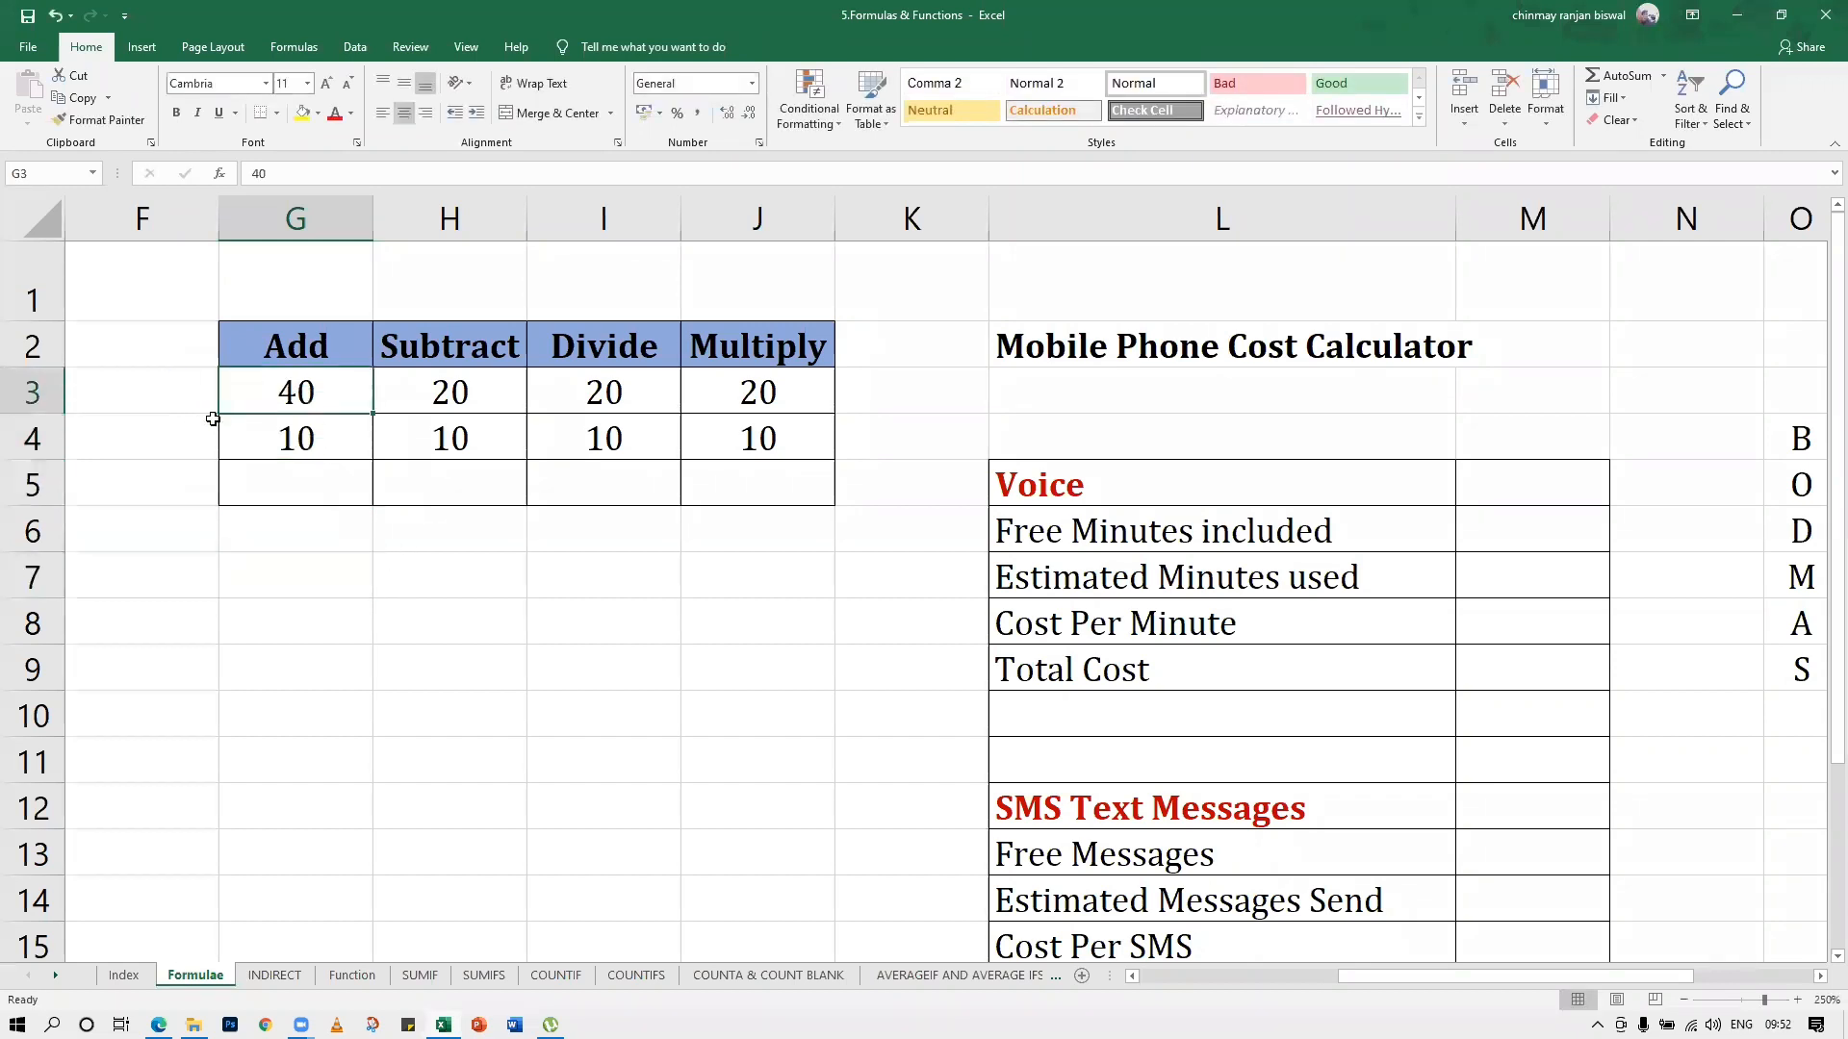
# Enter the cell-reference formula =G3+G4 in result cell G5 to add the two numbers above
pyautogui.click(318, 490)
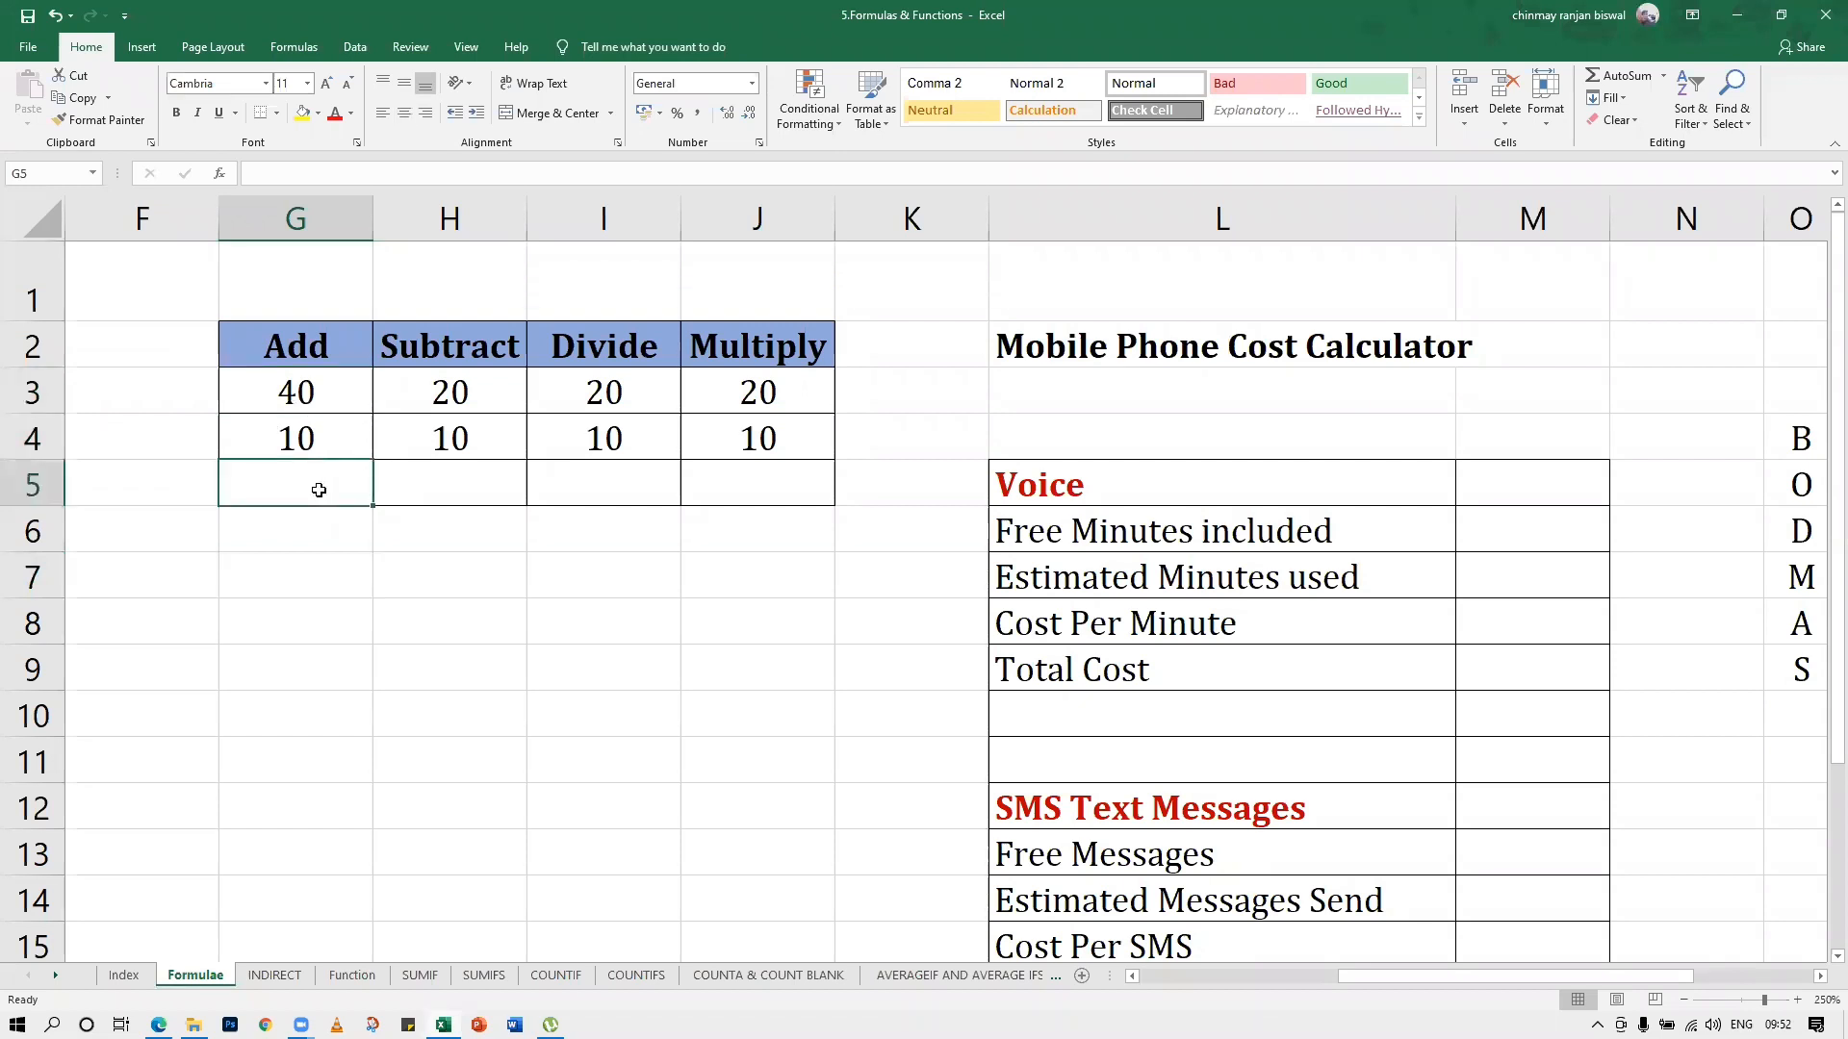
pyautogui.write('=')
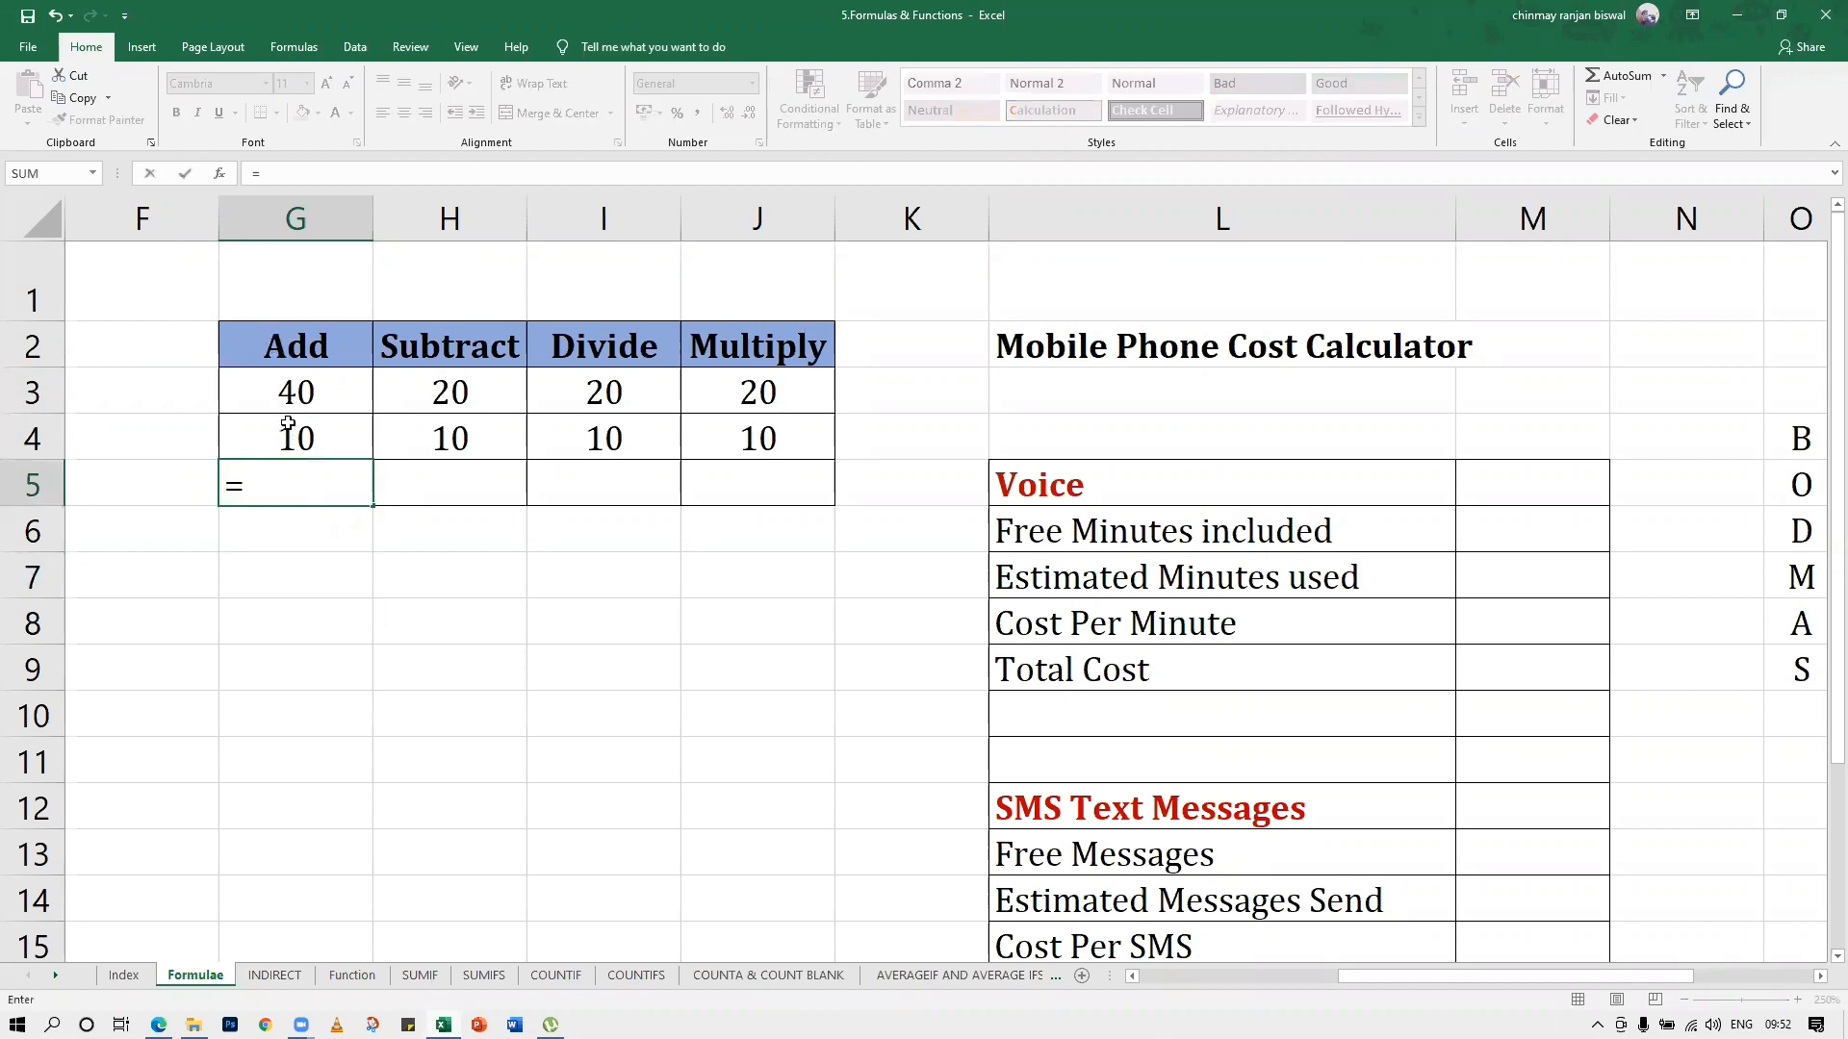
pyautogui.click(328, 393)
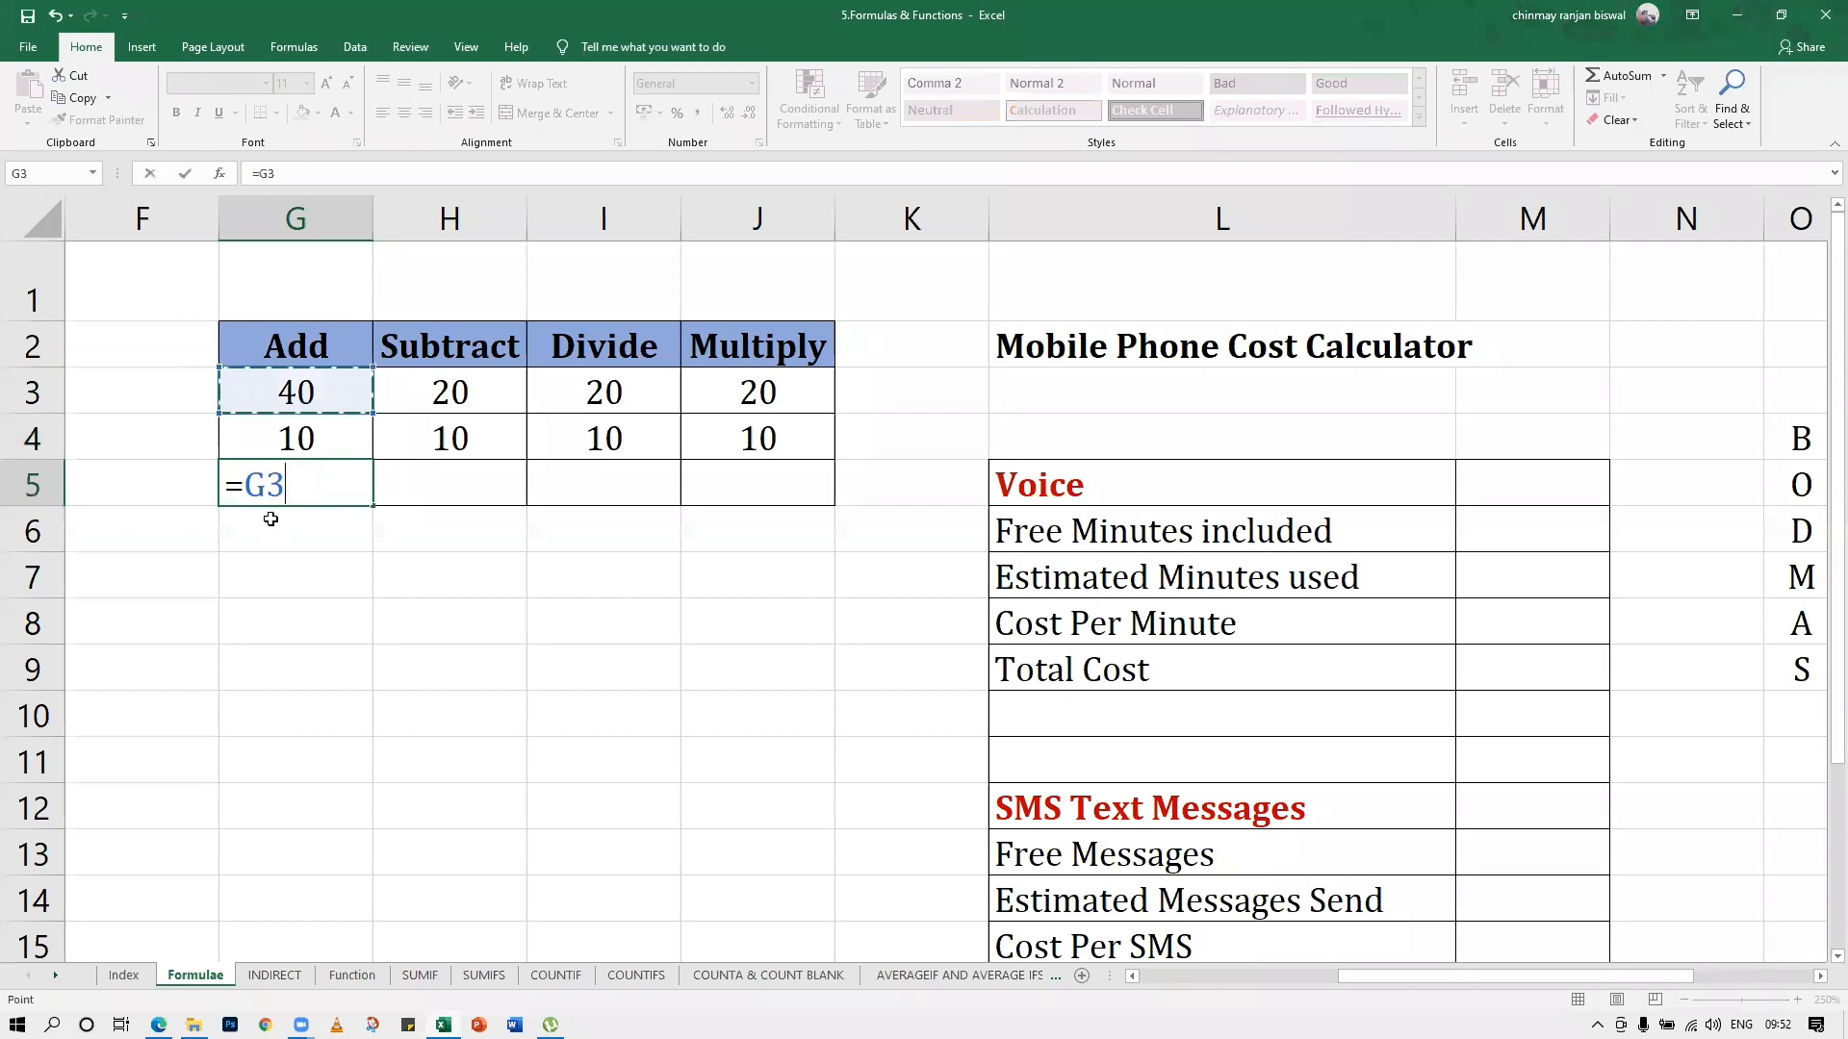
pyautogui.write('+')
pyautogui.click(293, 436)
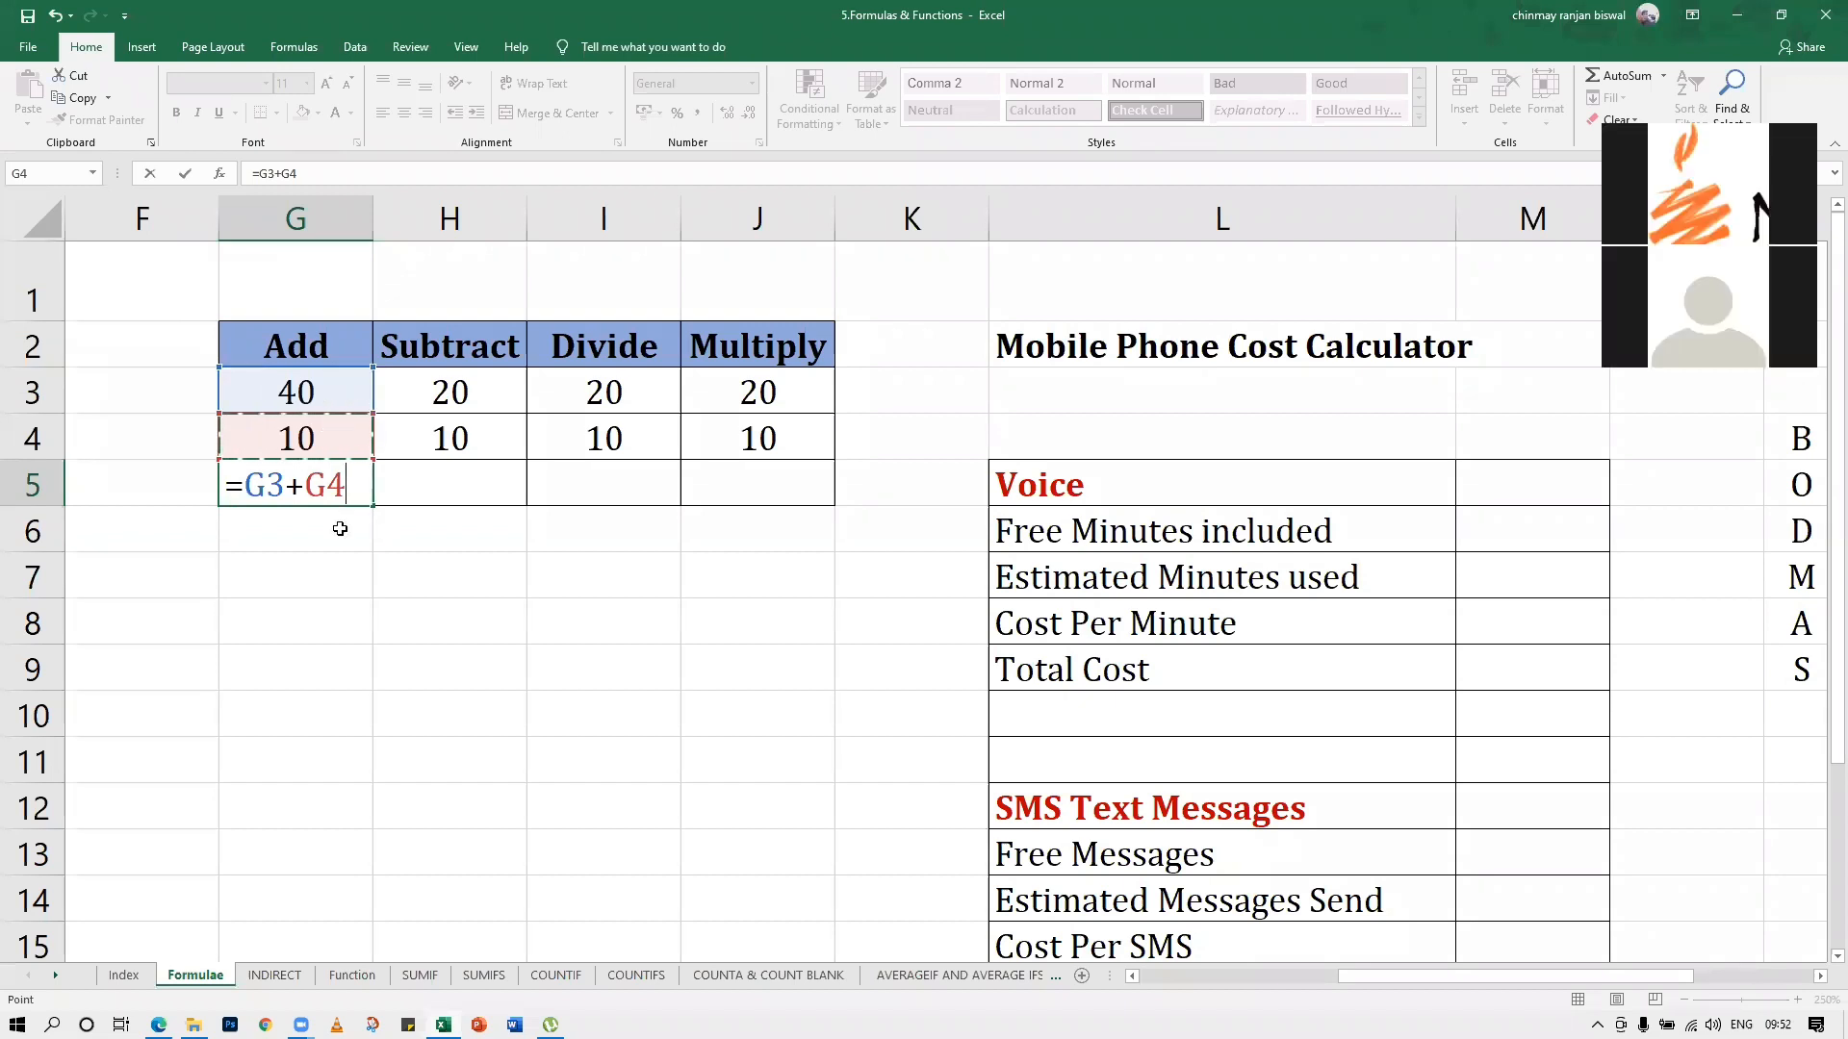
pyautogui.press('Return')
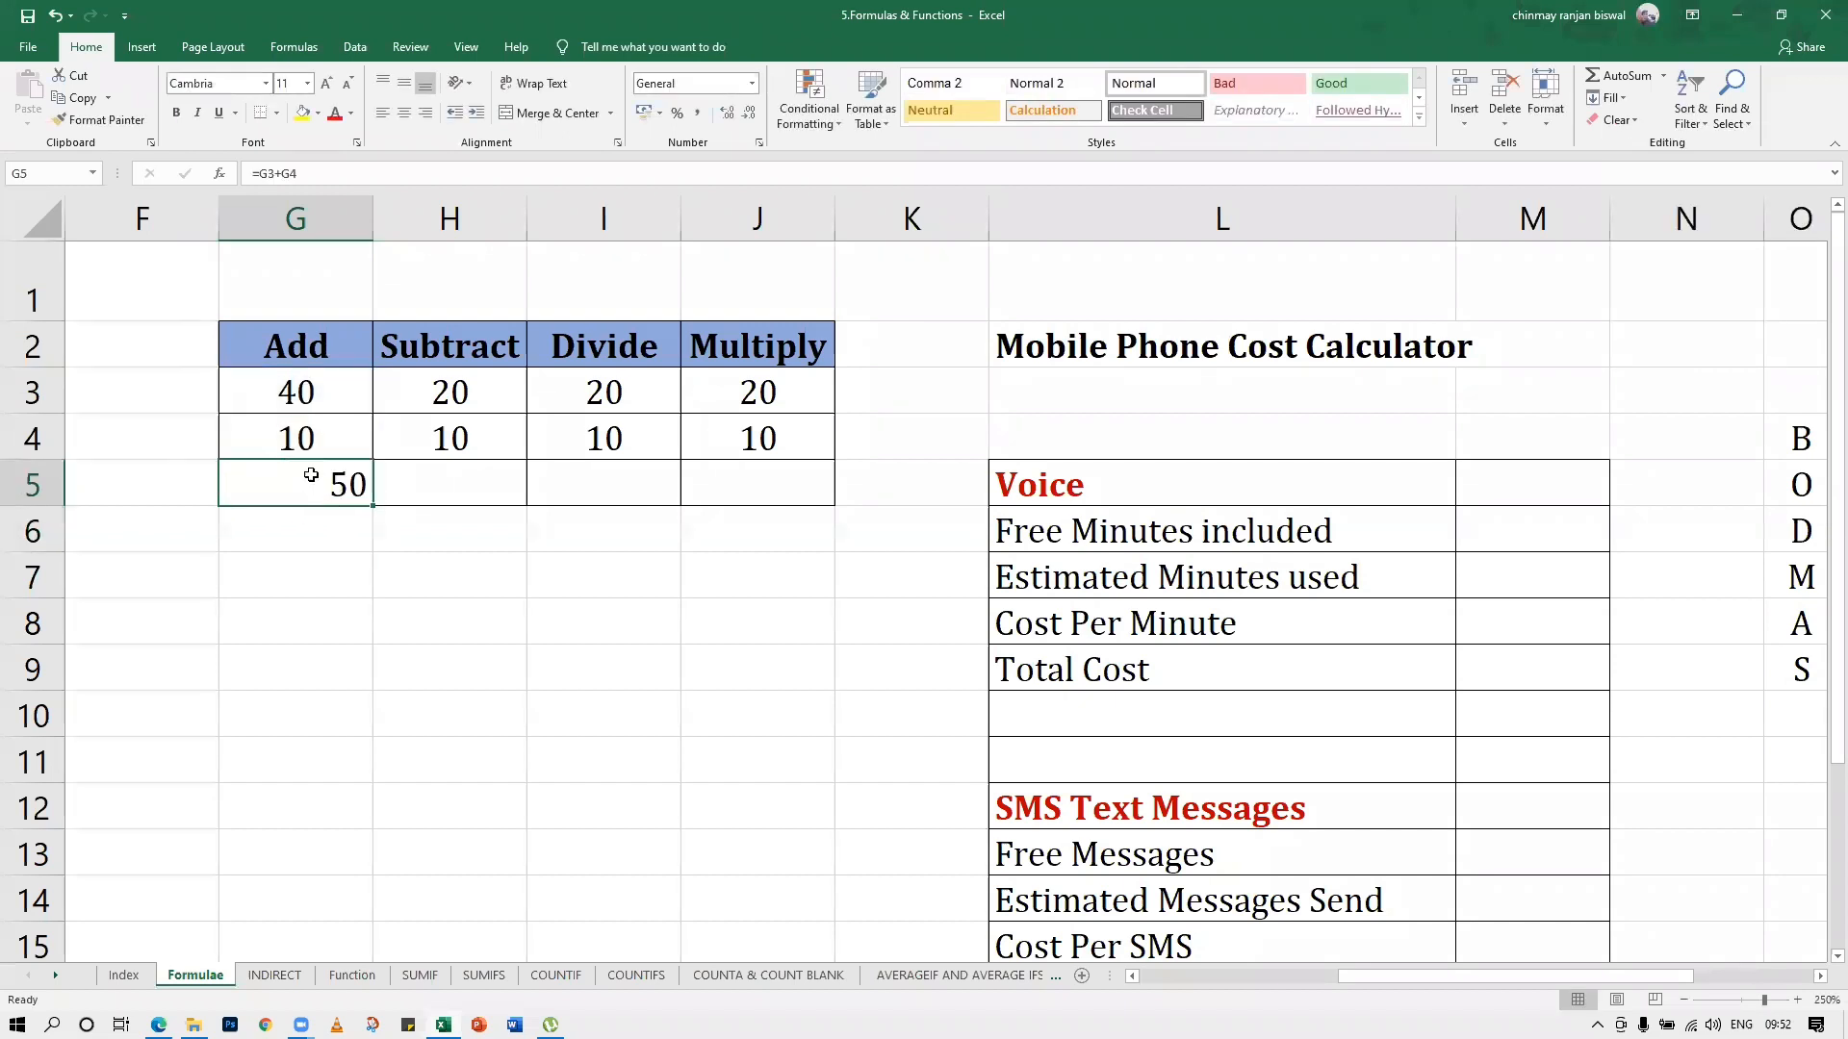
# Set the Add column's input numbers to 30 in G3 and 20 in G4
pyautogui.click(295, 392)
pyautogui.write('30')
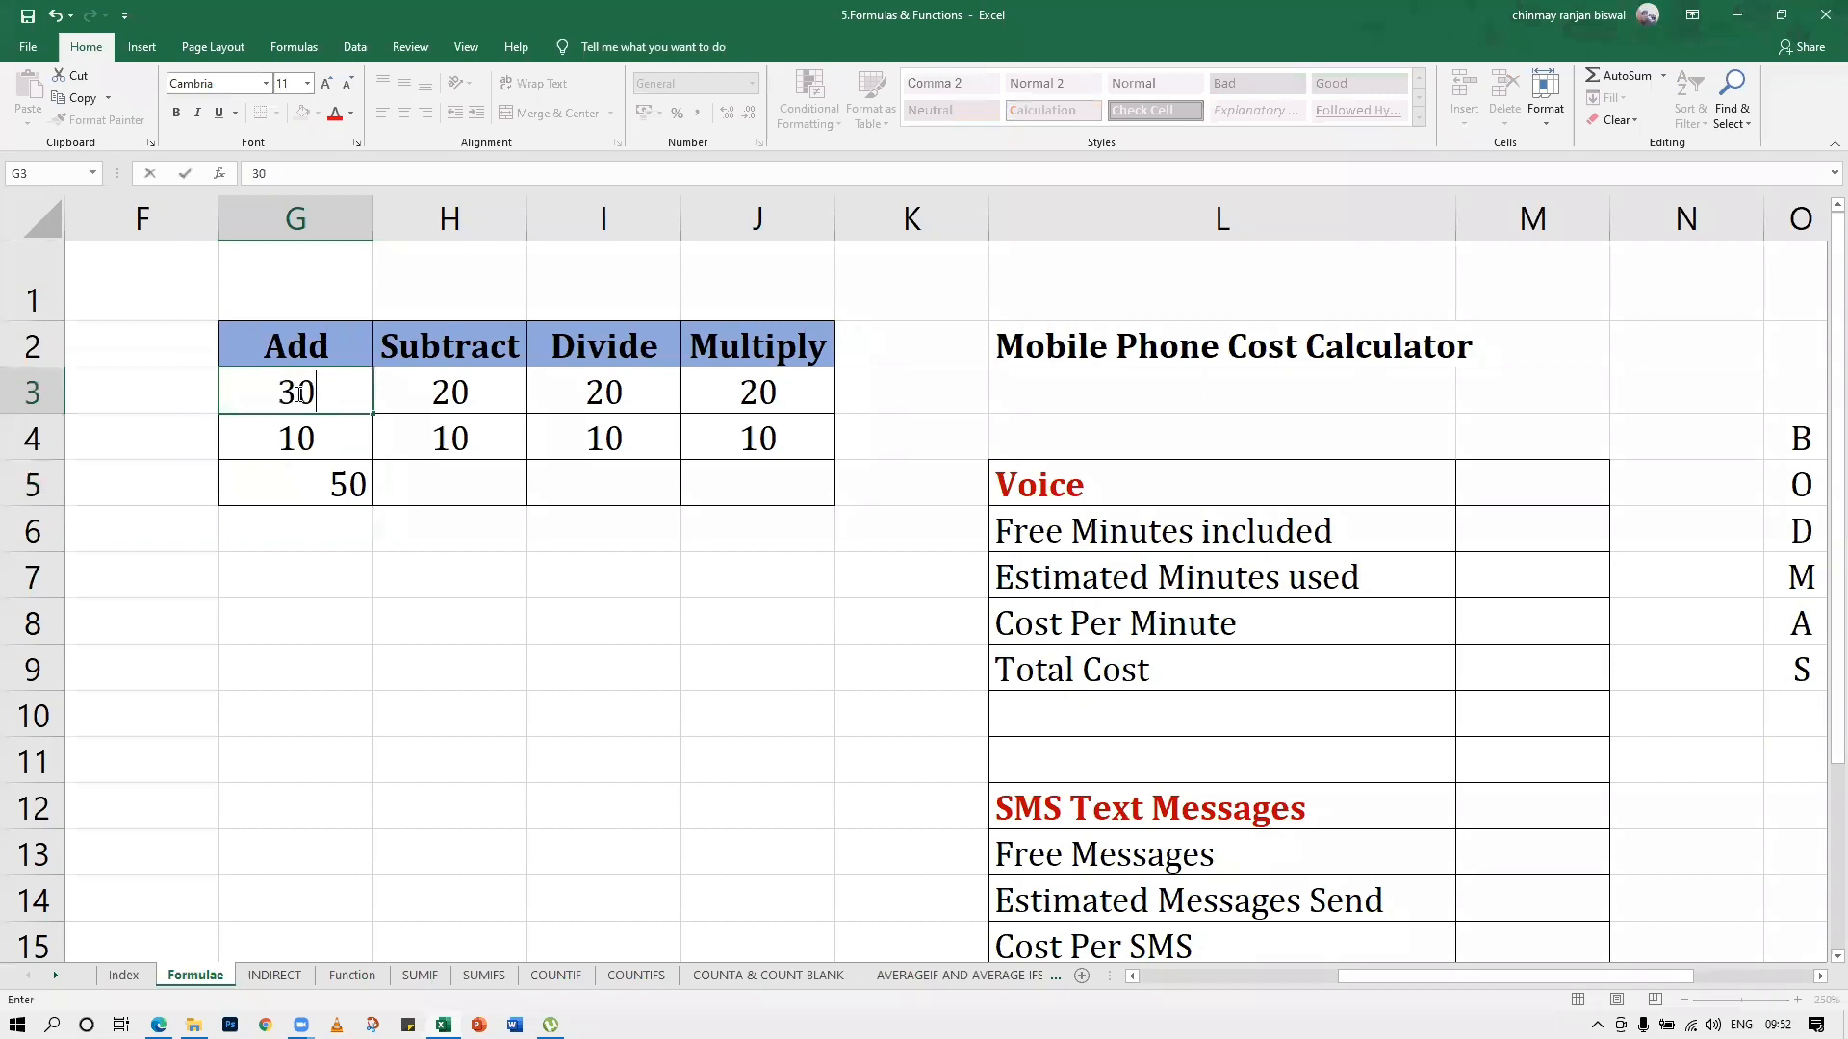
pyautogui.press('Return')
pyautogui.write('20')
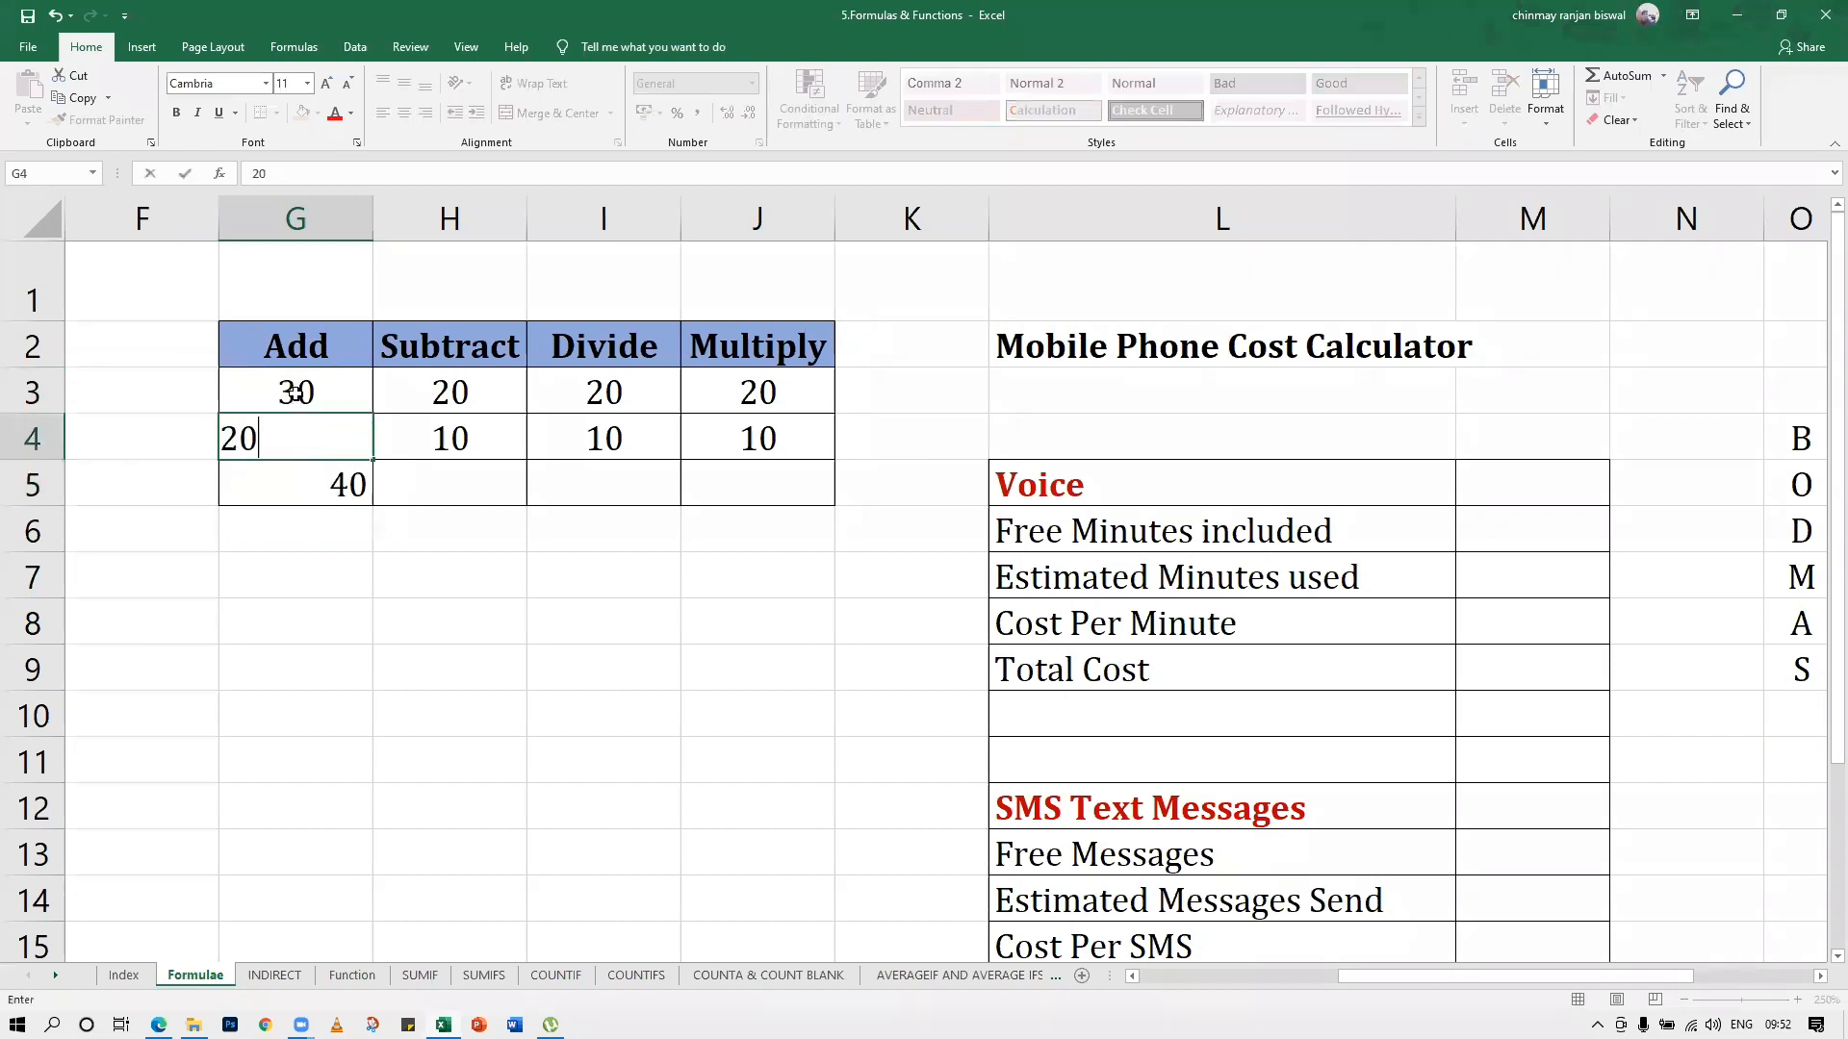
pyautogui.press('Return')
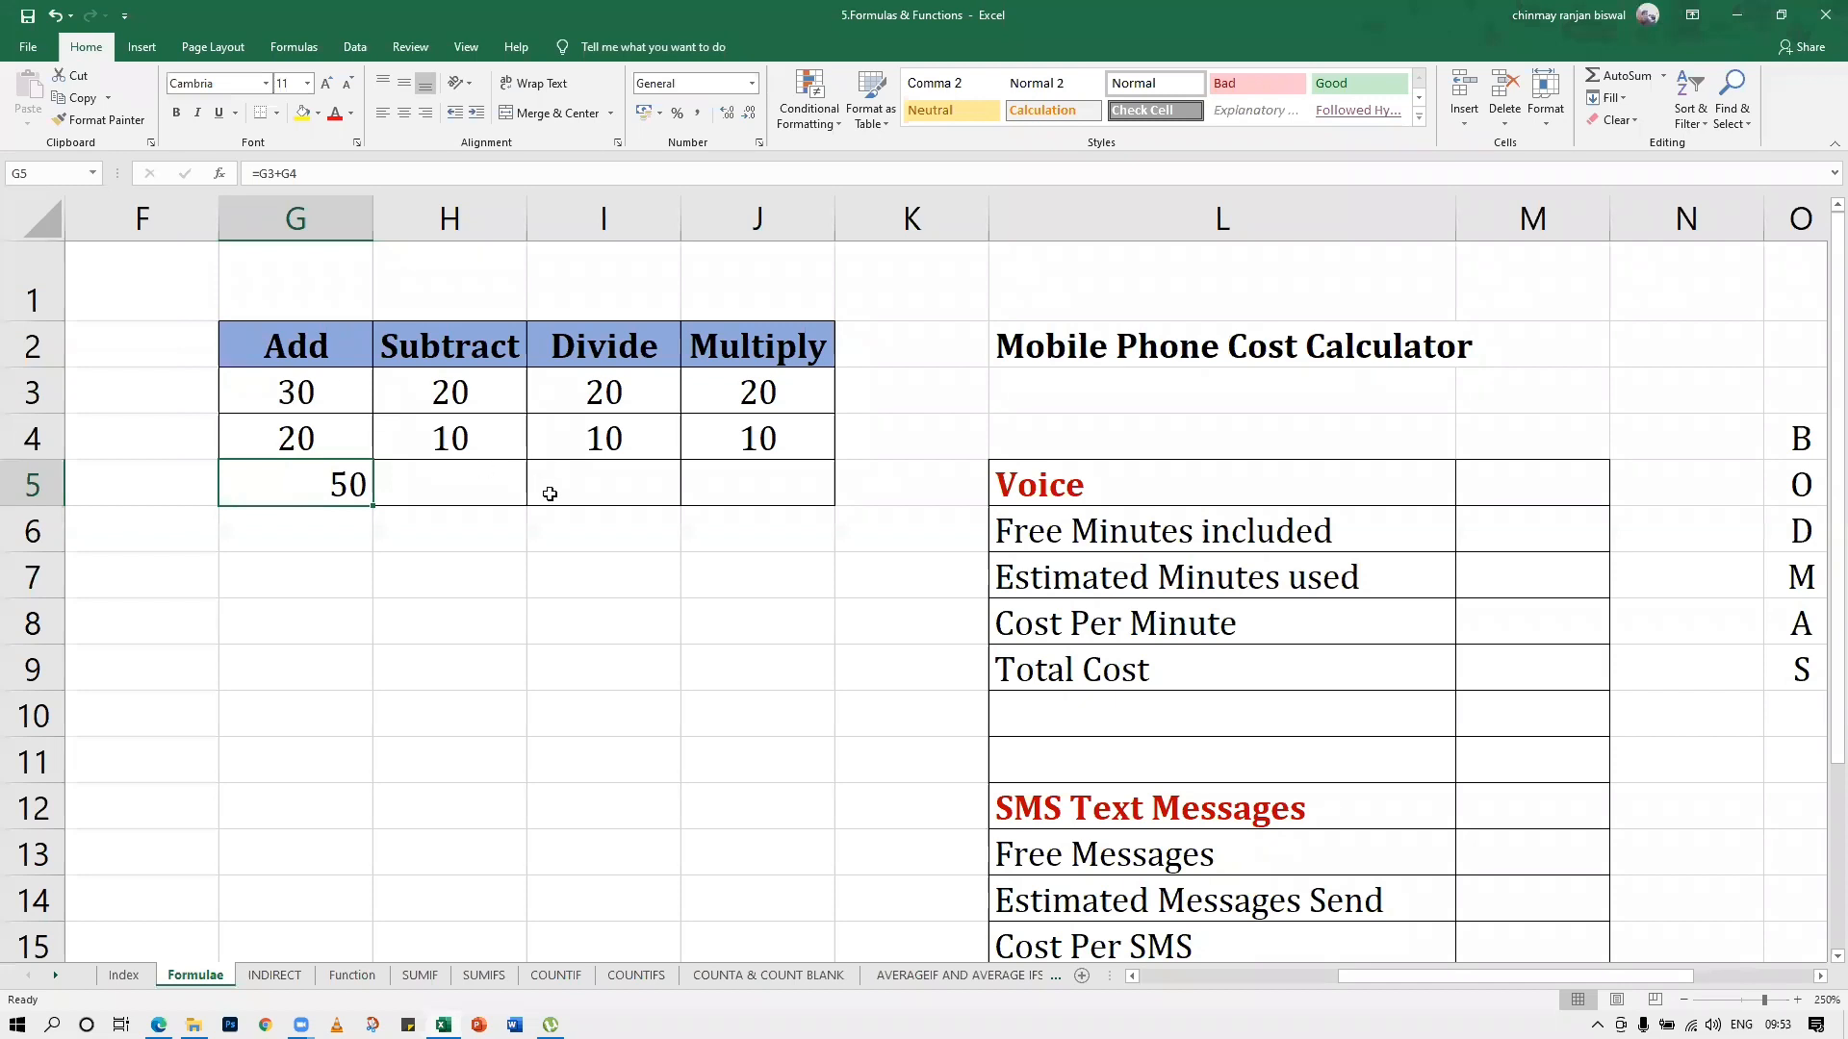
# Enter the formula =H3-H4 in result cell H5 of the Subtract column
pyautogui.click(486, 474)
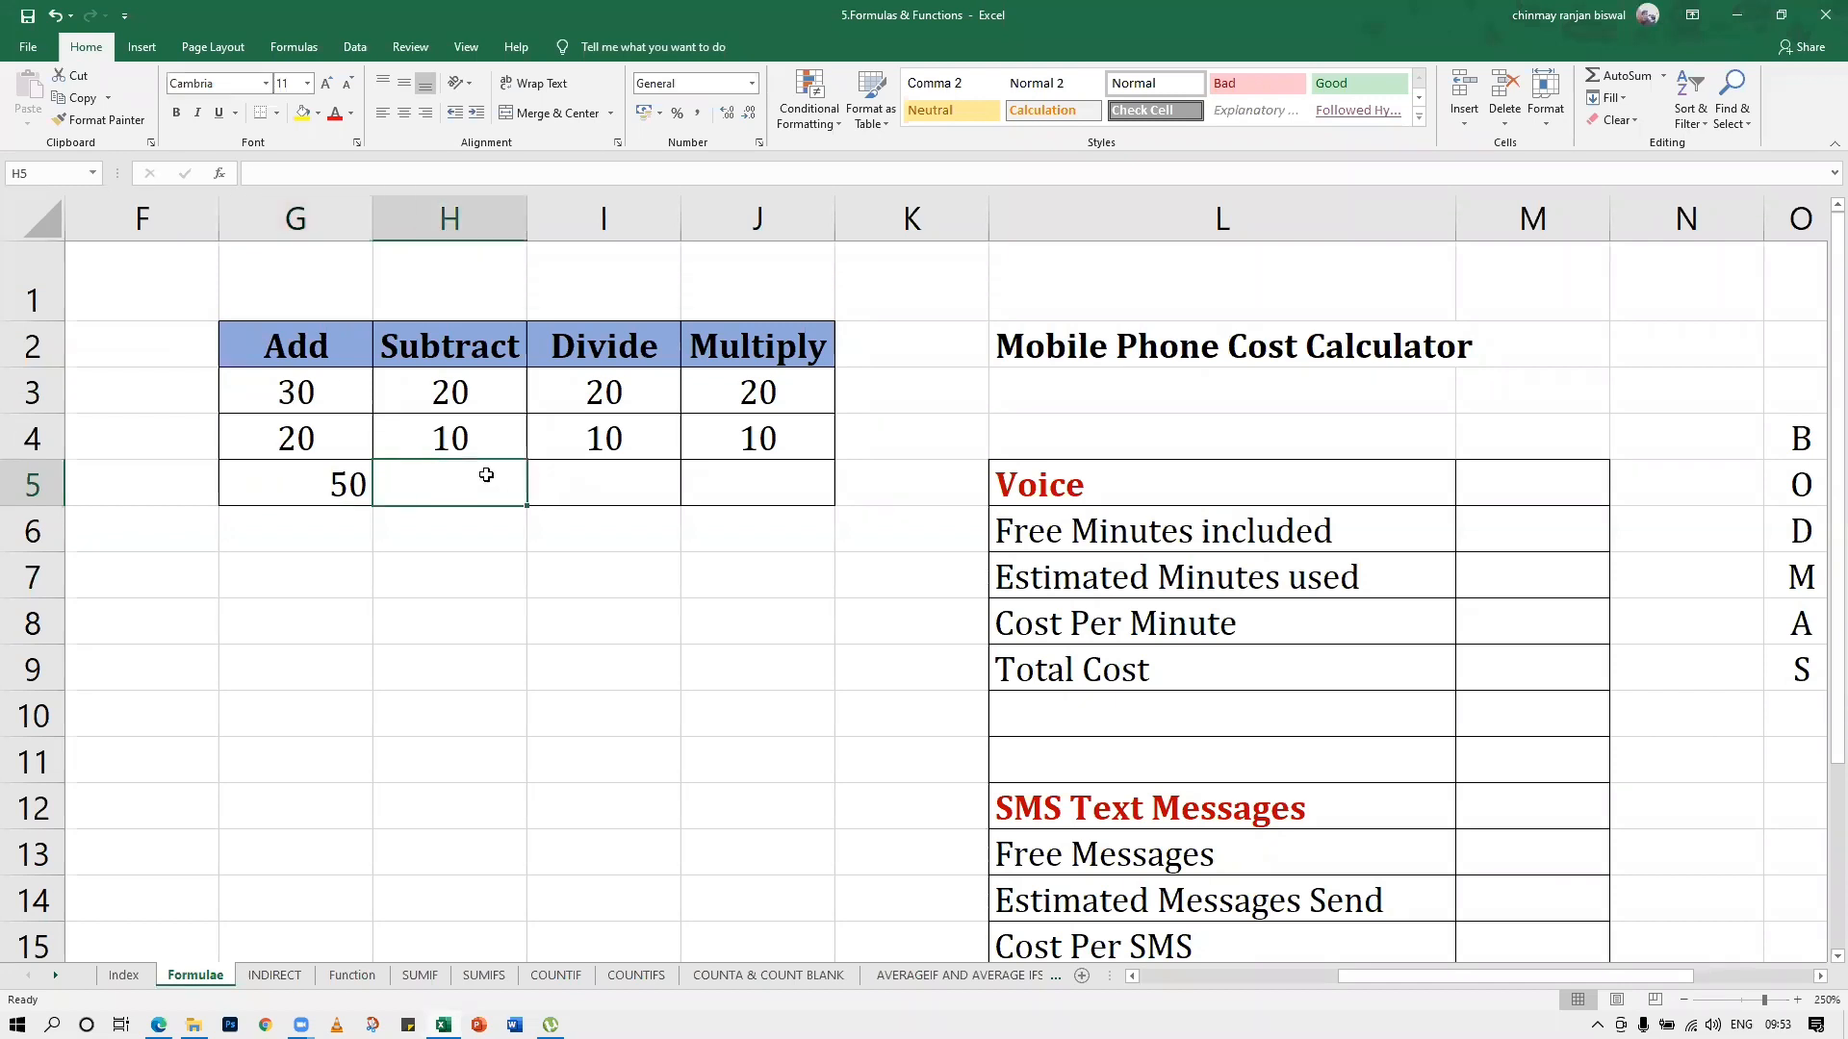
pyautogui.write('=')
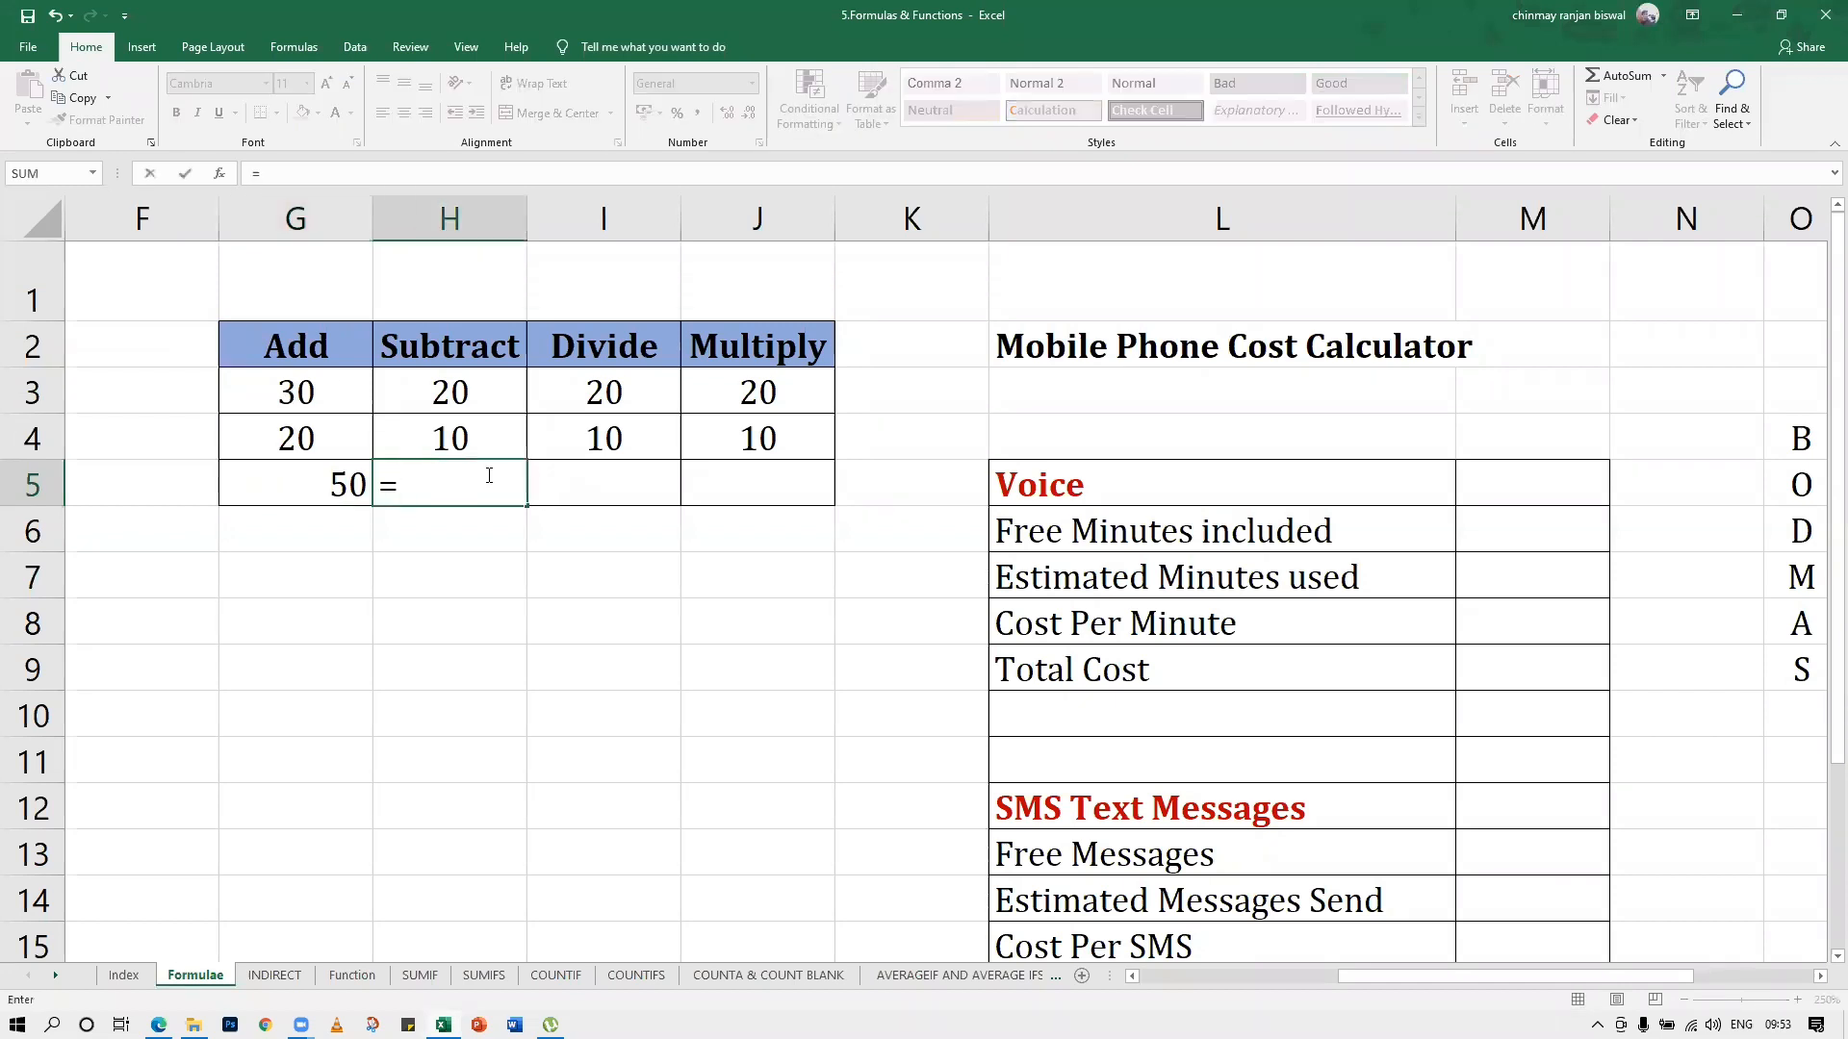
pyautogui.click(433, 399)
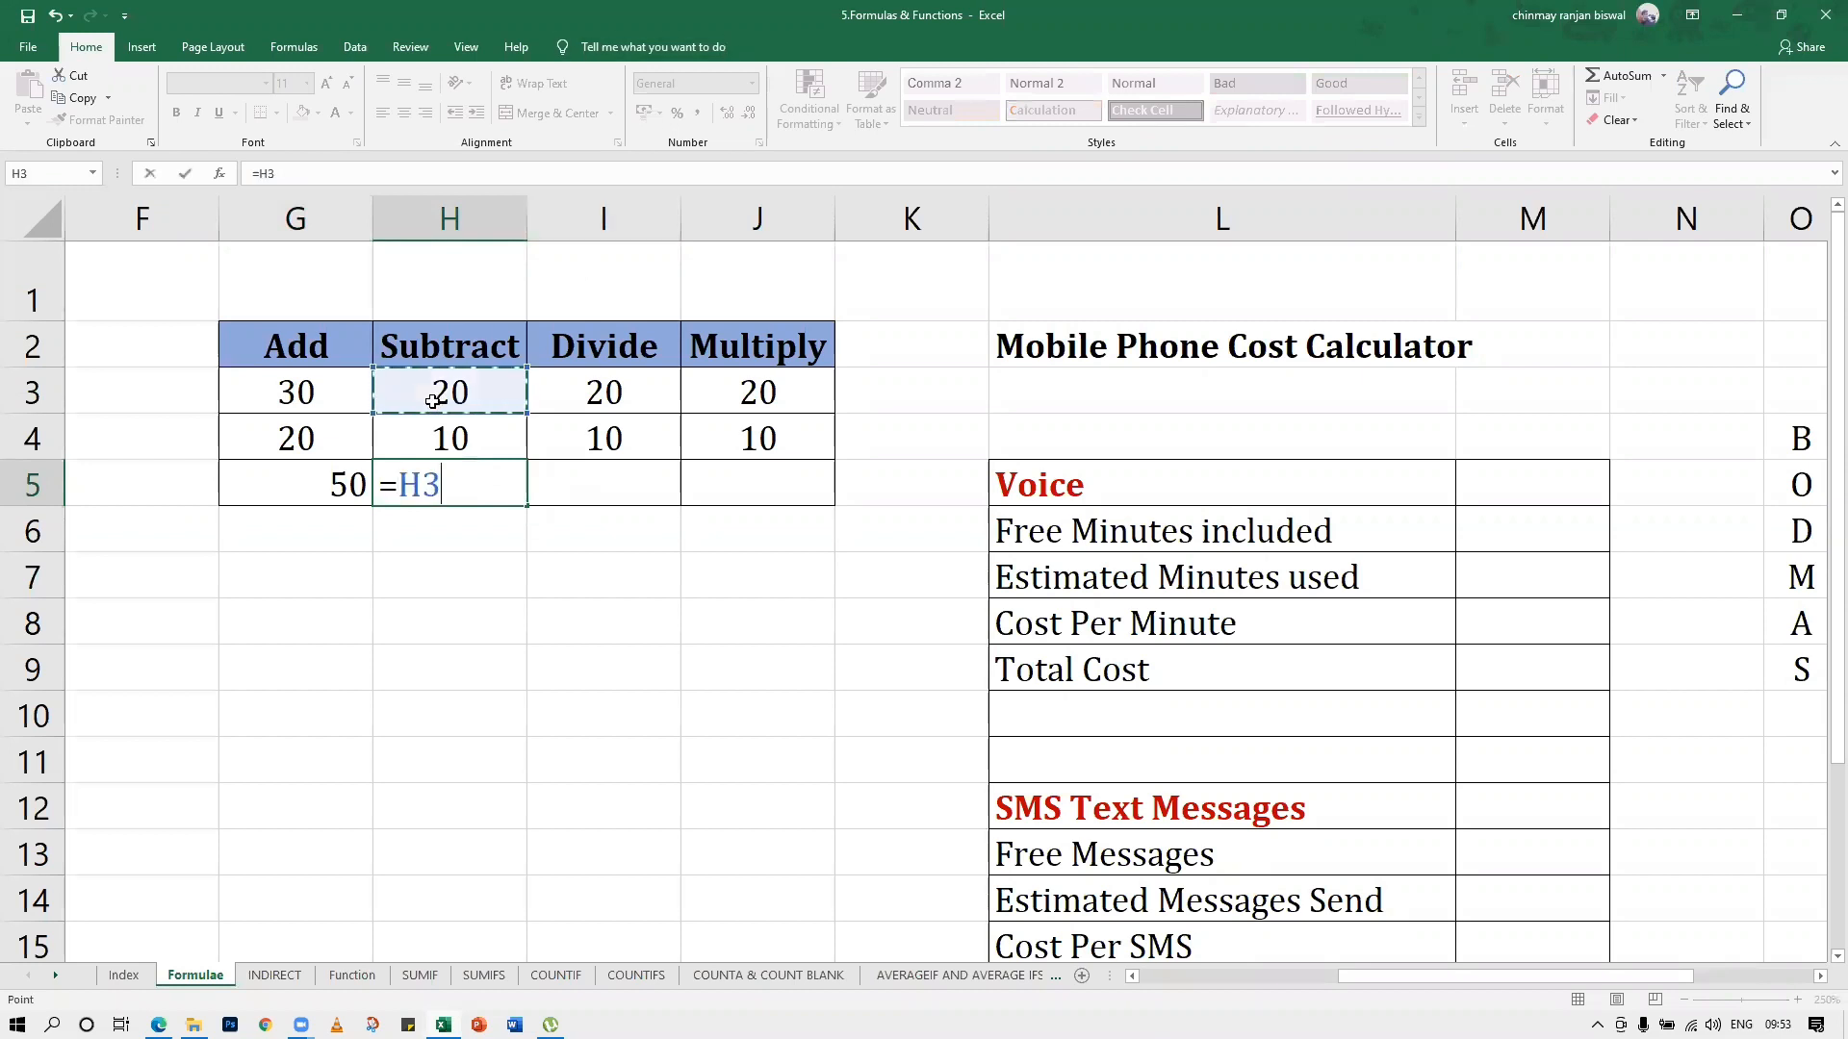
pyautogui.write('-')
pyautogui.click(468, 438)
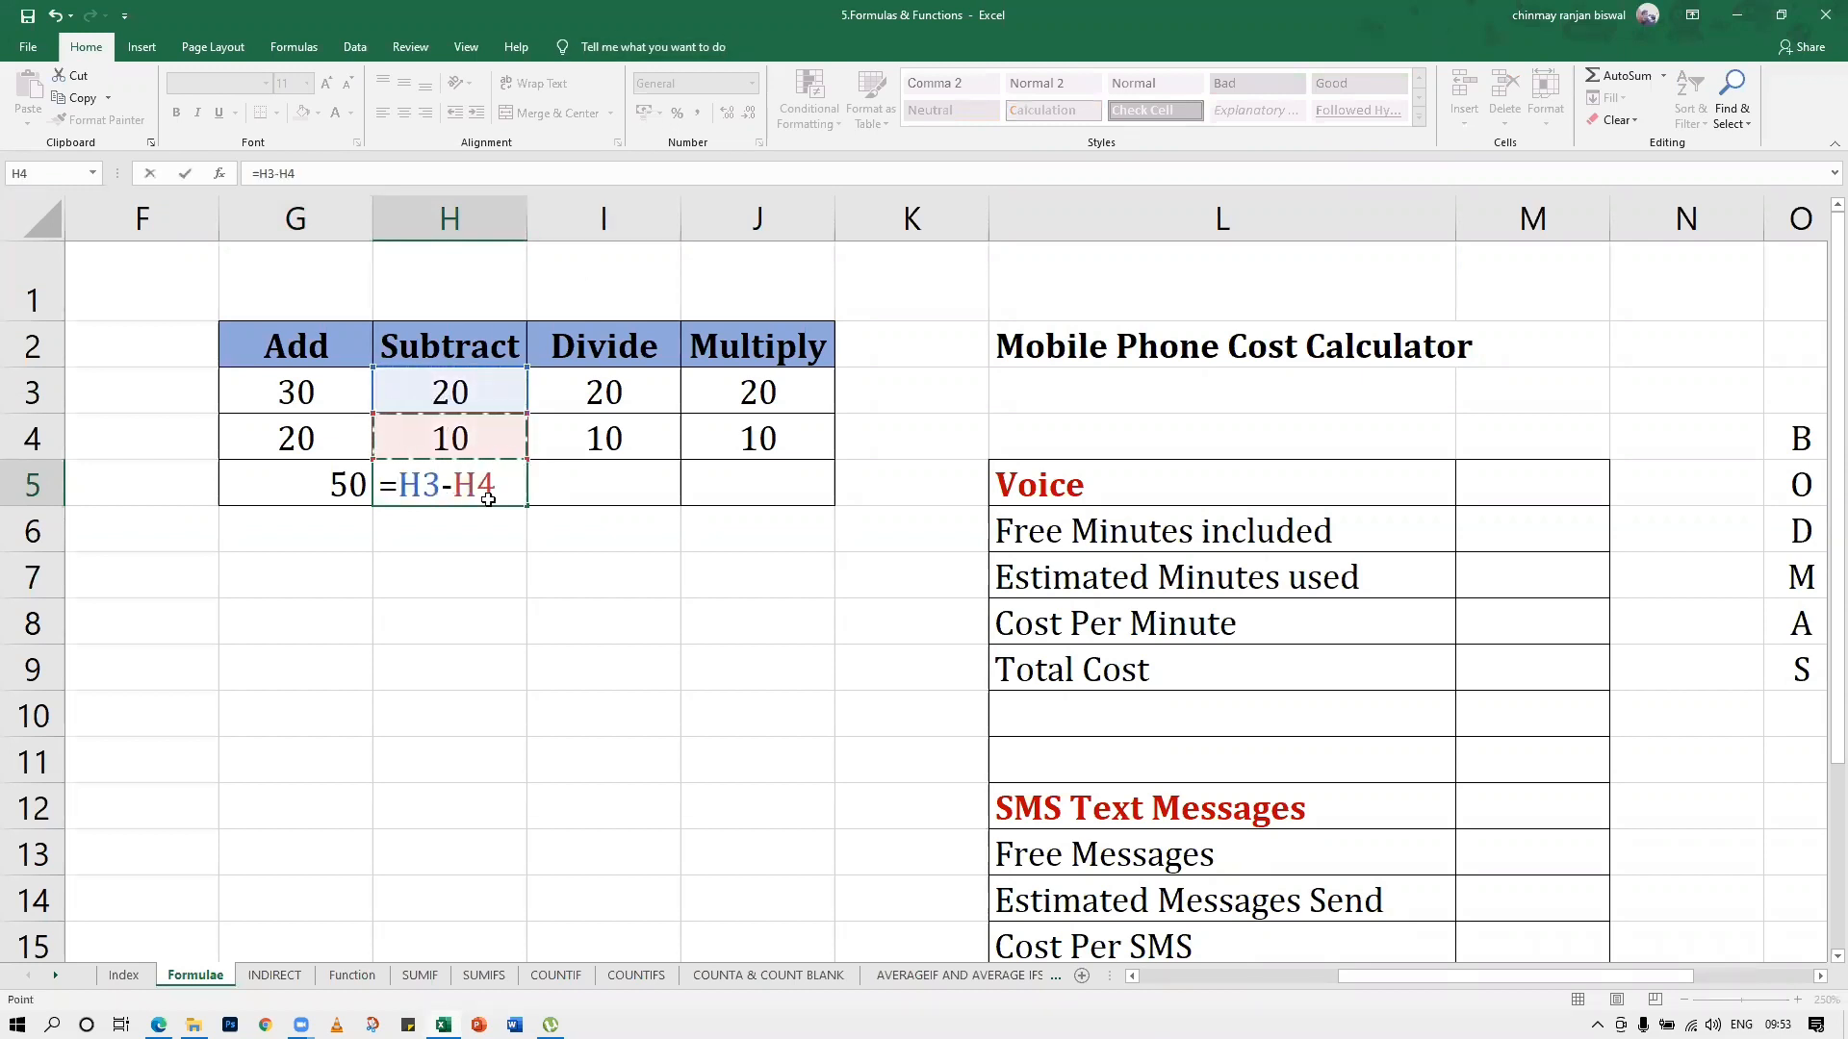
pyautogui.press('Return')
# Enter the formula =I3/I4 in result cell I5 of the Divide column
pyautogui.click(572, 482)
pyautogui.write('=')
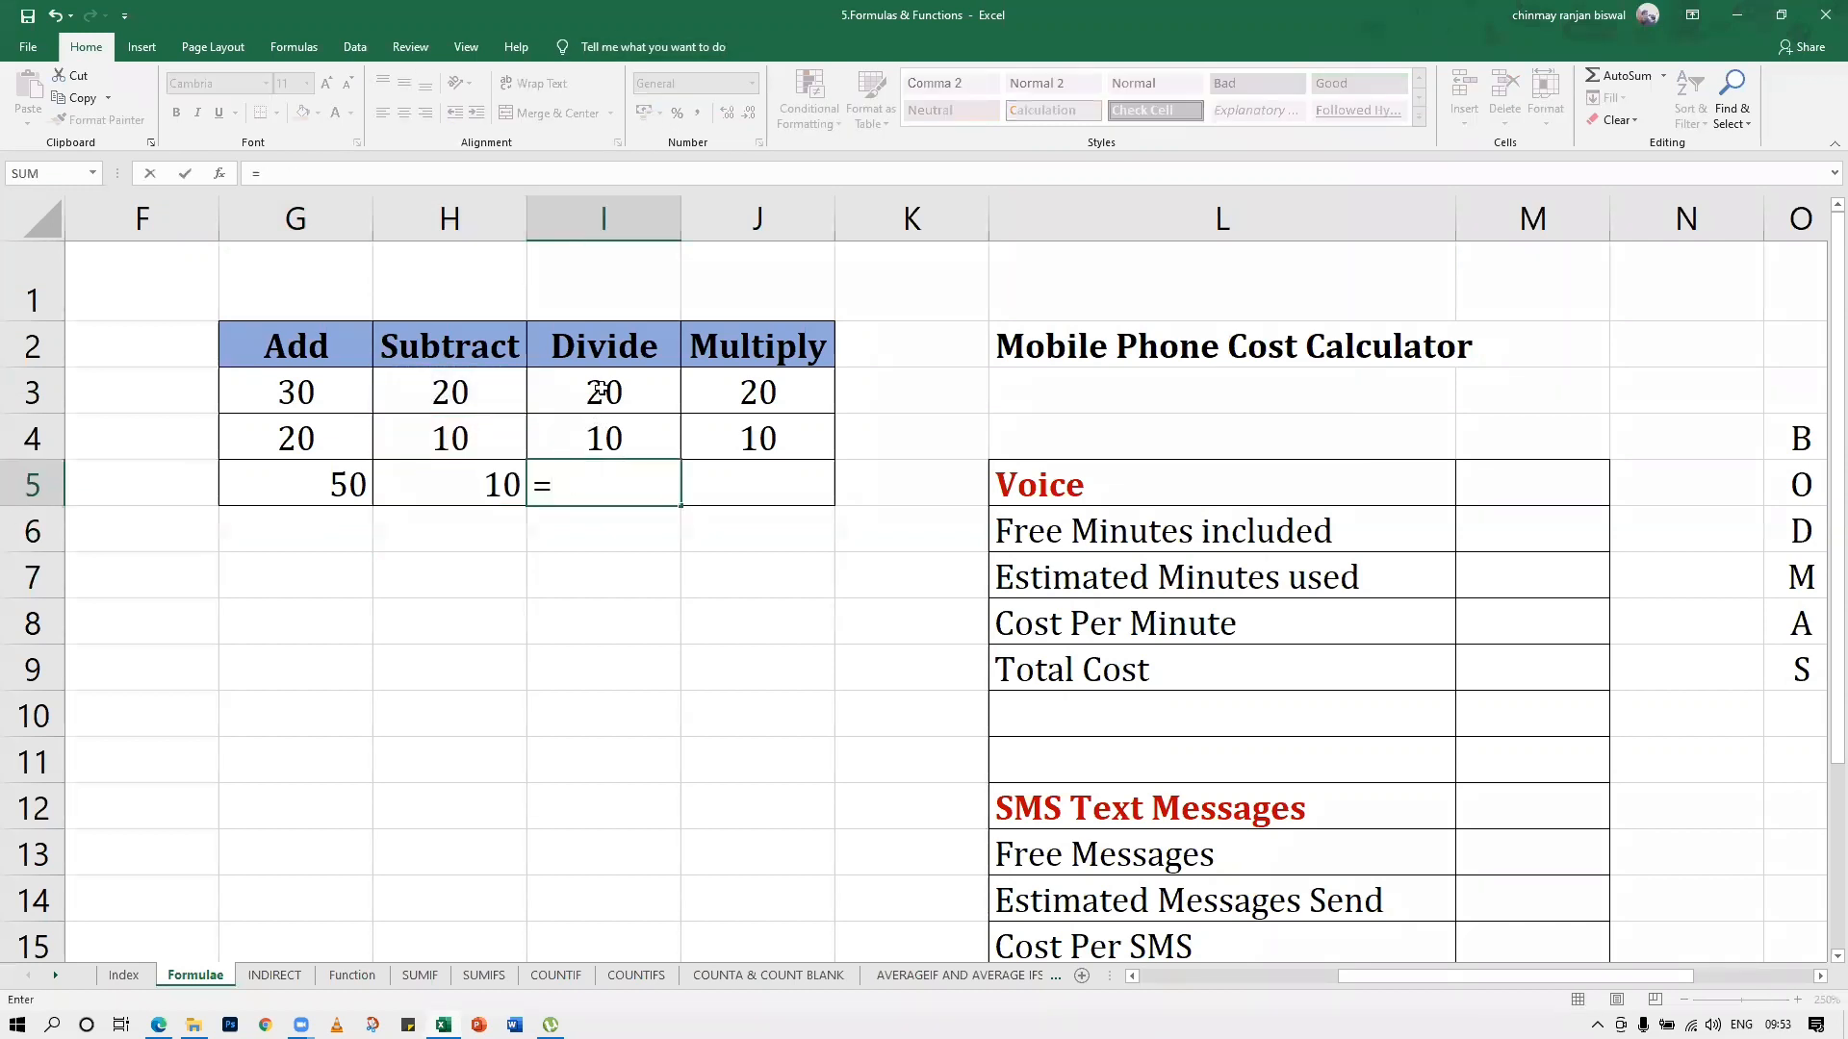
pyautogui.click(600, 390)
pyautogui.write('/')
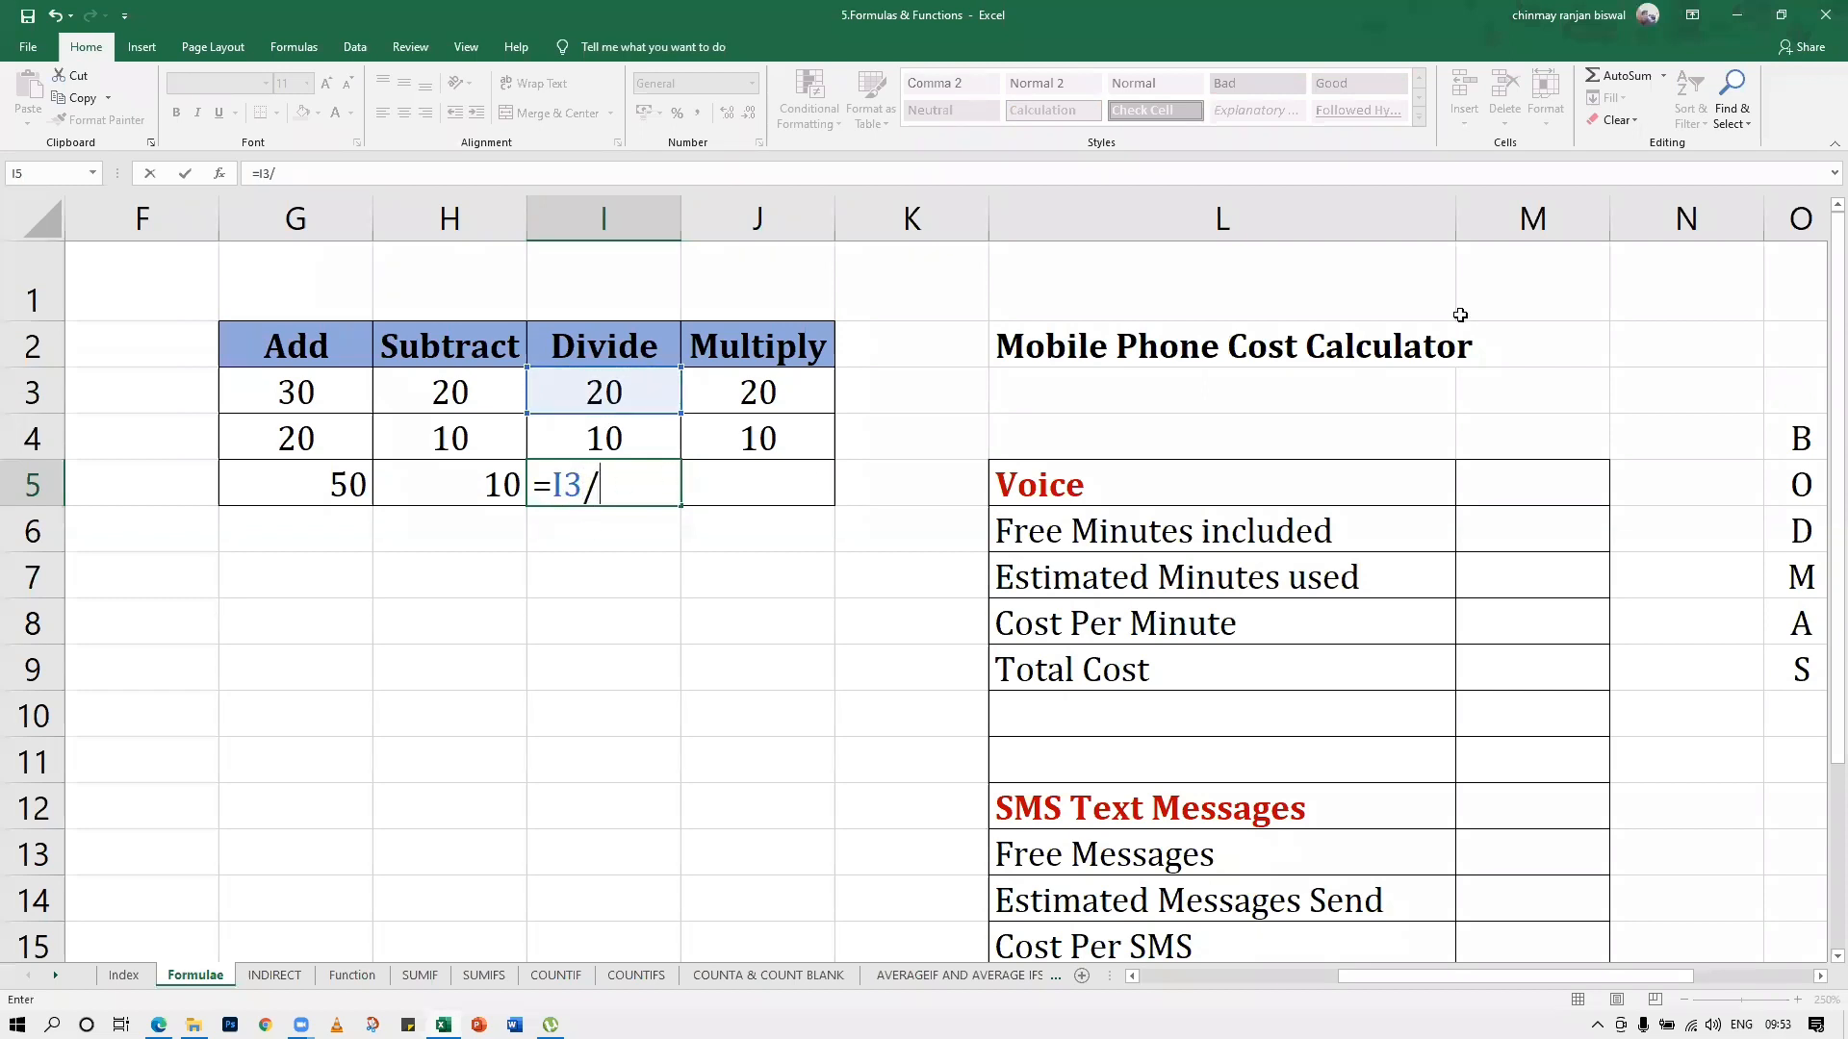
pyautogui.click(616, 438)
pyautogui.press('Return')
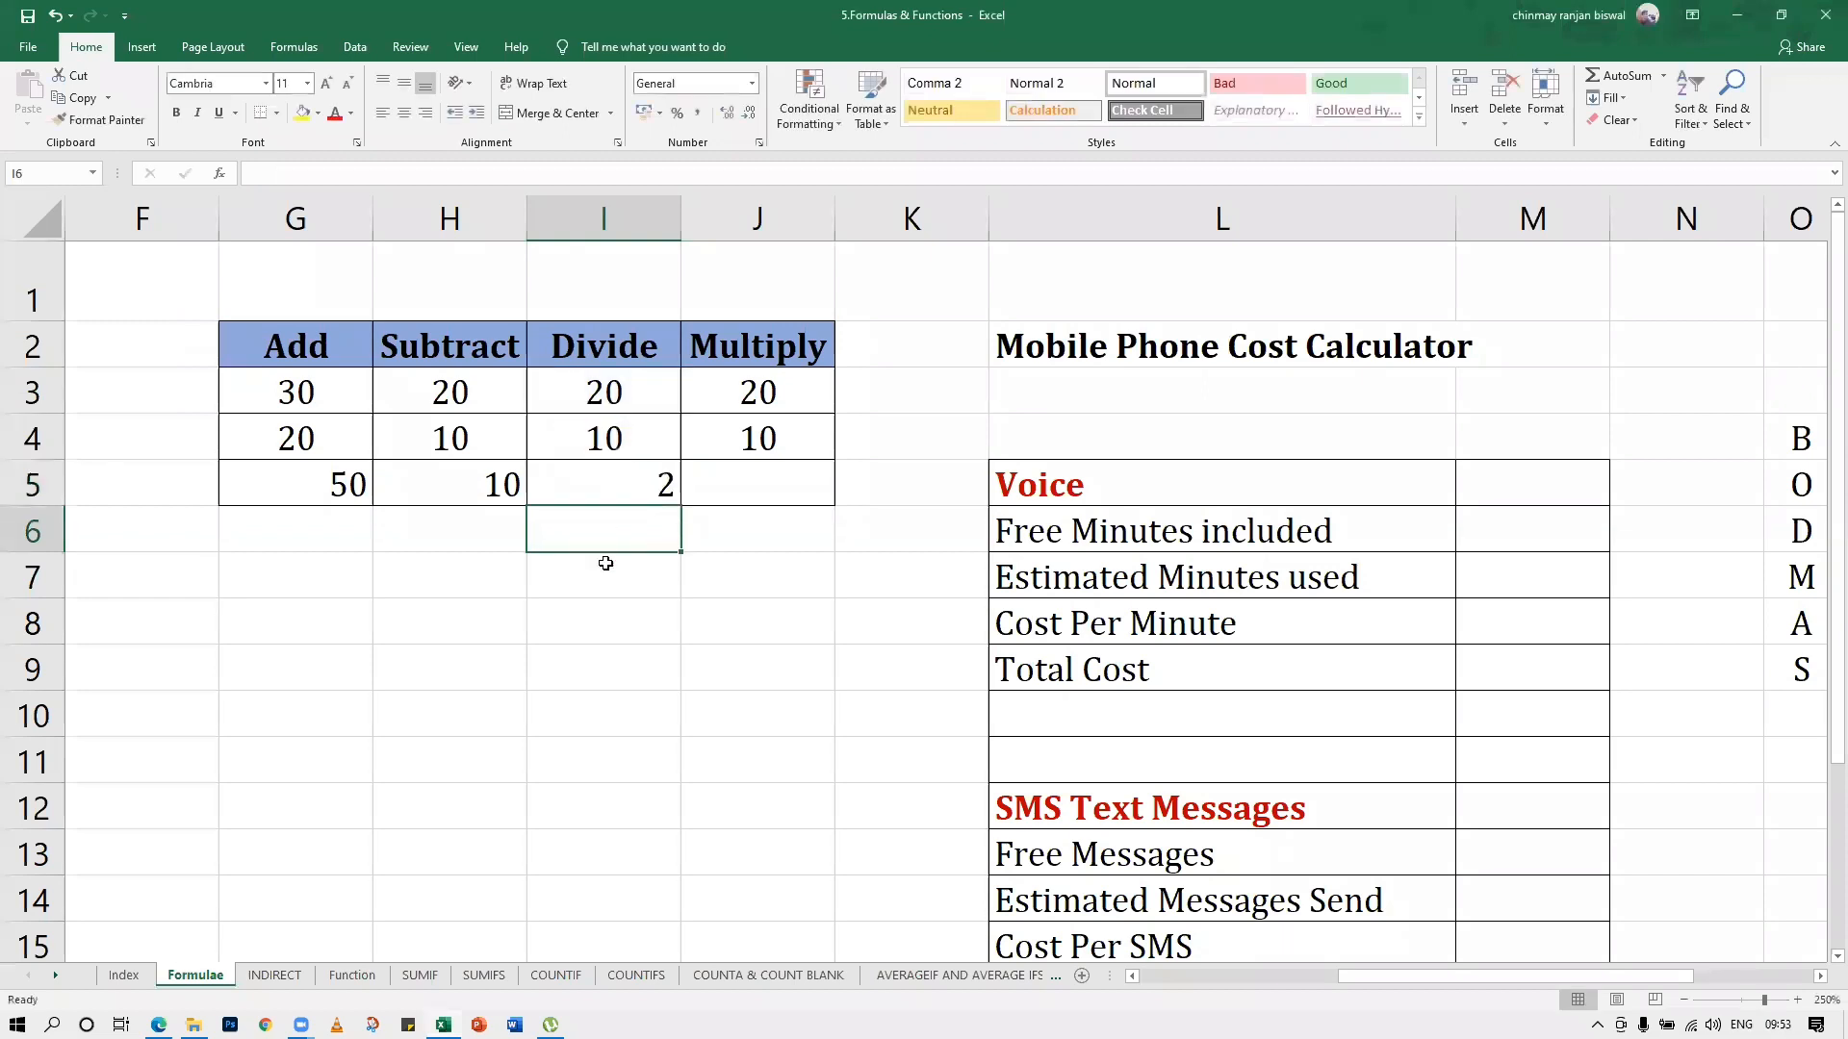
# Enter the formula =J3*J4 in result cell J5 of the Multiply column
pyautogui.click(729, 478)
pyautogui.write('=')
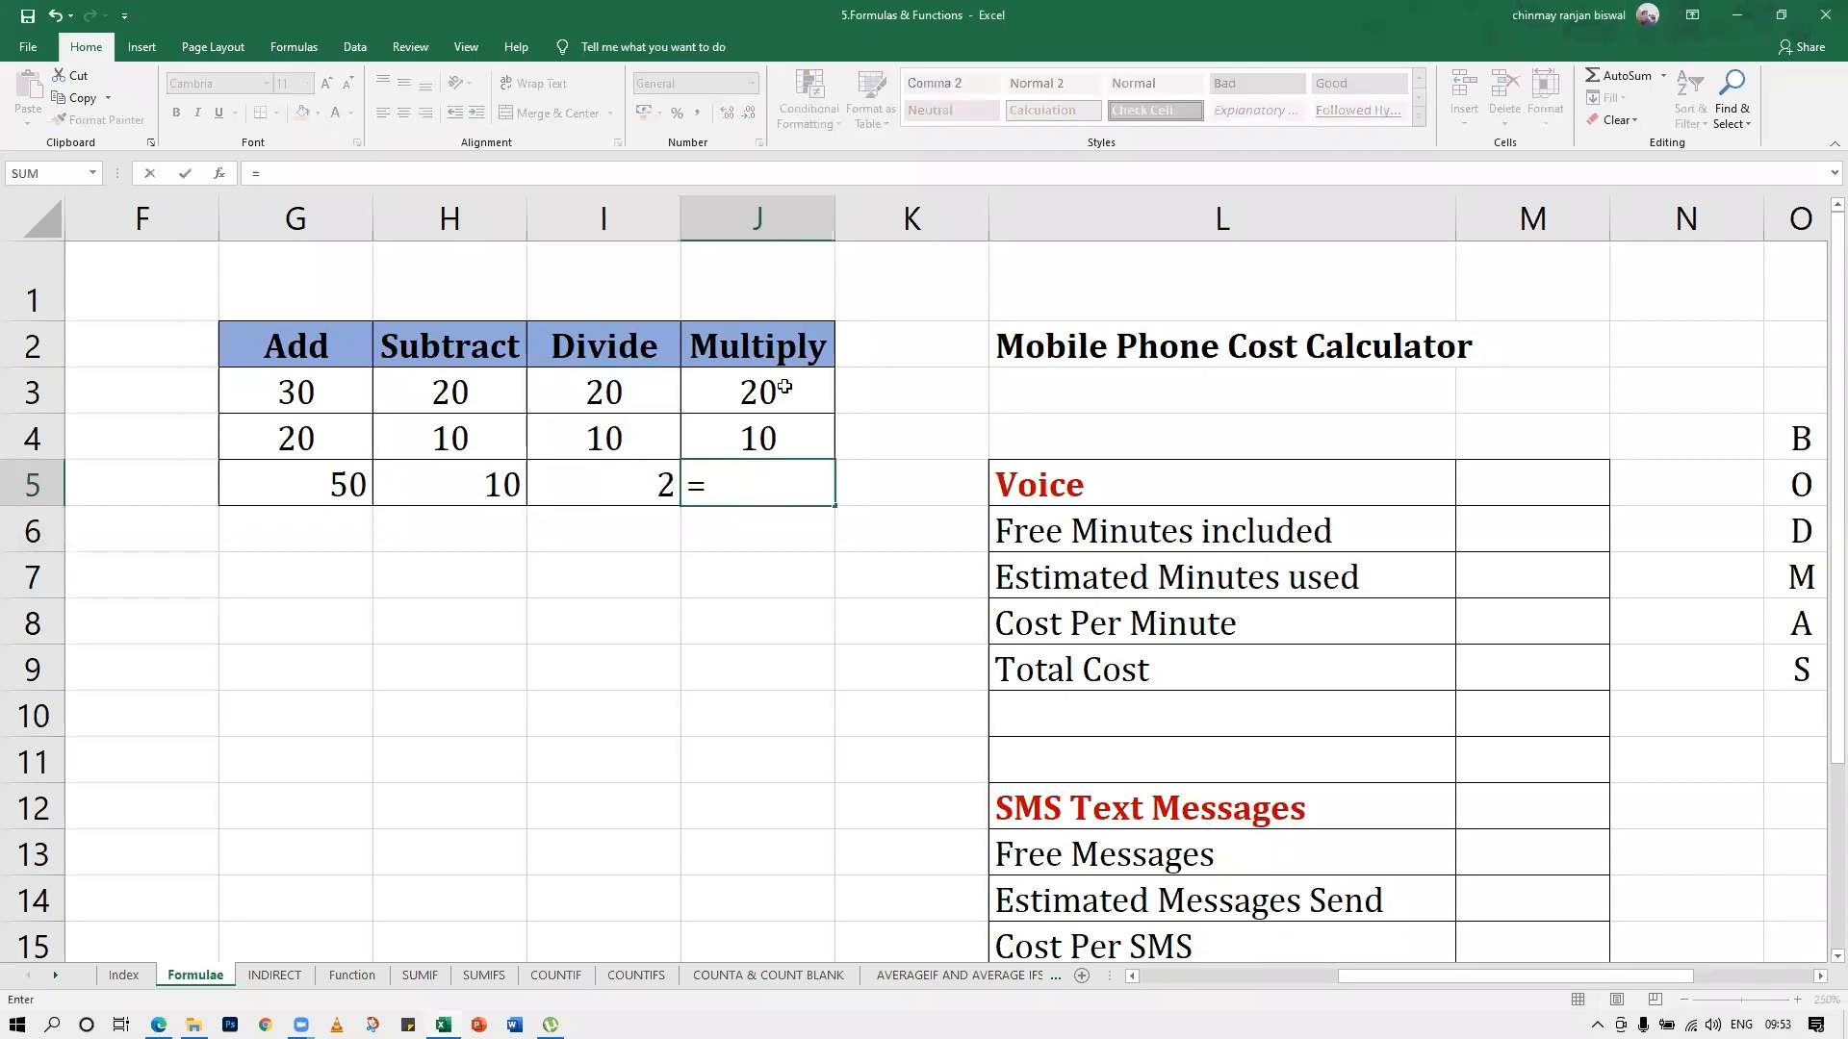
pyautogui.click(785, 387)
pyautogui.write('*')
pyautogui.click(770, 428)
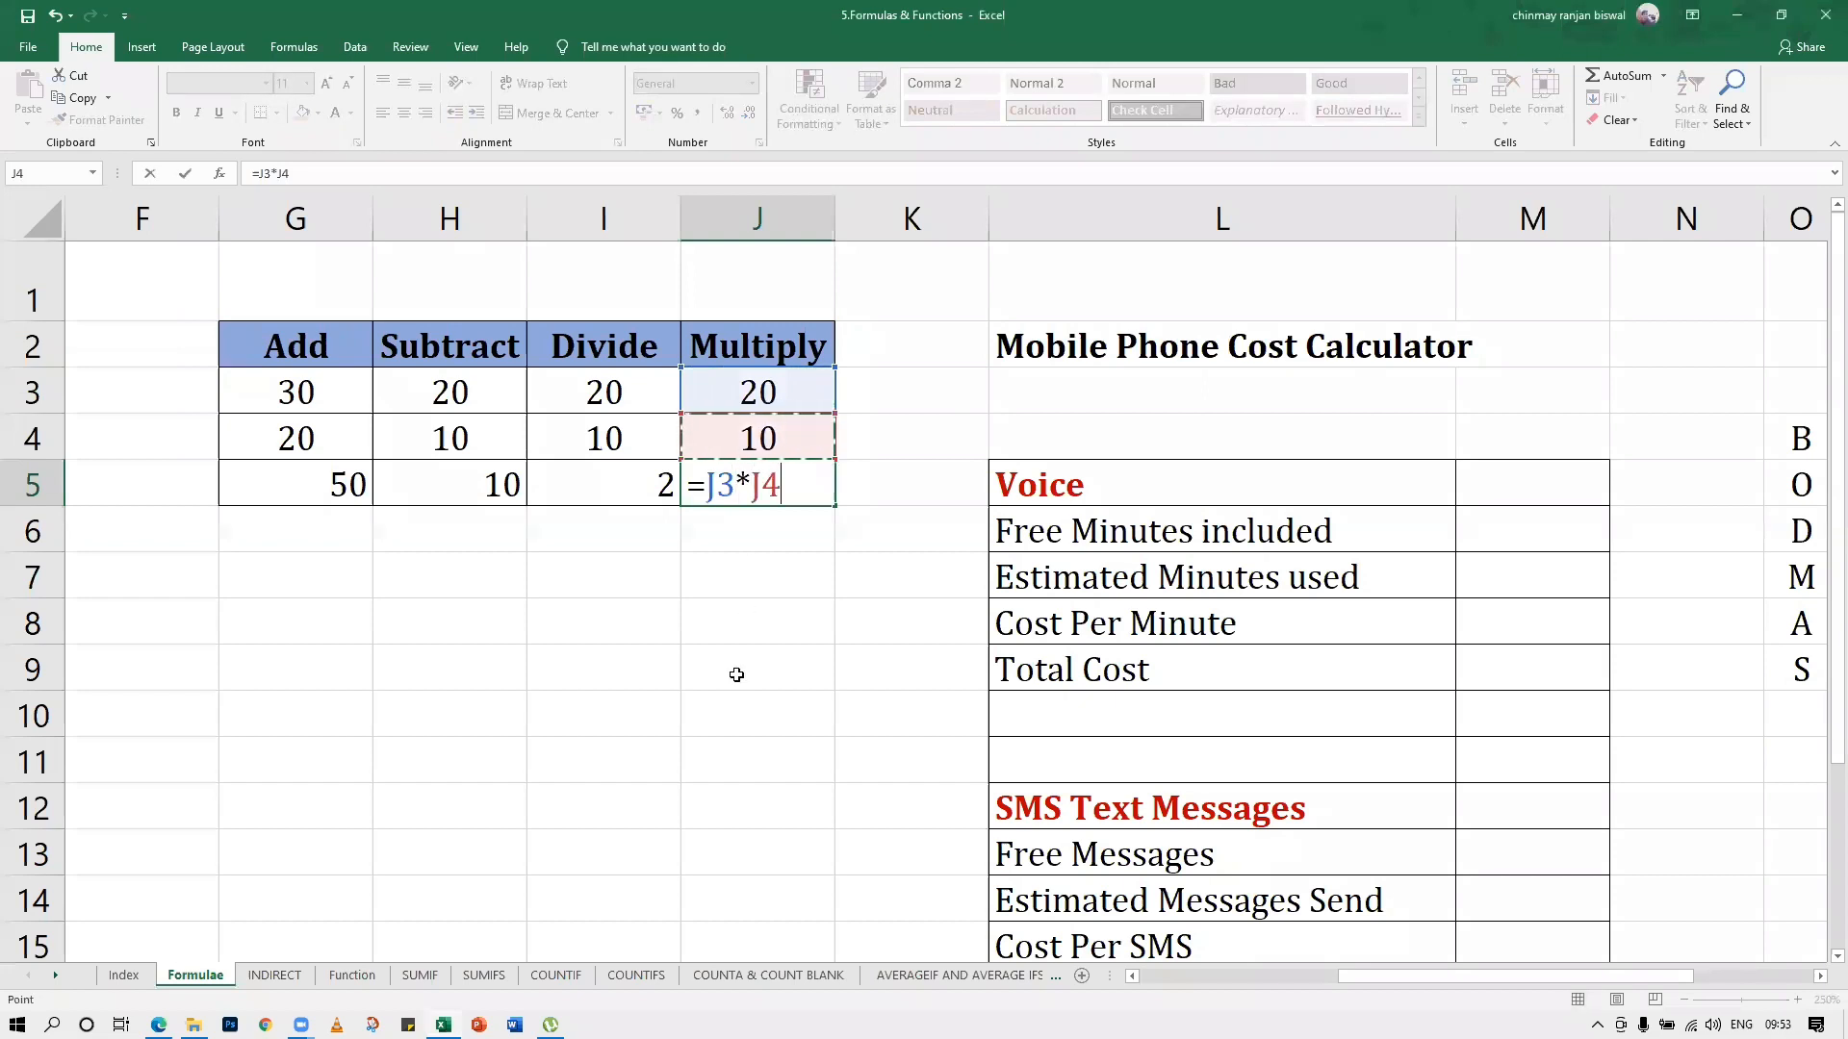
pyautogui.press('Return')
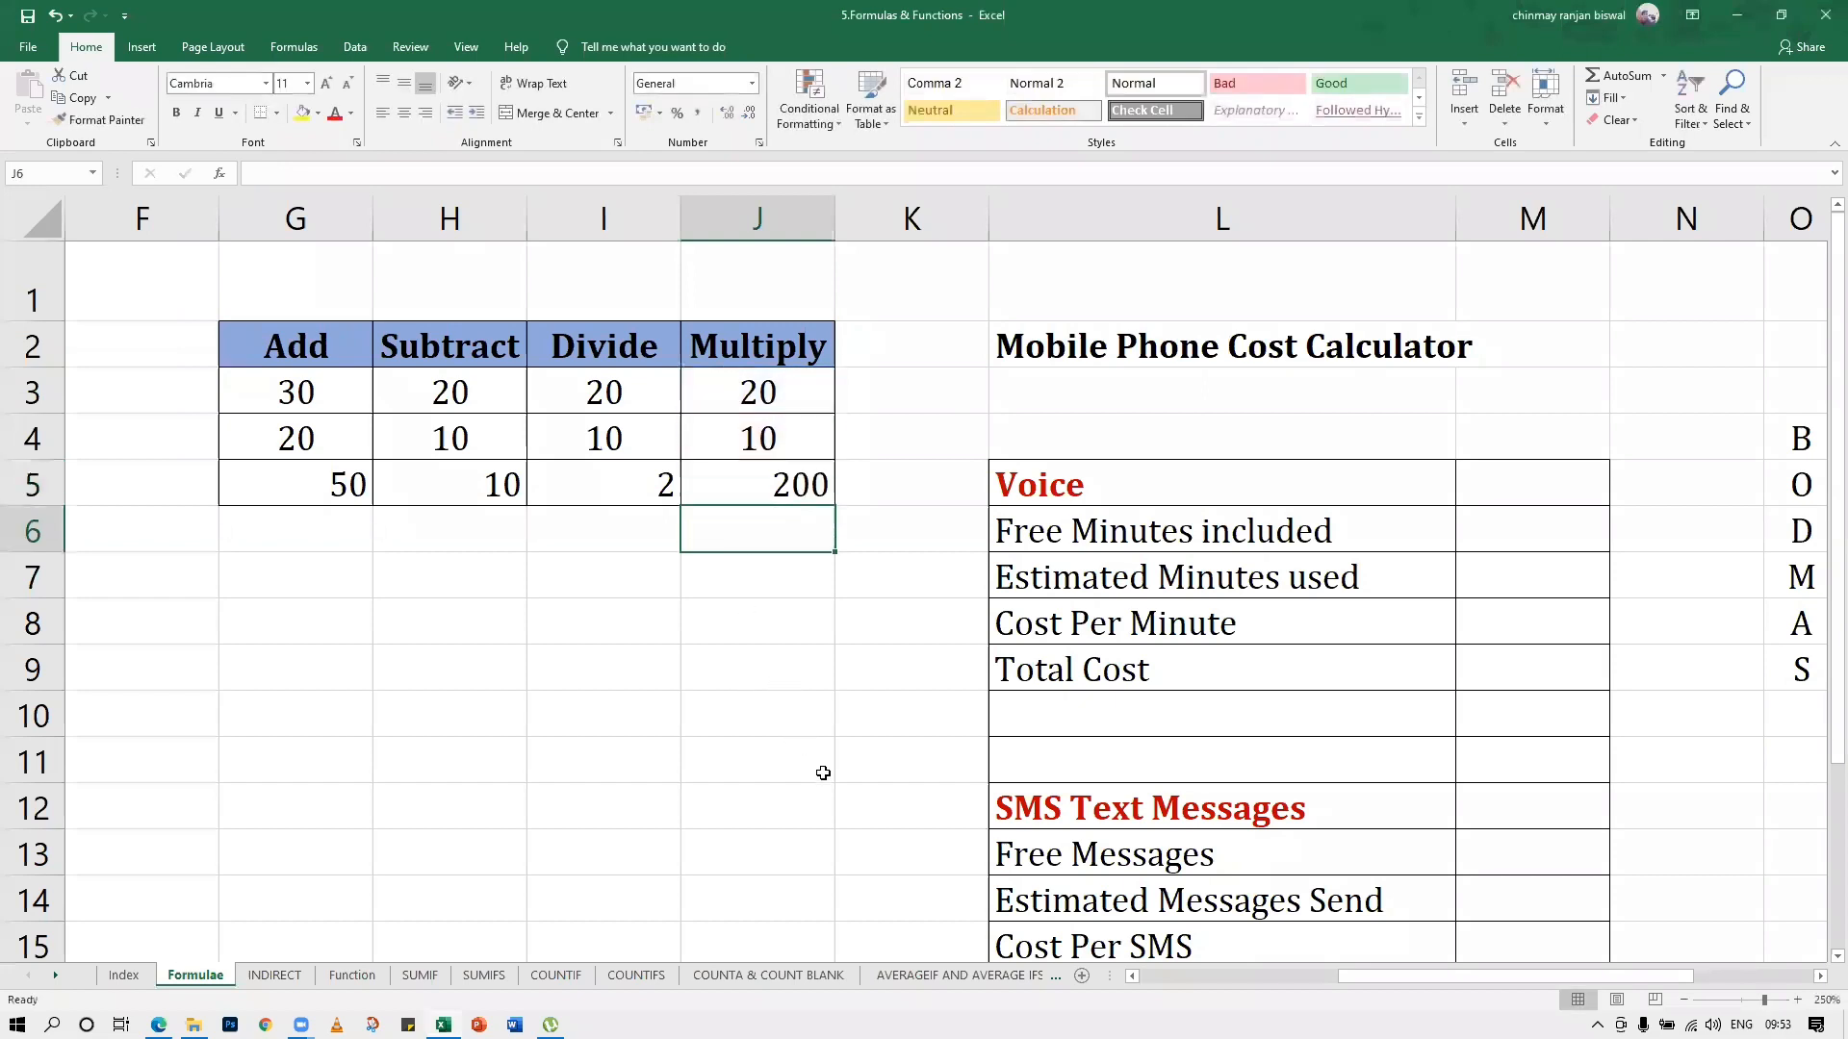
pyautogui.click(803, 664)
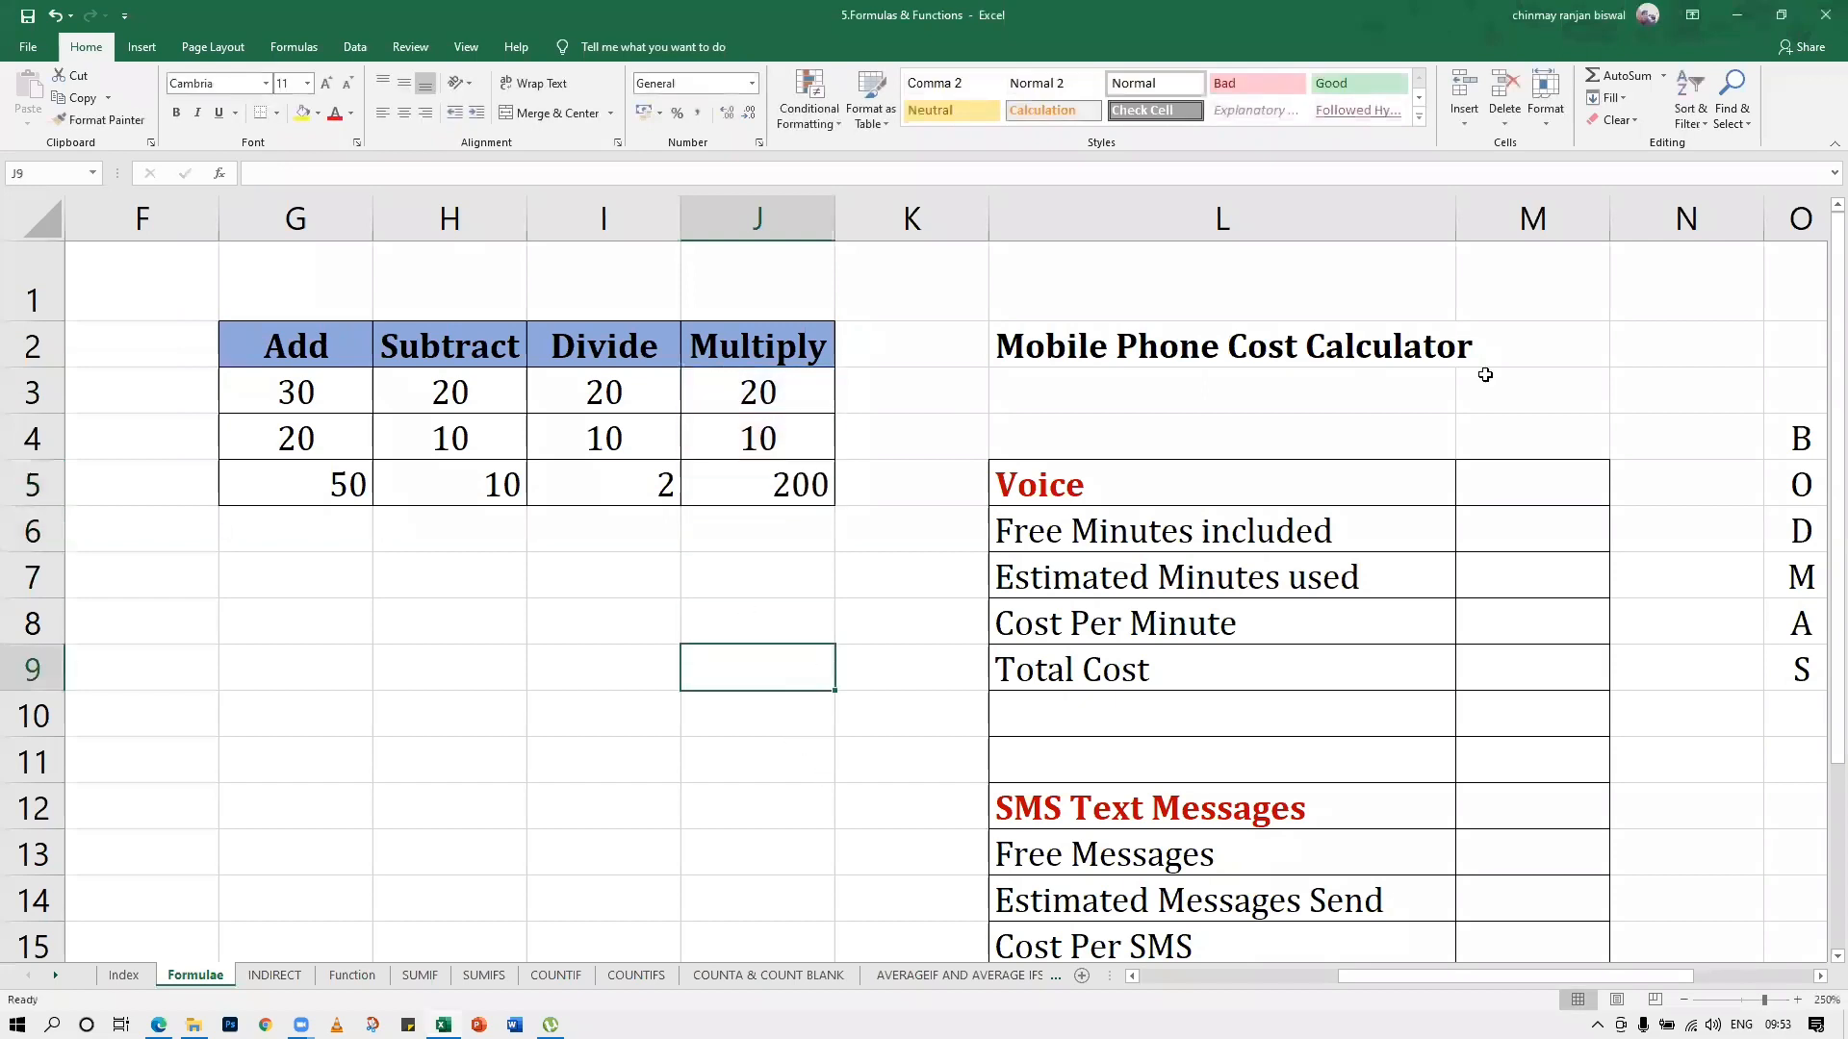
# In the Voice section of the Mobile Phone Cost Calculator, enter 100 free minutes in M6 and 200 estimated minutes in M7
pyautogui.click(1365, 972)
pyautogui.click(1132, 976)
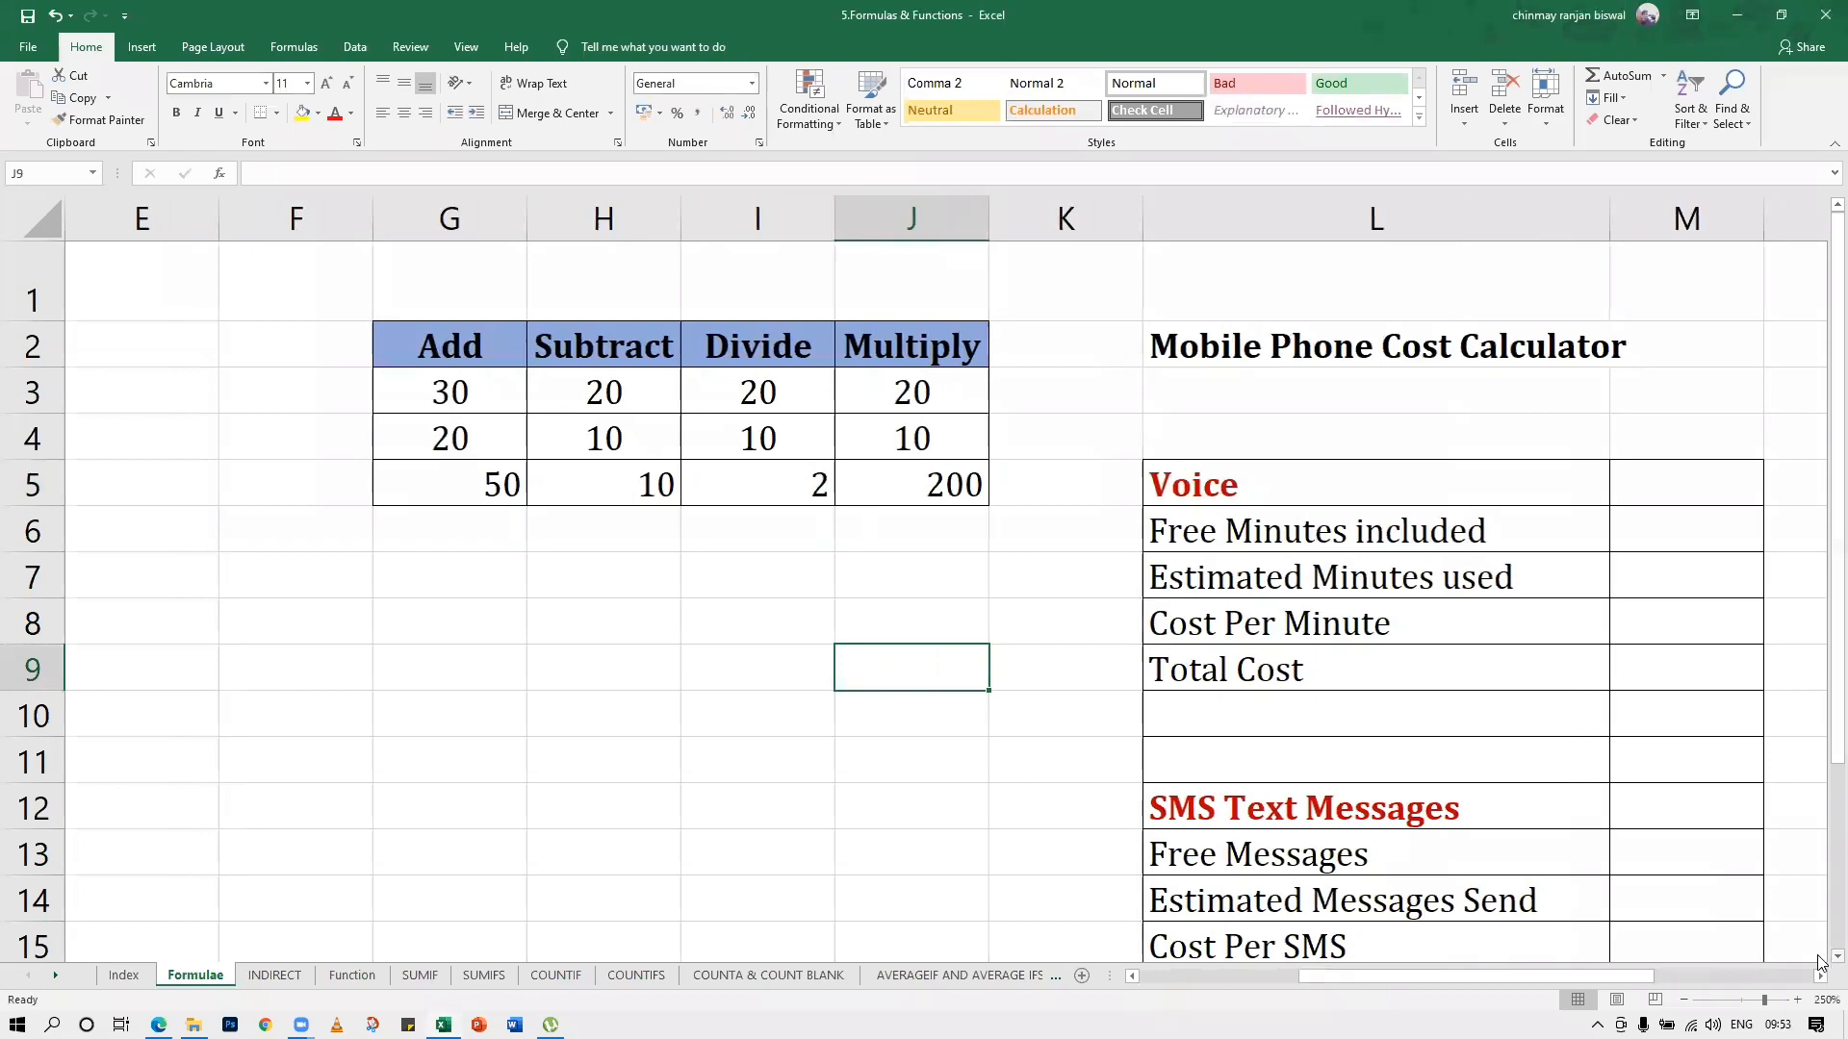
pyautogui.scroll(-2, 1819, 963)
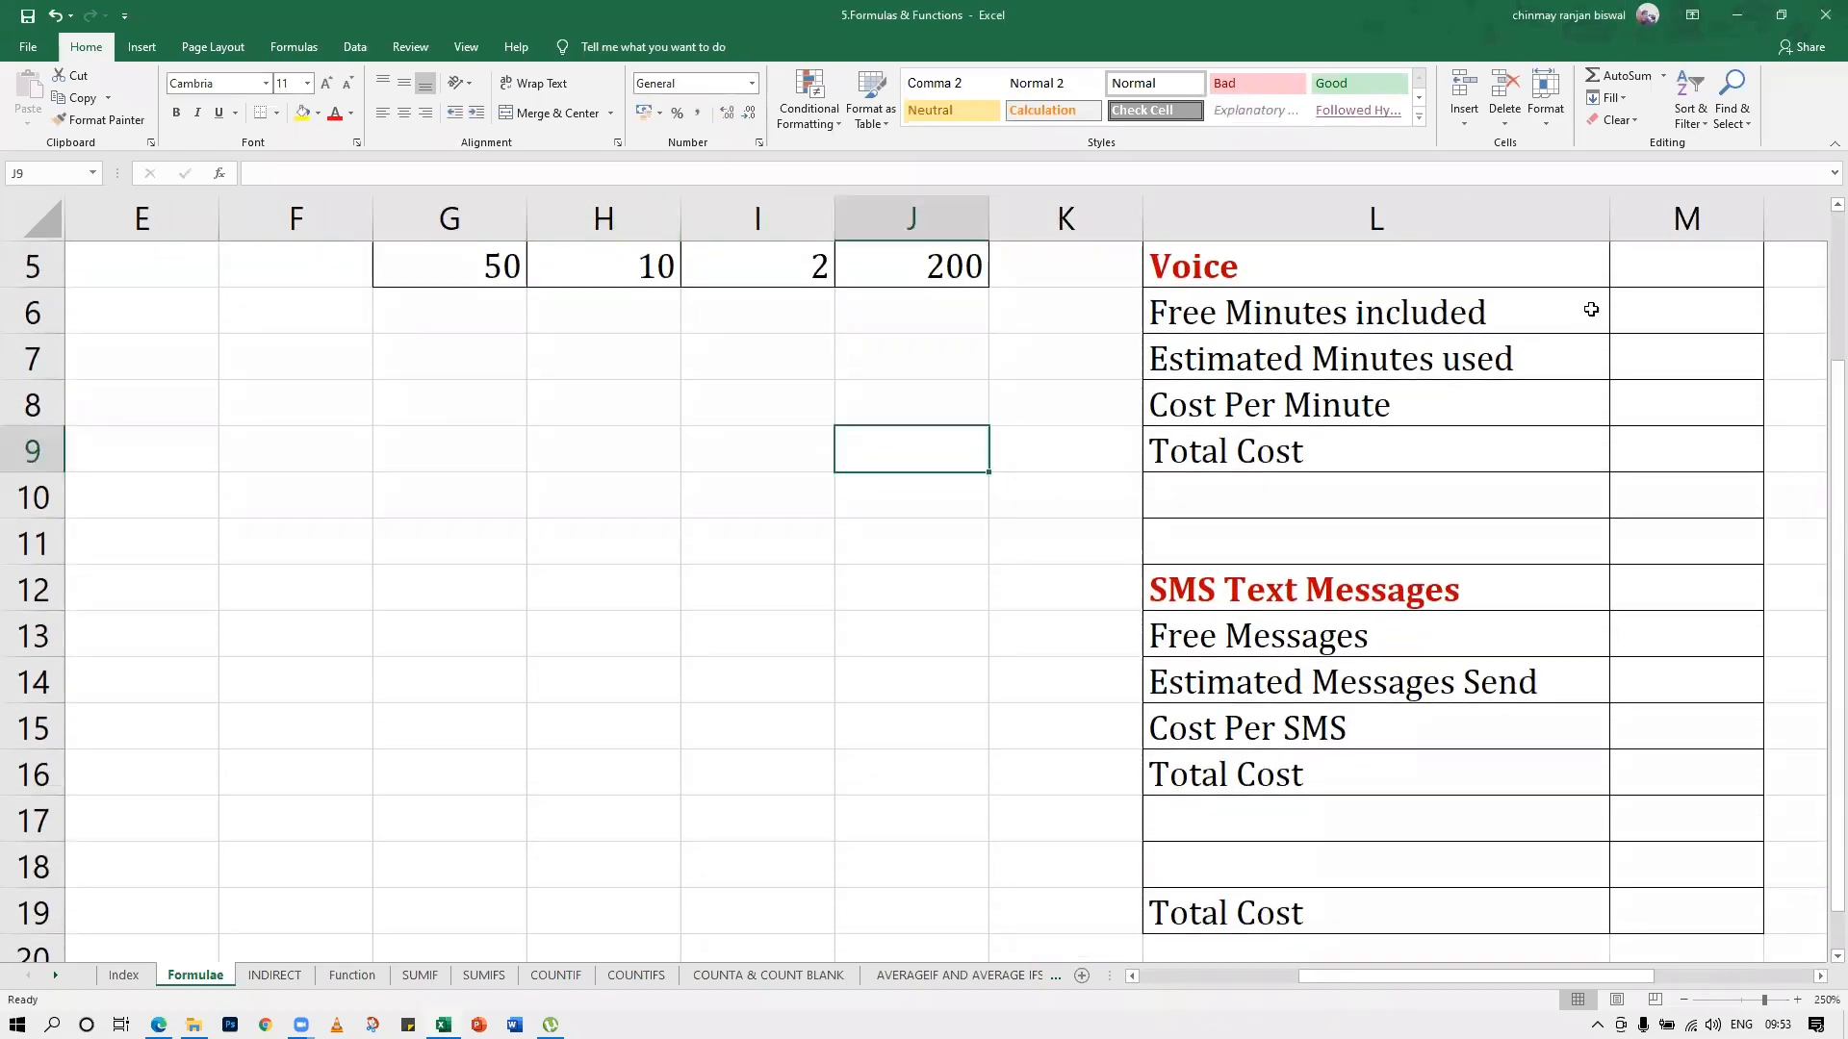
pyautogui.click(1654, 317)
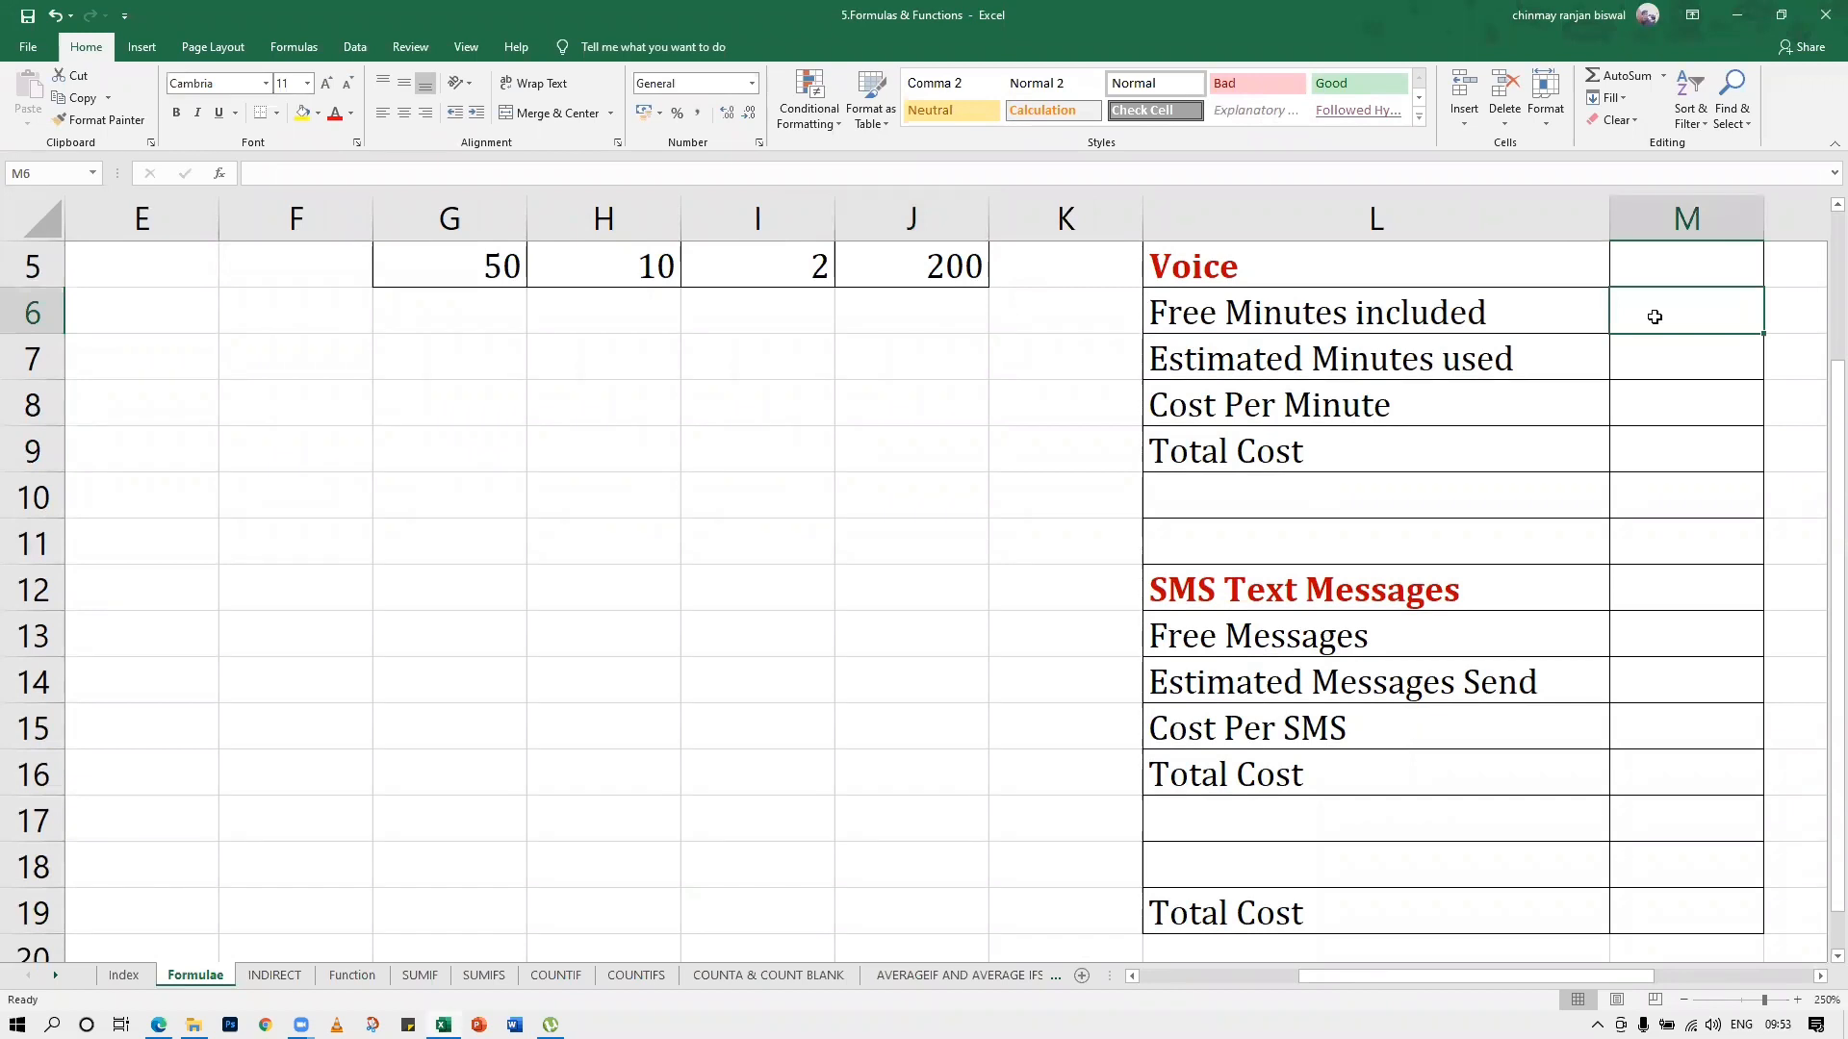
pyautogui.write('100')
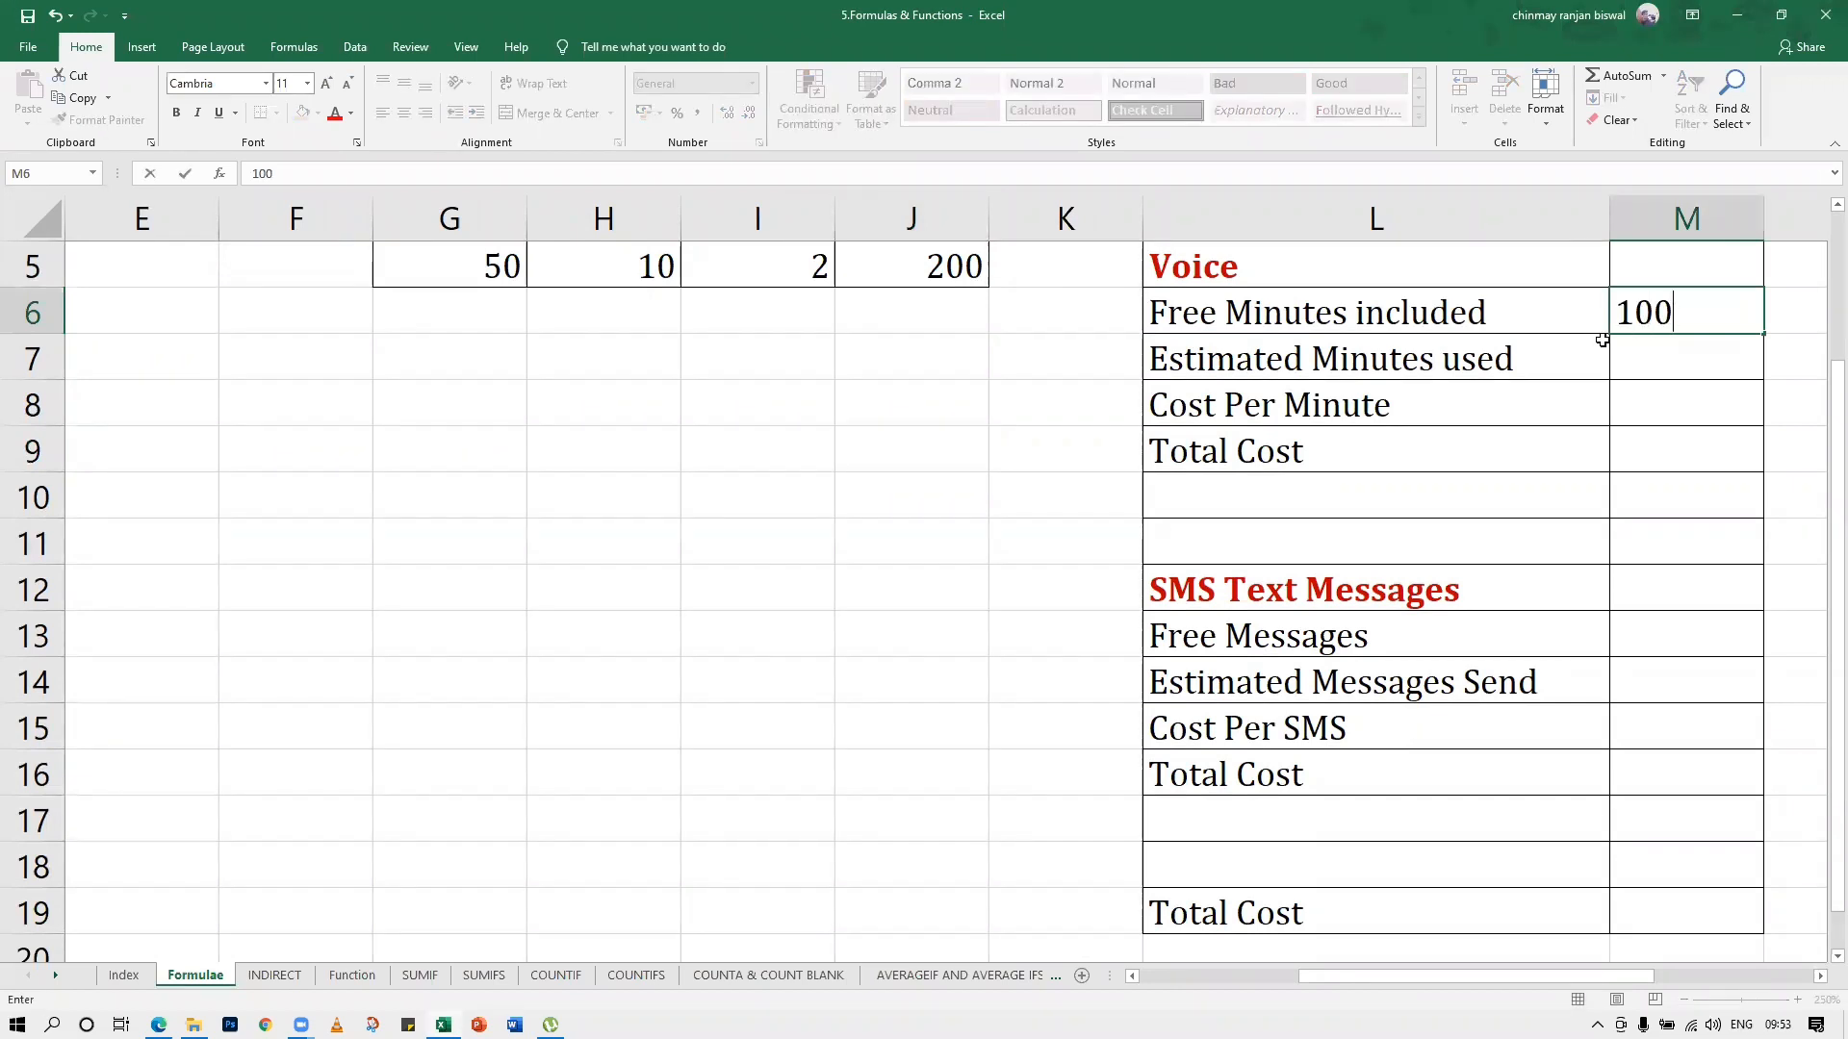
pyautogui.press('Return')
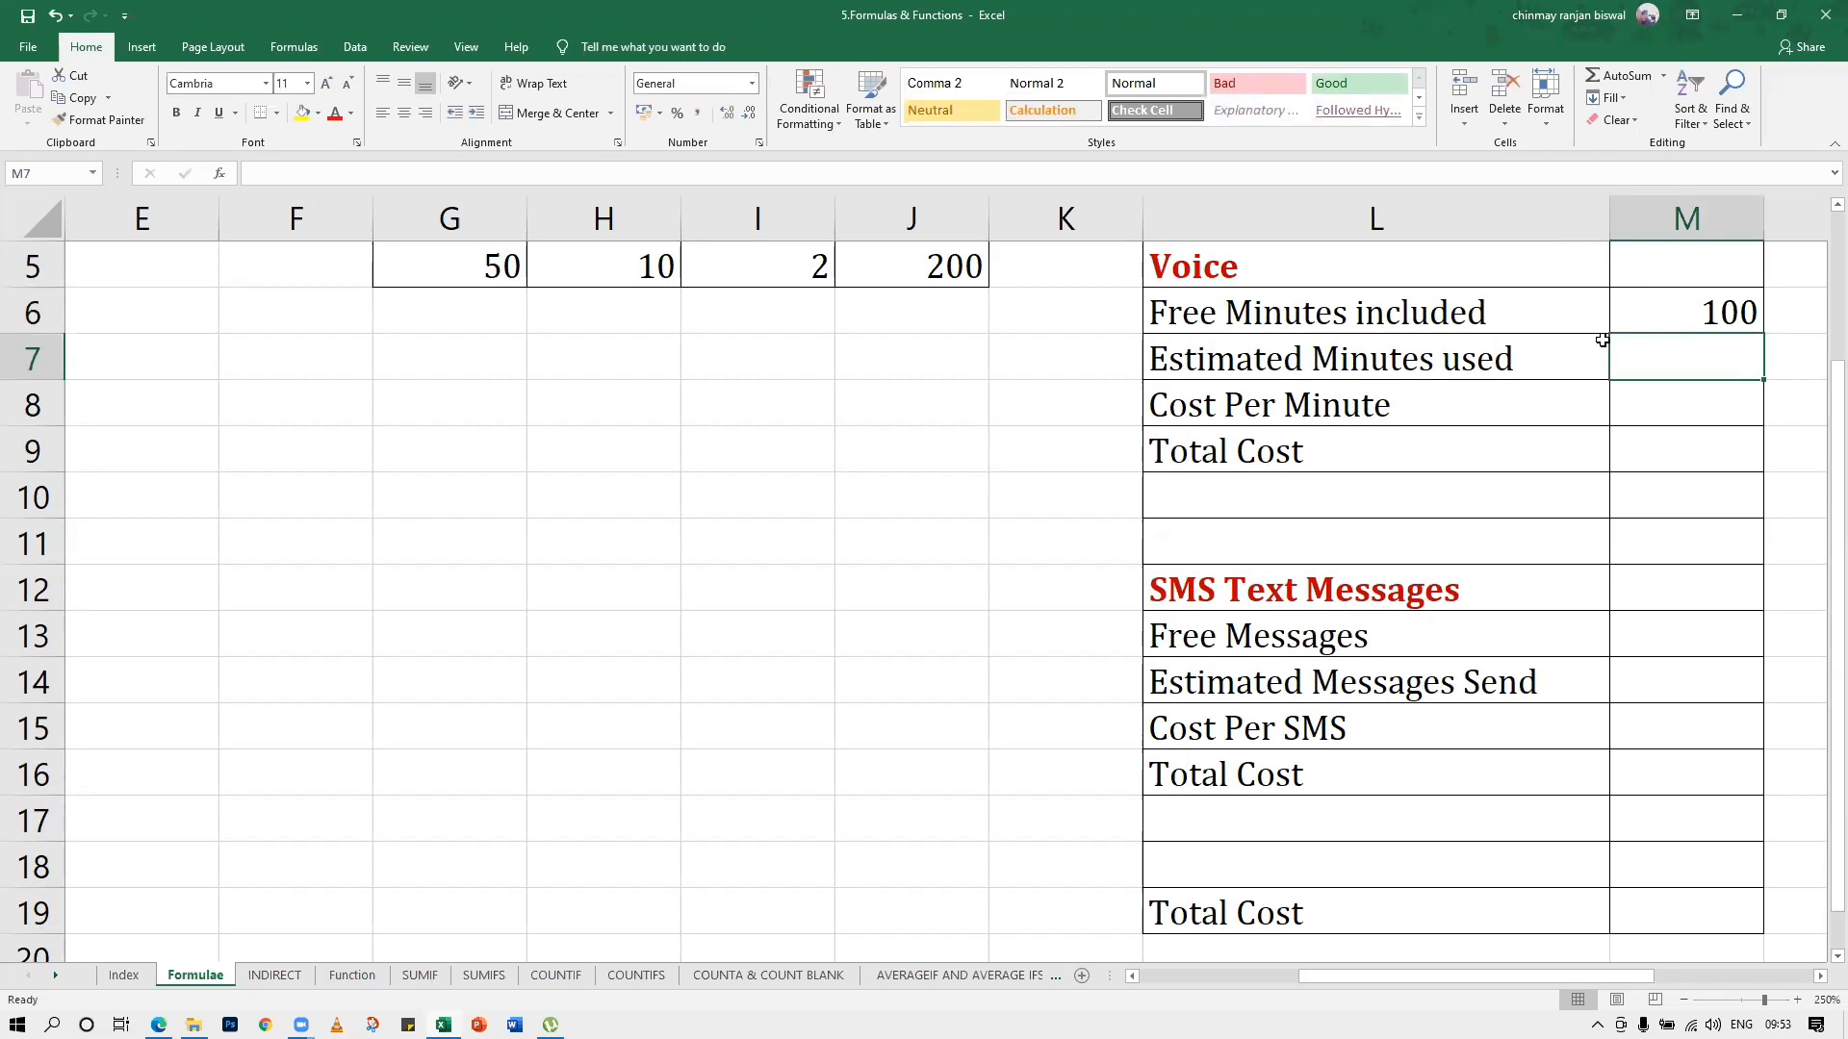
pyautogui.write('200')
pyautogui.press('Return')
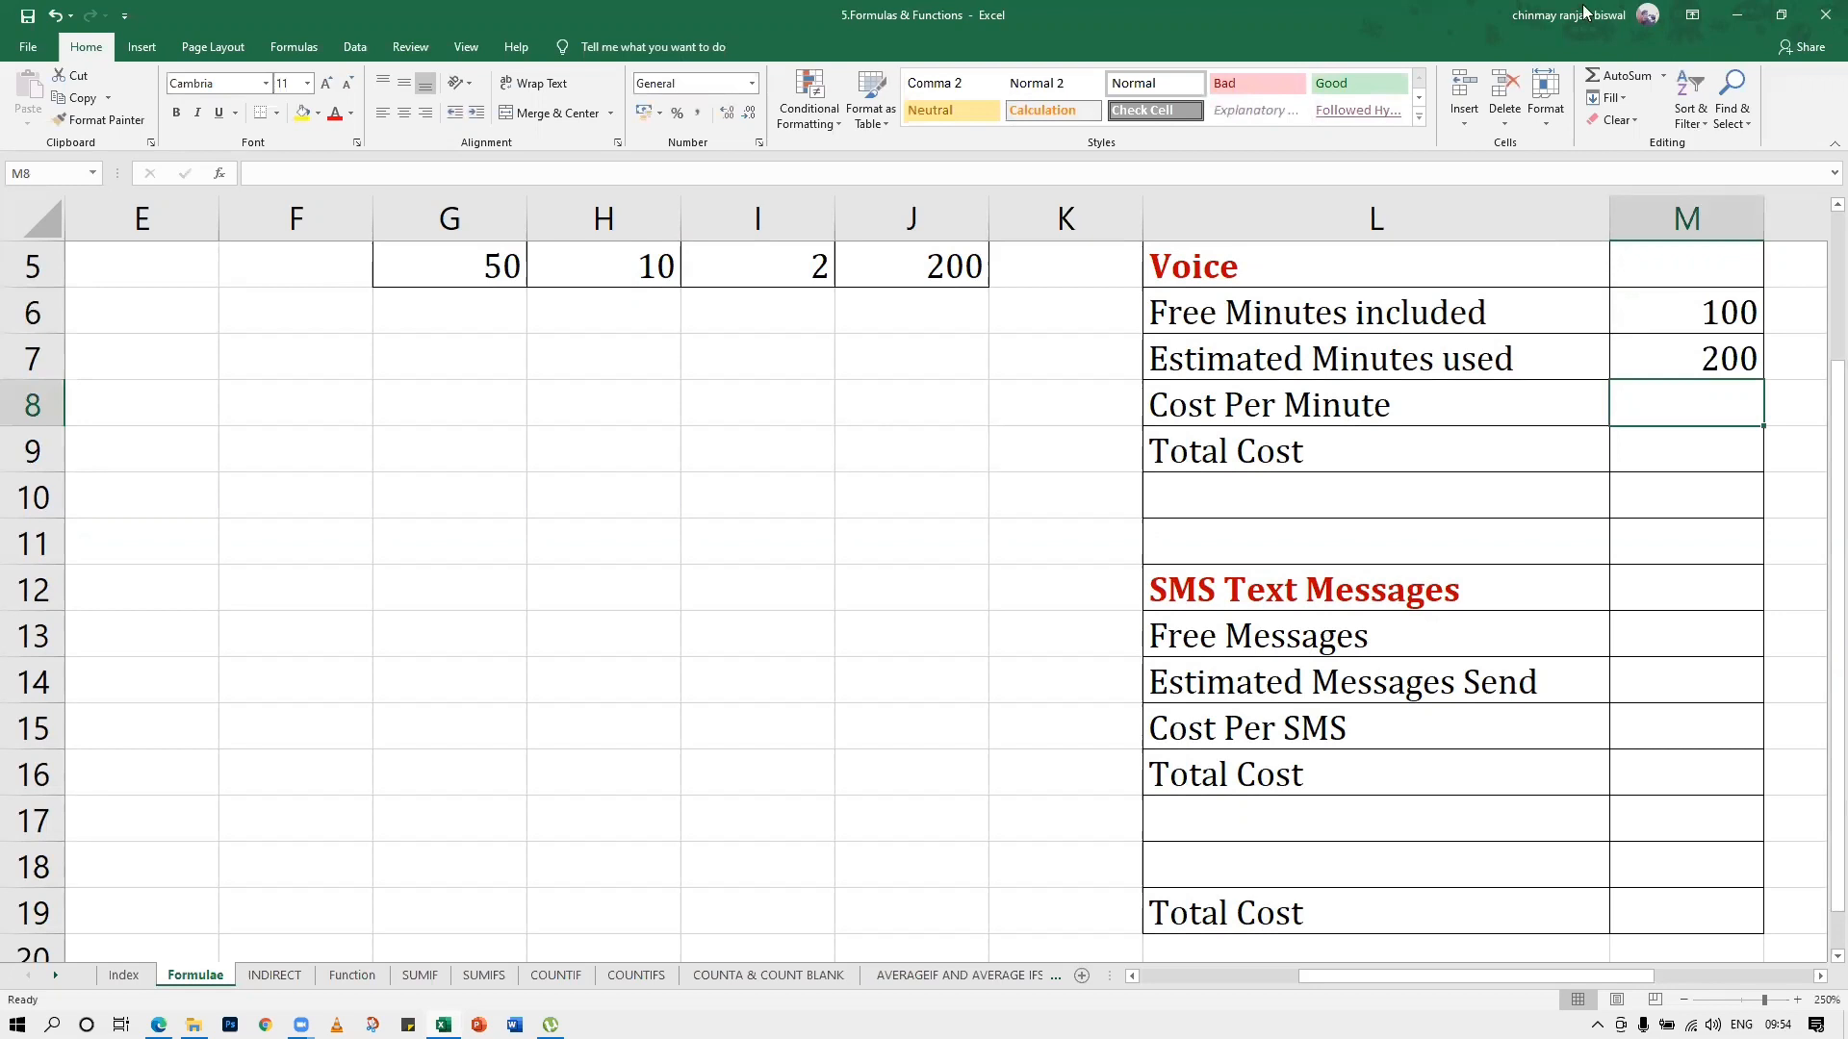
# Enter 1 as the Cost Per Minute in M8 of the Voice section
pyautogui.moveTo(1822, 388); pyautogui.dragTo(1817, 376)
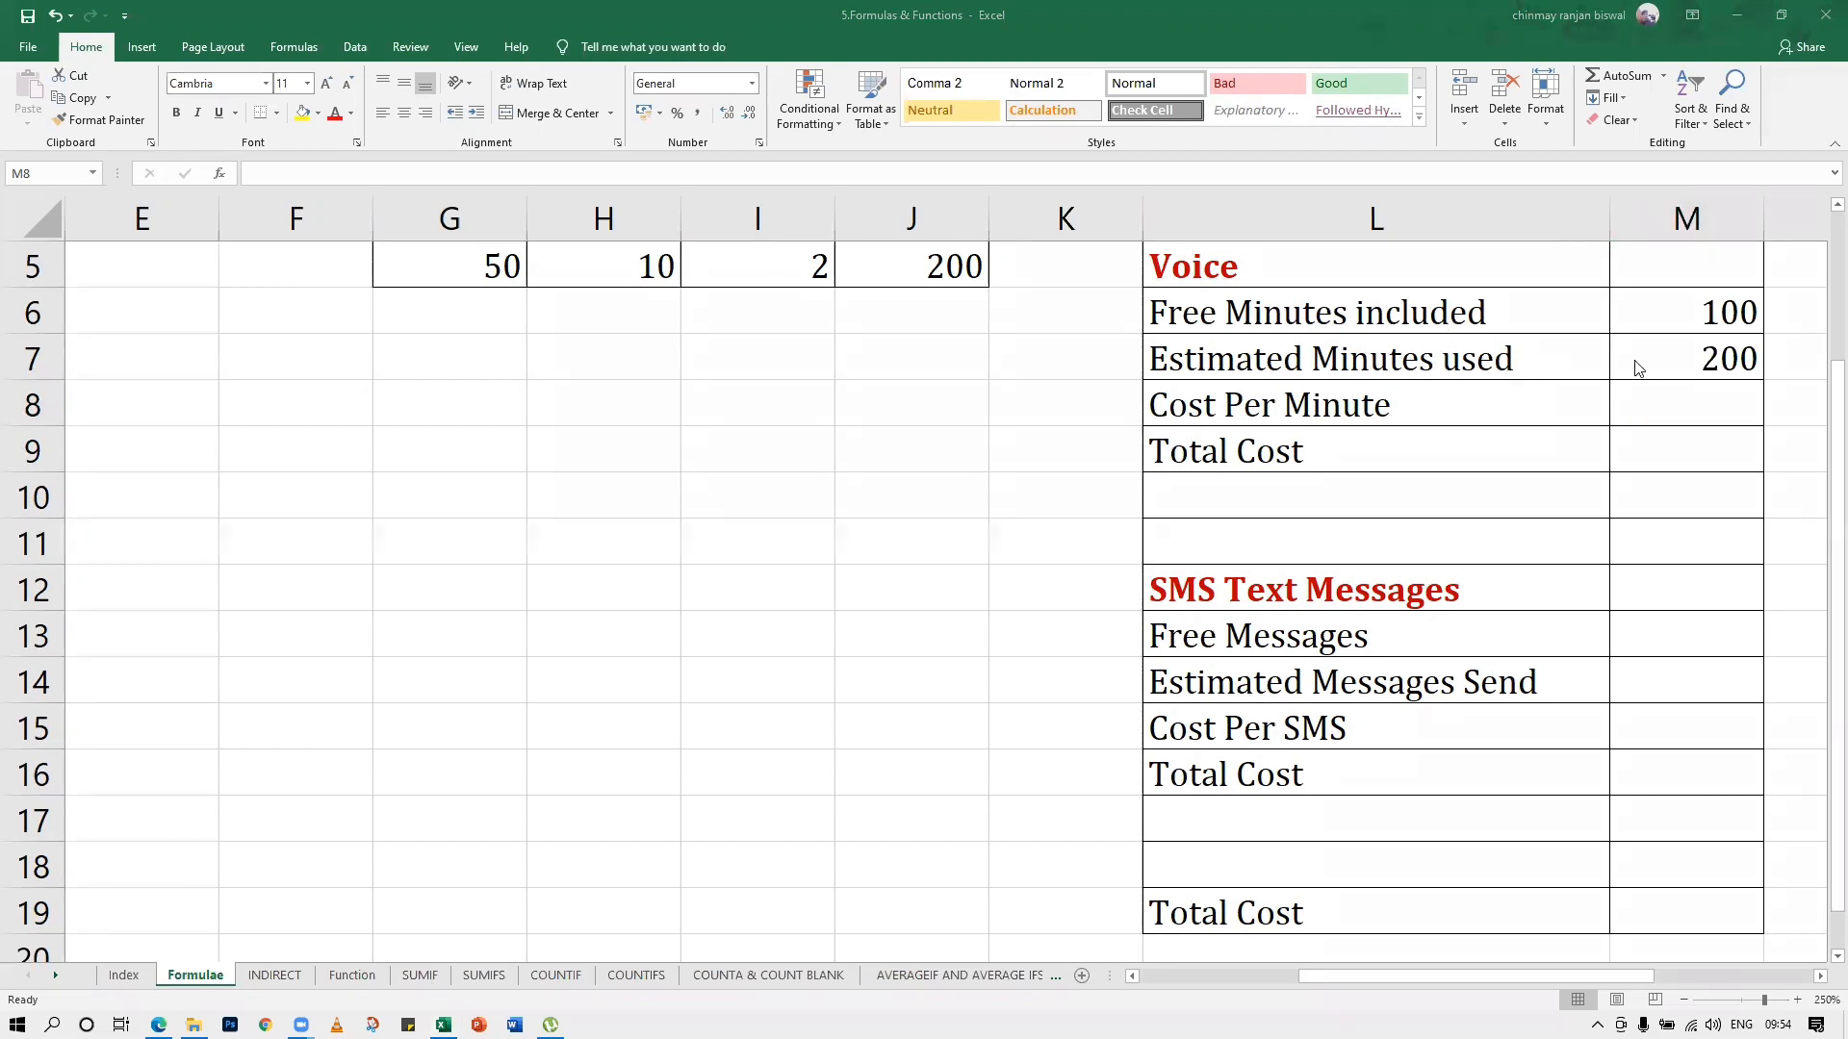
pyautogui.click(1694, 358)
pyautogui.click(1655, 396)
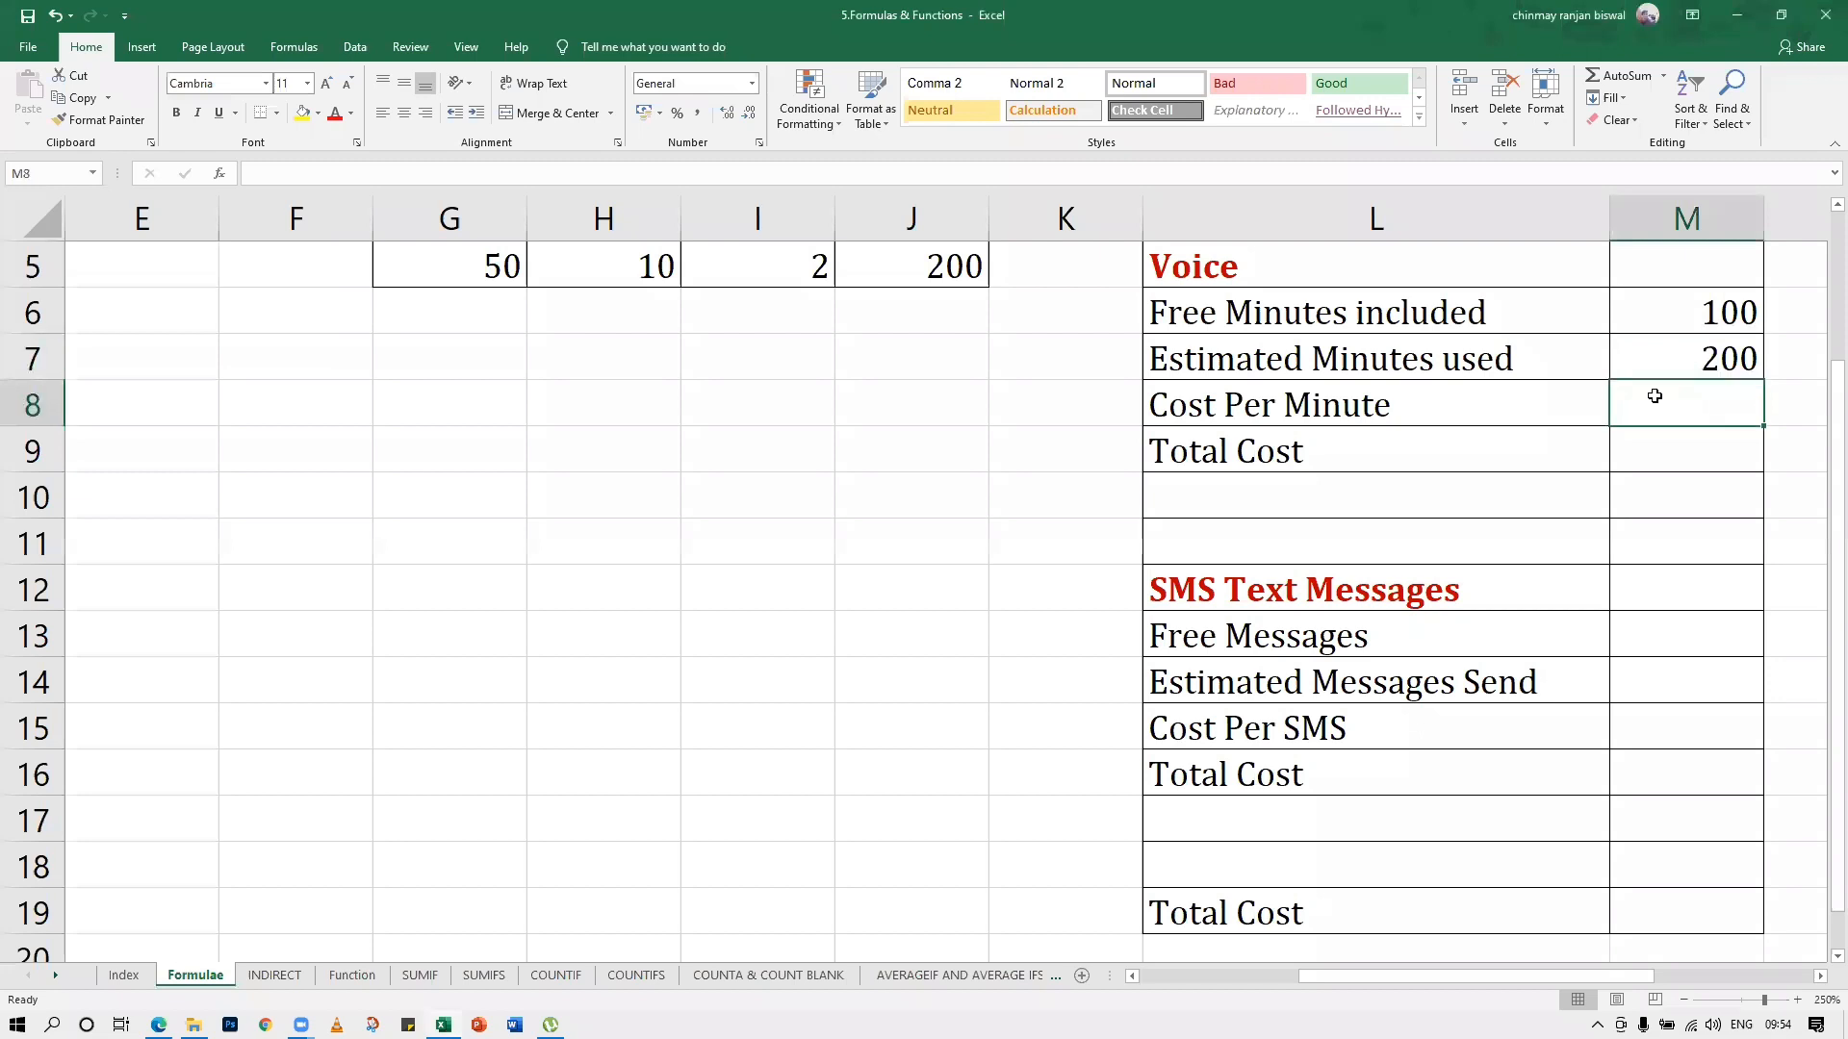
pyautogui.write('1')
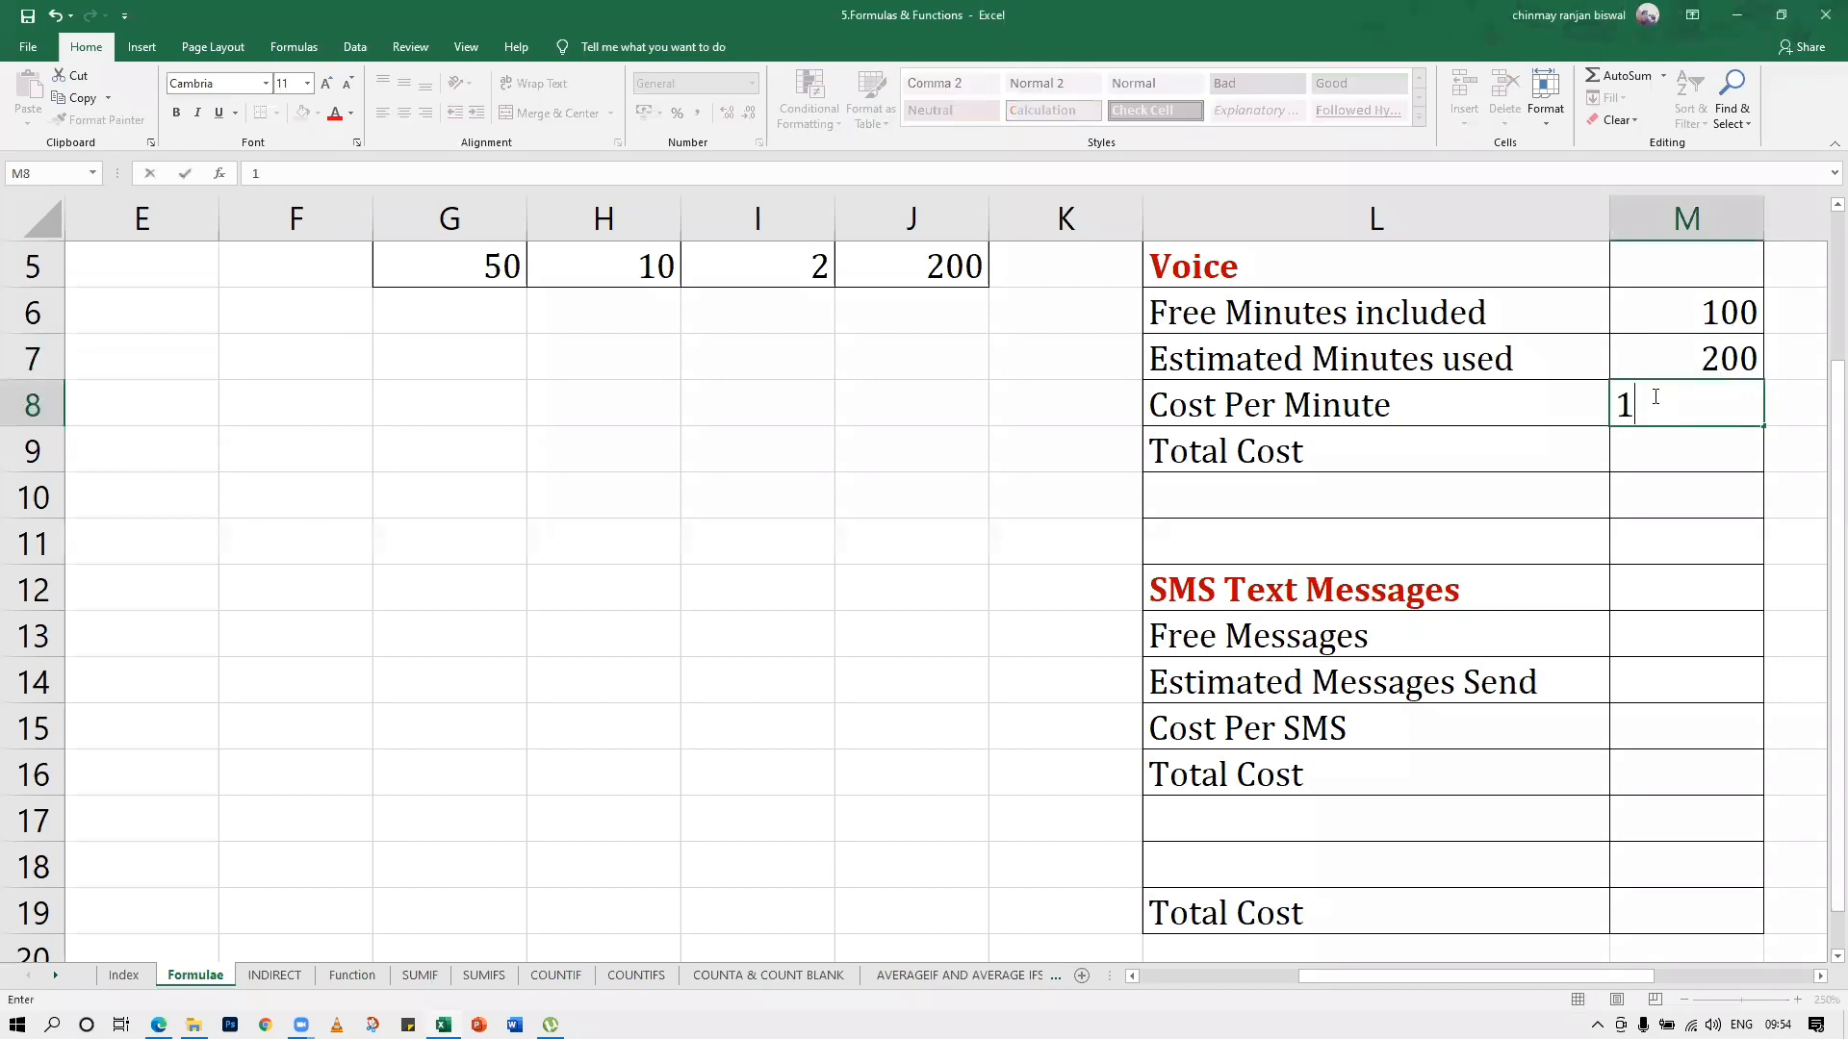
pyautogui.press('Return')
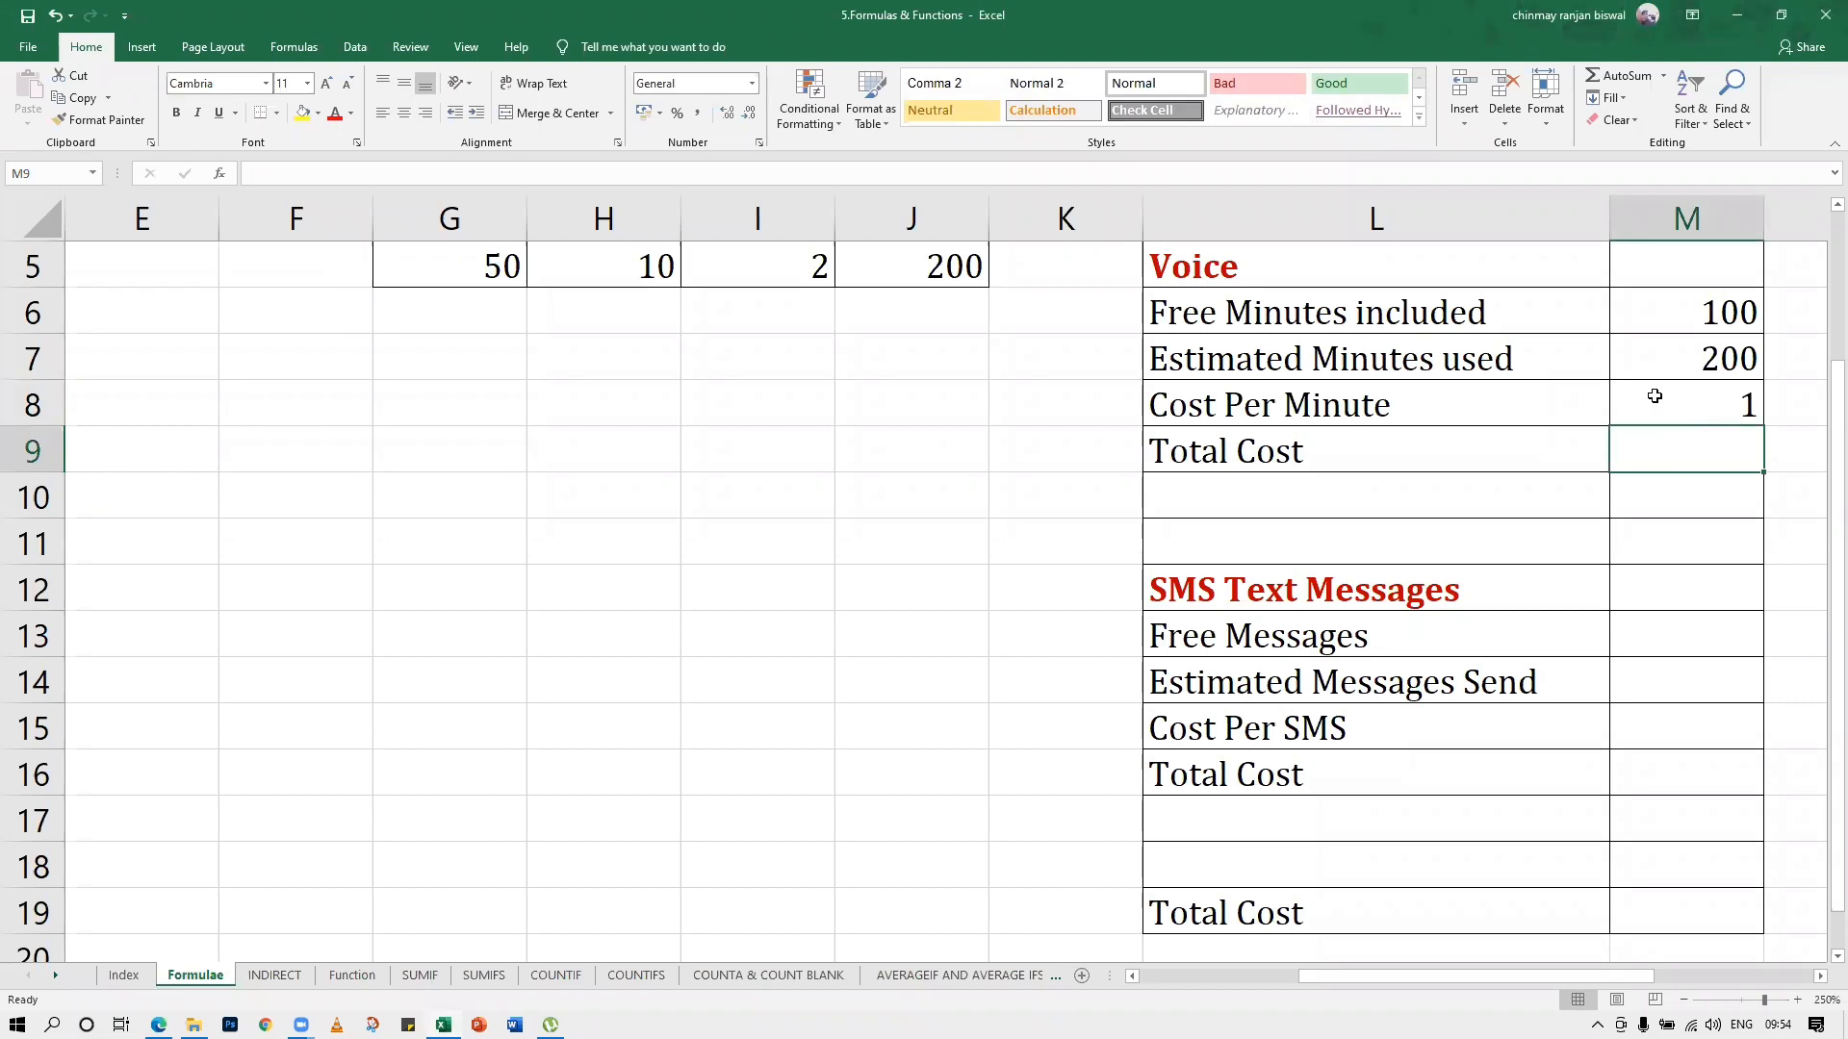
# Enter the formula =M7-M6*M8 in the Voice section's Total Cost cell M9
pyautogui.write('=')
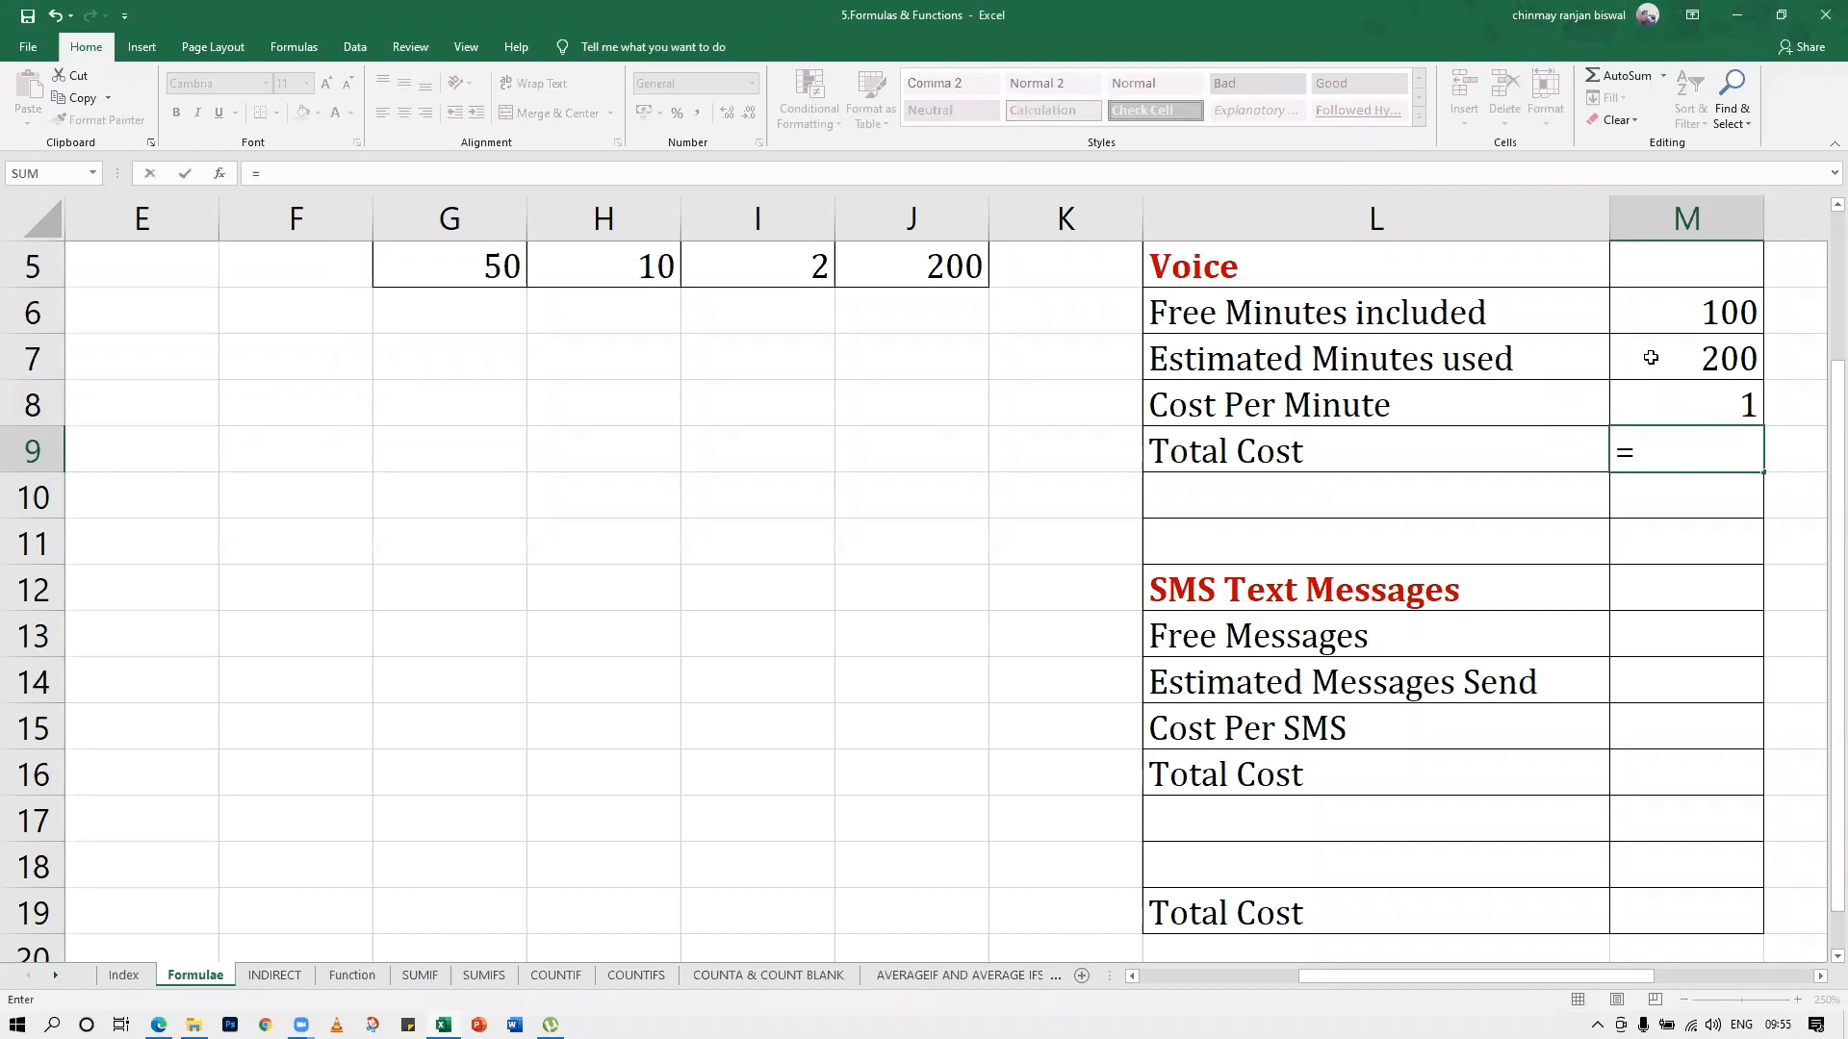
pyautogui.click(1648, 366)
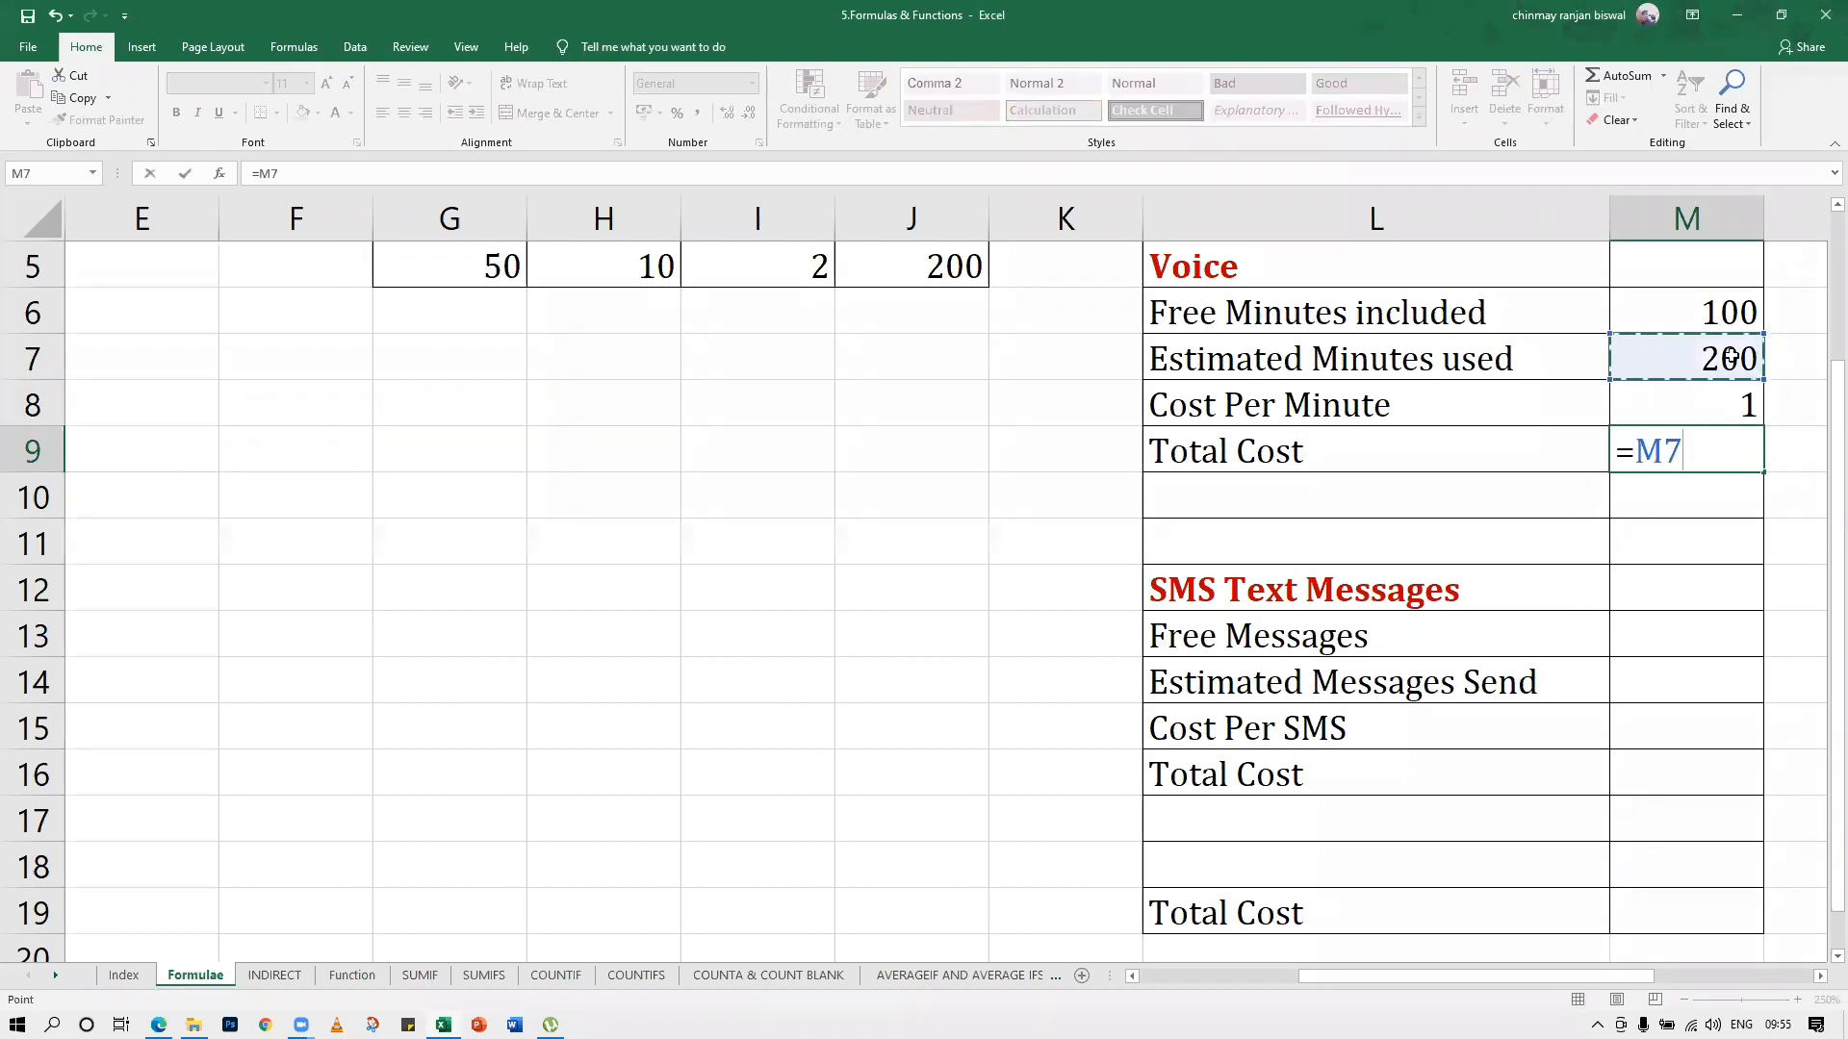
pyautogui.write('-')
pyautogui.click(1721, 316)
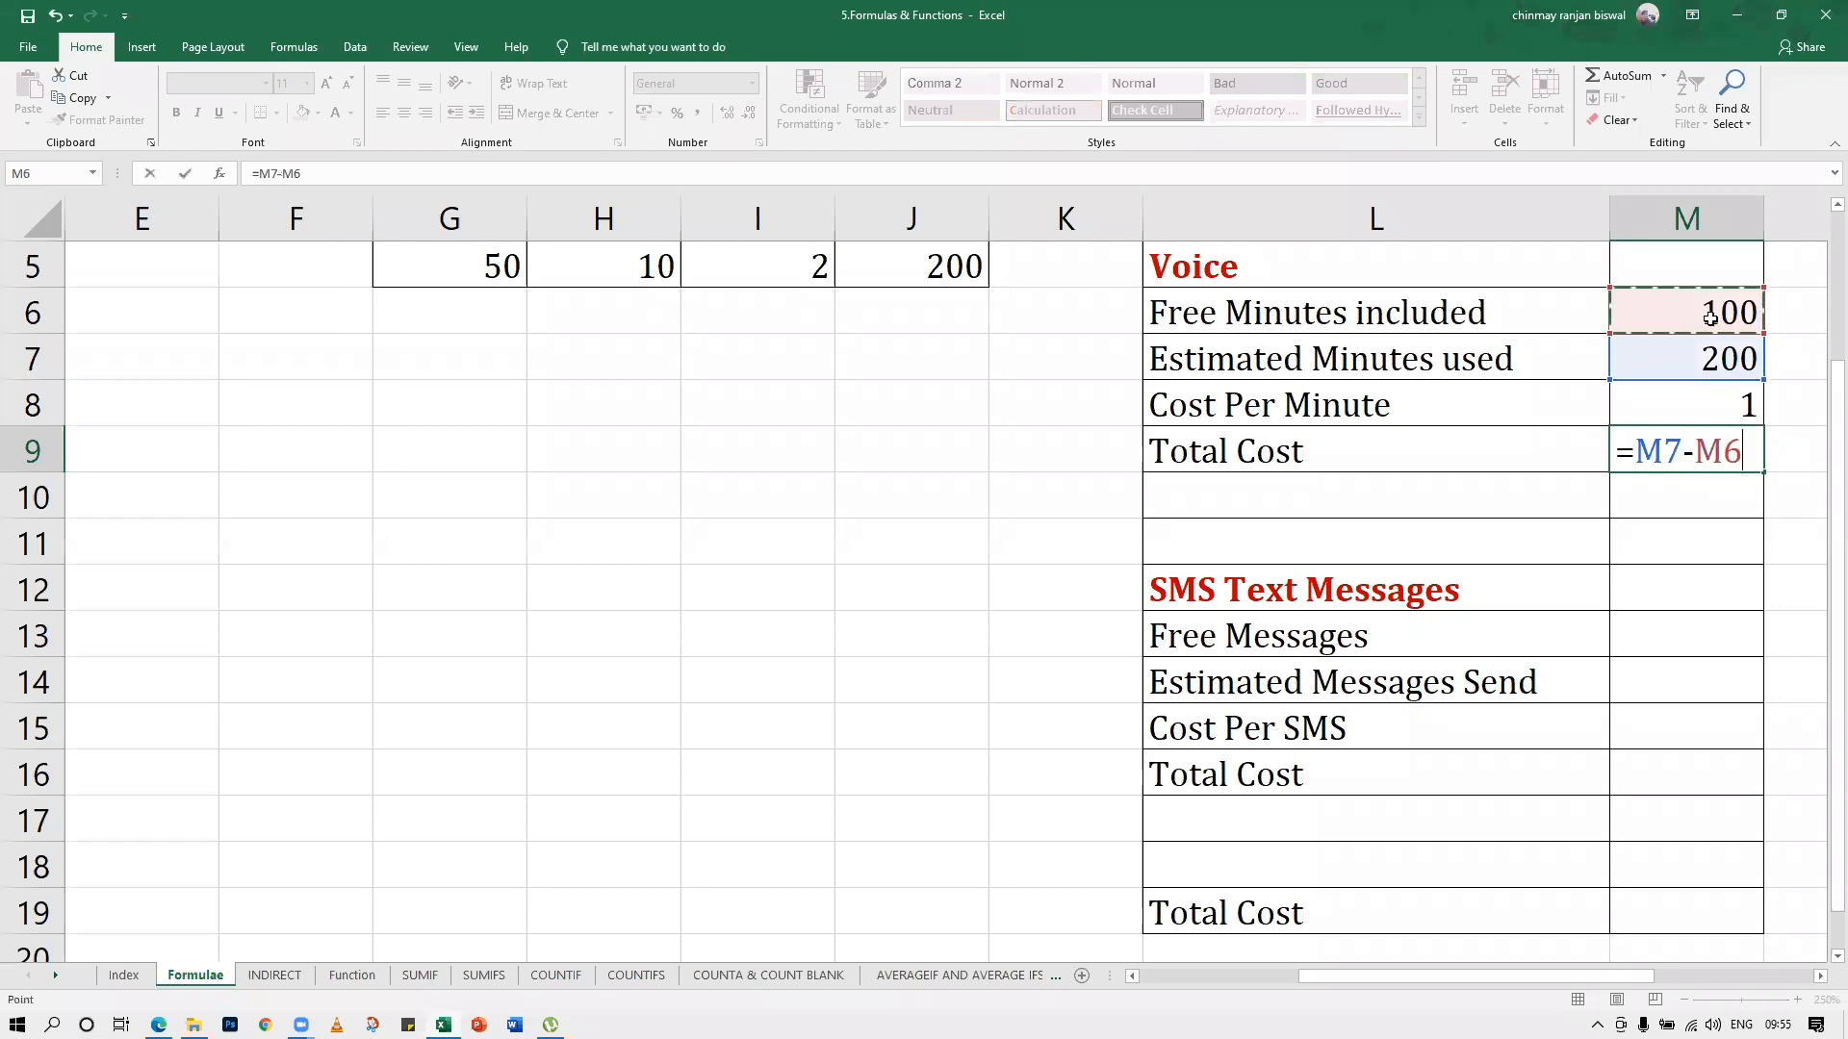
pyautogui.write('*')
pyautogui.click(1670, 412)
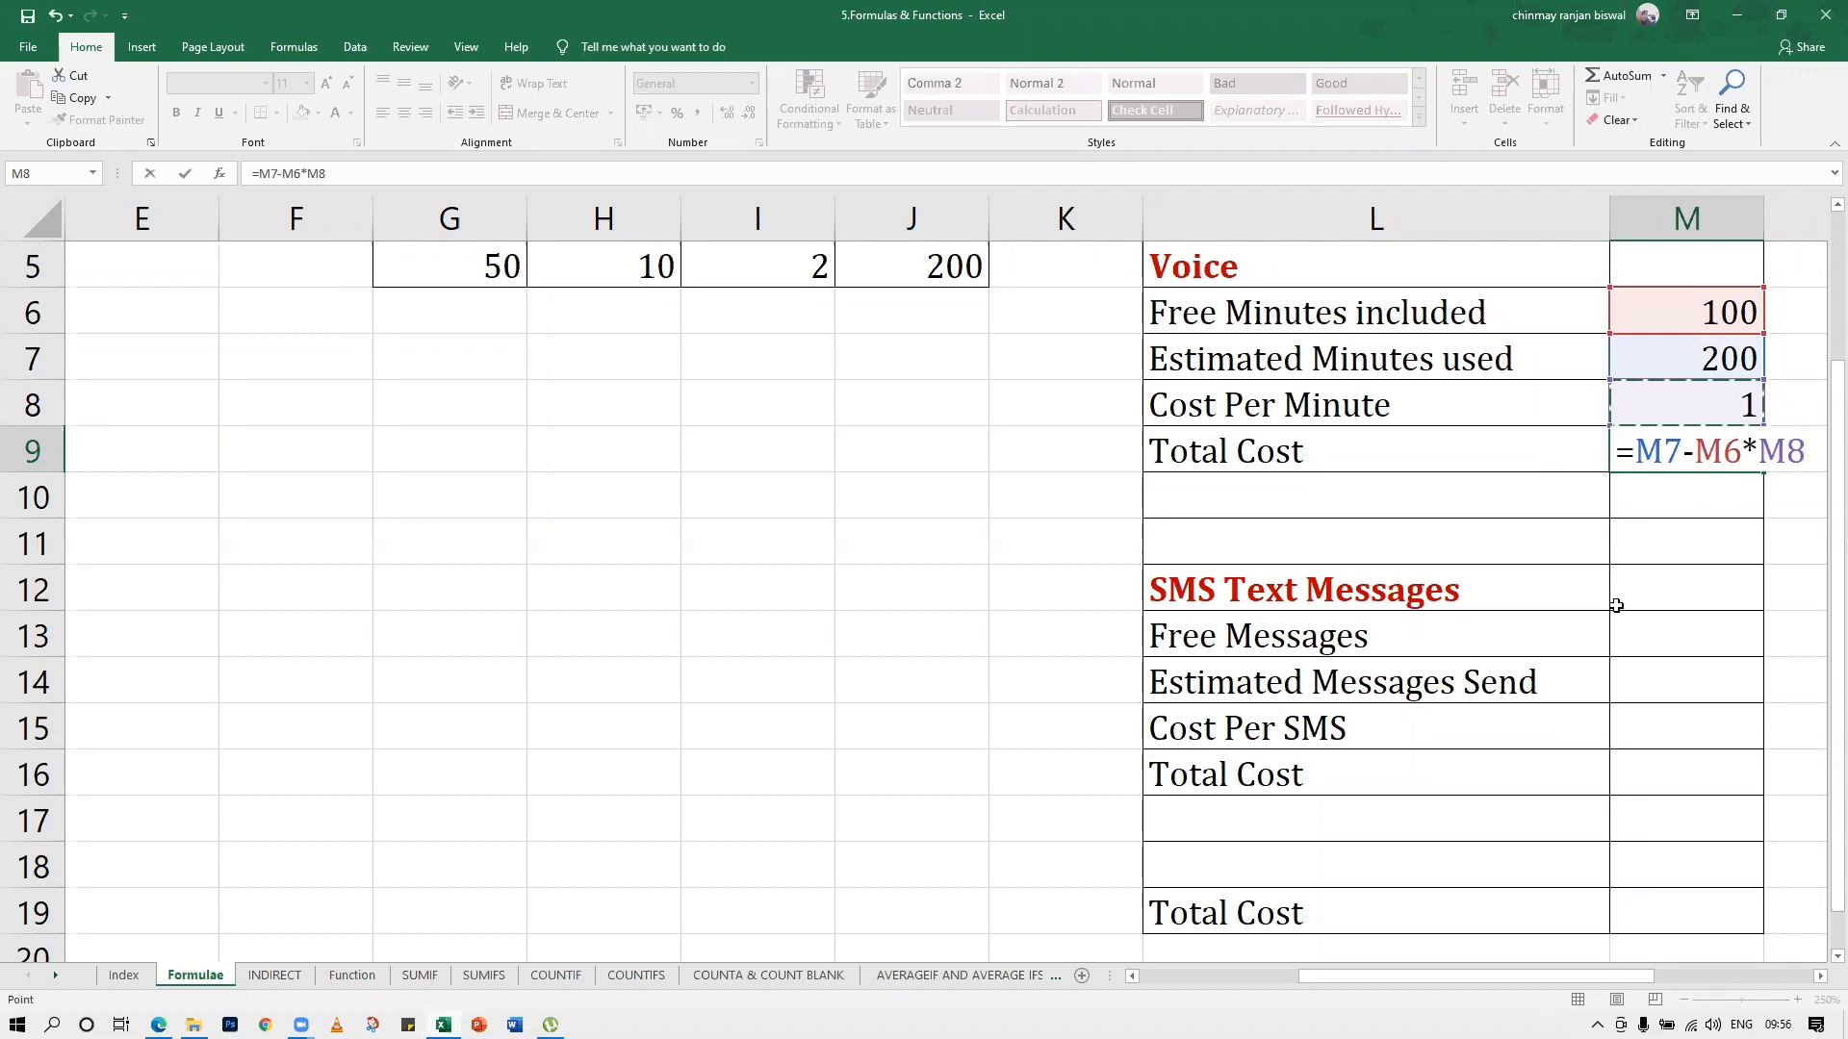
pyautogui.press('Return')
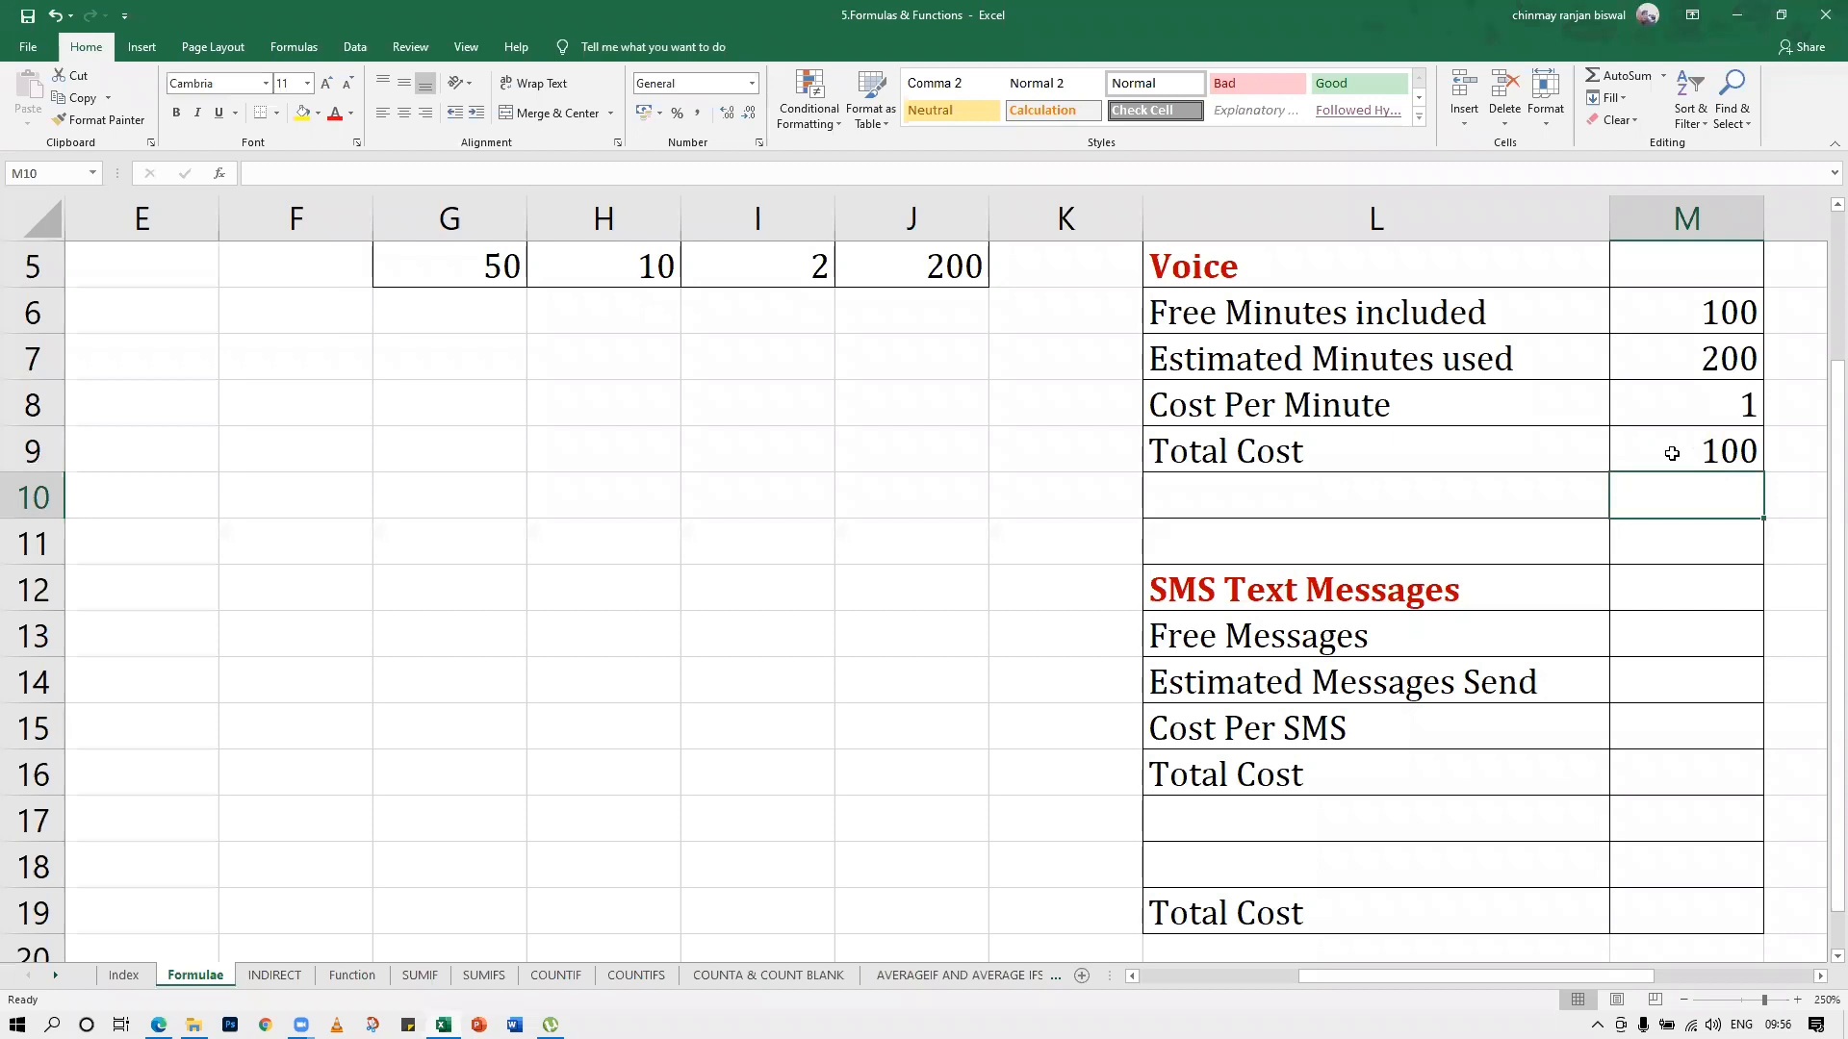
# In the SMS Text Messages section, enter 100 free messages in M13, 200 estimated messages in M14 and cost per SMS 2 in M15
pyautogui.click(1664, 635)
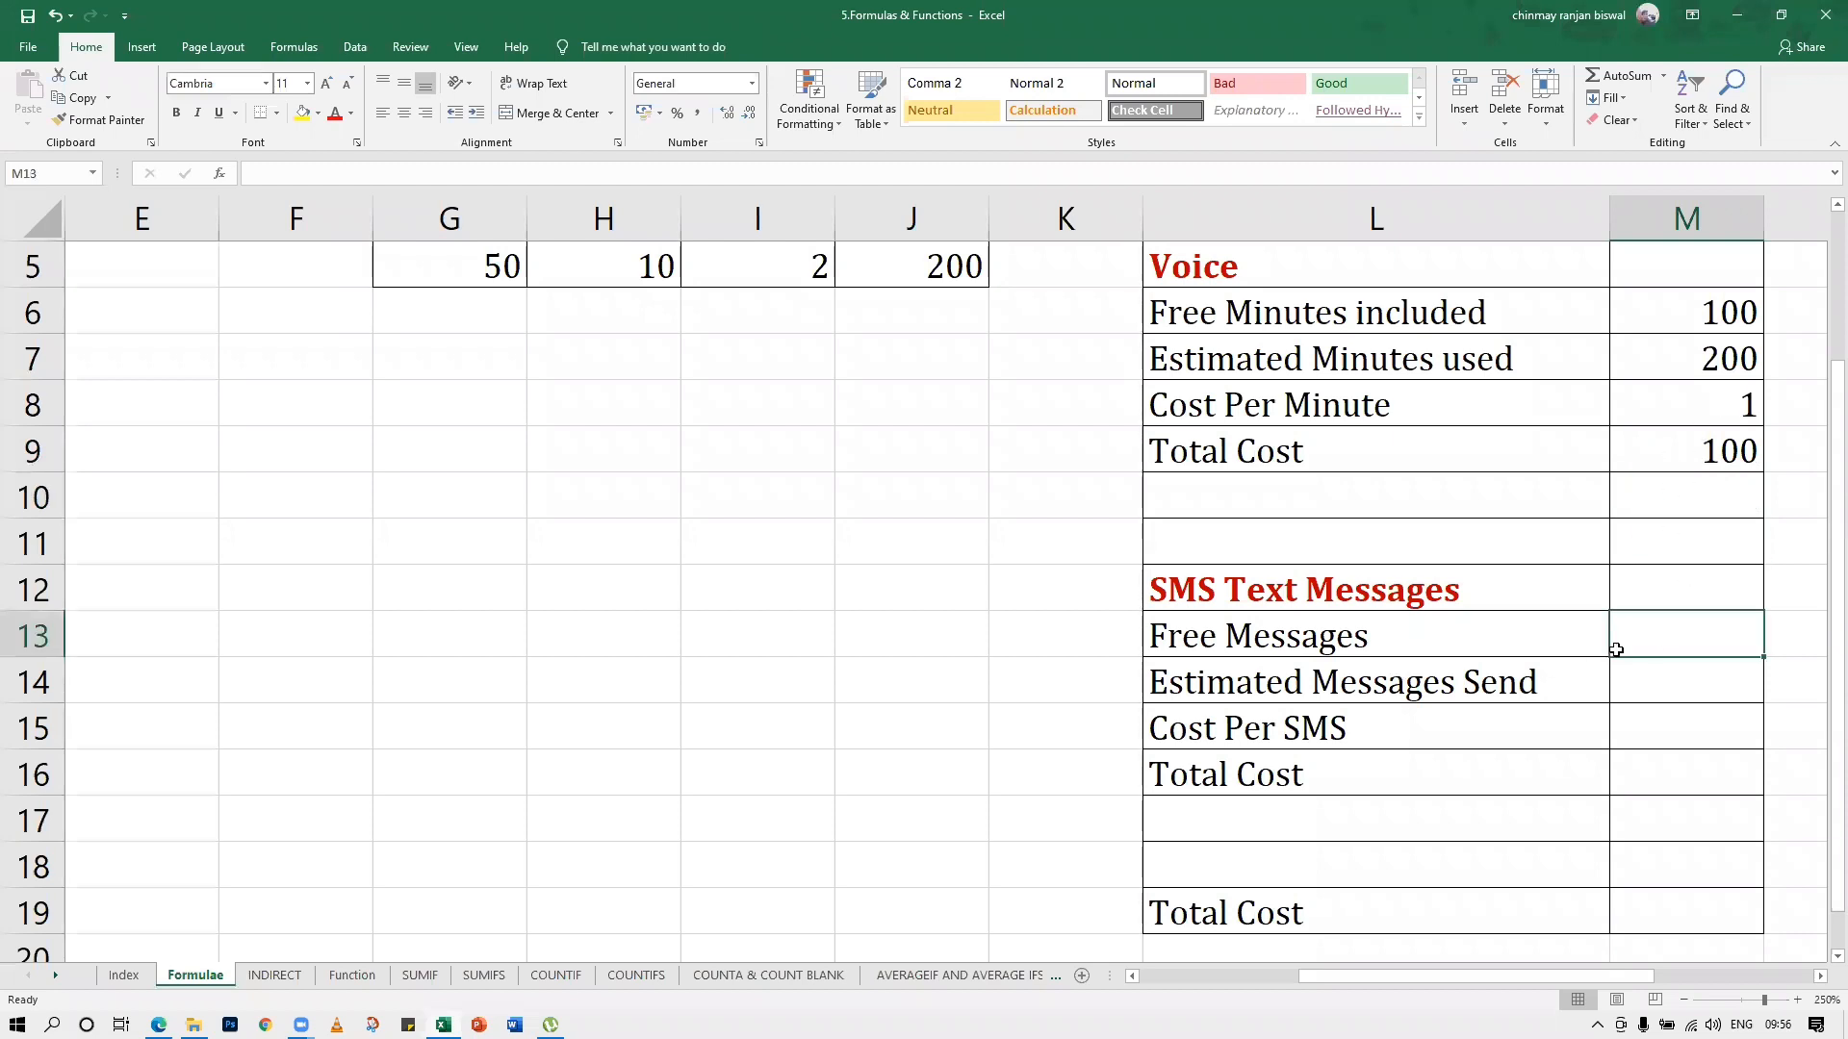
pyautogui.write('100')
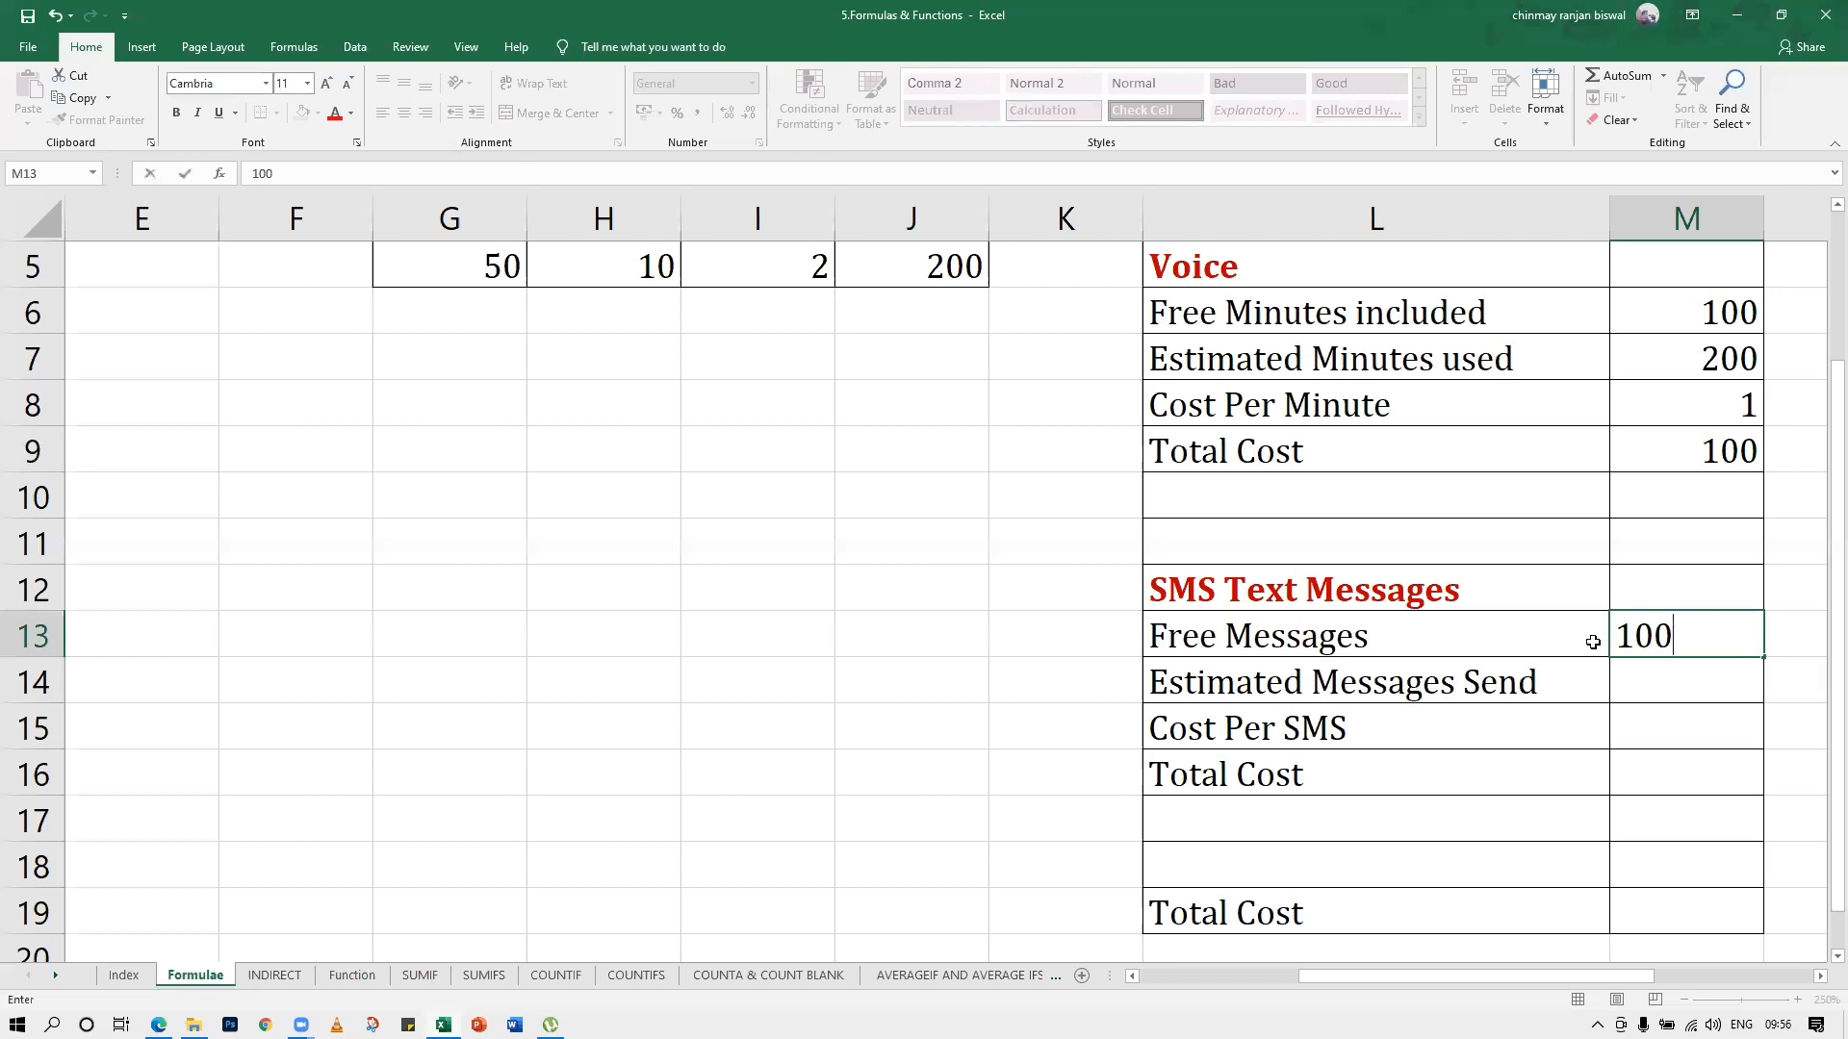
pyautogui.press('Return')
pyautogui.write('200')
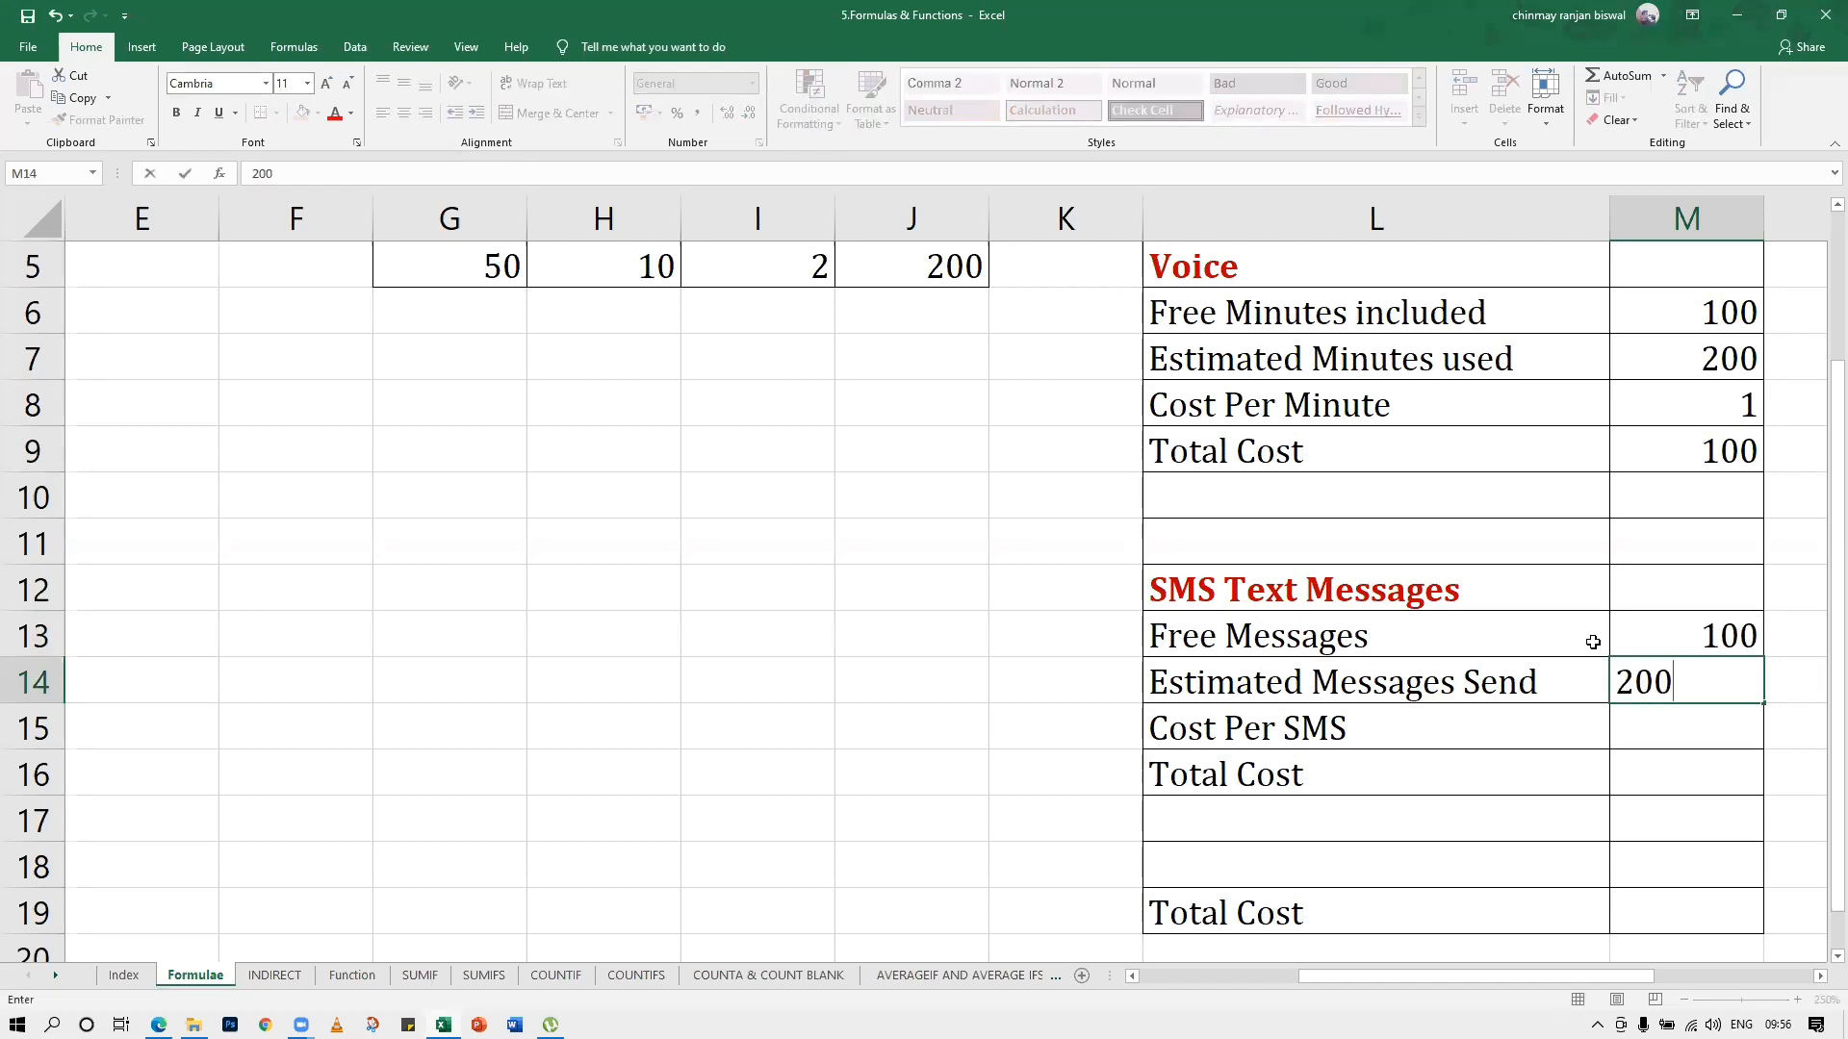
pyautogui.press('Return')
pyautogui.write('2')
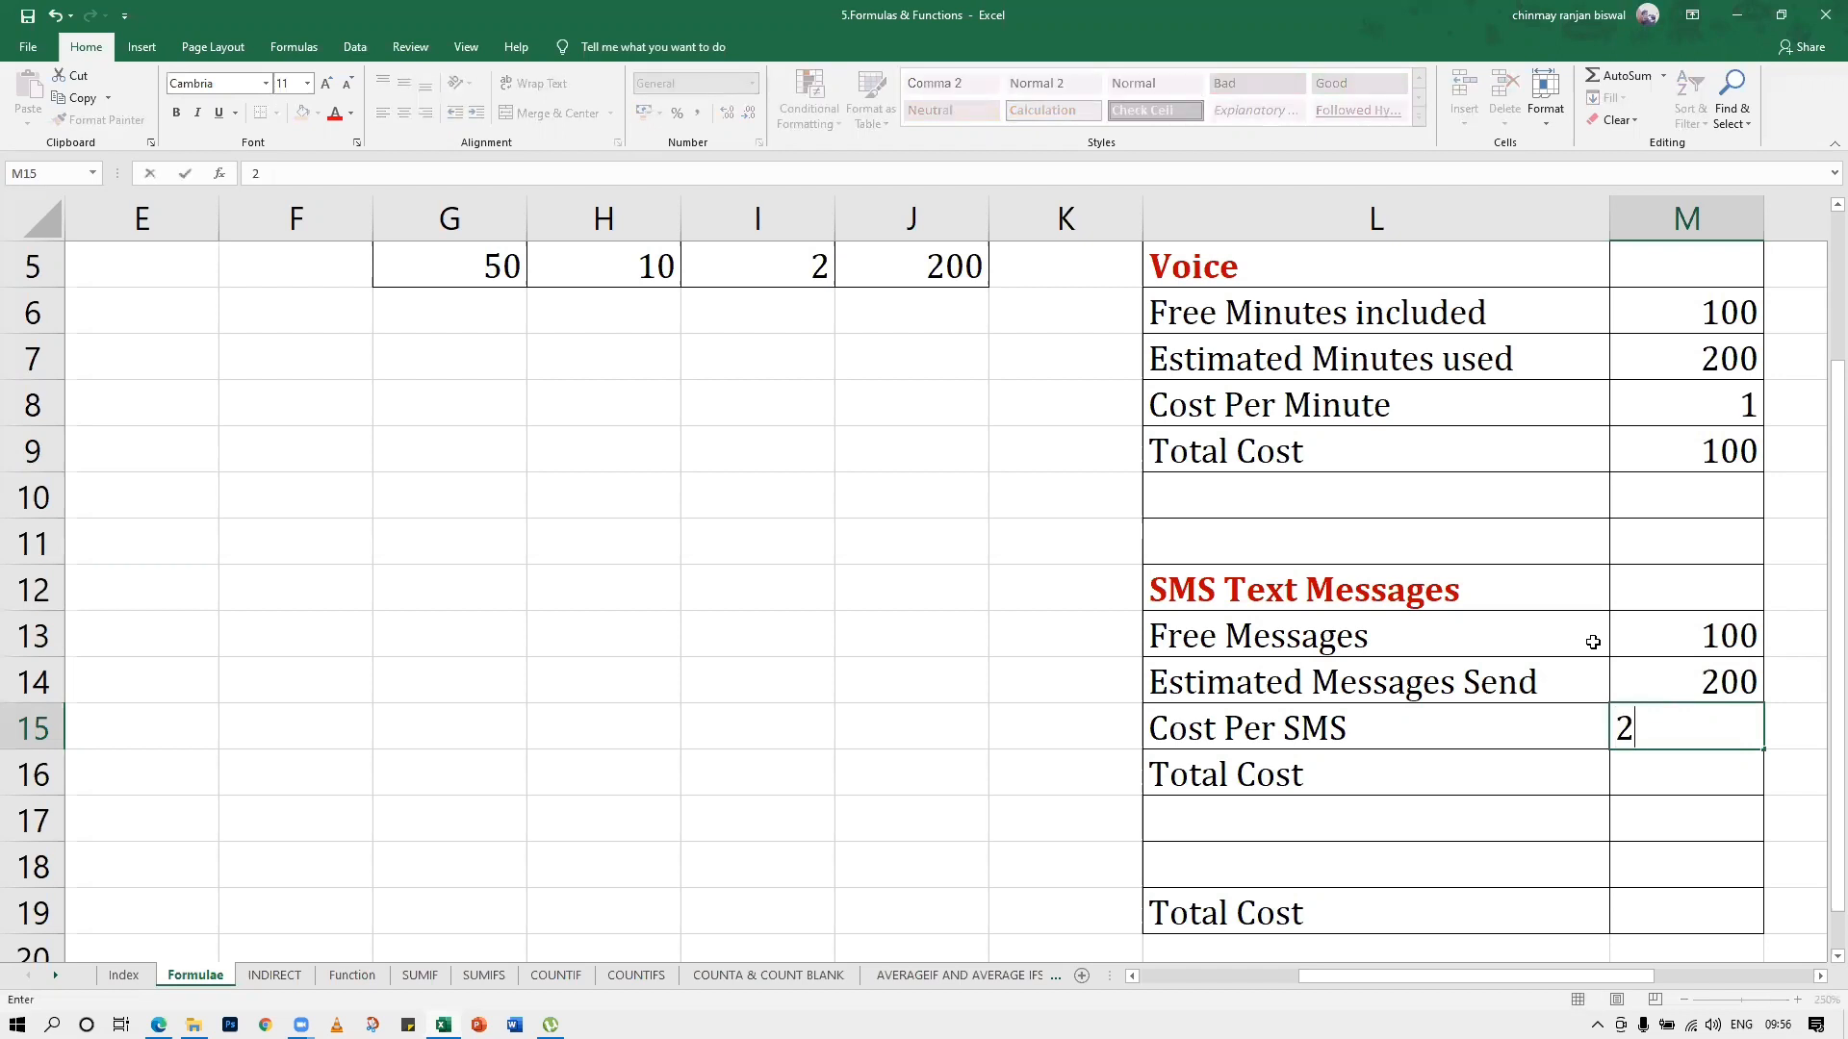
pyautogui.press('Return')
# Enter the formula =M14-M13*M15 in the SMS section's Total Cost cell M16
pyautogui.write('=')
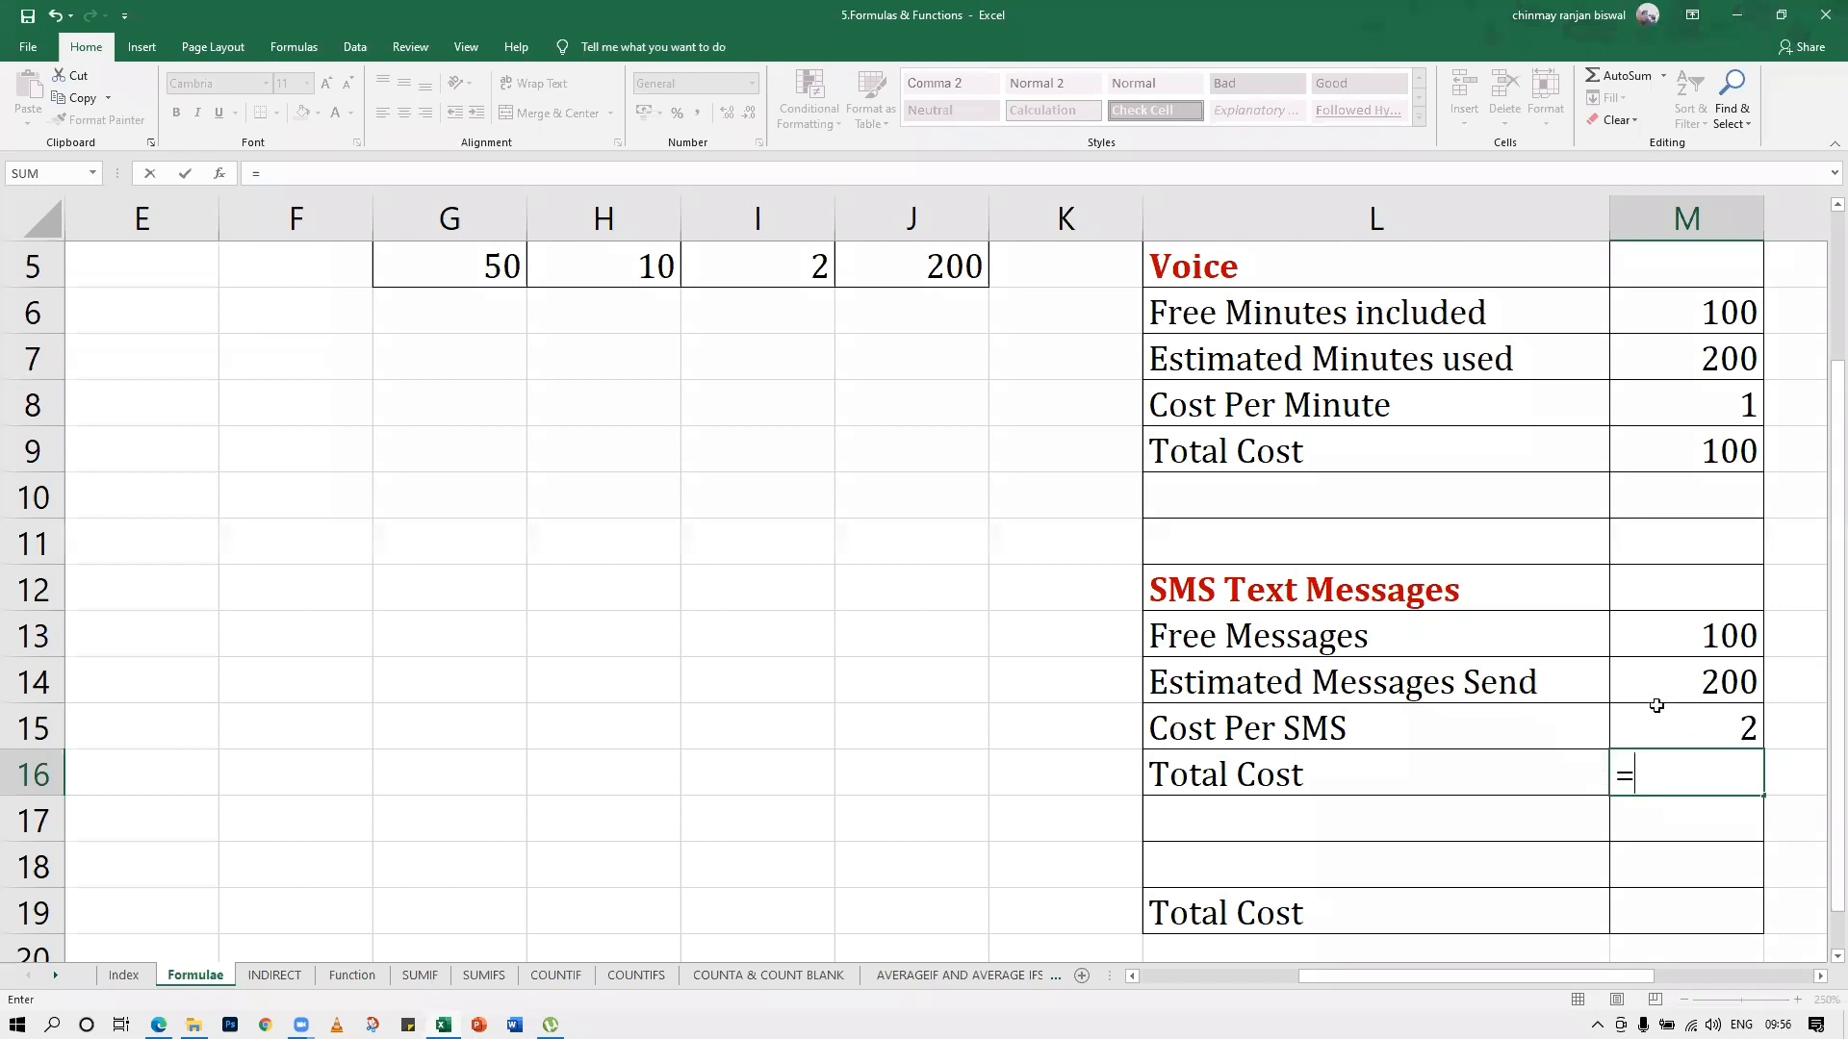
pyautogui.write('=')
pyautogui.press('BackSpace')
pyautogui.click(1689, 684)
pyautogui.write('-')
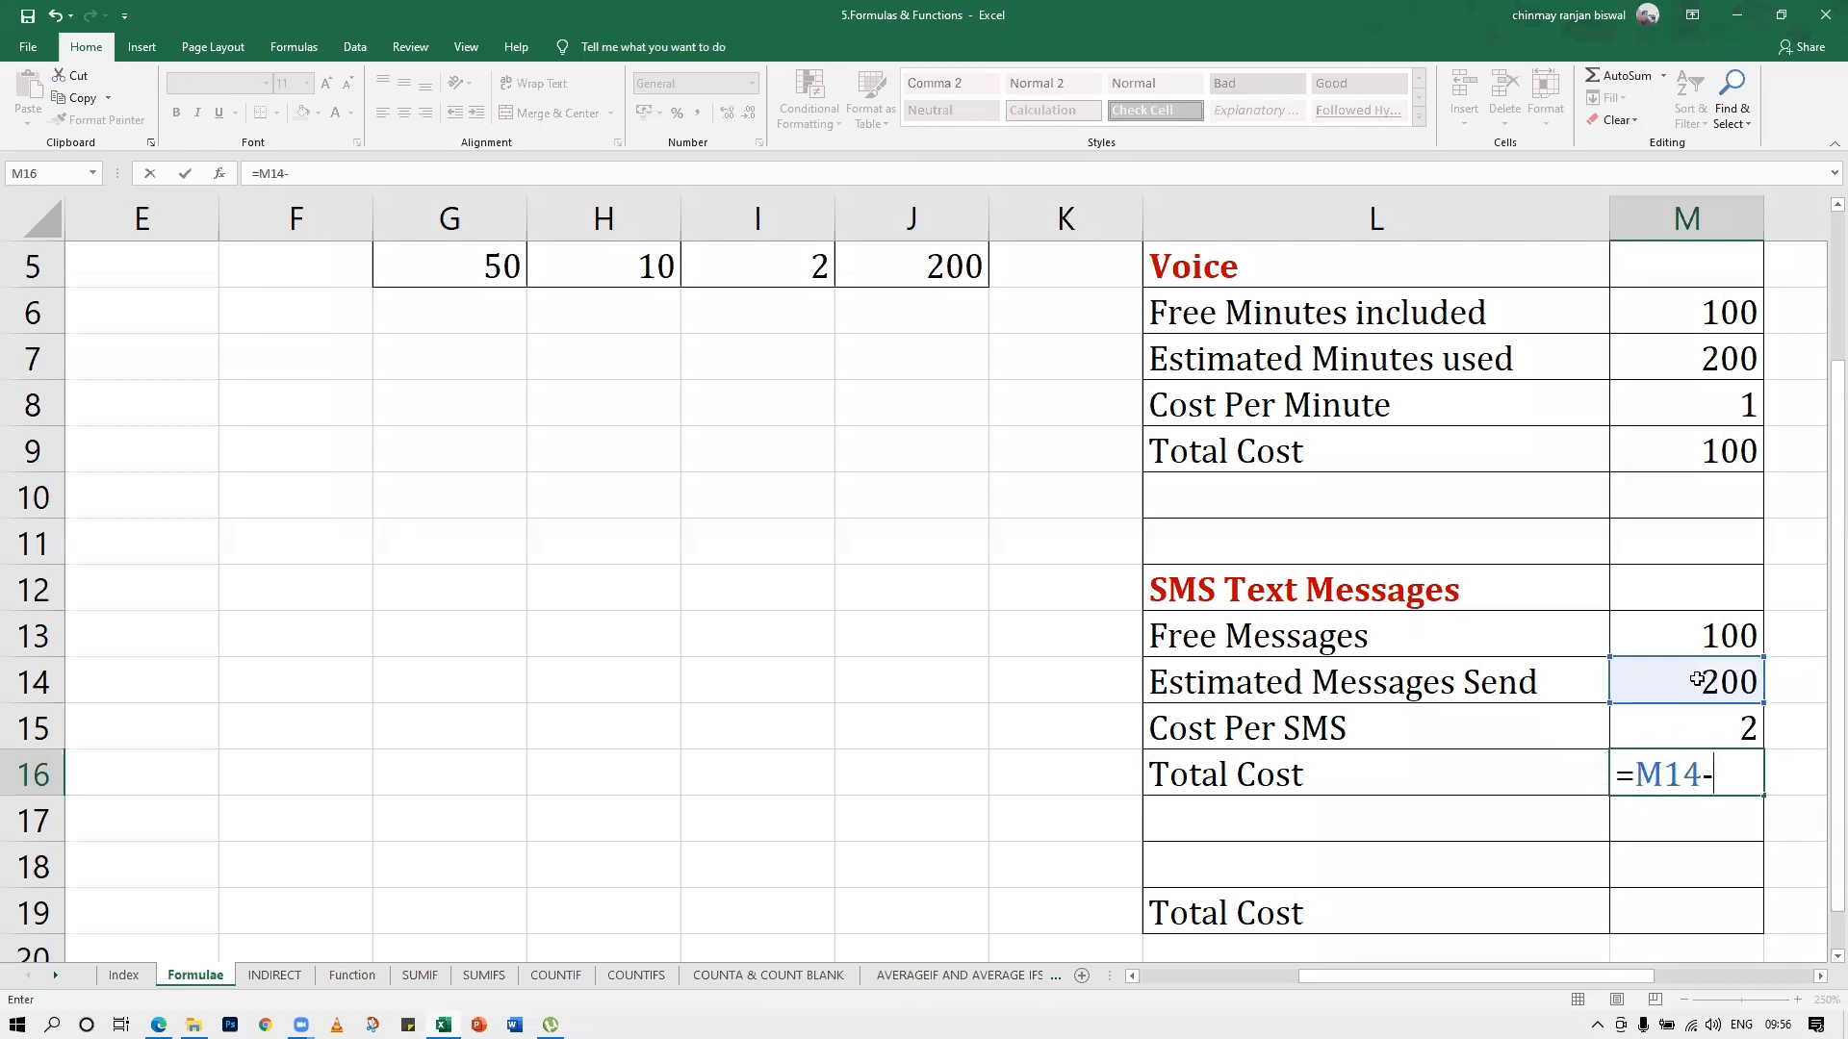
pyautogui.click(1665, 637)
pyautogui.write('*')
pyautogui.click(1713, 731)
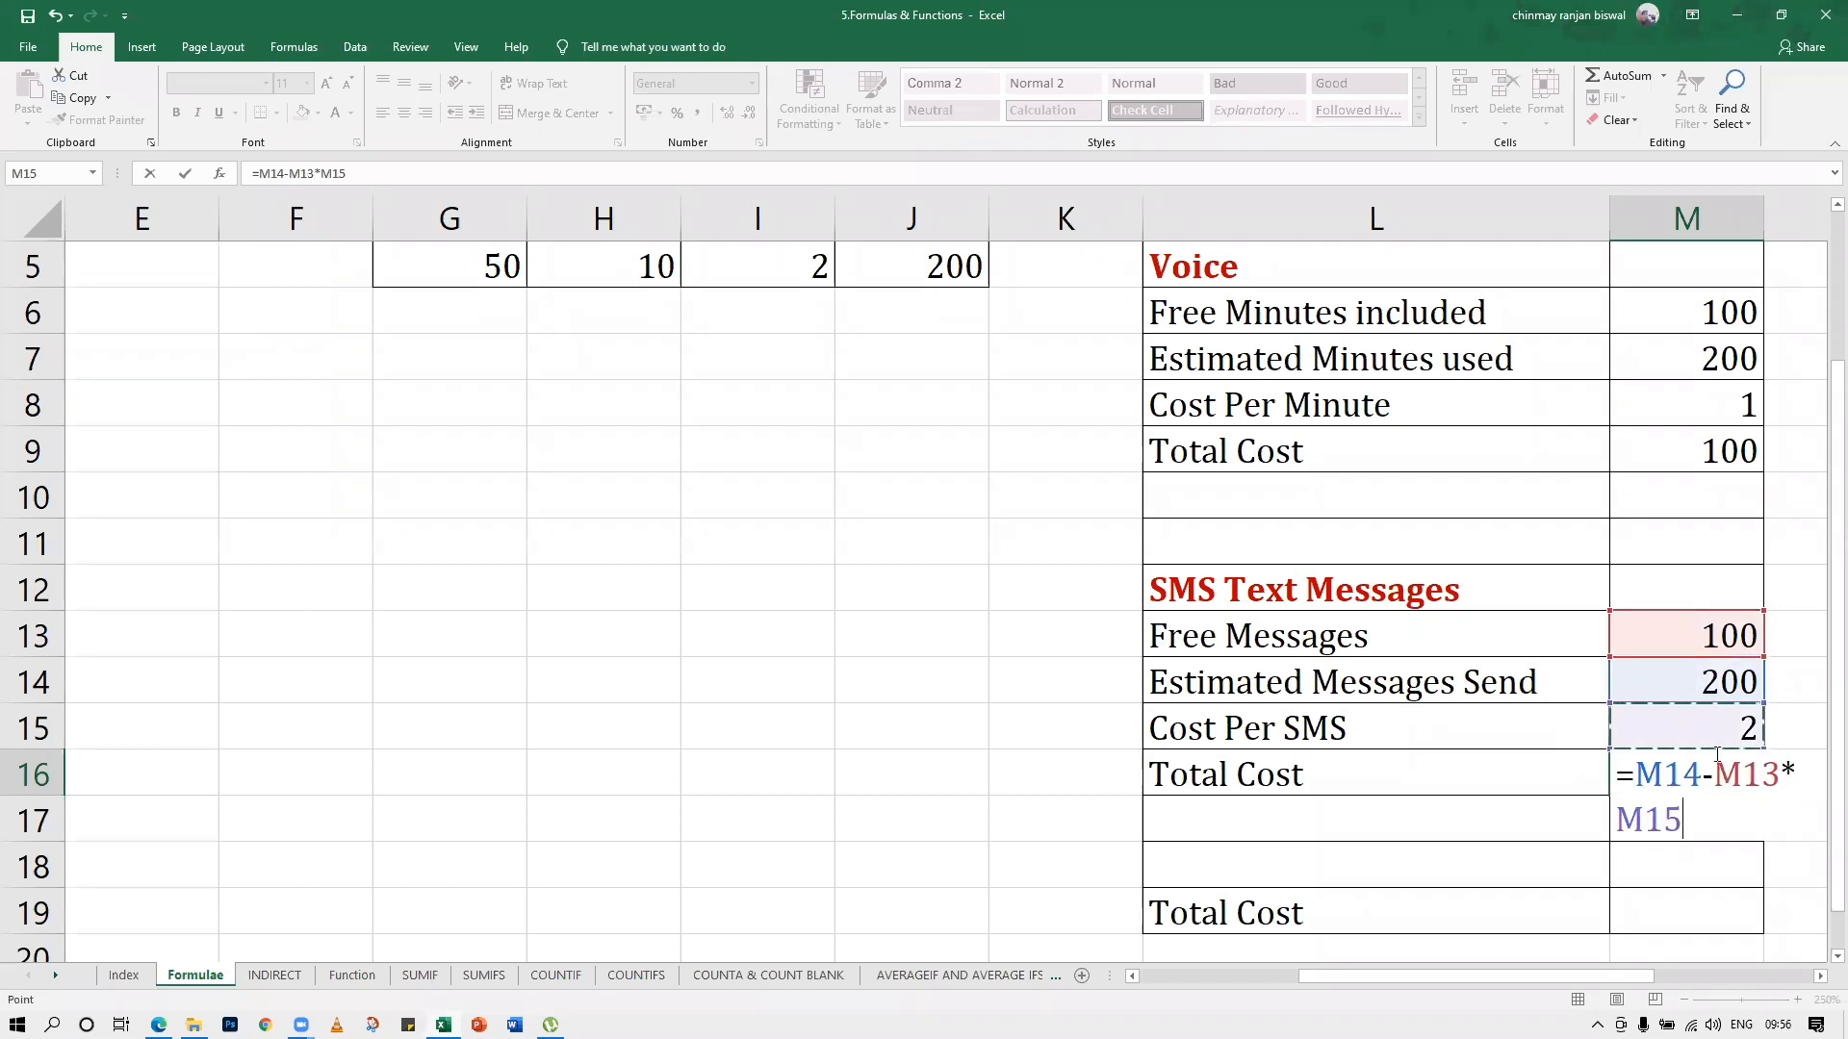
pyautogui.press('Return')
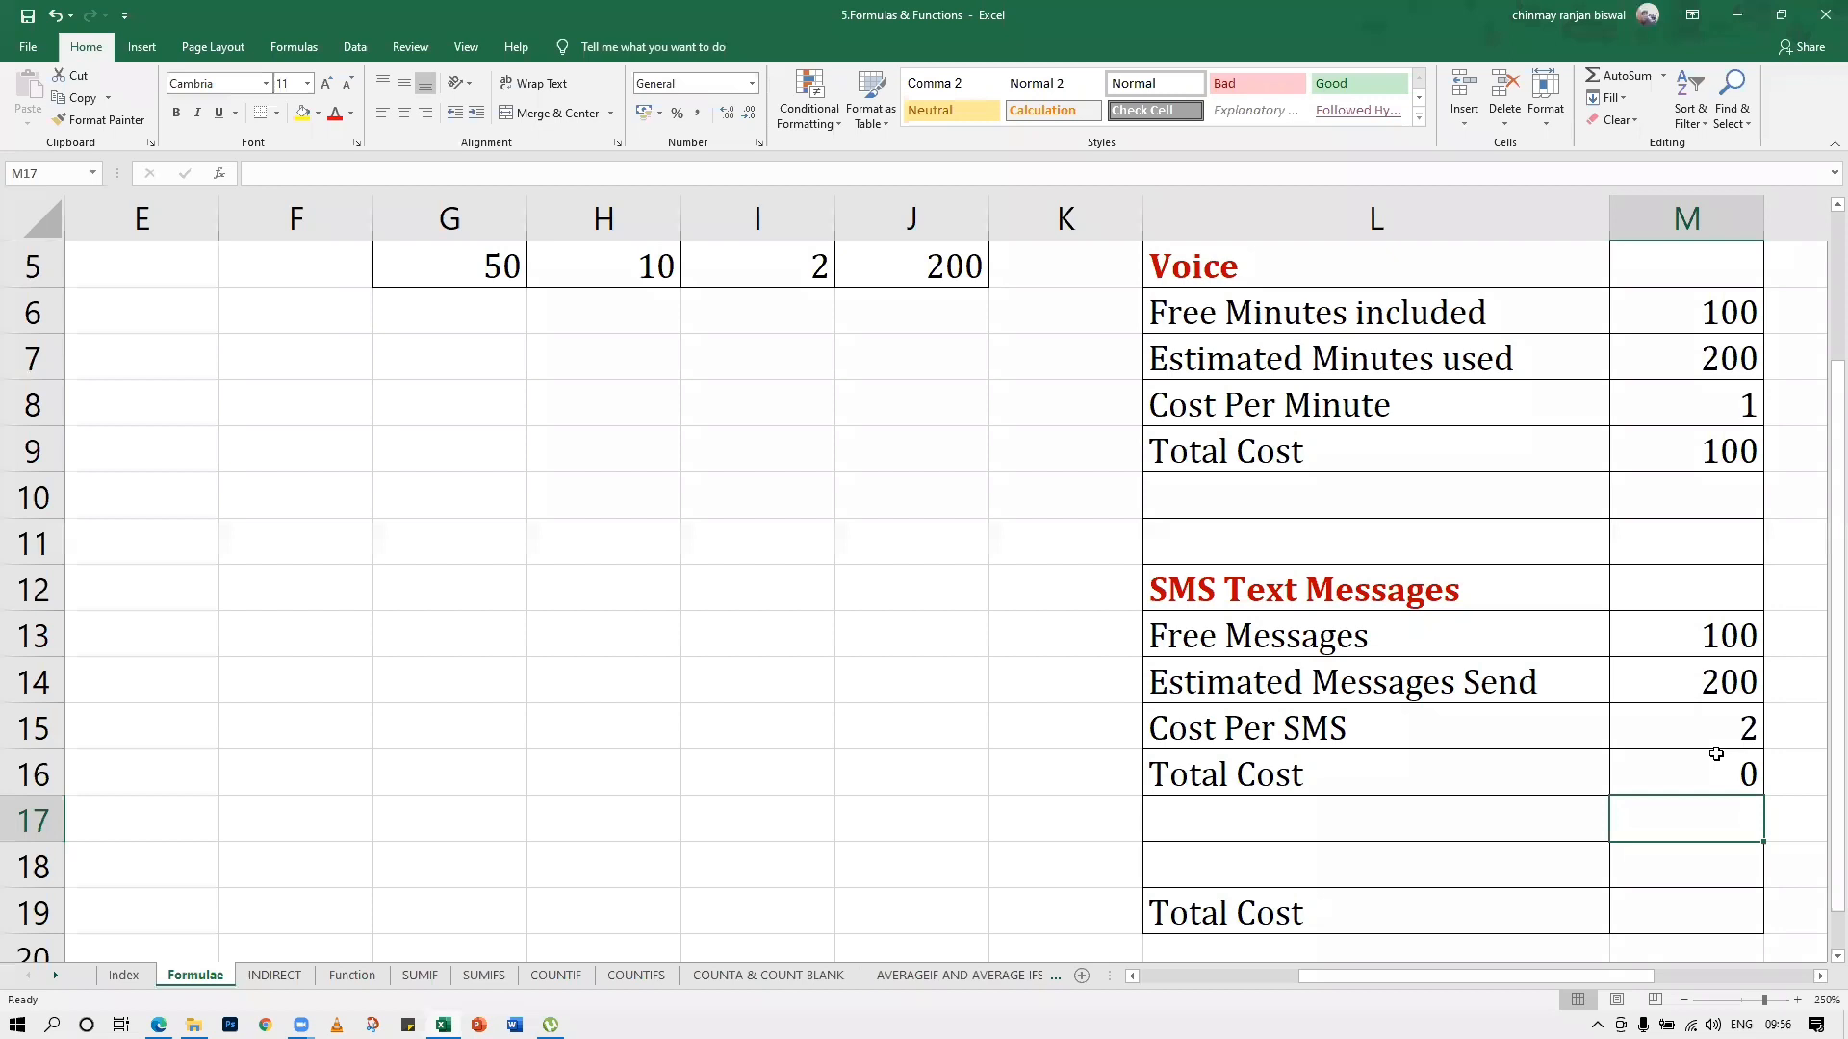
# Add parentheses around the subtraction in the SMS Total Cost formula in M16, making it =(M14-M13)*M15
pyautogui.click(1723, 770)
pyautogui.doubleClick(1679, 777)
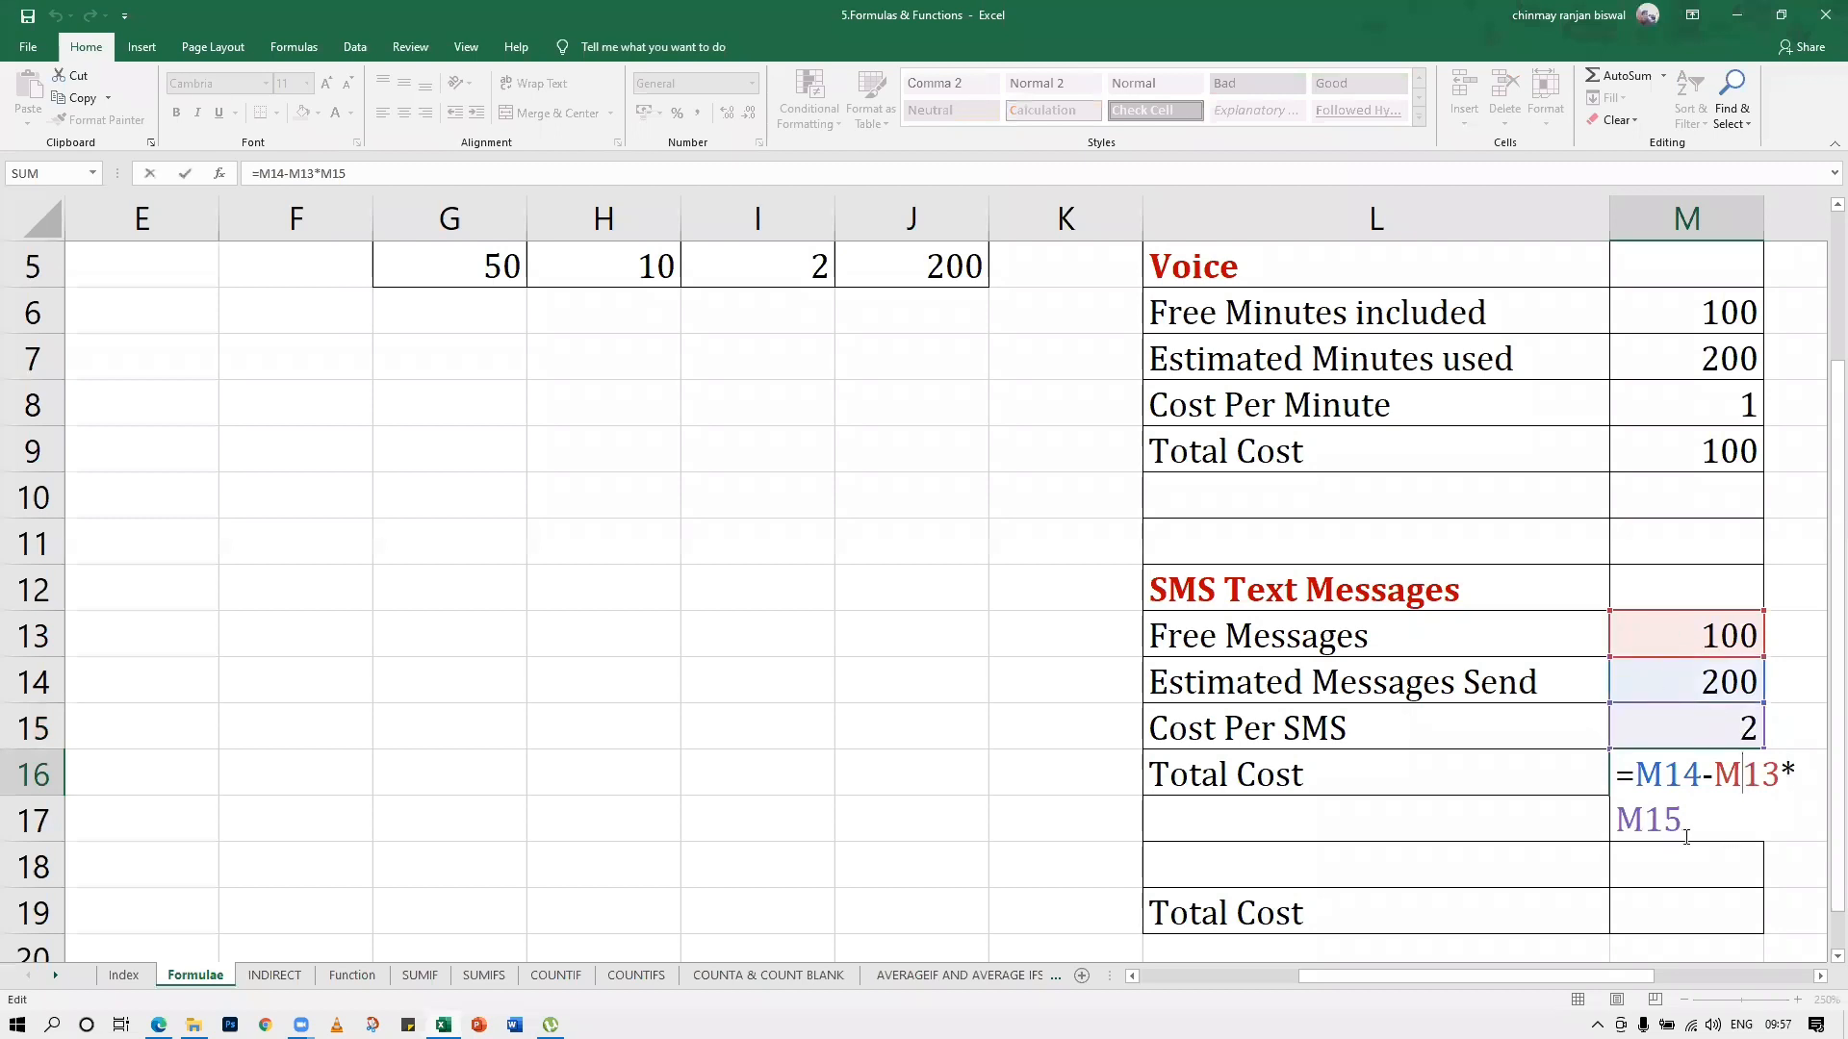
pyautogui.press('Return')
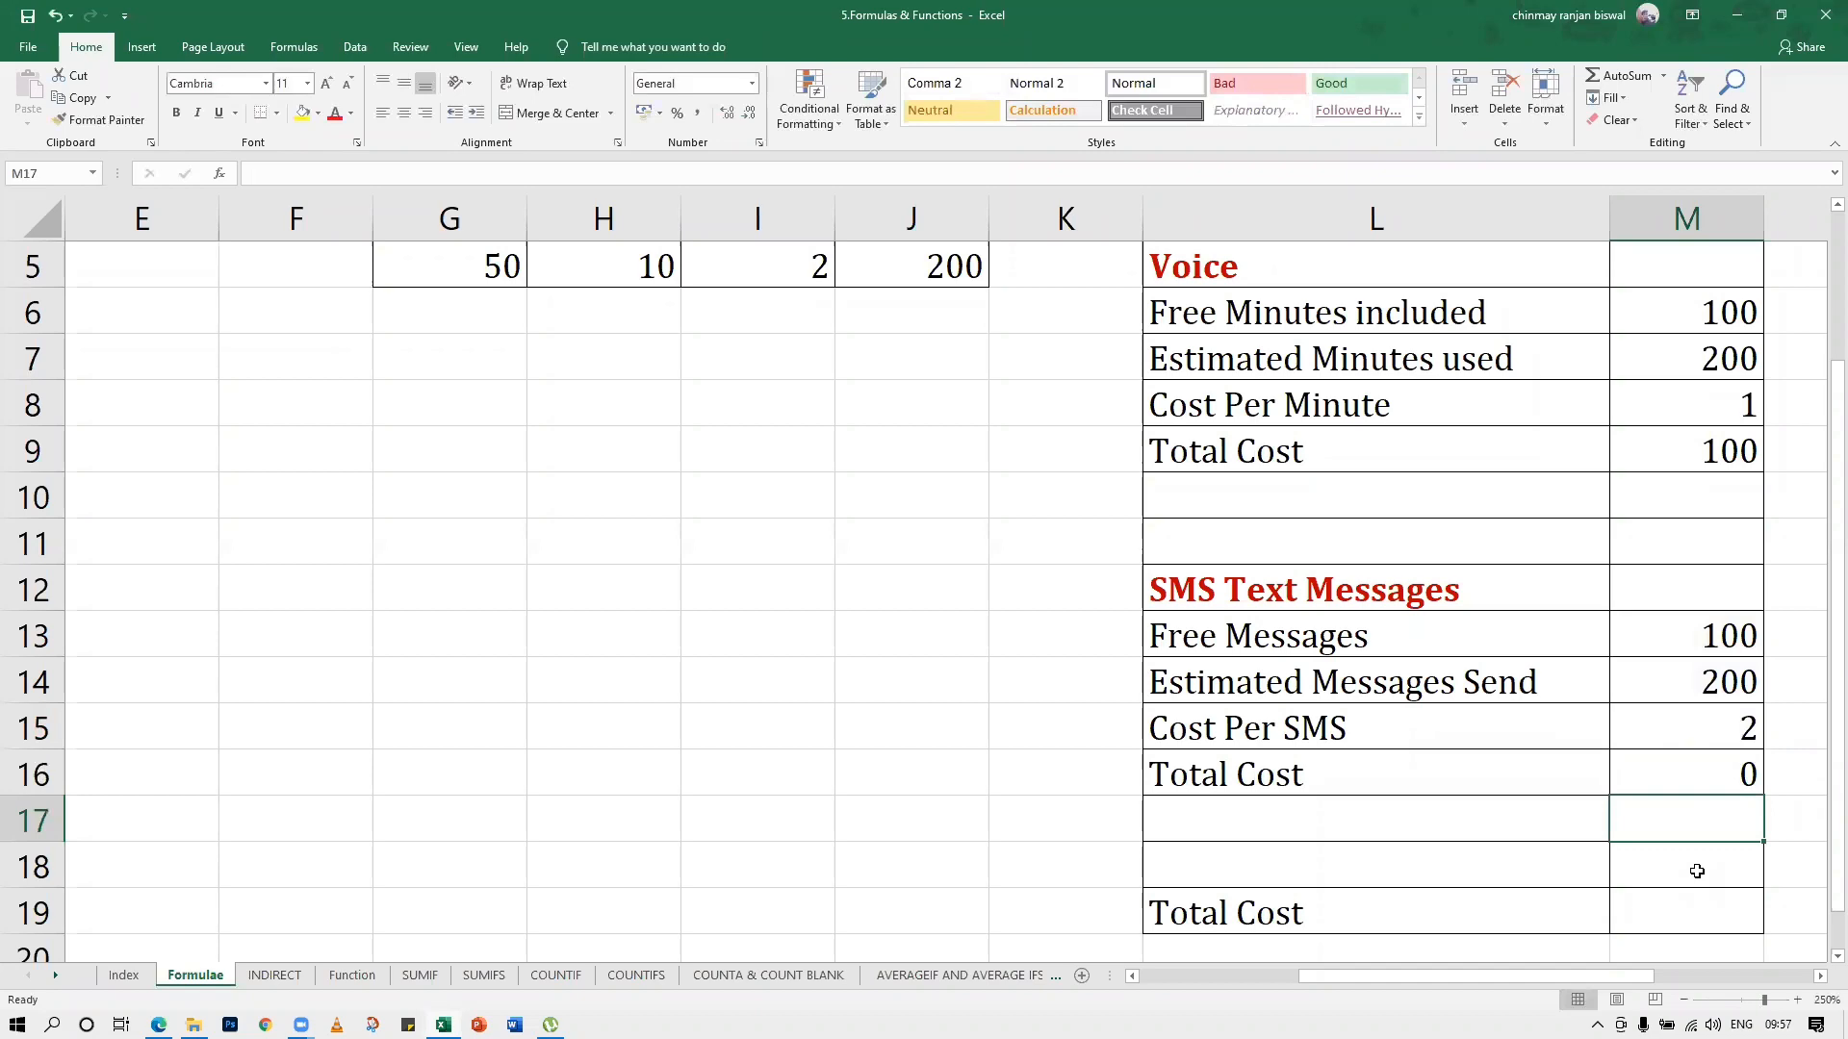
pyautogui.doubleClick(1682, 776)
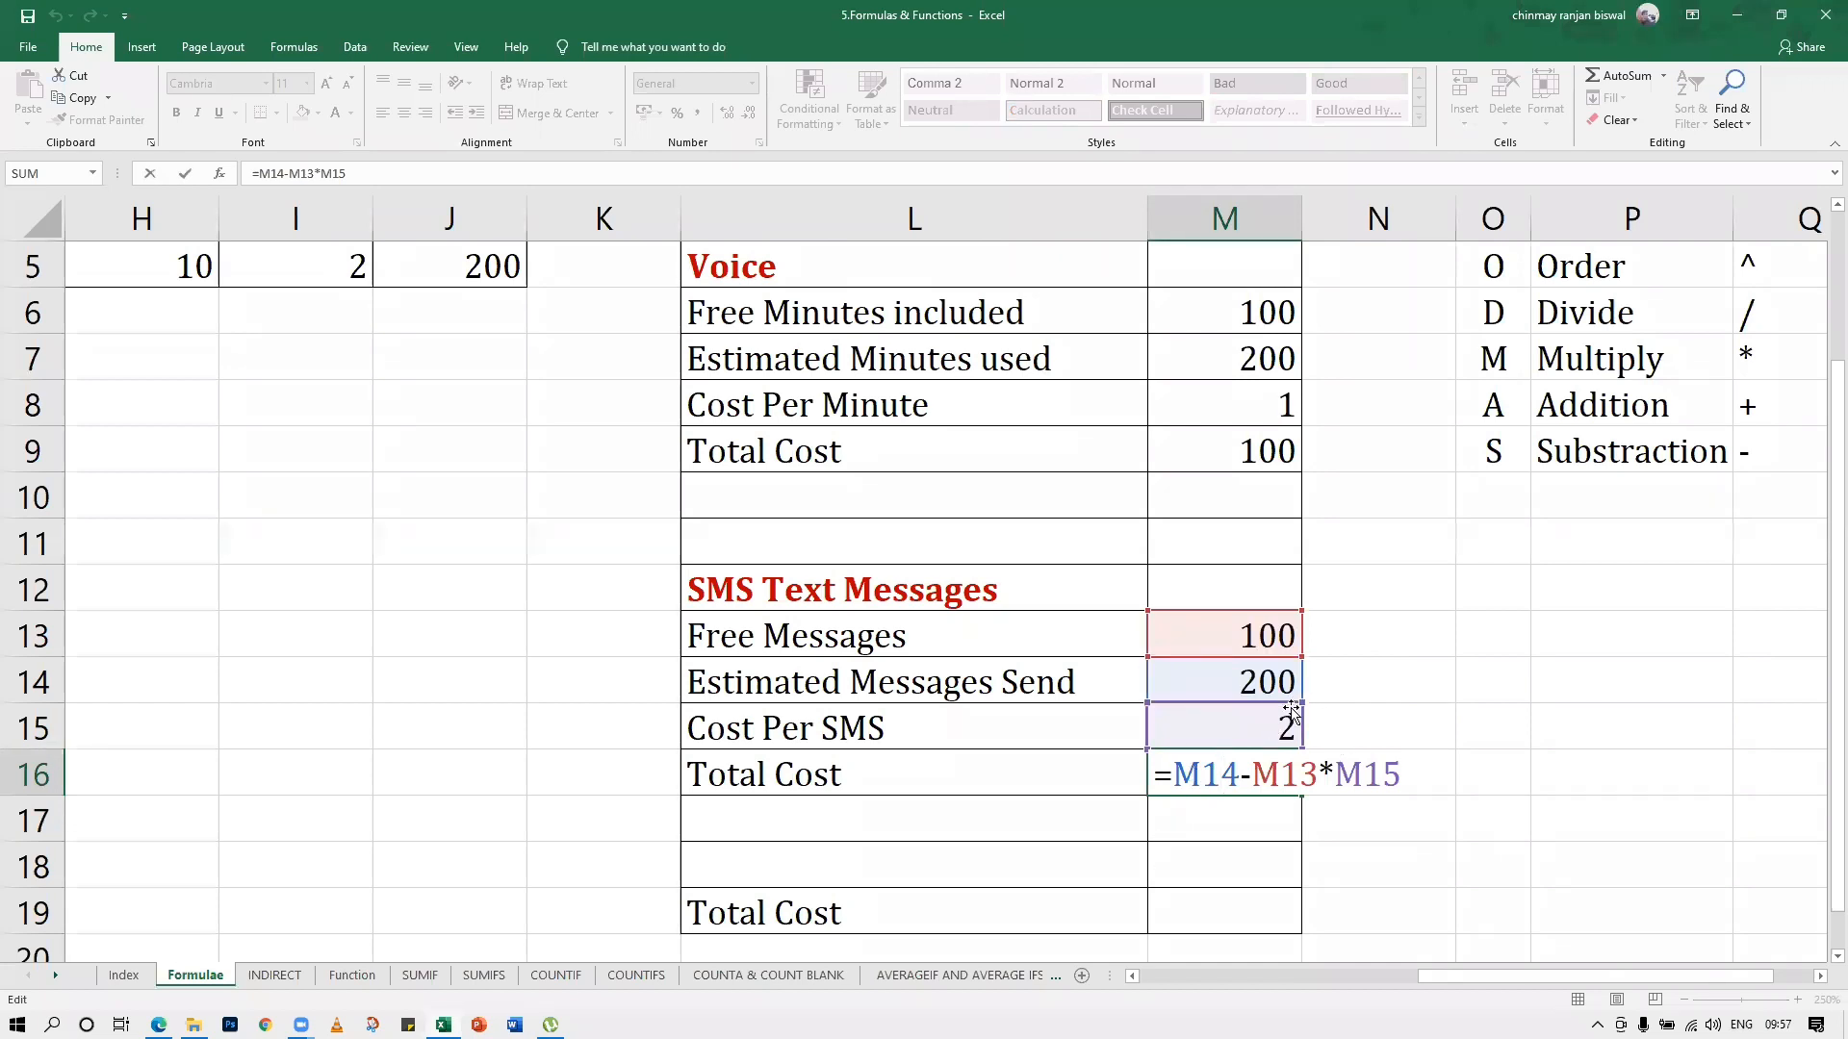
pyautogui.click(1170, 780)
pyautogui.write('(')
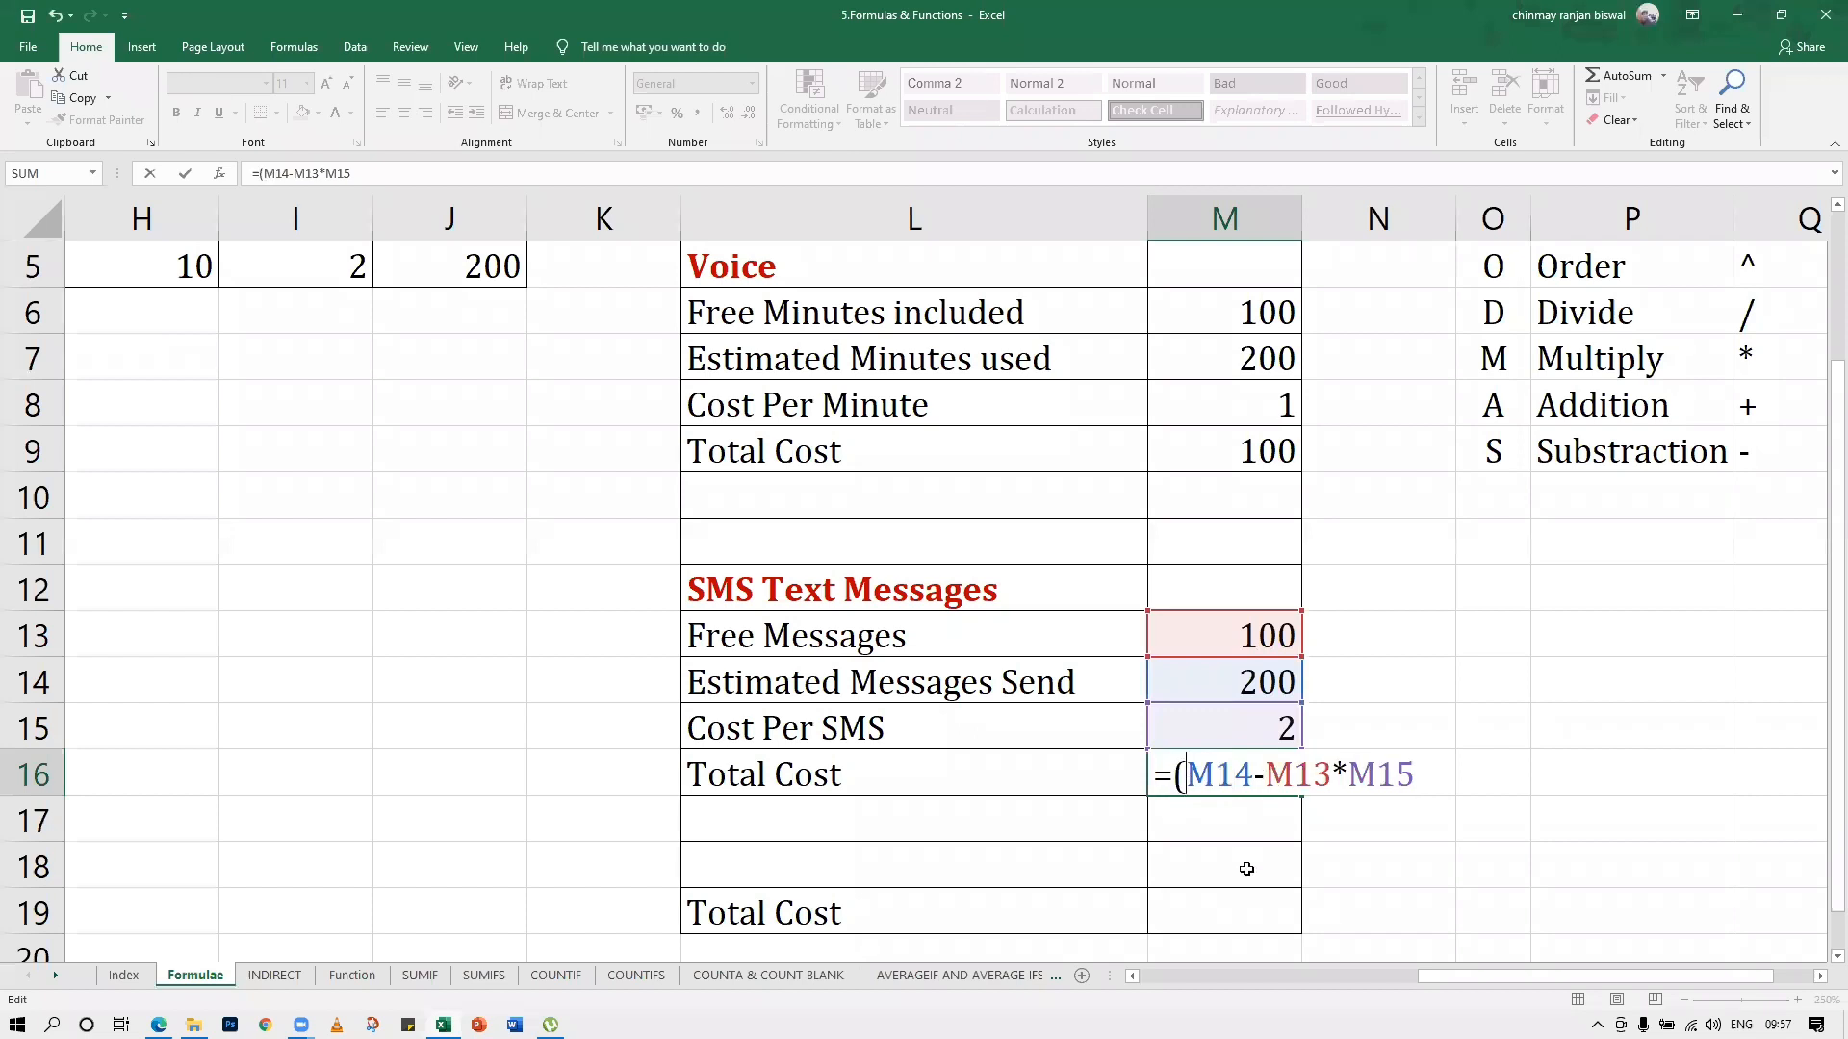
pyautogui.click(1329, 775)
pyautogui.write(')')
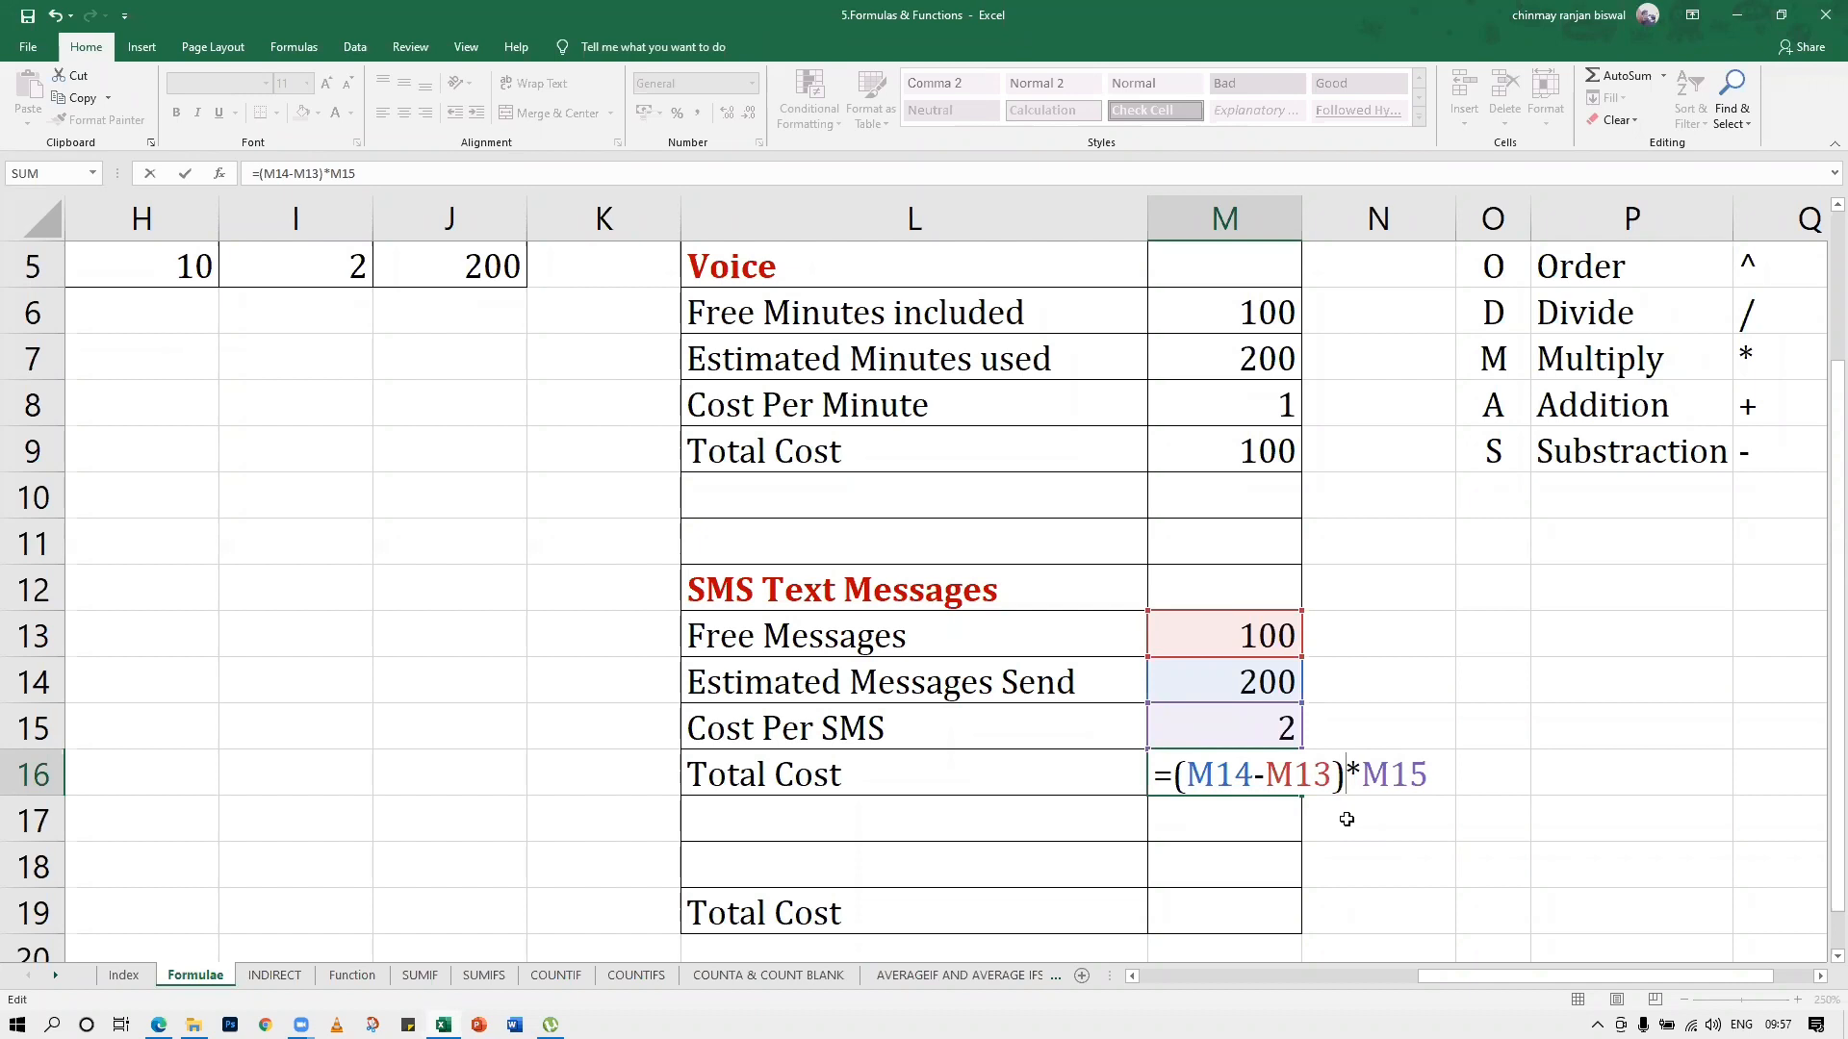
pyautogui.press('Return')
# Add parentheses around M7-M6 in the Voice Total Cost formula in M9, making it =(M7-M6)*M8
pyautogui.doubleClick(1243, 458)
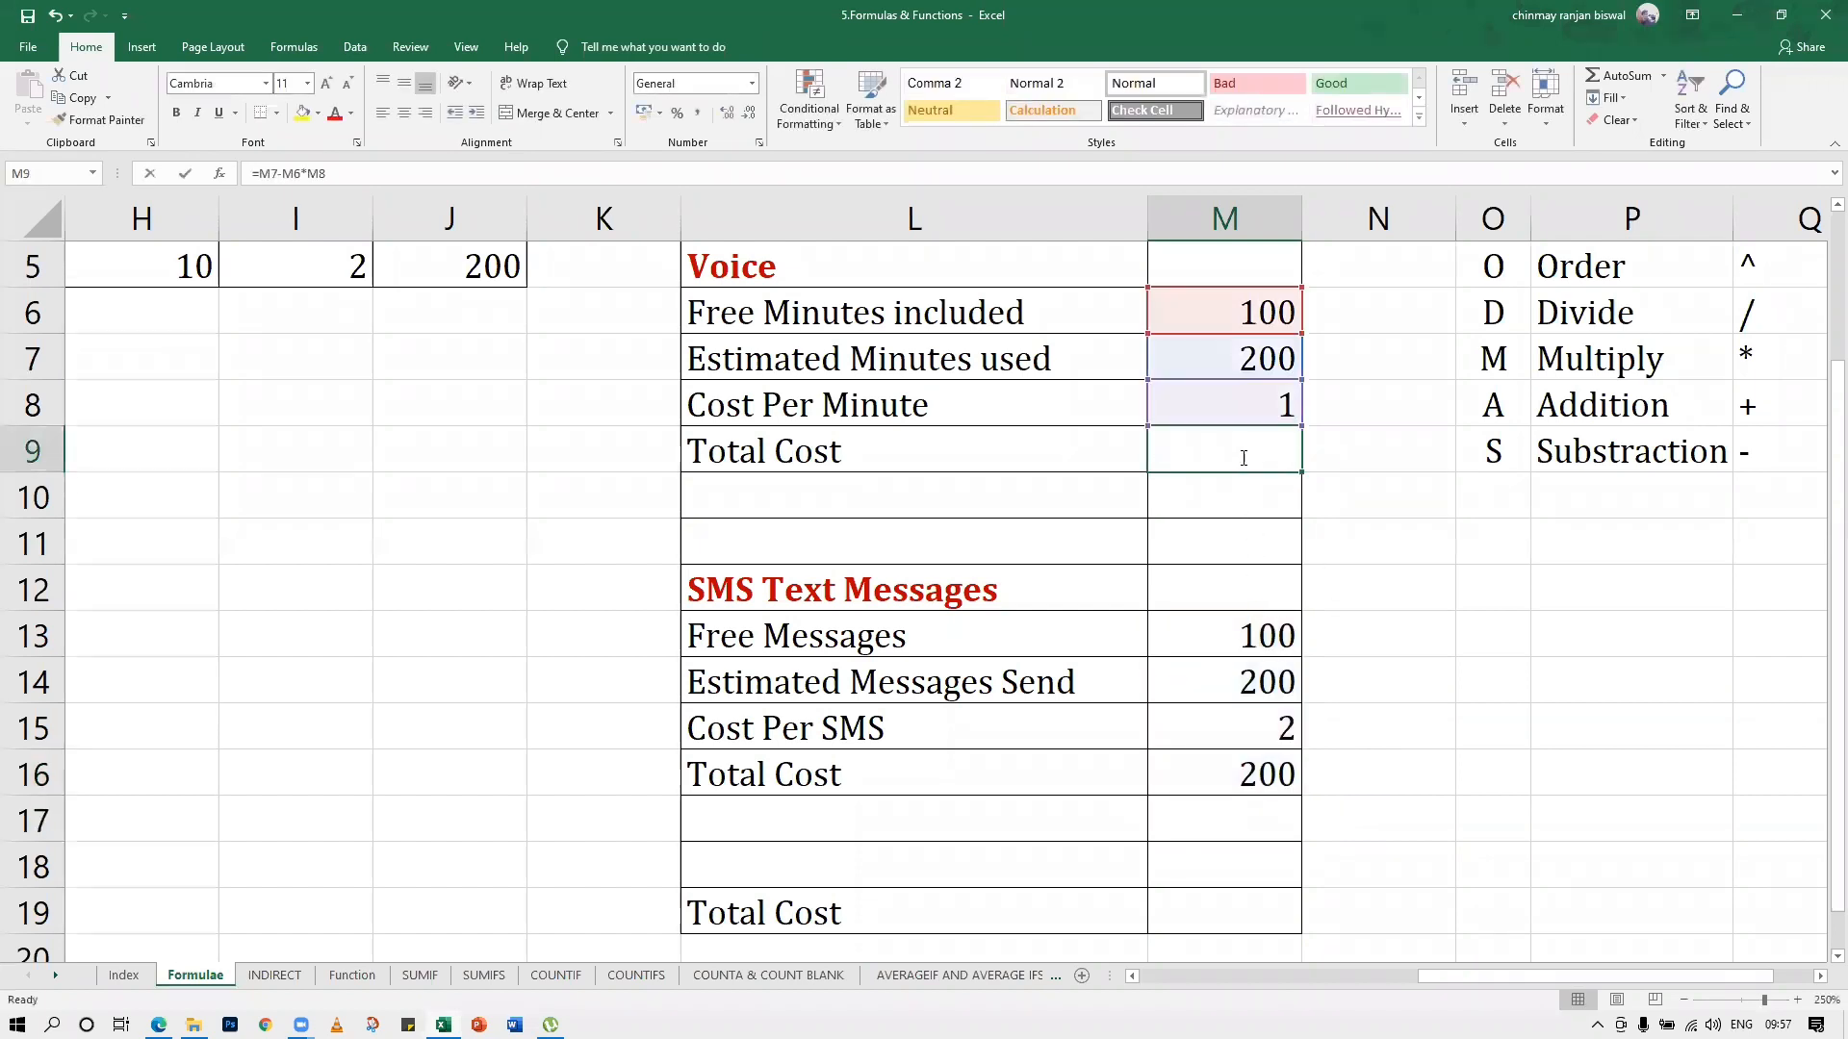
pyautogui.click(1175, 452)
pyautogui.write('(')
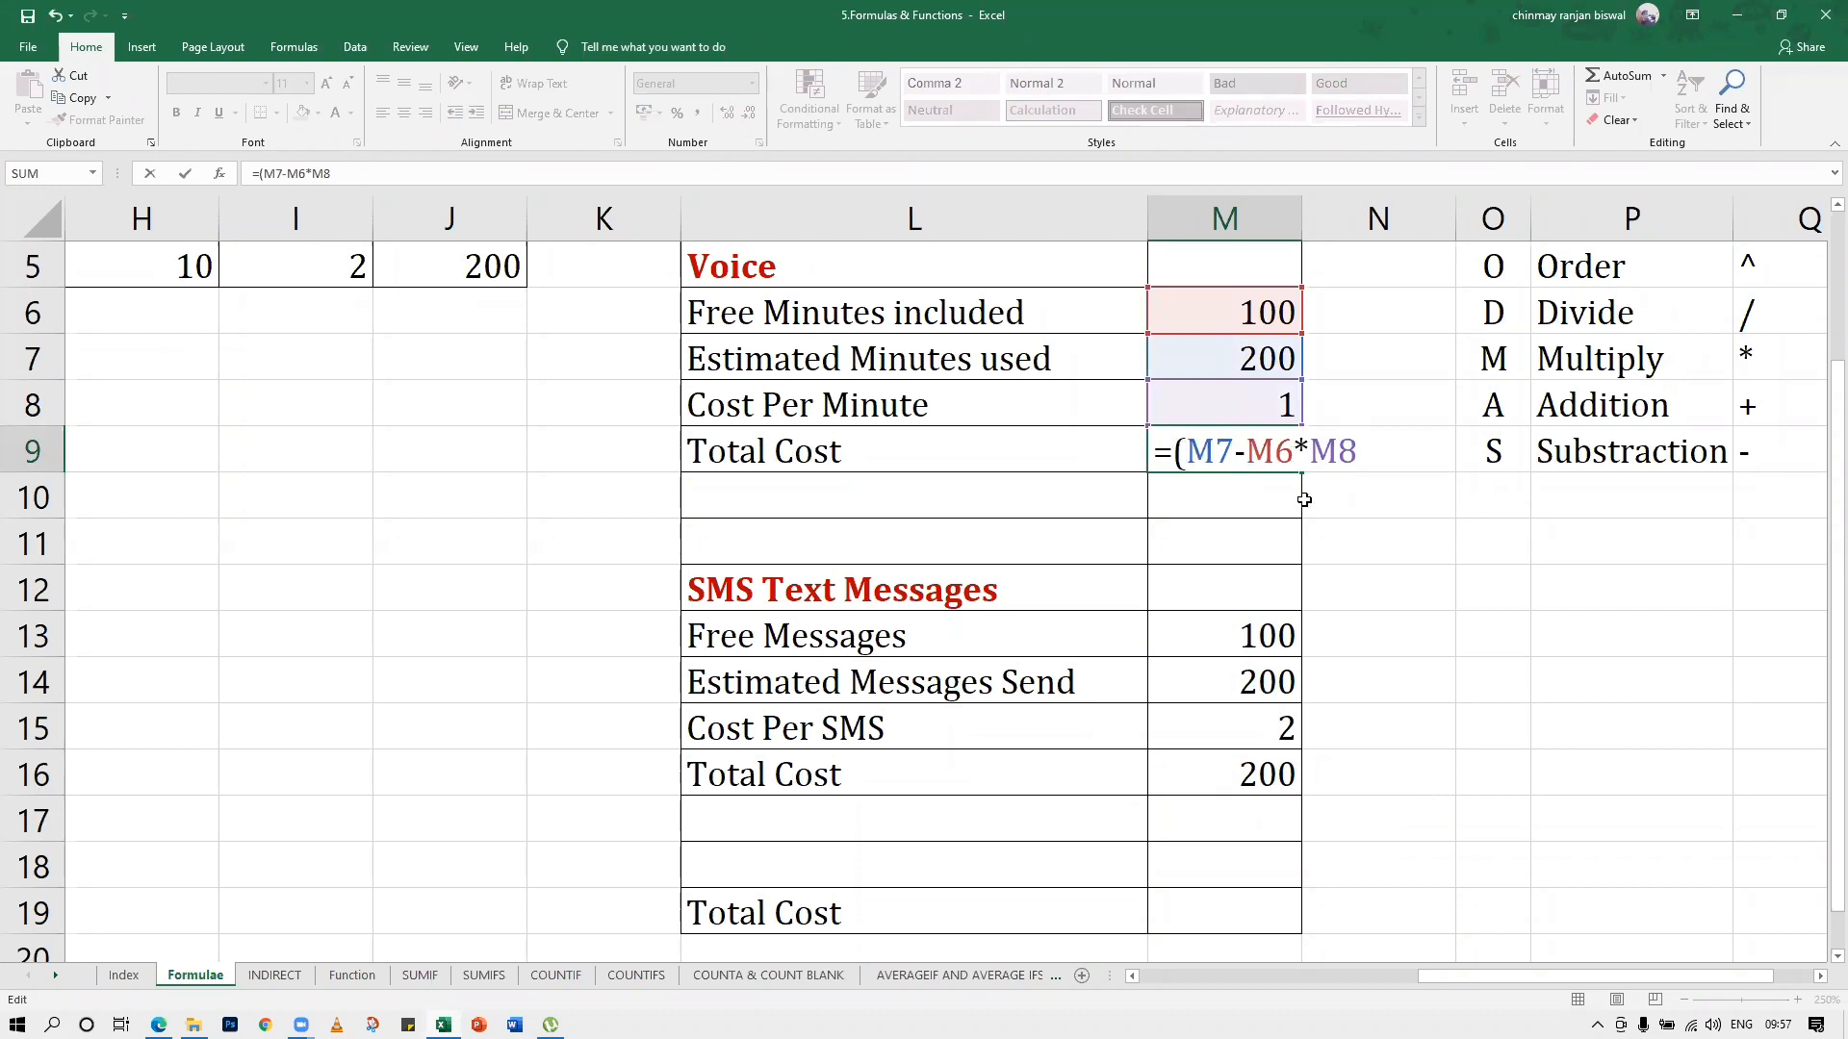
pyautogui.write(')')
pyautogui.press('Return')
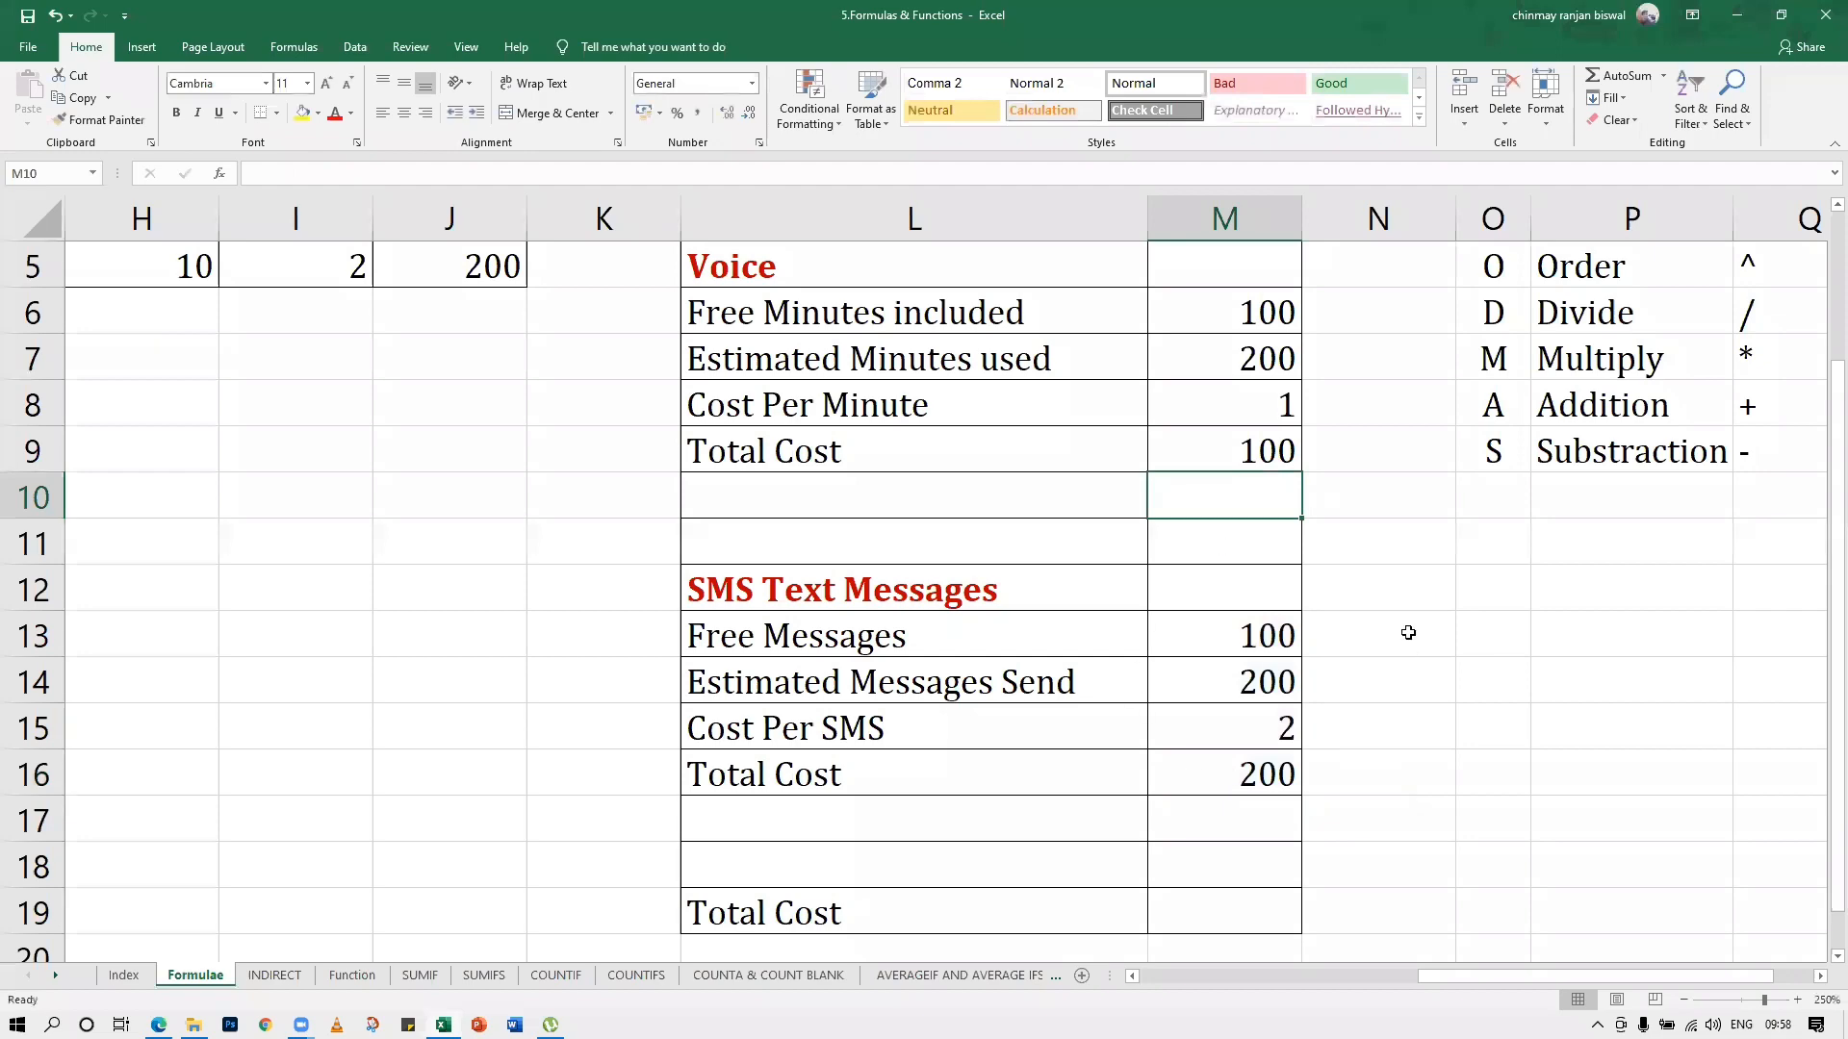
# Enter the formula =M9+M16 in the calculator's overall Total Cost cell M19 to add the voice and SMS costs
pyautogui.scroll(2, 1406, 574)
pyautogui.scroll(-4, 1408, 570)
pyautogui.scroll(3, 1408, 570)
pyautogui.scroll(-1, 1347, 673)
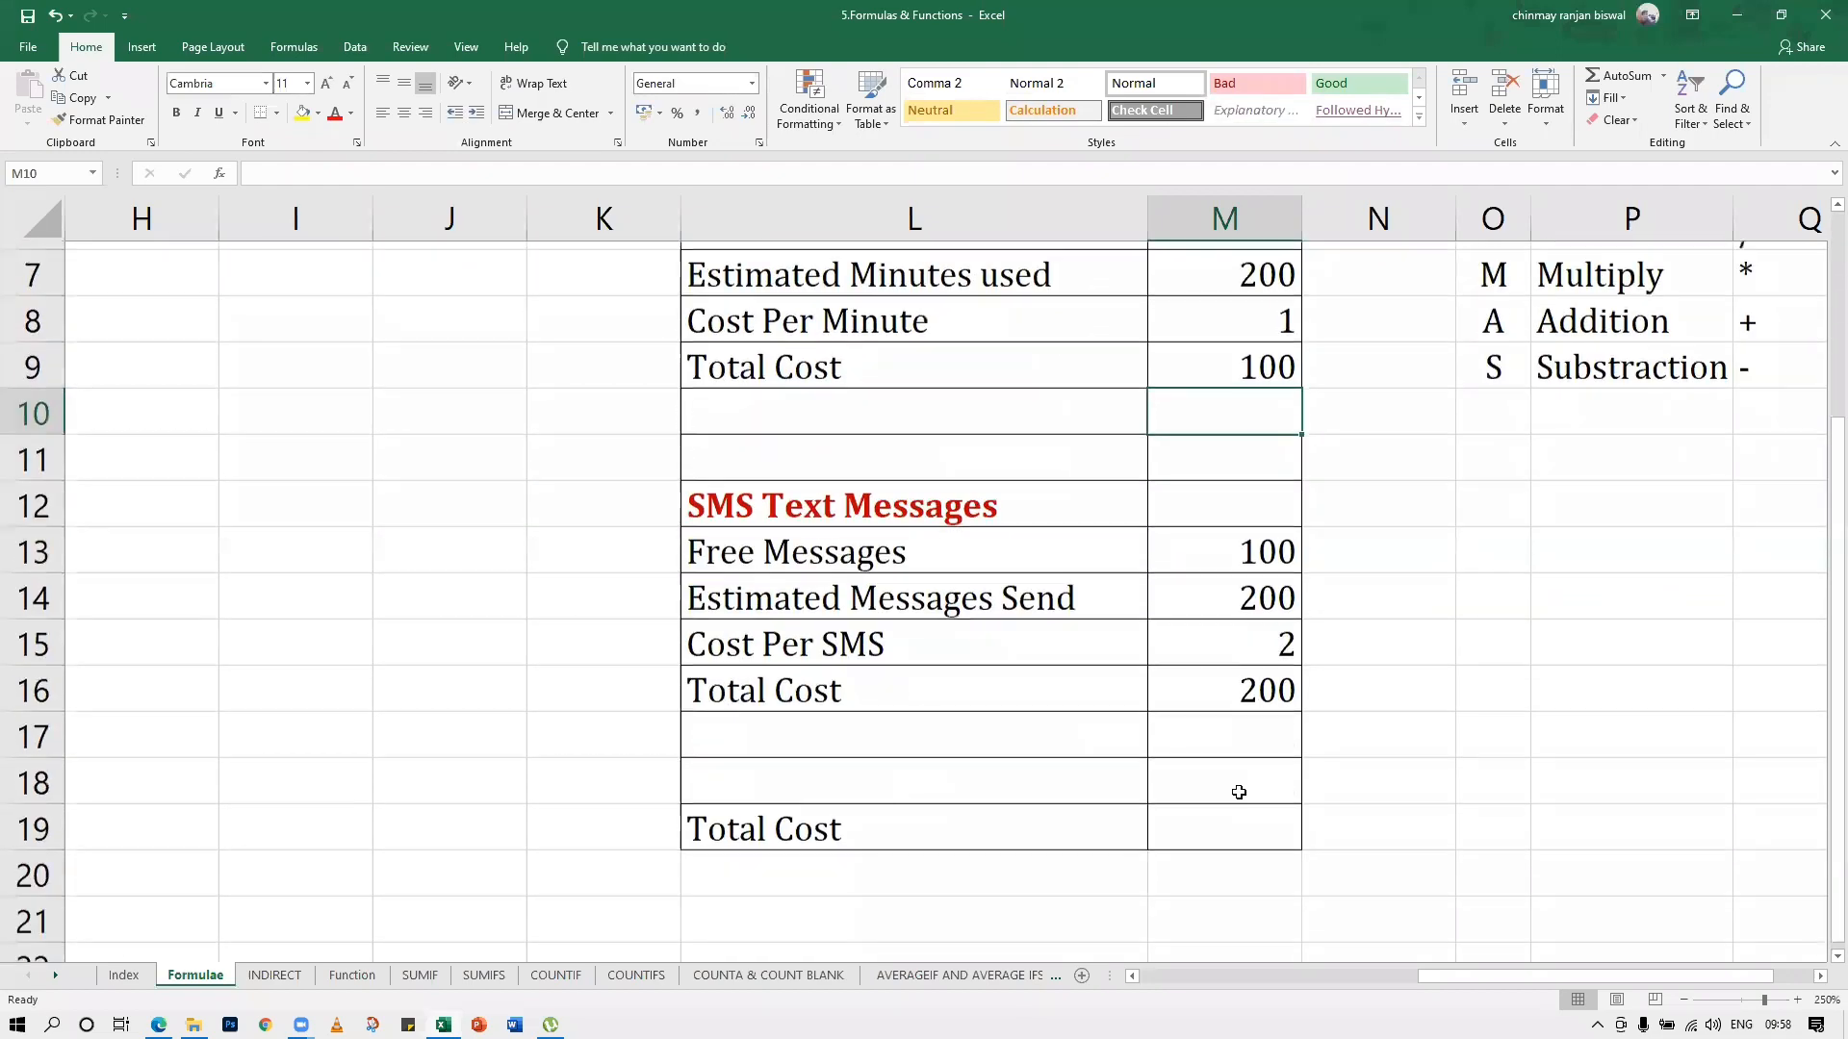
pyautogui.click(1234, 798)
pyautogui.write('=')
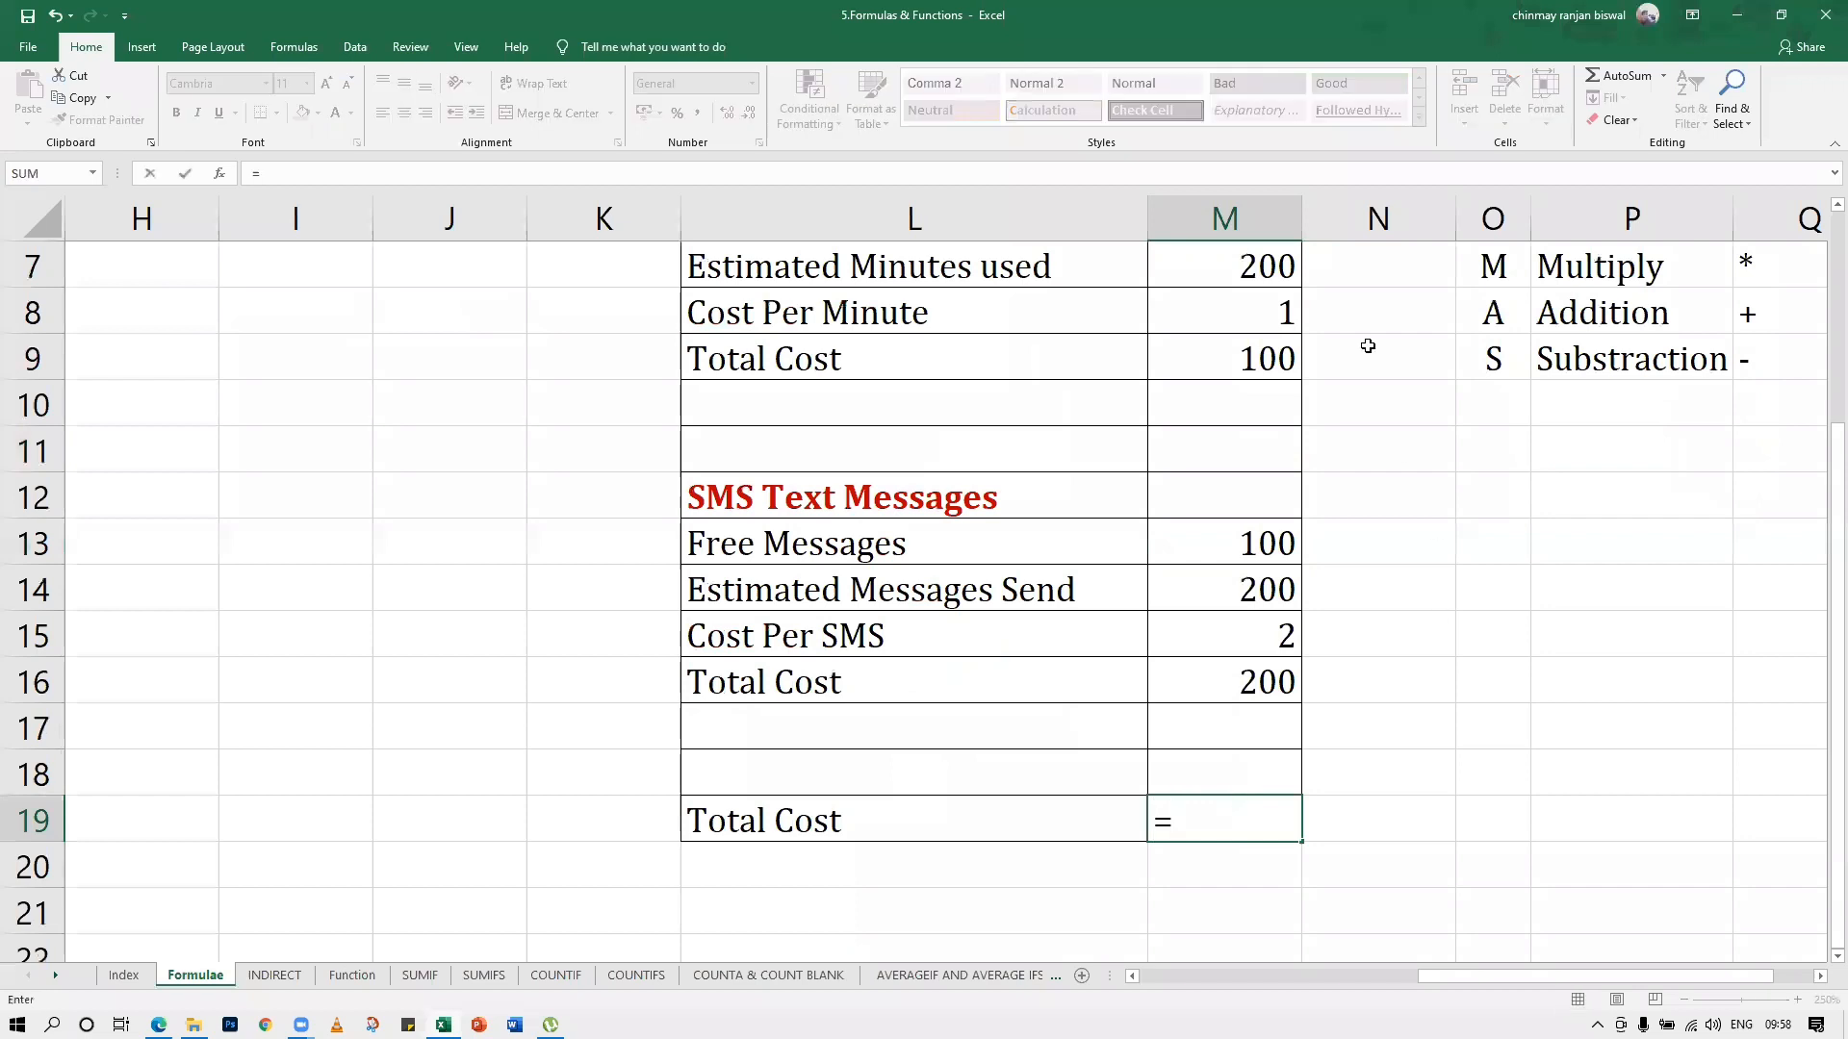
pyautogui.click(1206, 363)
pyautogui.write('+')
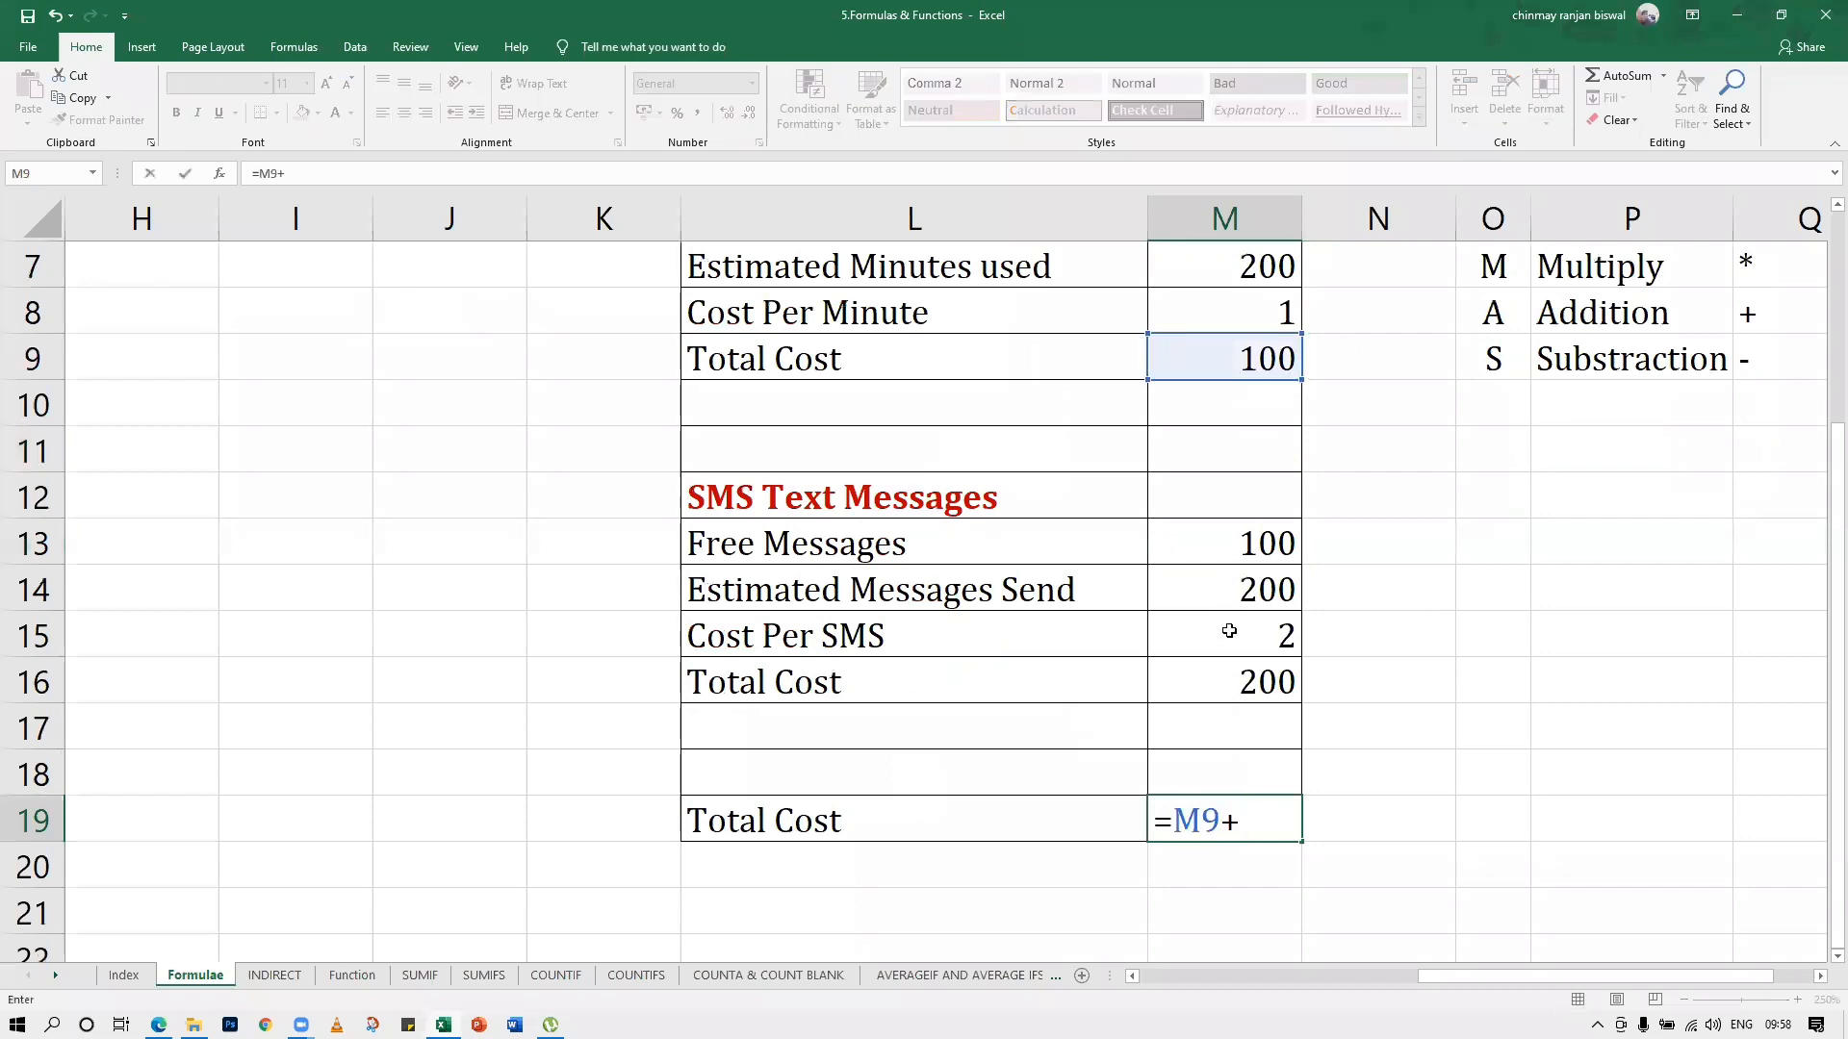
pyautogui.click(1249, 700)
pyautogui.press('Return')
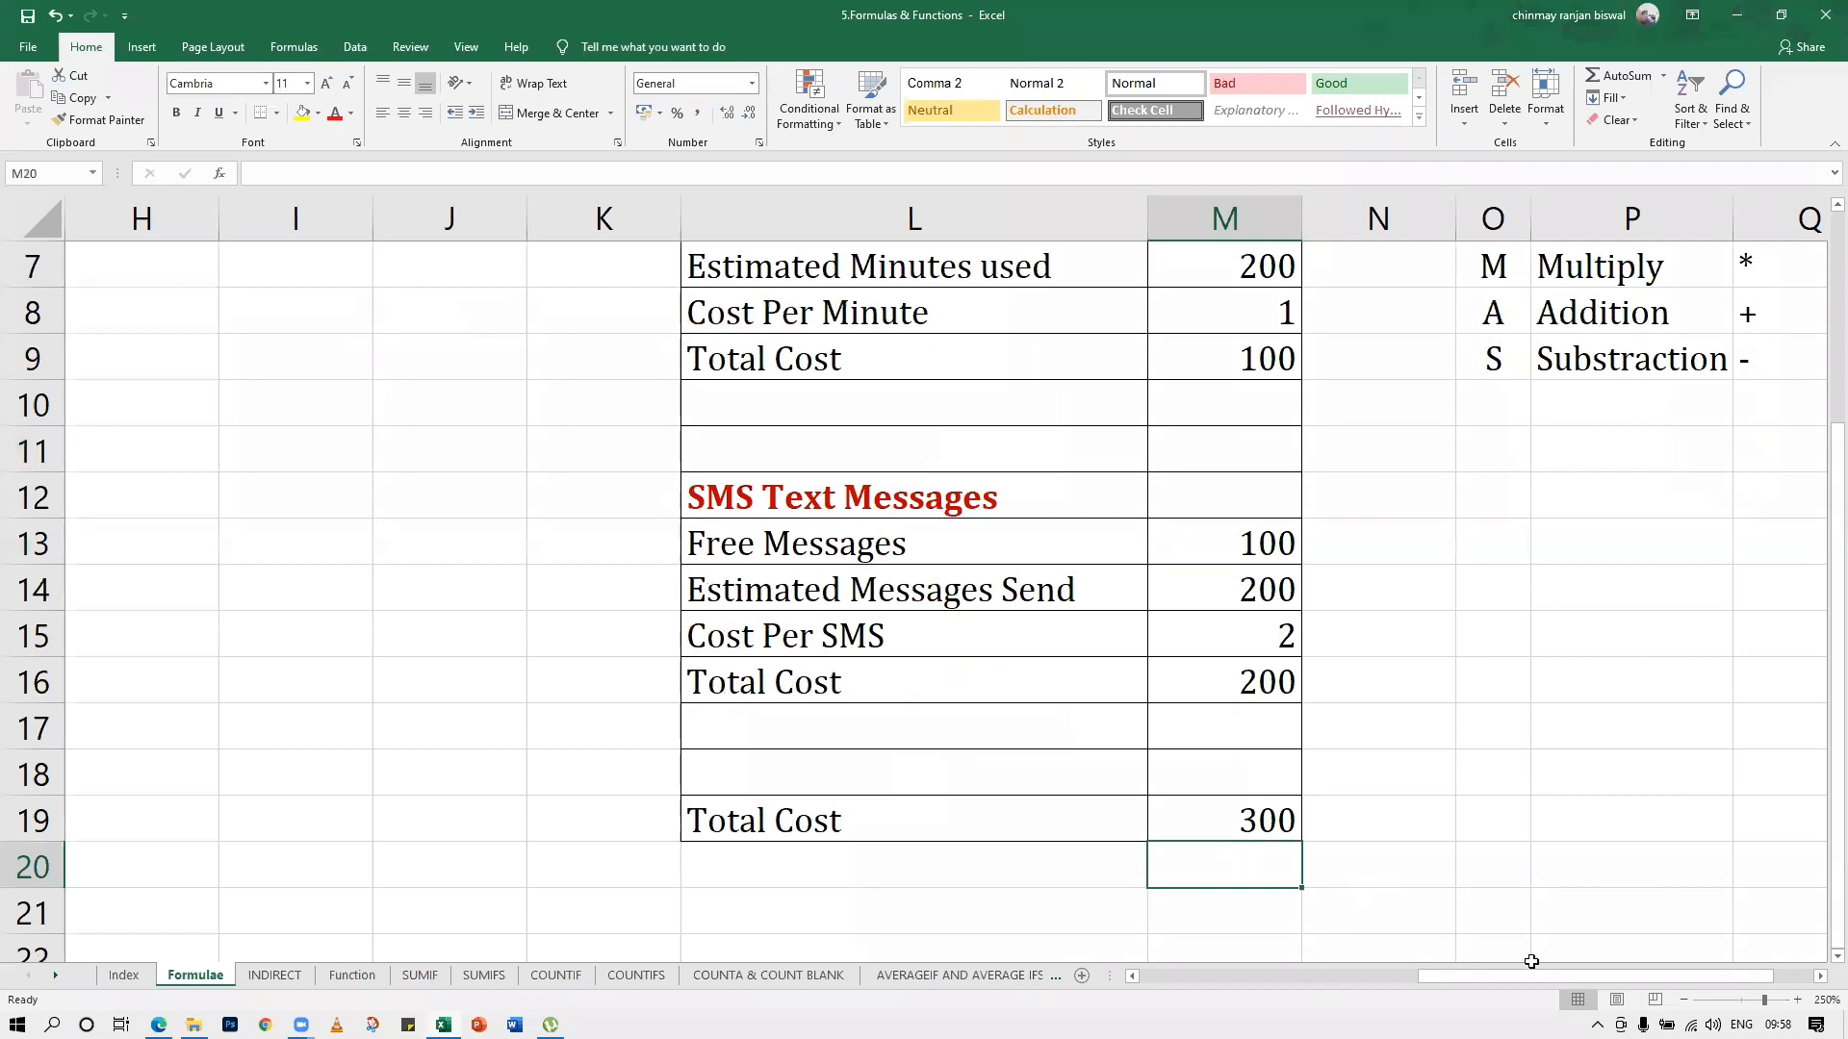
# Insert a space between the two brackets in cell Q4 of the BODMAS list, making it ( )
pyautogui.moveTo(1555, 968); pyautogui.dragTo(1649, 968)
pyautogui.scroll(2, 1525, 551)
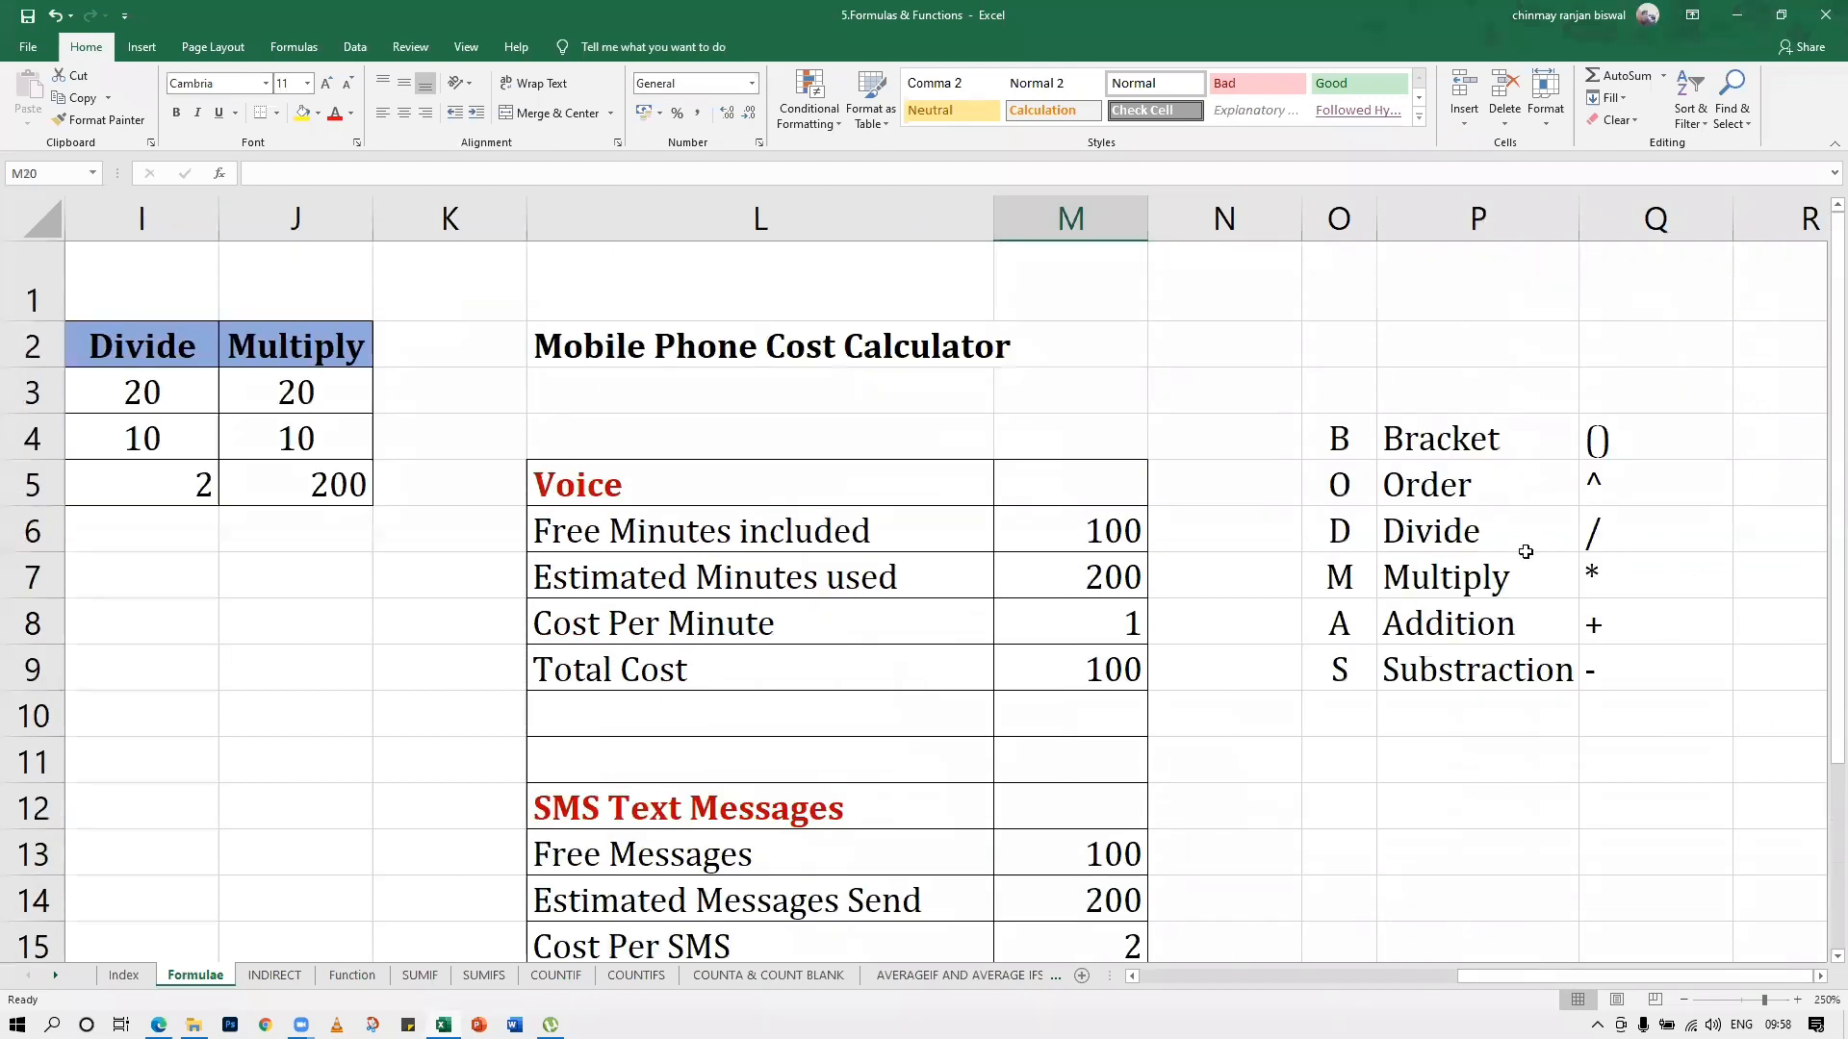
pyautogui.click(1519, 466)
pyautogui.click(1518, 441)
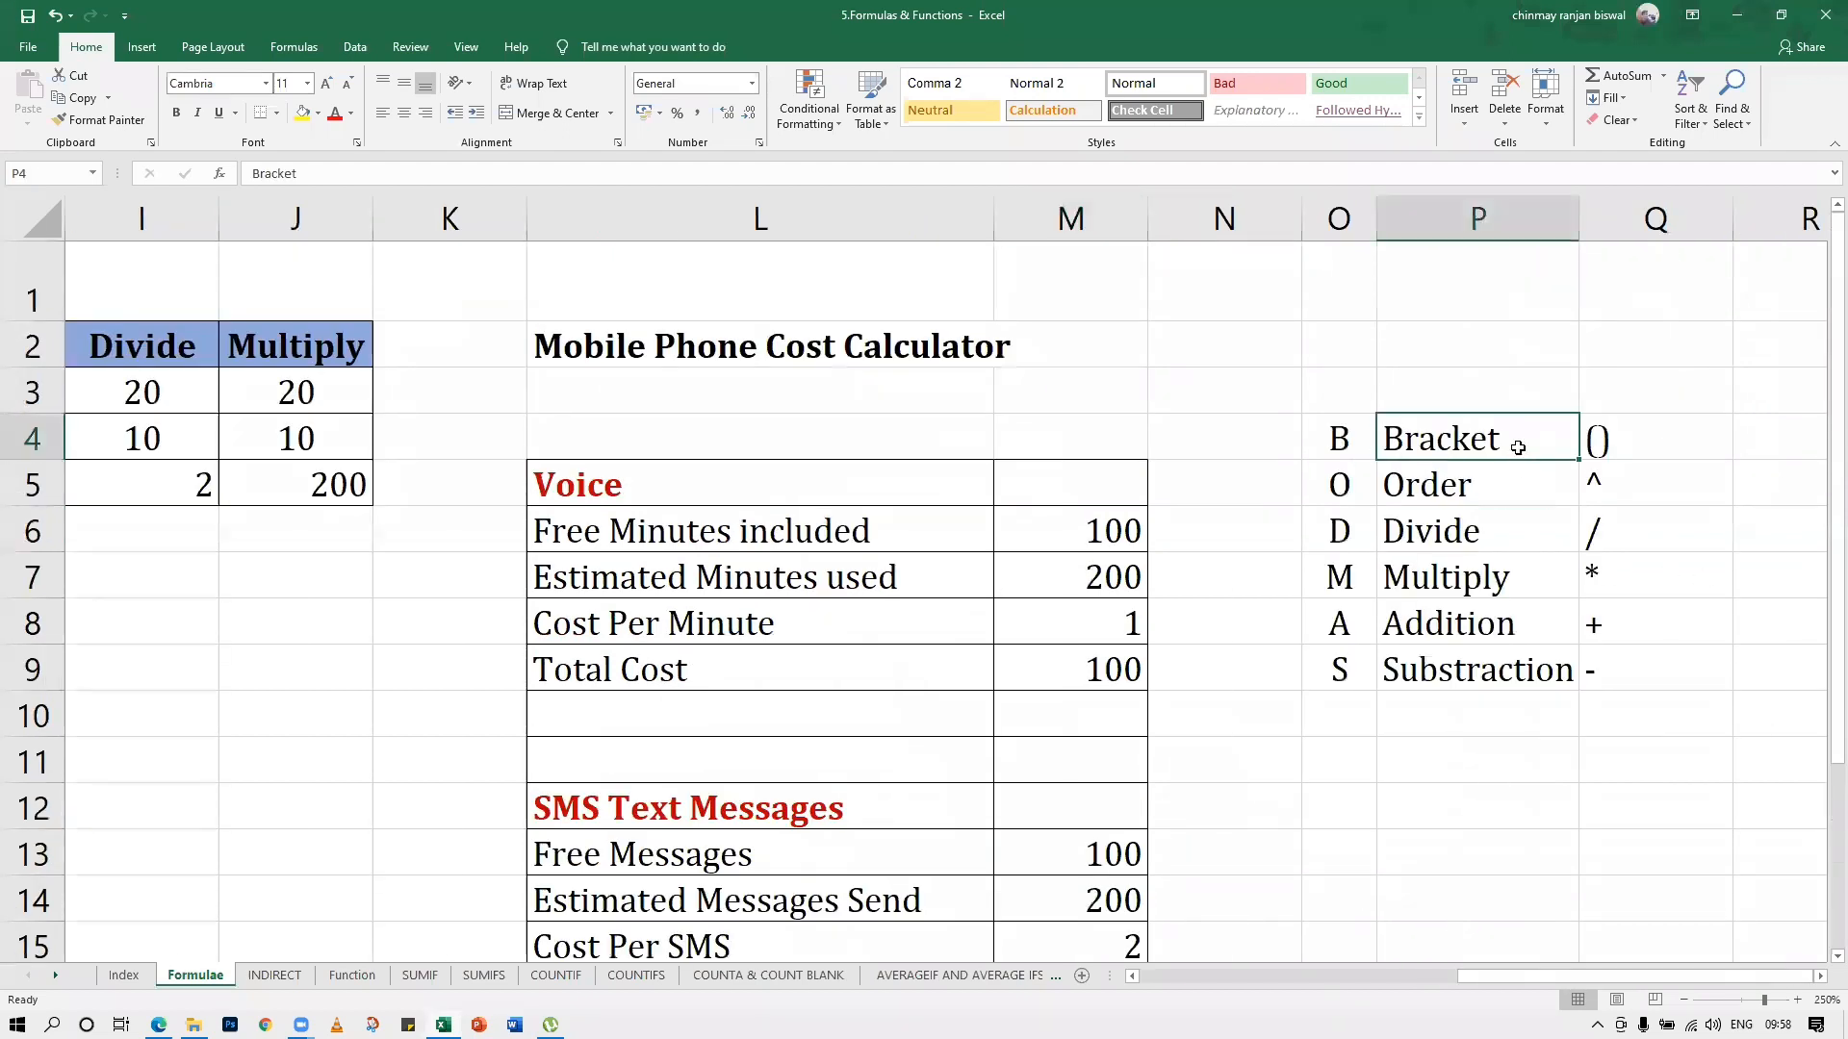
pyautogui.doubleClick(1600, 439)
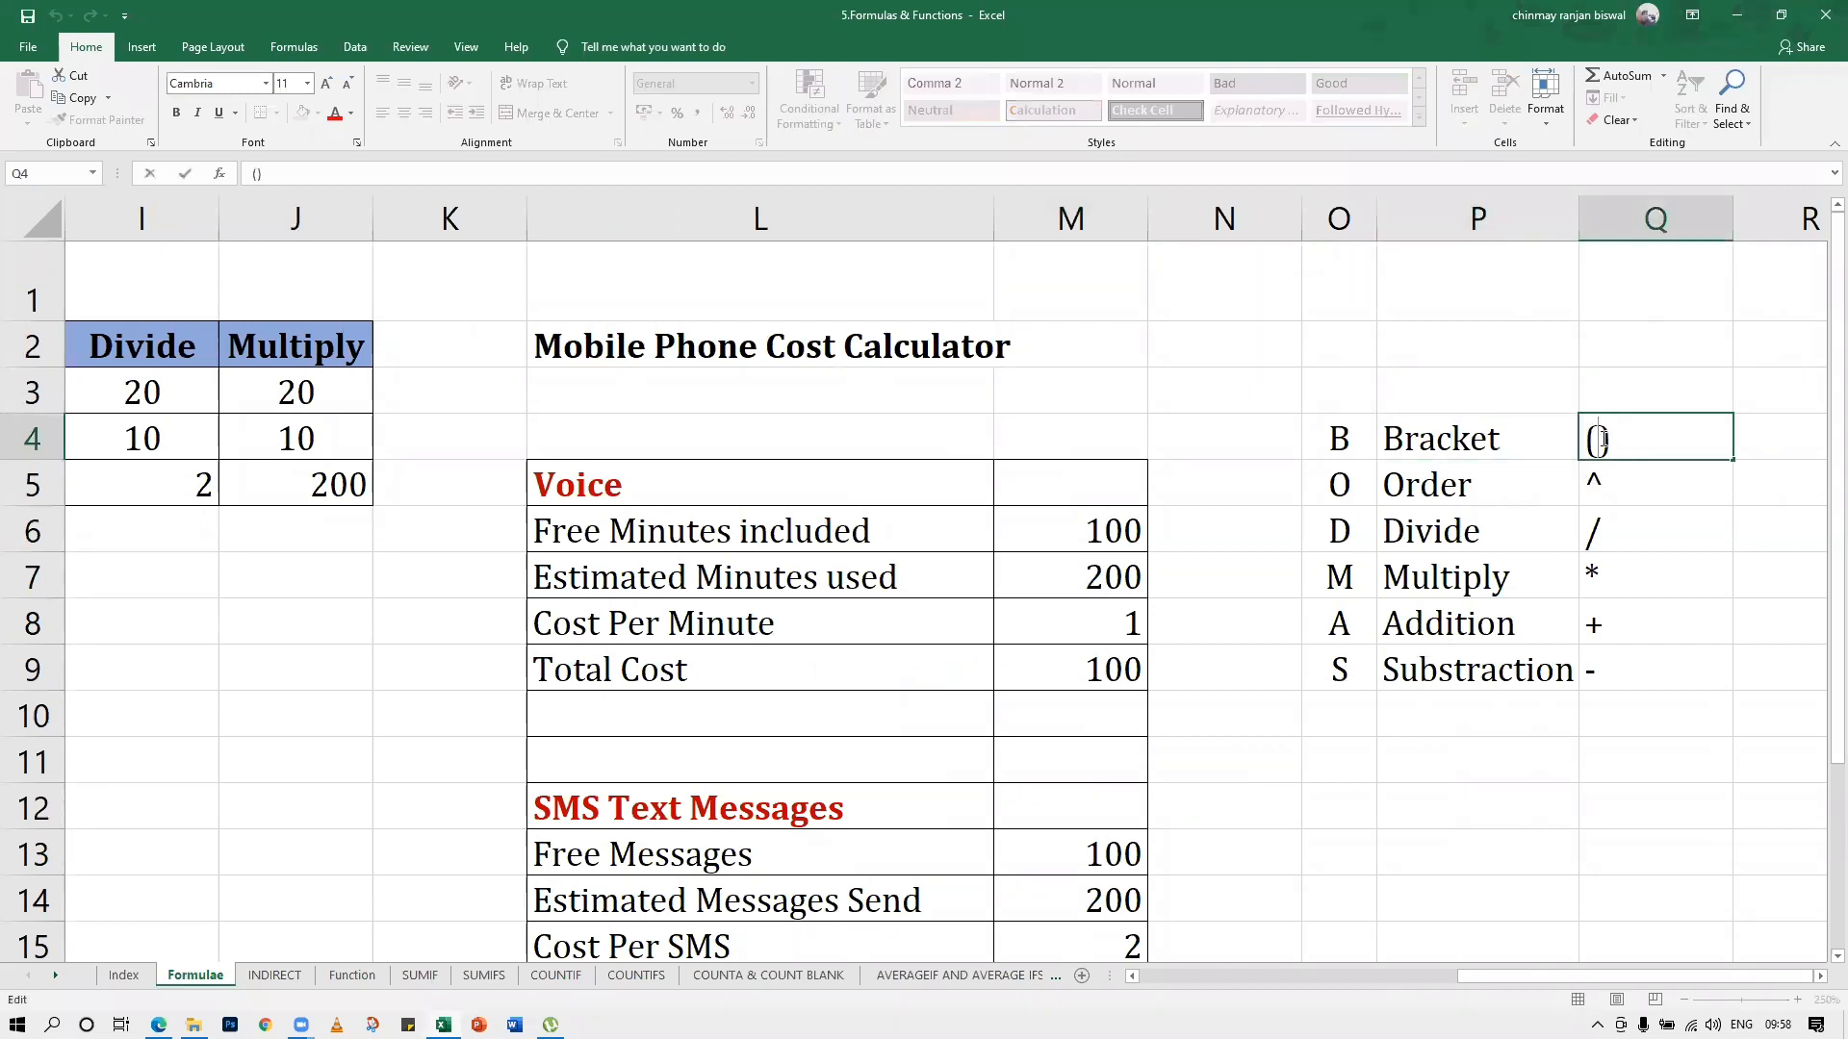
pyautogui.press('Return')
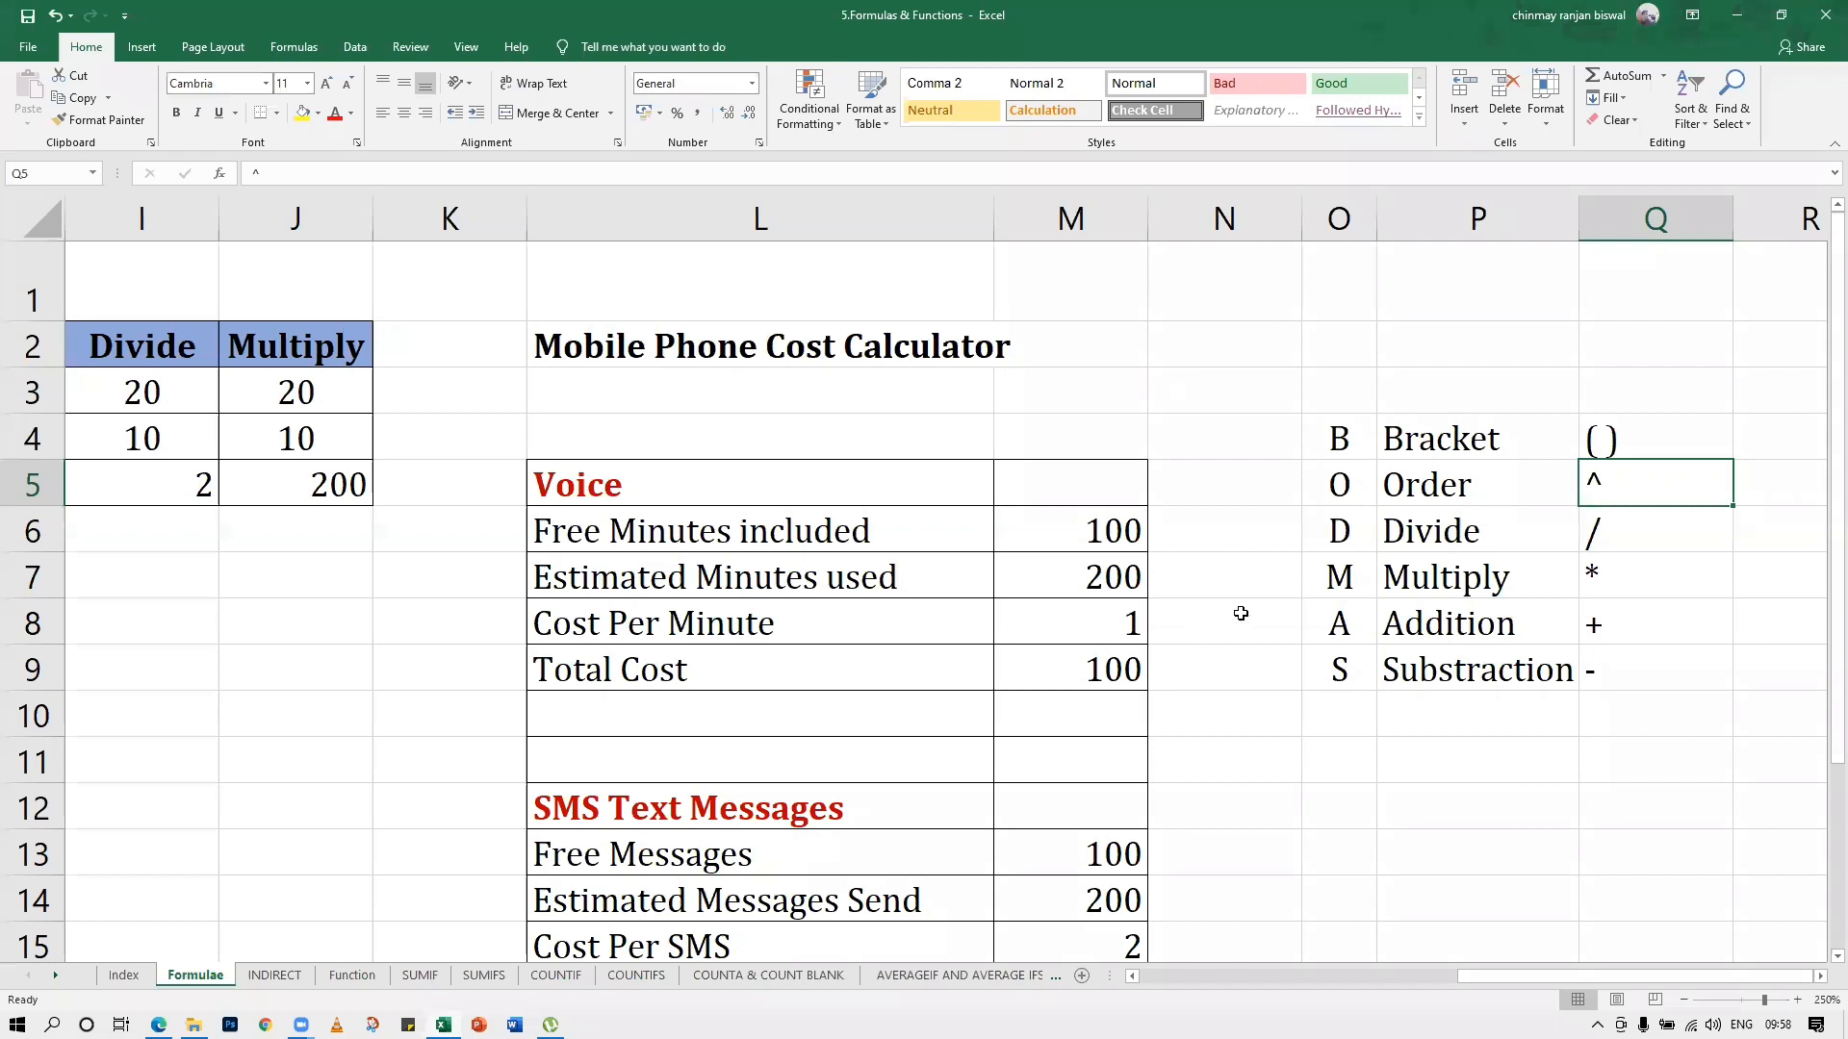
# Enter the formula =2^2 in cell P11 below the BODMAS list to demonstrate the order operator
pyautogui.click(1401, 788)
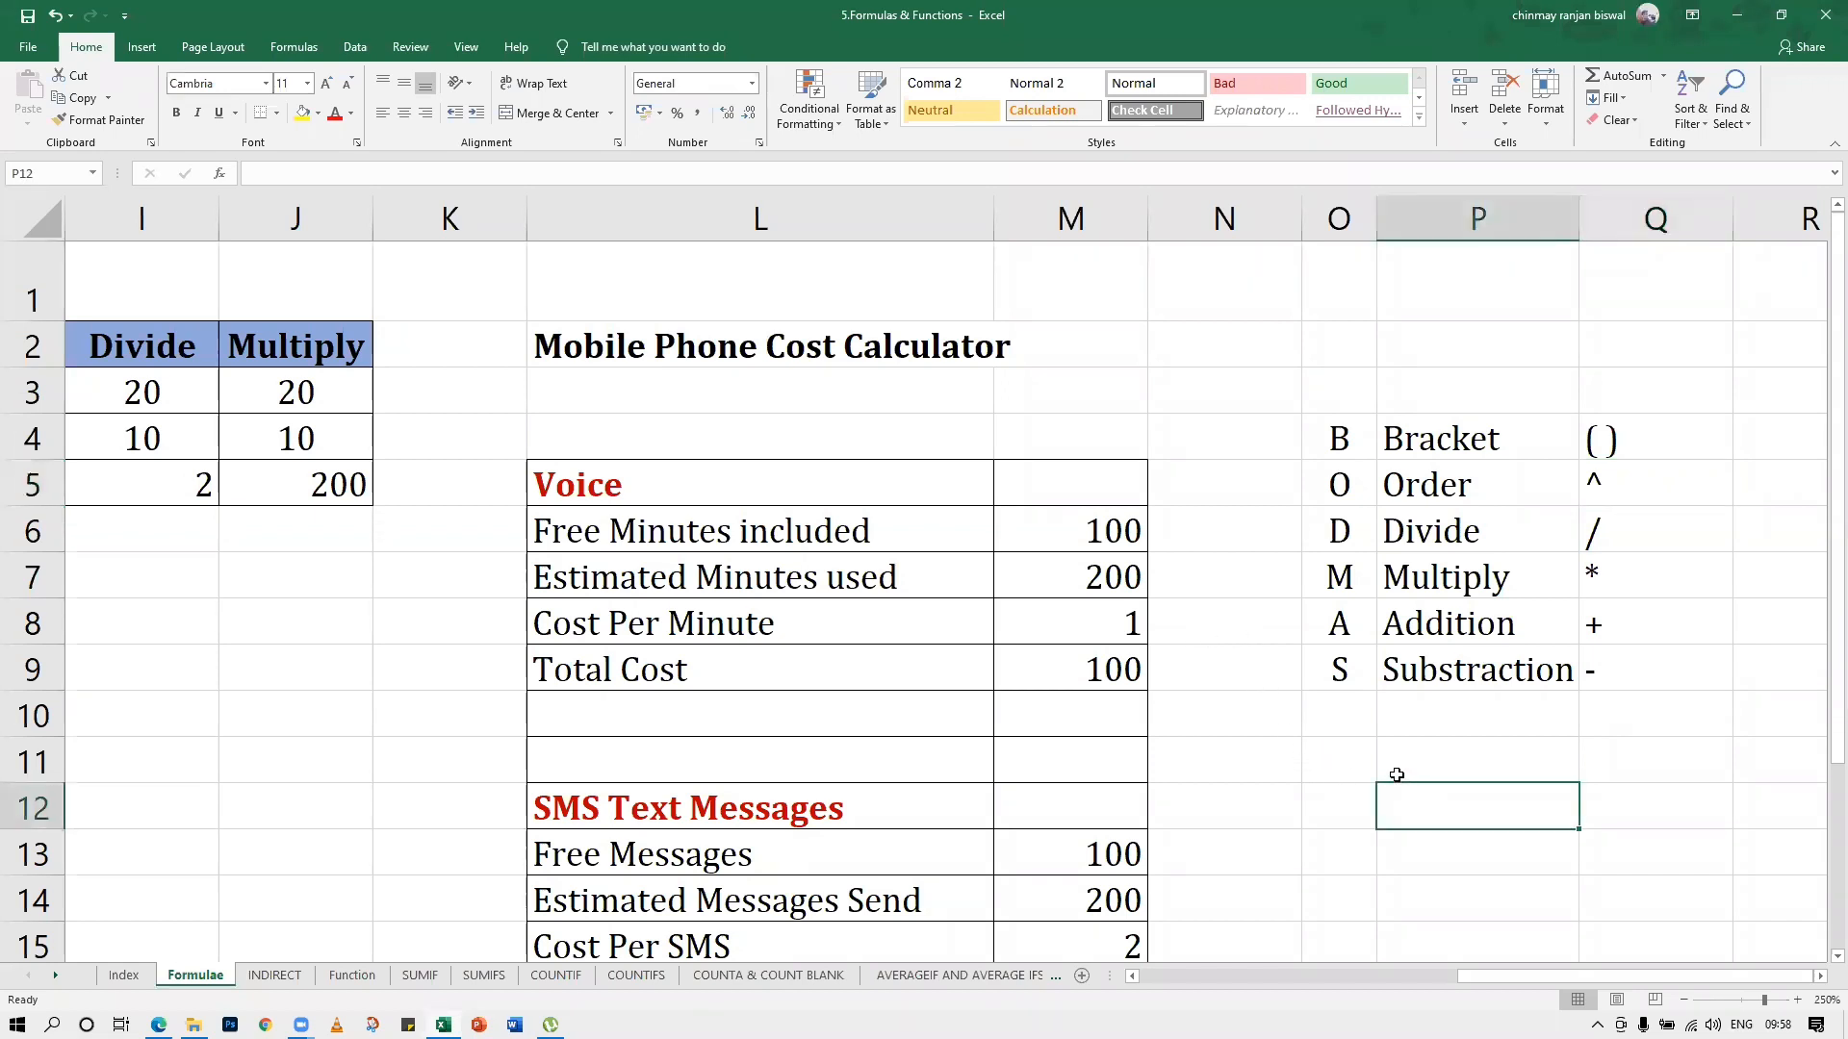
pyautogui.click(1389, 765)
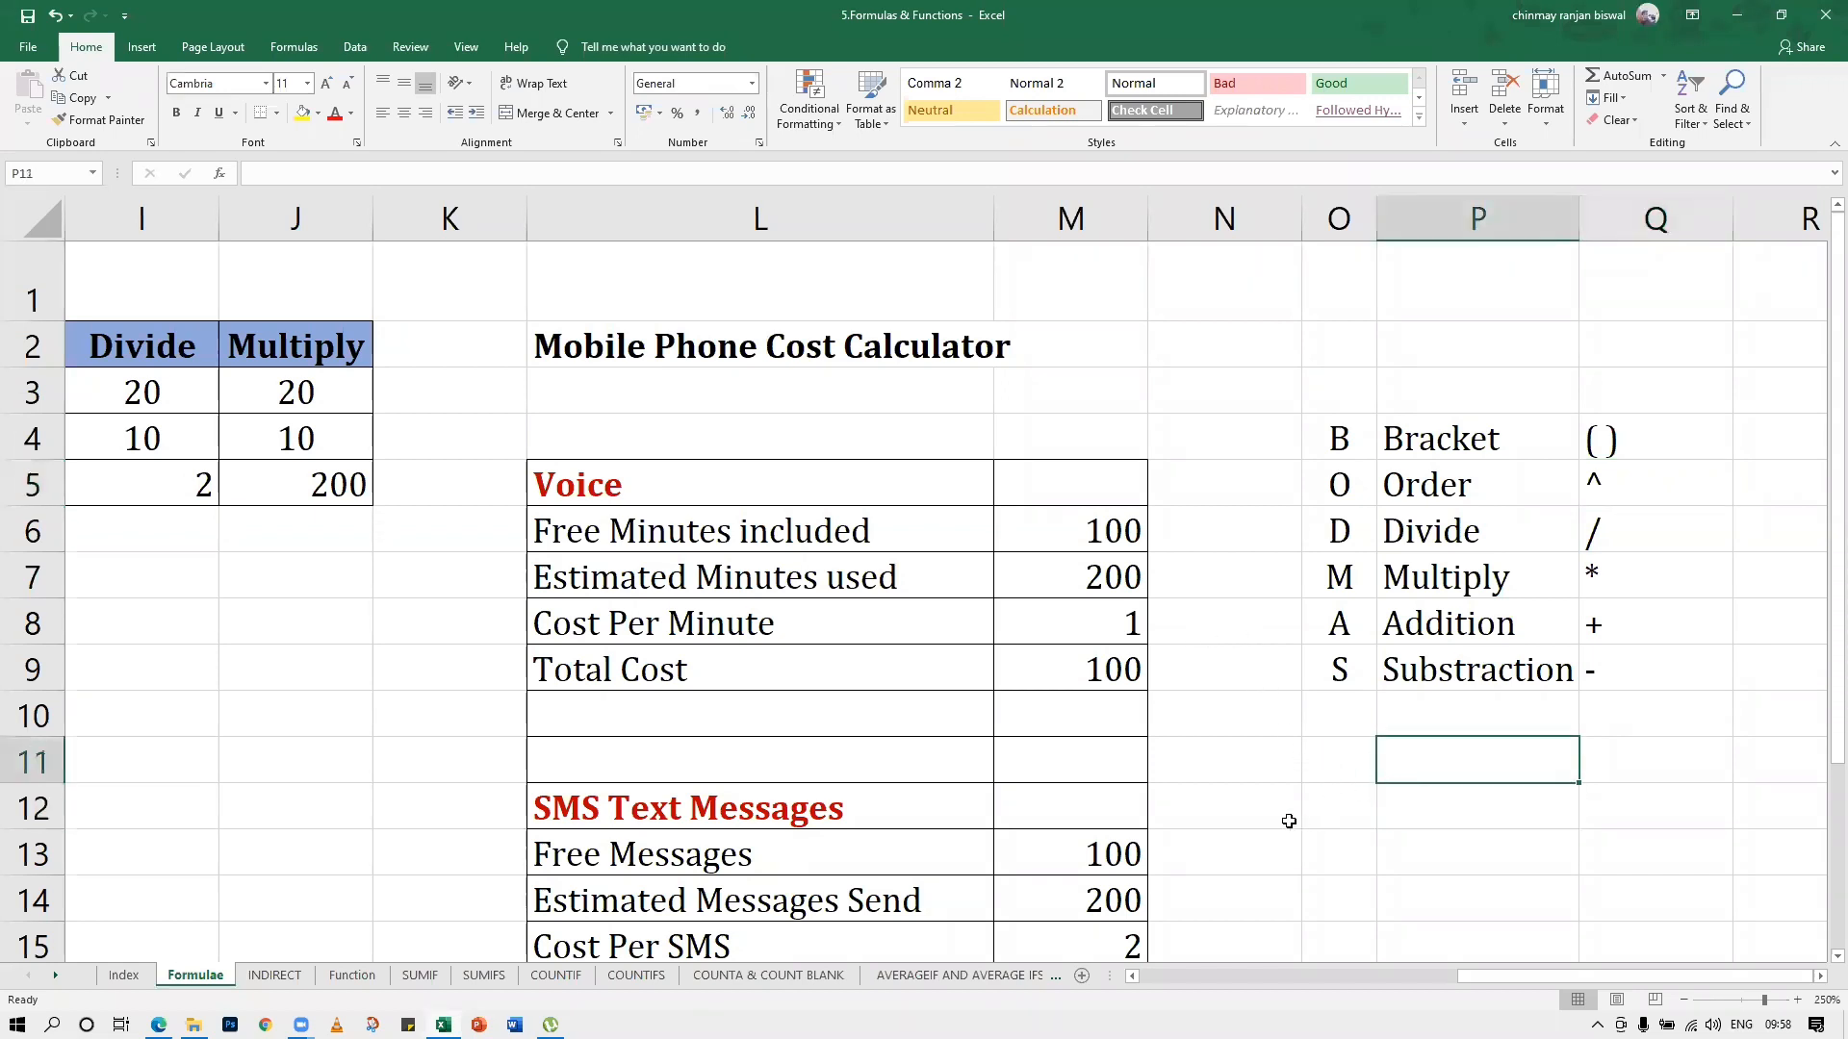
pyautogui.write('=')
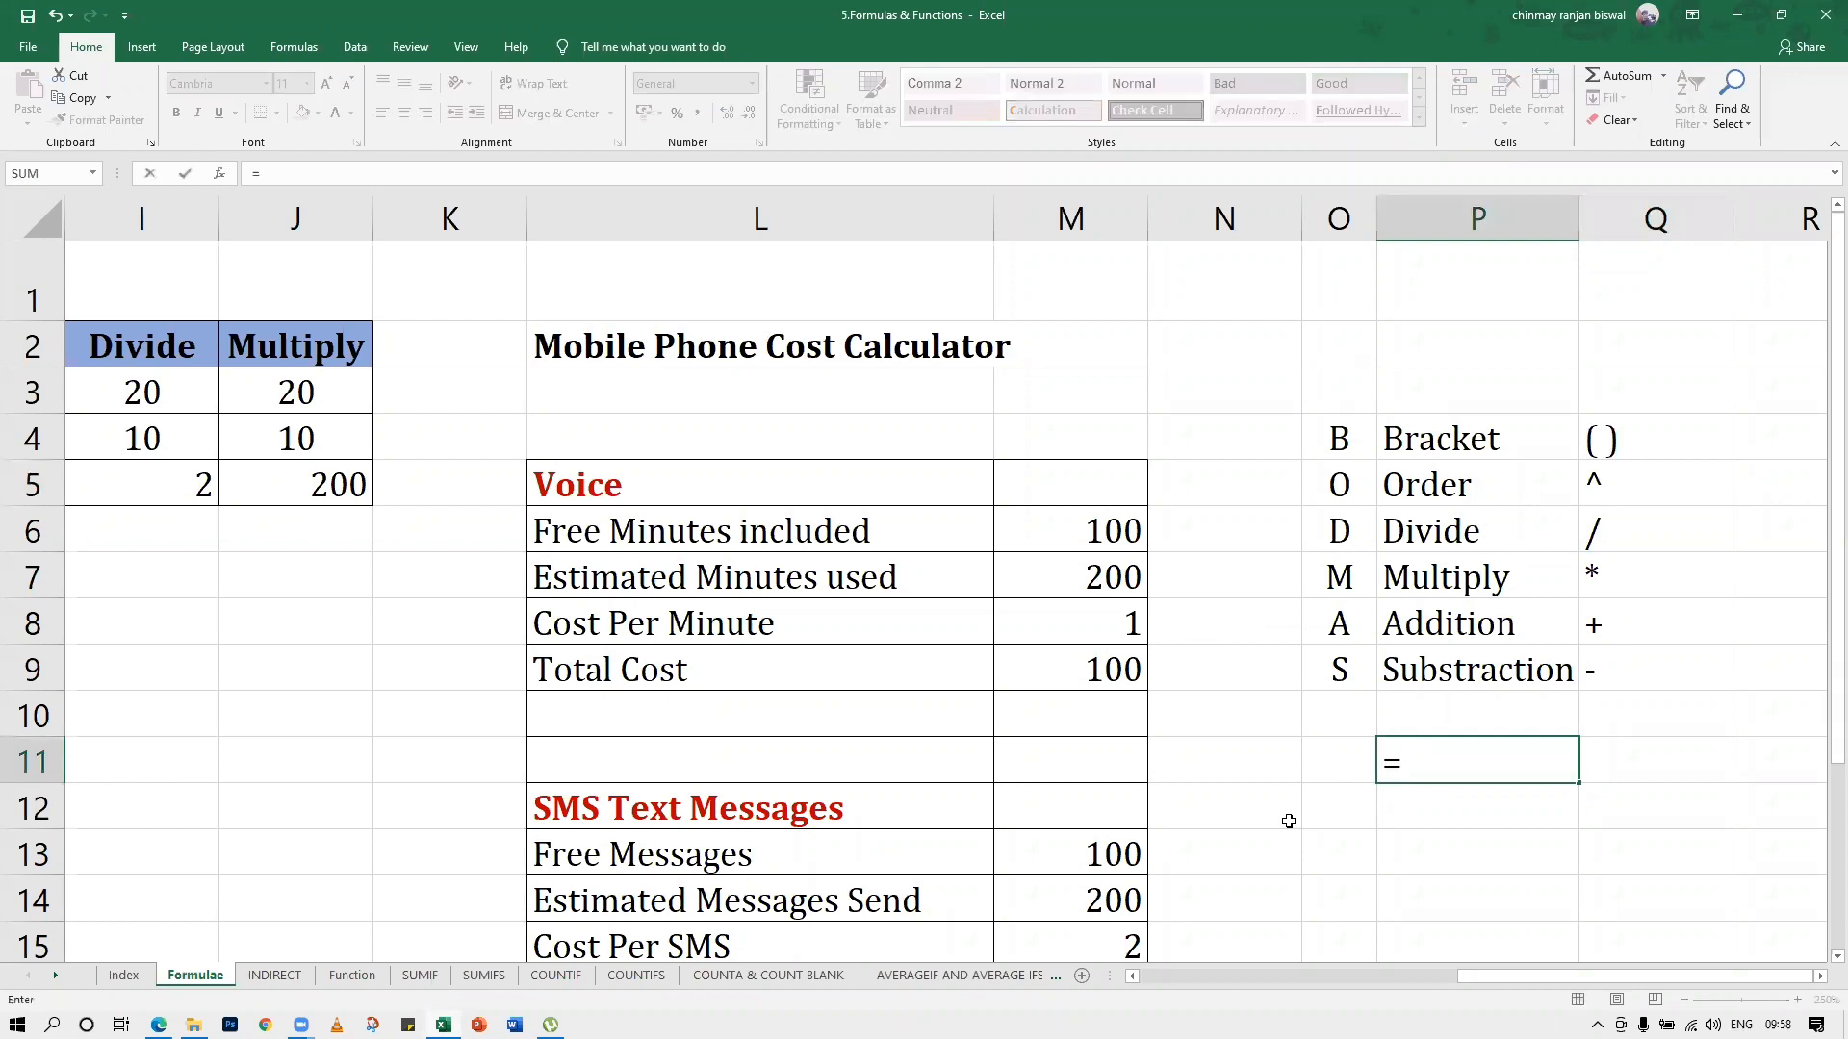
pyautogui.write('2^2')
pyautogui.press('Return')
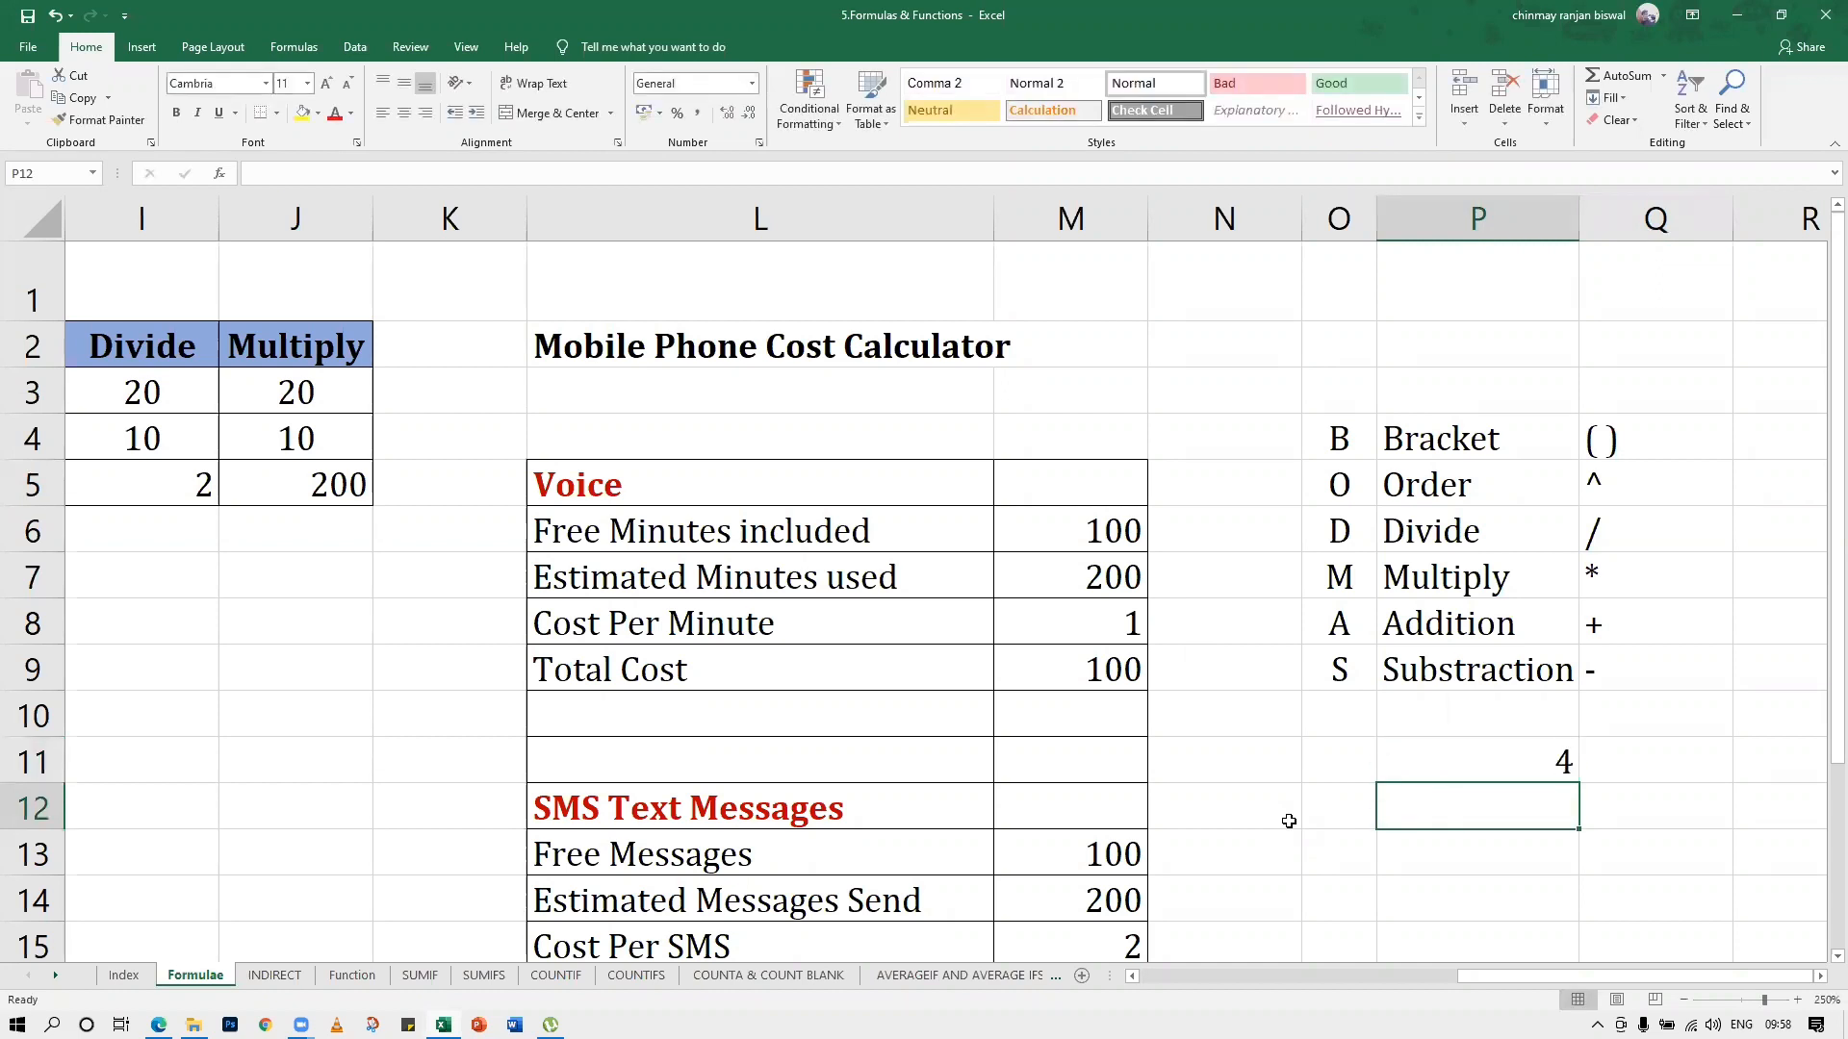
pyautogui.click(1351, 759)
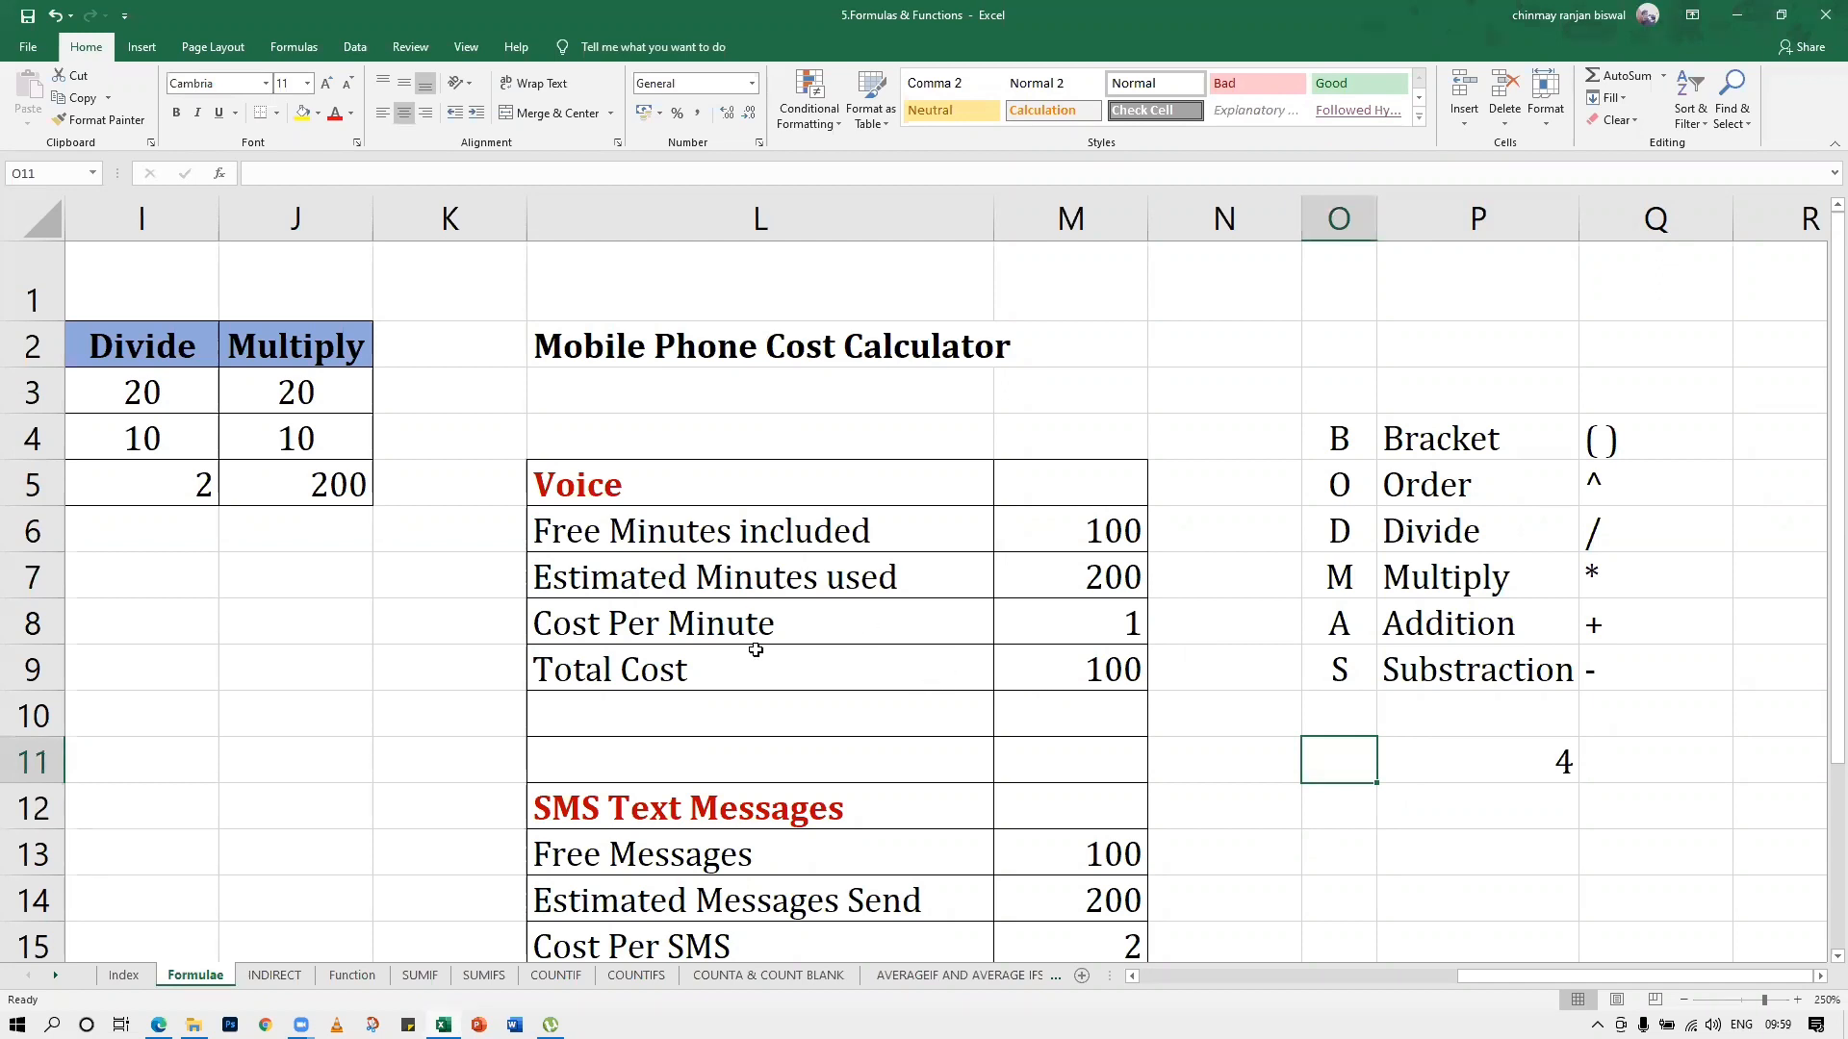
pyautogui.click(1052, 700)
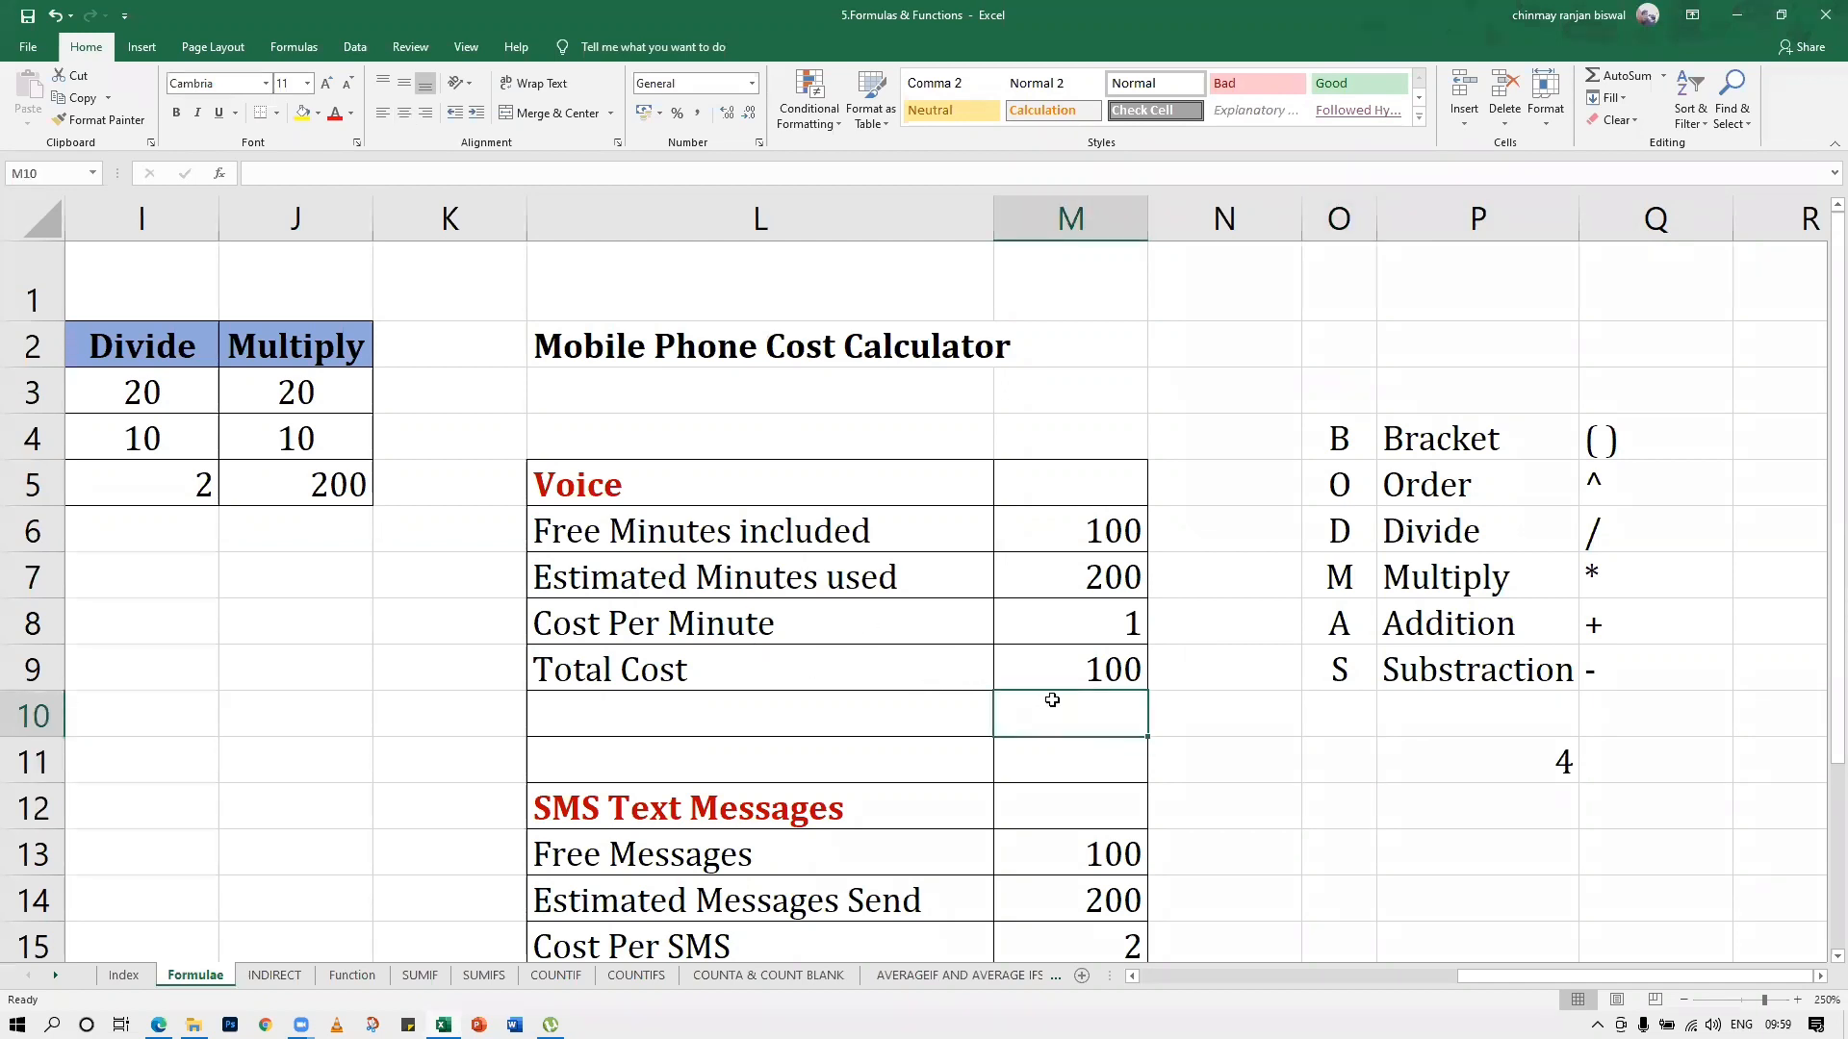
pyautogui.click(1554, 640)
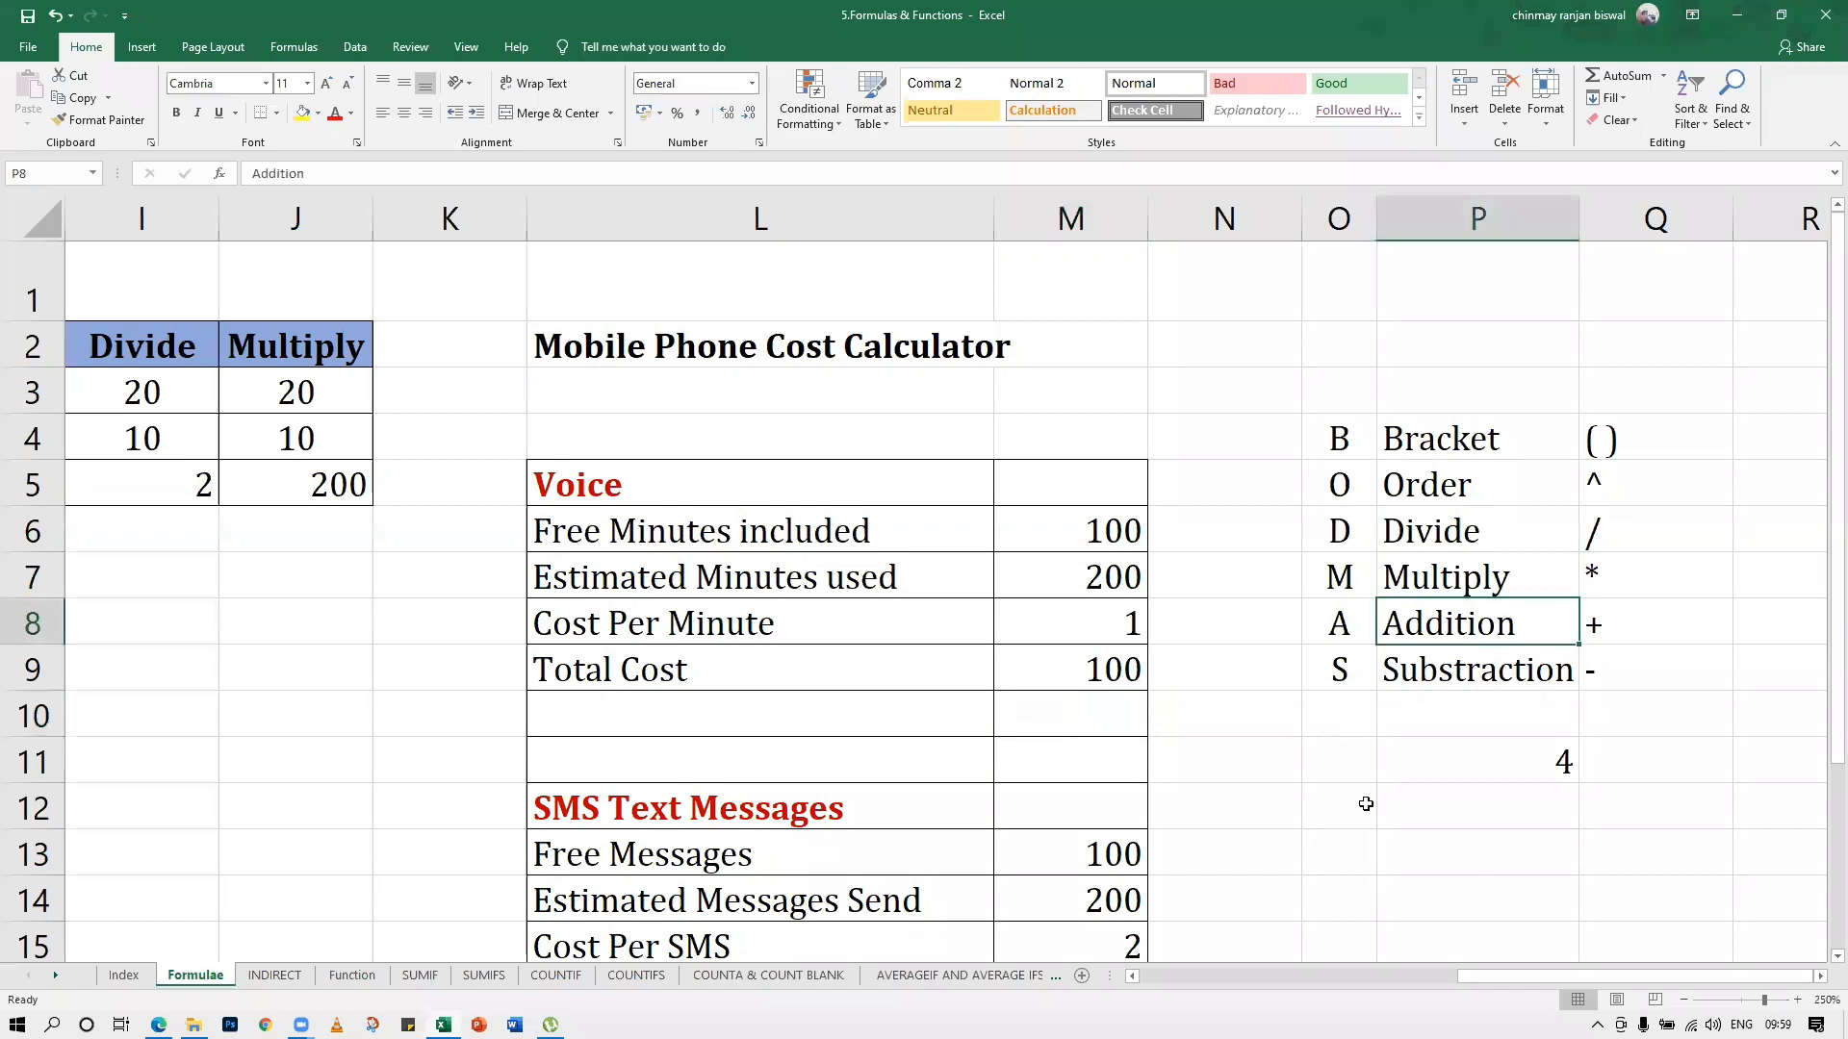
# Switch to File Explorer, open the 2.Cell Reference workbook from the Excel Exercise folder and show its Relative Reference sheet
pyautogui.click(1737, 15)
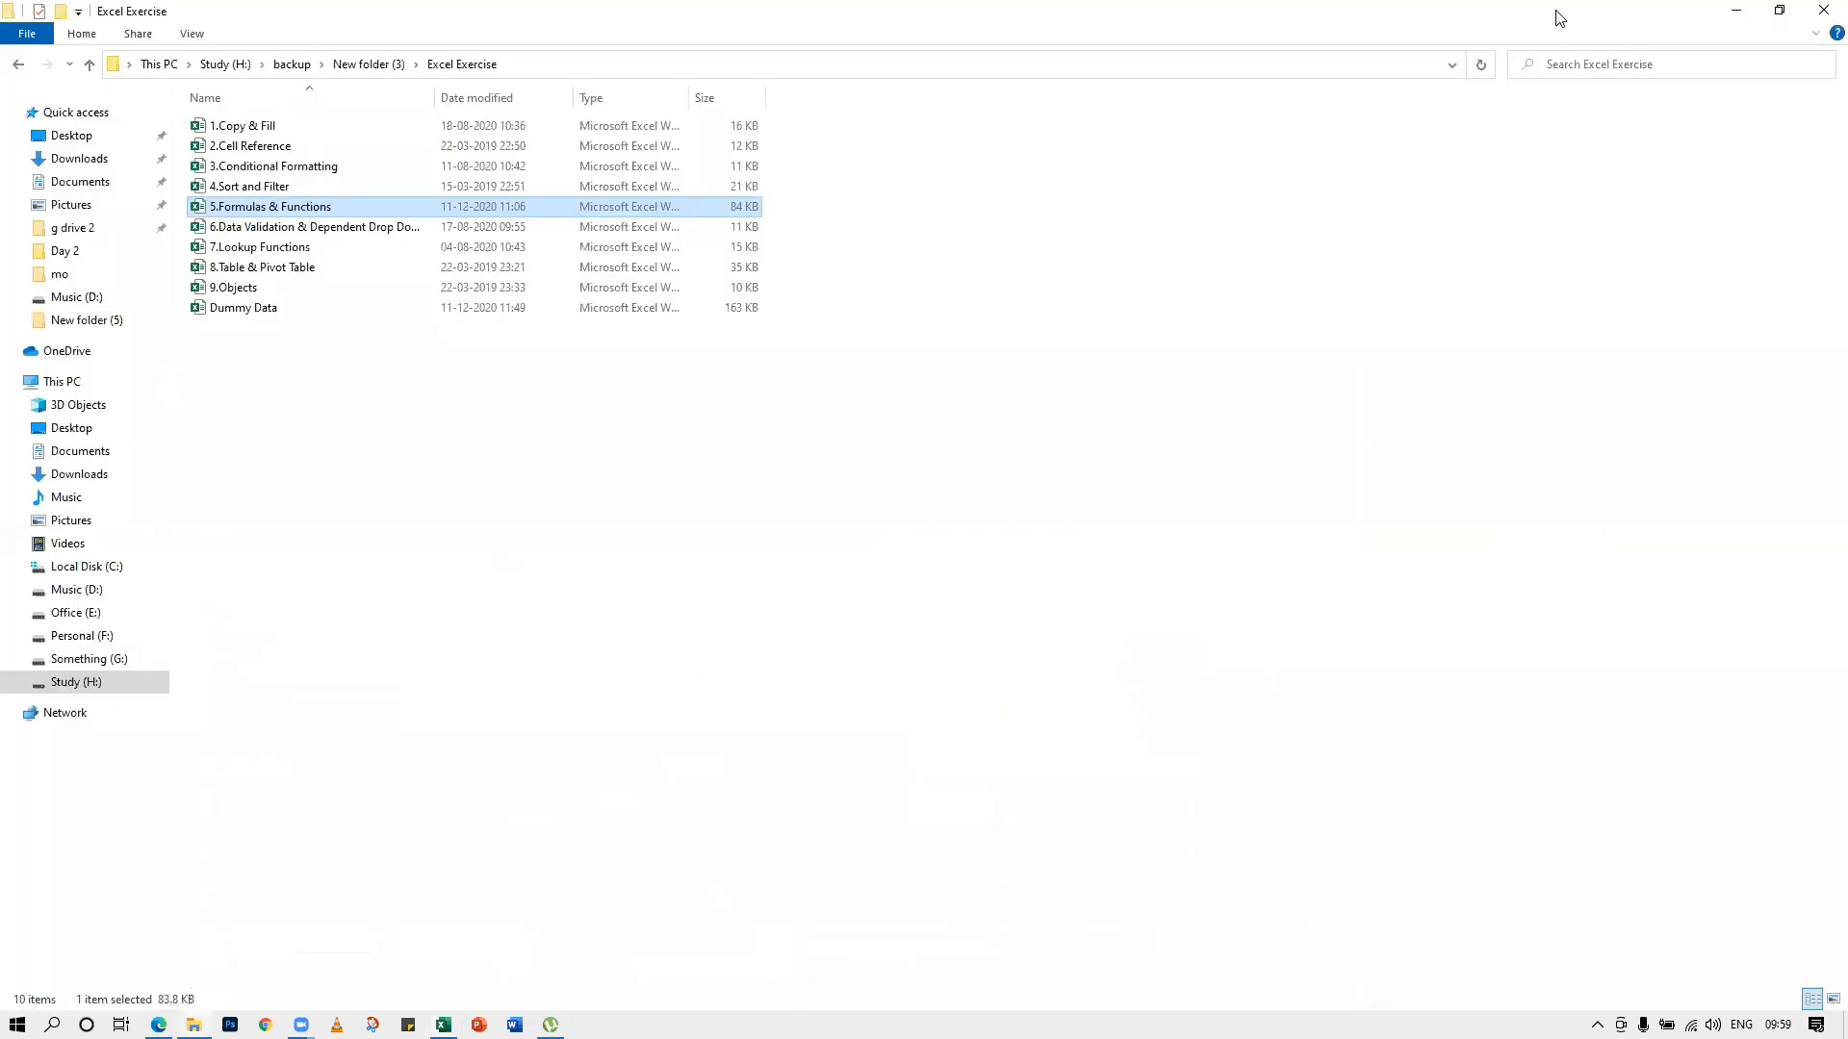
pyautogui.click(254, 147)
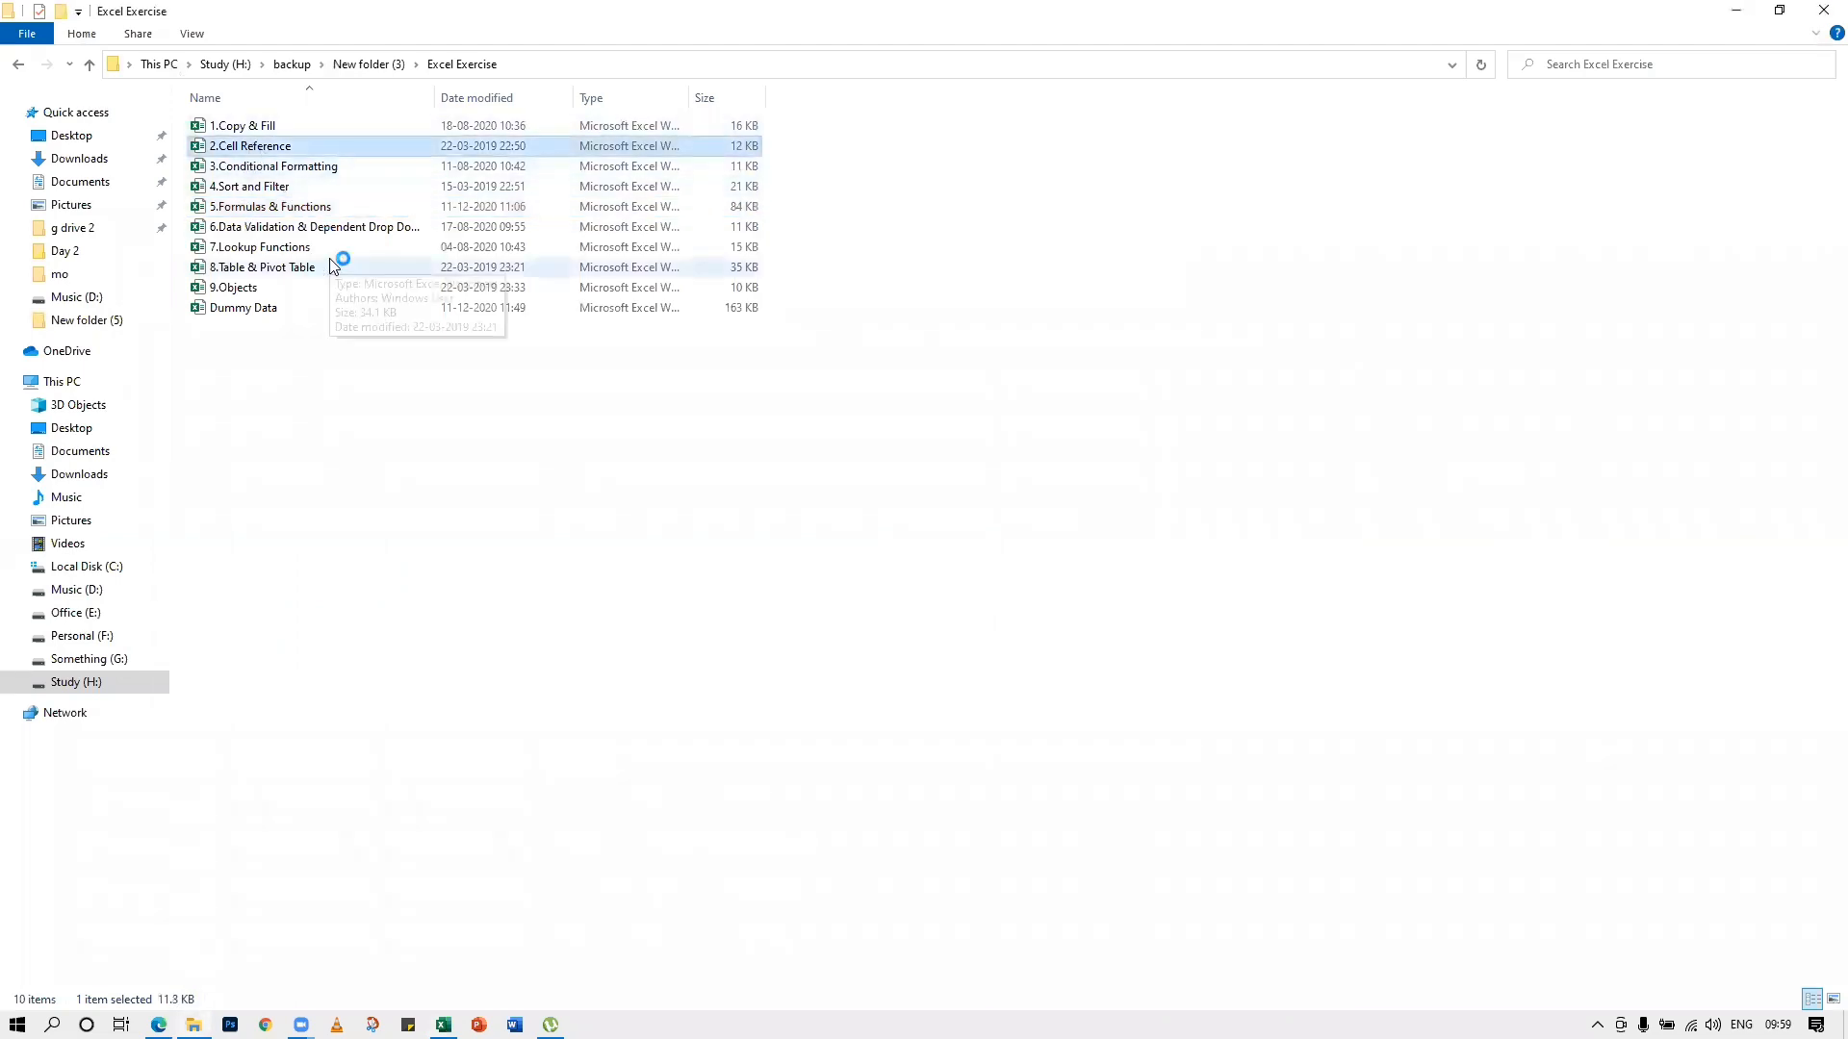
pyautogui.click(1055, 157)
pyautogui.doubleClick(250, 148)
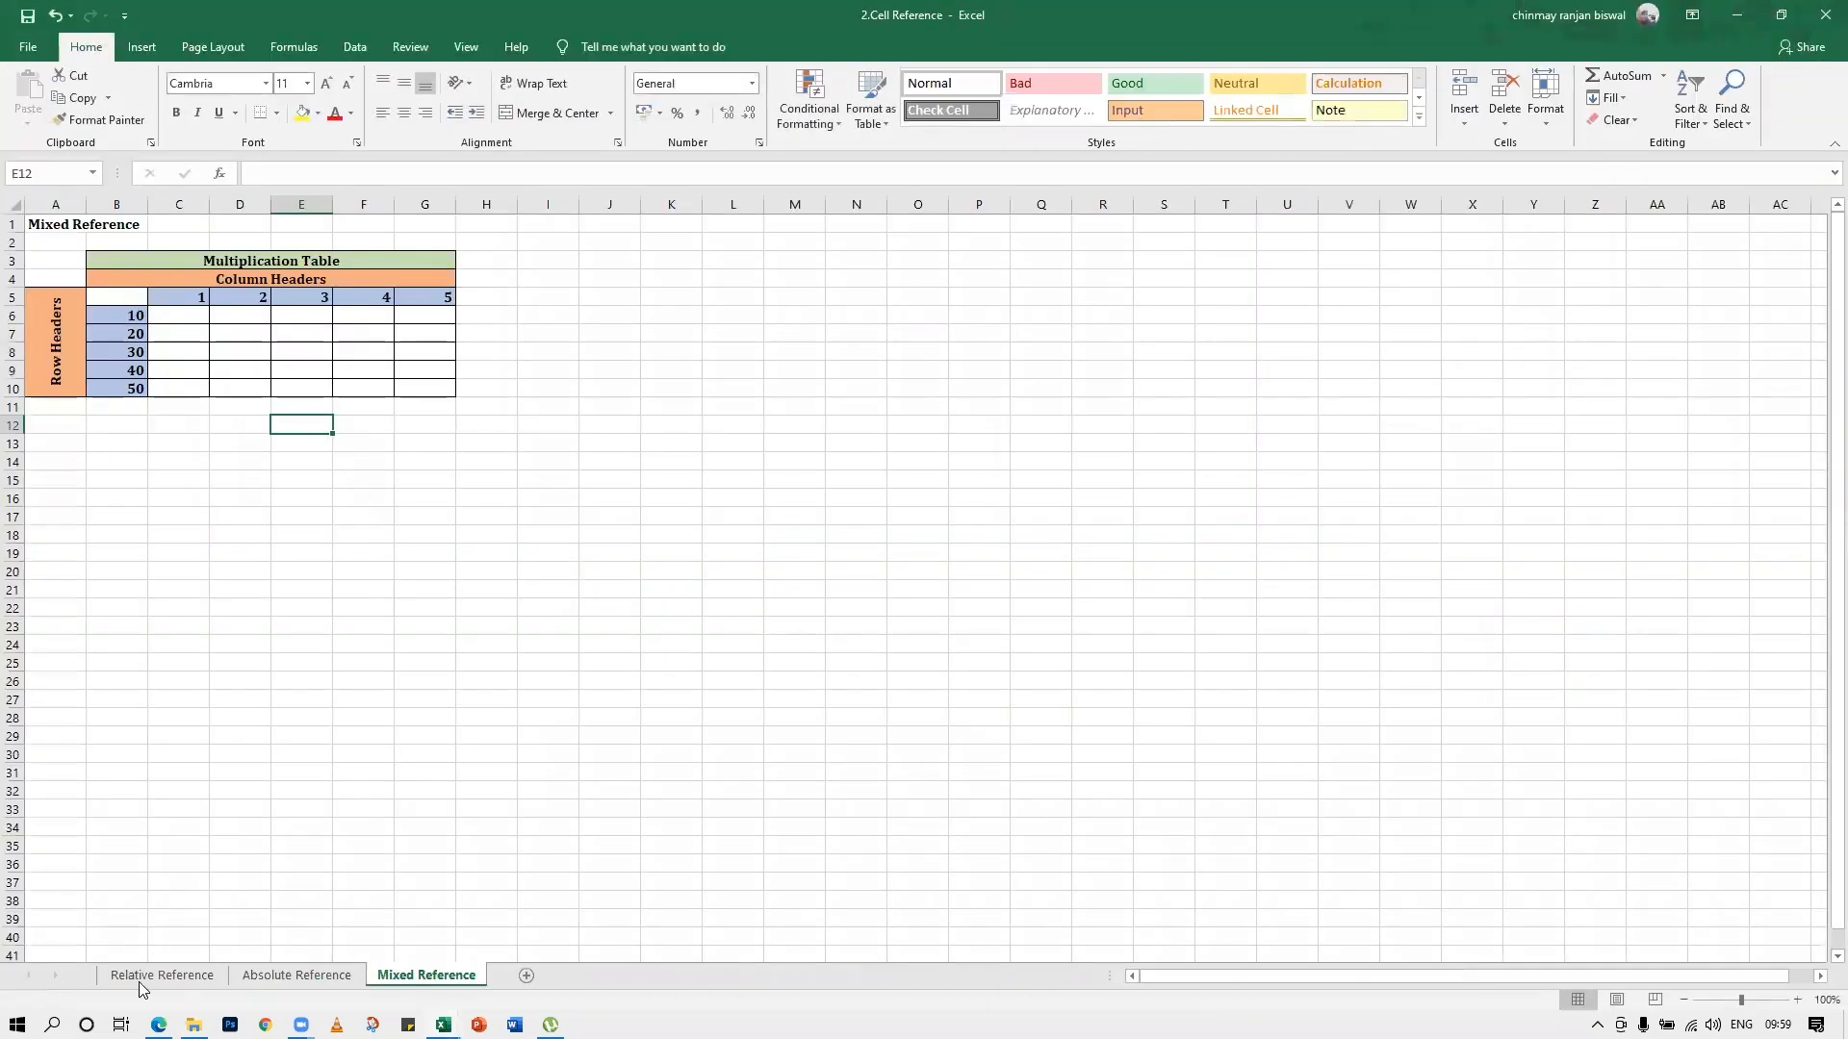
pyautogui.click(140, 975)
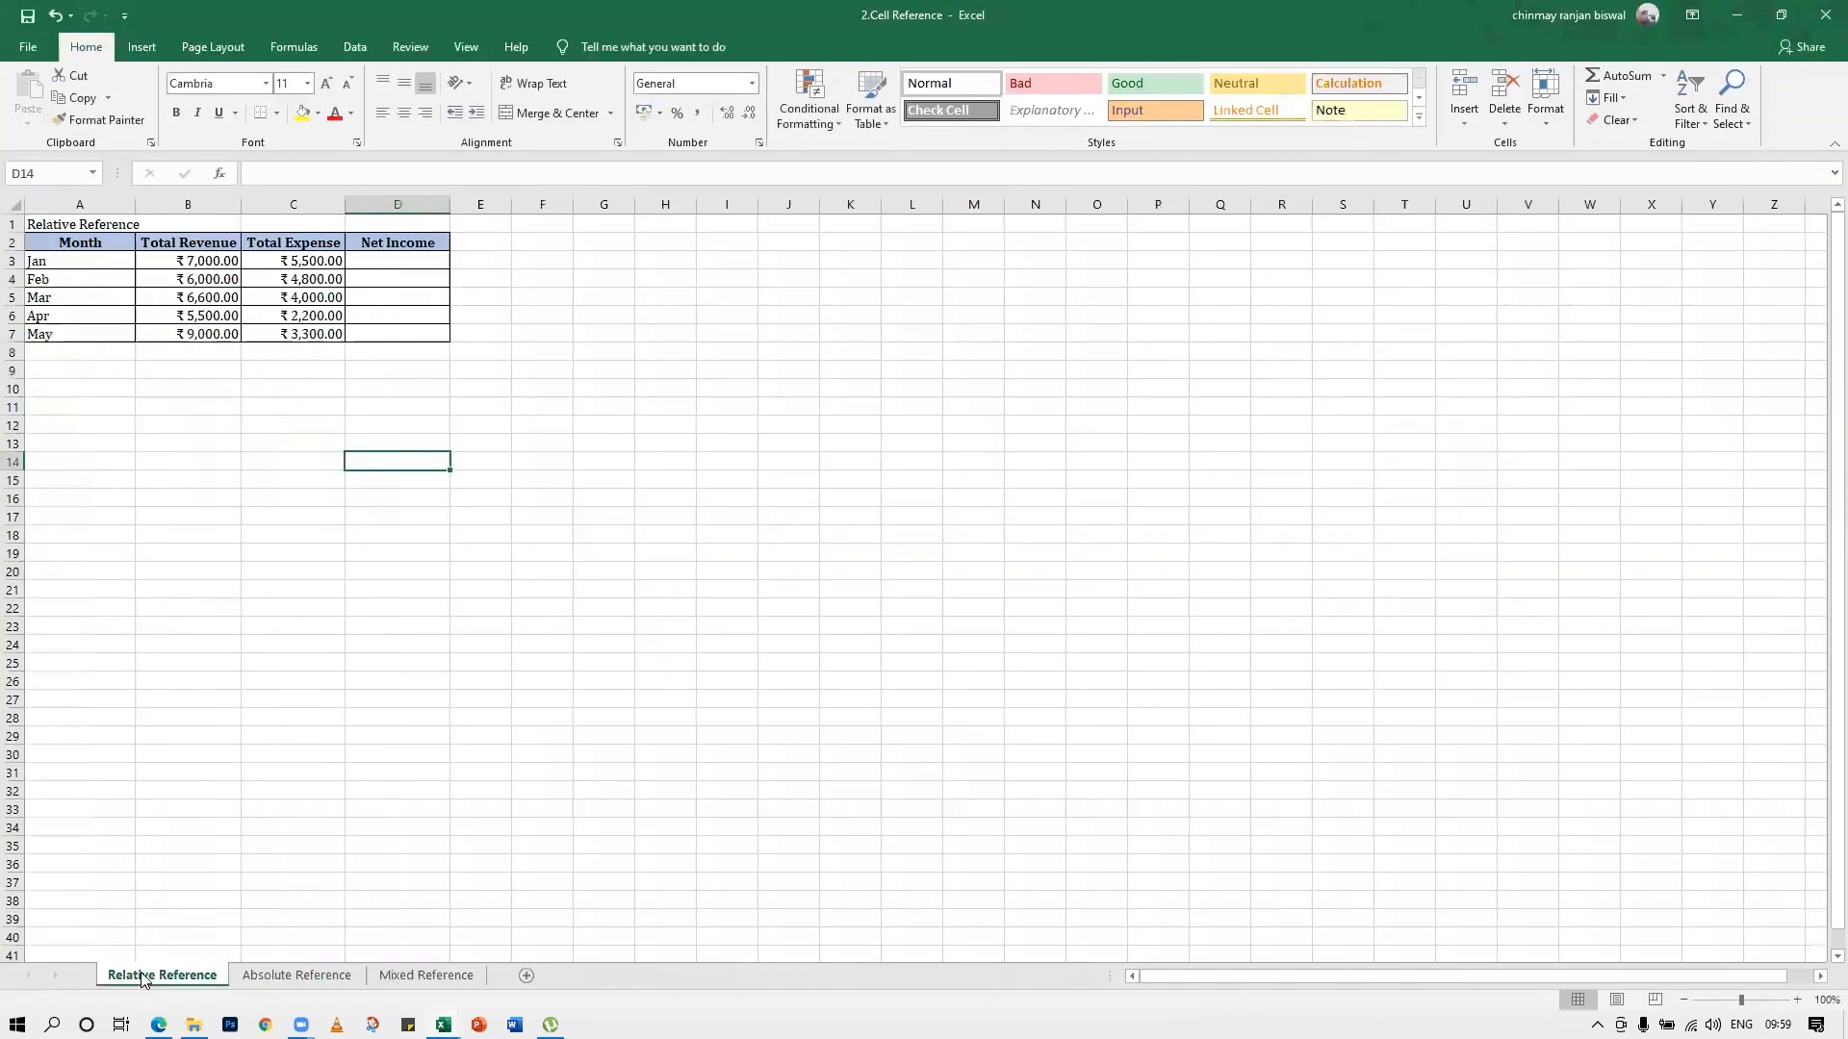
pyautogui.keyDown('ctrl'); pyautogui.scroll(7, 151, 894); pyautogui.keyUp('ctrl')
pyautogui.scroll(4, 151, 894)
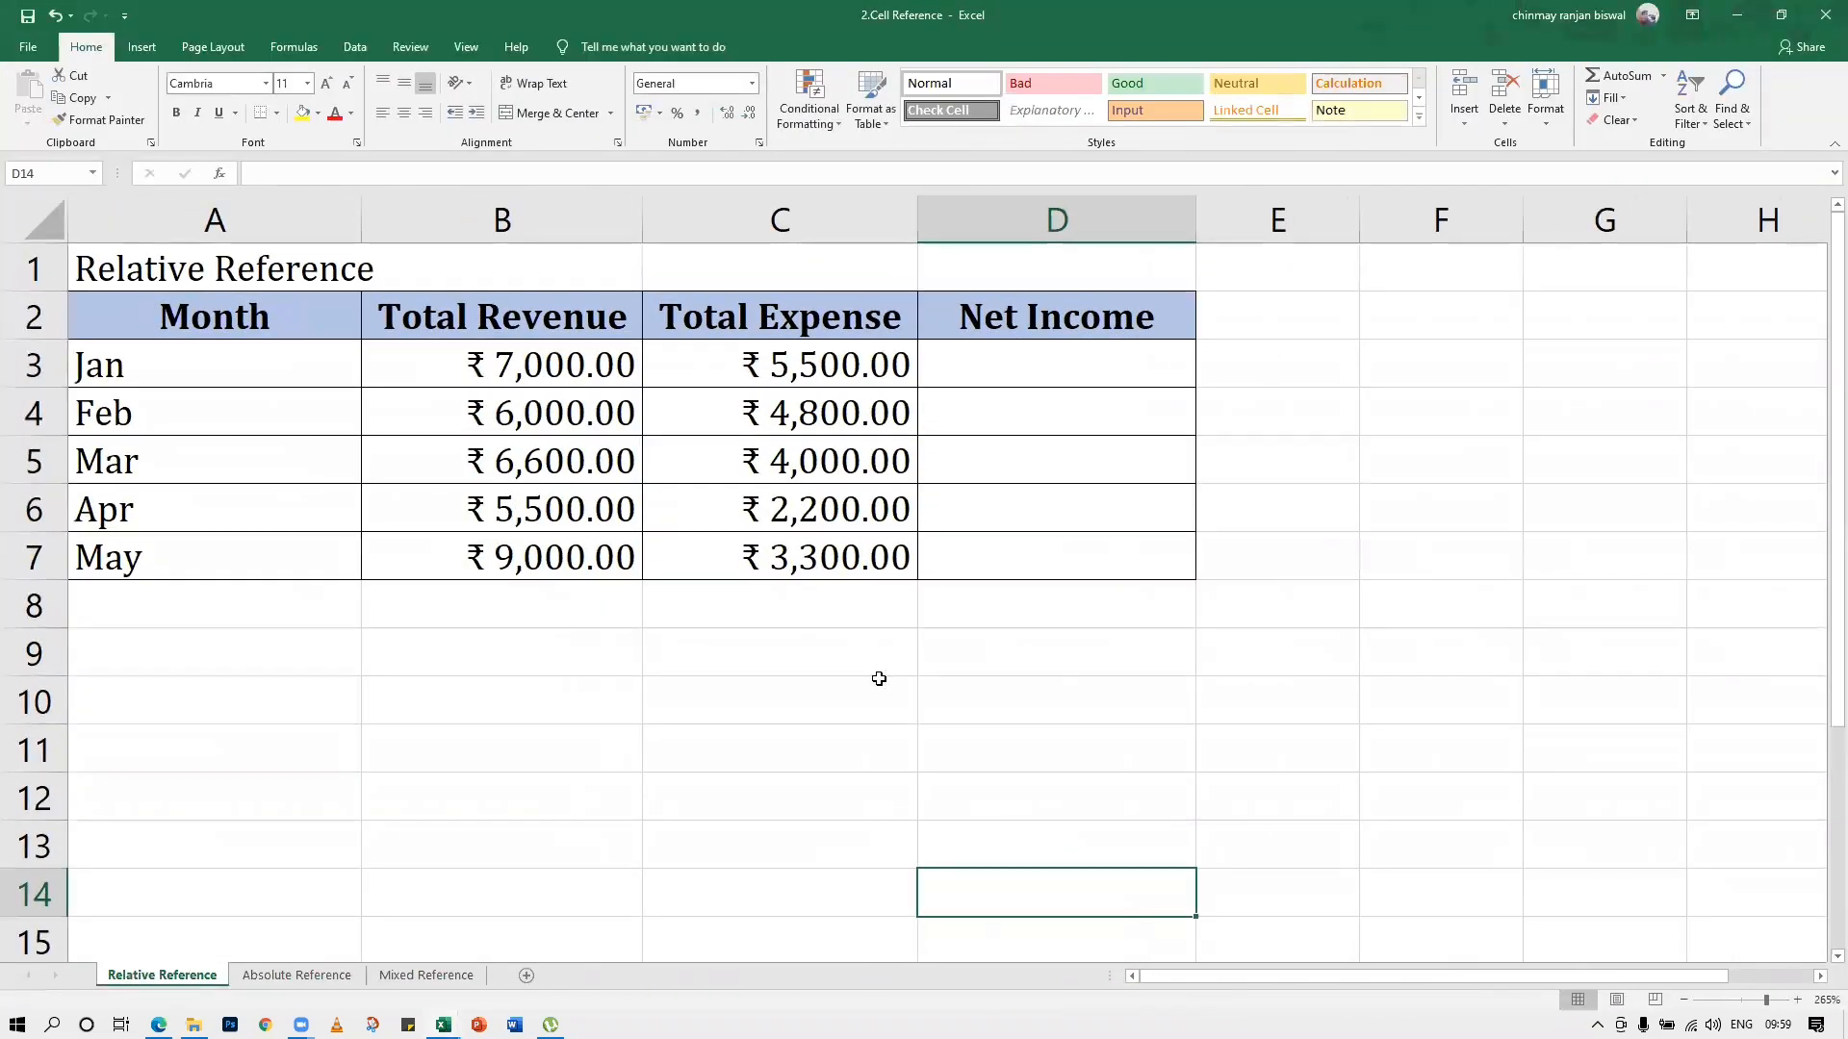
# Enter the formula =B3+C3 in cell D3 for January's Net Income
pyautogui.click(1018, 372)
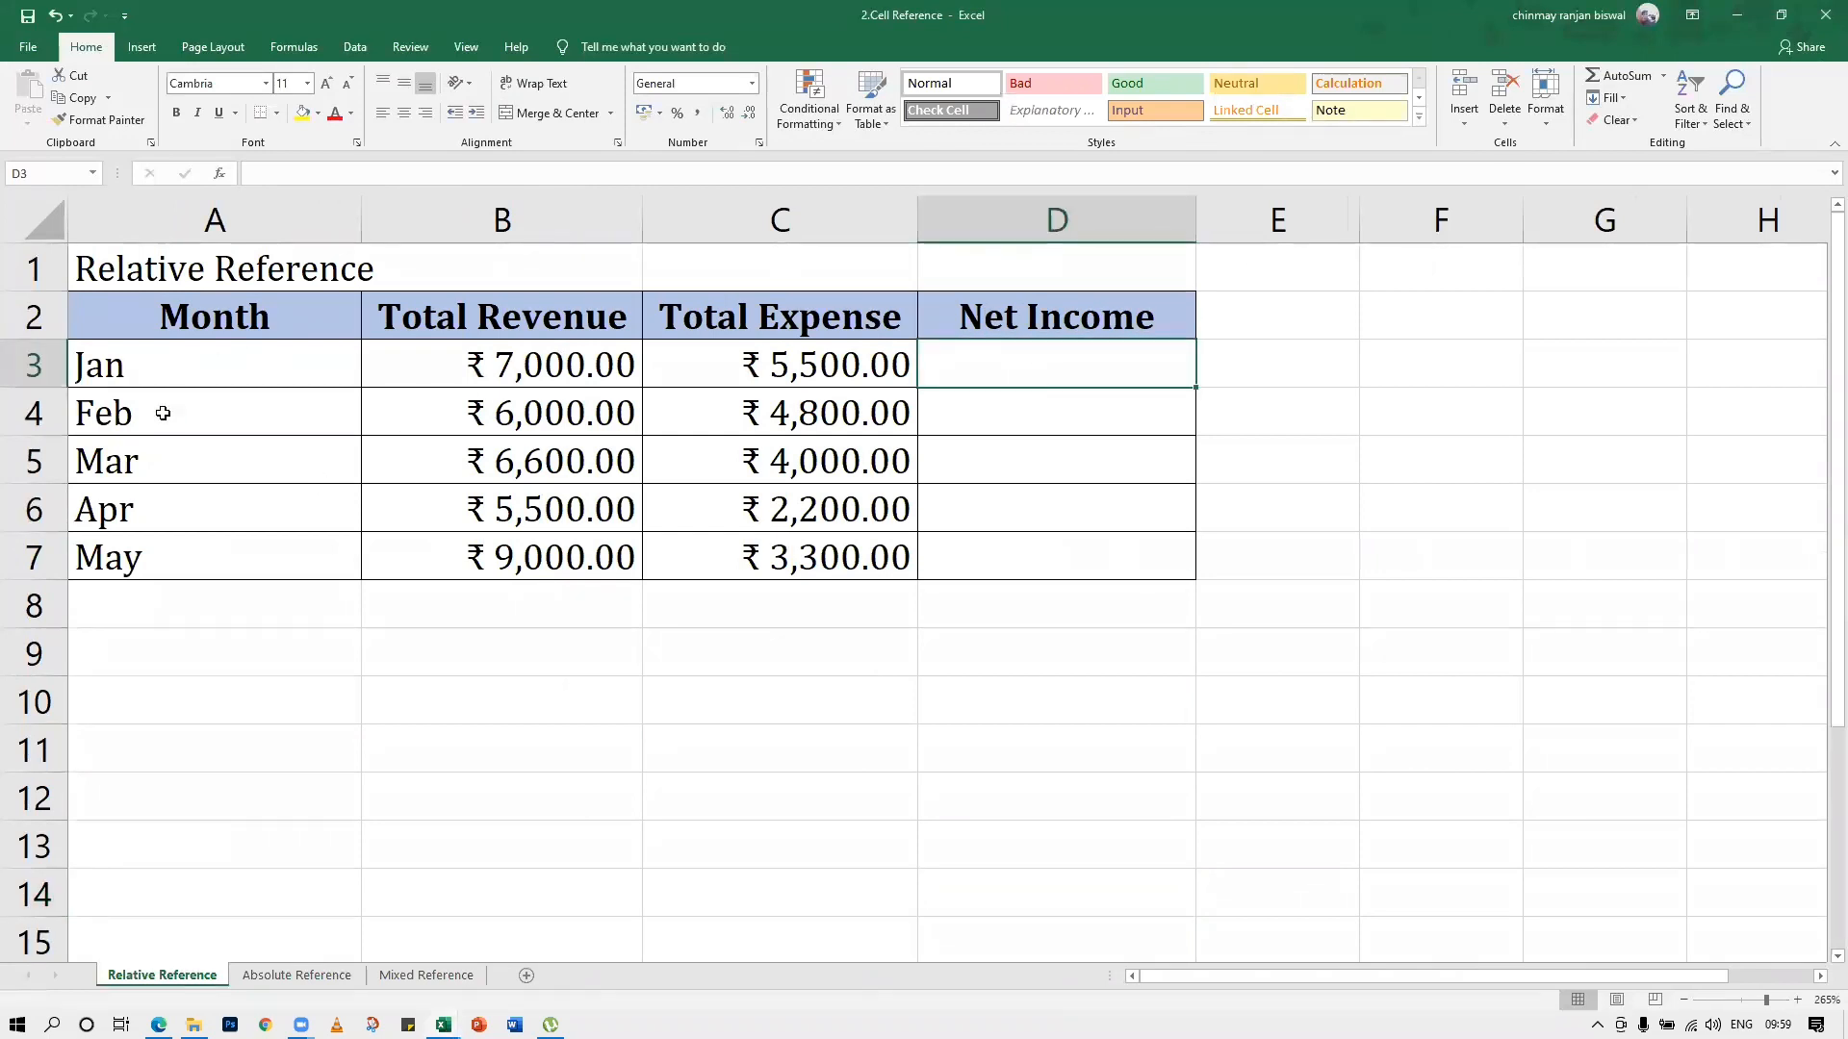
pyautogui.click(149, 373)
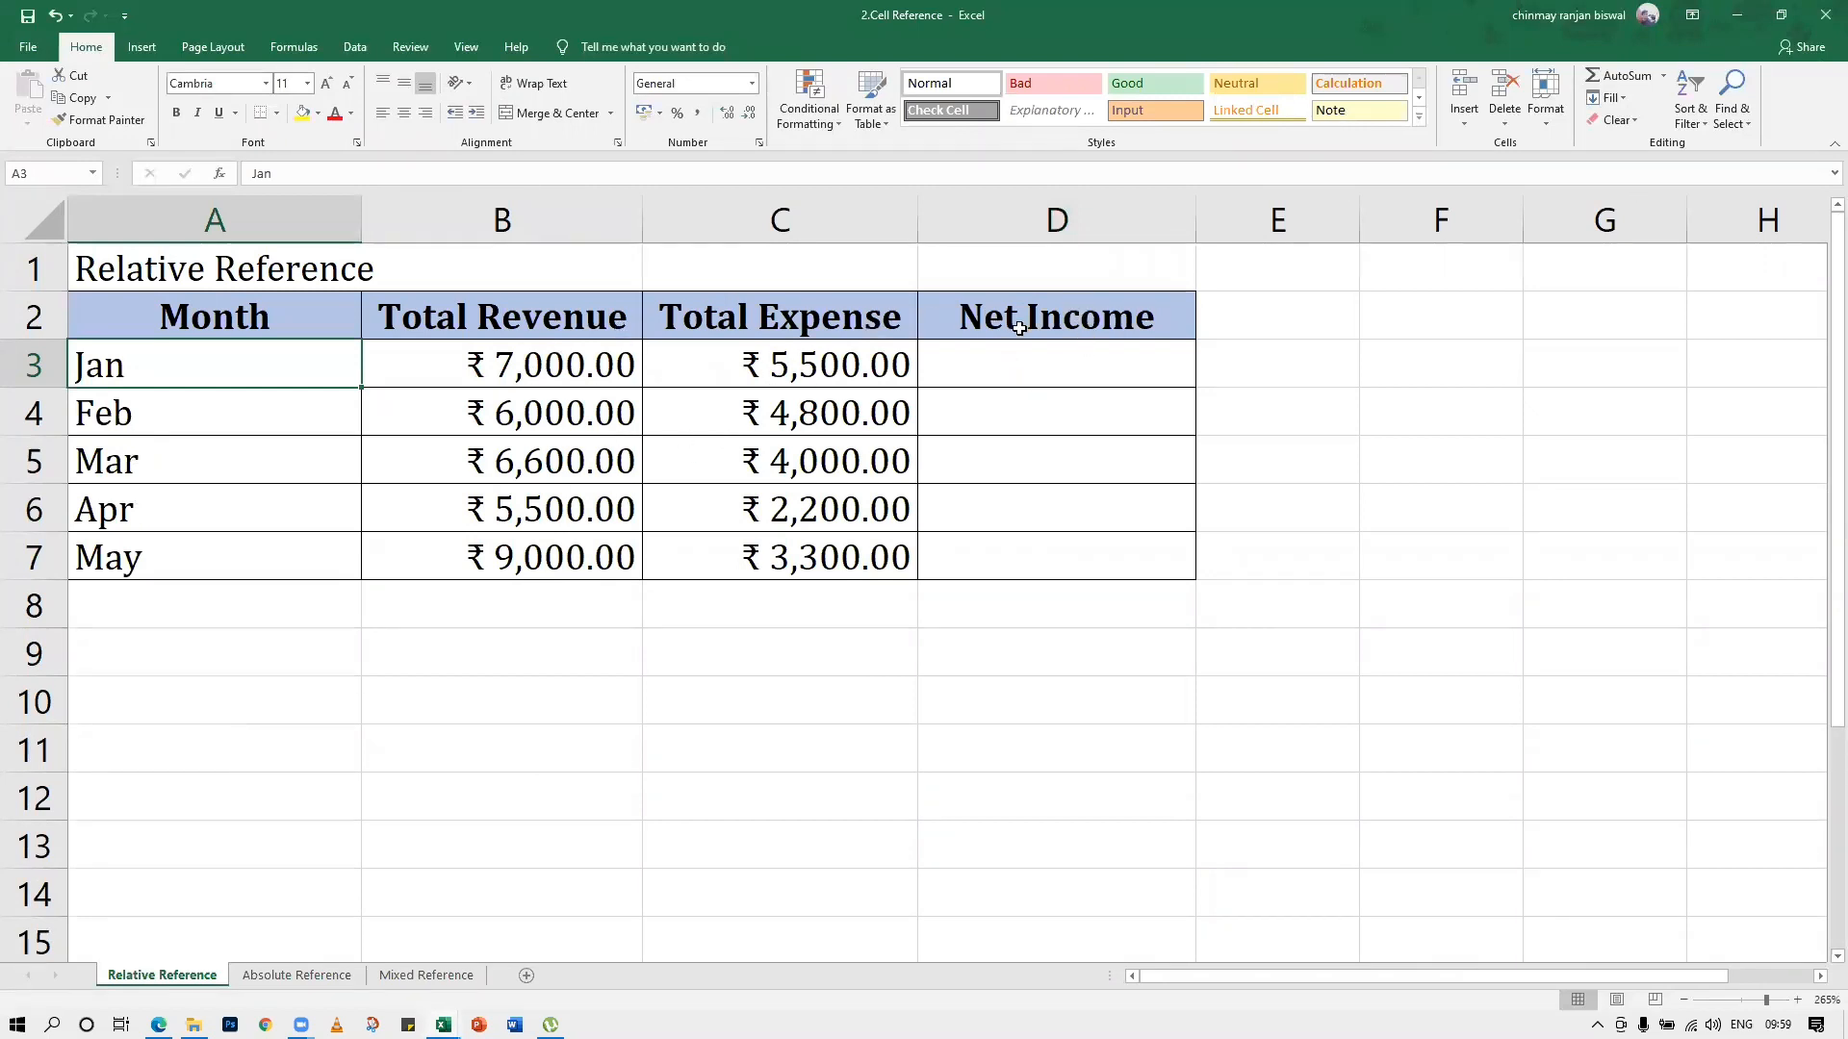
pyautogui.click(1115, 361)
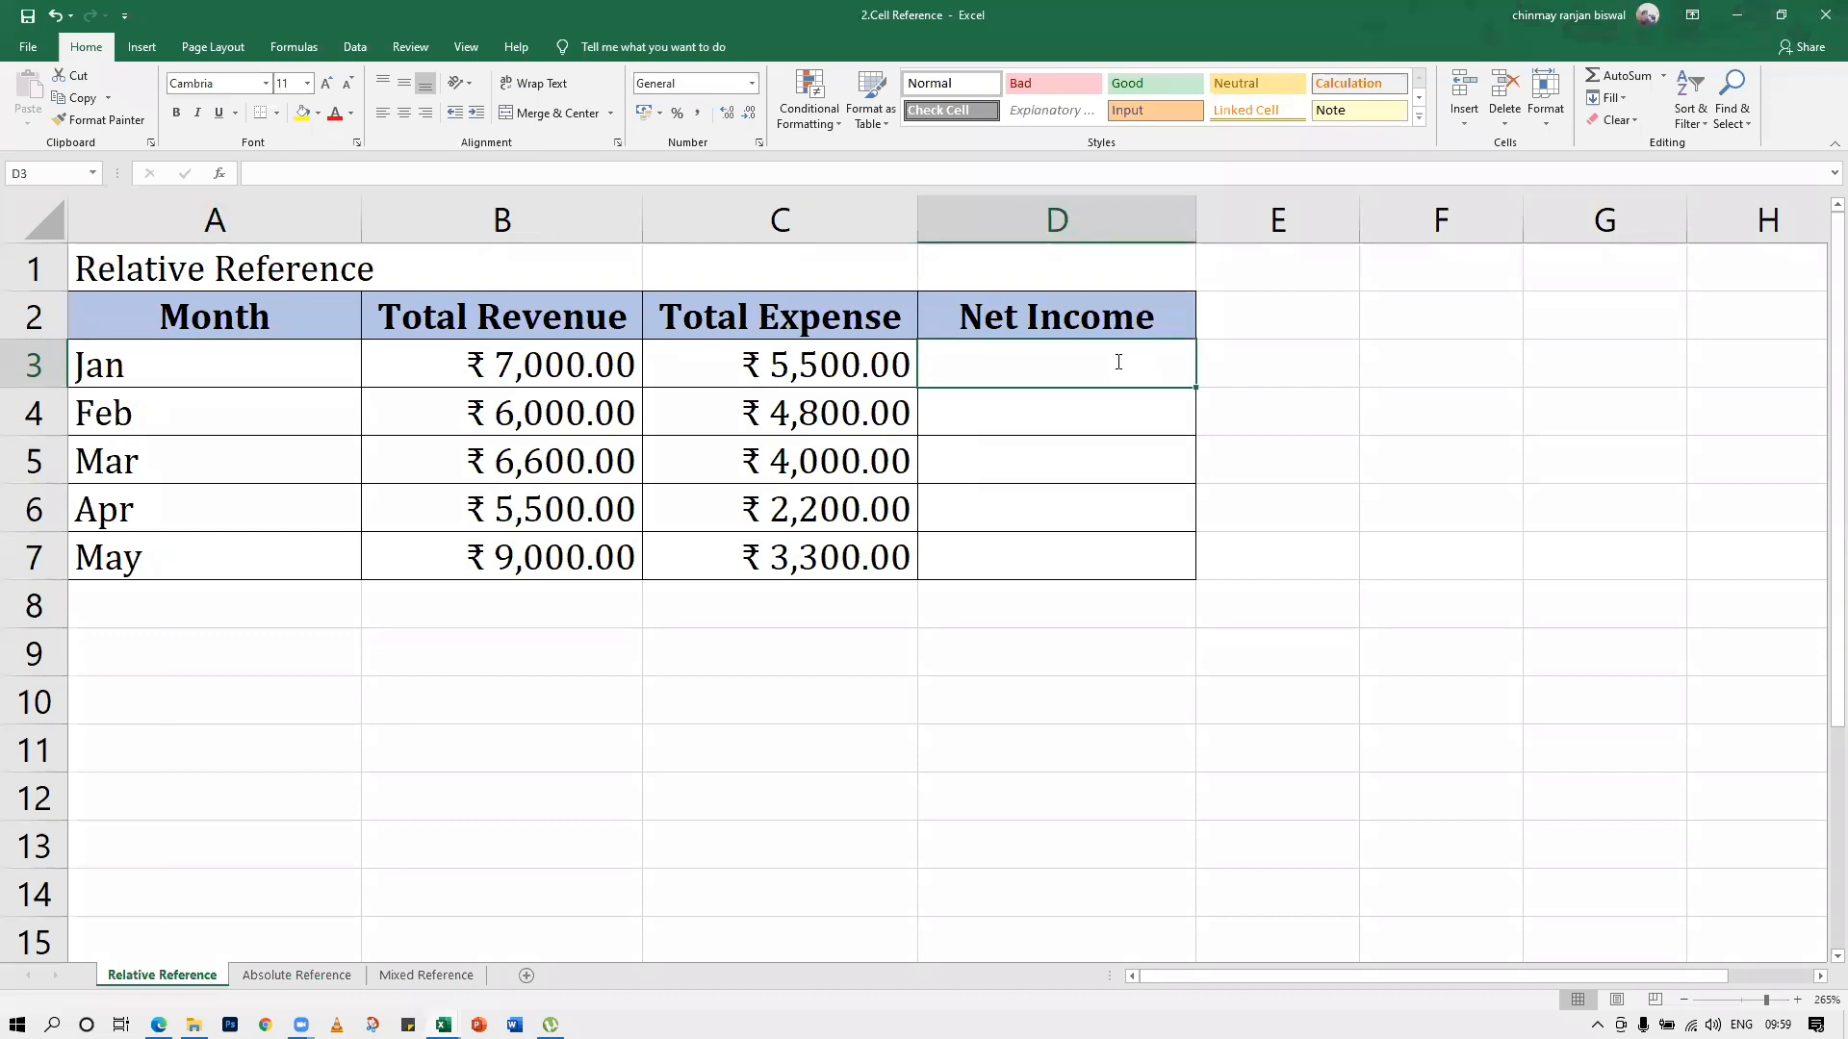
pyautogui.write('=')
pyautogui.click(420, 364)
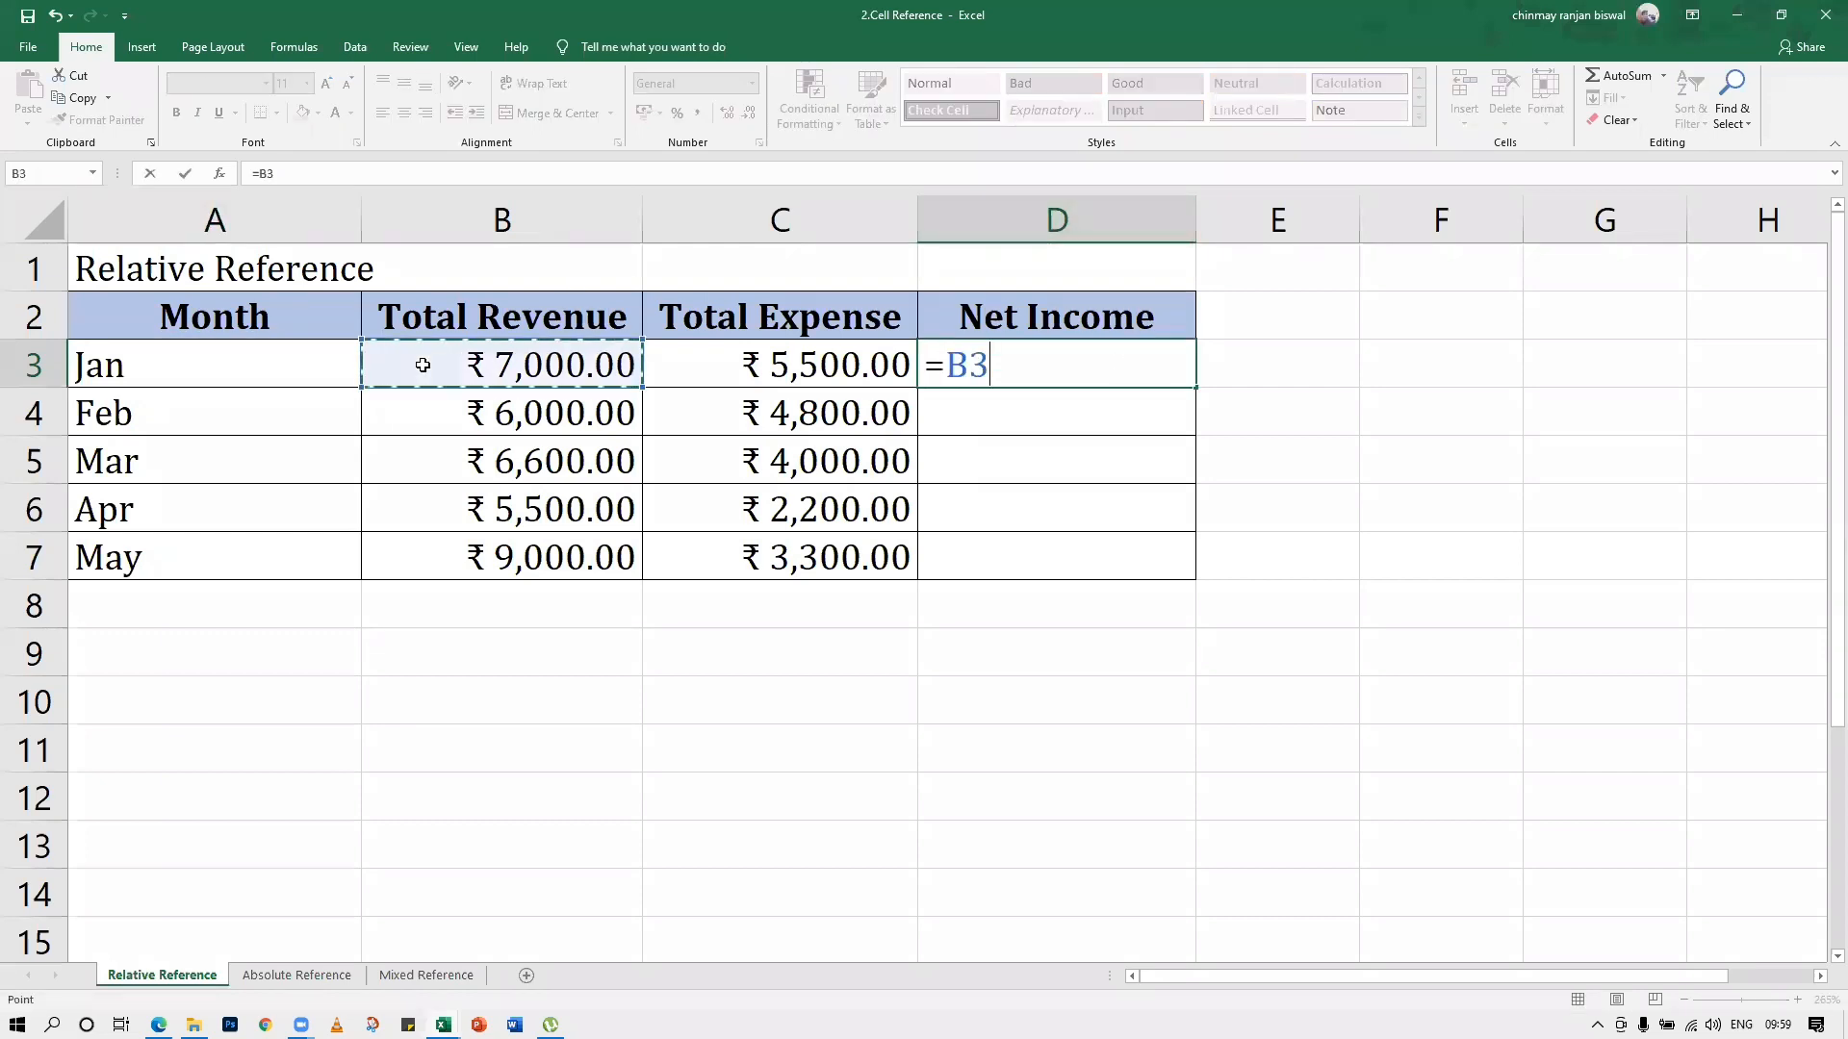
pyautogui.write('+')
pyautogui.click(779, 356)
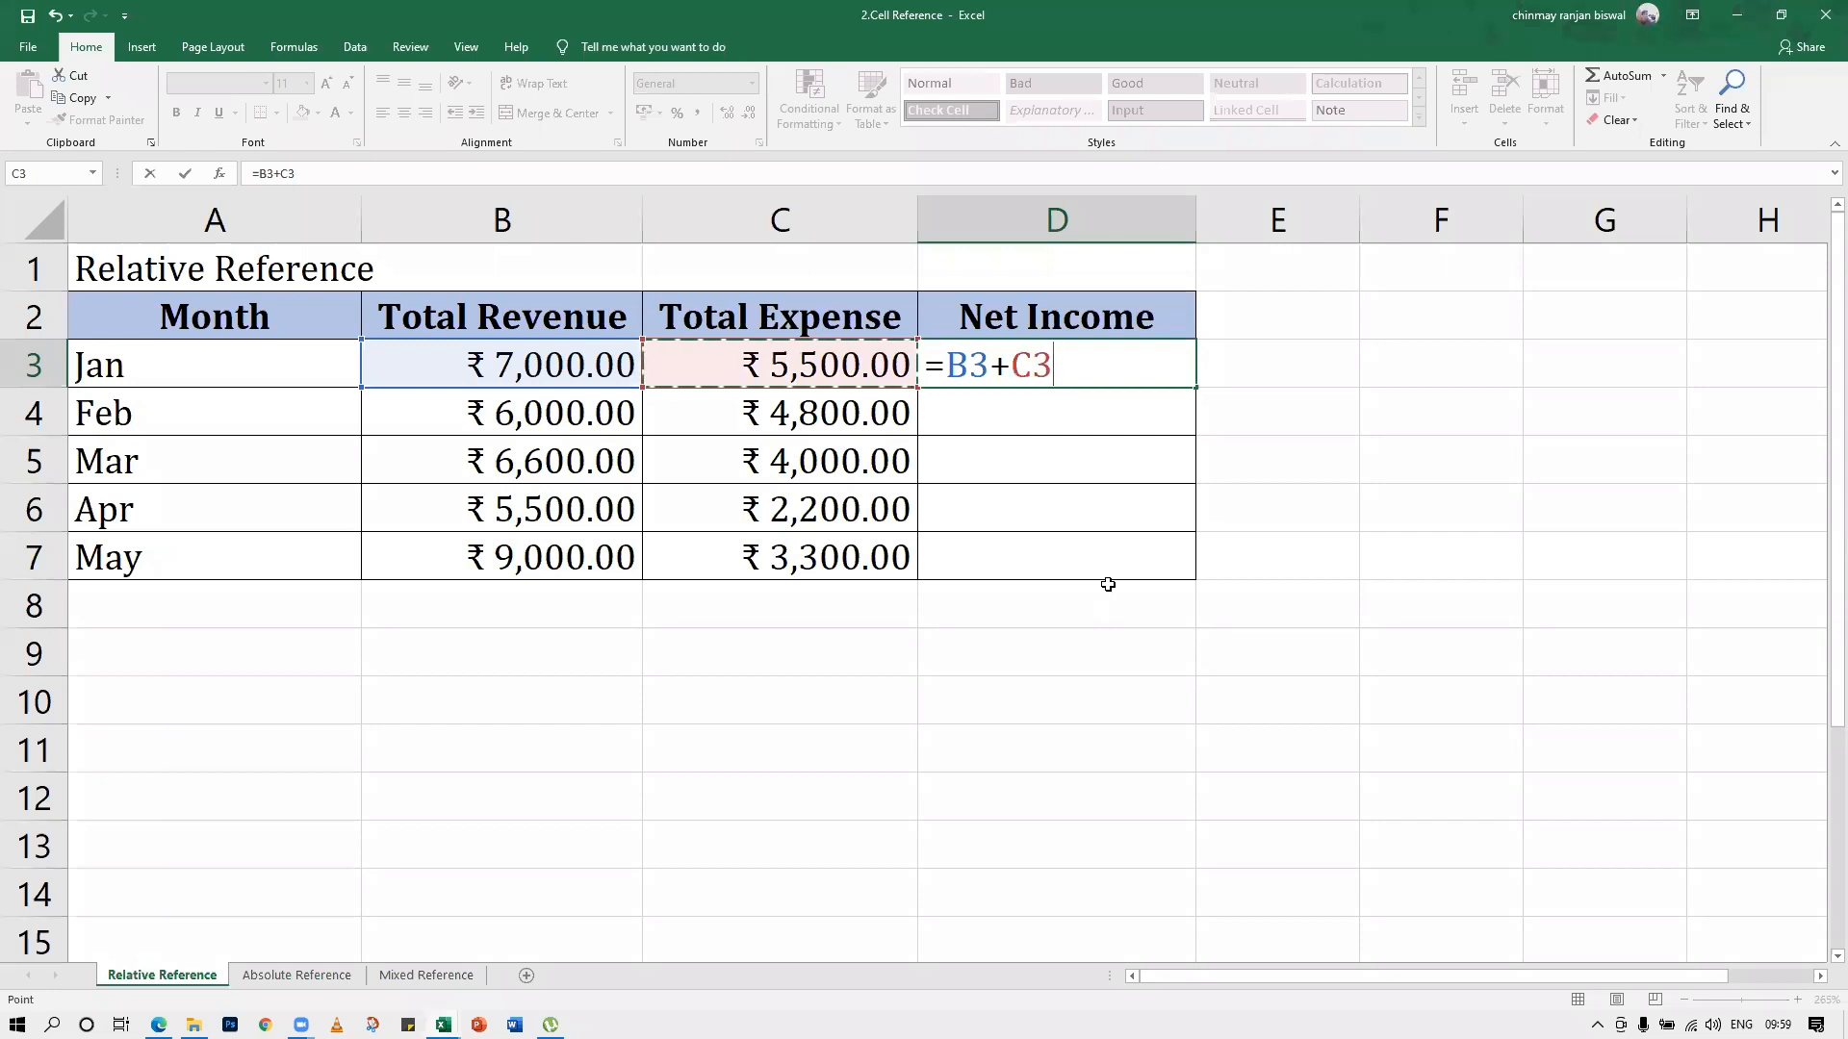
pyautogui.press('Return')
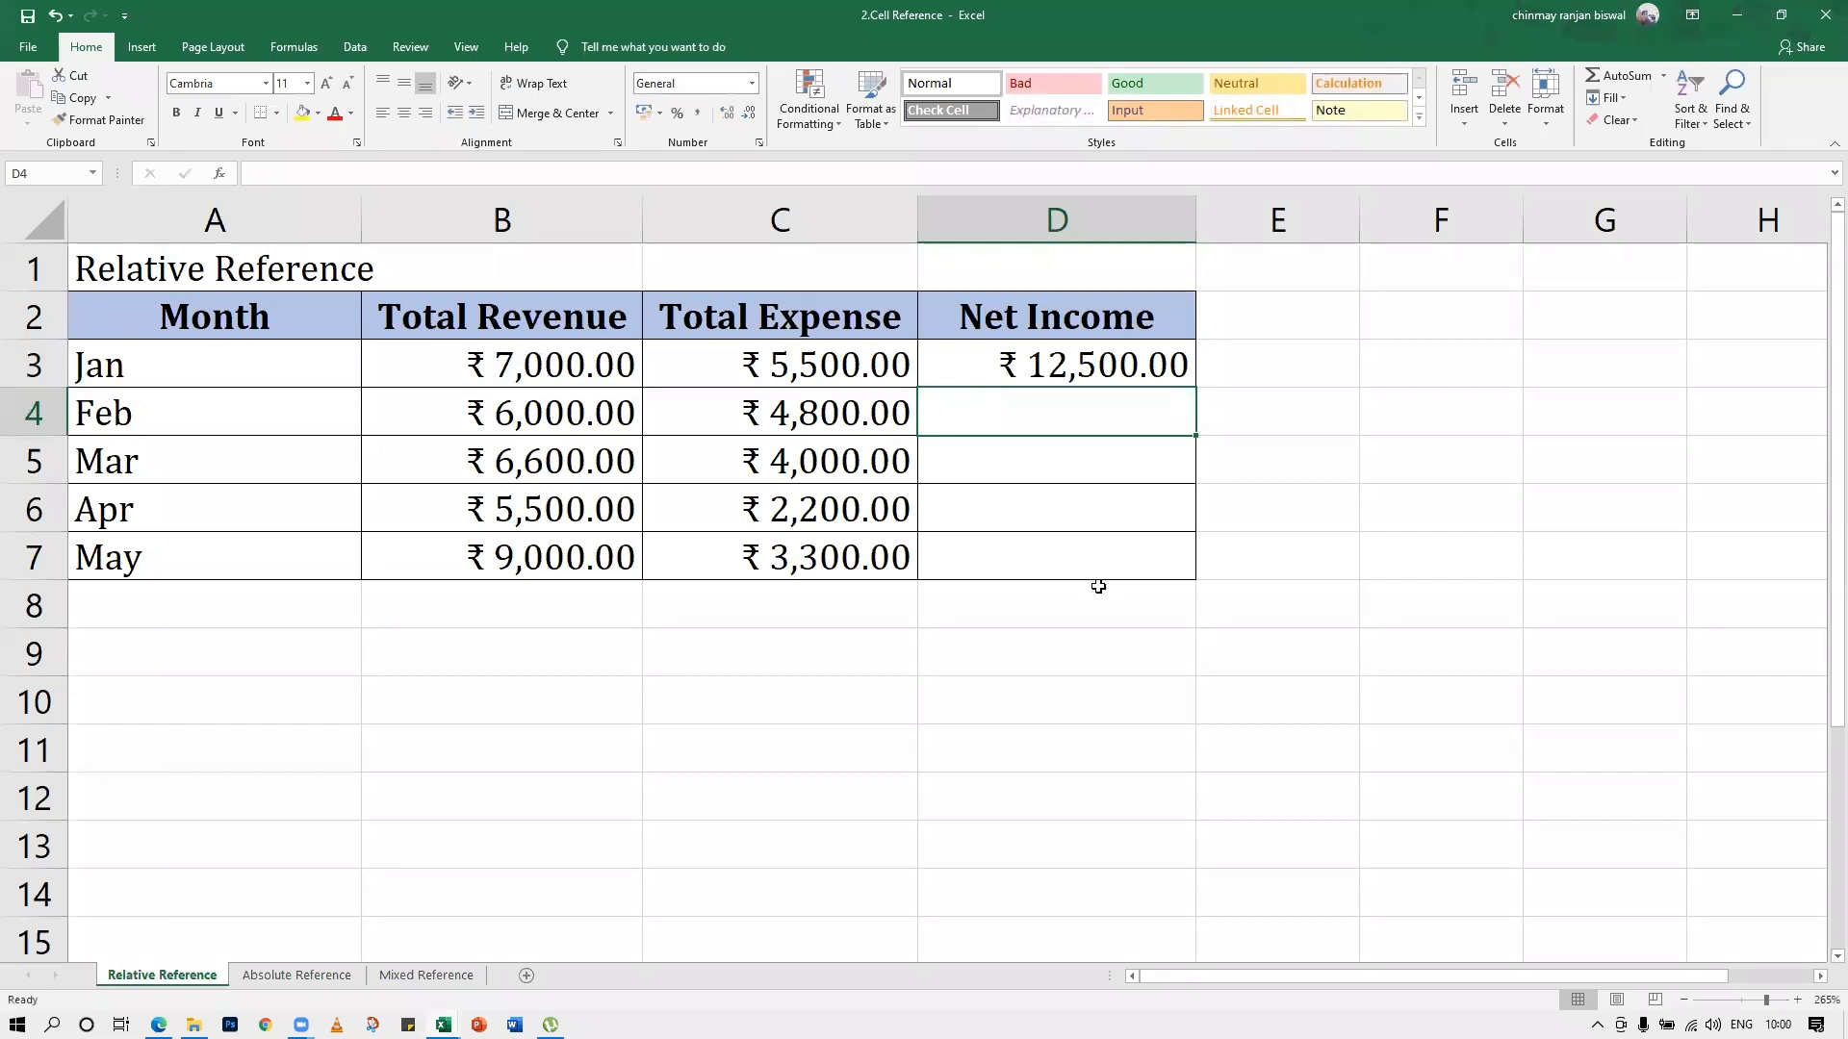
# Examine the January Net Income formula and the Total Revenue and Total Expense cells of the months from February to May
pyautogui.click(1020, 348)
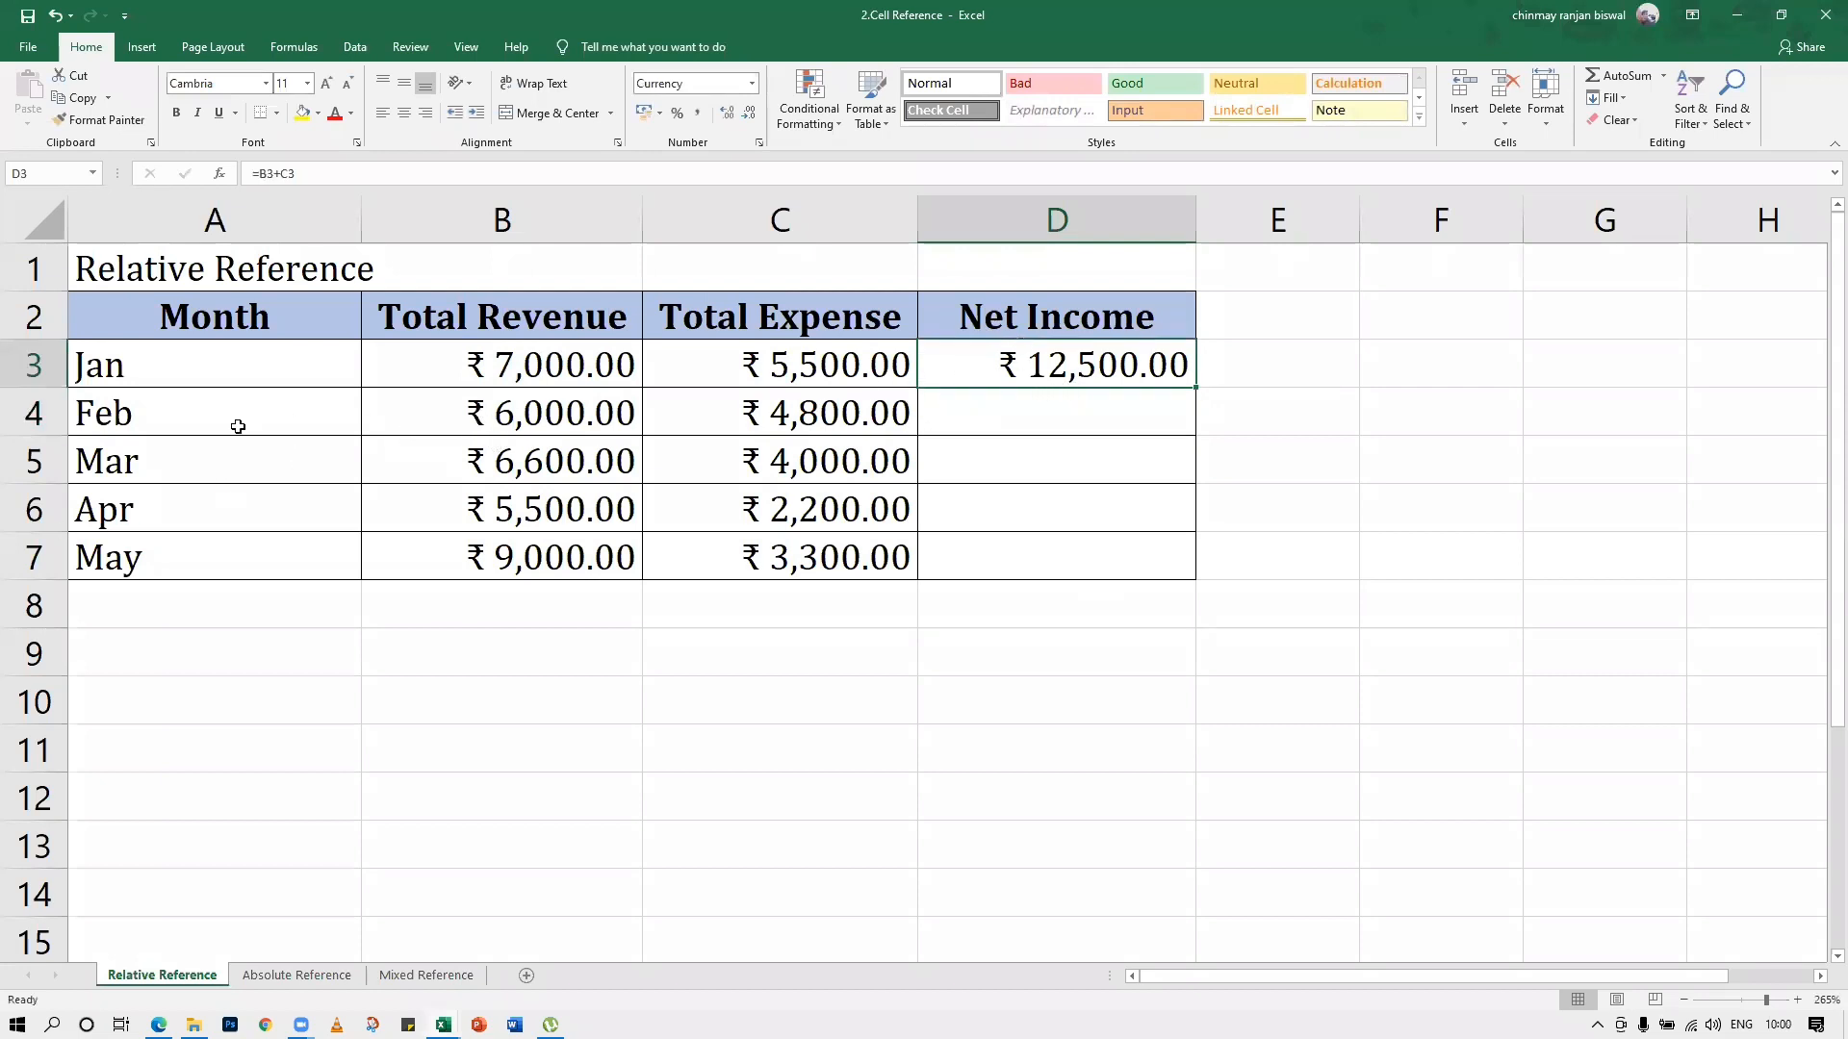
pyautogui.click(609, 417)
pyautogui.click(673, 417)
pyautogui.click(513, 474)
pyautogui.click(685, 477)
pyautogui.click(561, 510)
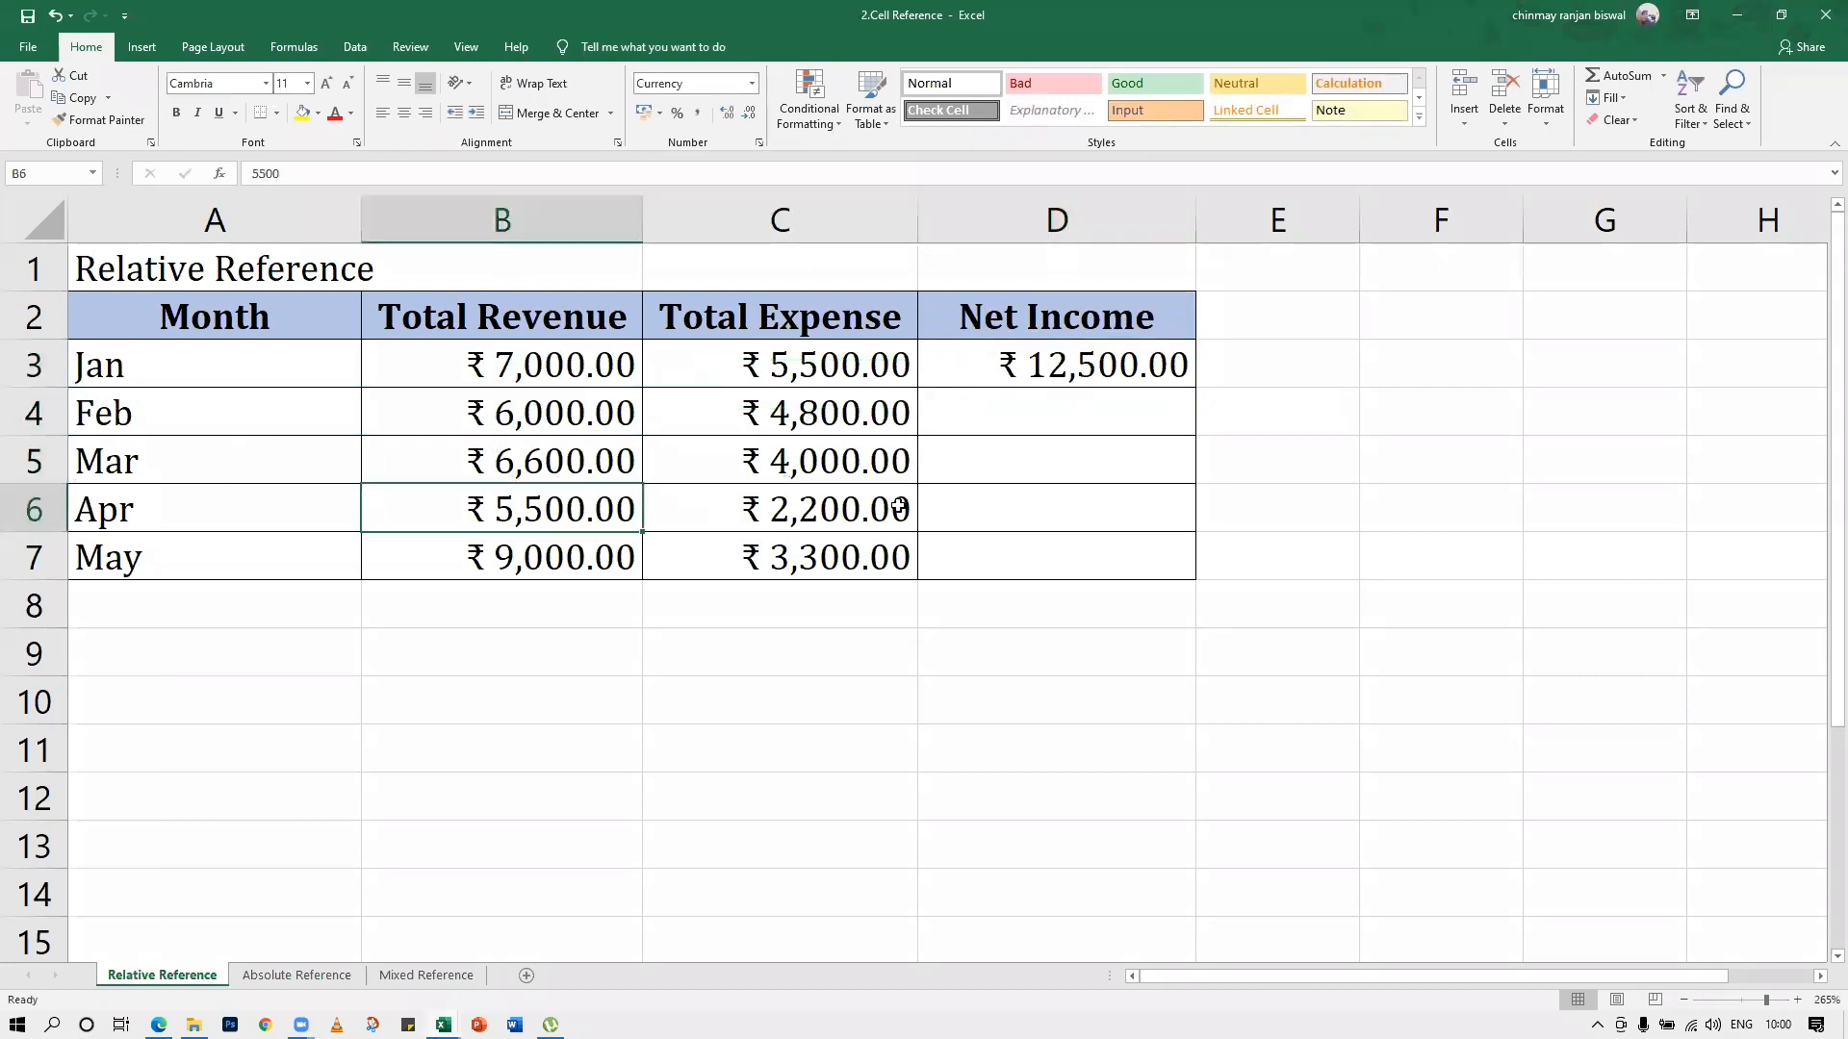
pyautogui.click(693, 509)
pyautogui.click(637, 554)
pyautogui.click(1076, 422)
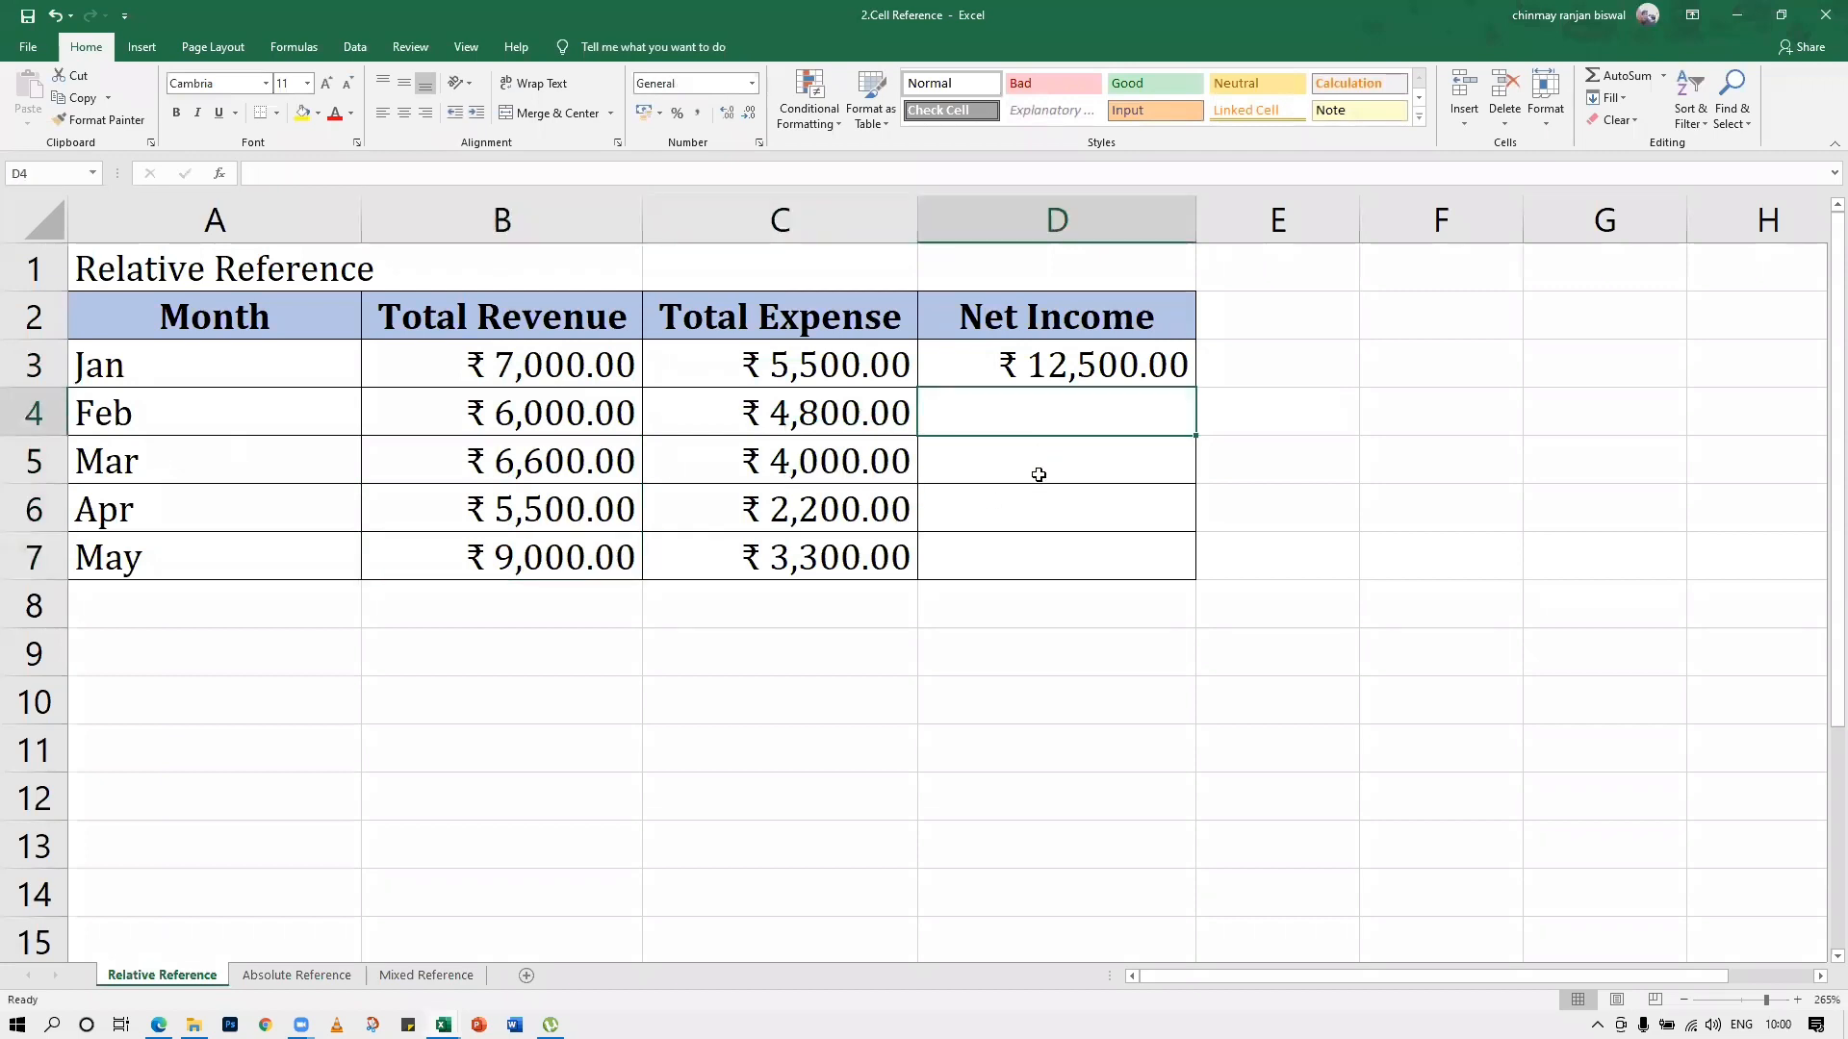
# Fill the Net Income formula from D3 down through D7 for the remaining months
pyautogui.click(1093, 366)
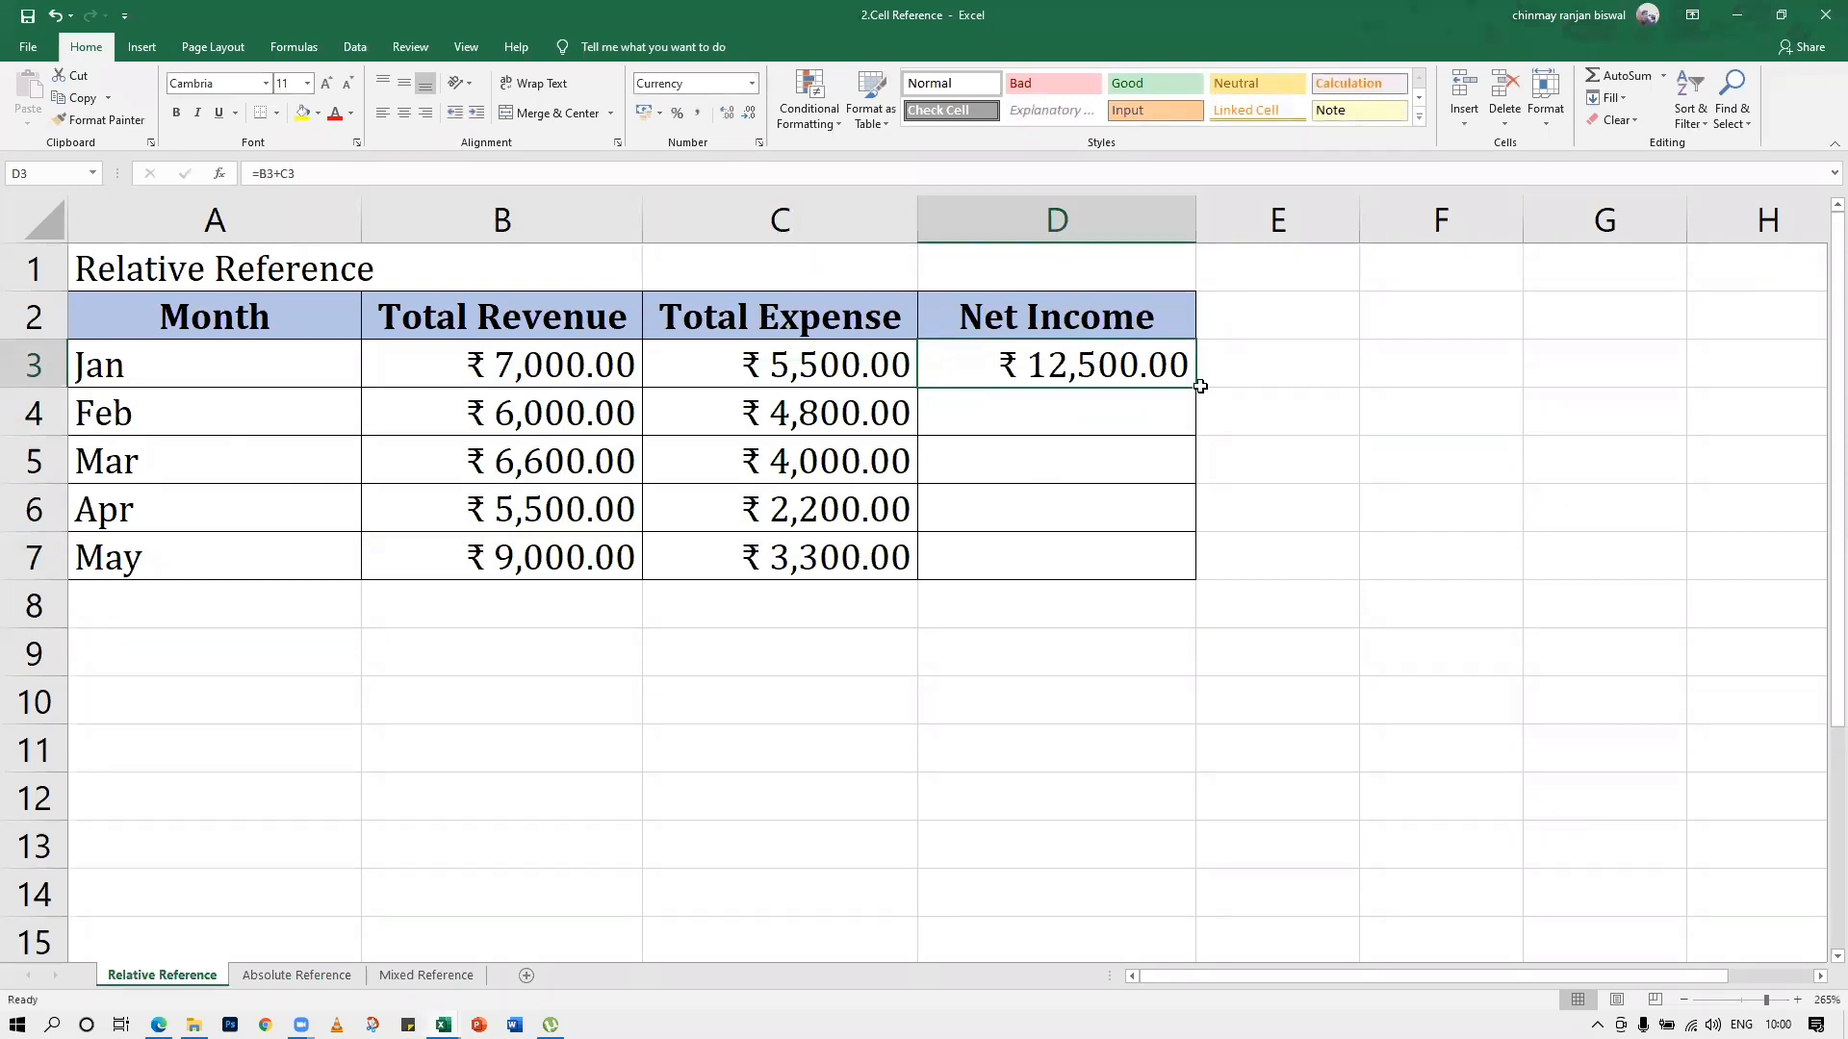
pyautogui.moveTo(1196, 388); pyautogui.dragTo(1196, 583)
pyautogui.click(1019, 685)
# Compare the Net Income formulas in D3, D4 and D5 with the revenue and expense cells each one references
pyautogui.click(1043, 363)
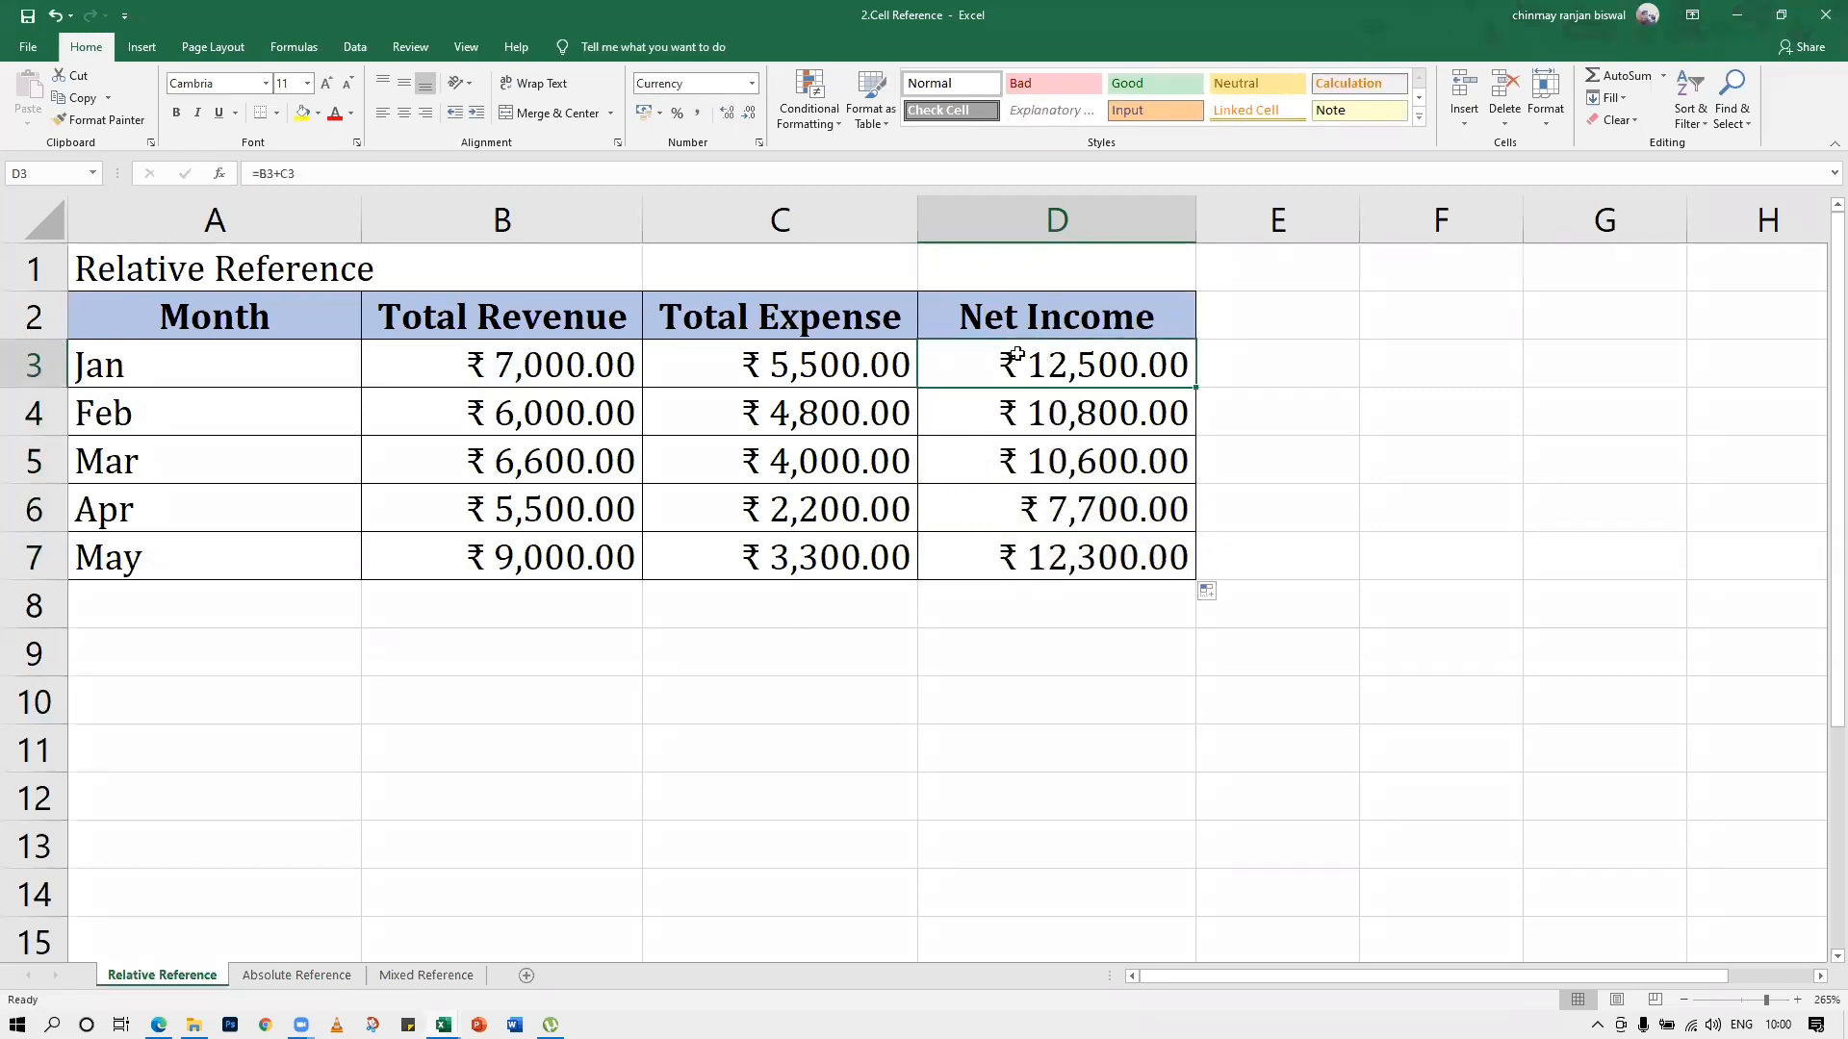
pyautogui.click(839, 361)
pyautogui.click(573, 361)
pyautogui.click(1047, 423)
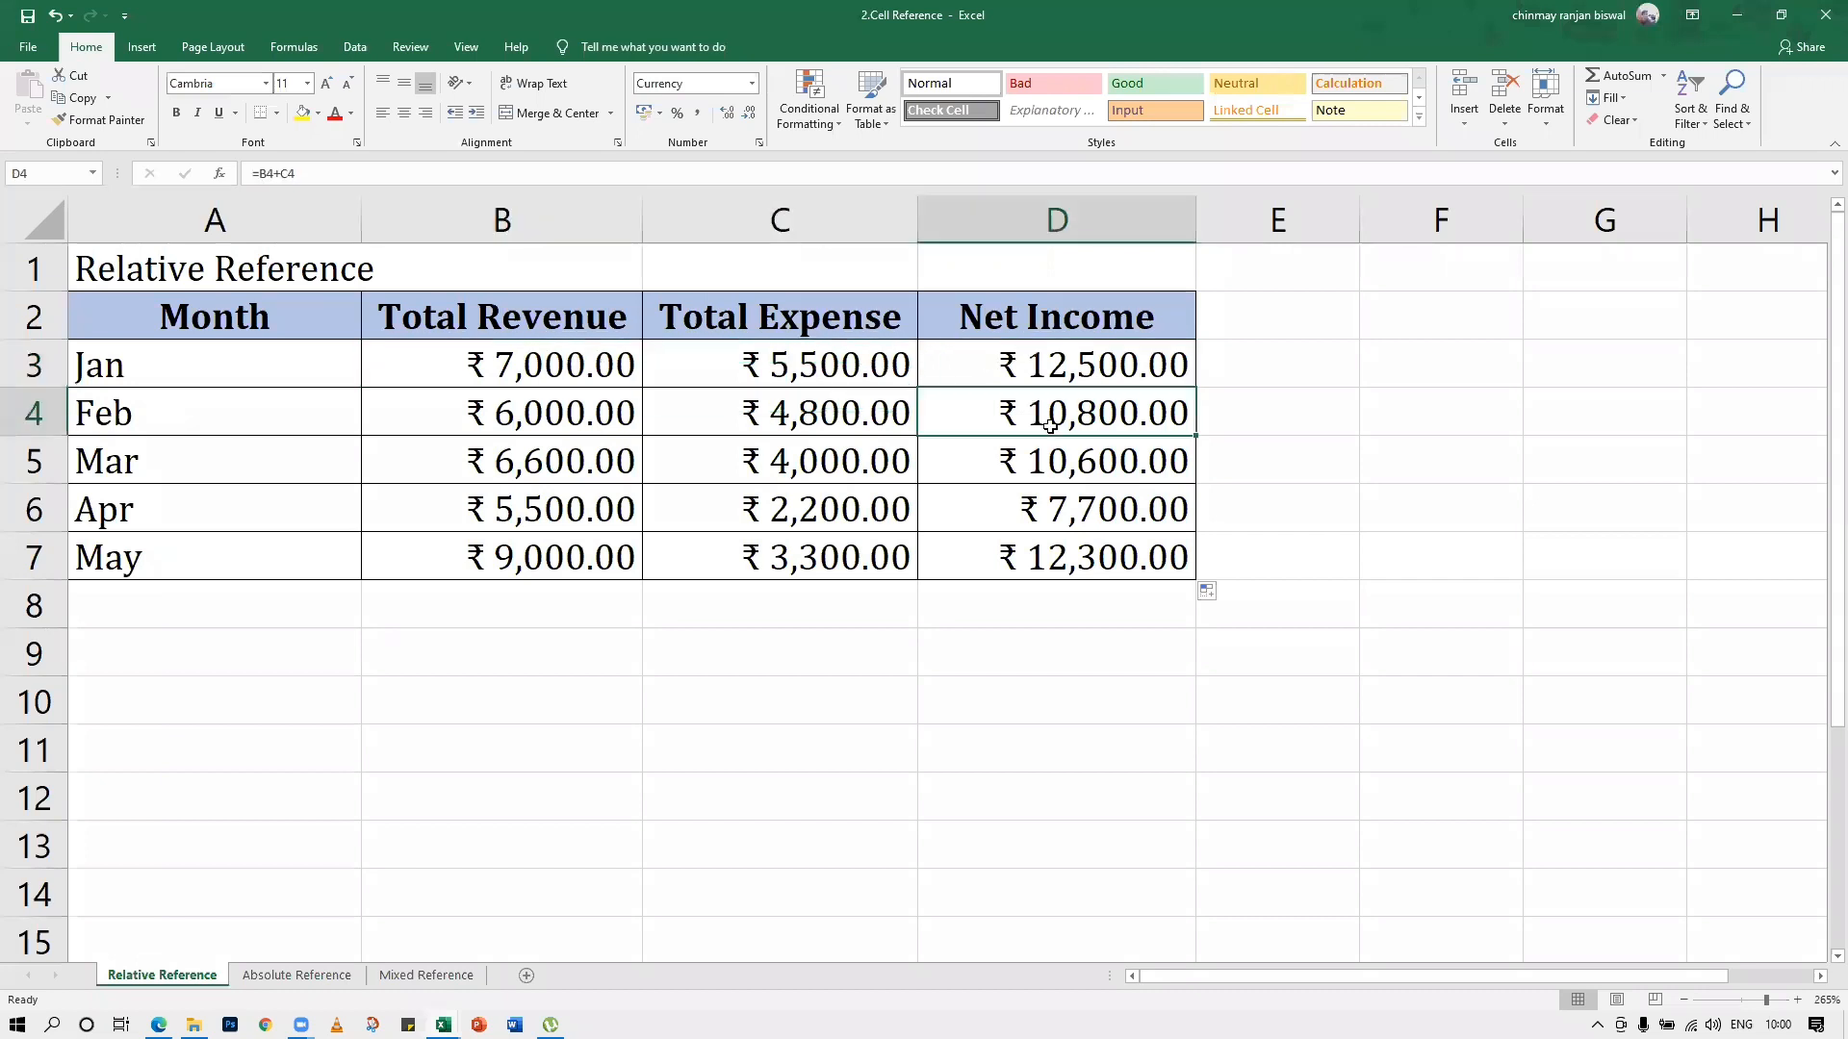
pyautogui.click(893, 413)
pyautogui.click(633, 417)
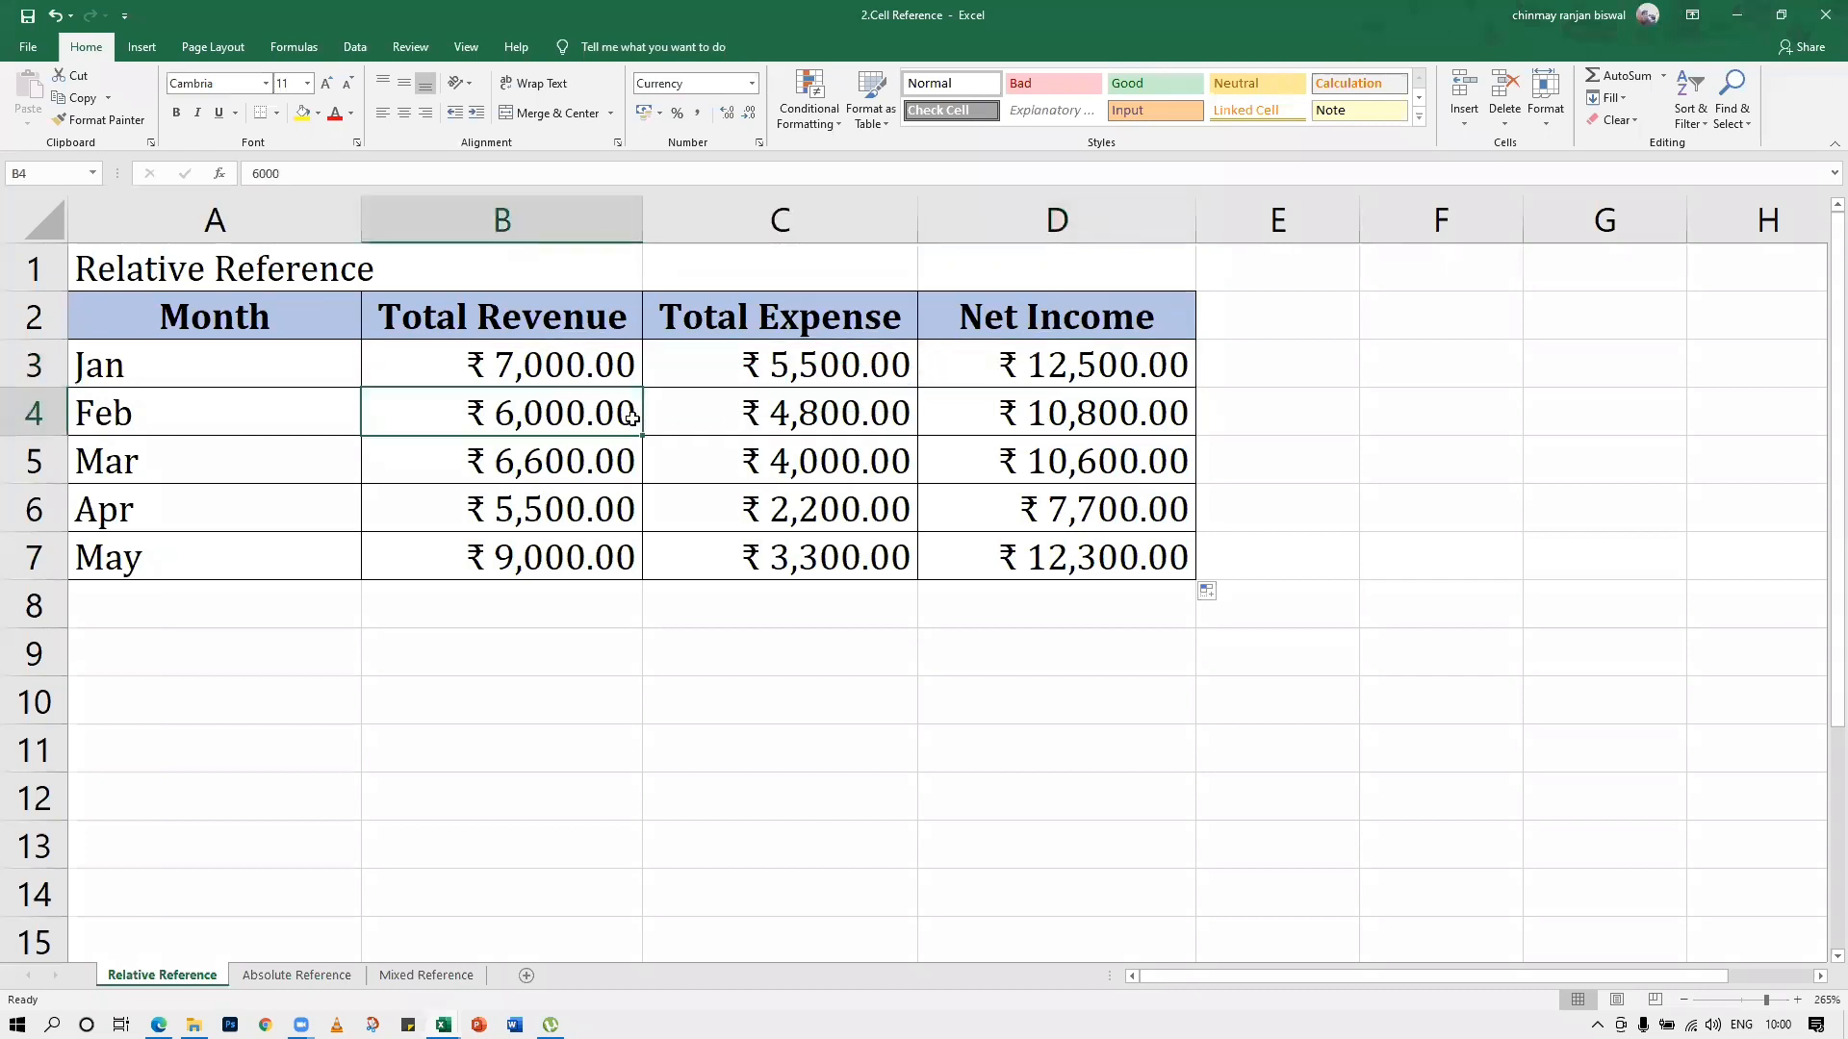
pyautogui.click(1044, 452)
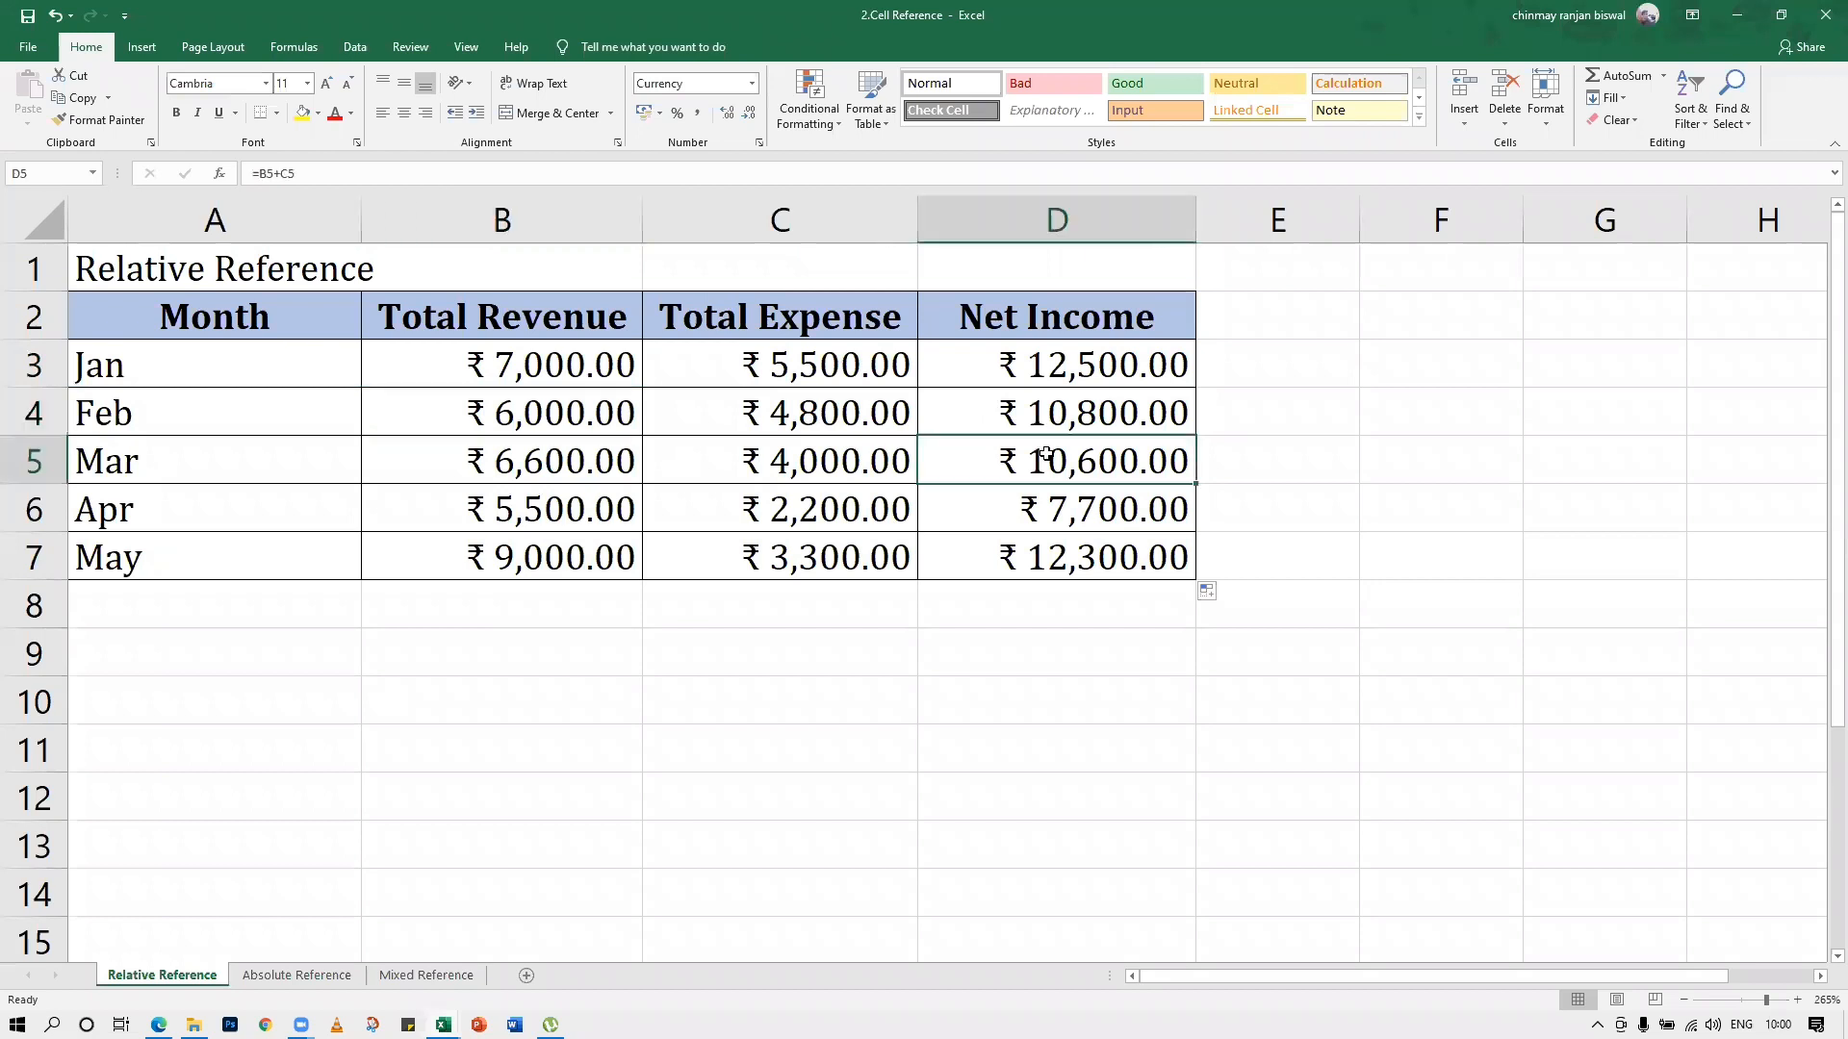
pyautogui.click(878, 453)
pyautogui.click(600, 465)
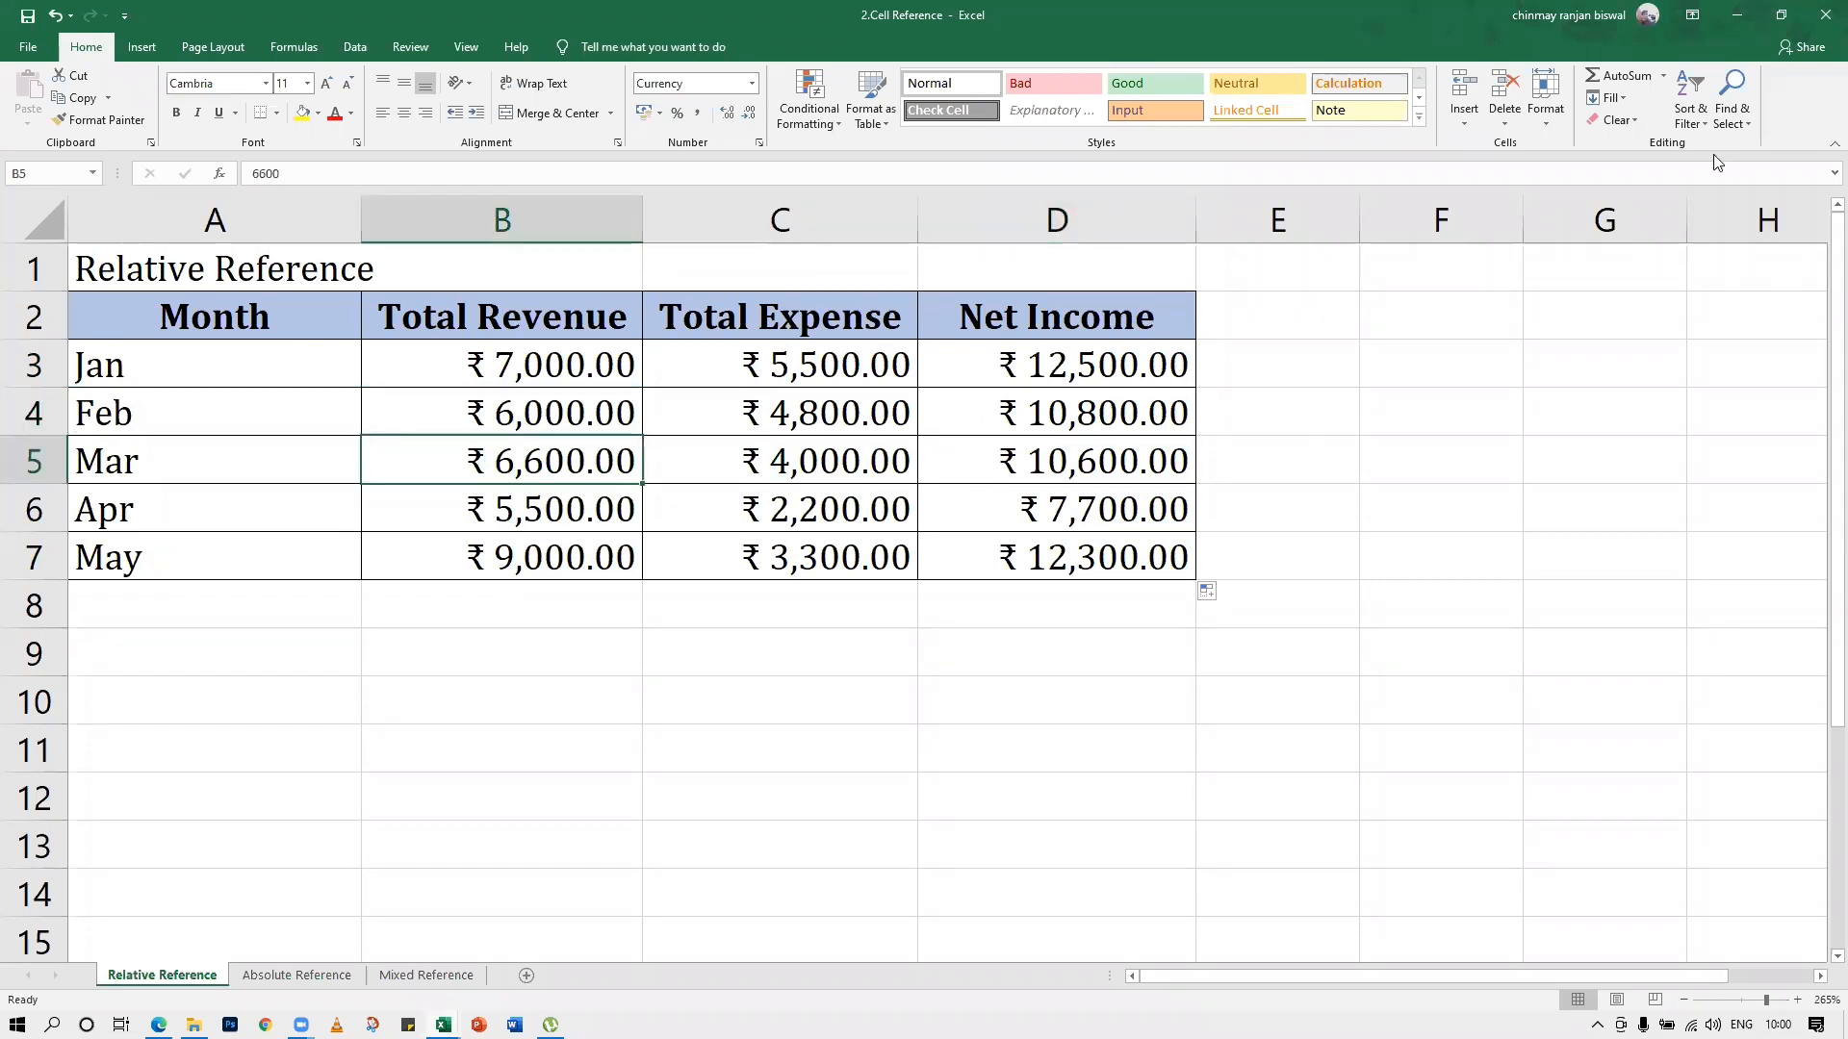
# Turn on Show Formulas to display the formulas in the whole Net Income column instead of their results
pyautogui.click(296, 48)
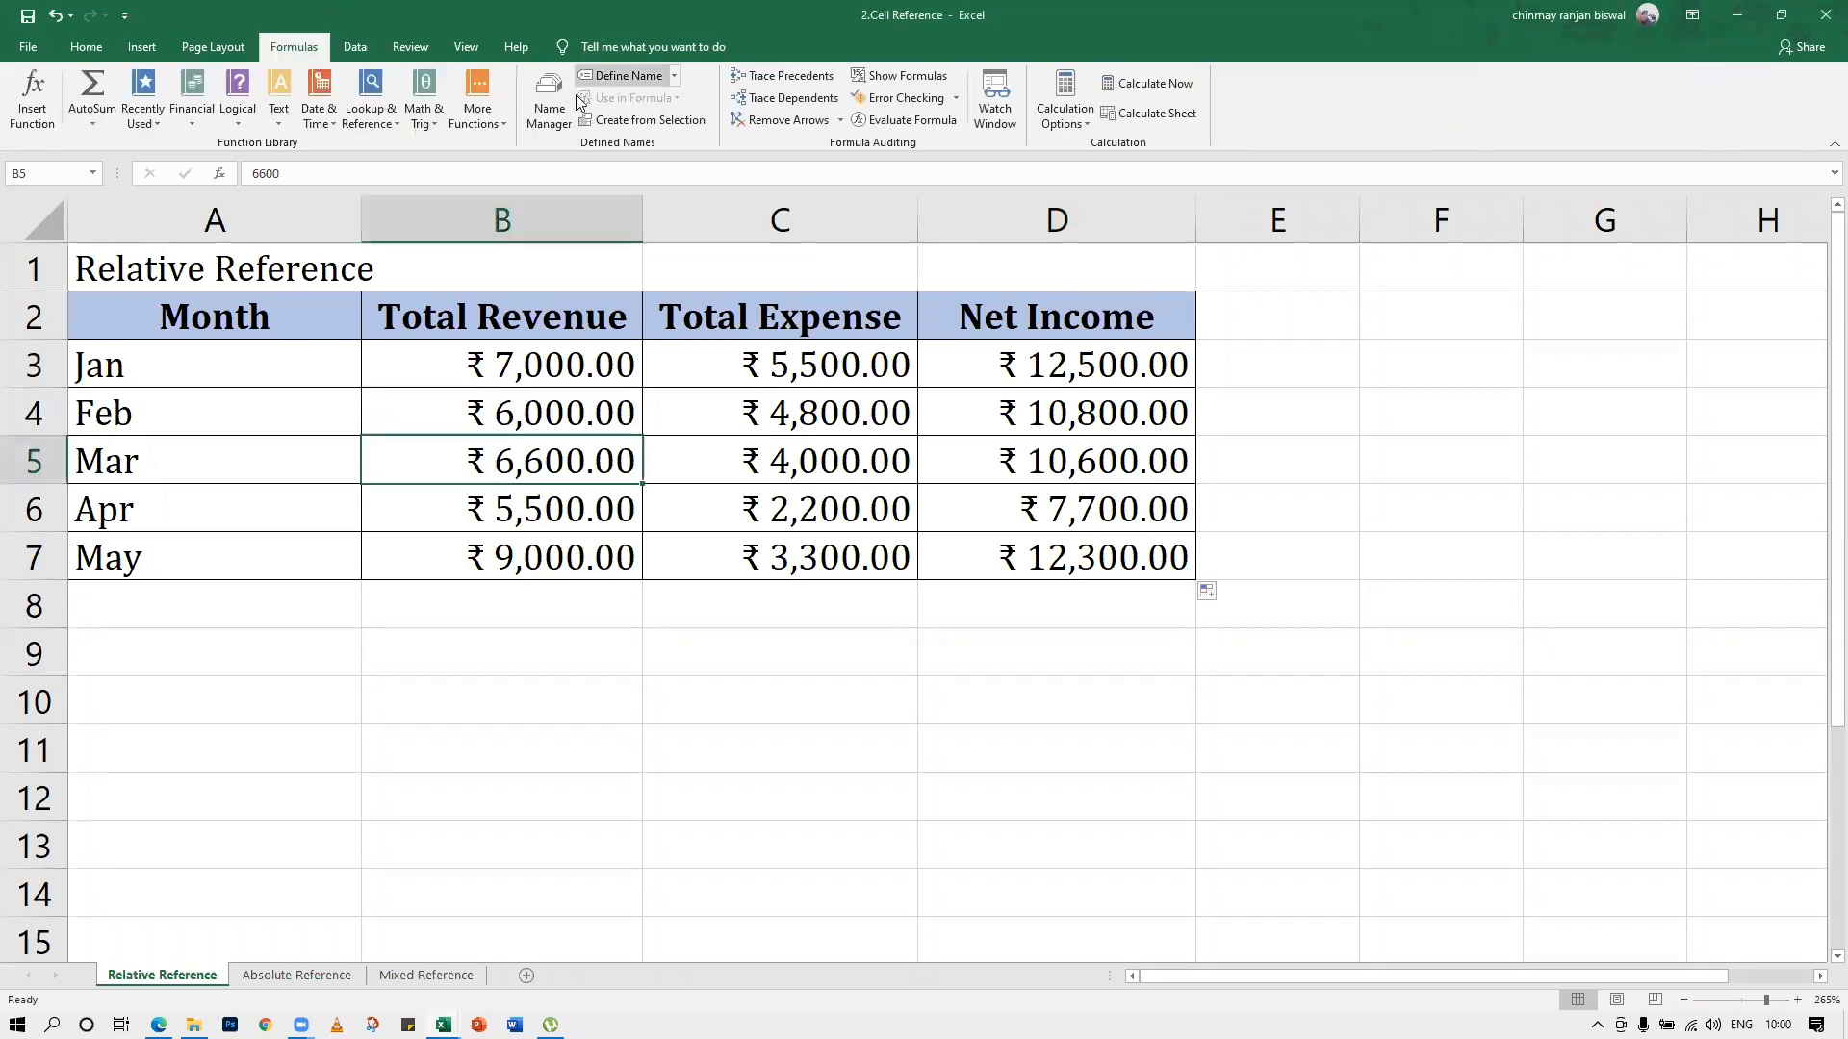
pyautogui.moveTo(897, 94); pyautogui.dragTo(1163, 208)
pyautogui.click(910, 80)
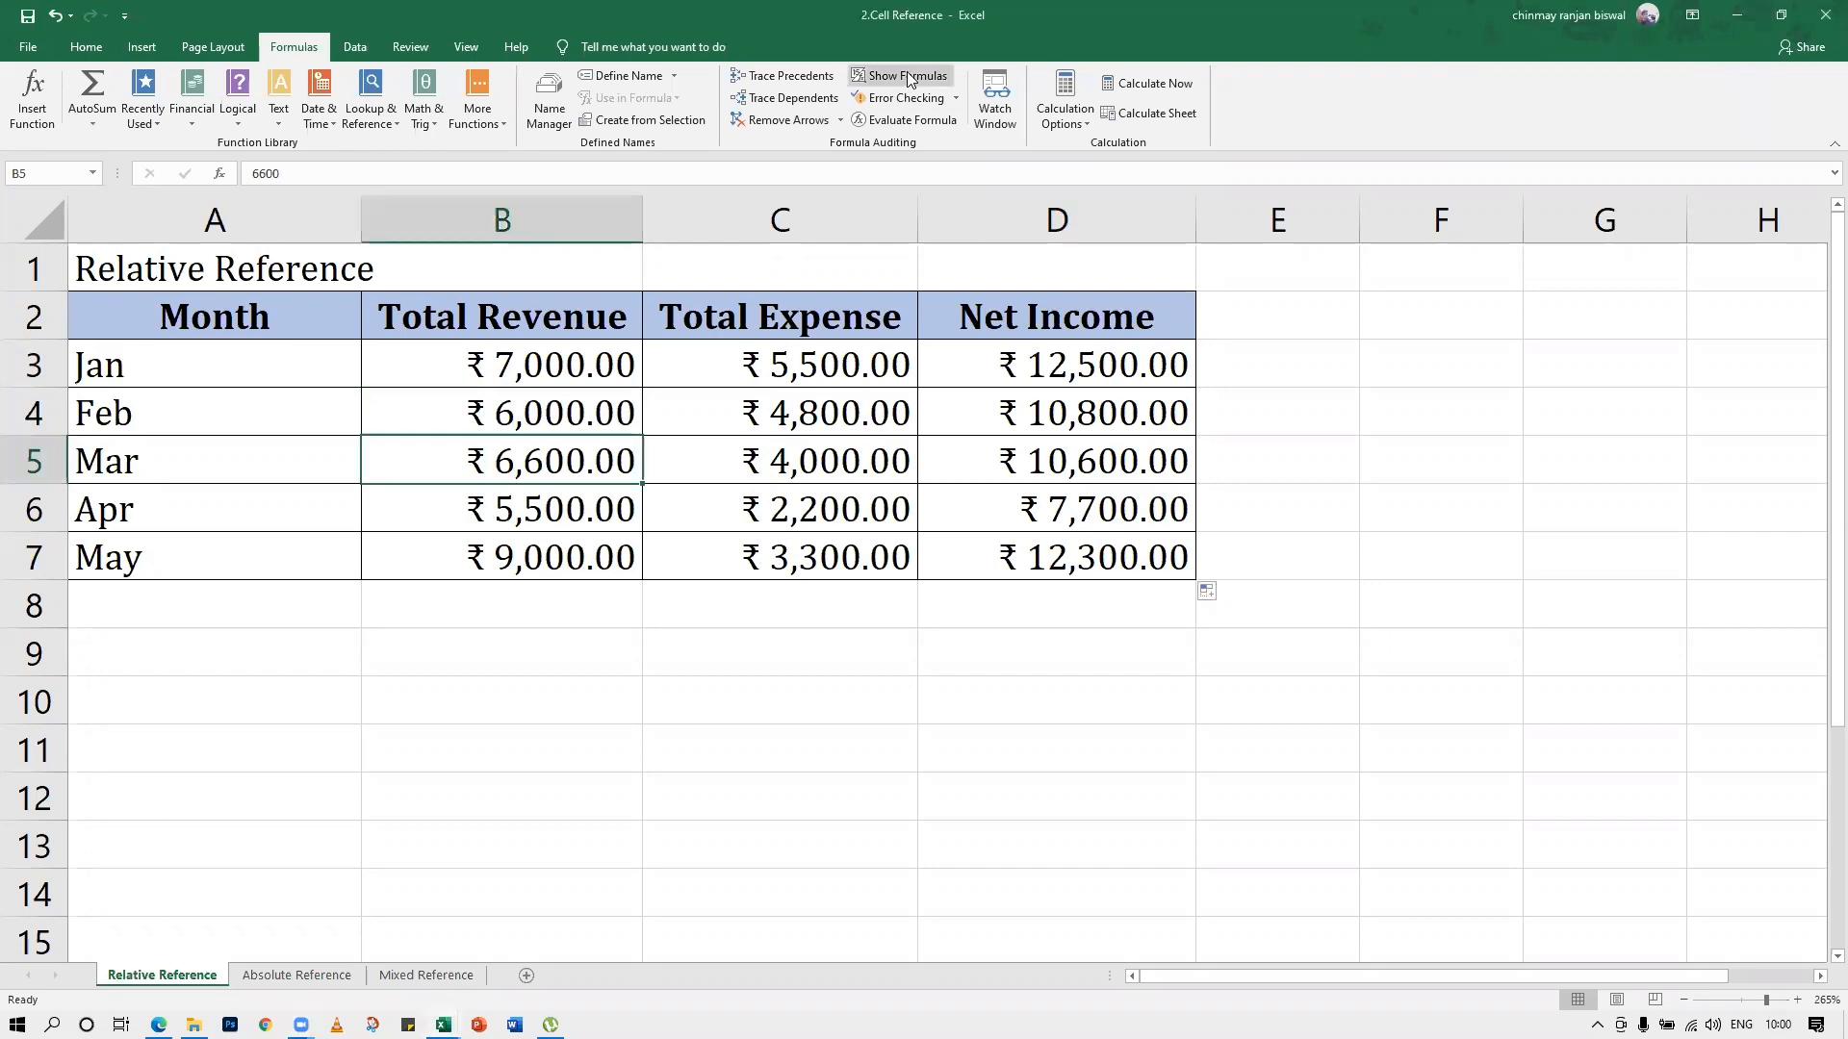
pyautogui.click(907, 76)
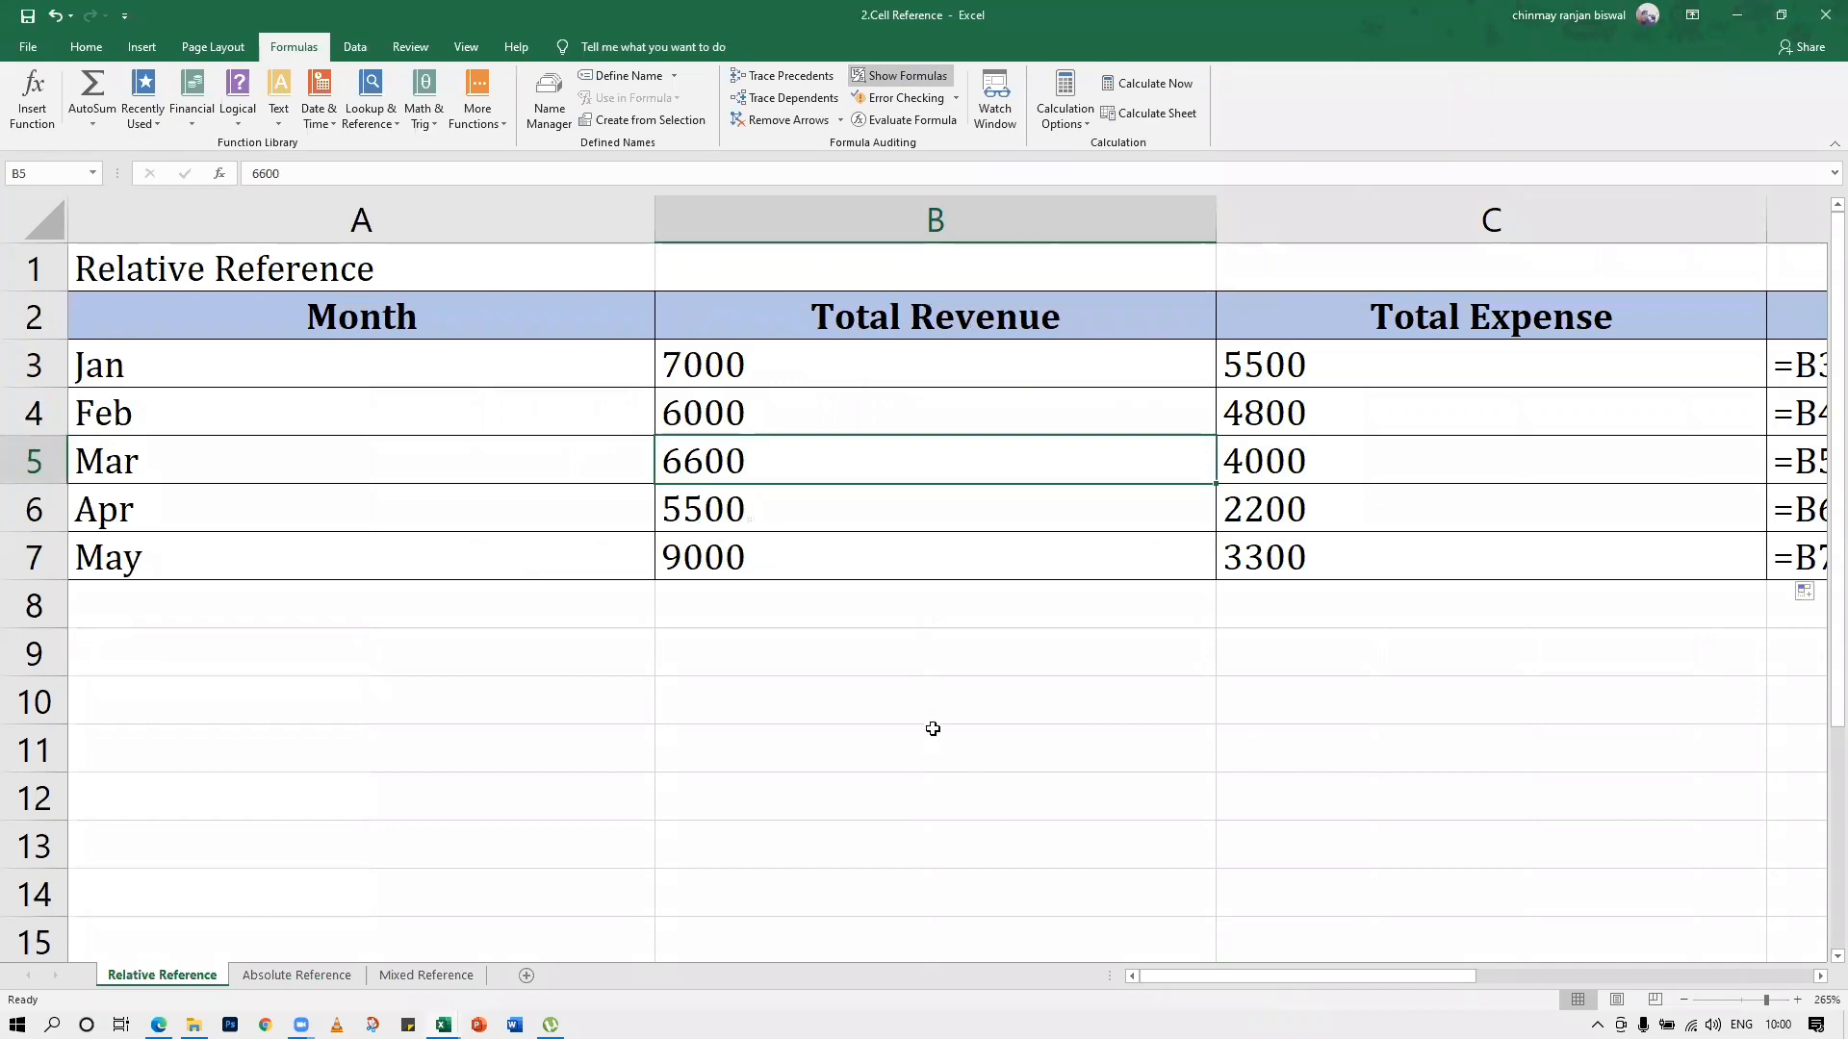
pyautogui.keyDown('ctrl'); pyautogui.scroll(-5, 932, 728); pyautogui.keyUp('ctrl')
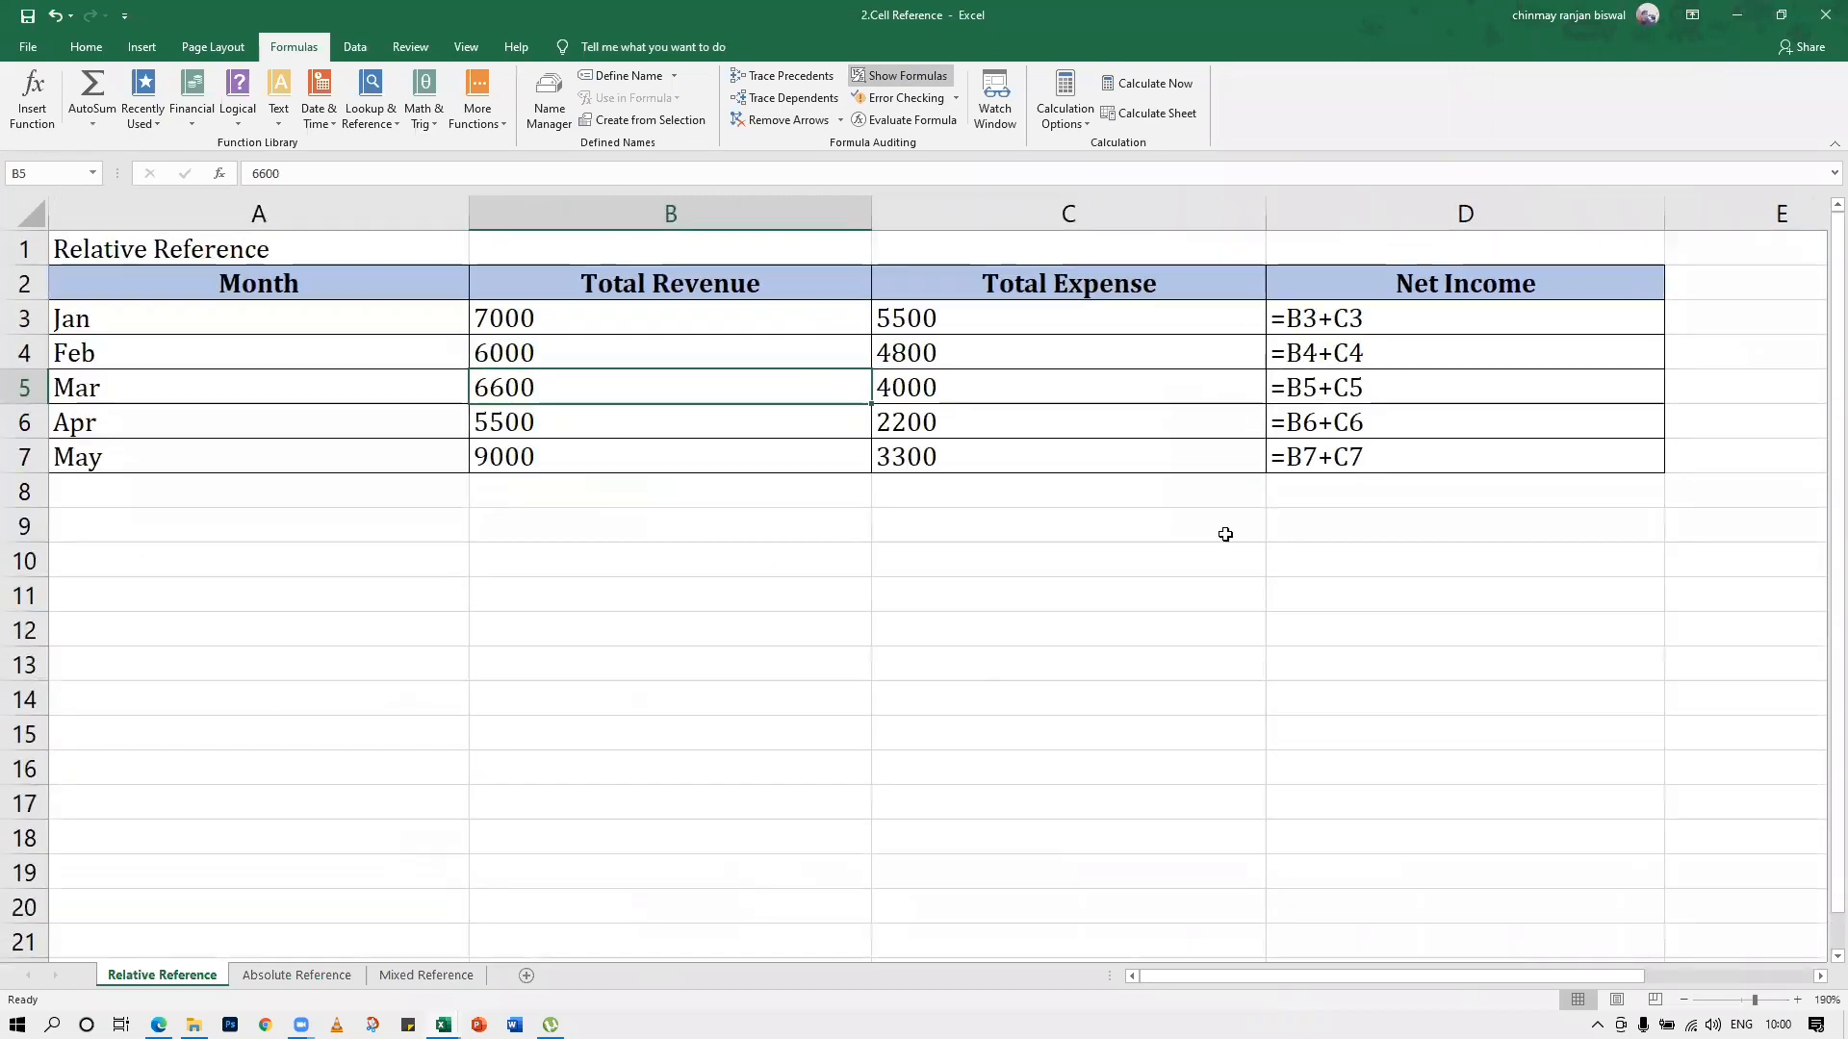
# Check which revenue and expense cells each Net Income formula from D3 to D7 references
pyautogui.doubleClick(1314, 322)
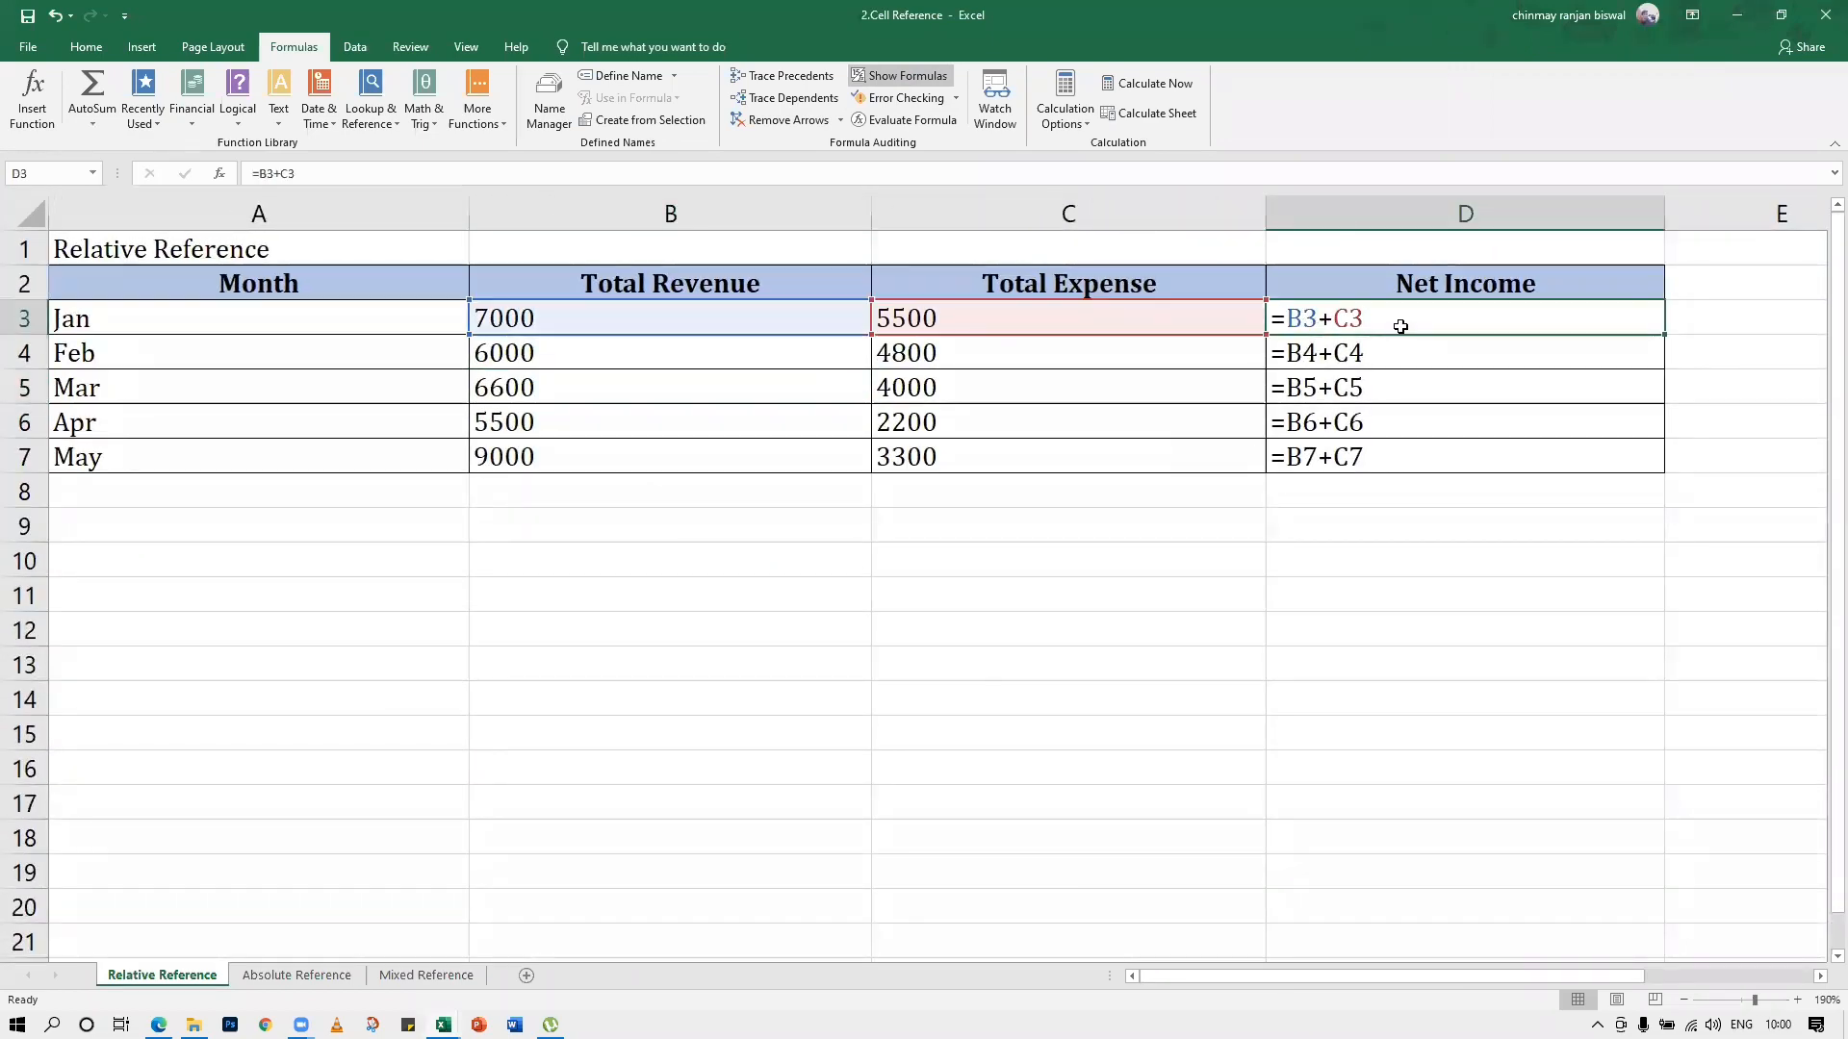
pyautogui.doubleClick(1278, 346)
pyautogui.doubleClick(1316, 392)
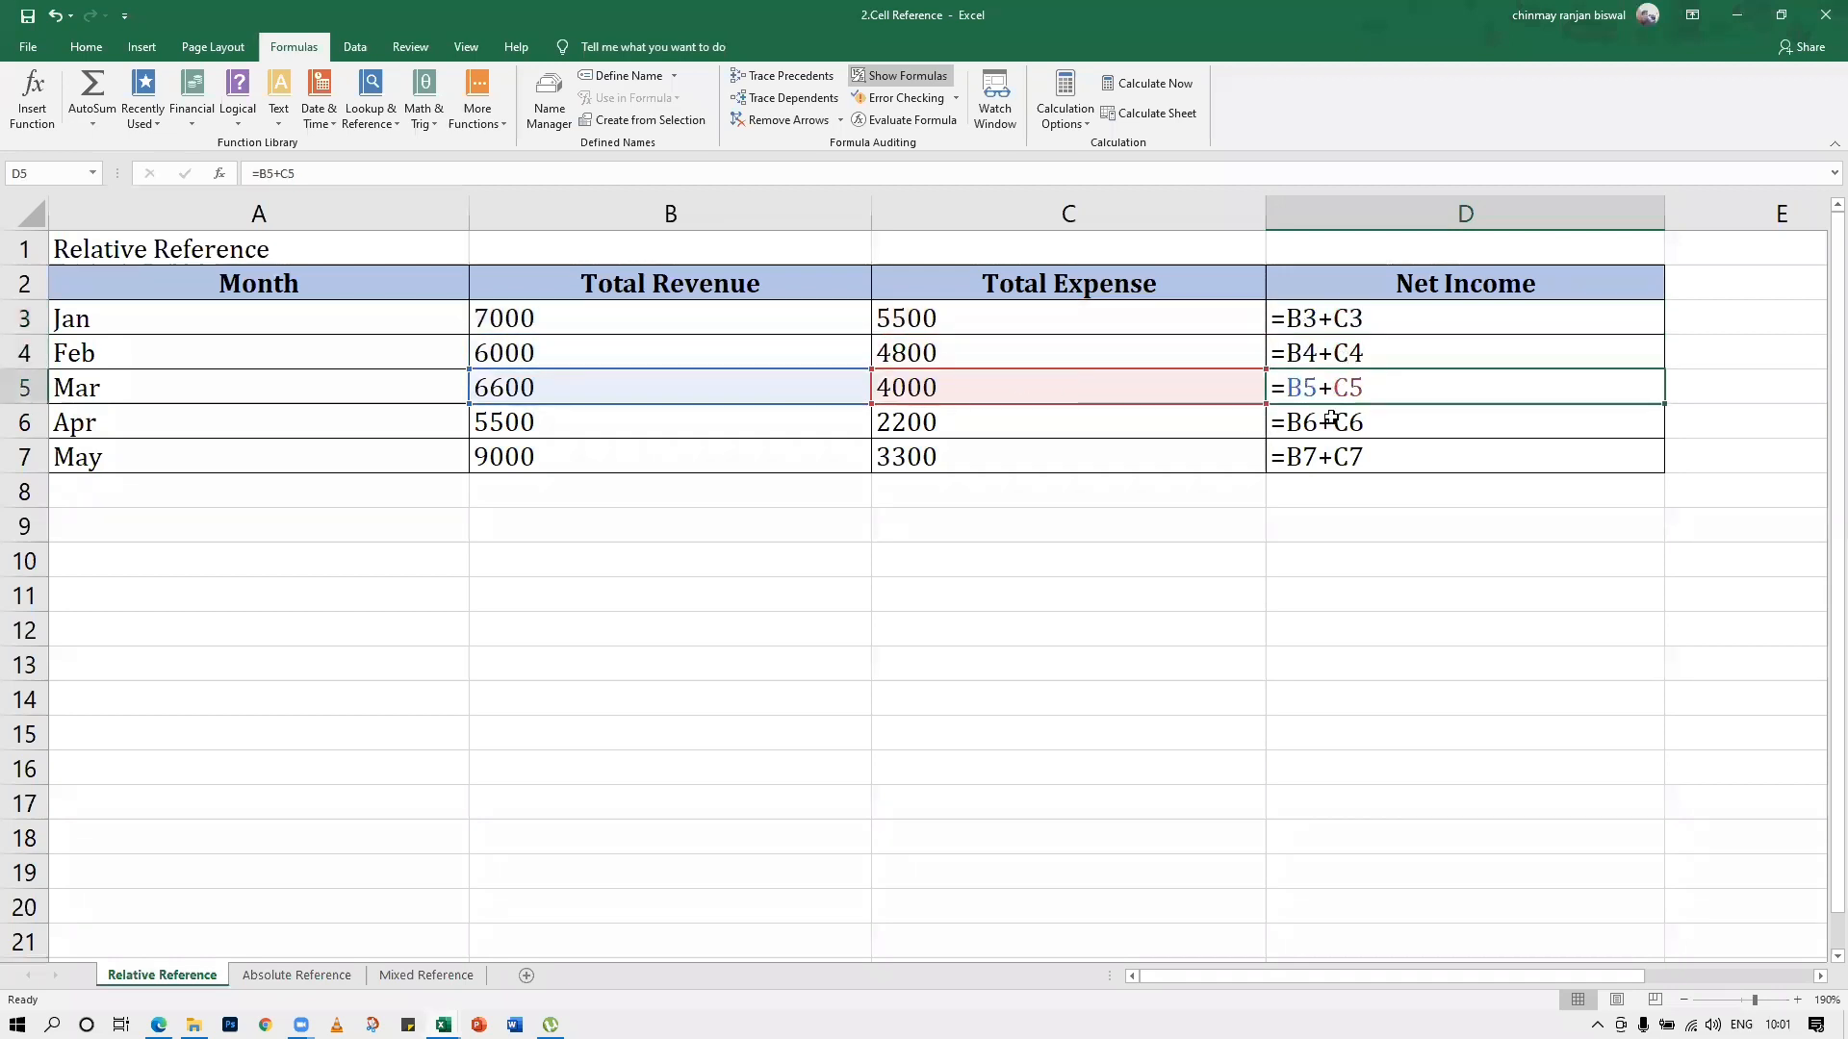
pyautogui.doubleClick(1331, 419)
pyautogui.doubleClick(1335, 453)
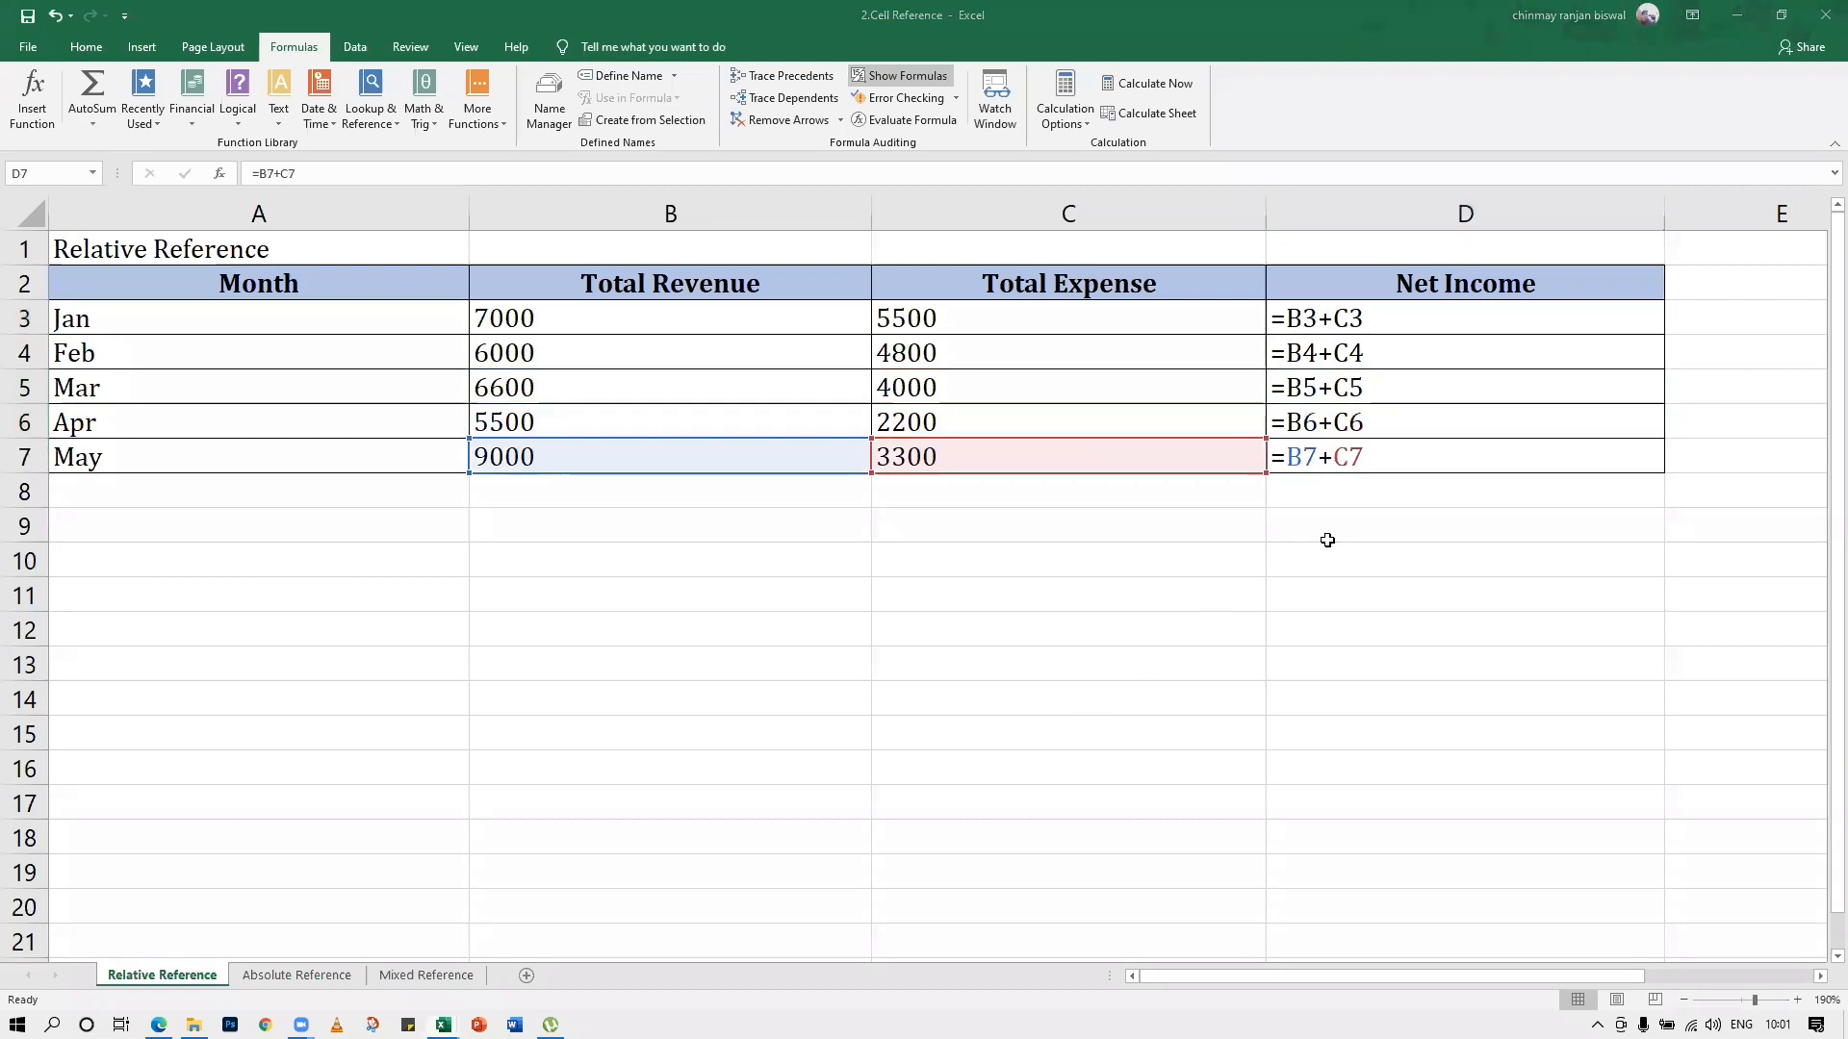
pyautogui.press('Escape')
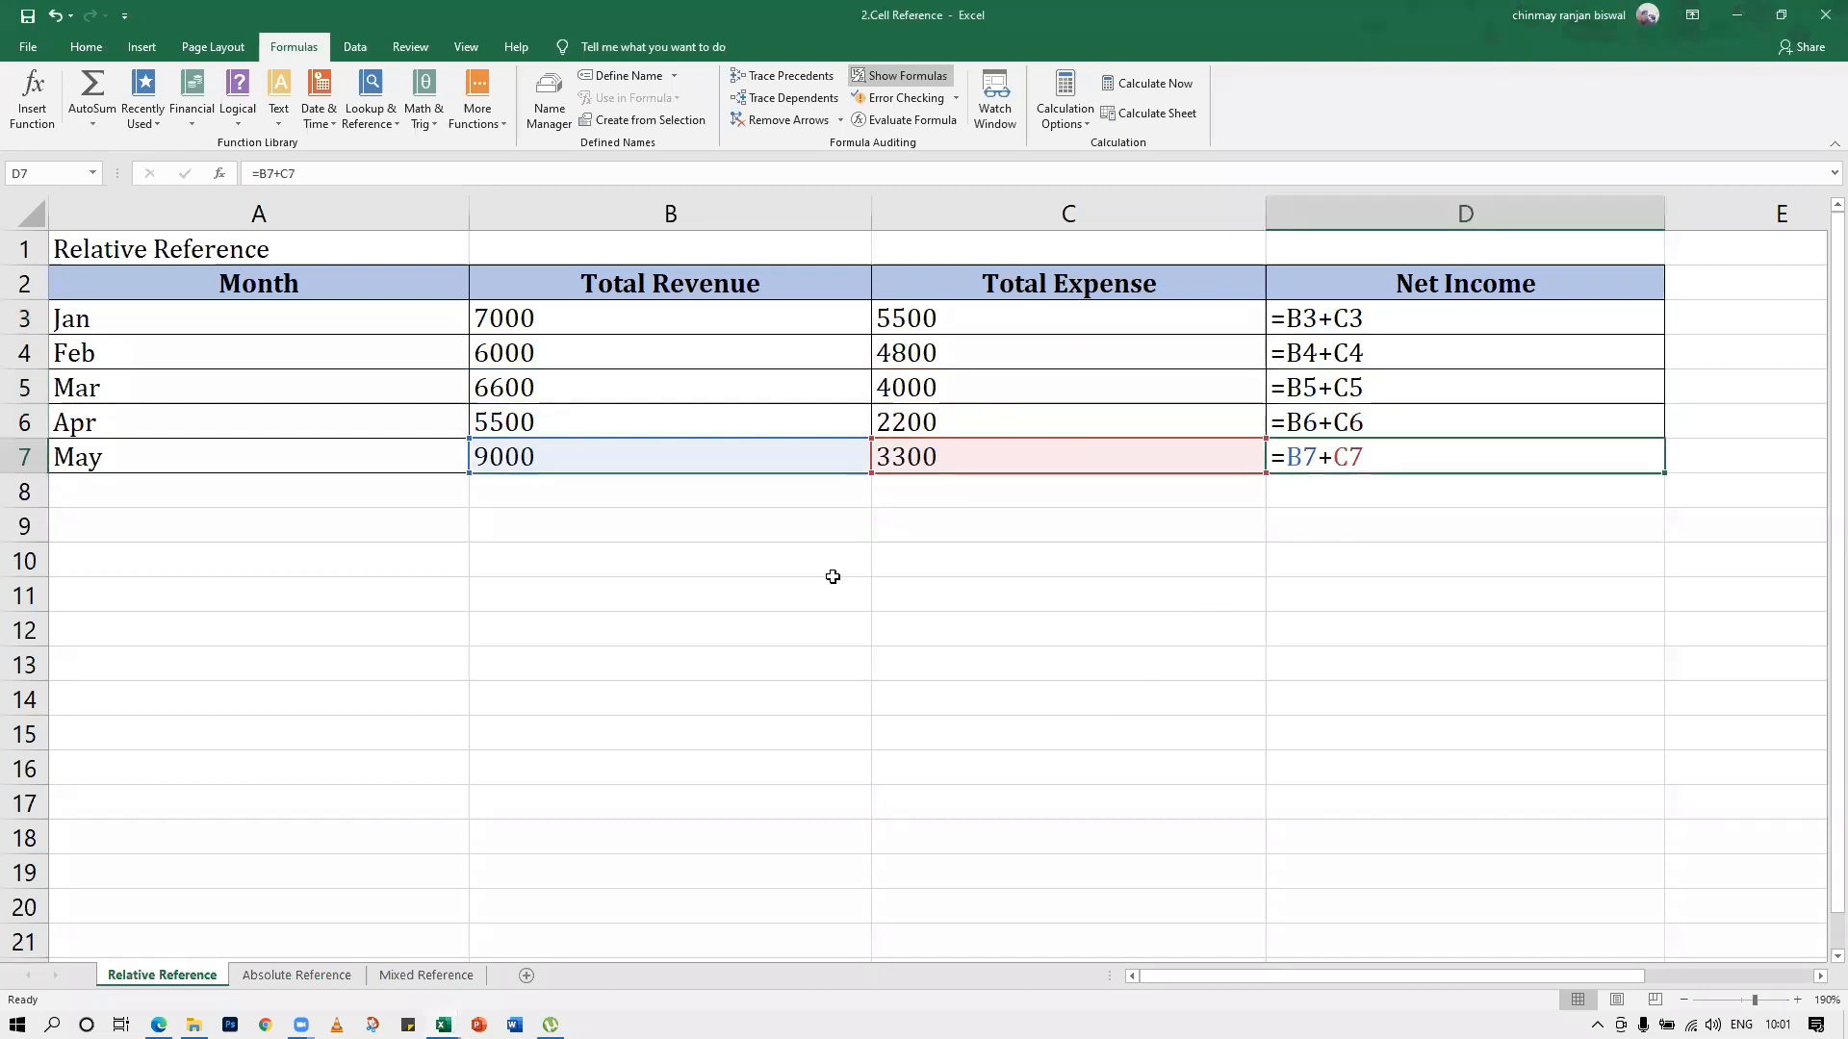
# Turn off Show Formulas and open the Absolute Reference sheet, enlarged enough to read its grade table
pyautogui.hotkey('ctrl', '`')
pyautogui.click(258, 975)
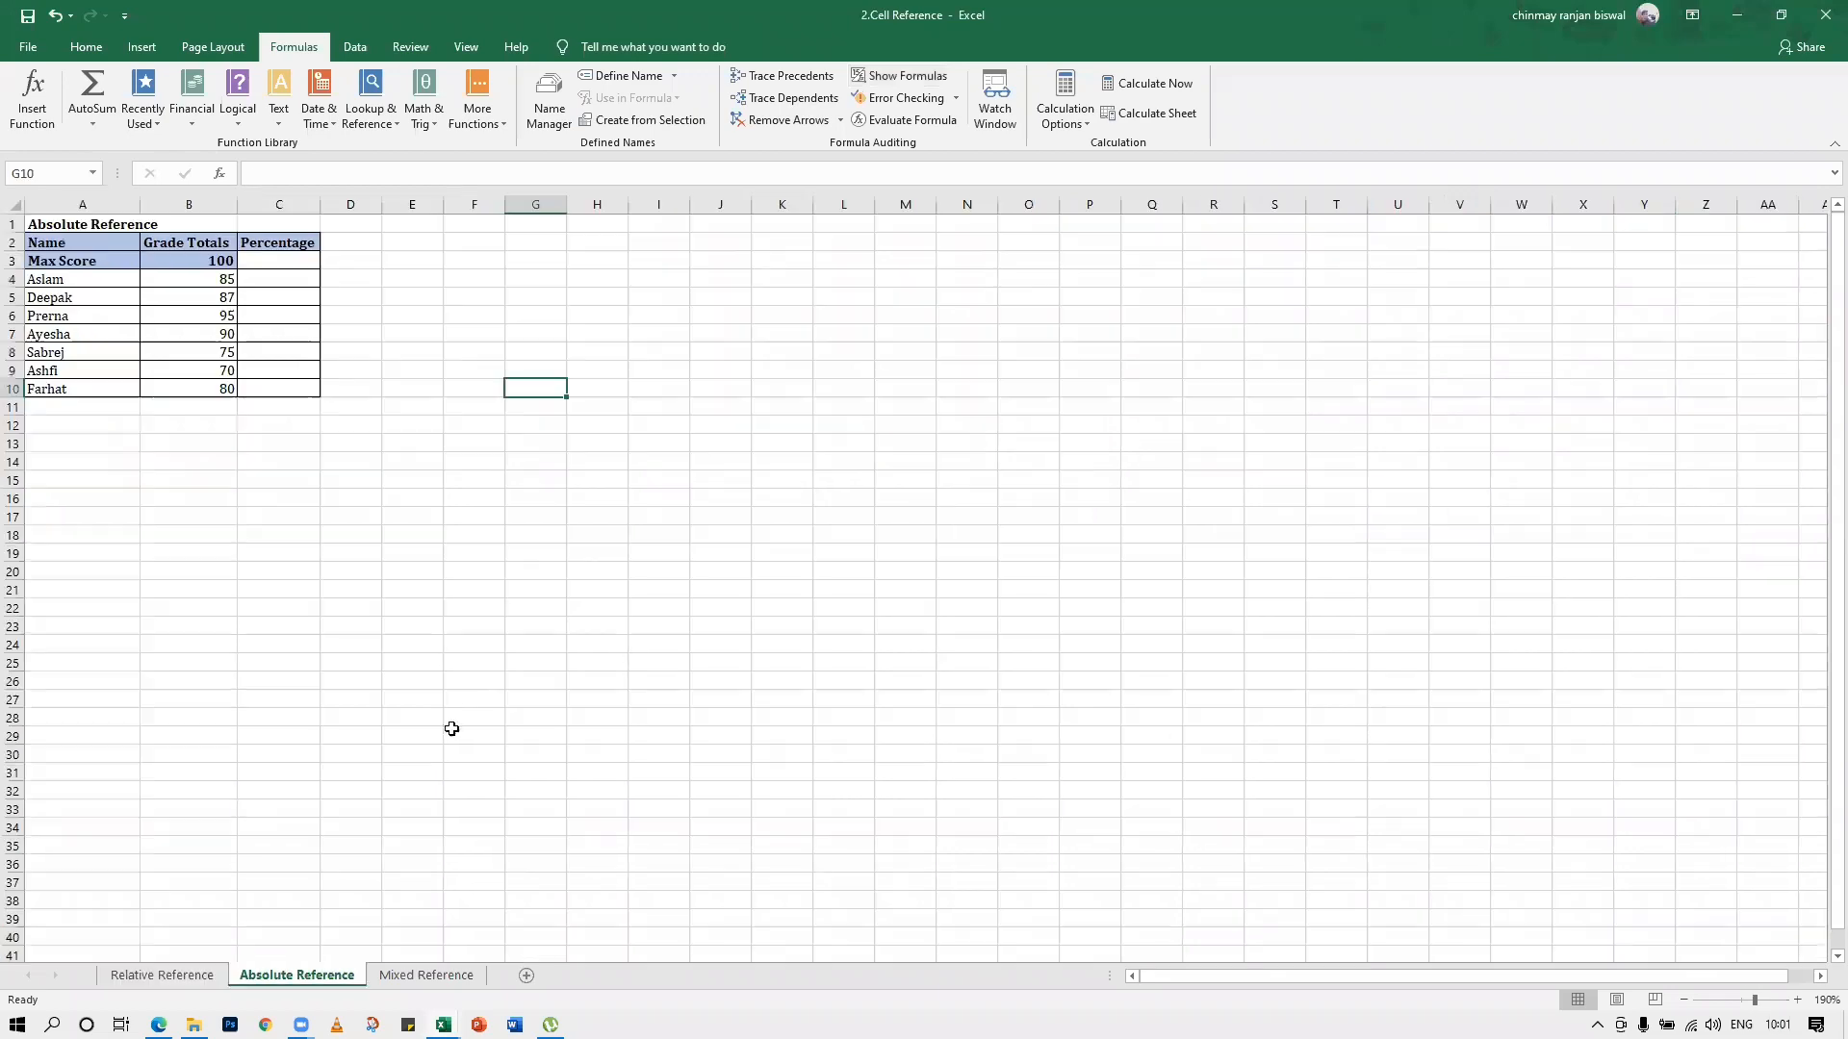
pyautogui.scroll(6, 449, 712)
pyautogui.scroll(1, 448, 696)
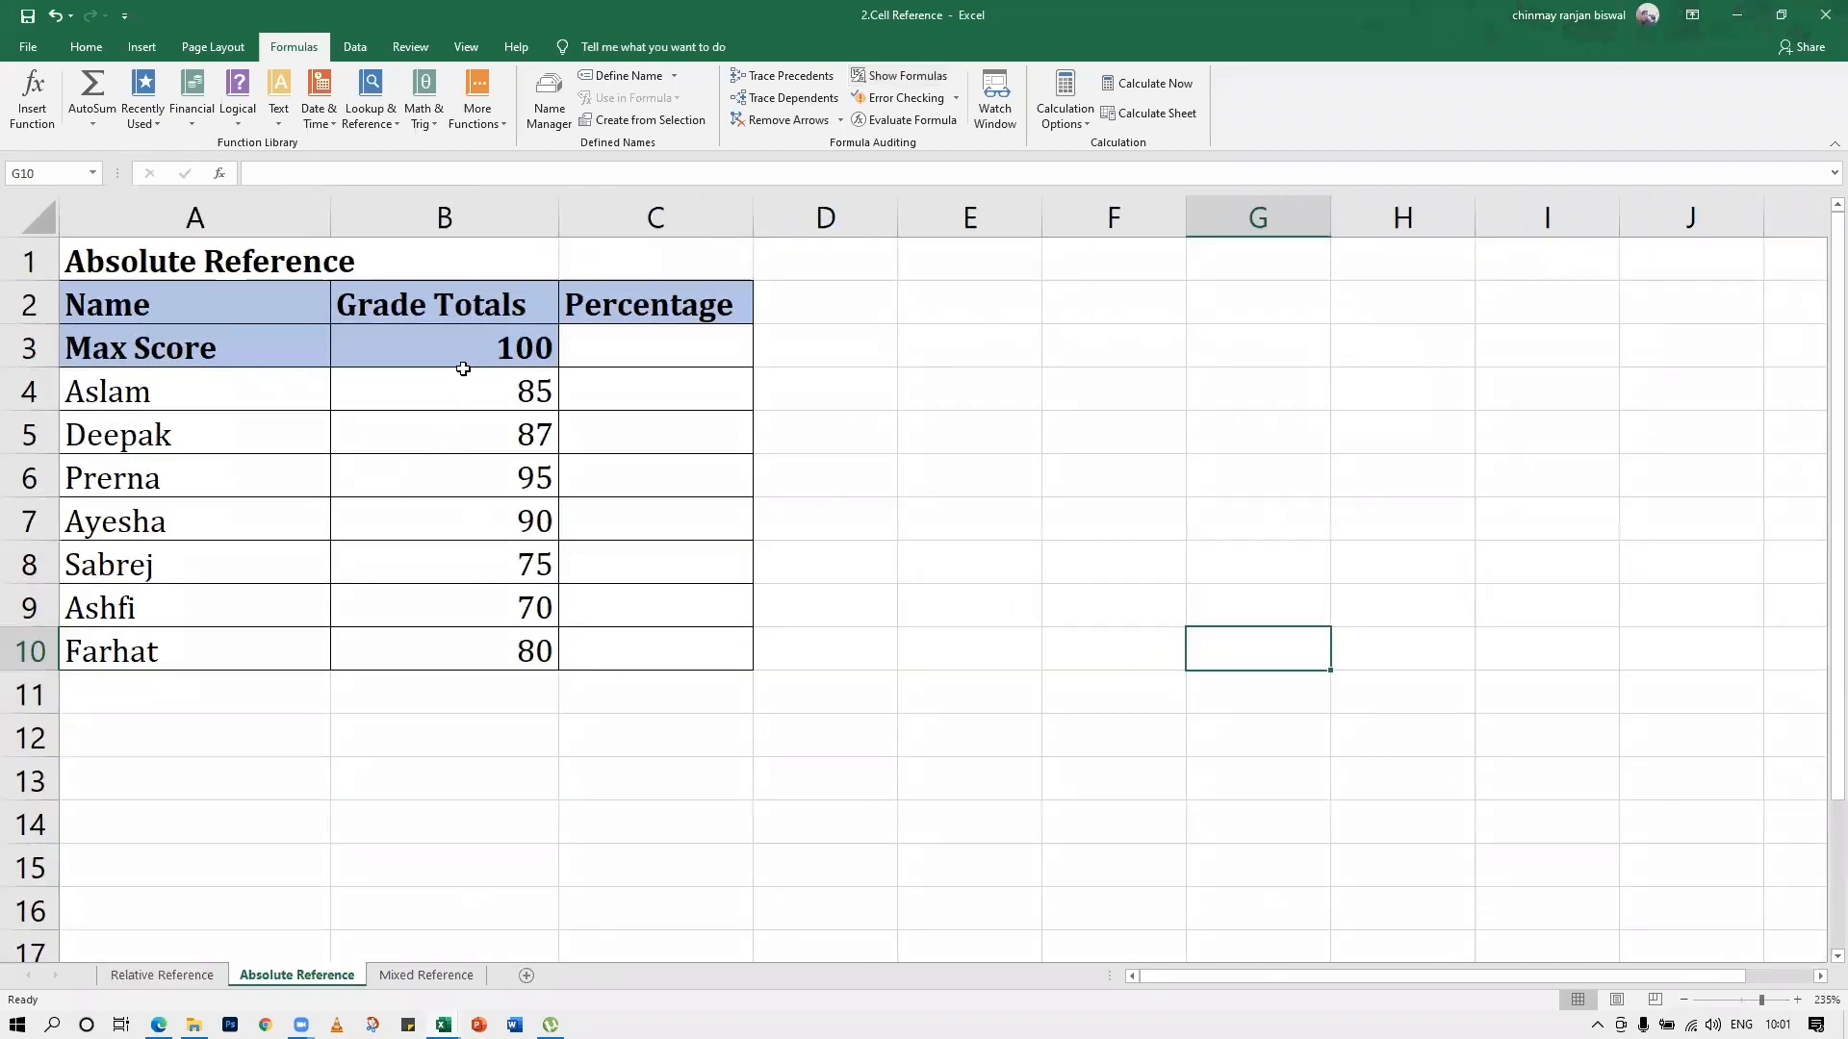
# Enter the percentage formula =B4/B3*100 in C4, dividing the first student's grade total by the max score
pyautogui.click(458, 360)
pyautogui.click(610, 390)
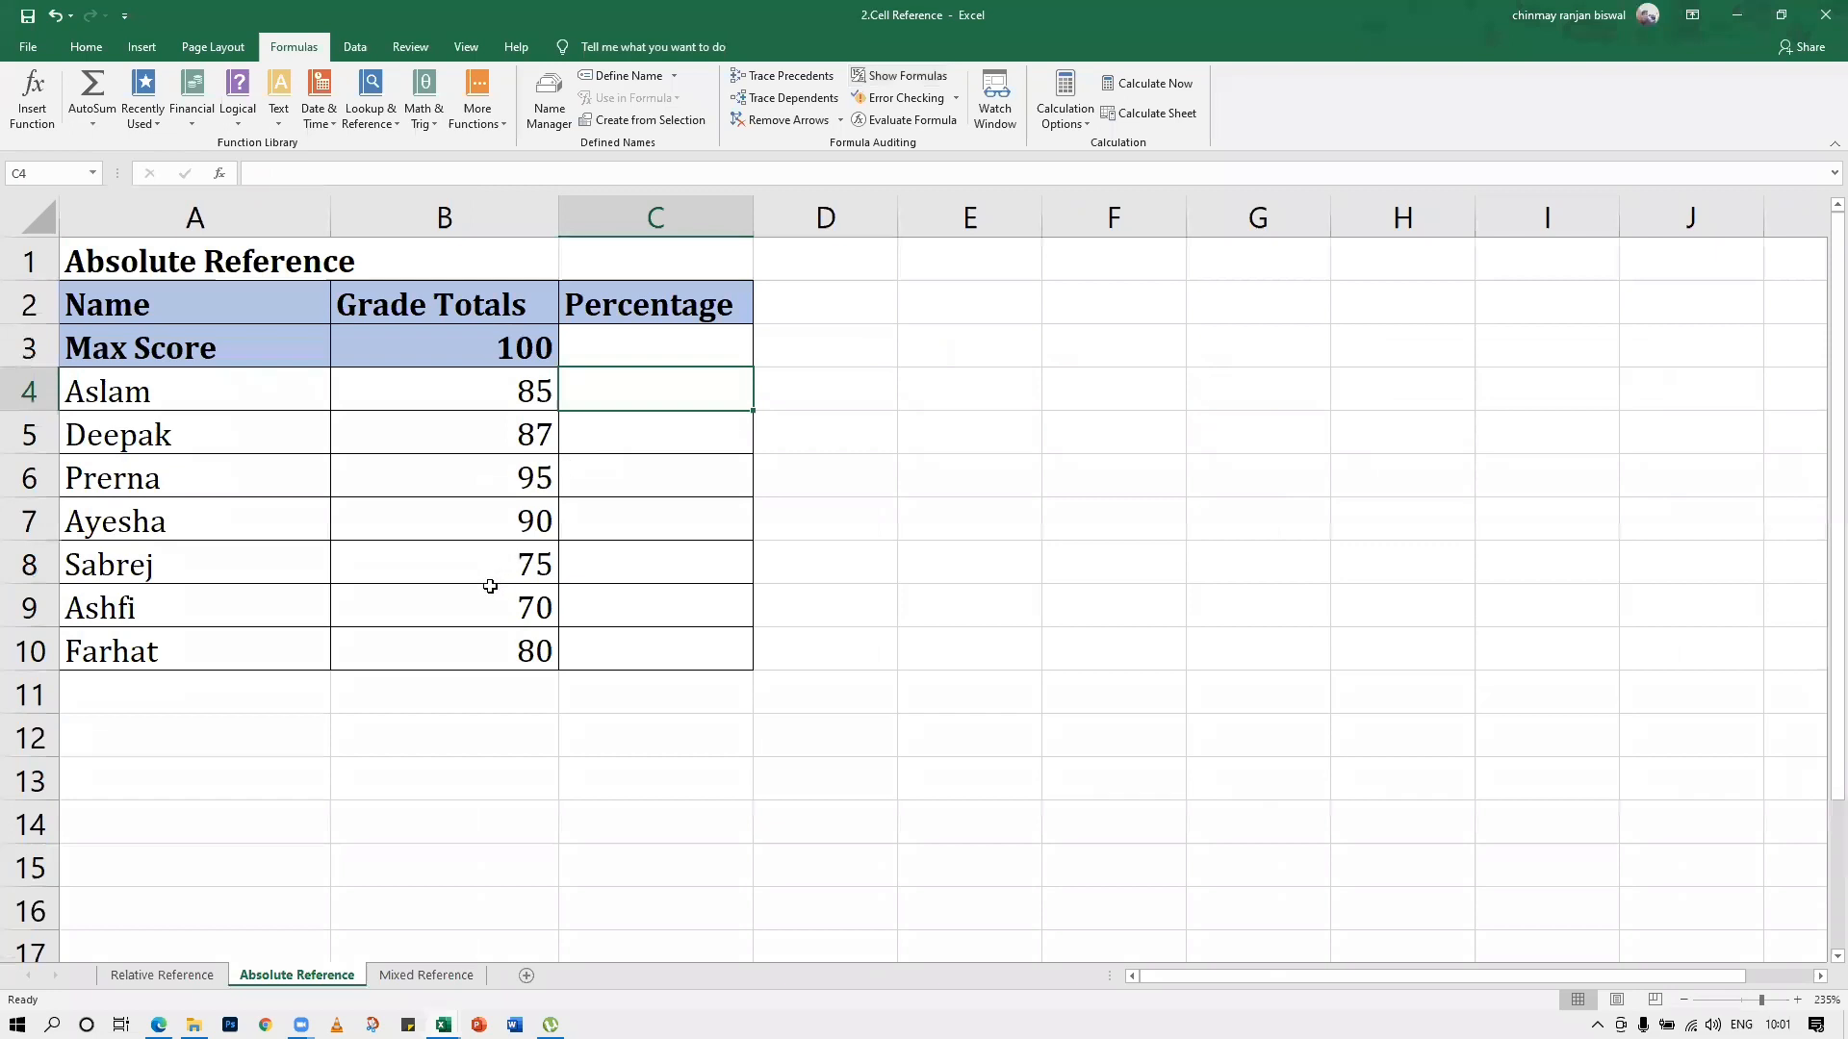
pyautogui.write('=')
pyautogui.click(513, 389)
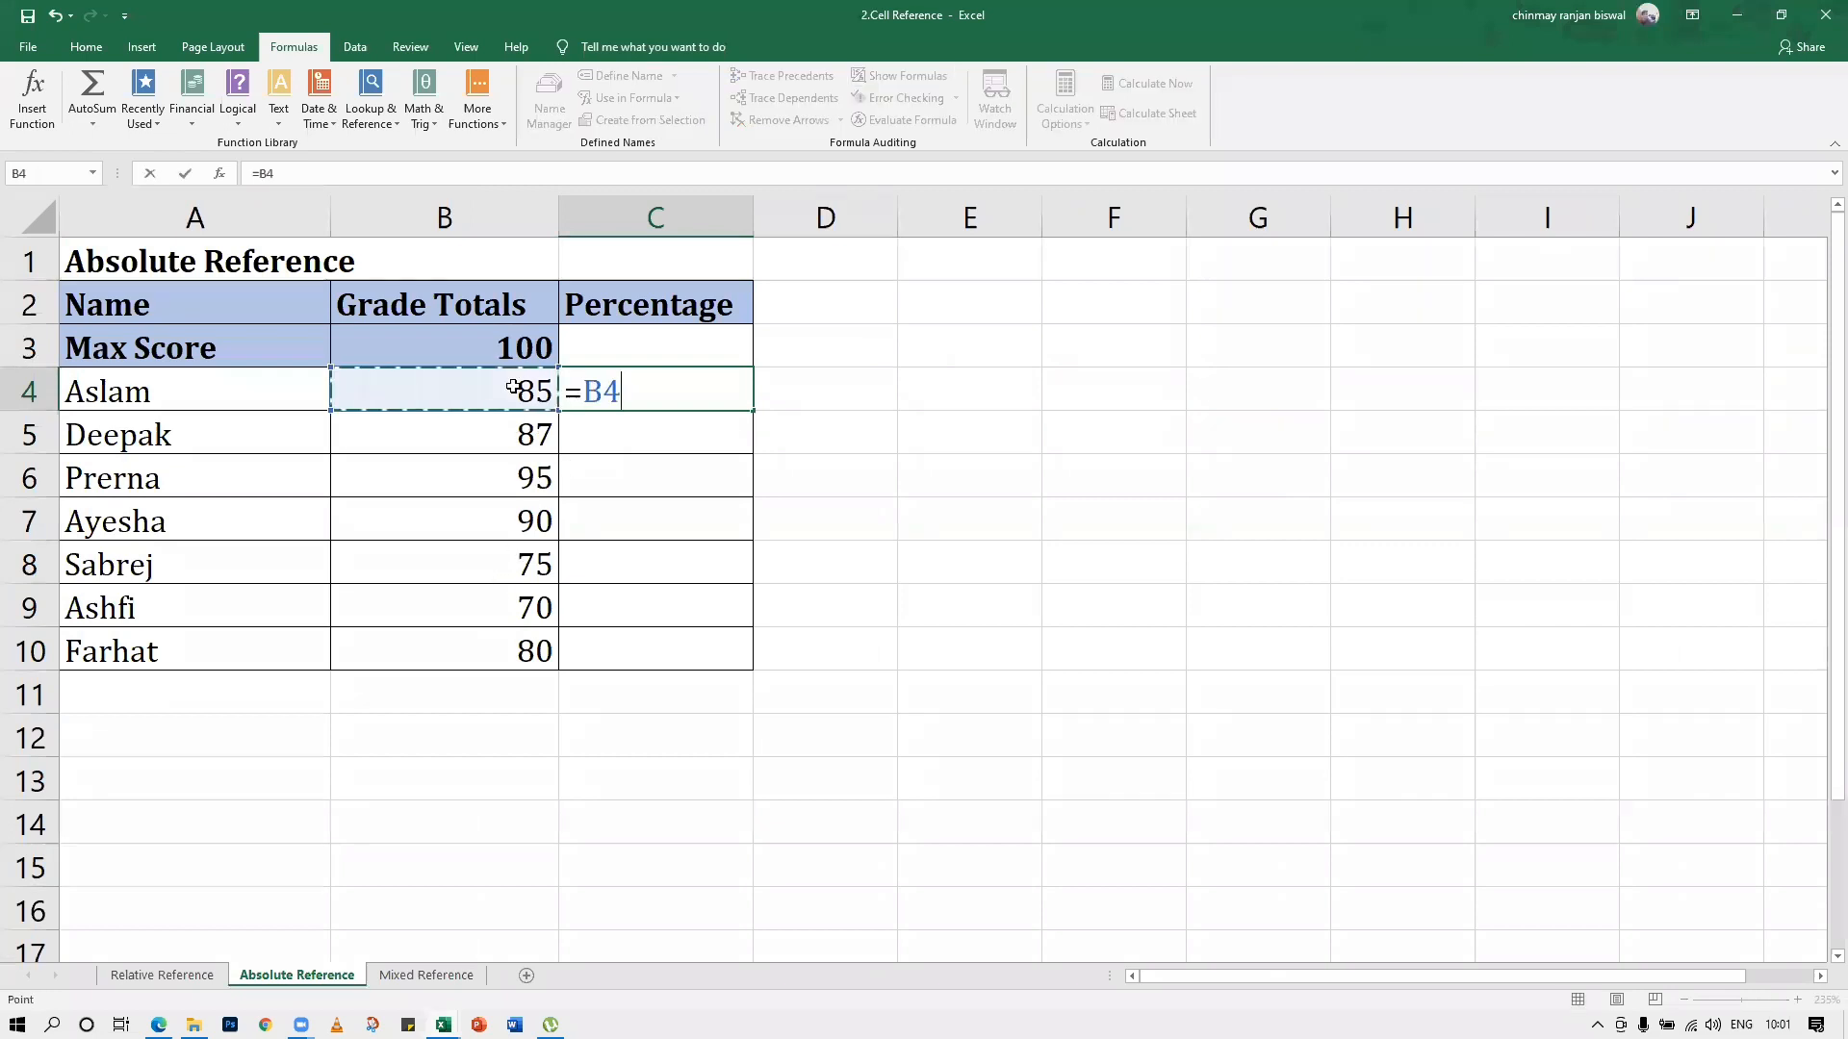
pyautogui.write('/')
pyautogui.click(526, 342)
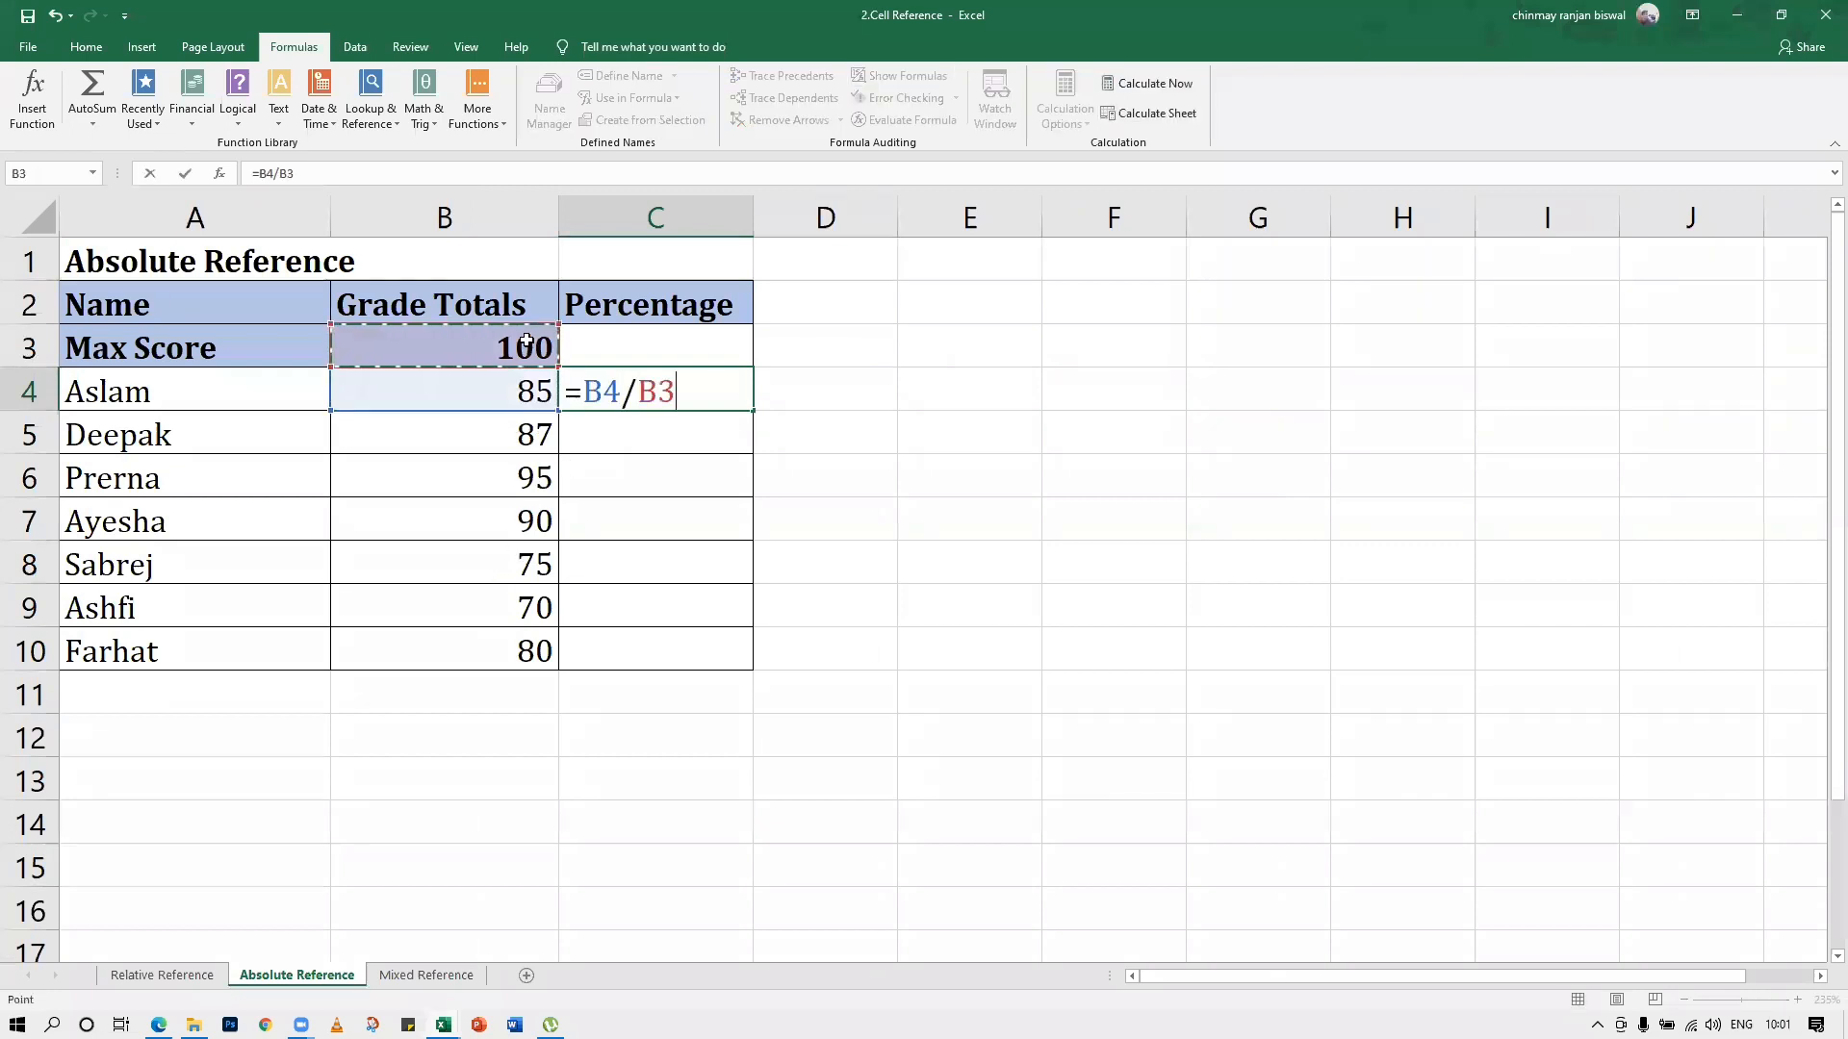
pyautogui.write('*100')
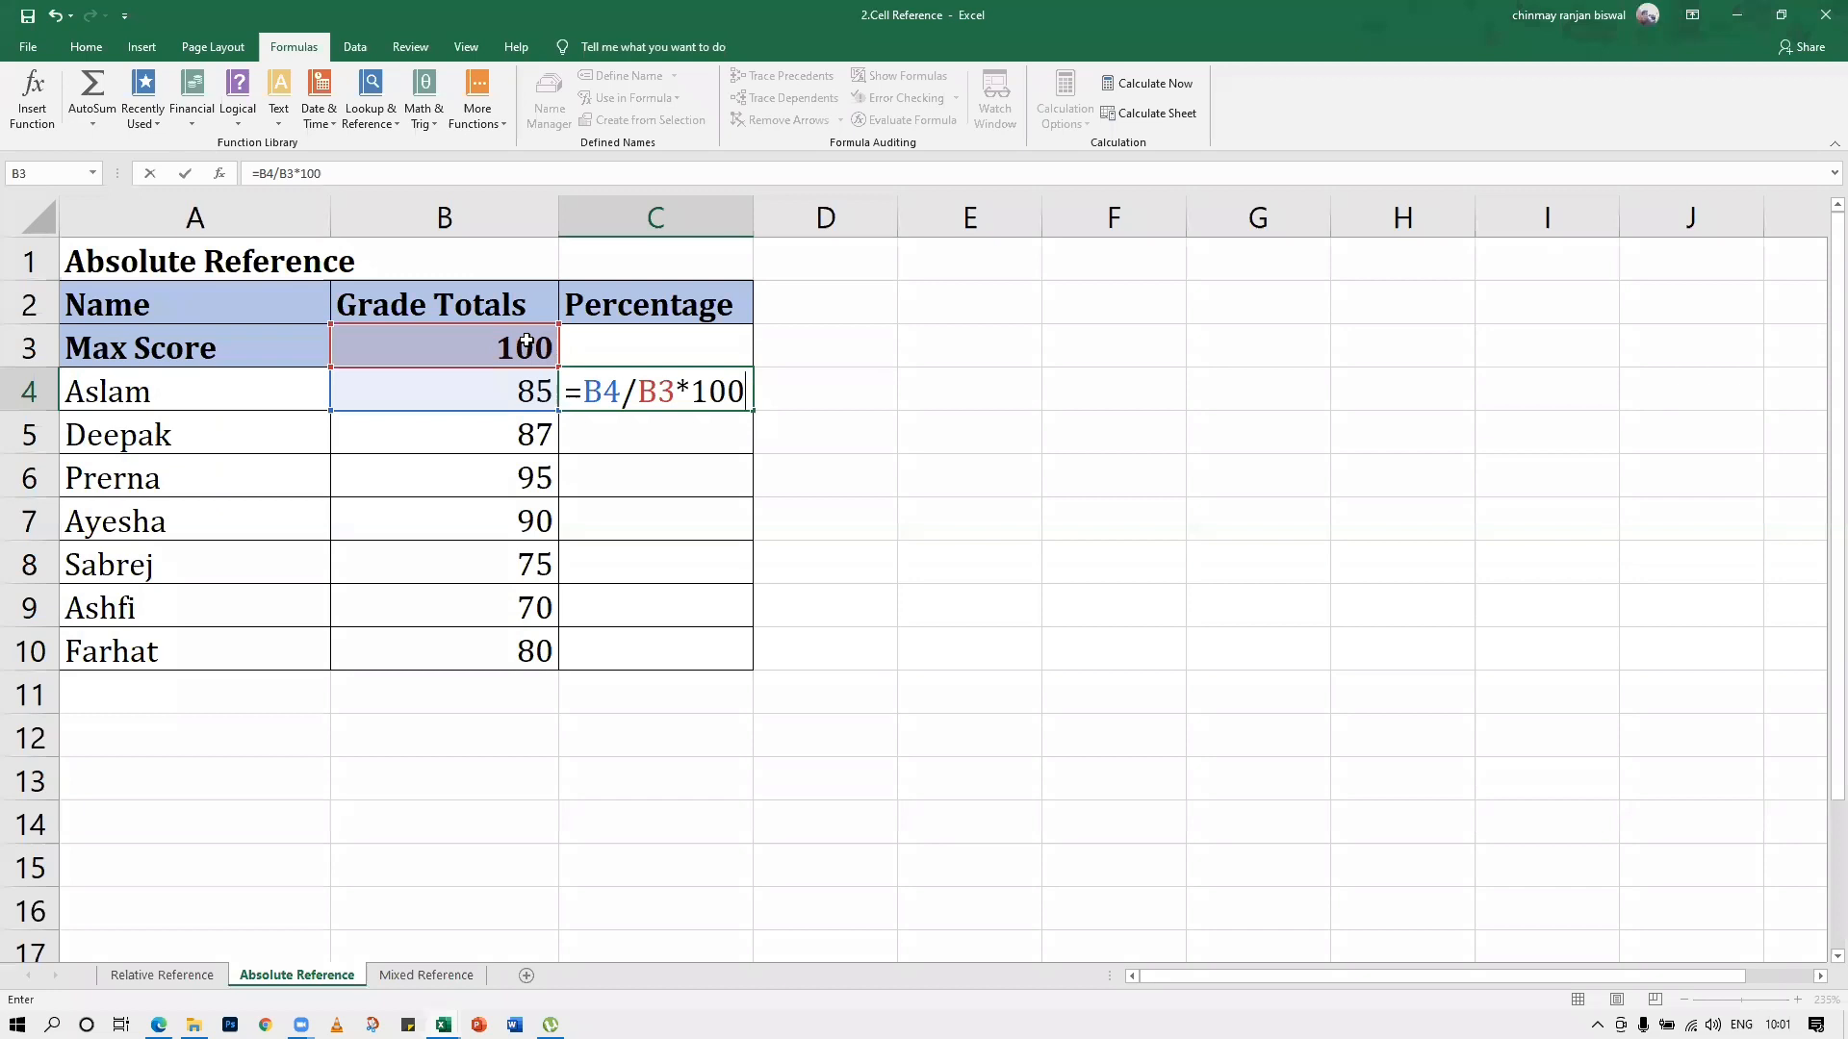
pyautogui.press('Return')
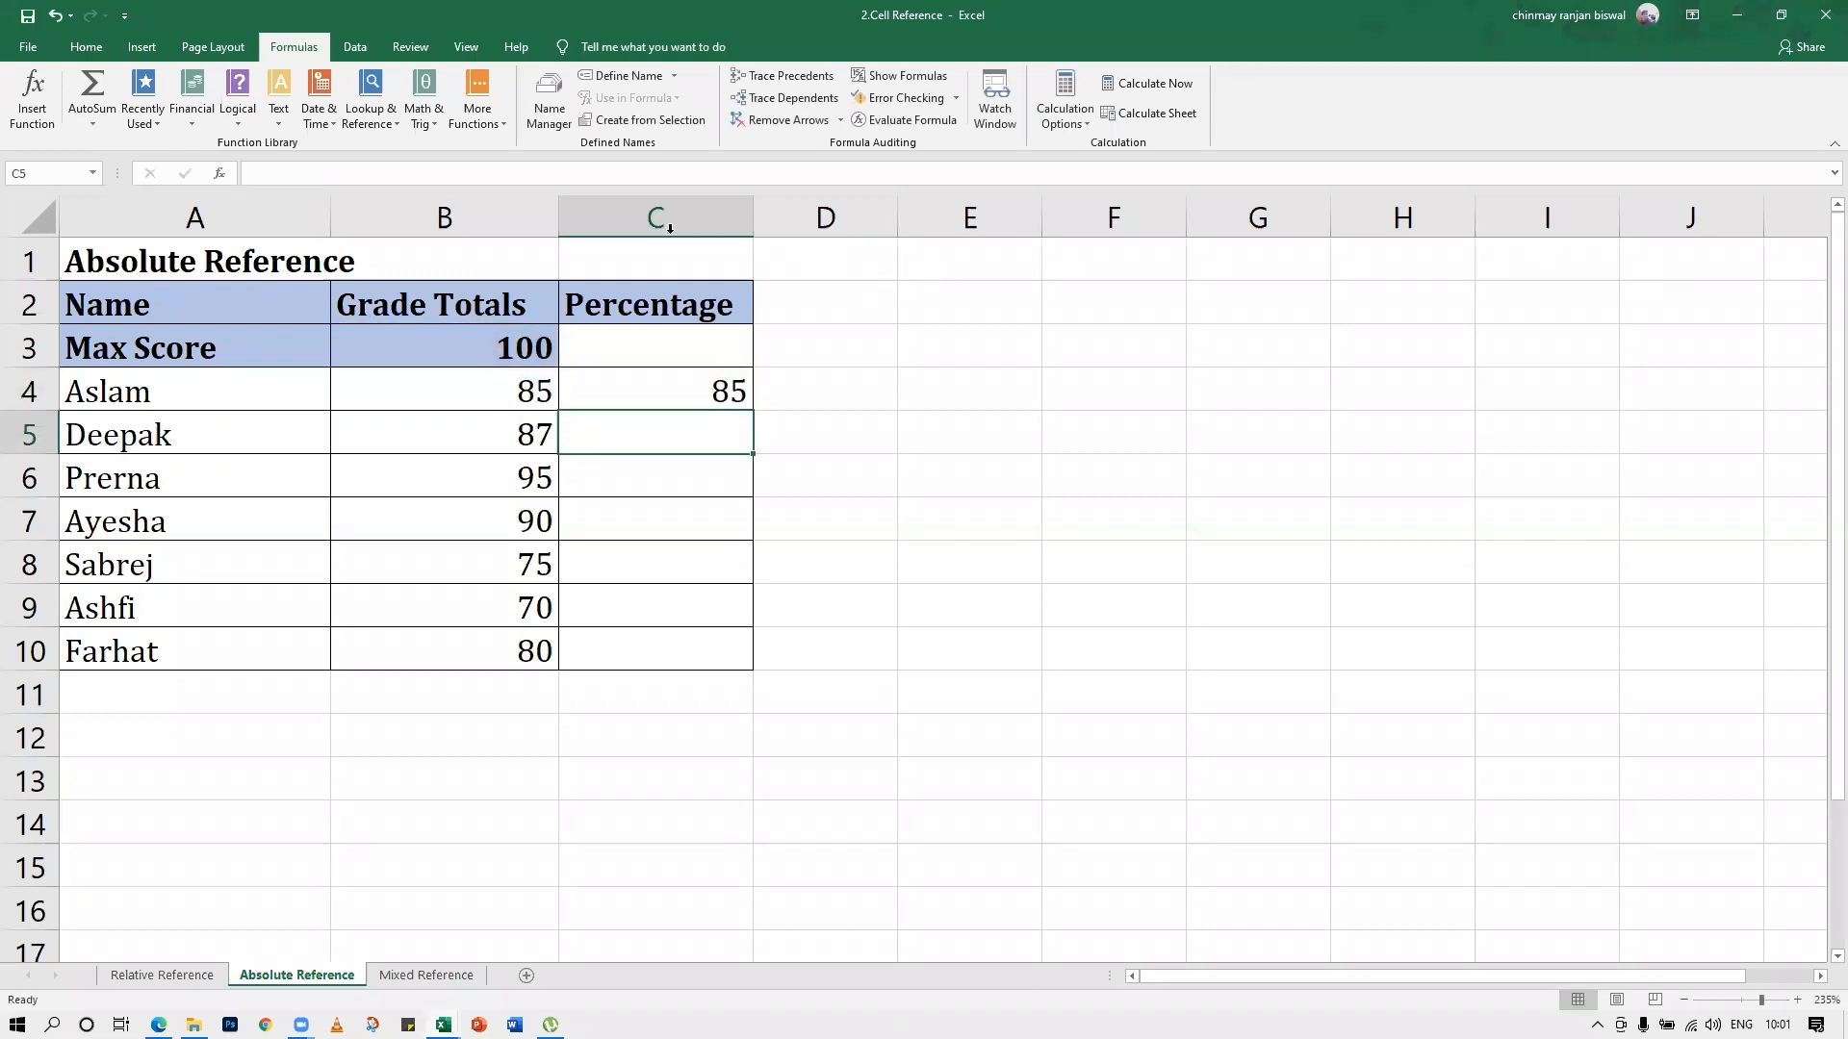
# Enclose the division in C4's formula in parentheses so it reads =(B4/B3)*100
pyautogui.click(701, 381)
pyautogui.doubleClick(697, 385)
pyautogui.click(587, 389)
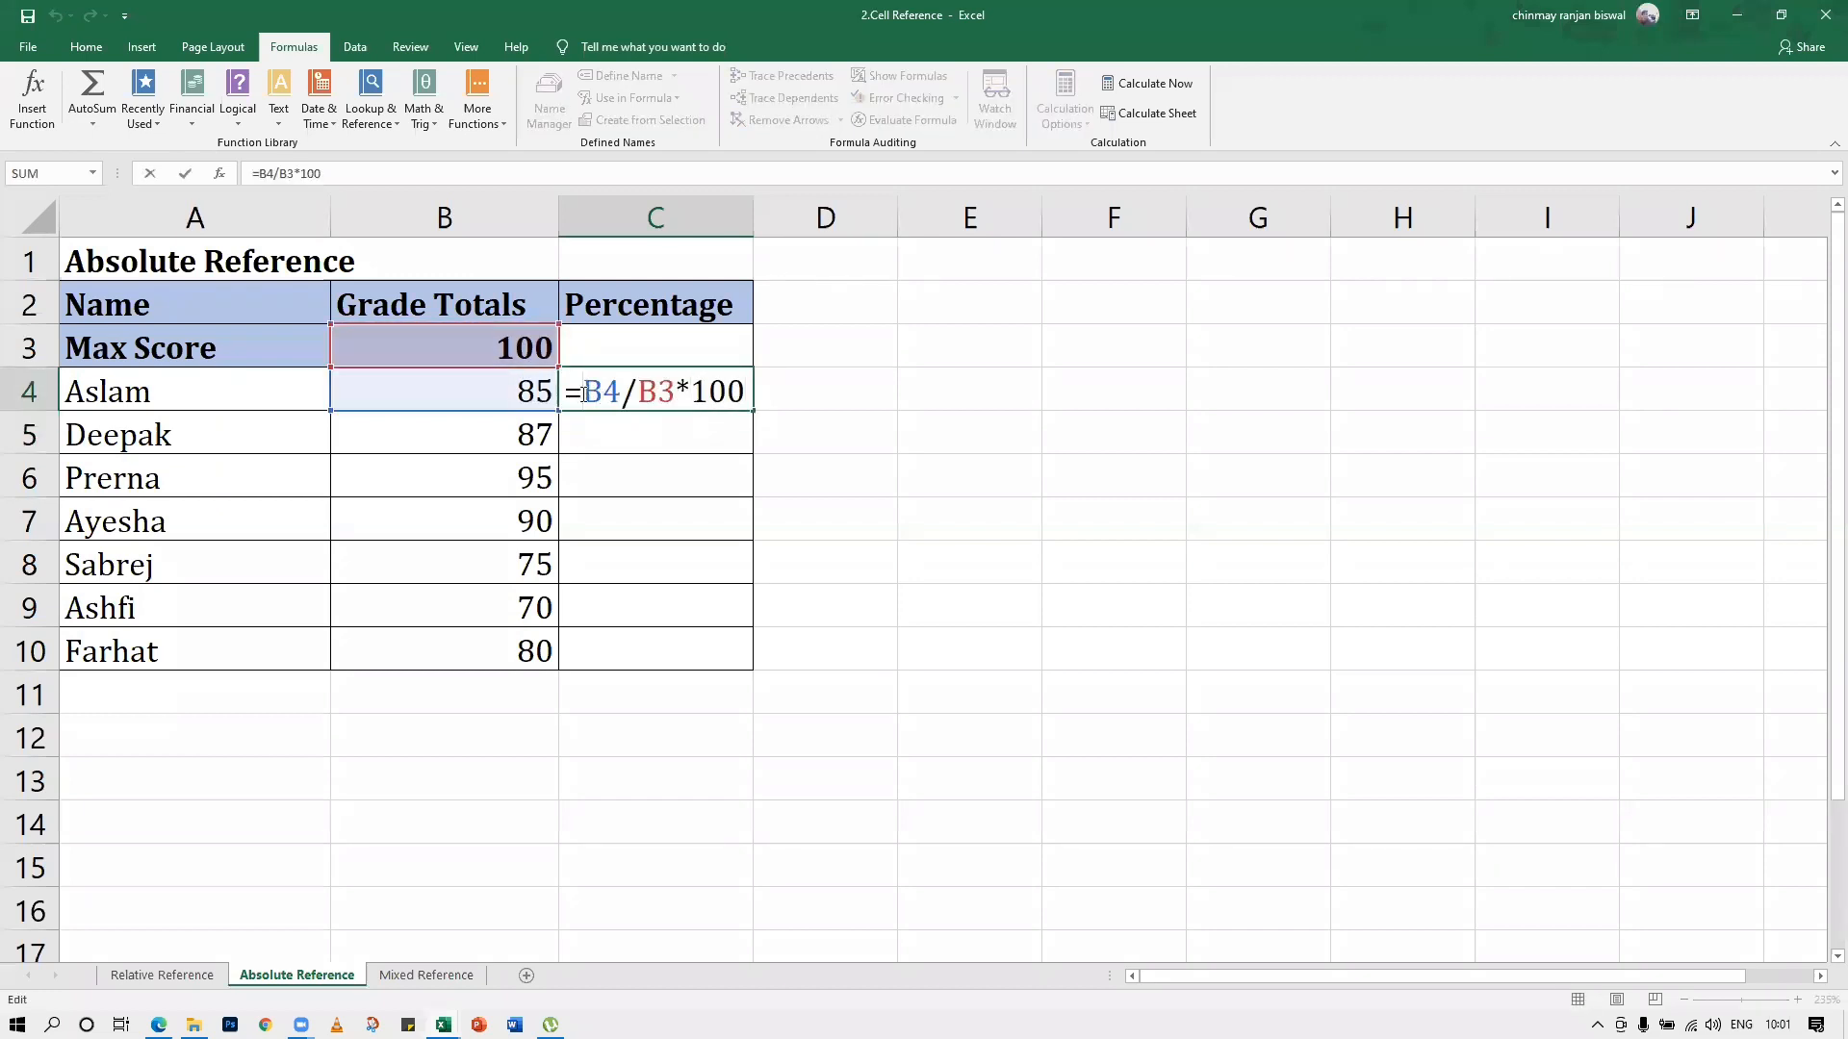
pyautogui.write('(')
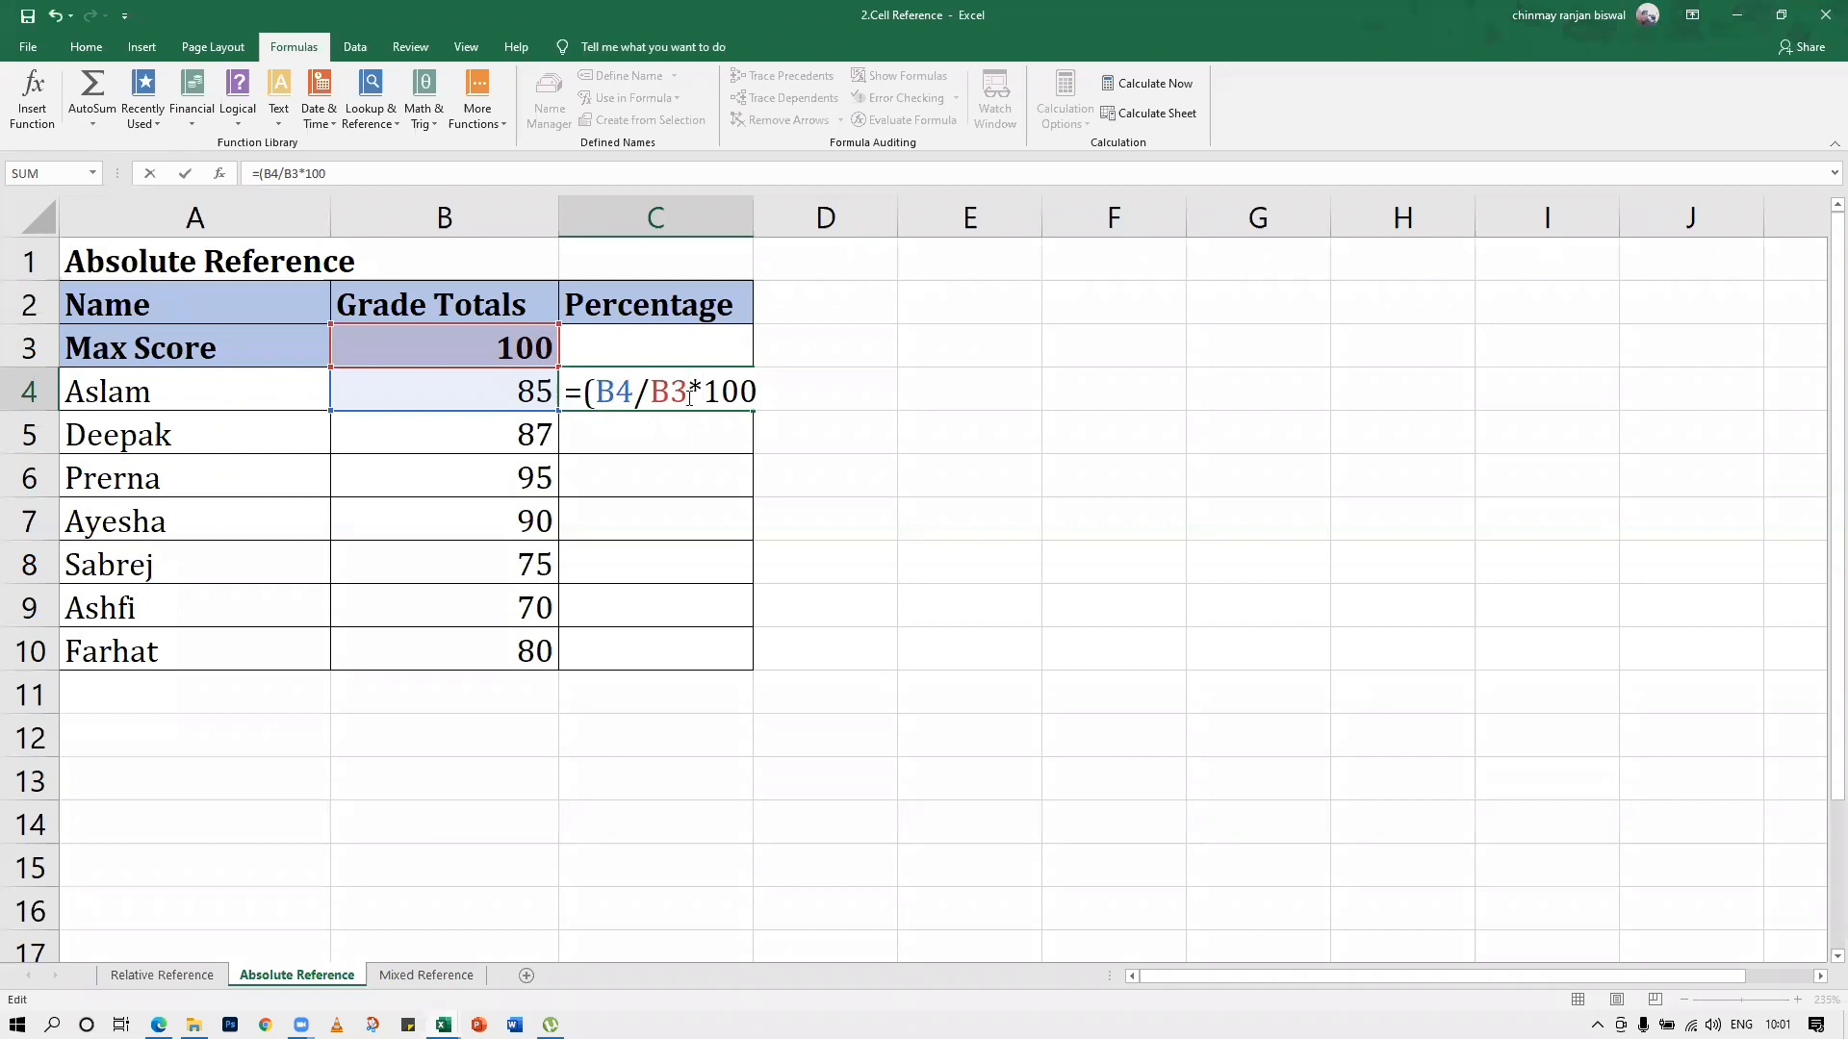
pyautogui.click(689, 393)
pyautogui.write(')')
pyautogui.press('Return')
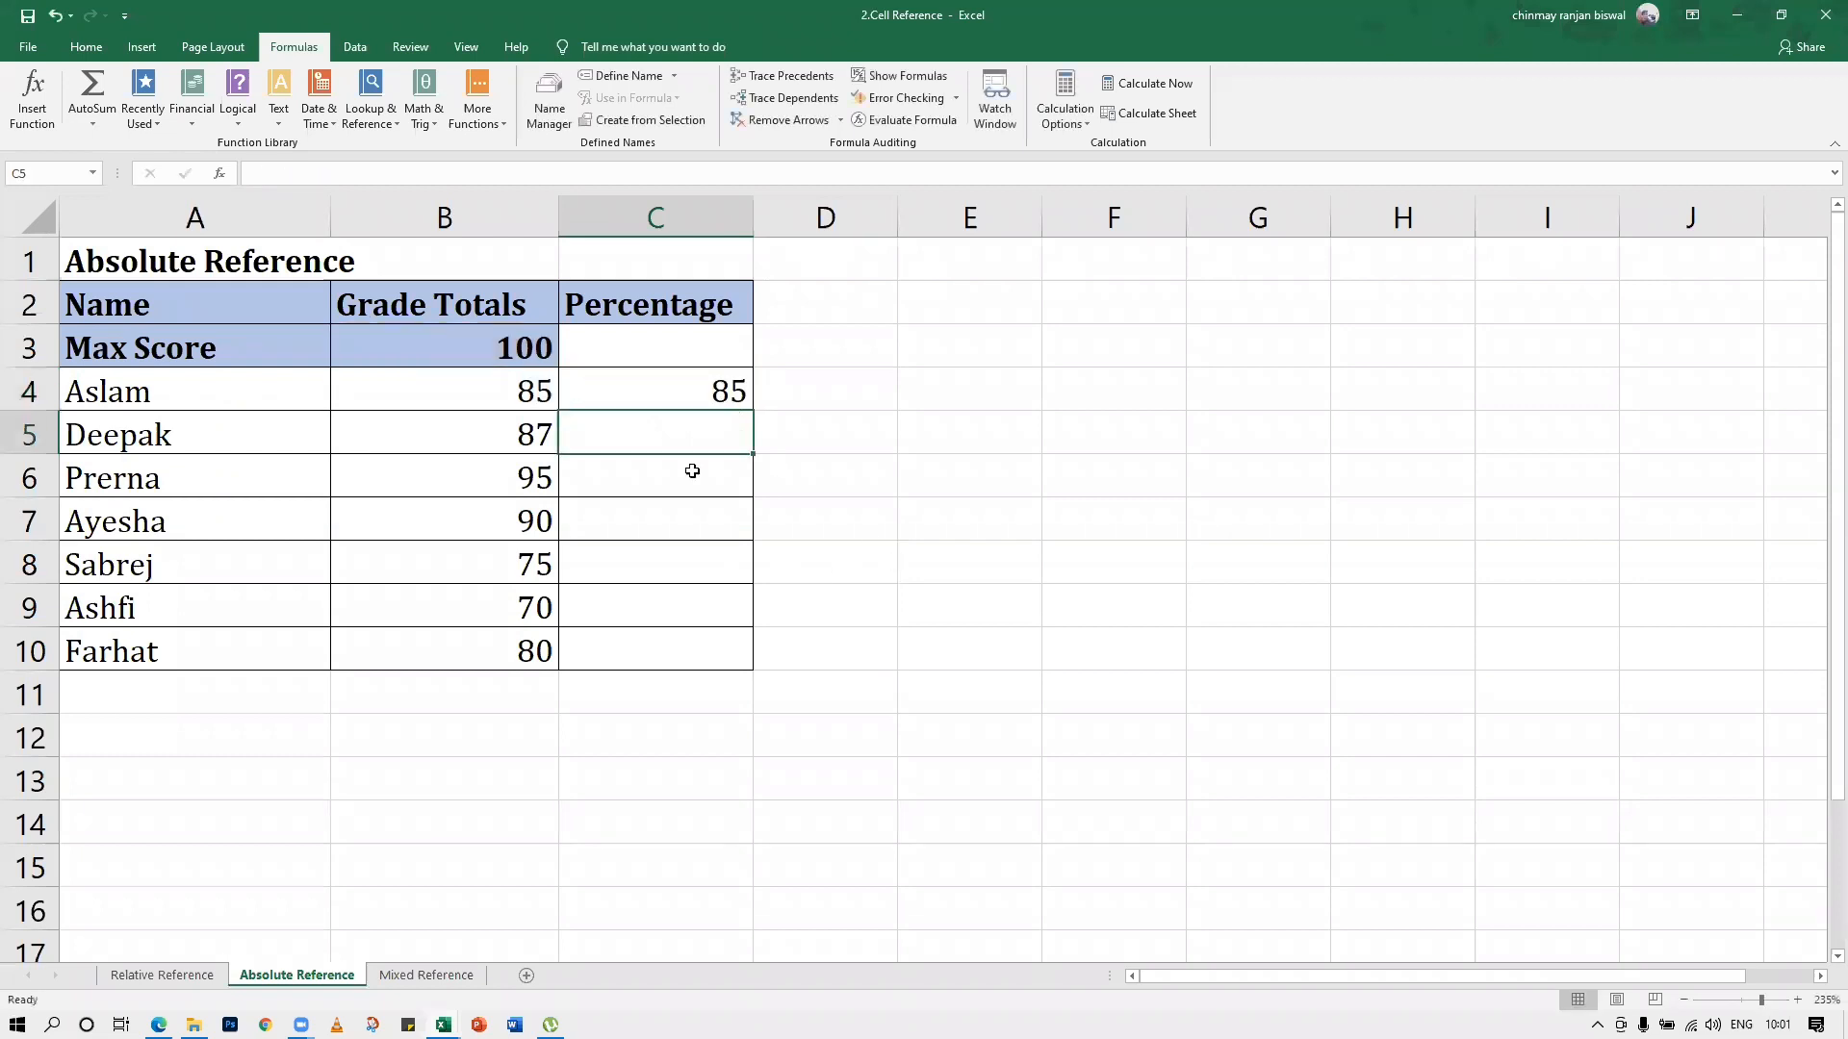
# Fill the Percentage formula from C4 down through C10 for the remaining students
pyautogui.click(681, 381)
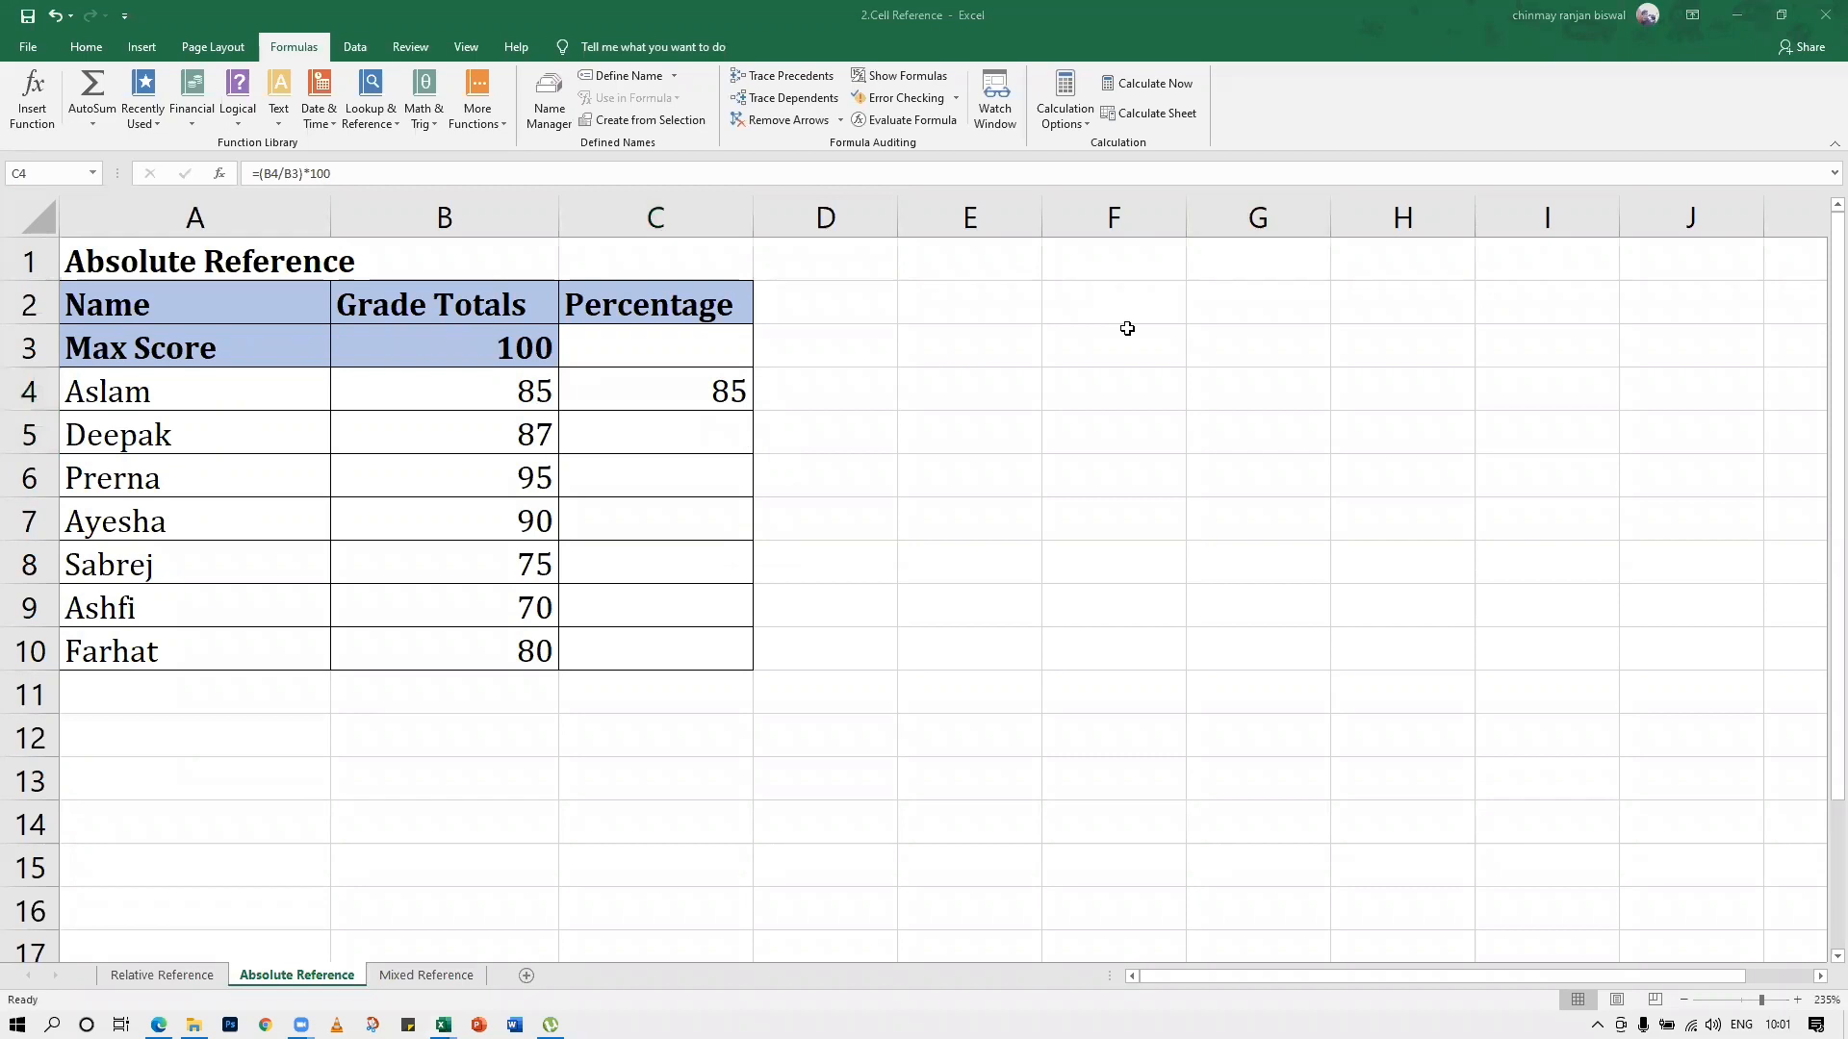
pyautogui.click(671, 435)
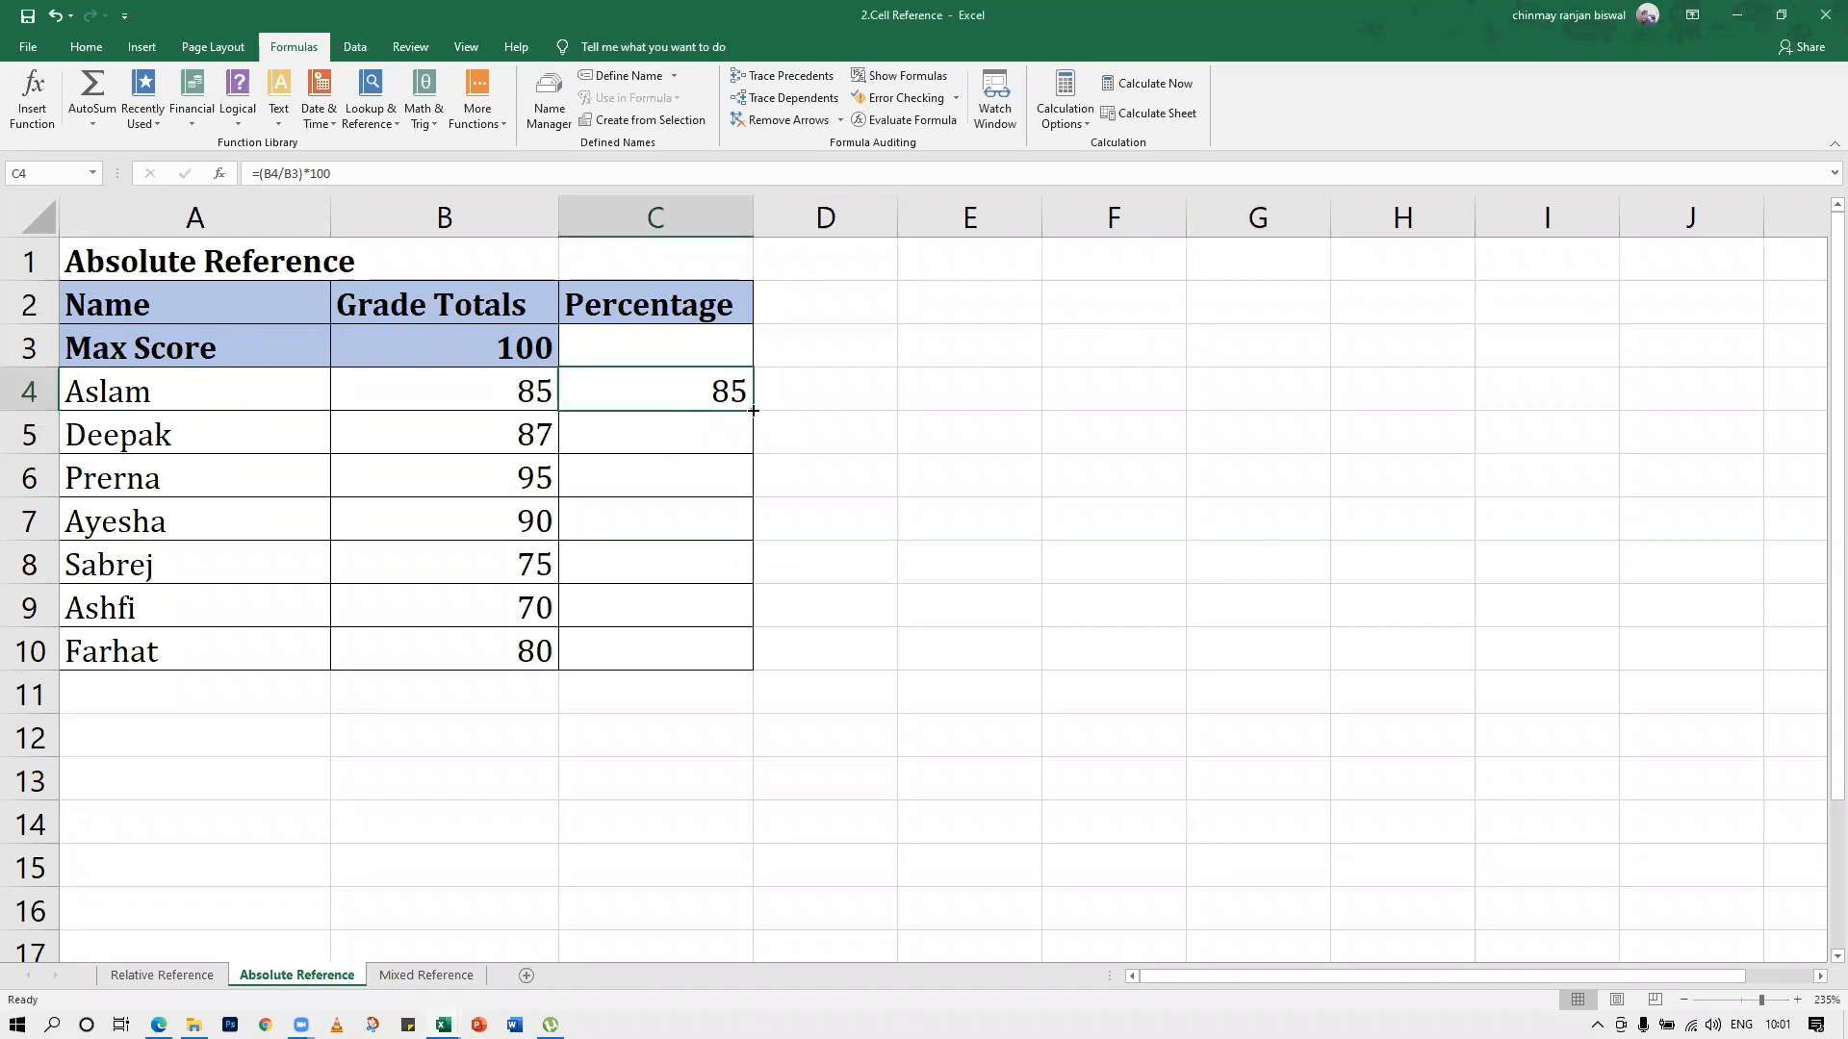
pyautogui.moveTo(753, 411); pyautogui.dragTo(734, 683)
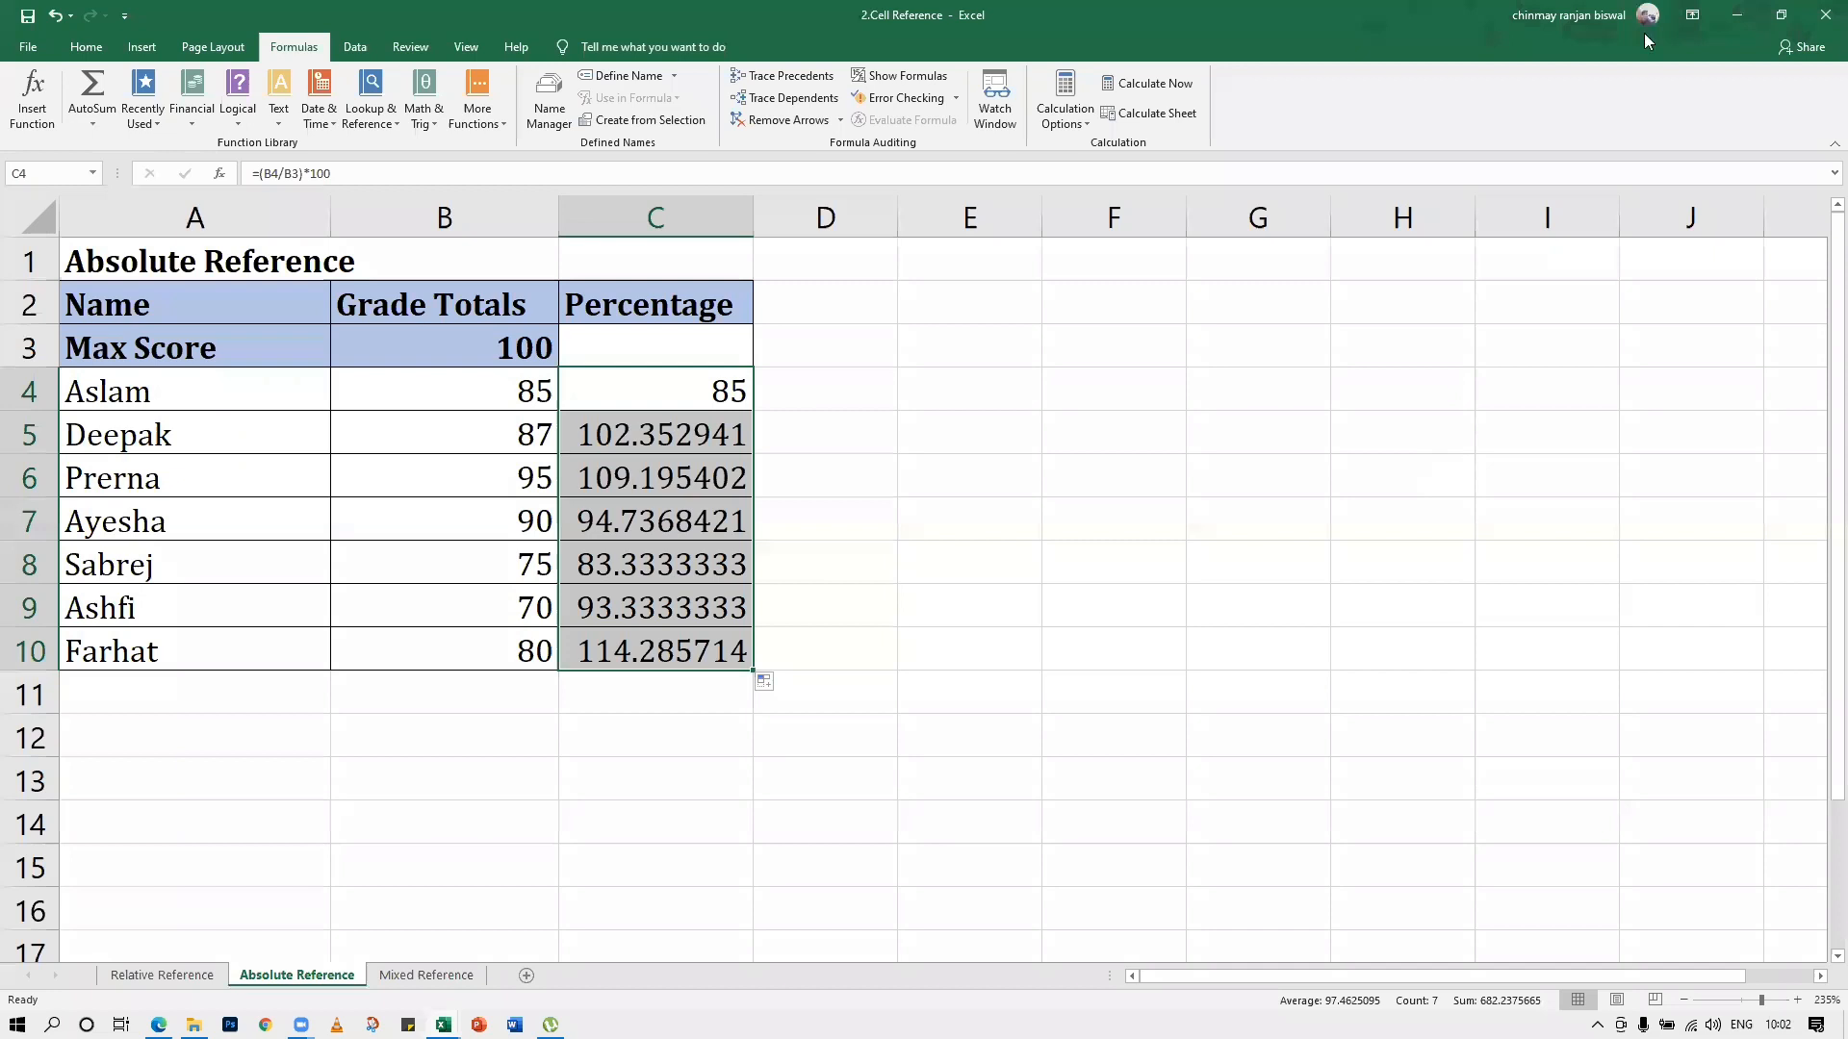
# Compare the filled formula in C5 with the original formula in C4 and the cells it references
pyautogui.moveTo(1616, 801); pyautogui.dragTo(1609, 784)
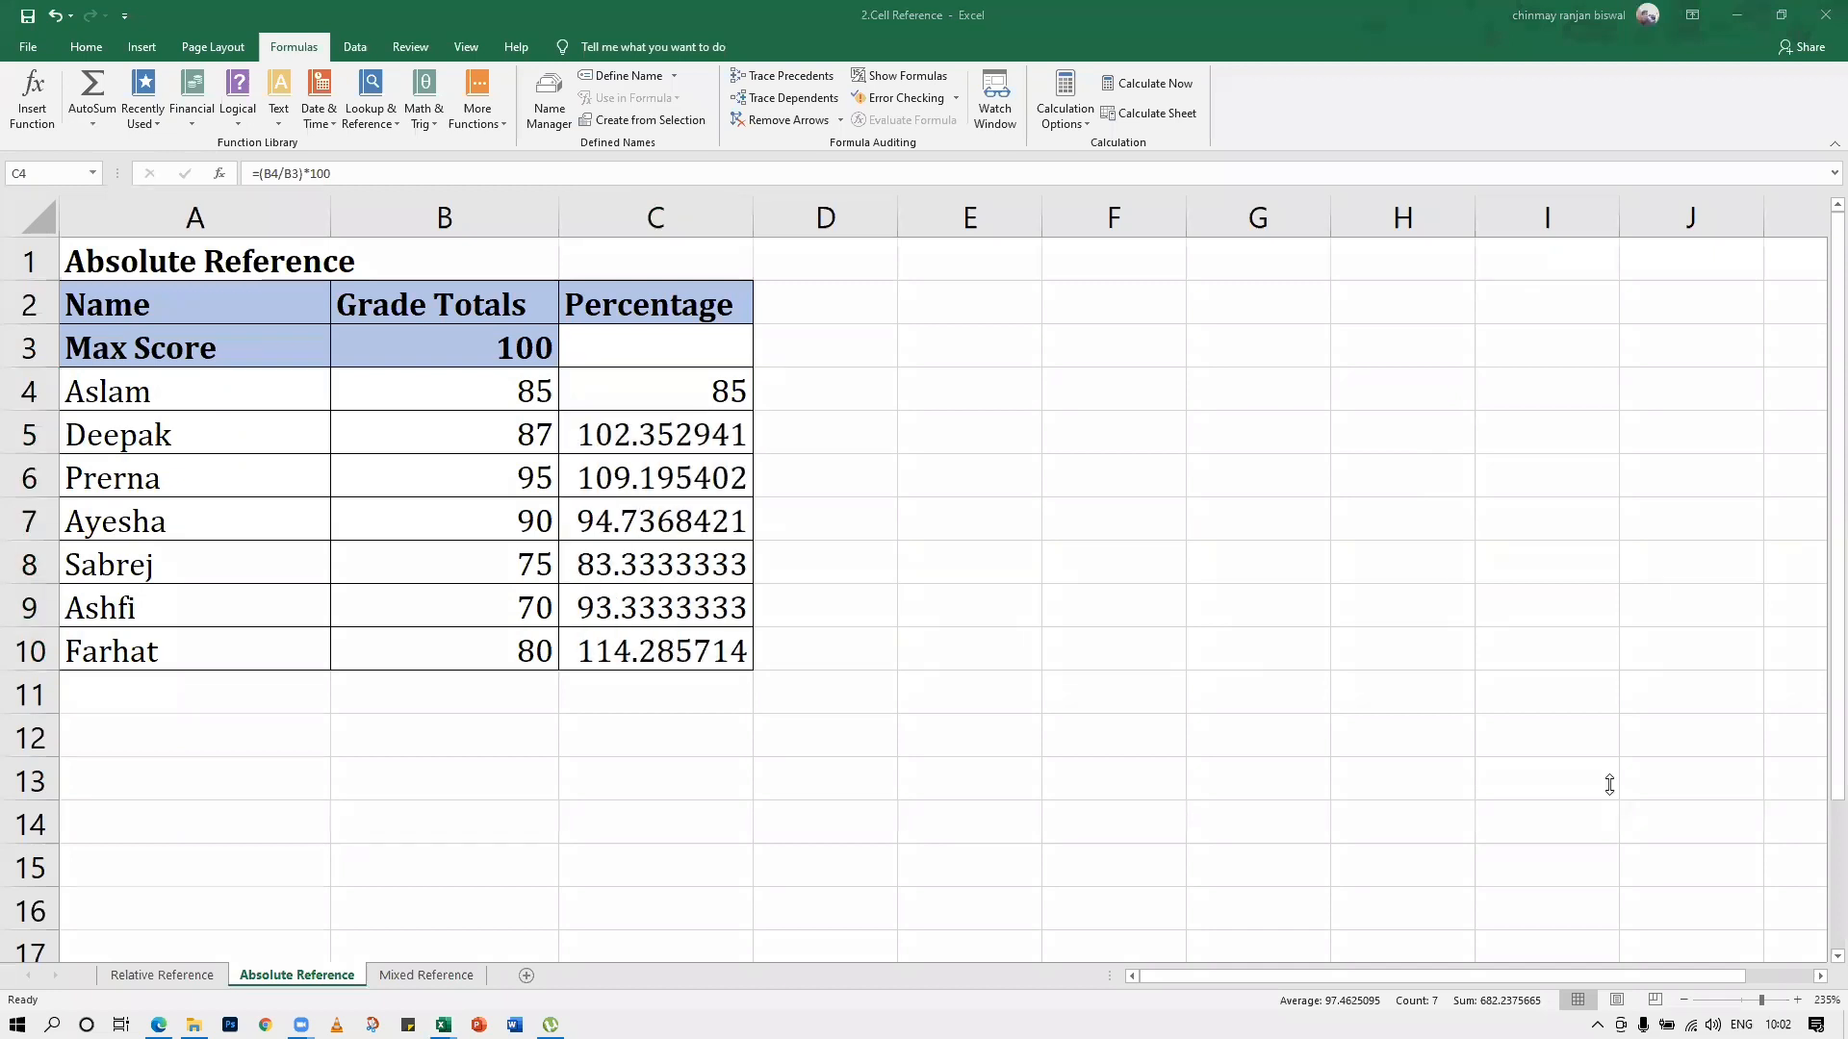
pyautogui.click(672, 448)
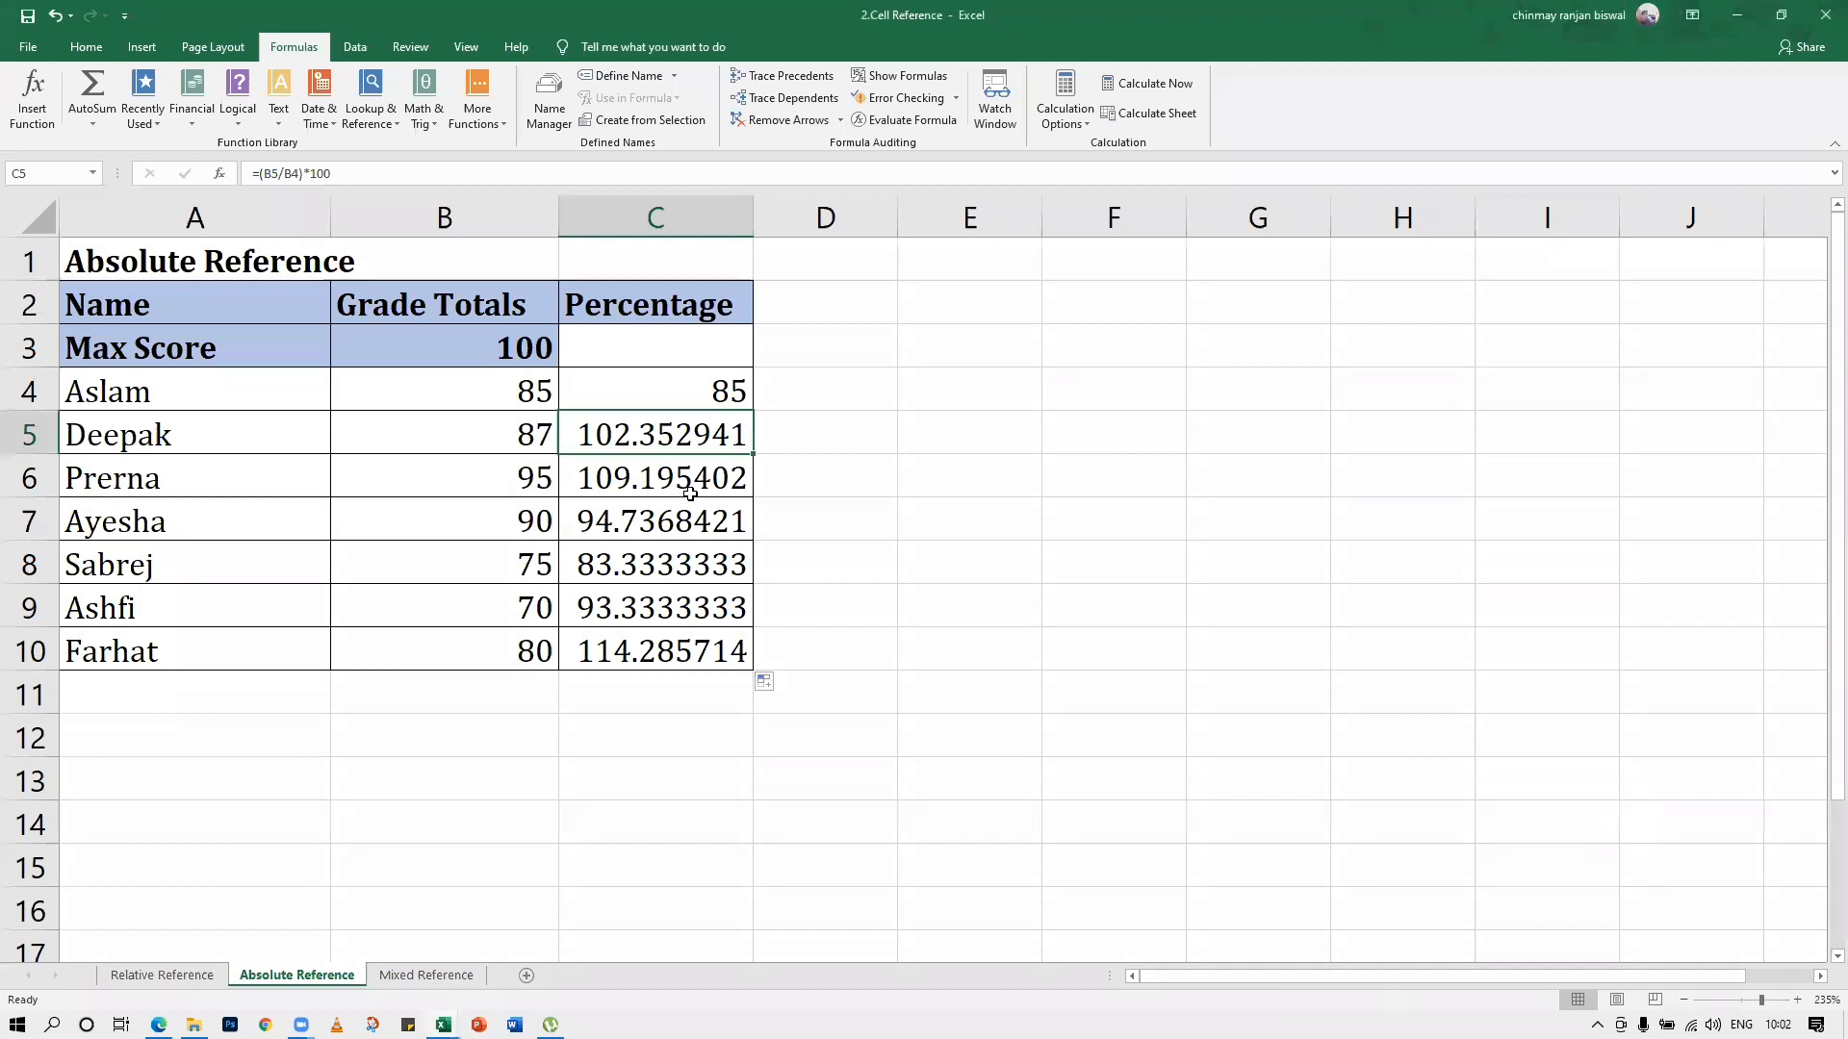
pyautogui.doubleClick(679, 392)
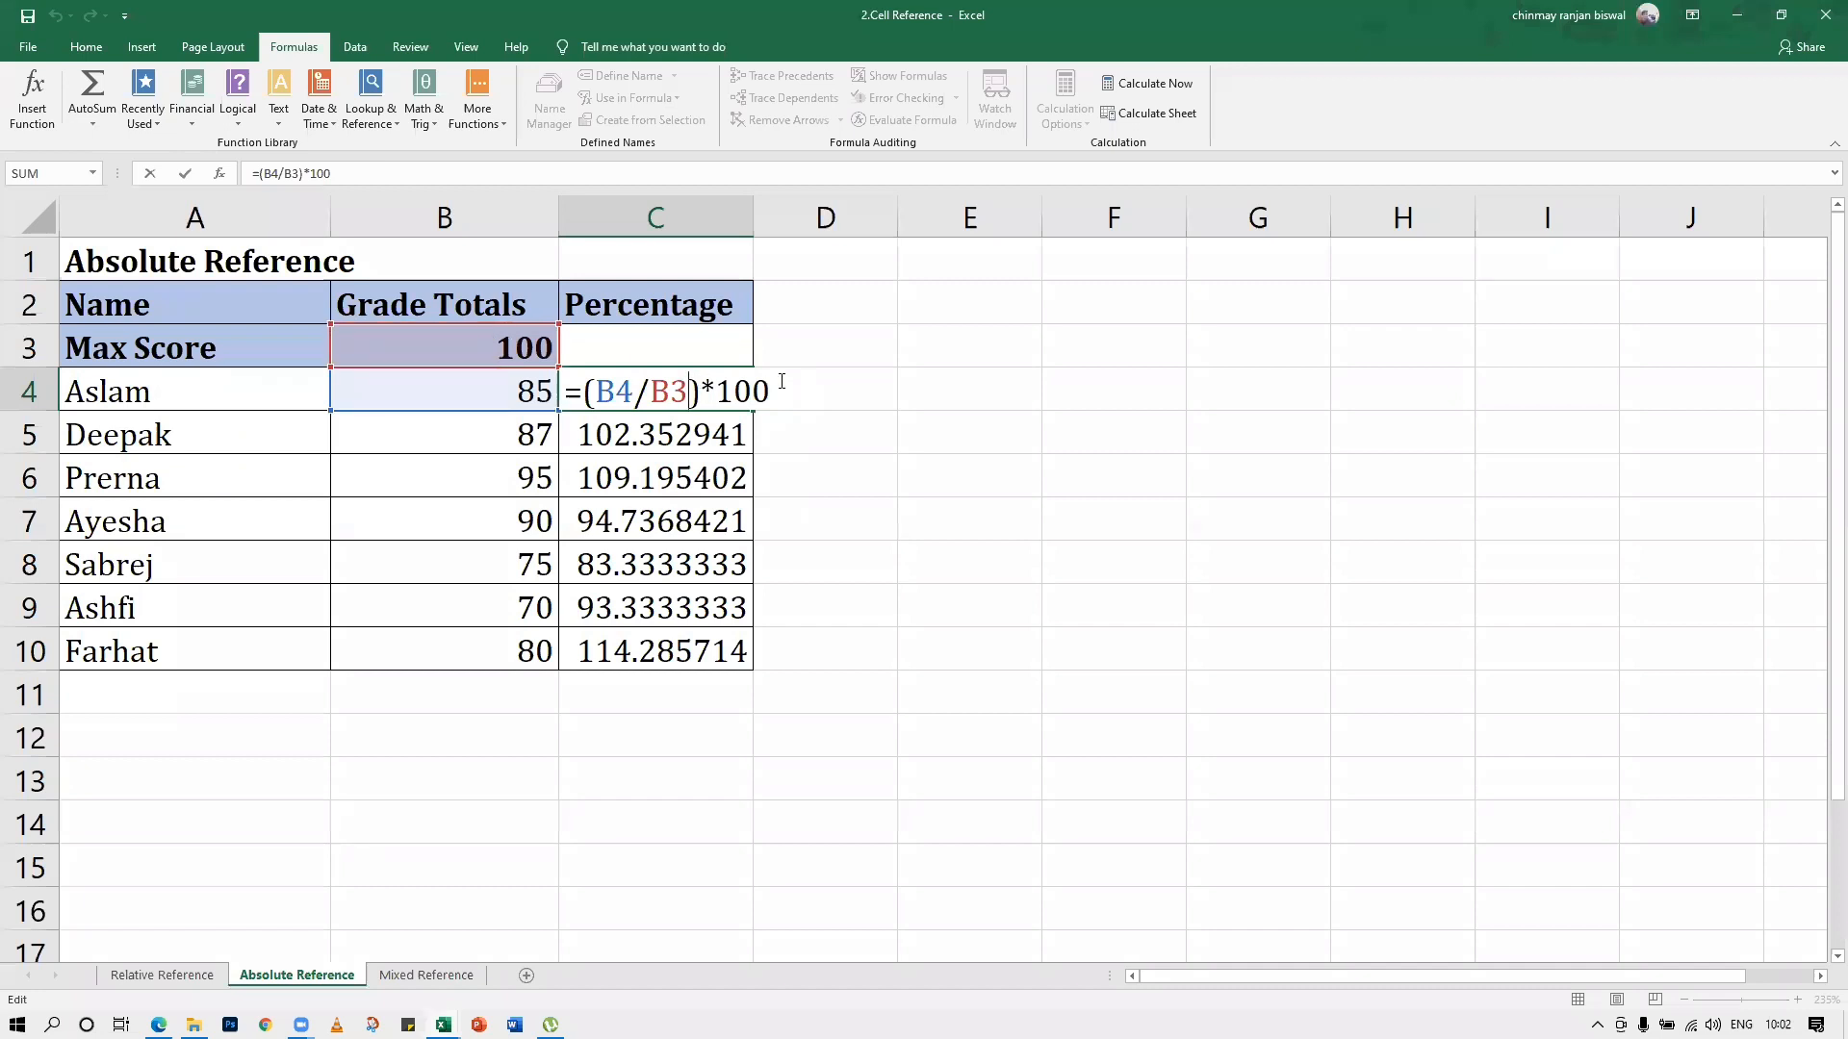
pyautogui.press('Return')
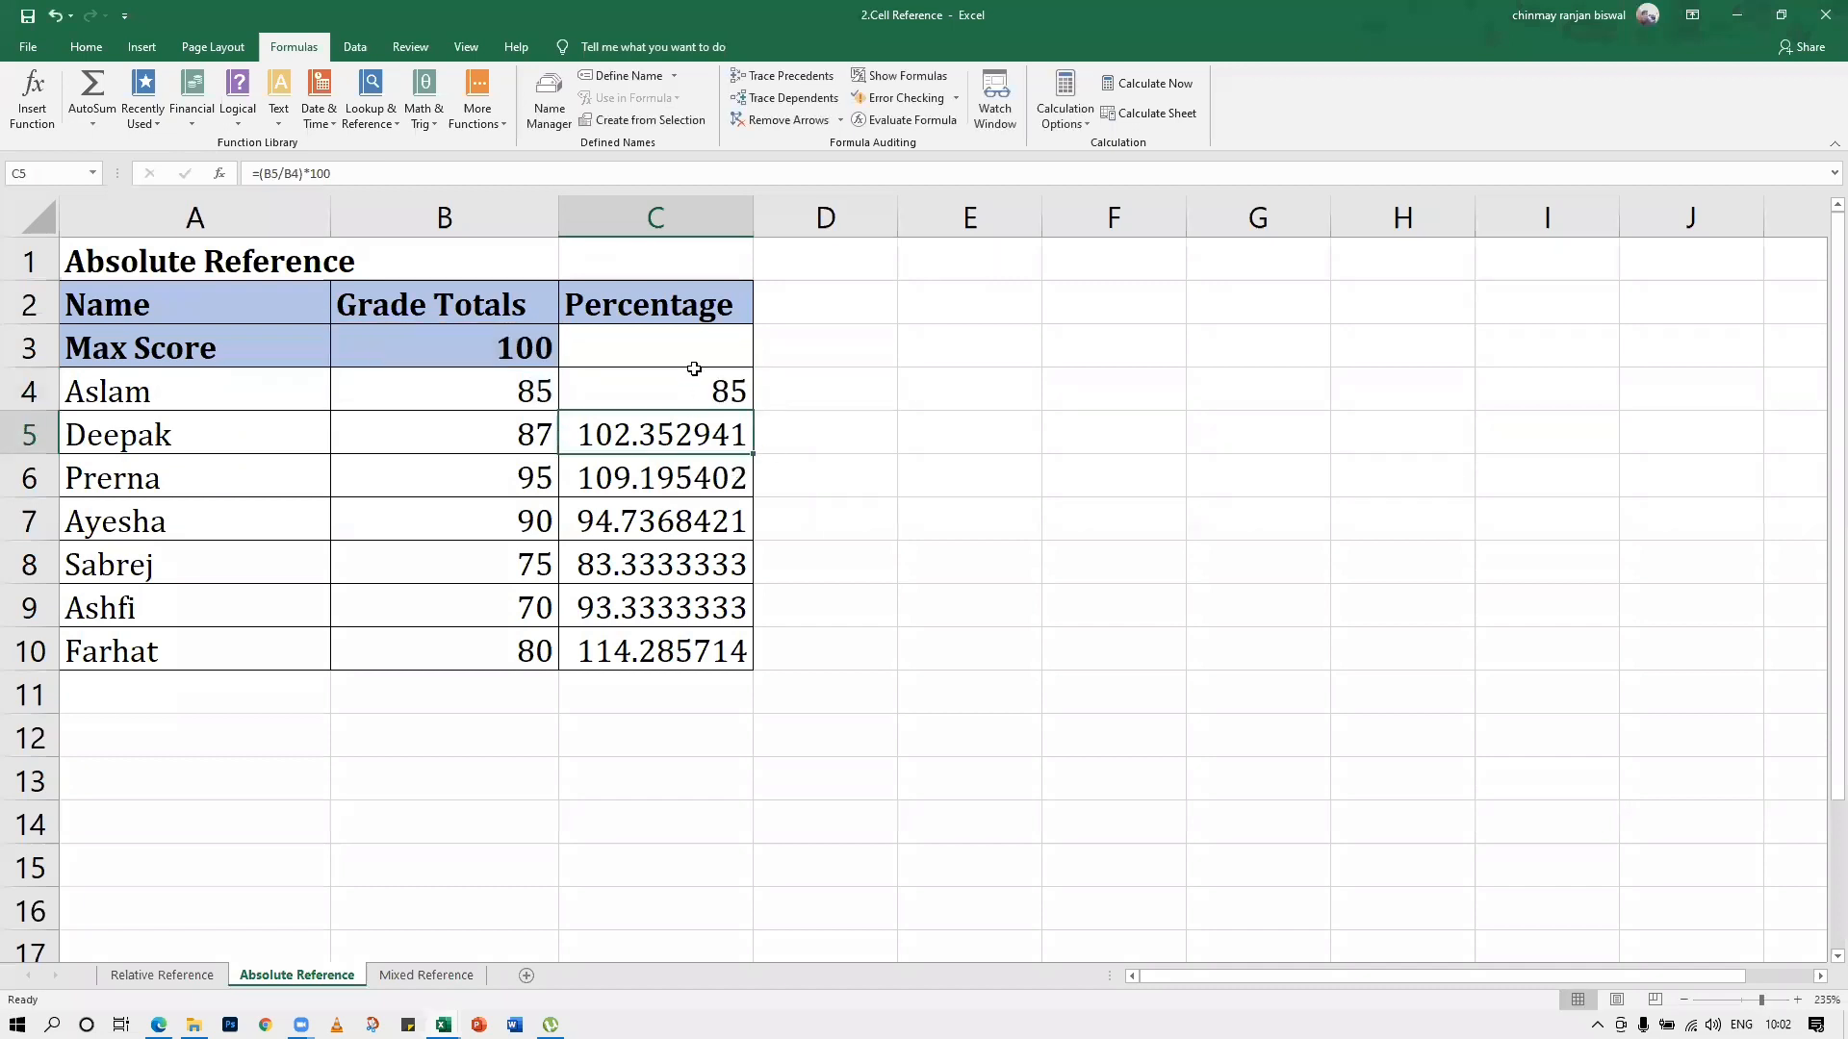
# Repeat the fill of C4's Percentage formula down to C10
pyautogui.click(693, 370)
pyautogui.moveTo(753, 413); pyautogui.dragTo(755, 664)
pyautogui.click(836, 682)
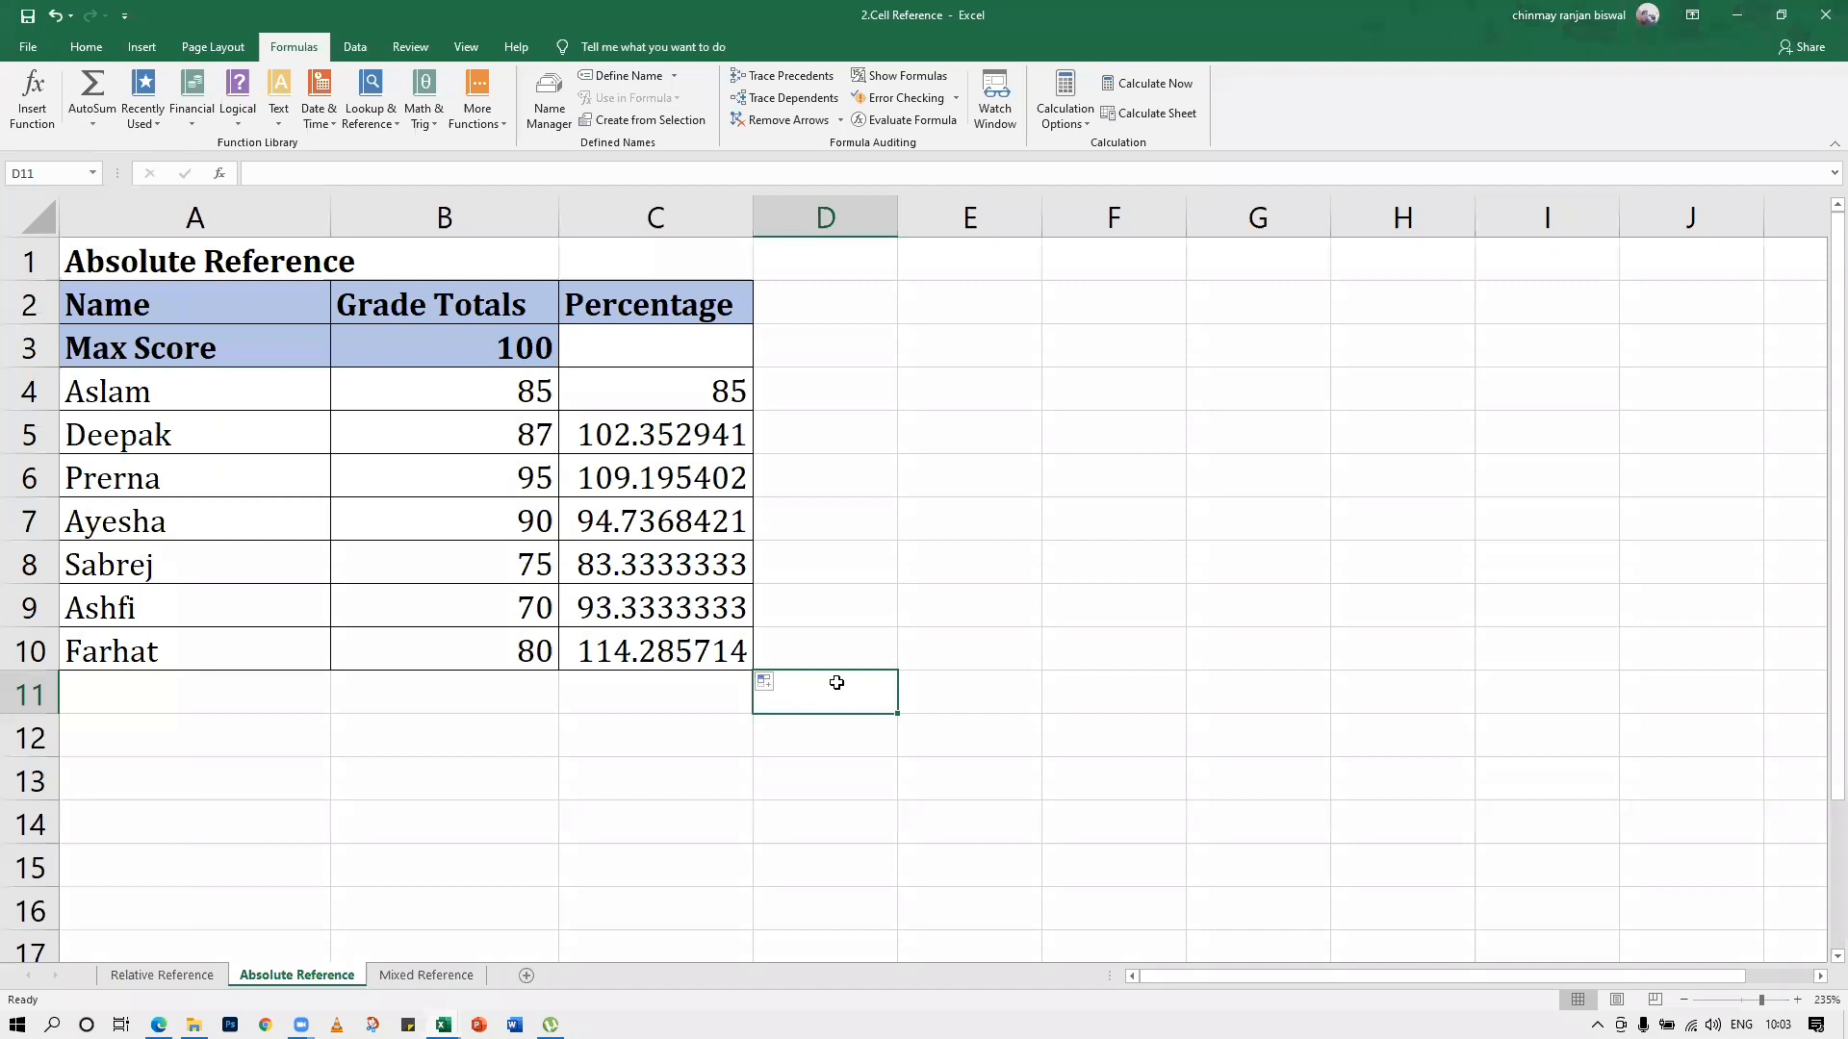
# Turn on Show Formulas to display the formulas in the Percentage column
pyautogui.click(661, 404)
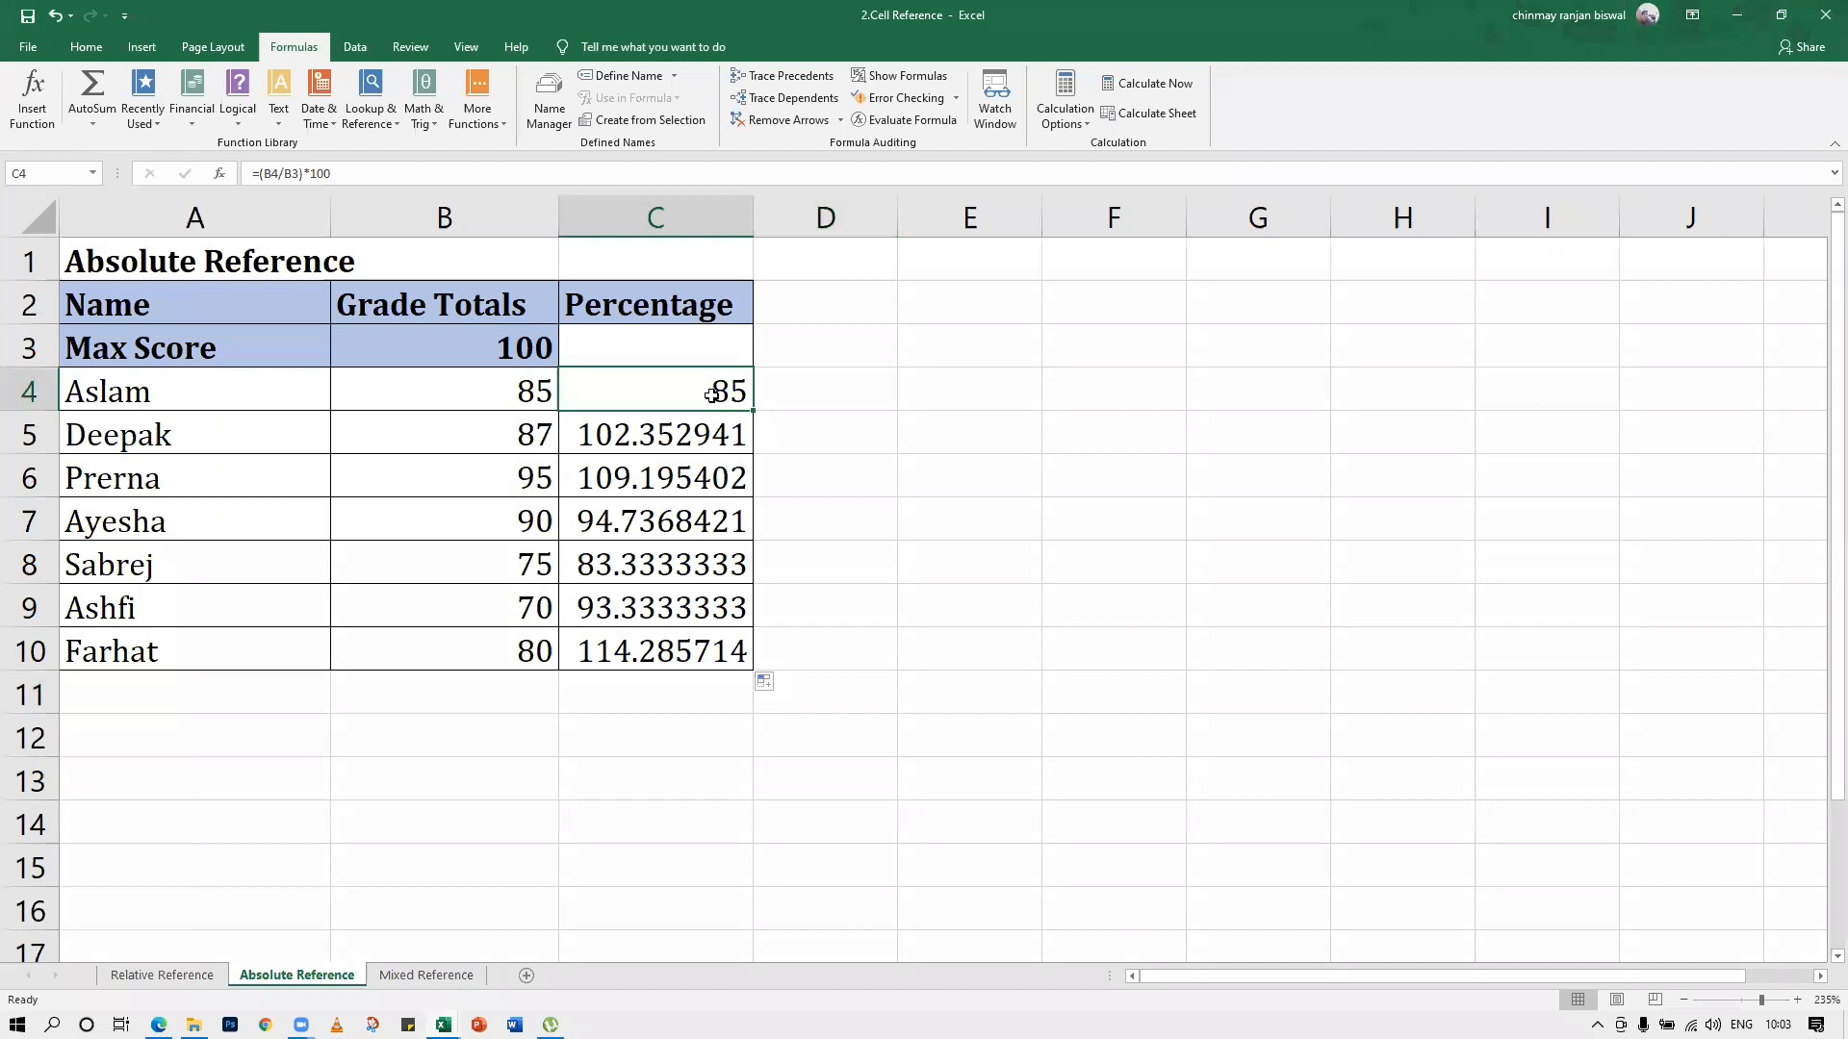
pyautogui.click(900, 75)
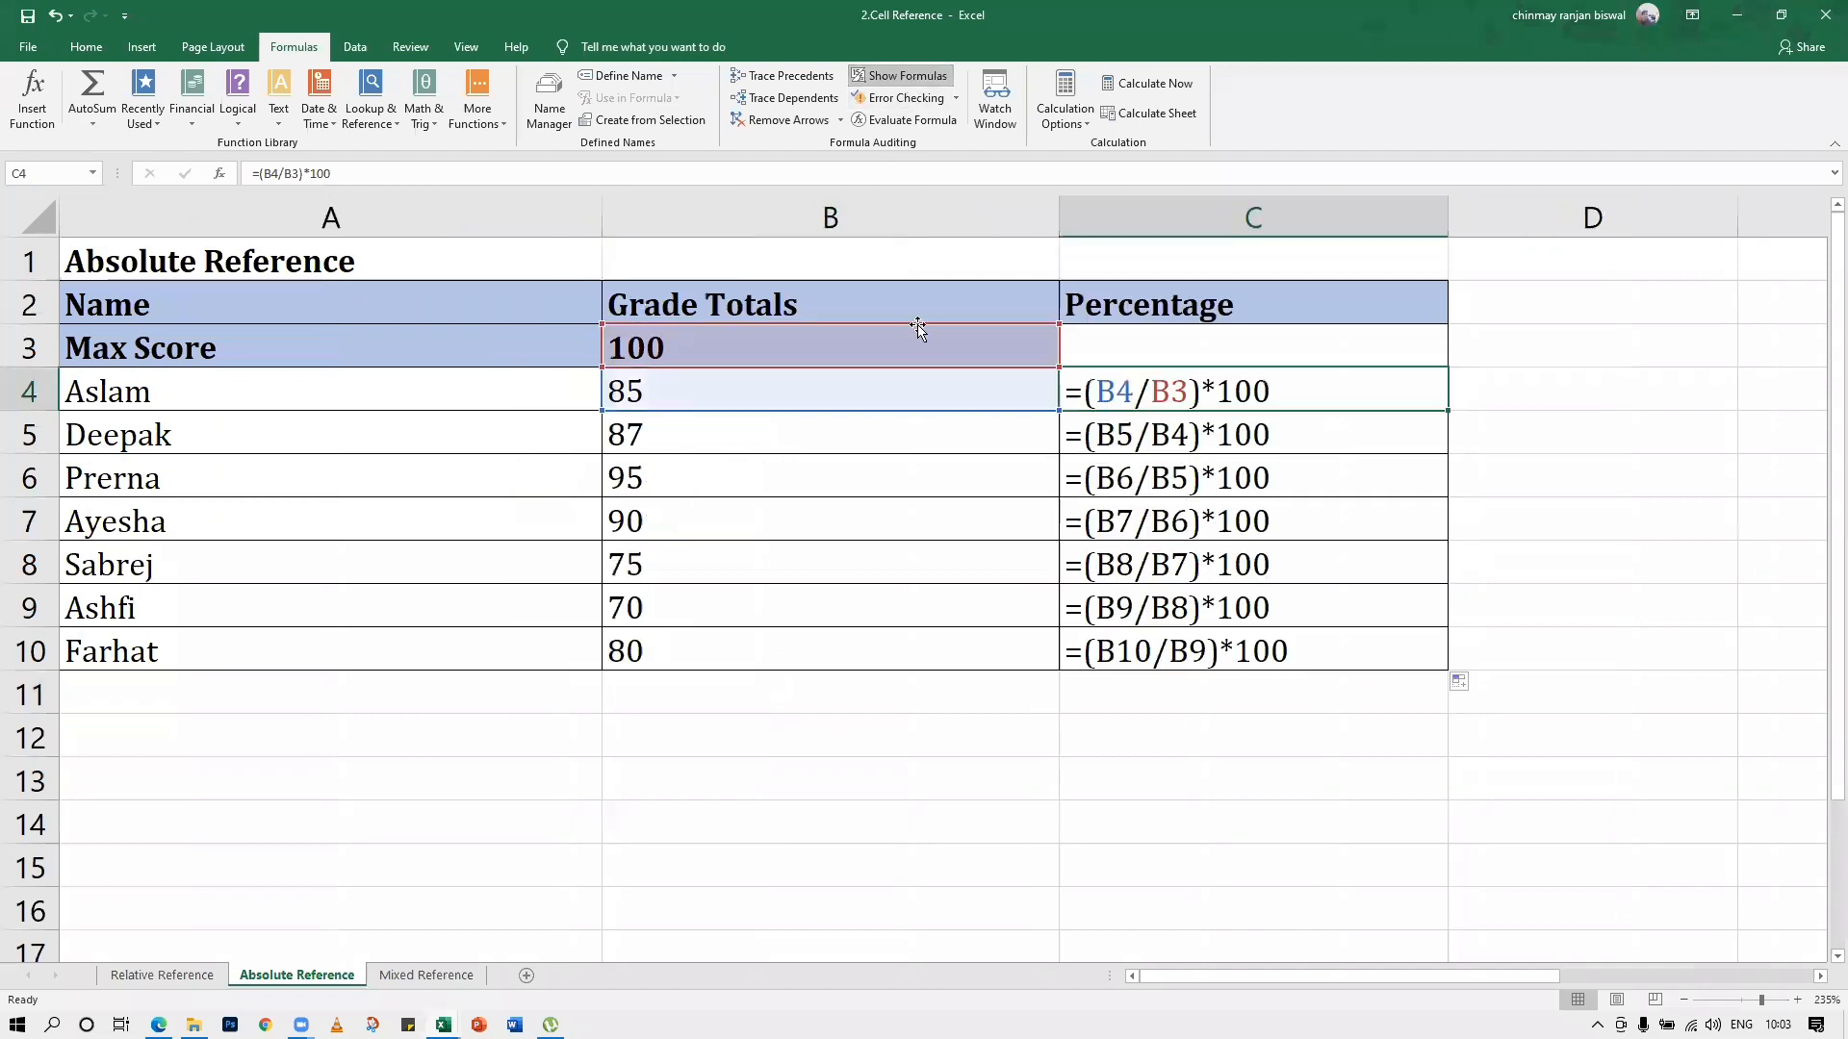
pyautogui.click(1100, 732)
# Examine the grade total and max score cells B4 and B3, and the cells each Percentage formula from C4 to C10 references
pyautogui.click(1121, 403)
pyautogui.click(757, 390)
pyautogui.click(752, 344)
pyautogui.click(1095, 439)
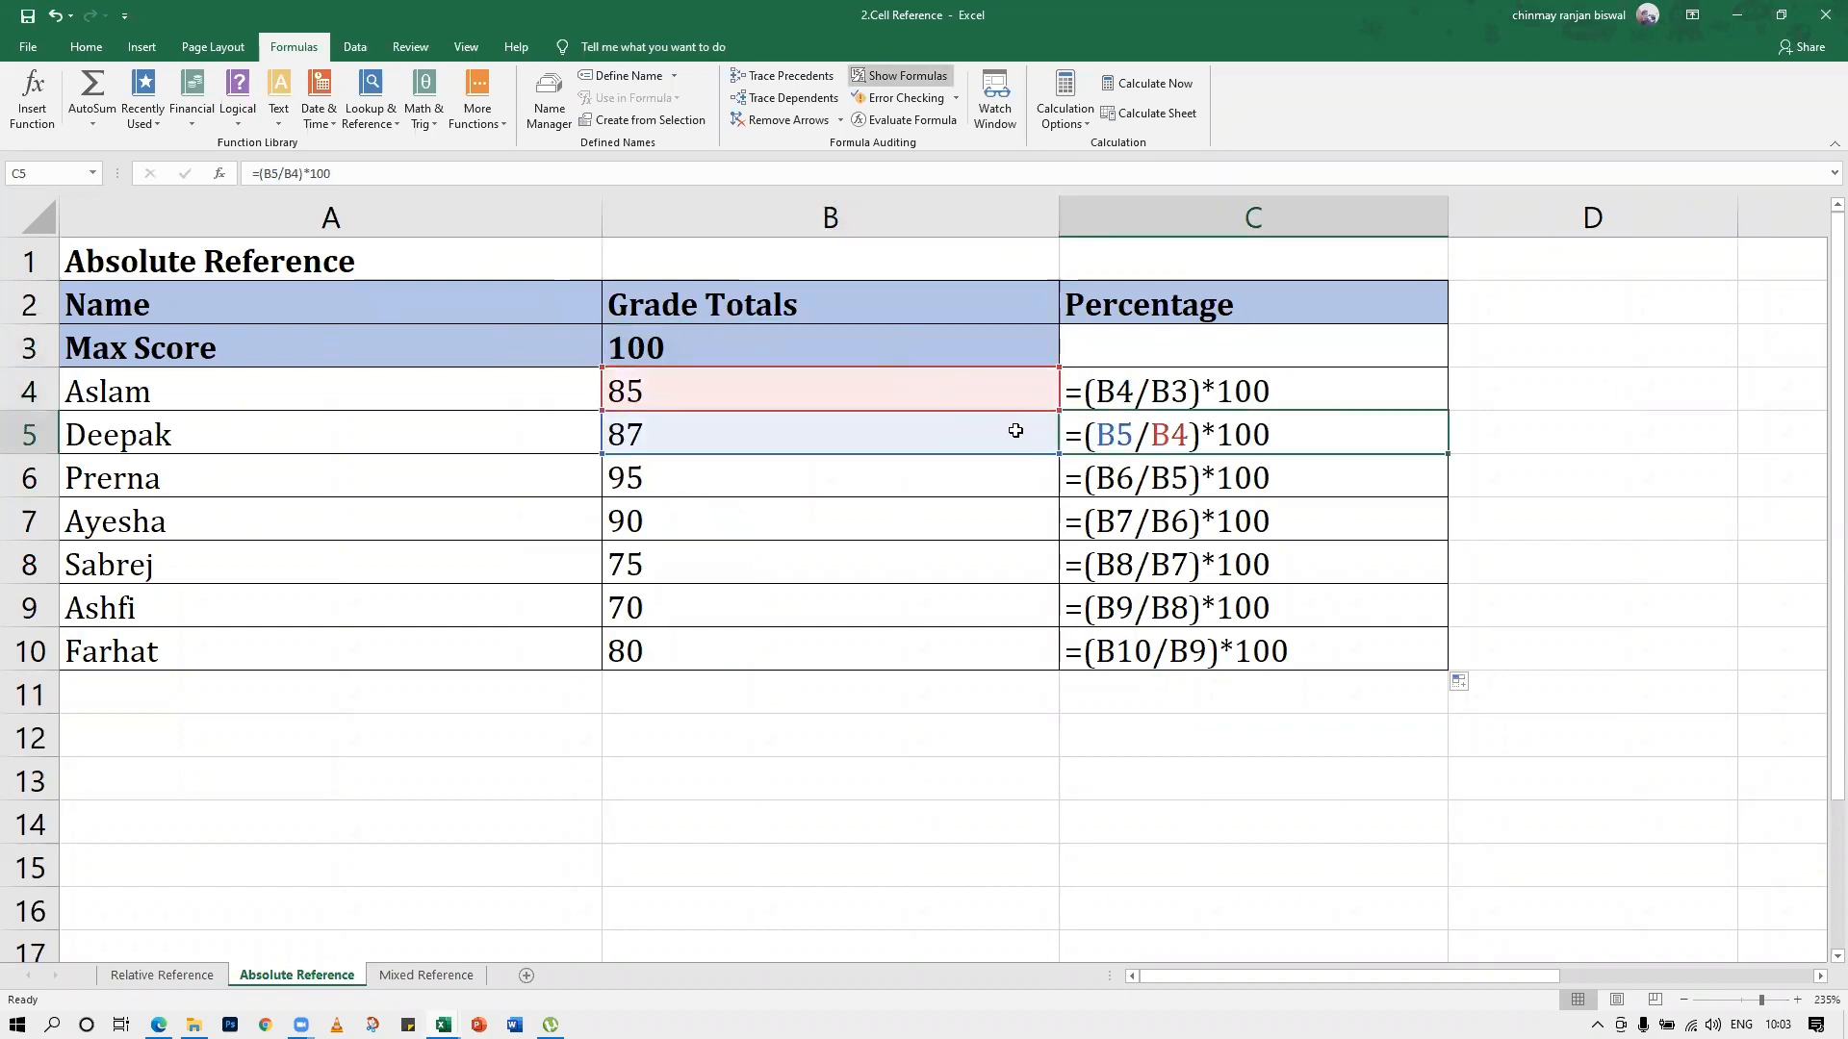
pyautogui.click(1121, 476)
pyautogui.click(1121, 516)
pyautogui.click(1123, 563)
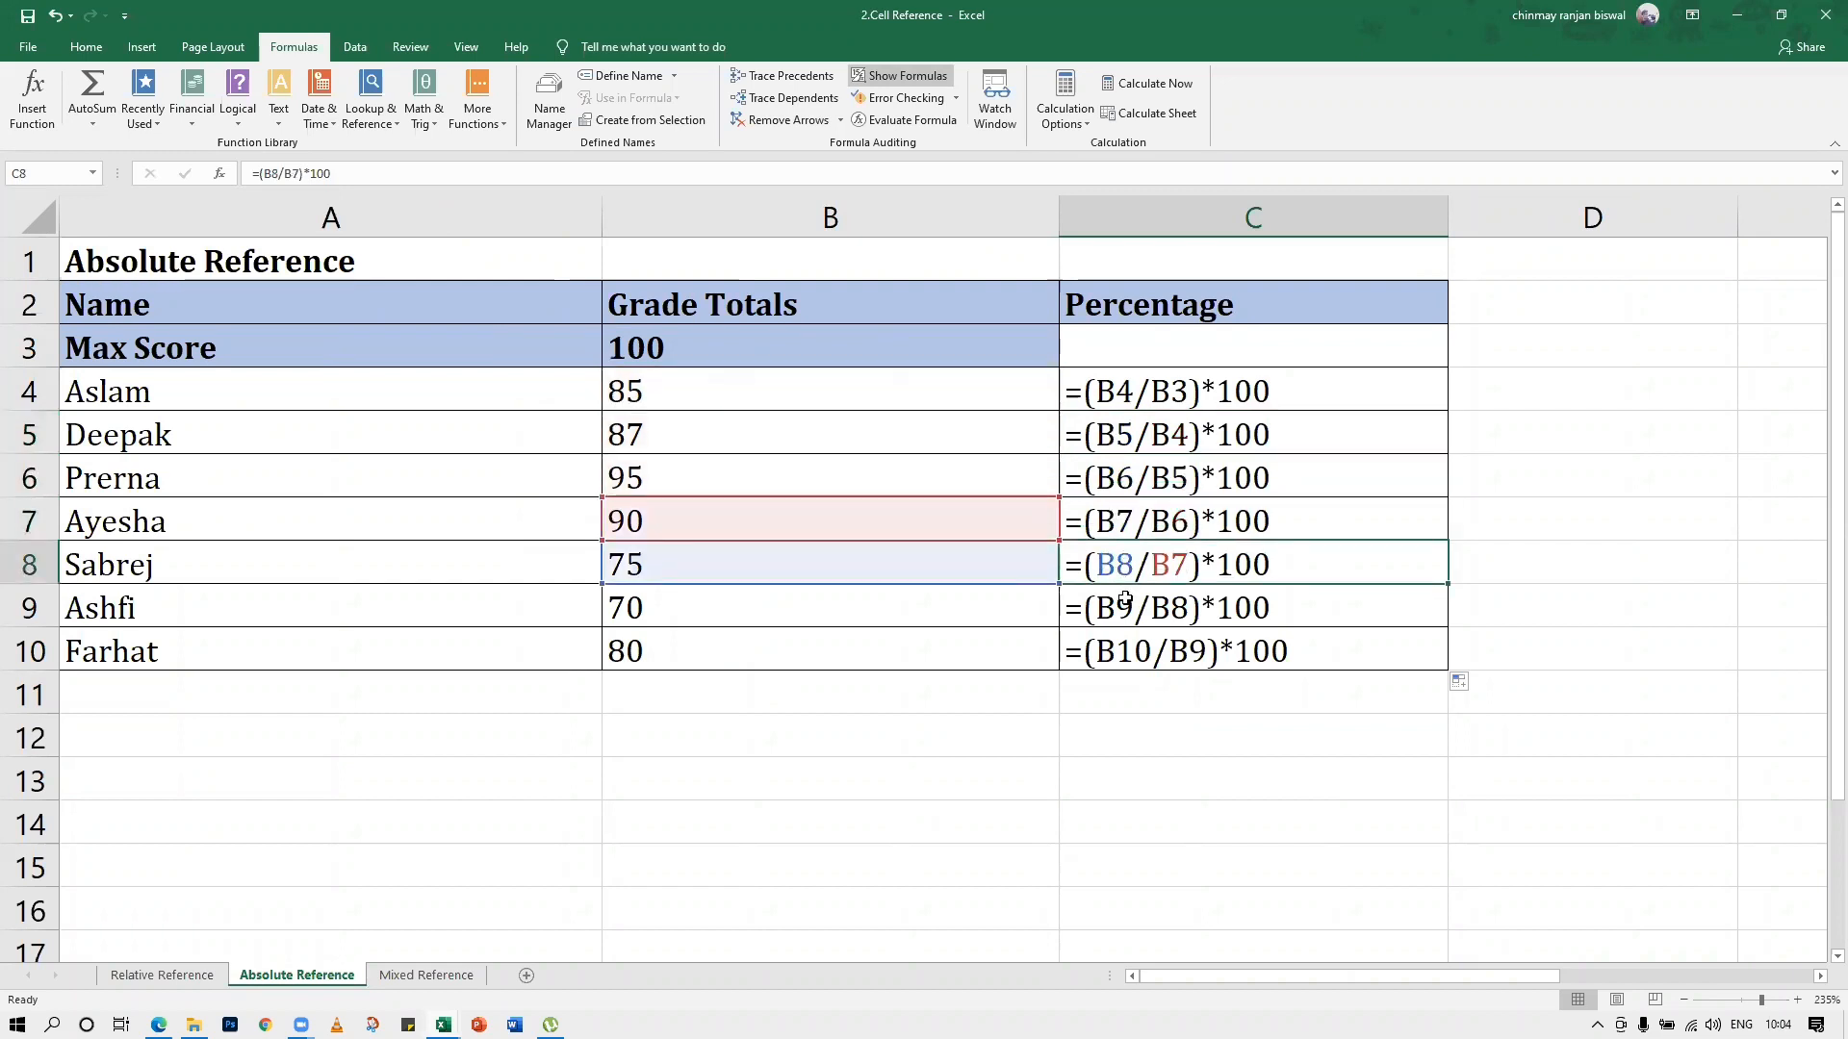
pyautogui.click(1124, 607)
pyautogui.click(1126, 646)
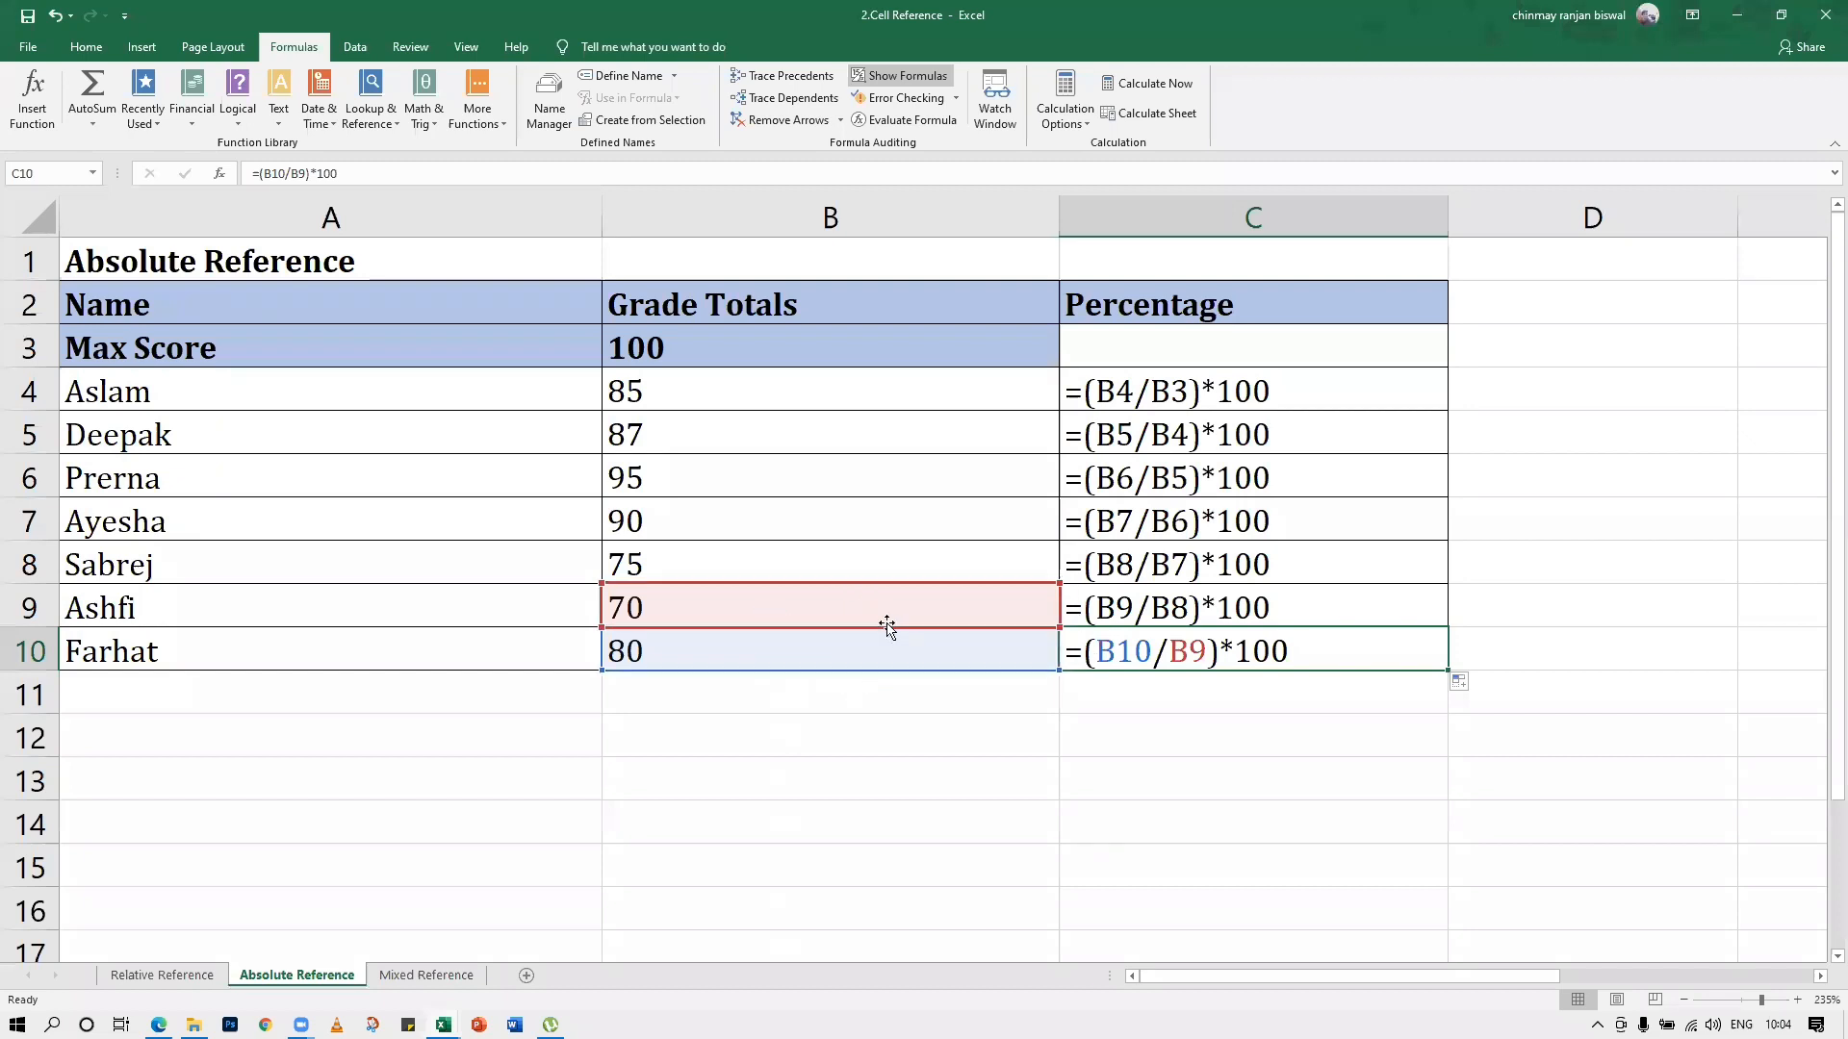
# Recheck the Percentage formulas row by row from C4 to C10, comparing how the divisor reference shifts in each one
pyautogui.click(1227, 375)
pyautogui.click(1184, 435)
pyautogui.click(1164, 476)
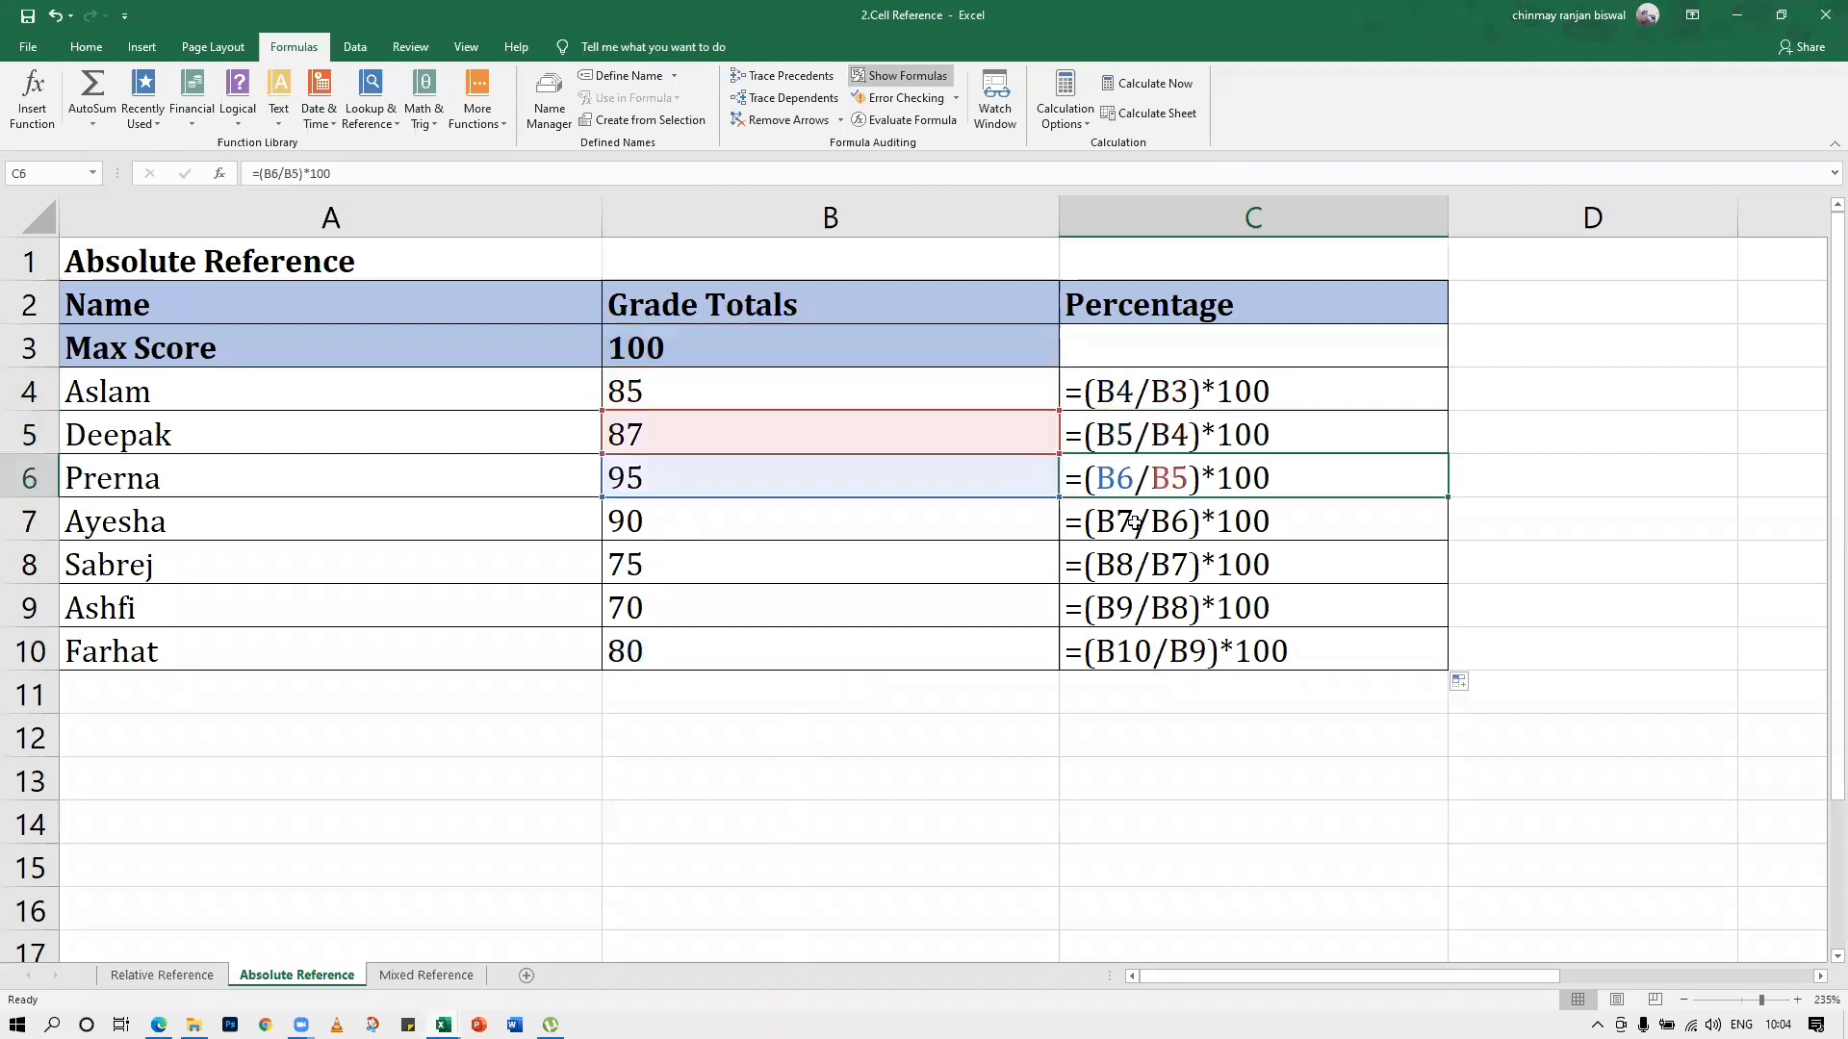
pyautogui.click(1133, 523)
pyautogui.click(1126, 563)
pyautogui.click(1122, 607)
pyautogui.click(1119, 636)
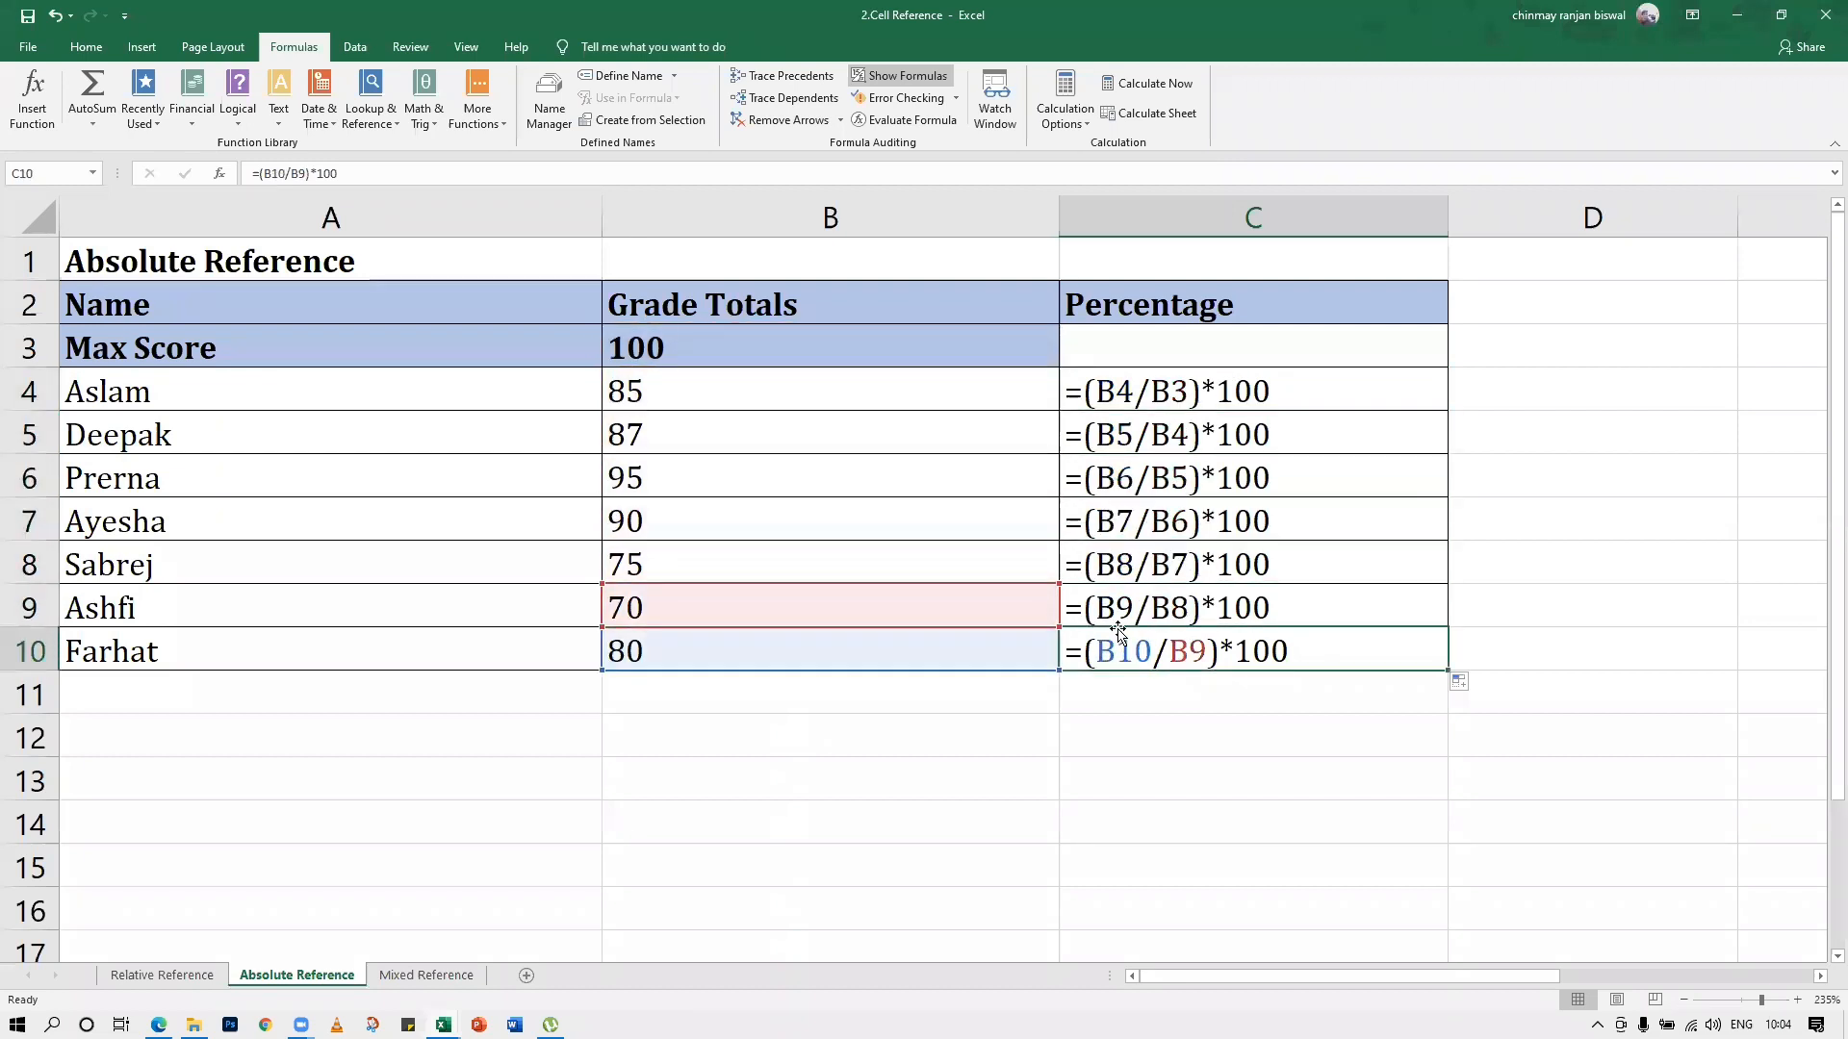
pyautogui.click(1070, 397)
pyautogui.click(1109, 424)
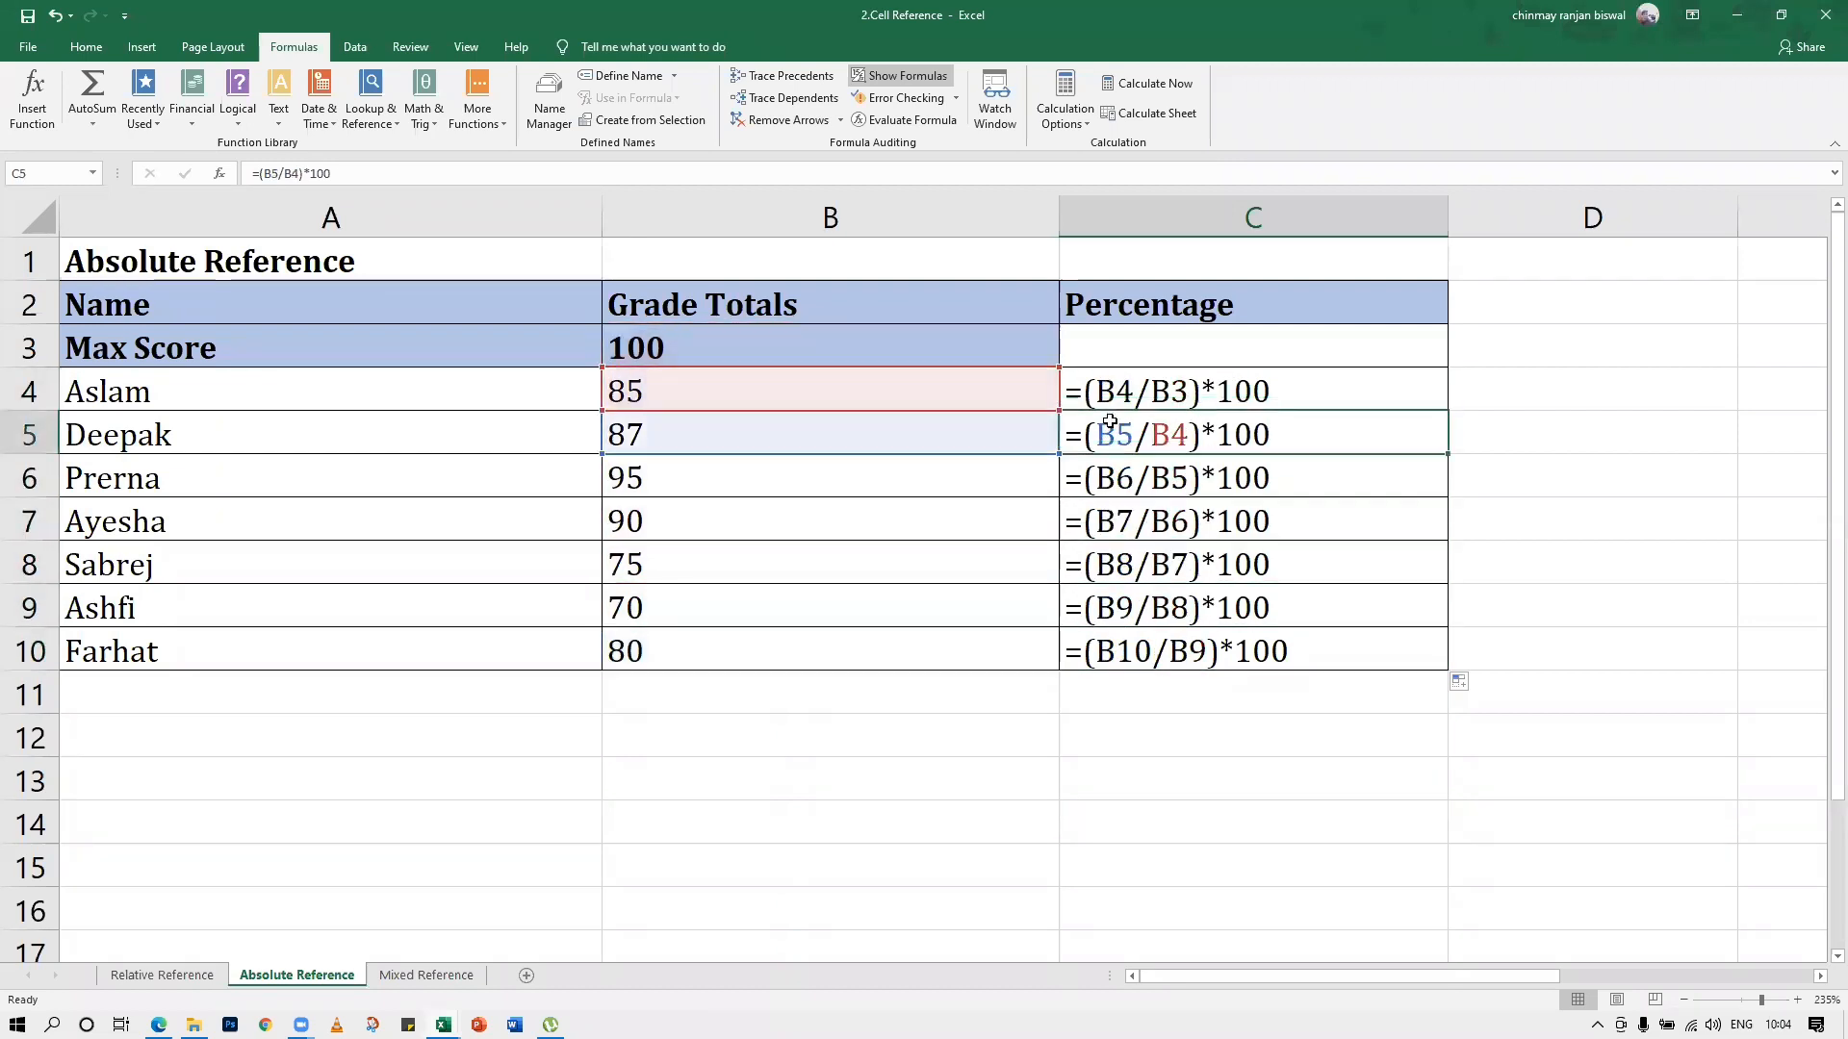
pyautogui.click(1099, 471)
pyautogui.click(1102, 520)
pyautogui.click(1105, 563)
pyautogui.click(1118, 606)
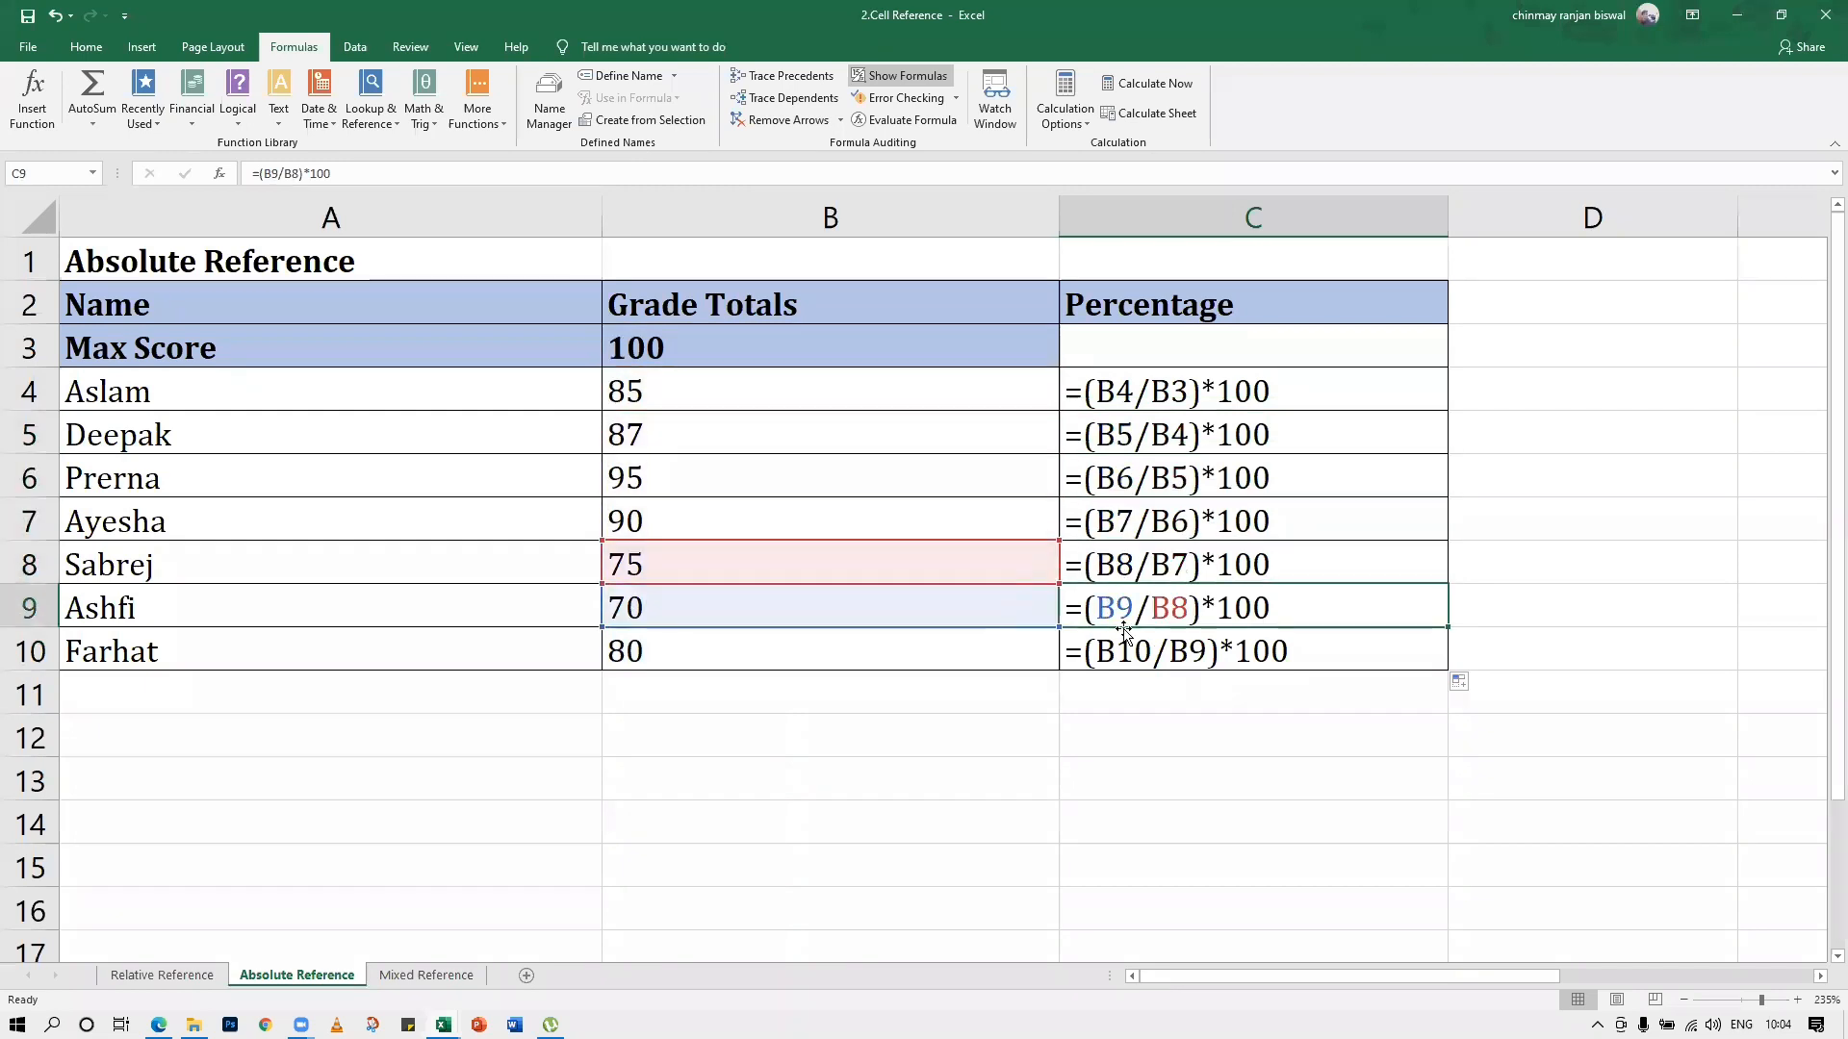
pyautogui.click(1130, 649)
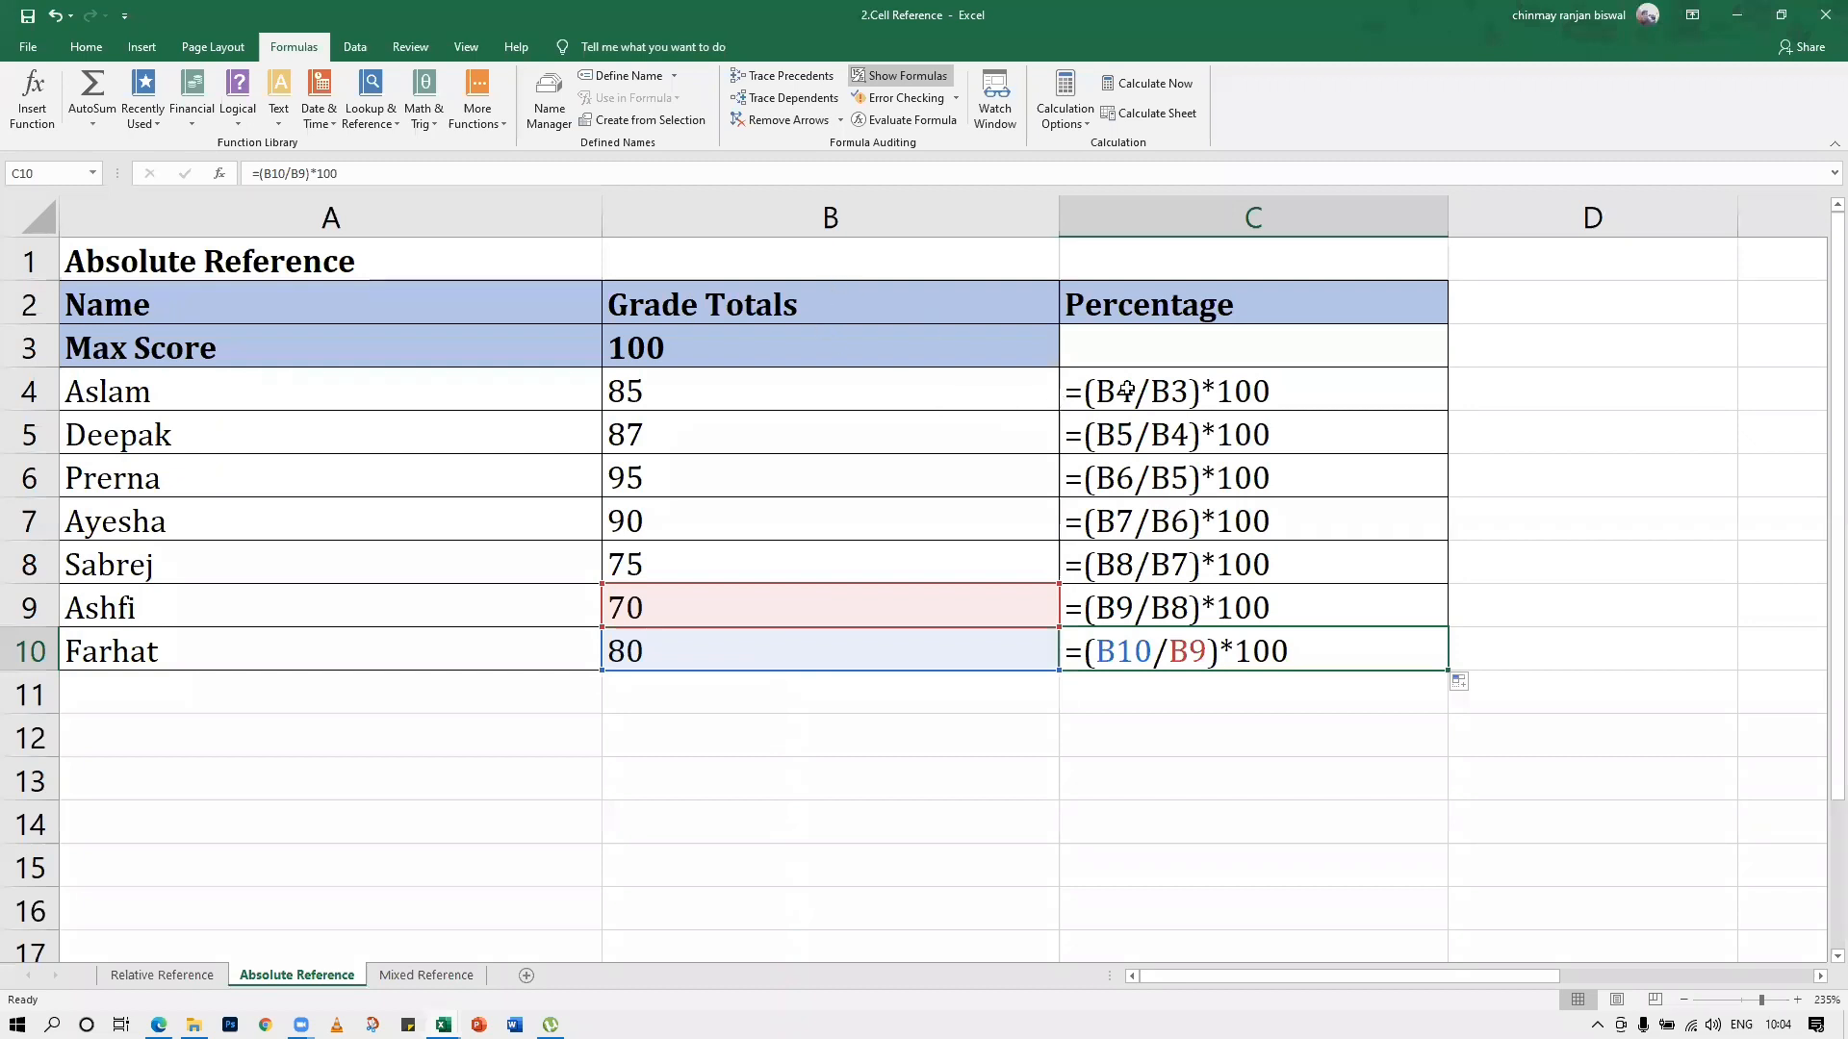
# Replace the B3 reference in C4's formula with the constant 100, making it =(B4/100)*100, and turn off Show Formulas
pyautogui.click(1162, 391)
pyautogui.doubleClick(1164, 389)
pyautogui.moveTo(1189, 390); pyautogui.dragTo(1153, 391)
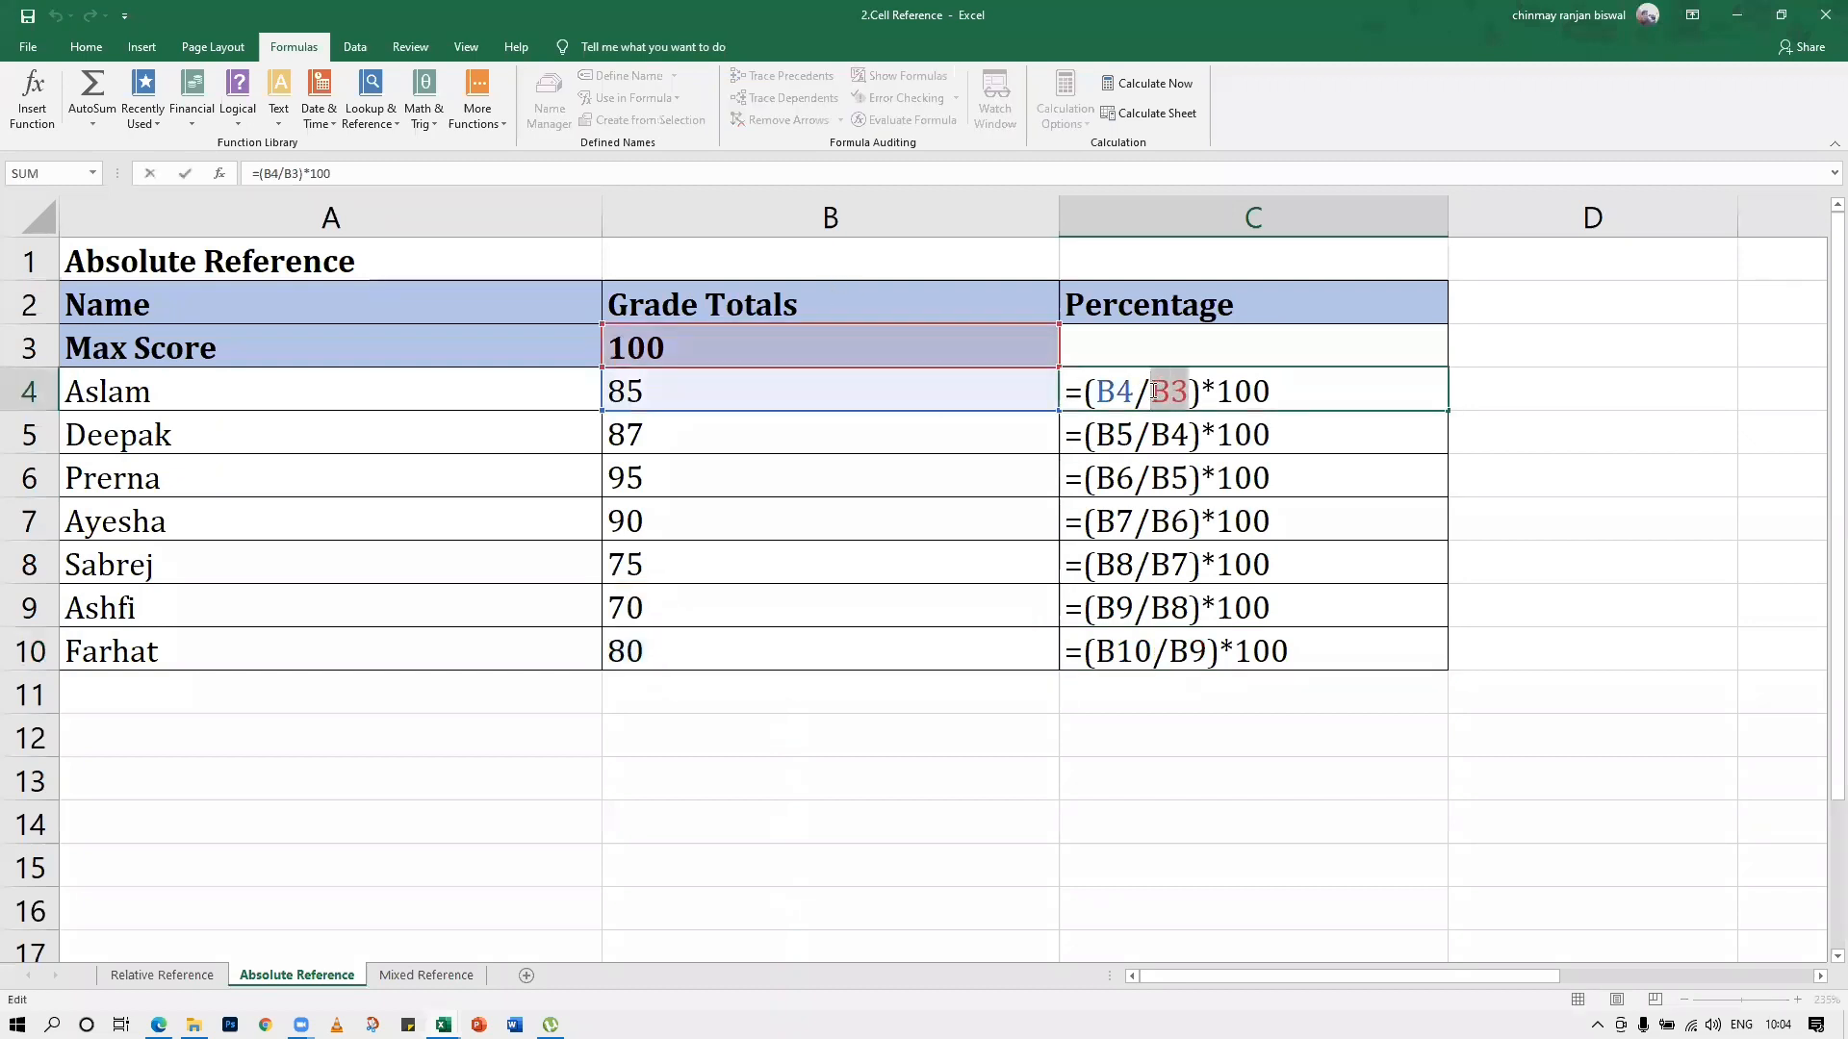
pyautogui.write('100')
pyautogui.press('Return')
pyautogui.press('Up')
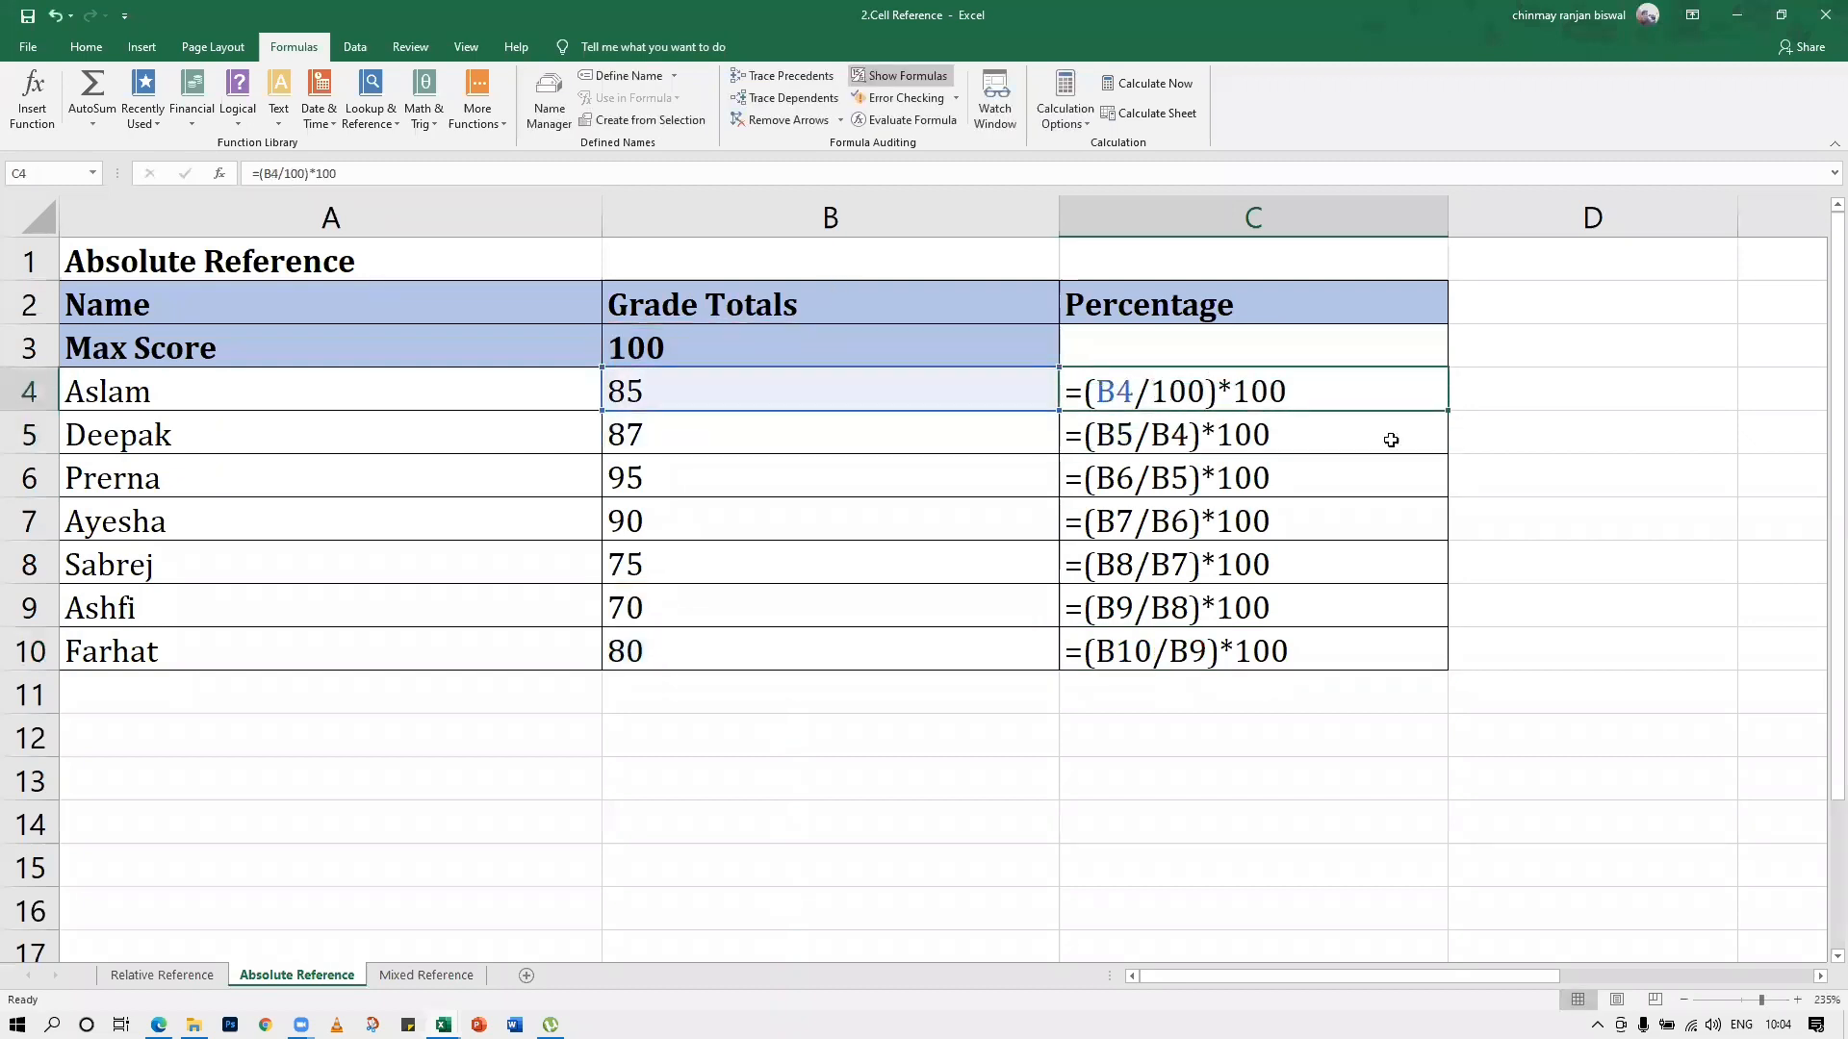
pyautogui.hotkey('ctrl', '`')
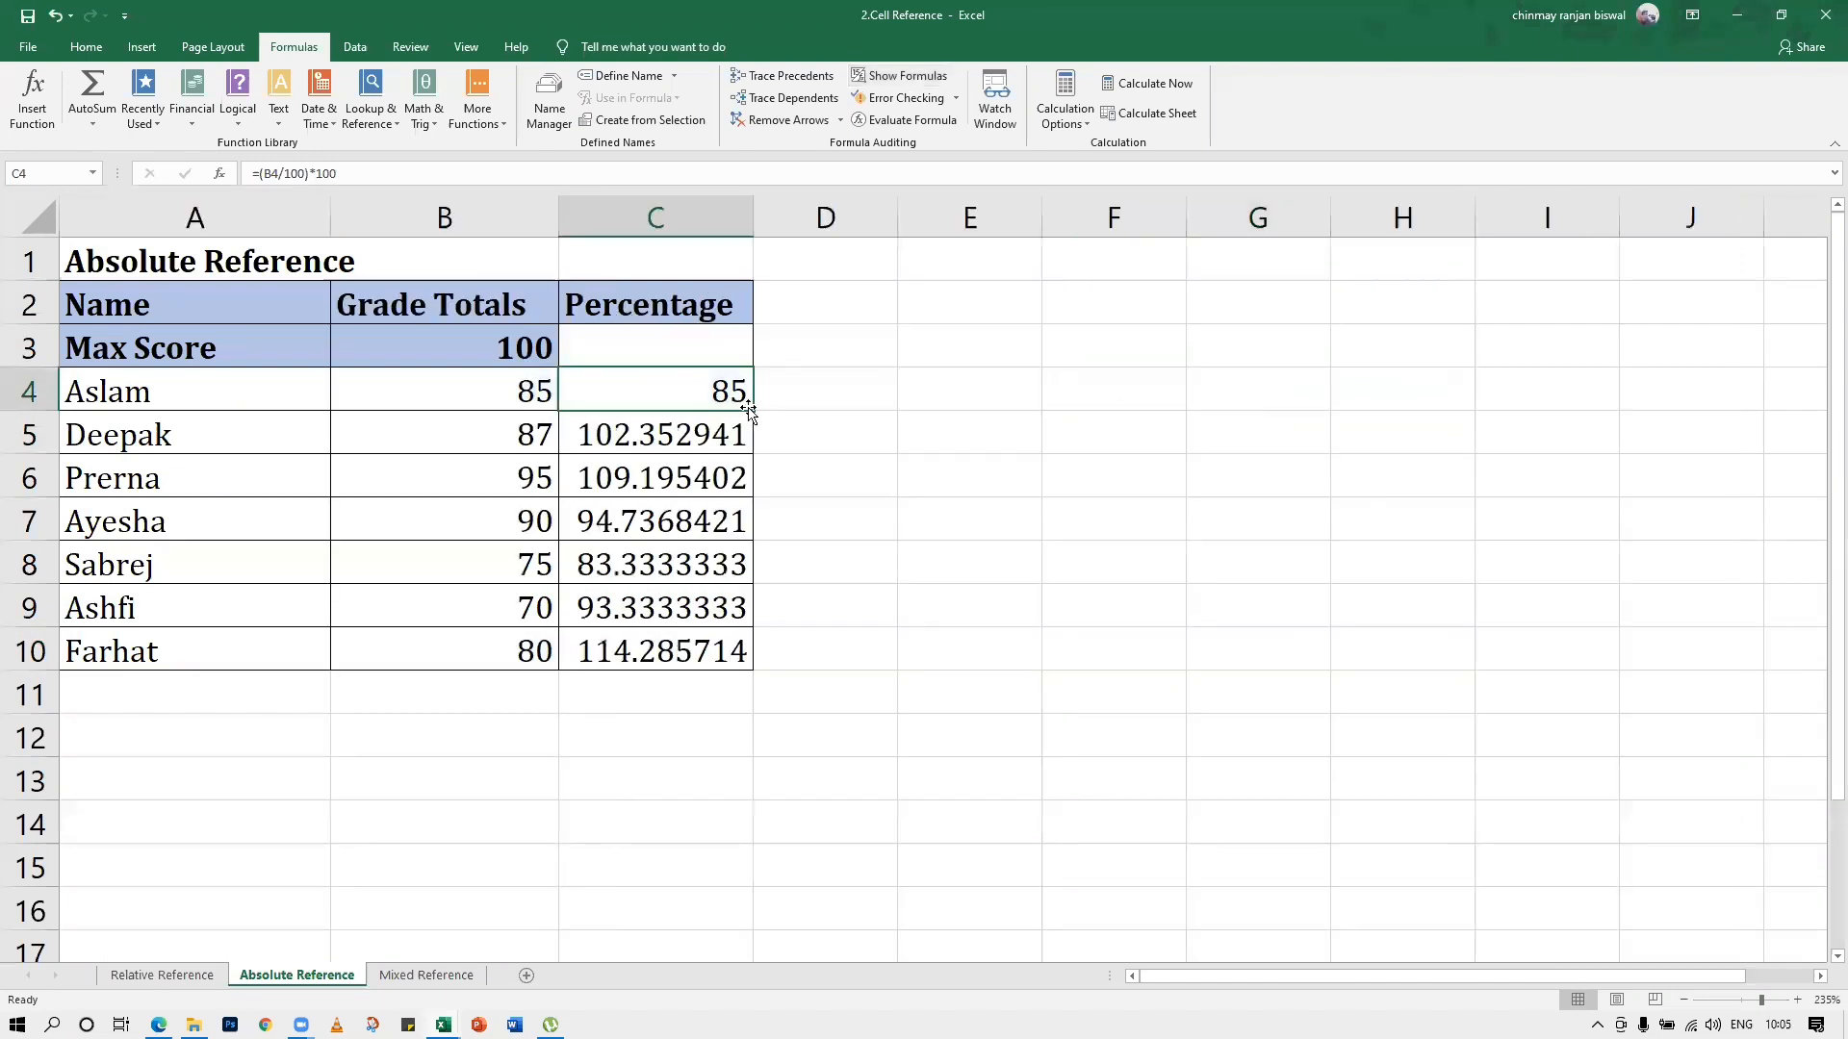
# Fill the C4 percentage formula down through C10
pyautogui.moveTo(751, 544); pyautogui.dragTo(752, 664)
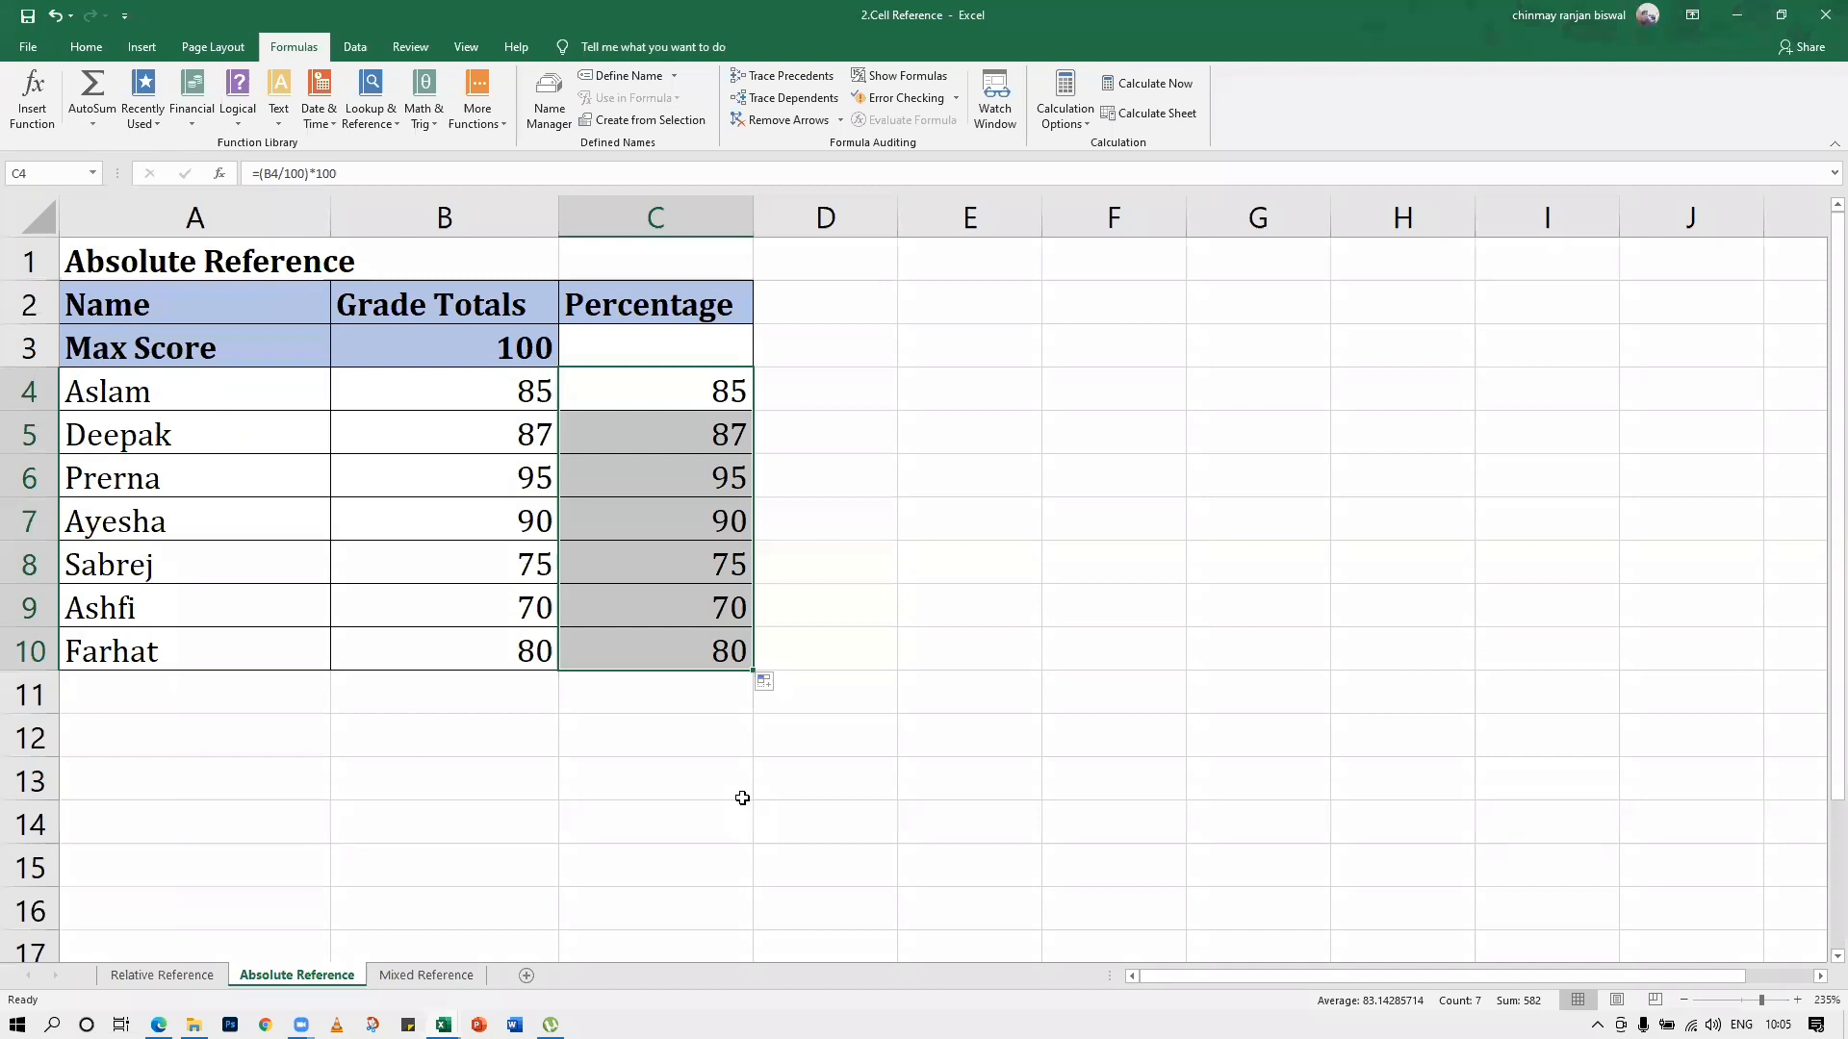
# Replace the constant divisor in C4 with an absolute reference to the max score, making the formula =(B4/$B$3)*100
pyautogui.doubleClick(629, 393)
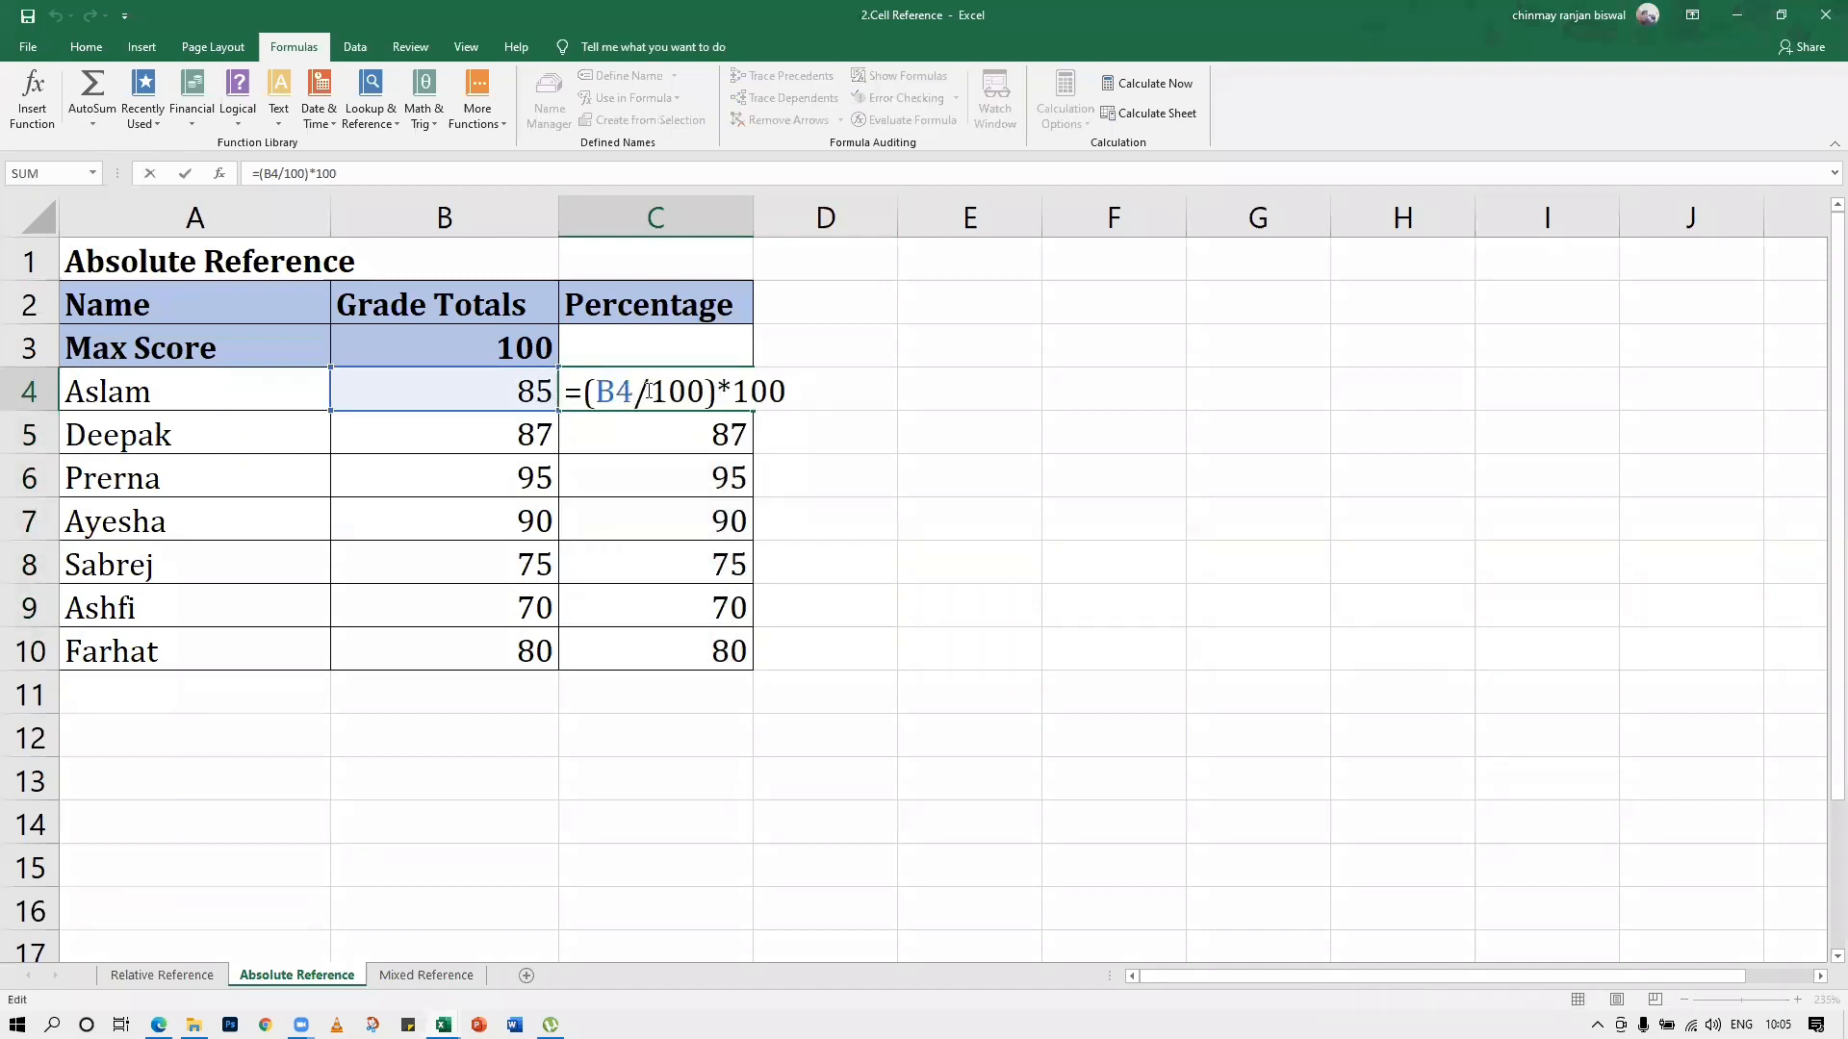
pyautogui.doubleClick(685, 392)
pyautogui.click(529, 336)
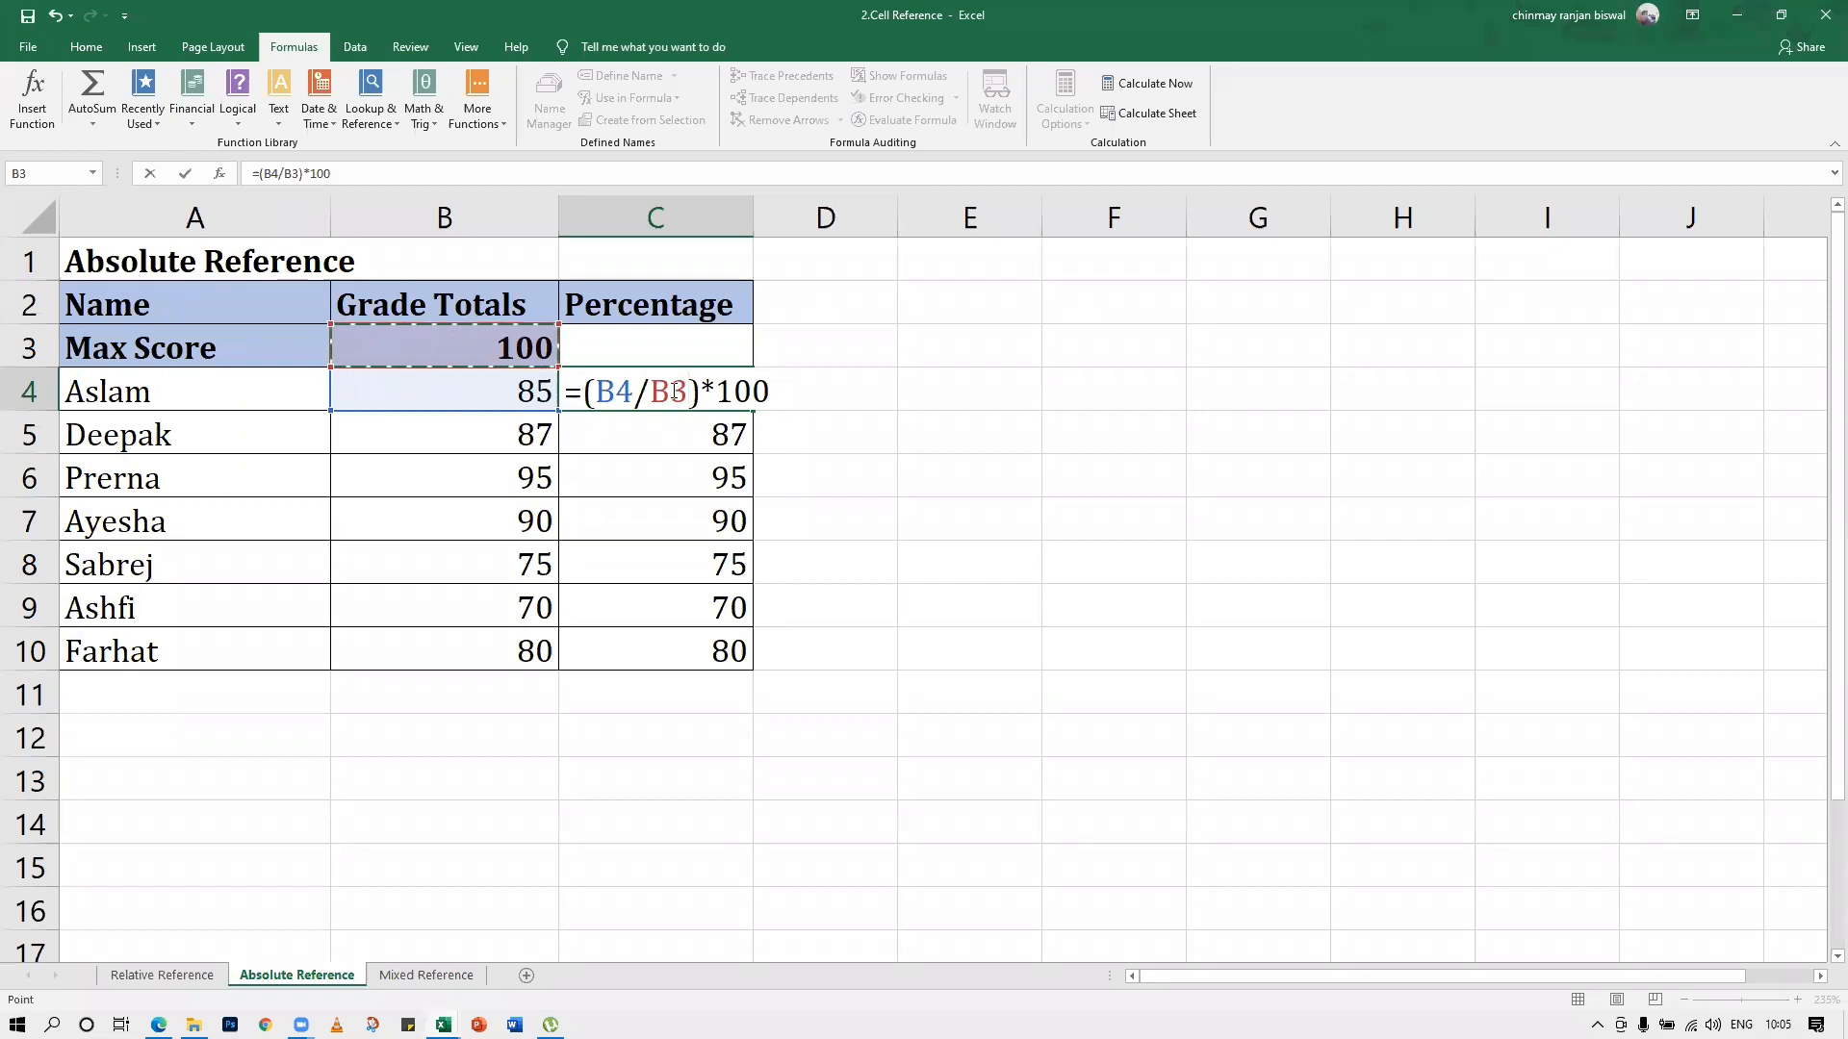
pyautogui.click(671, 394)
pyautogui.press('Left')
pyautogui.write('$')
pyautogui.press('Right')
pyautogui.write('$')
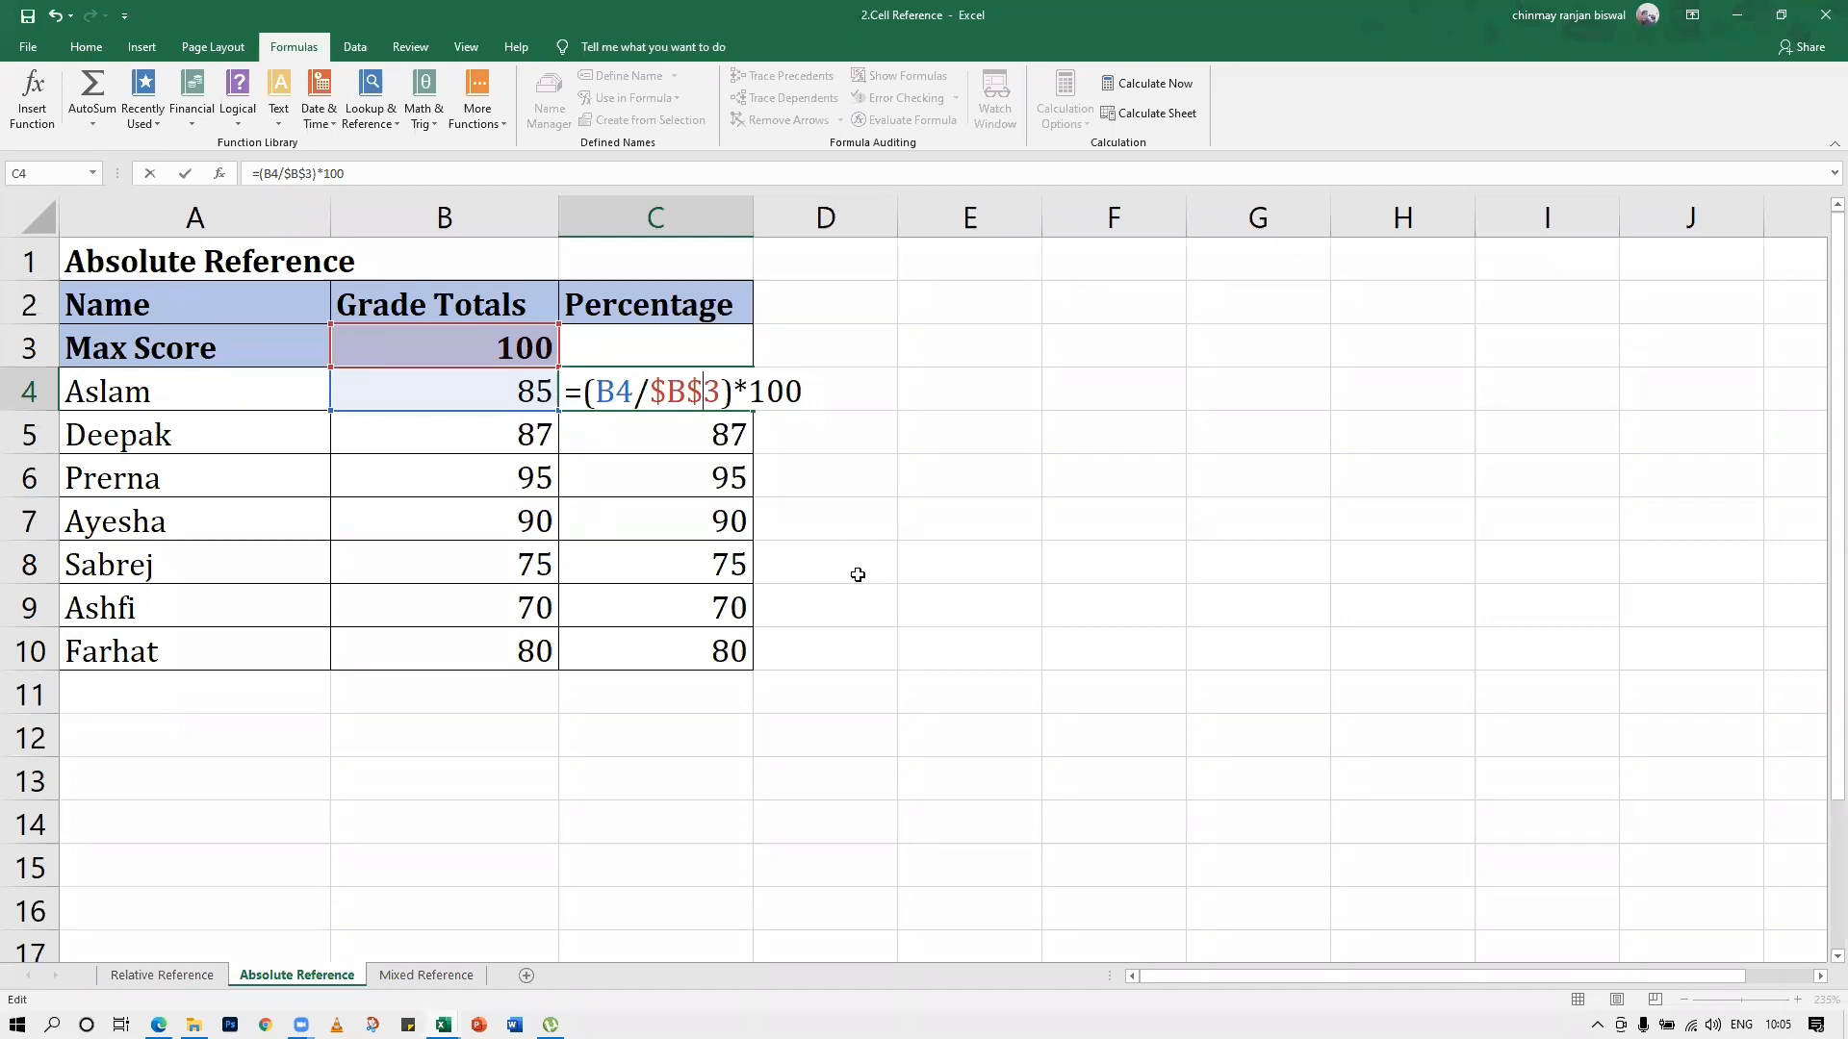
pyautogui.press('Return')
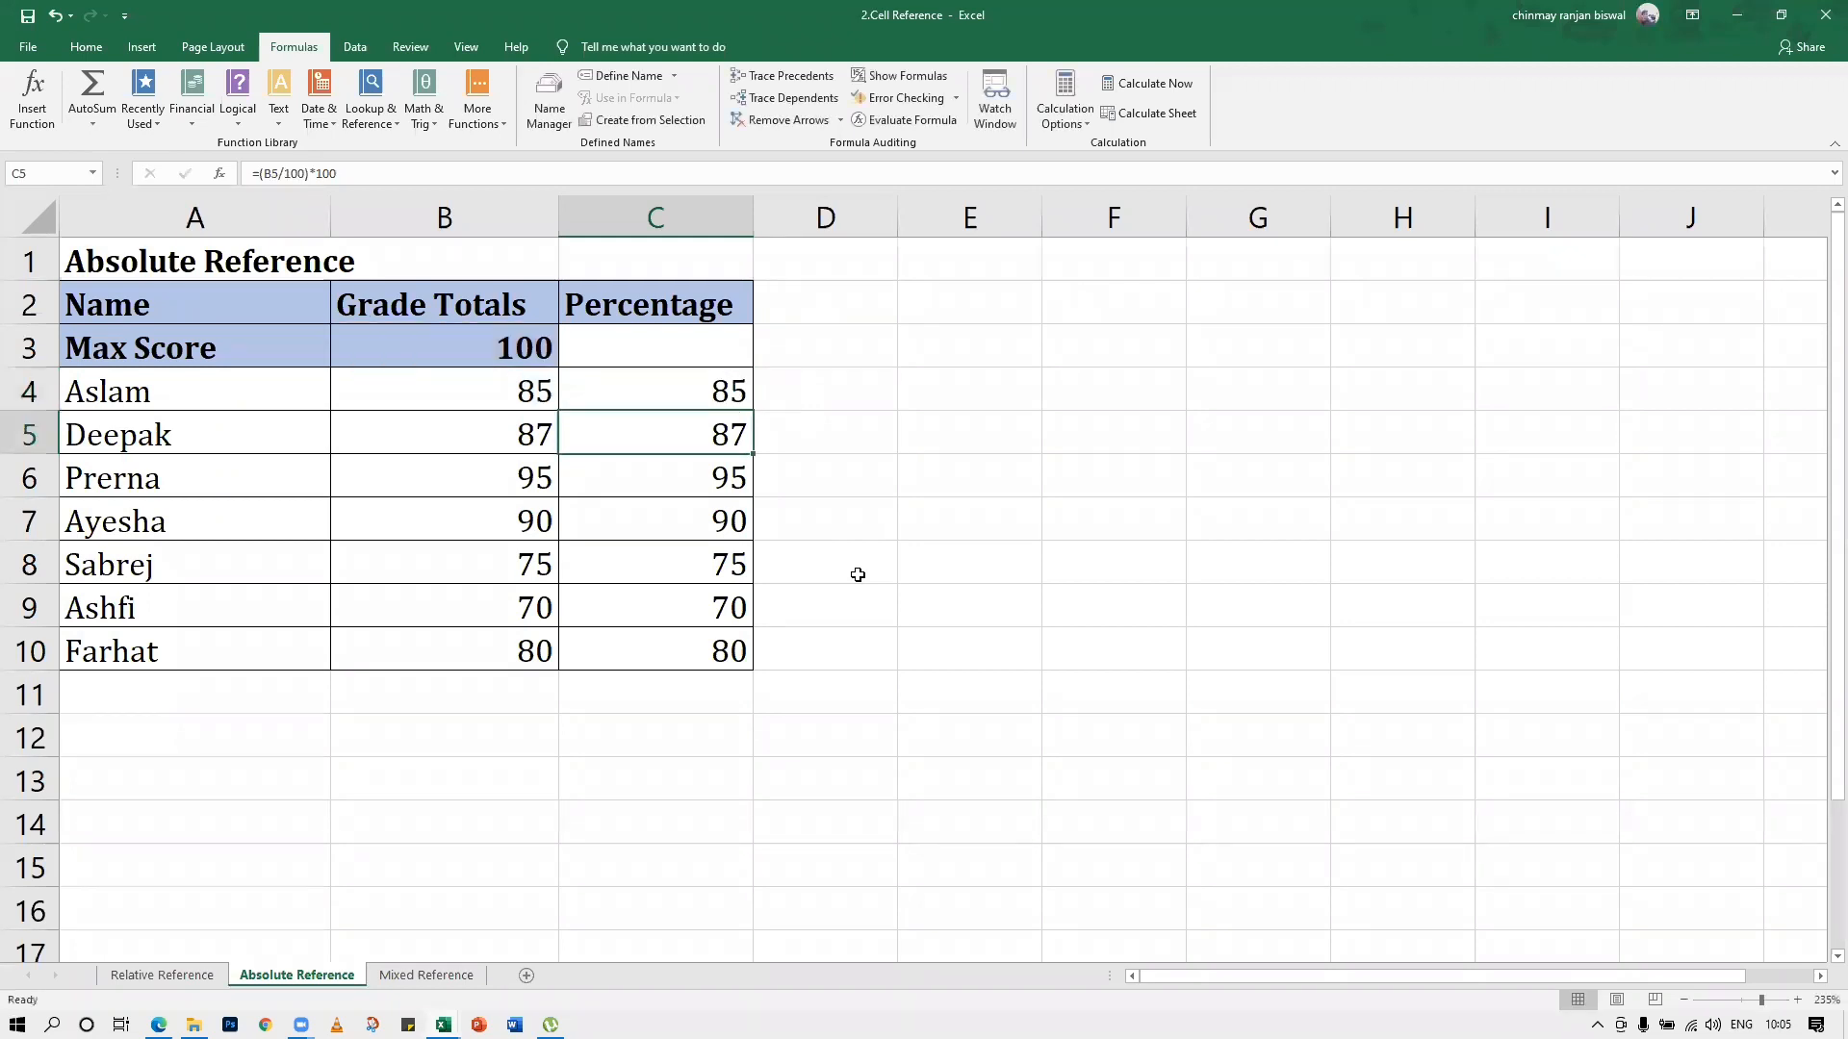
# Copy C4's absolute-reference formula down the Percentage column to C10
pyautogui.click(751, 403)
pyautogui.moveTo(756, 411); pyautogui.dragTo(758, 668)
pyautogui.click(825, 827)
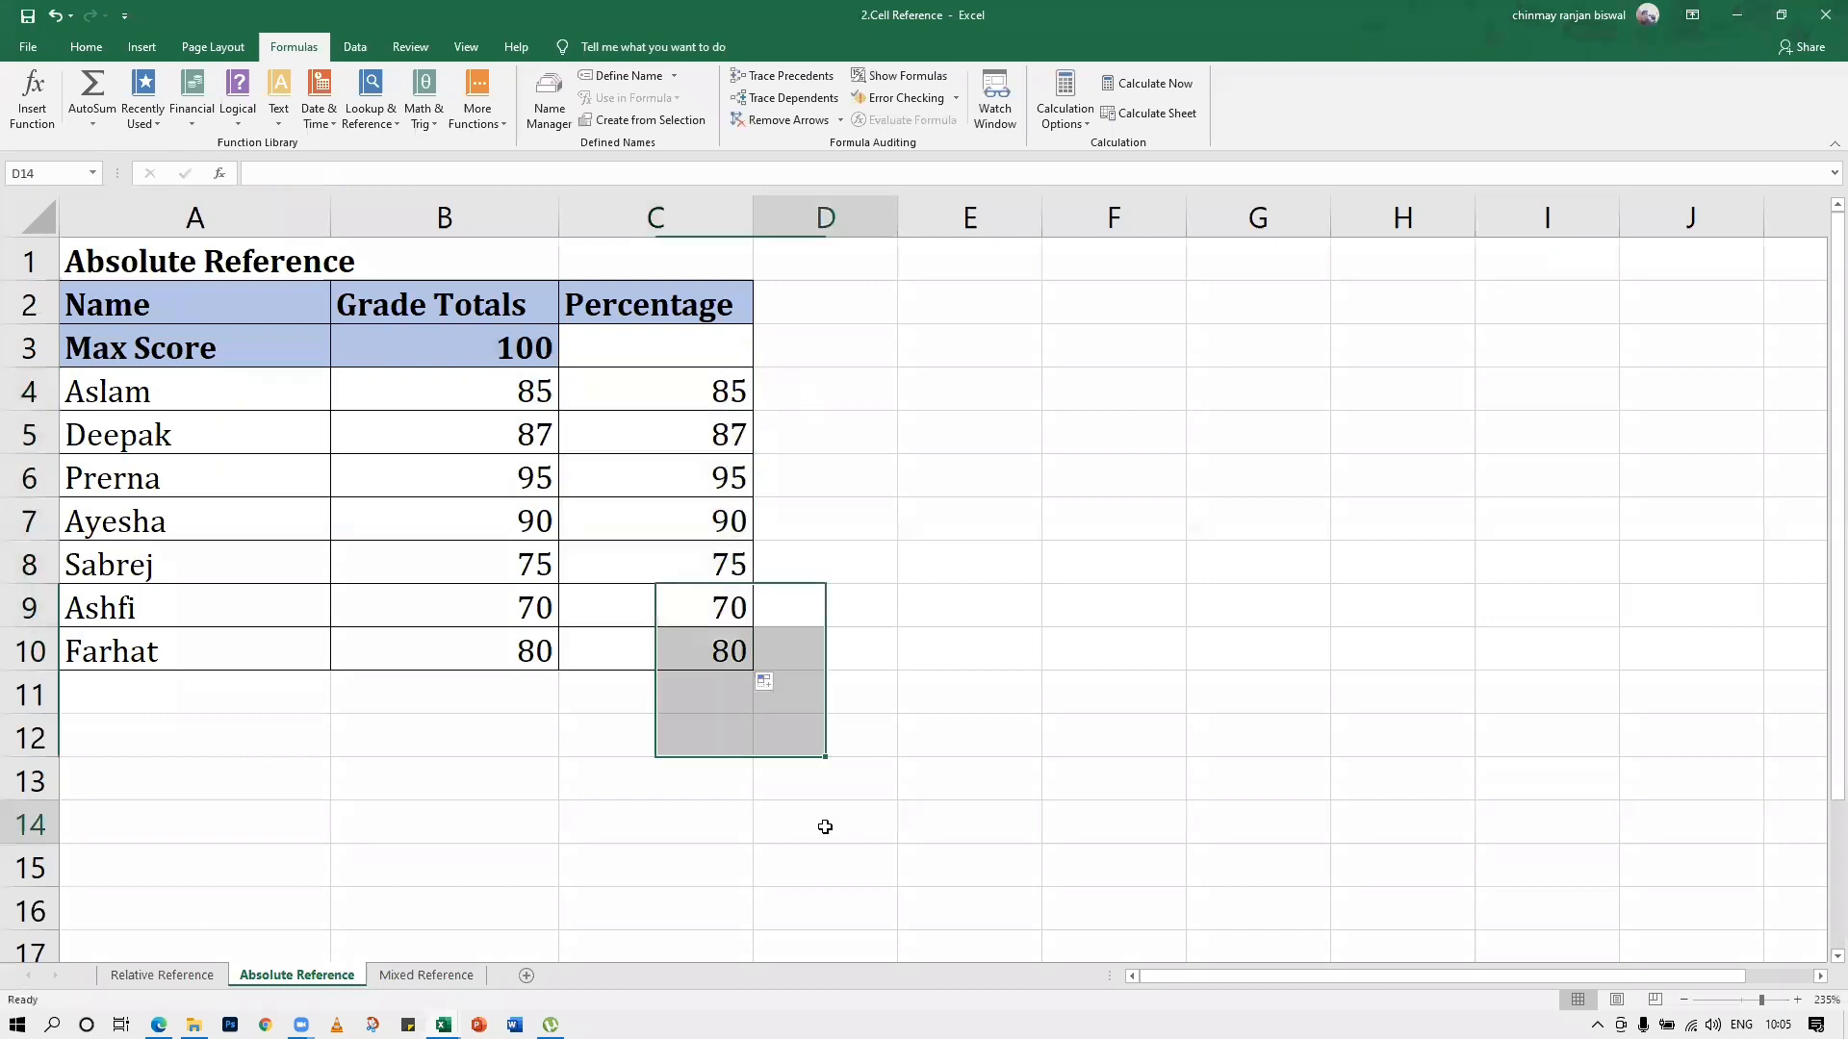
# Show the formulas and check row by row from C4 to C10 which grade total and max score cells each one references
pyautogui.hotkey('ctrl', '`')
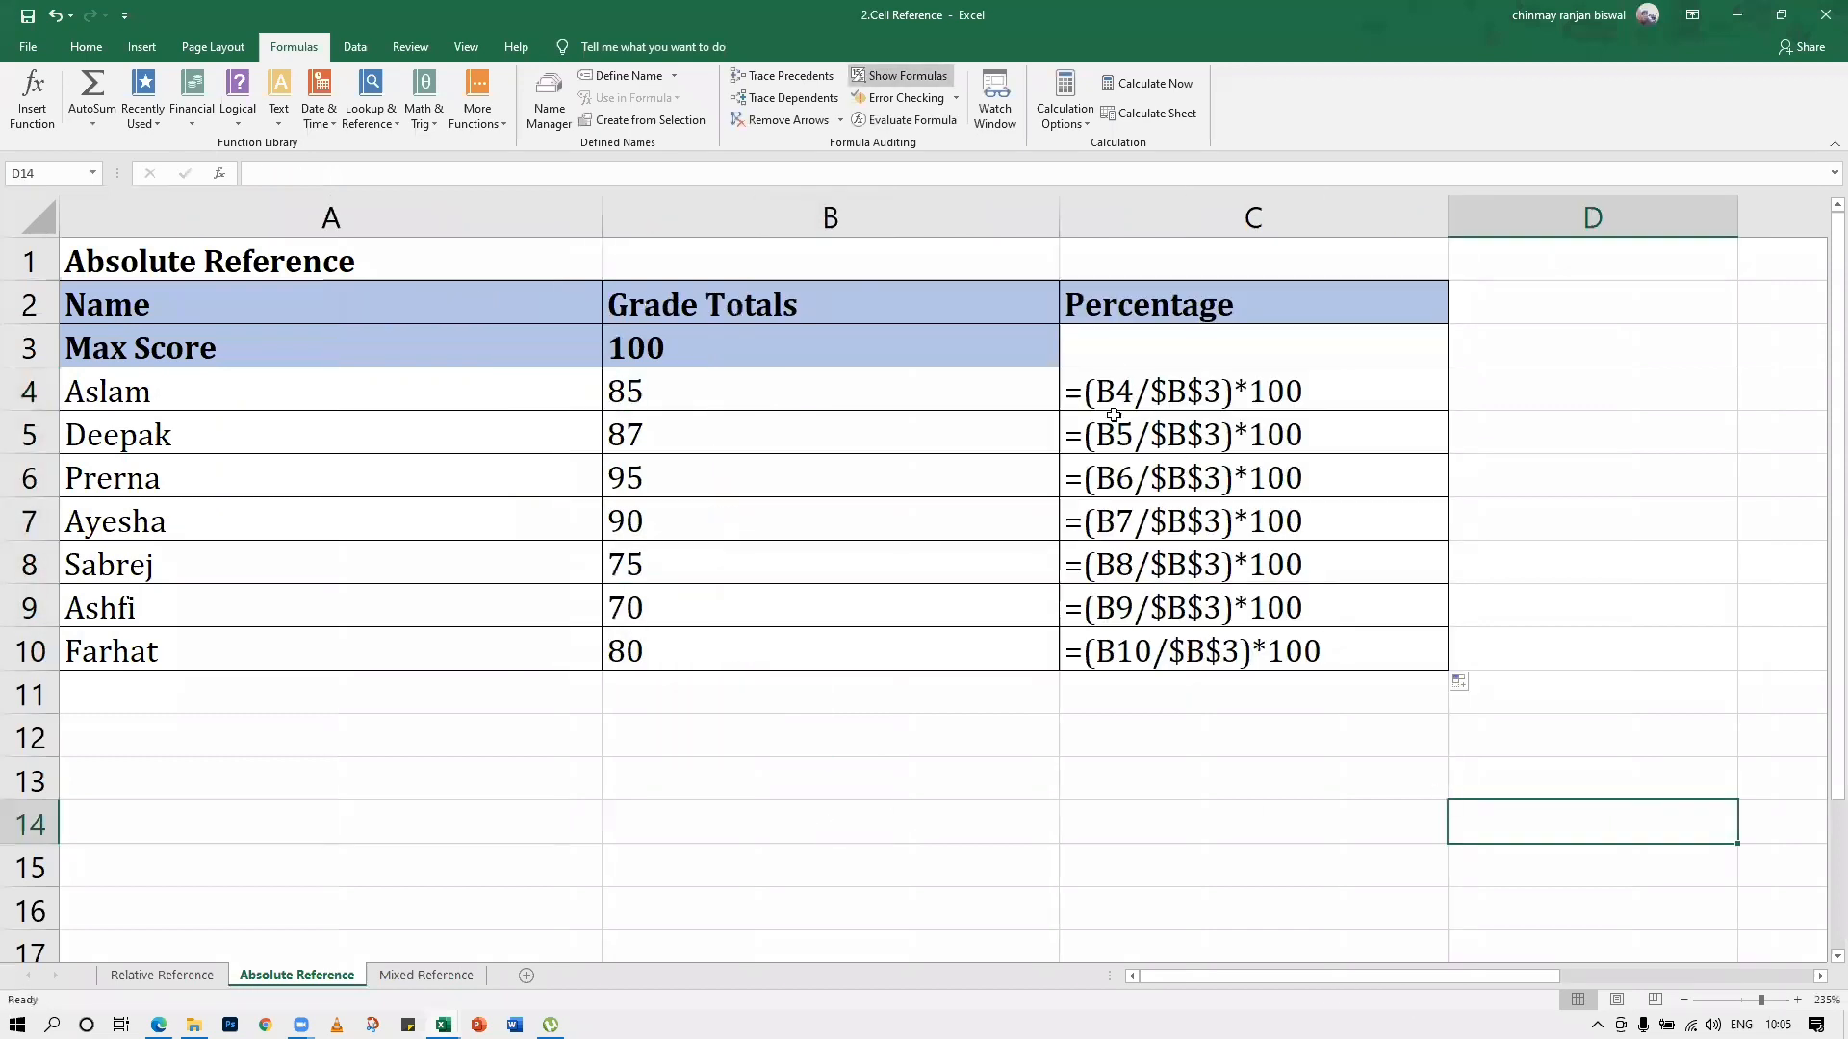
pyautogui.click(1186, 491)
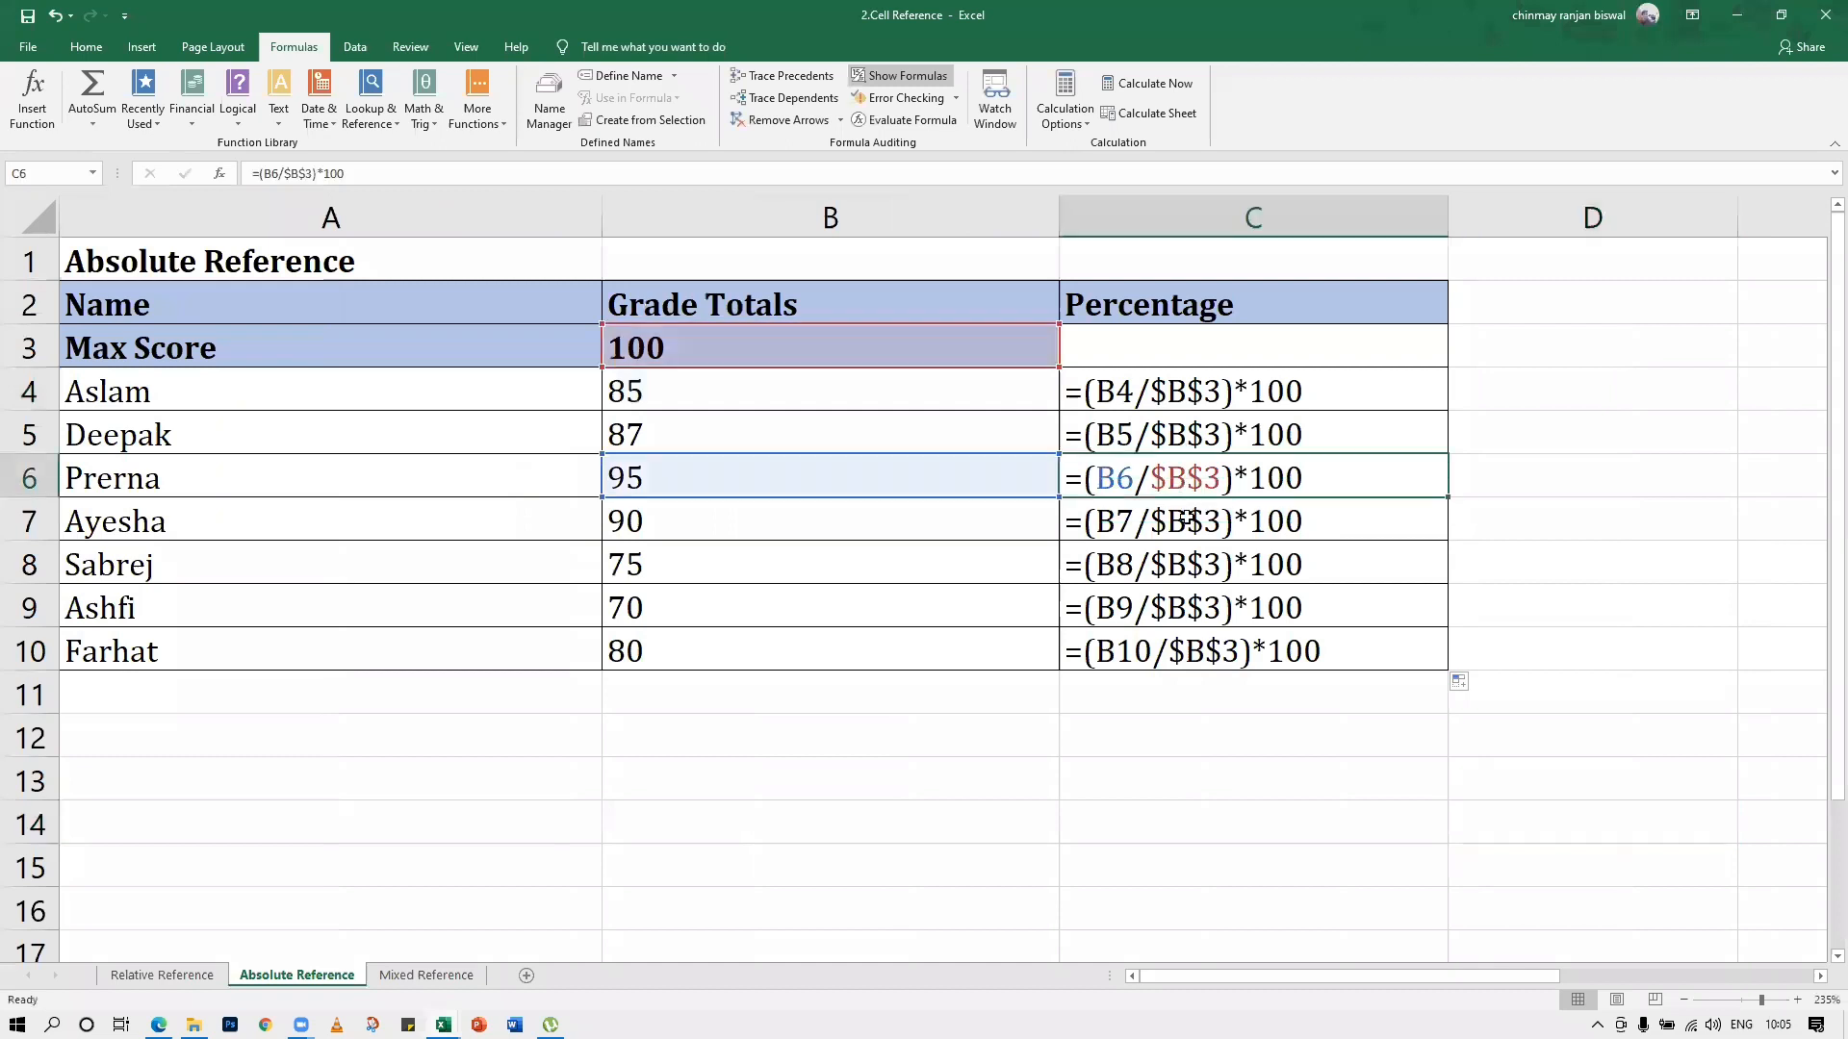
pyautogui.click(1184, 525)
pyautogui.click(1176, 394)
pyautogui.click(1174, 431)
pyautogui.click(1174, 481)
pyautogui.click(1176, 527)
pyautogui.click(1176, 572)
pyautogui.click(1175, 615)
pyautogui.click(1176, 653)
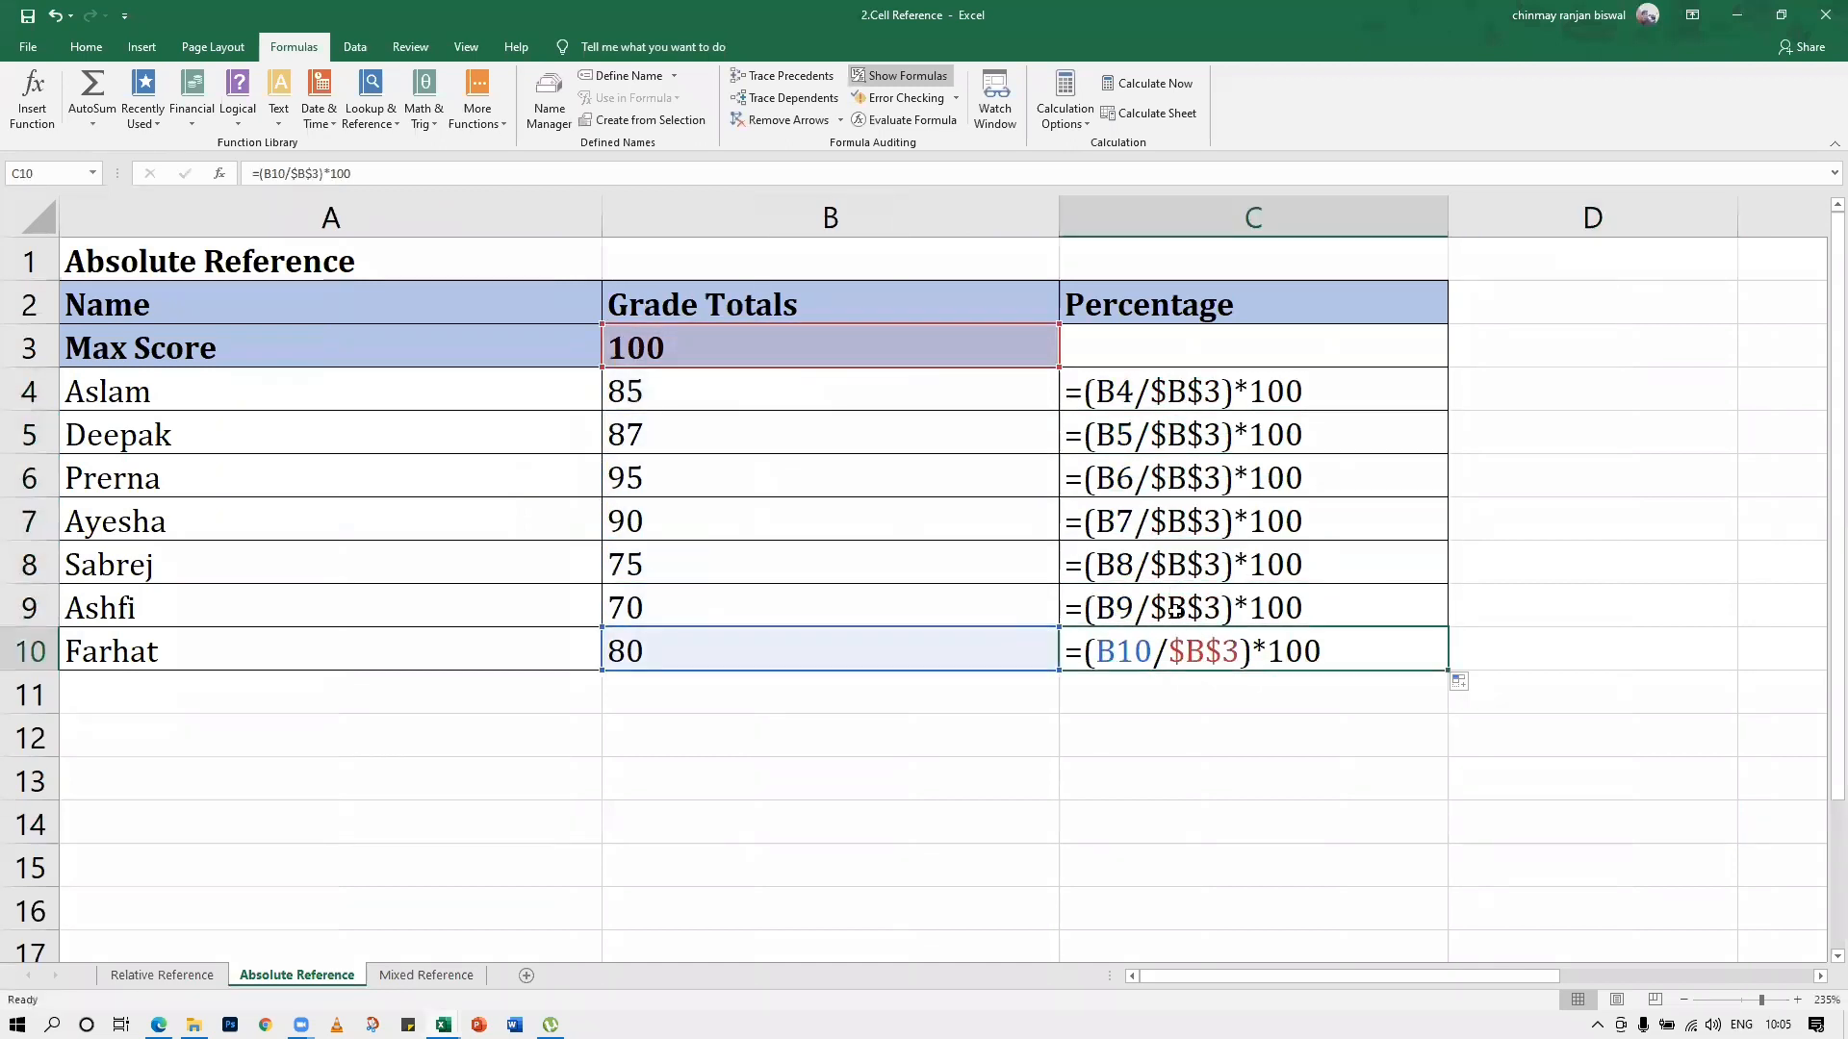
pyautogui.click(1176, 568)
pyautogui.click(1176, 525)
pyautogui.click(1174, 481)
pyautogui.click(1174, 433)
pyautogui.click(1167, 394)
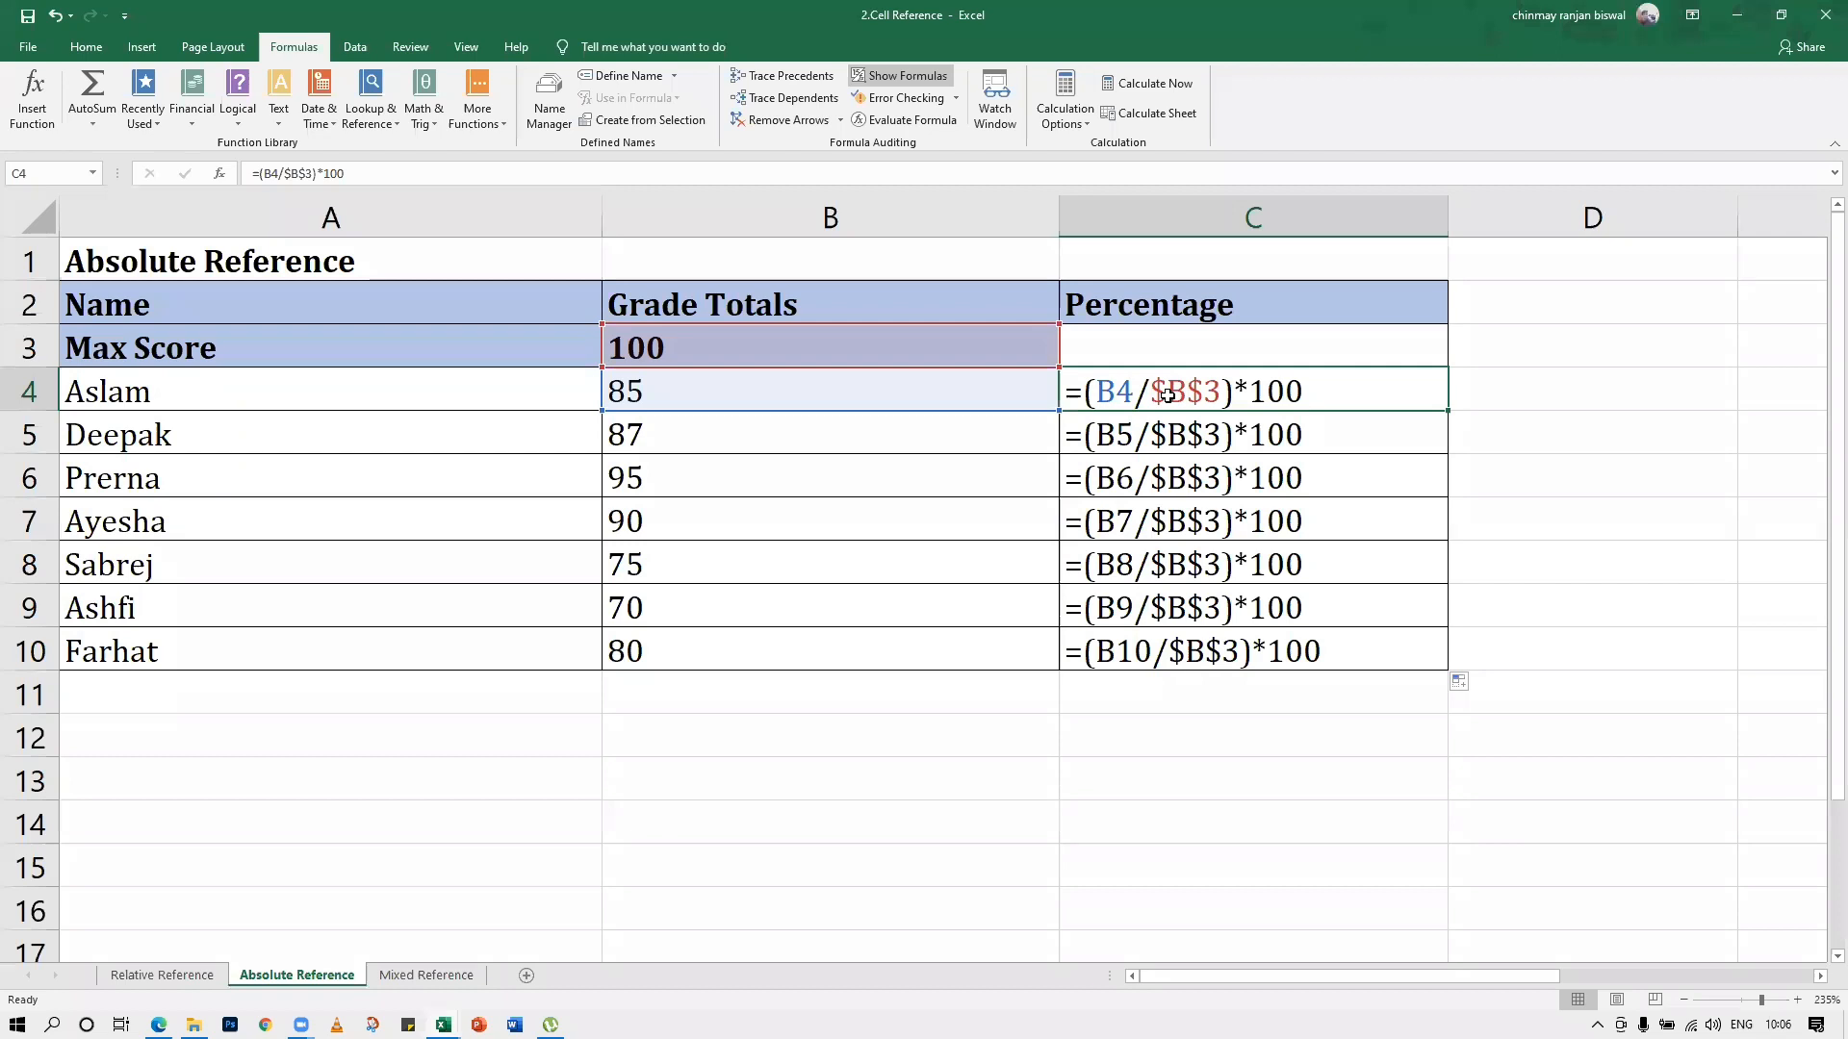
pyautogui.click(1186, 429)
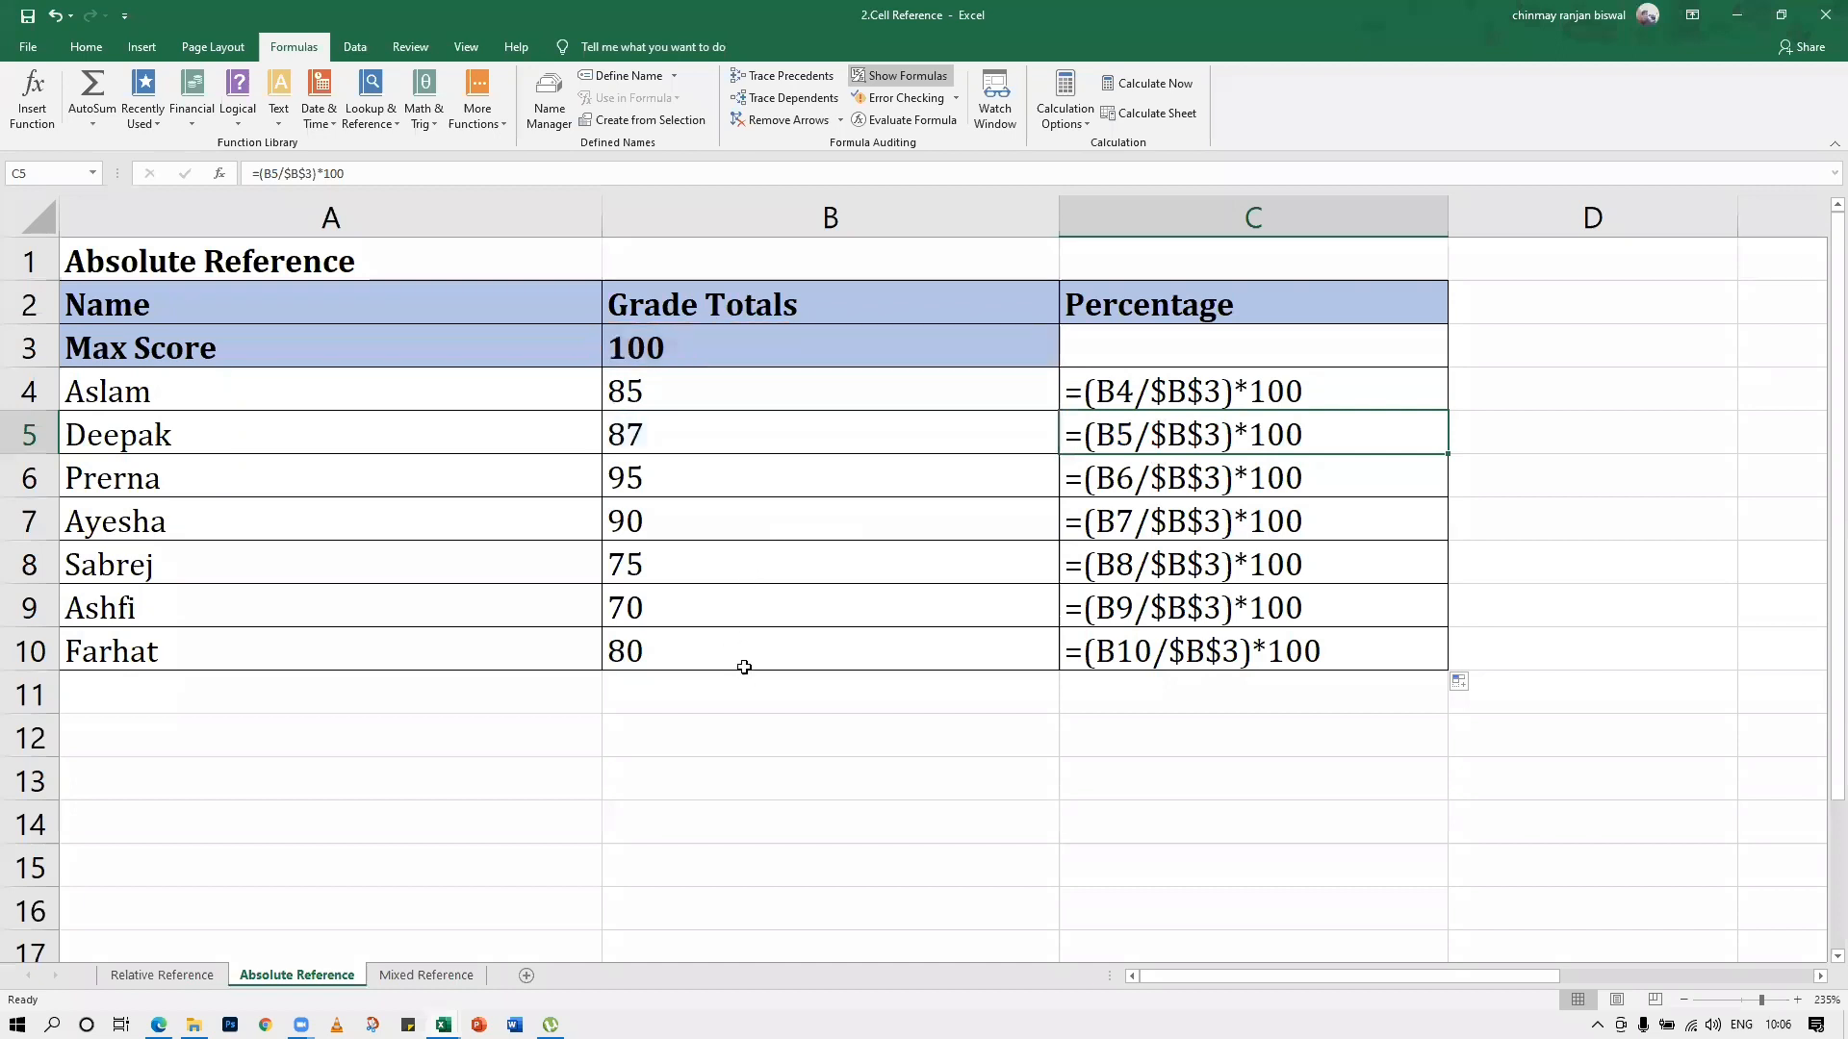
# Turn off Show Formulas so the Percentage column displays values again
pyautogui.hotkey('ctrl', '1')
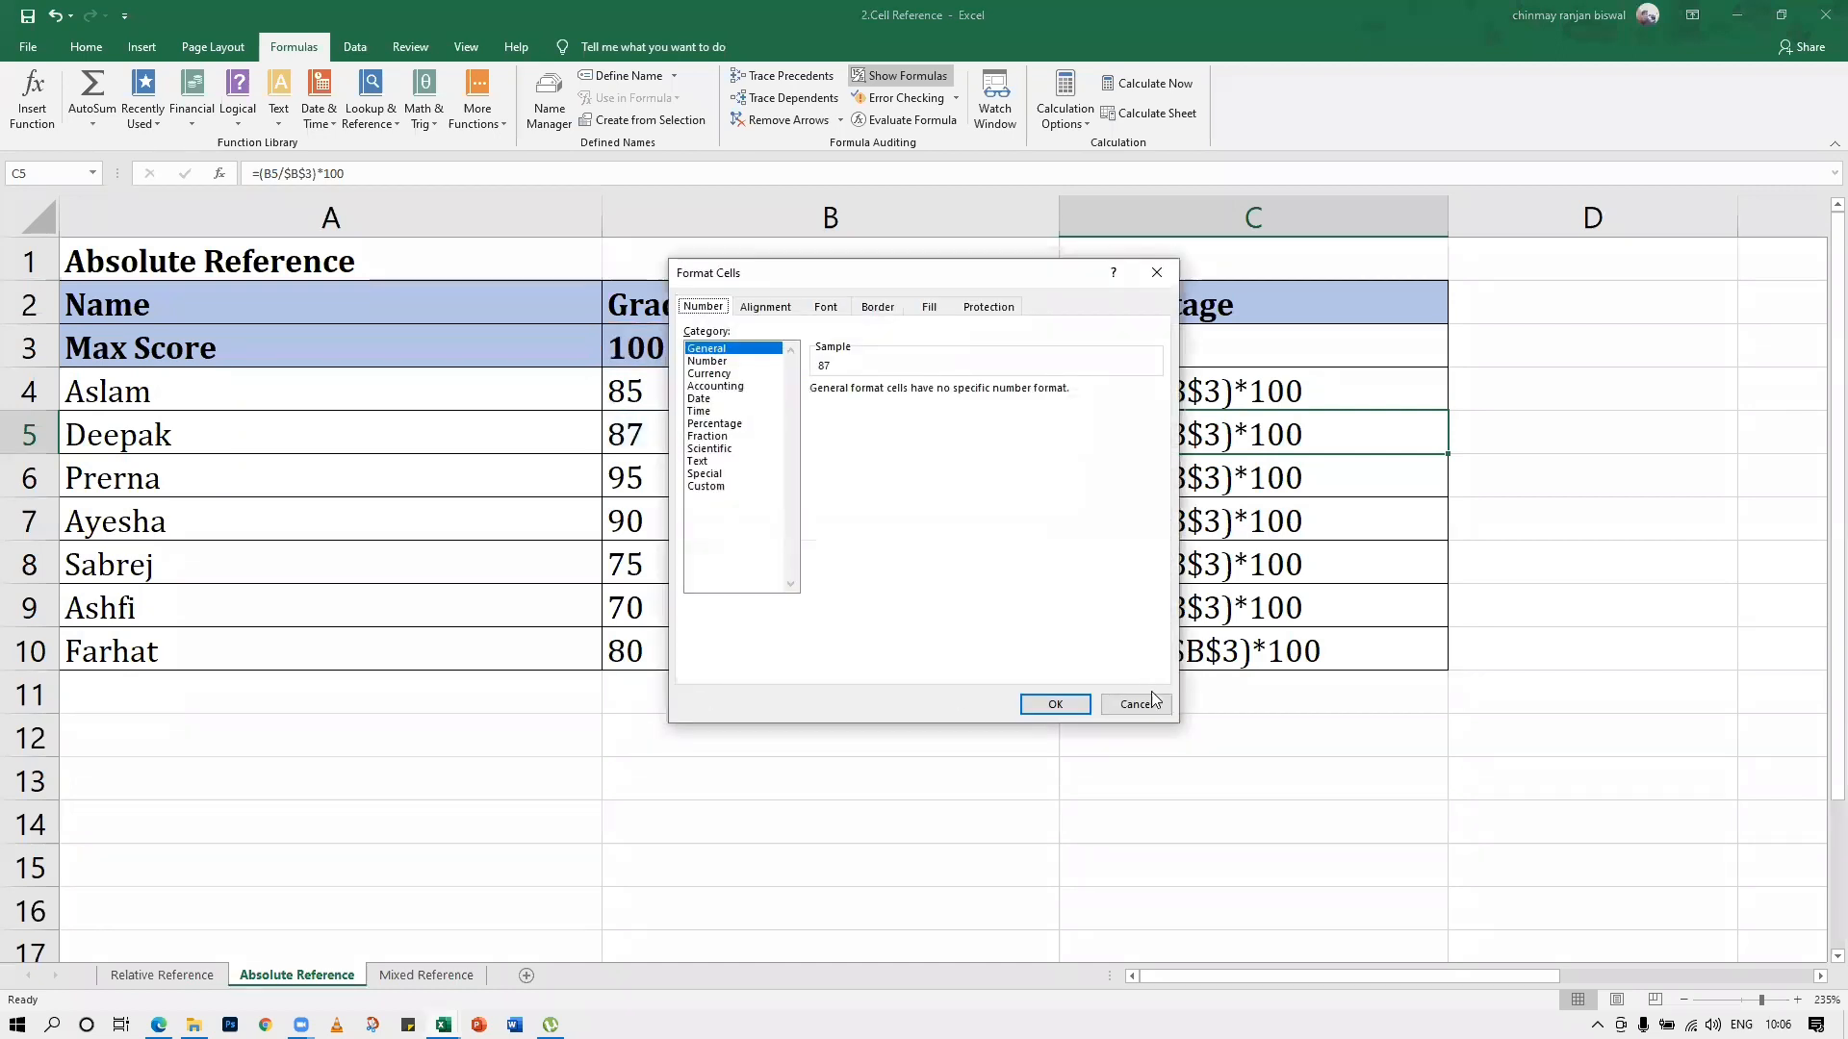
pyautogui.click(1146, 702)
pyautogui.click(1146, 730)
pyautogui.hotkey('ctrl', '`')
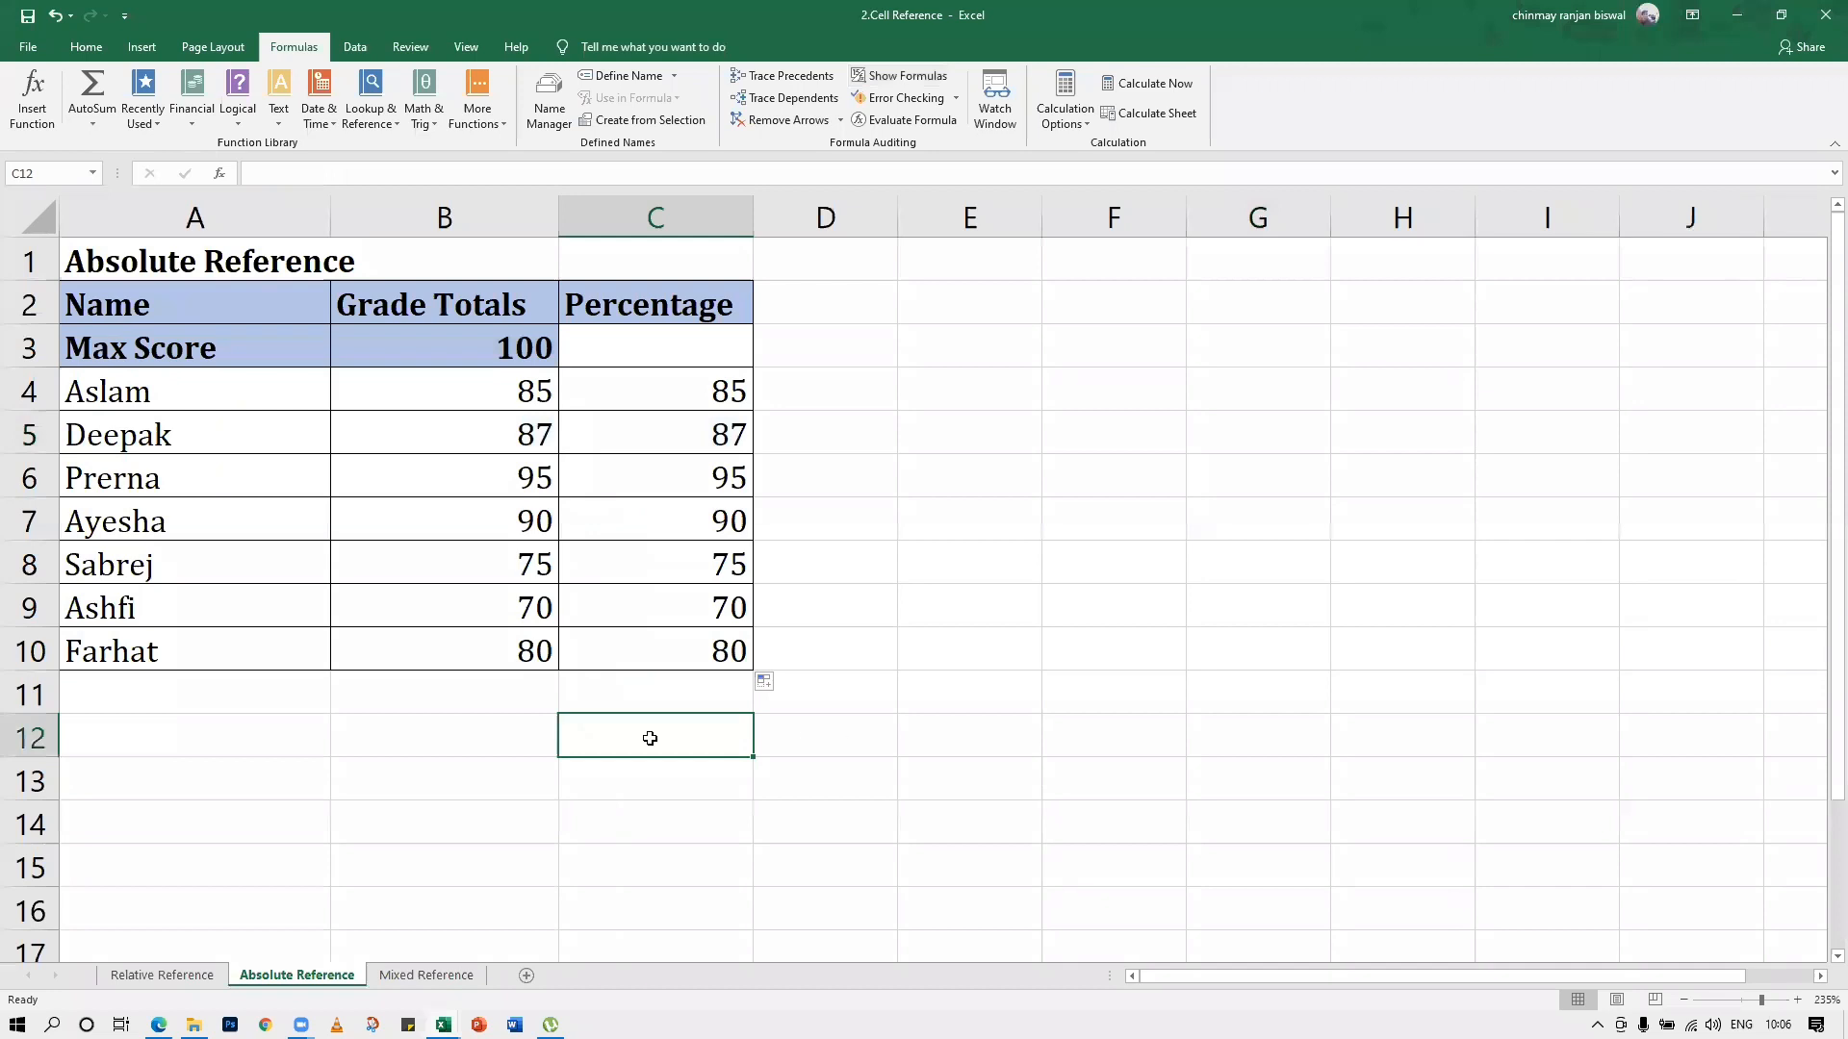
# Enter the sample references B3 in cell C12 and $b$3 in cell D12 as text
pyautogui.write('B')
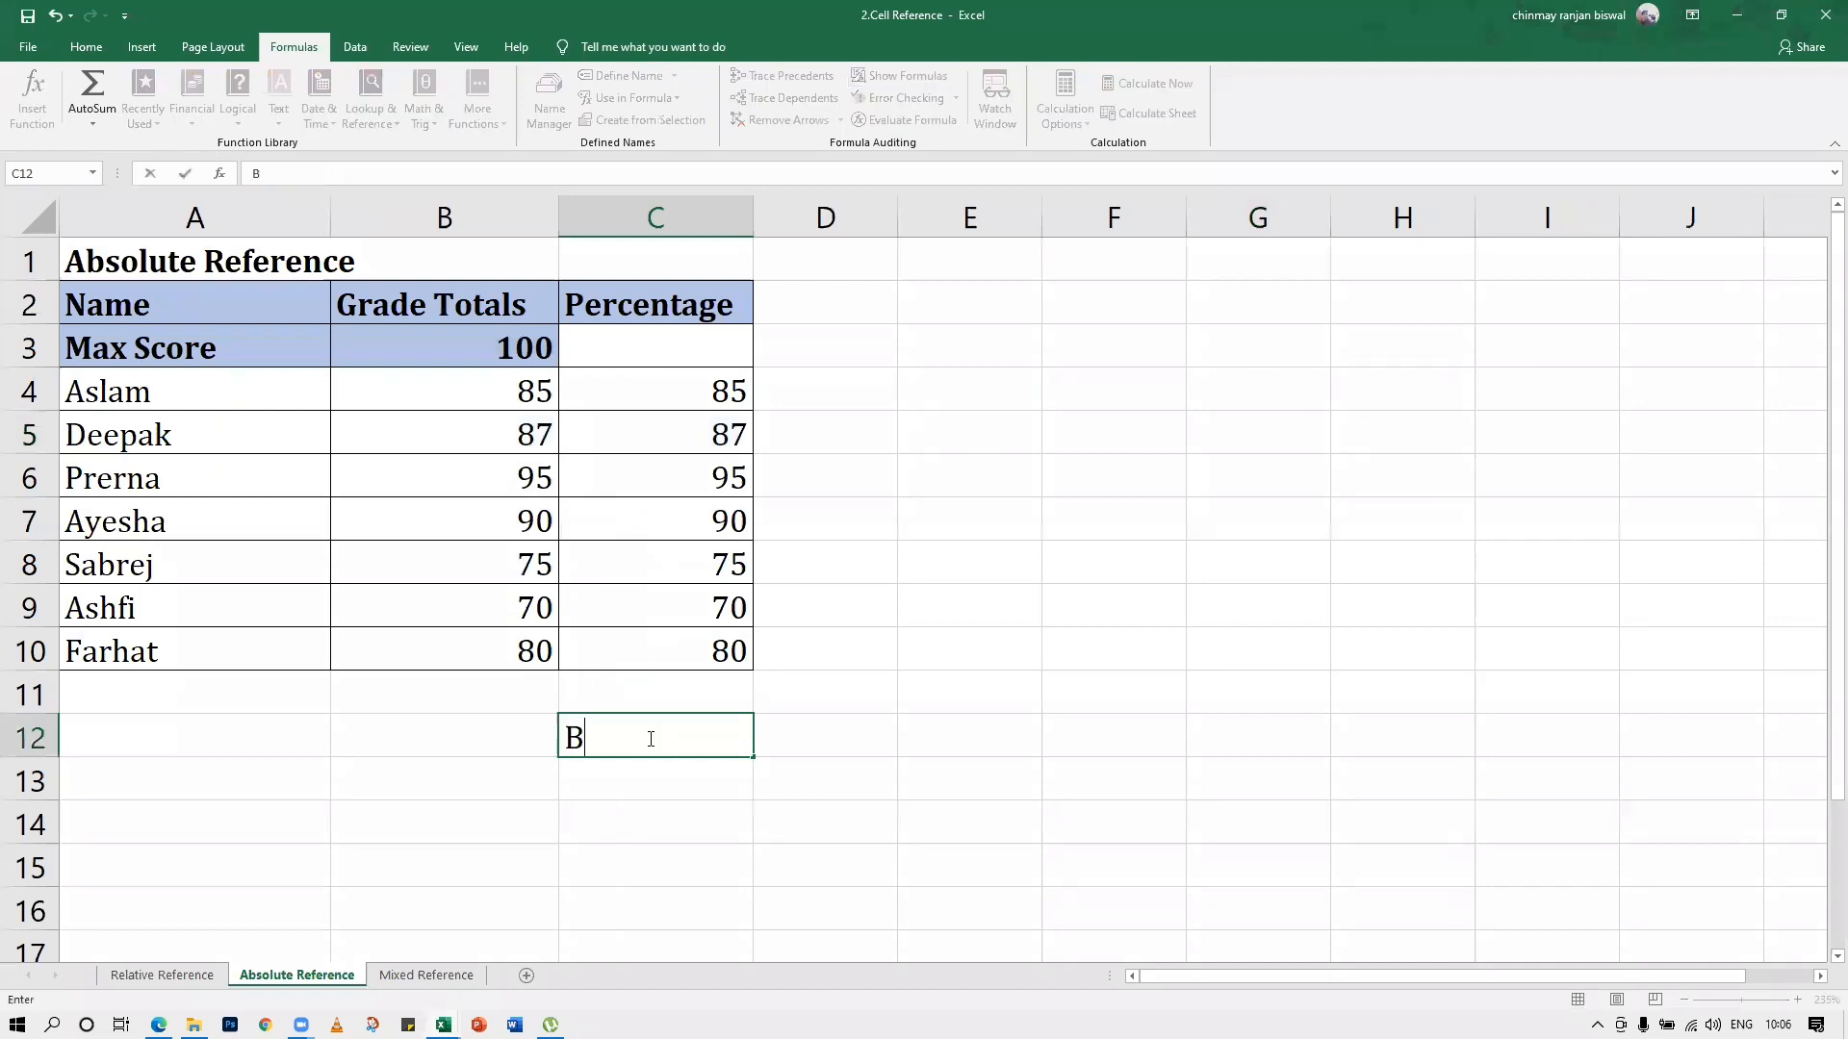
pyautogui.write('$')
pyautogui.press('BackSpace')
pyautogui.write('3')
pyautogui.click(829, 770)
pyautogui.click(827, 742)
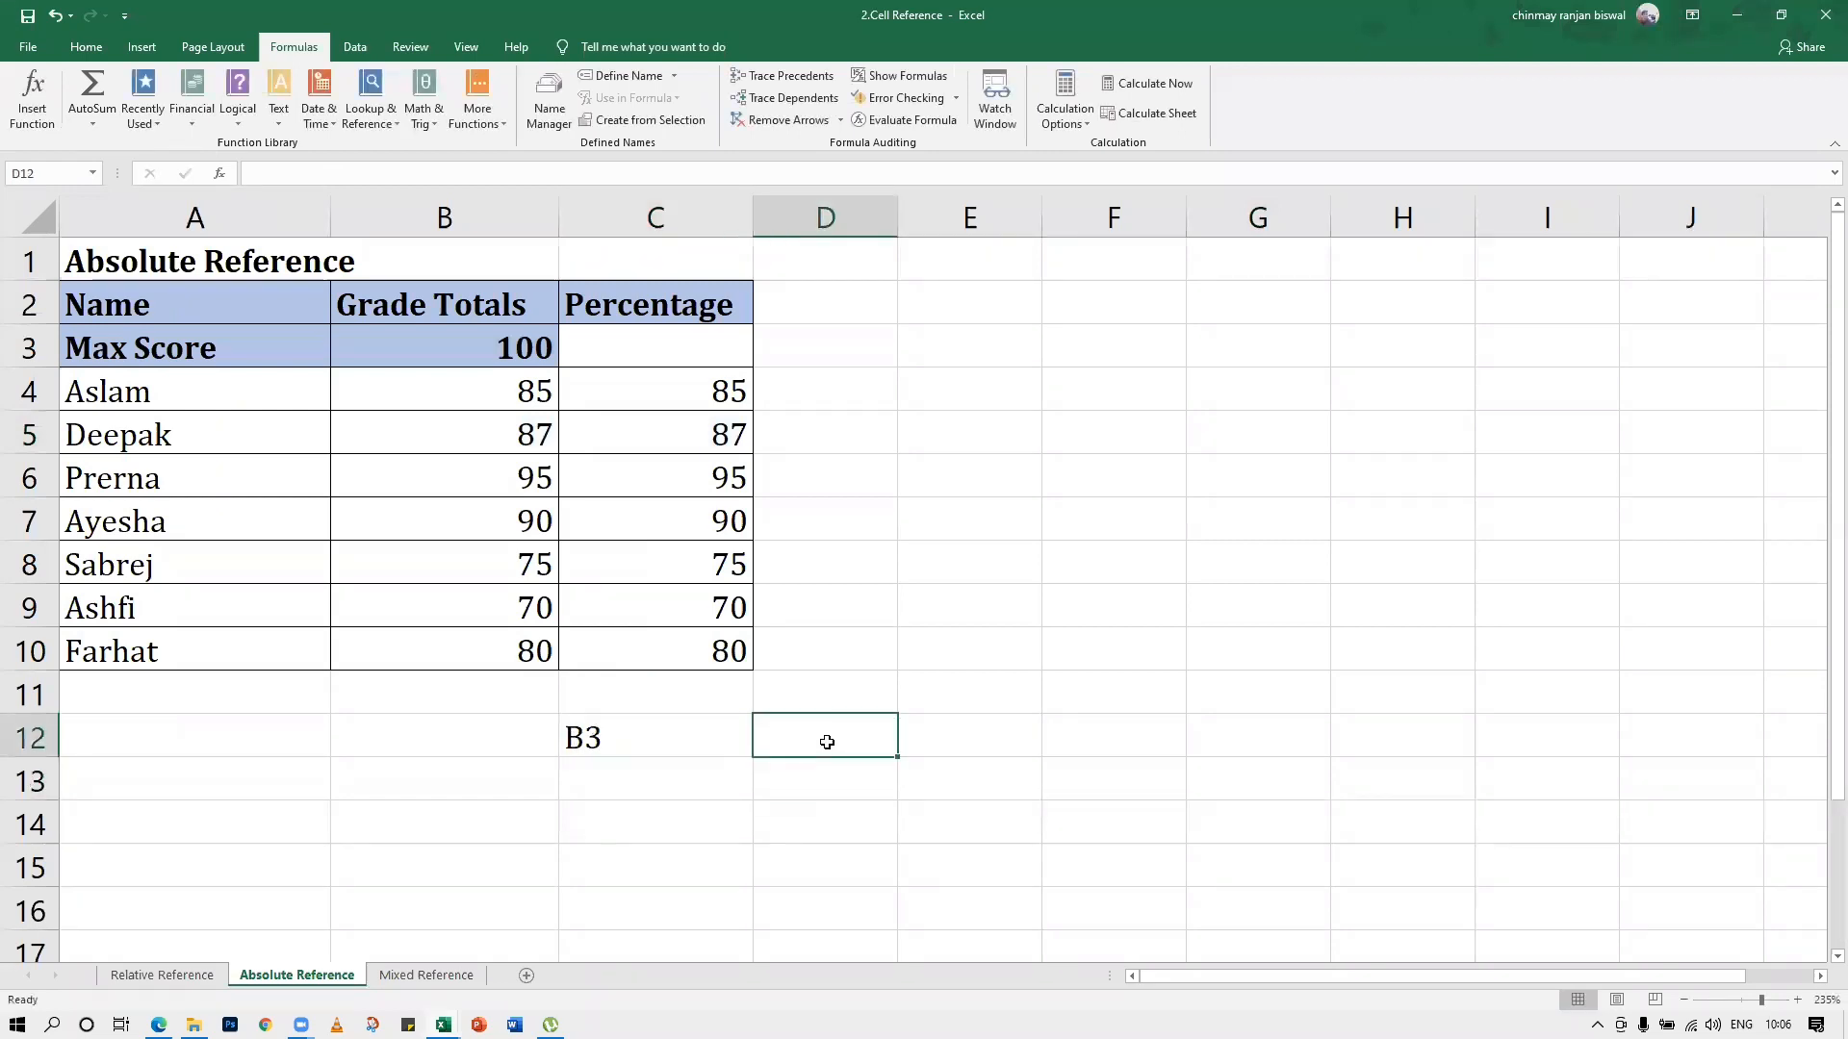
pyautogui.write('$b$')
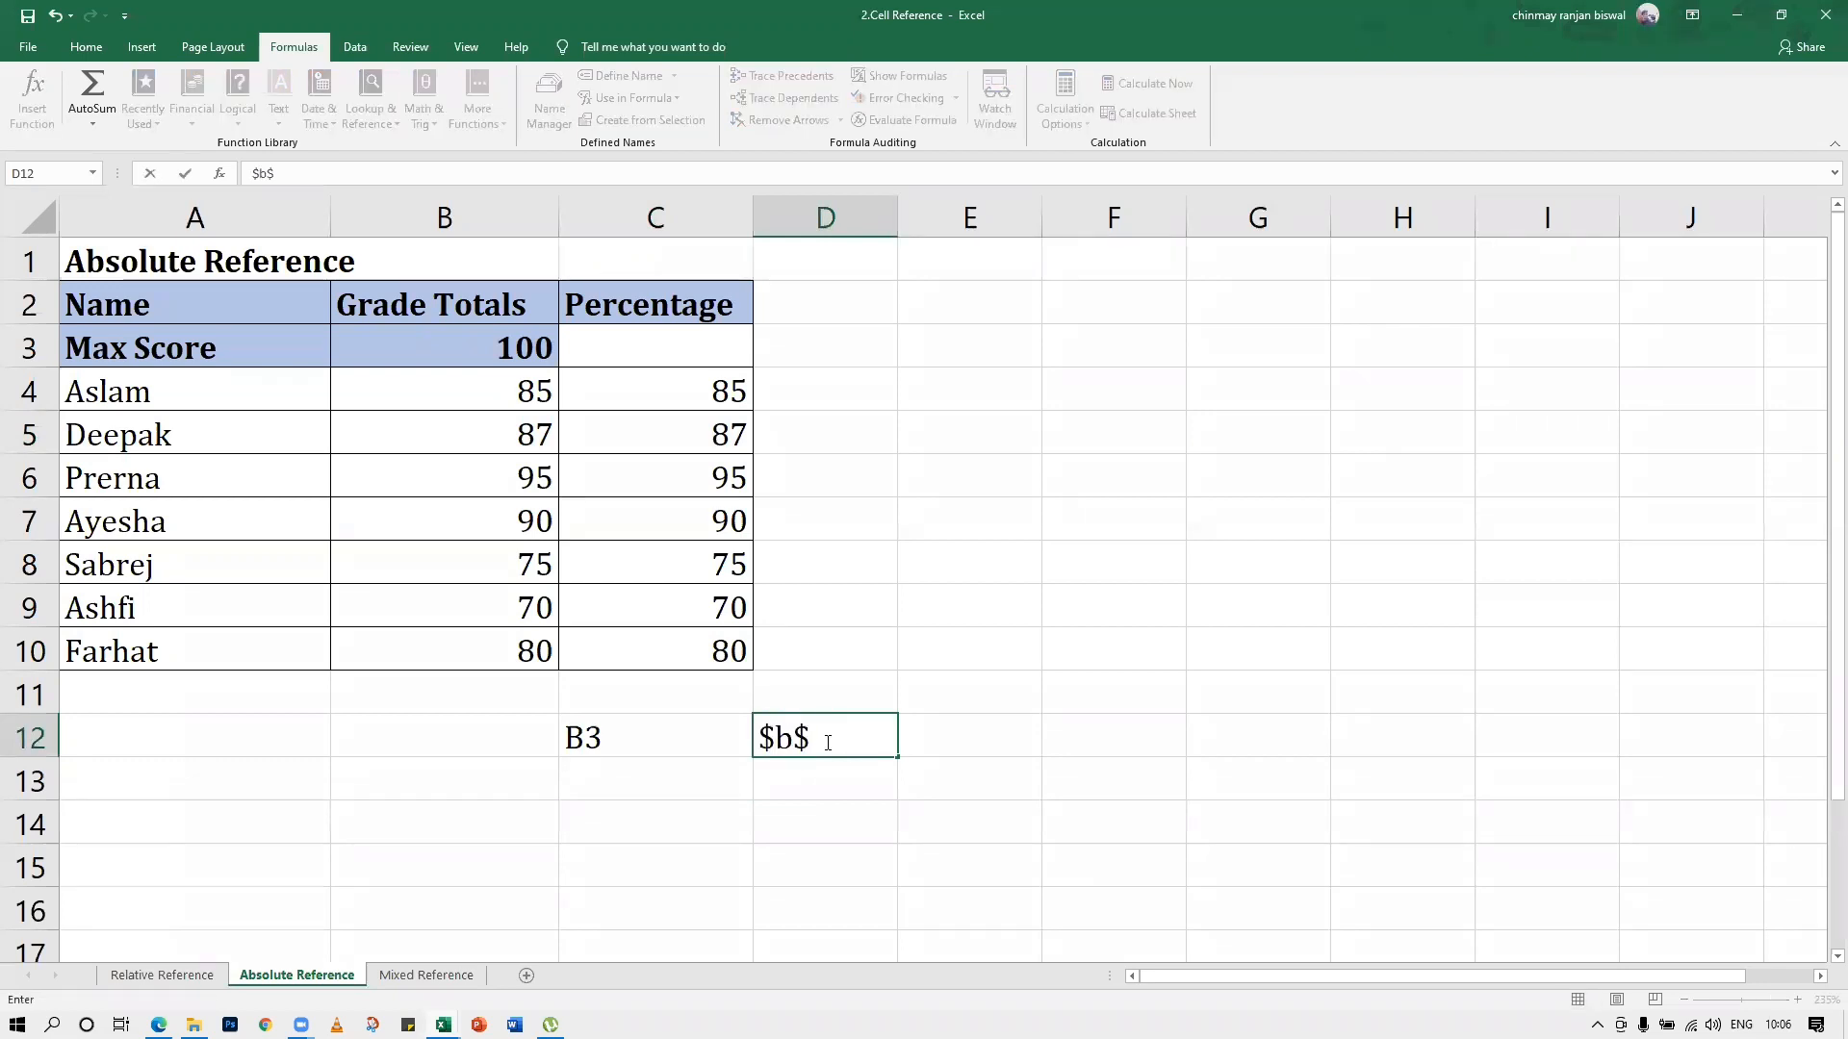
pyautogui.write('3')
pyautogui.press('Return')
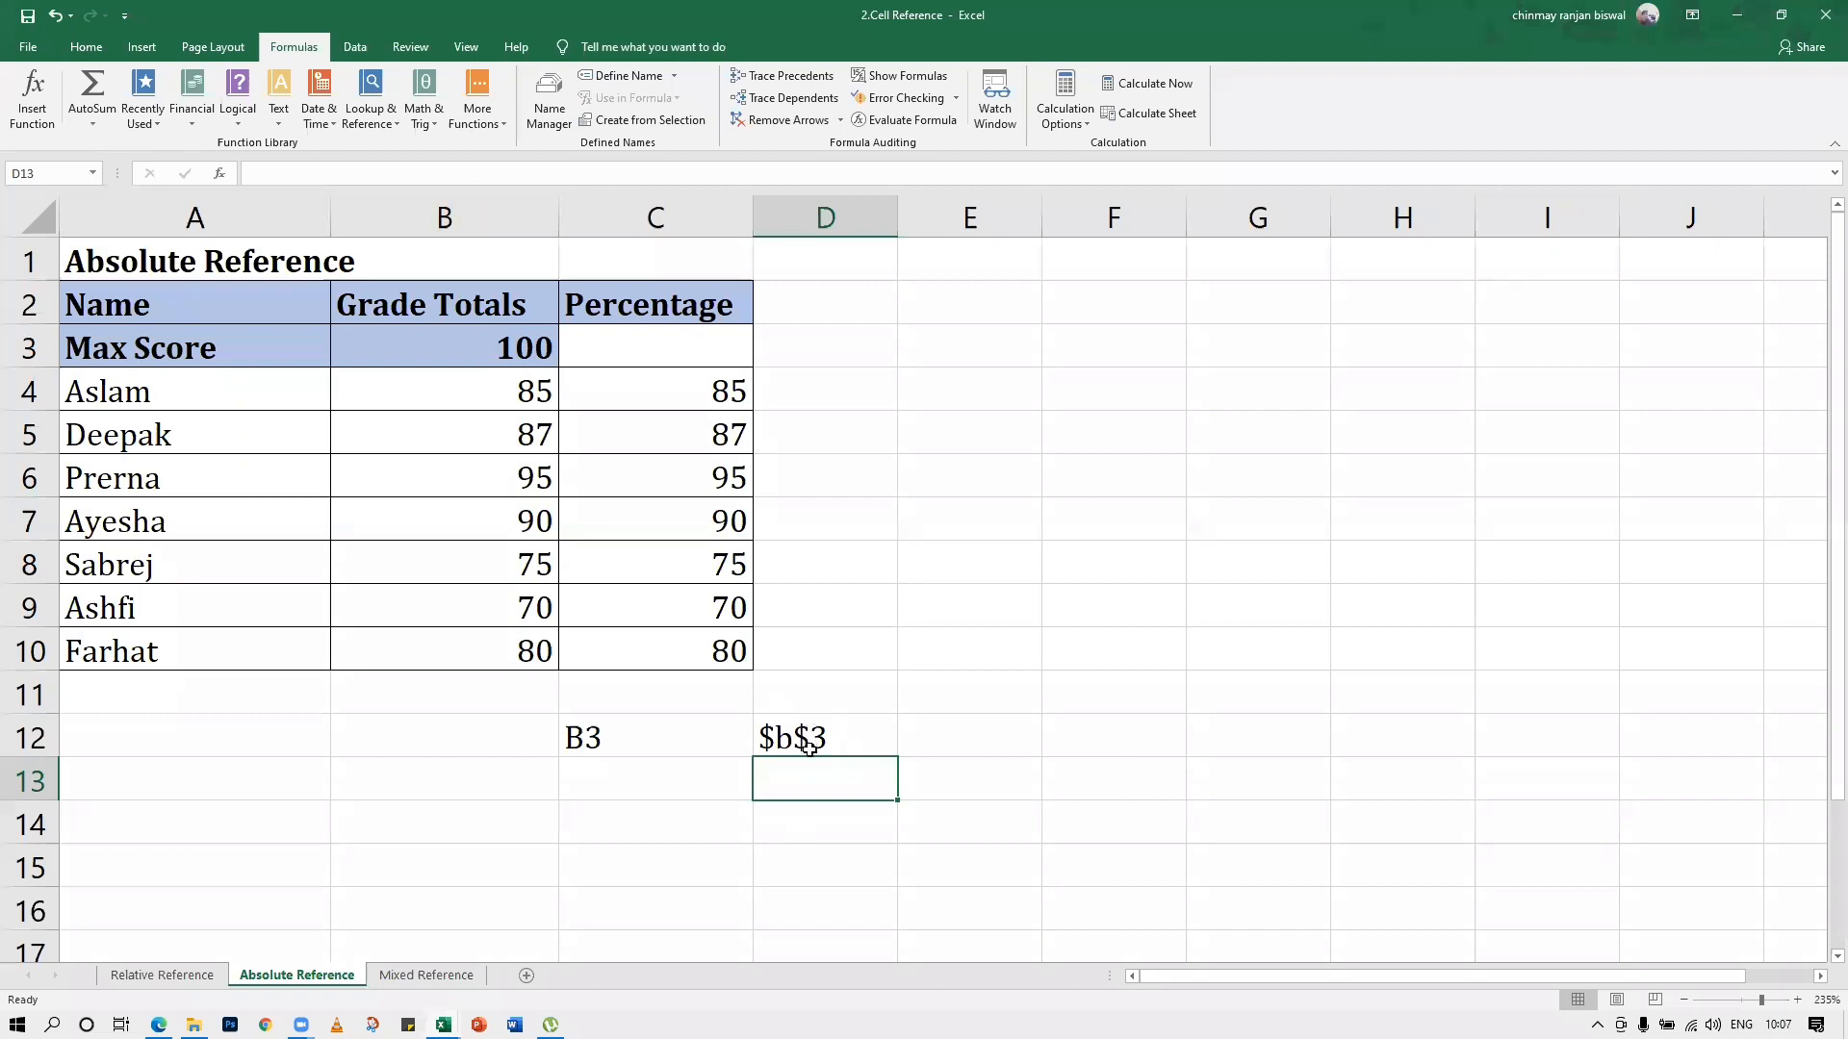
# Add the sample mixed references B$3 in cell E12 and $B3 in cell F12 as text
pyautogui.click(942, 738)
pyautogui.write('b')
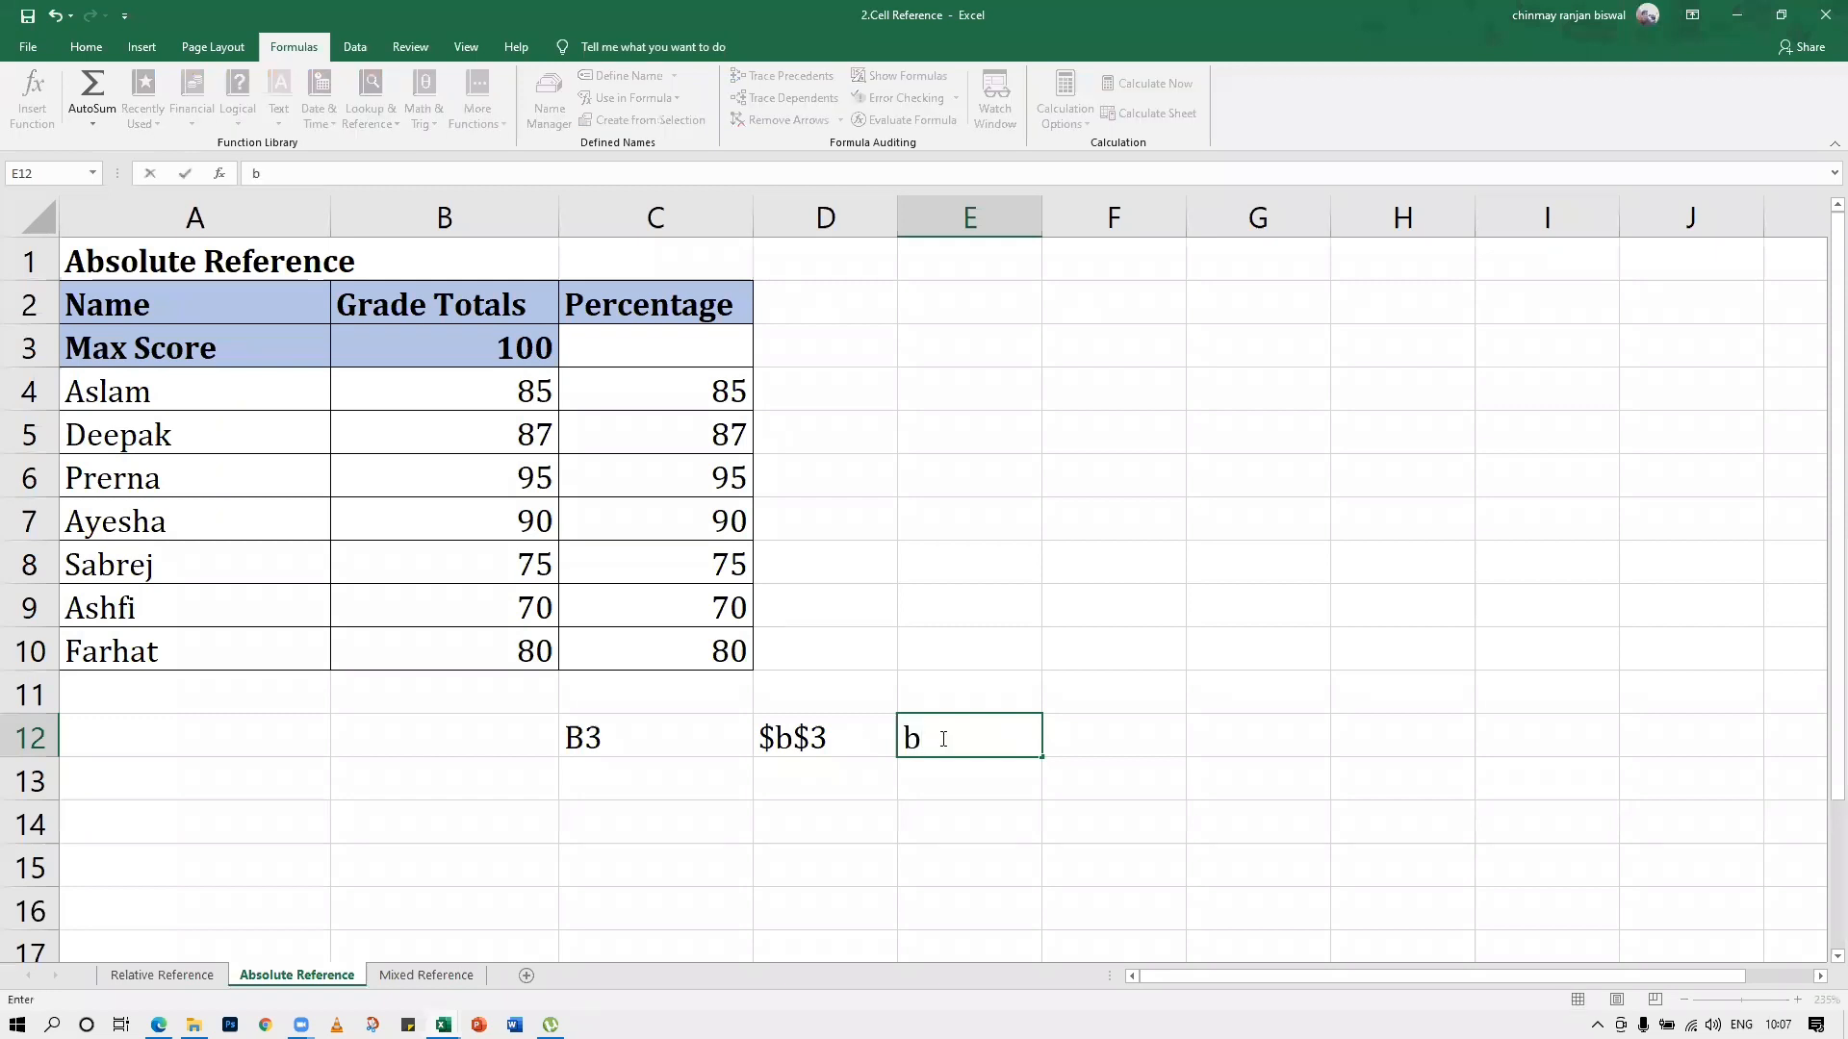
pyautogui.press('Escape')
pyautogui.write('B$3')
pyautogui.press('Return')
pyautogui.click(929, 741)
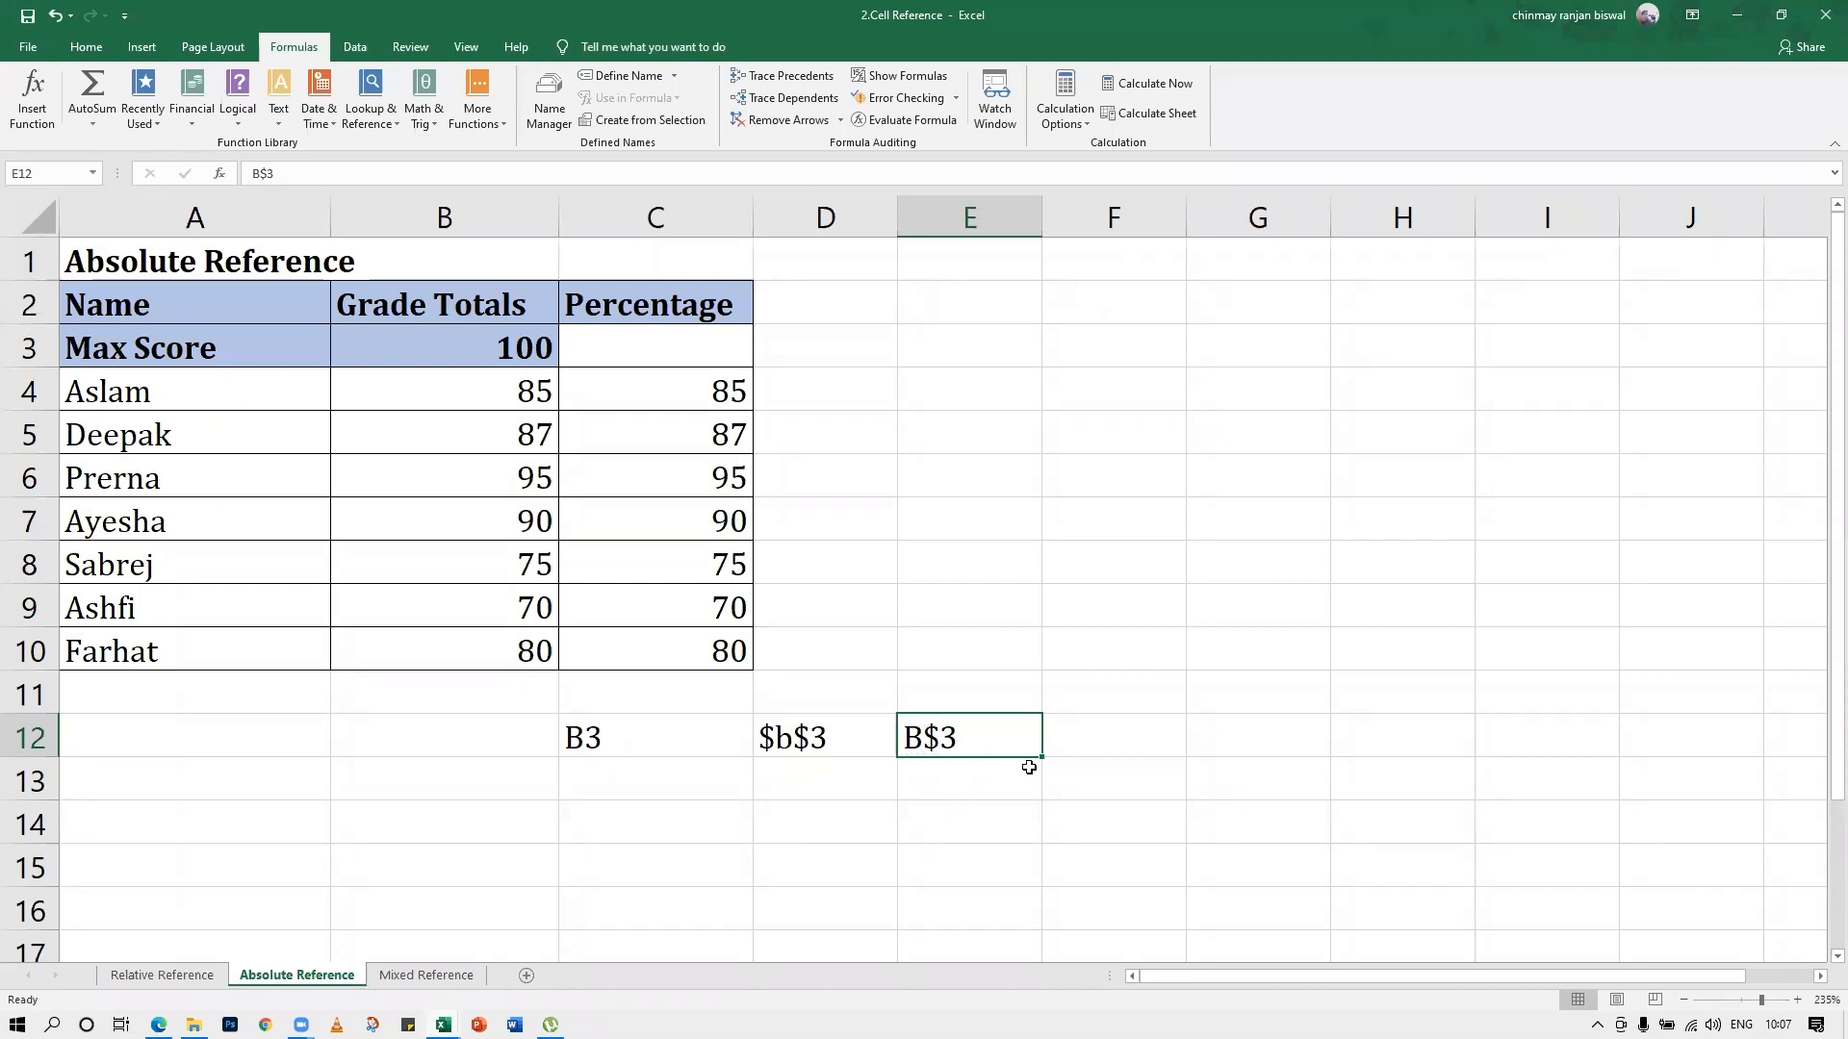
pyautogui.click(1083, 734)
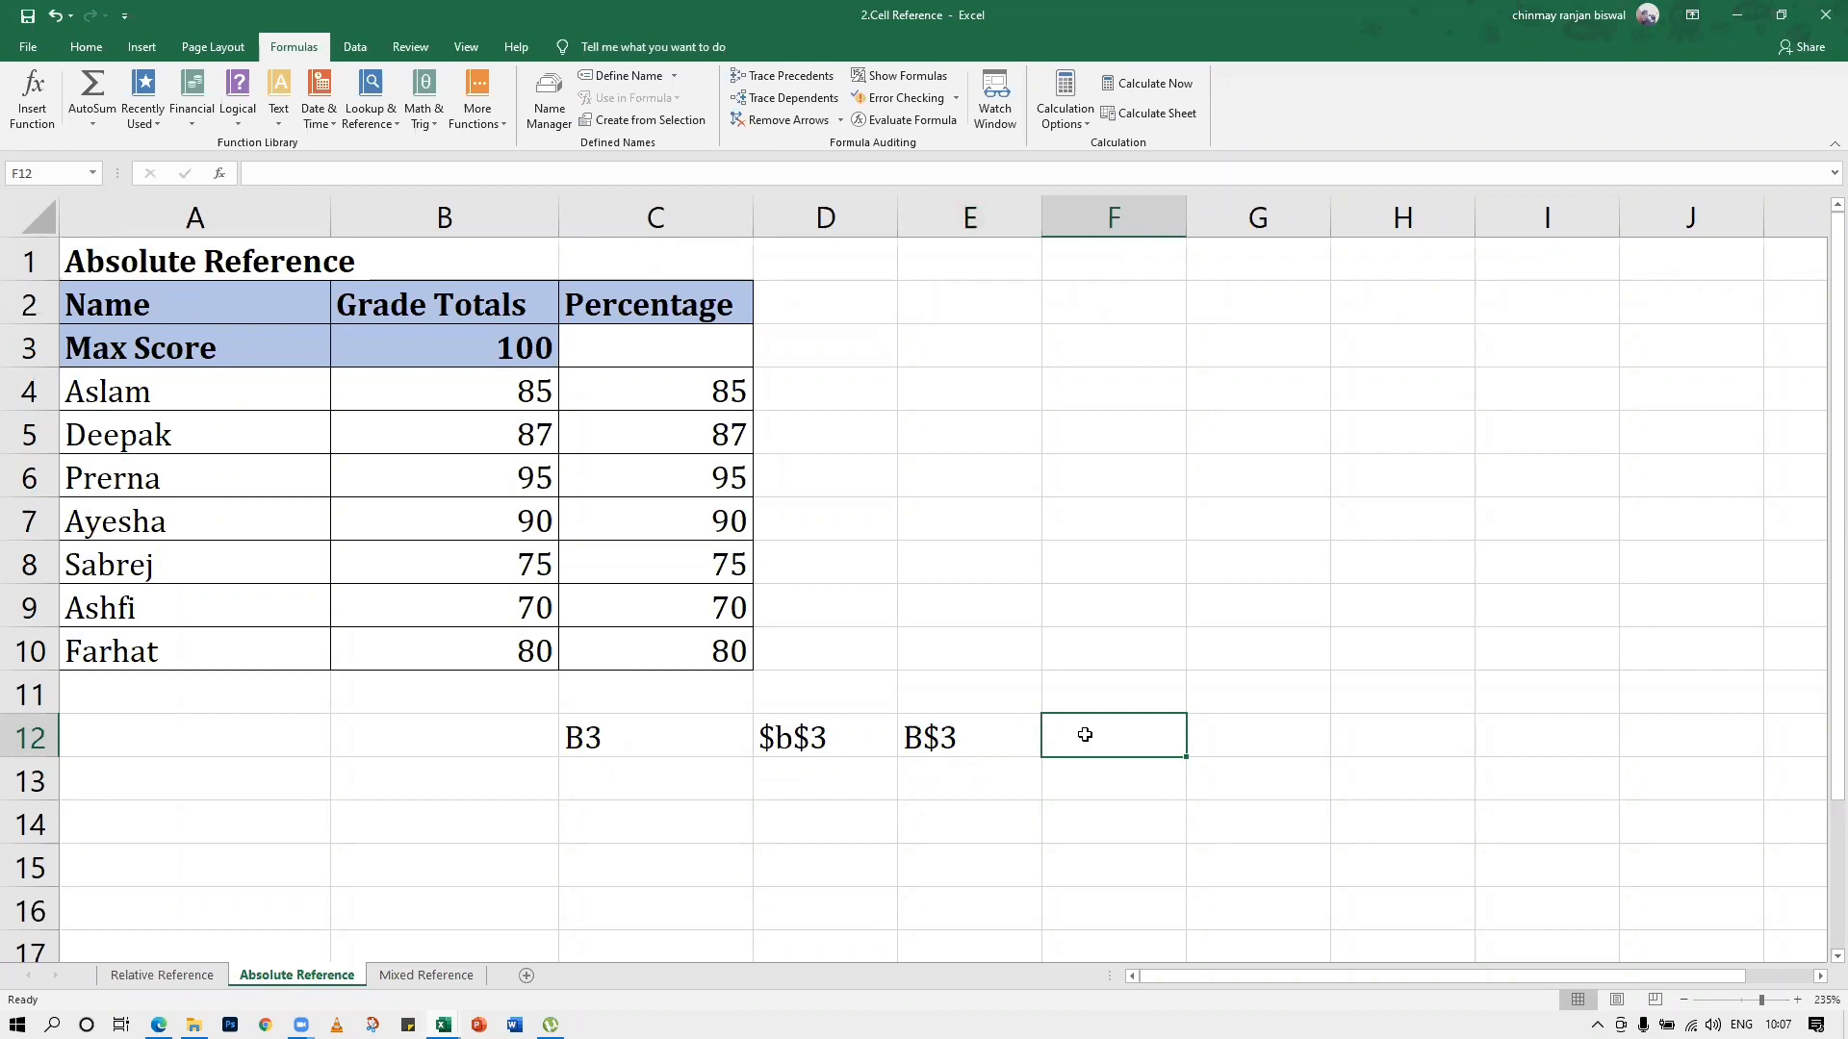
pyautogui.write('$b')
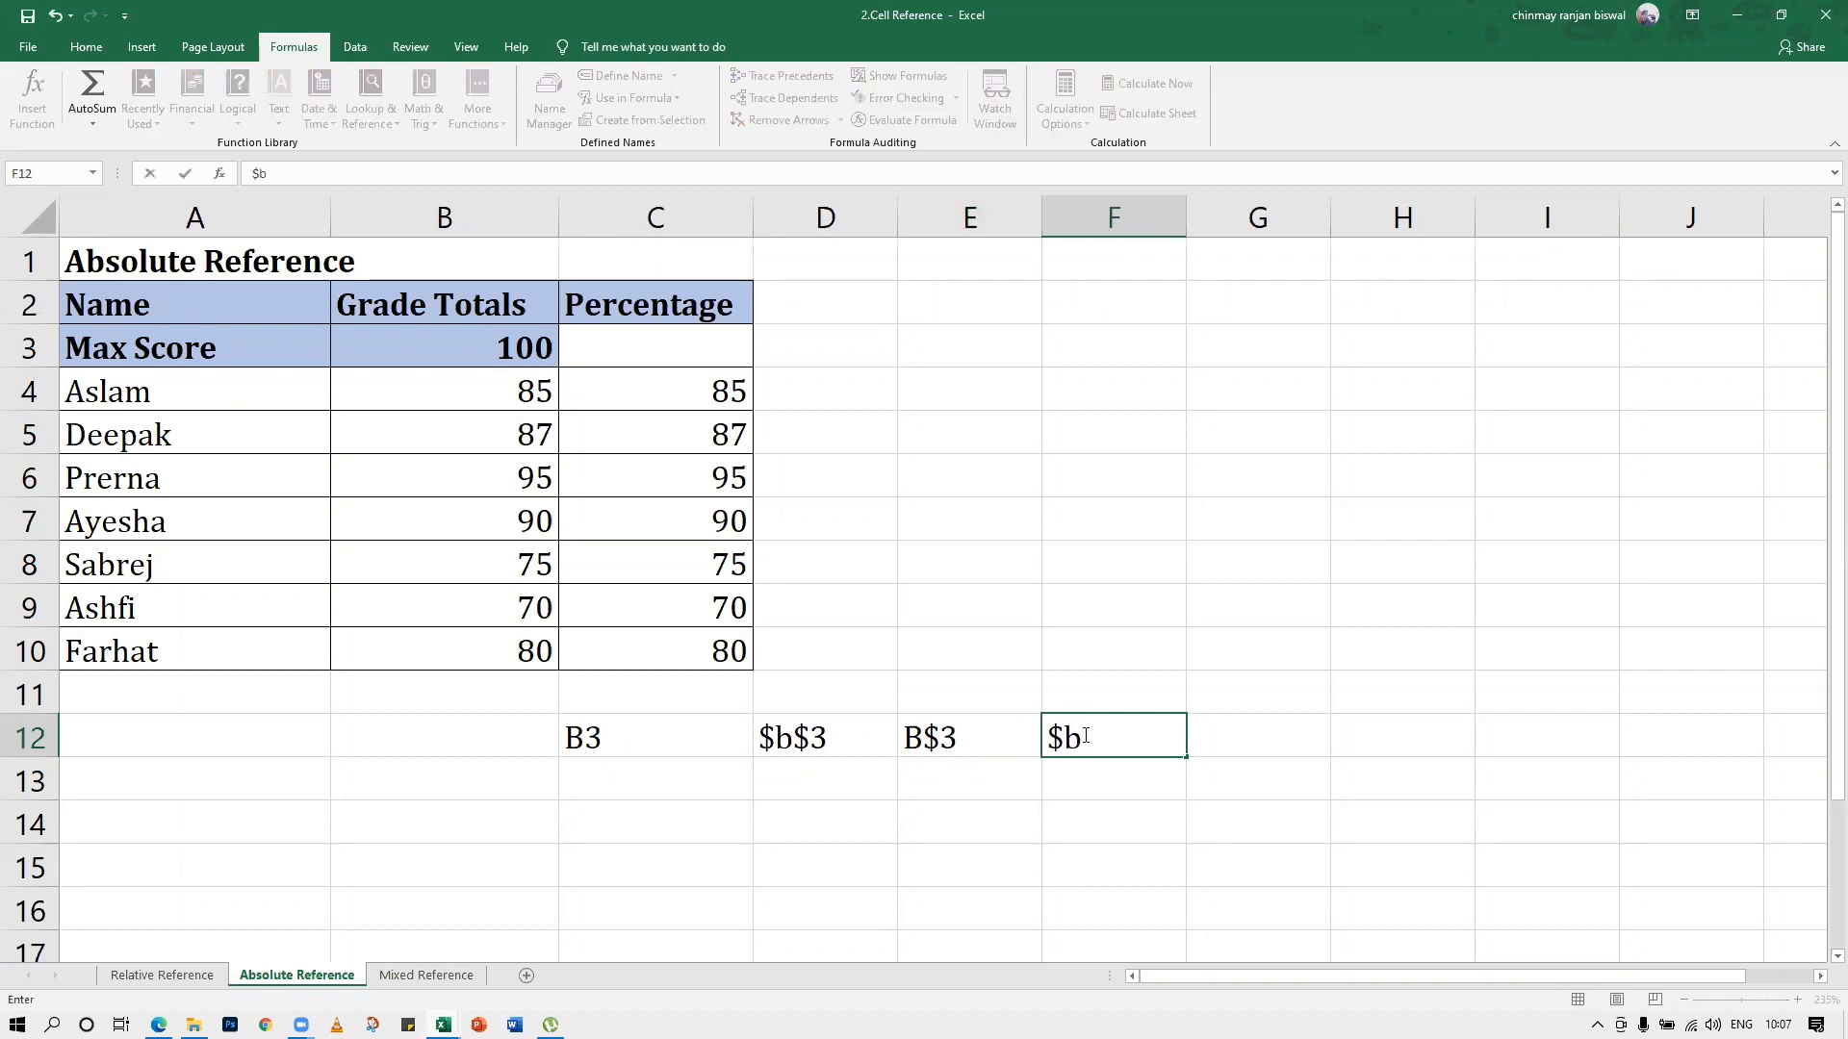
pyautogui.press('BackSpace')
pyautogui.write('B3')
pyautogui.click(874, 731)
# Compare the sample references in D12, E12 and F12 with the max score cell B3, noting where the dollar signs sit
pyautogui.click(1035, 742)
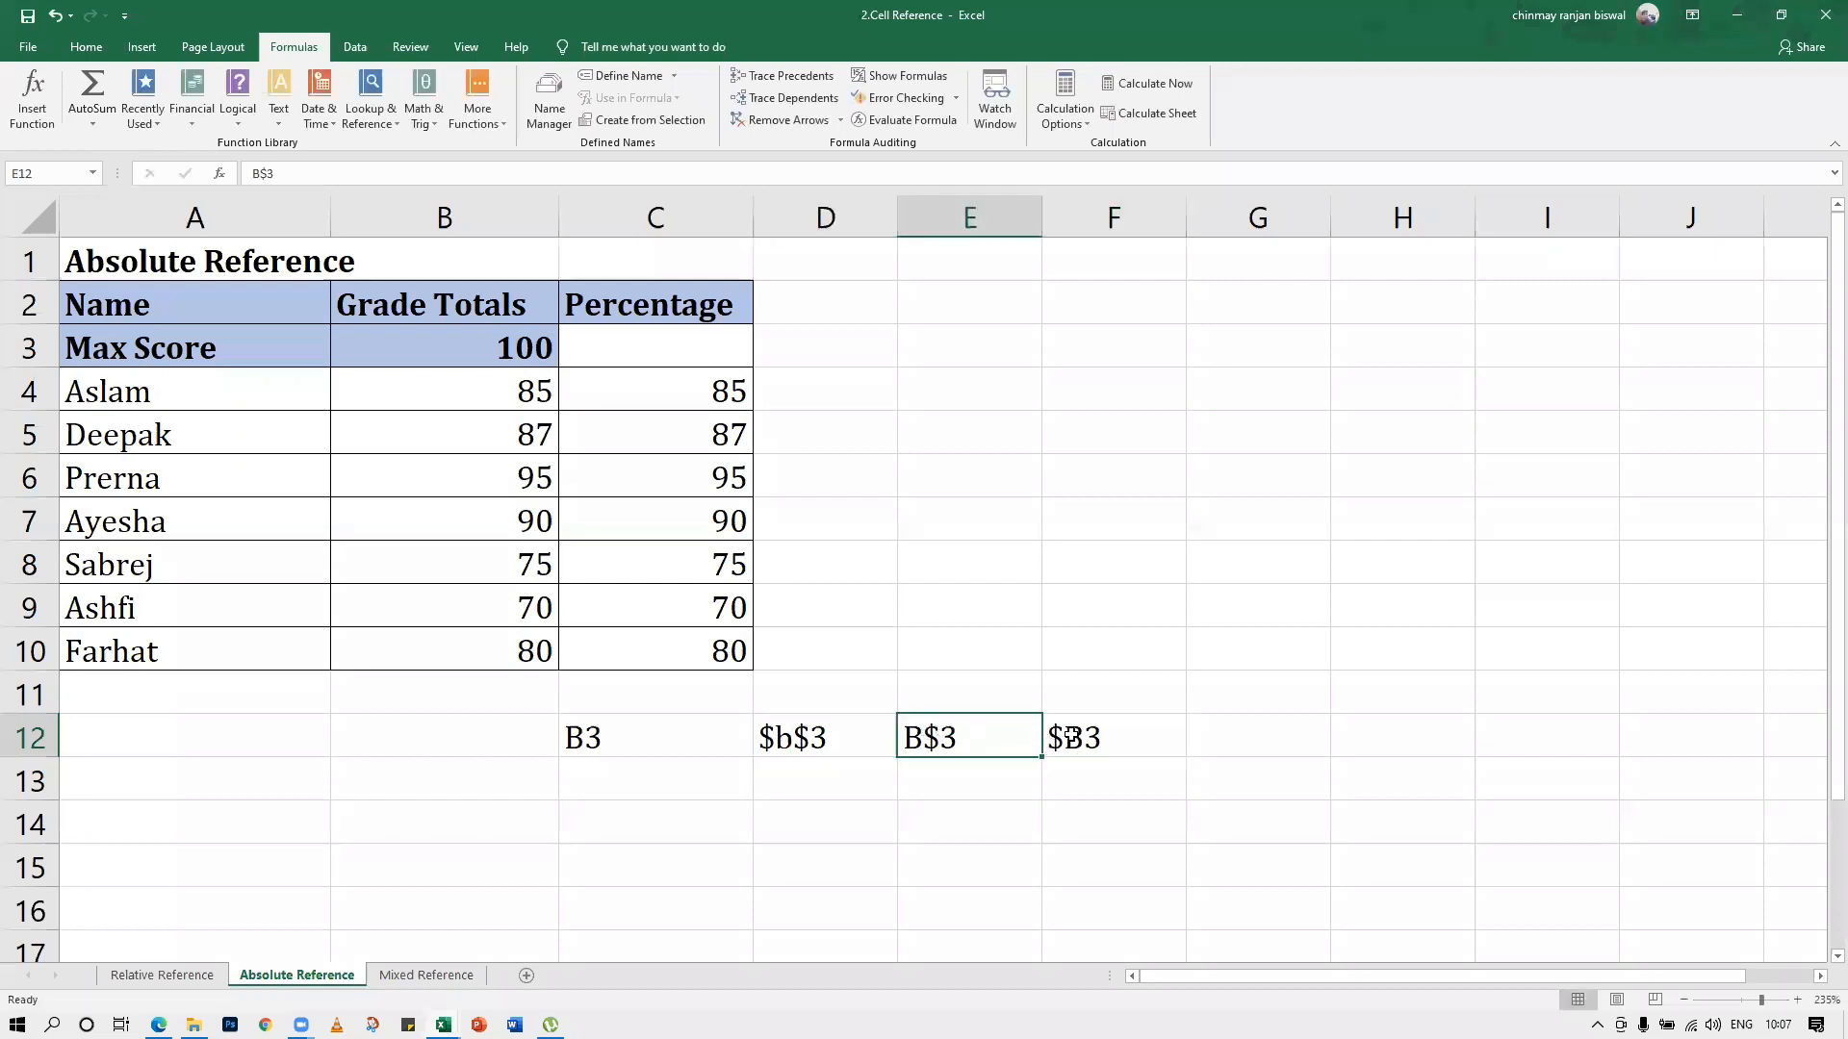
pyautogui.click(1174, 736)
pyautogui.click(803, 741)
pyautogui.click(922, 741)
pyautogui.click(1088, 746)
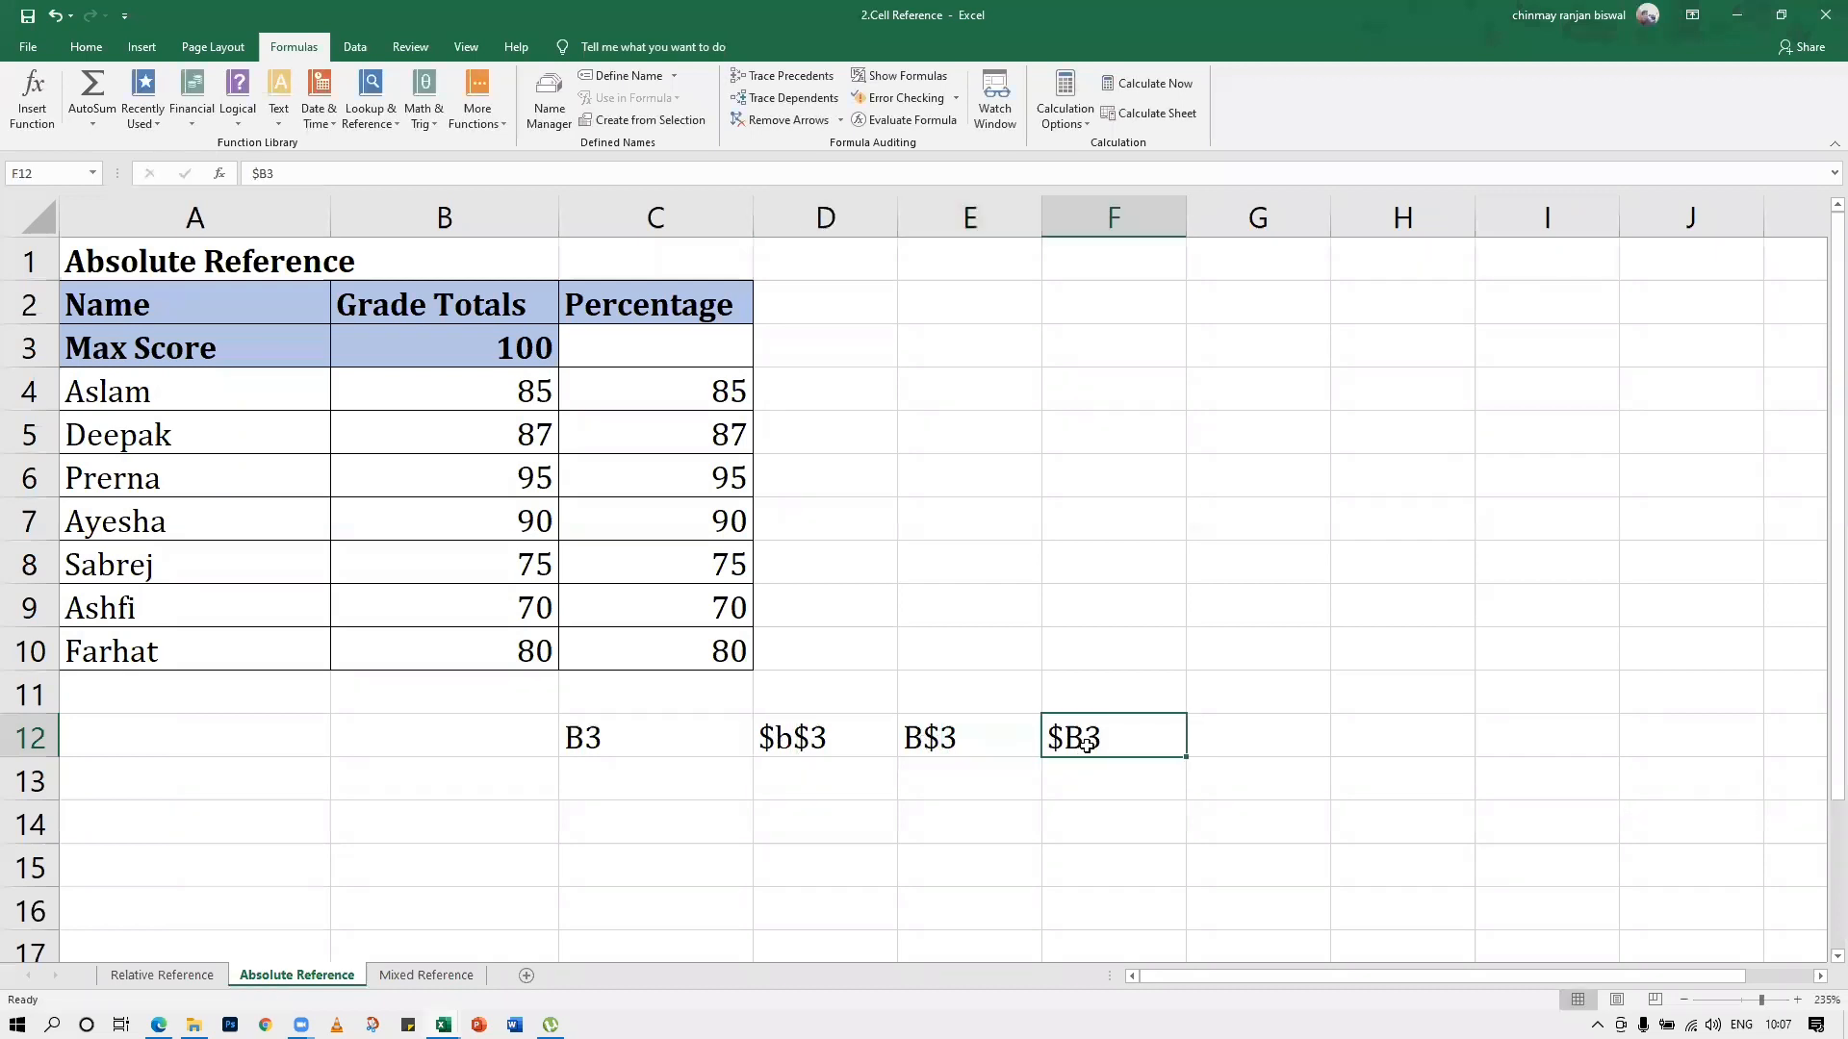
pyautogui.click(868, 755)
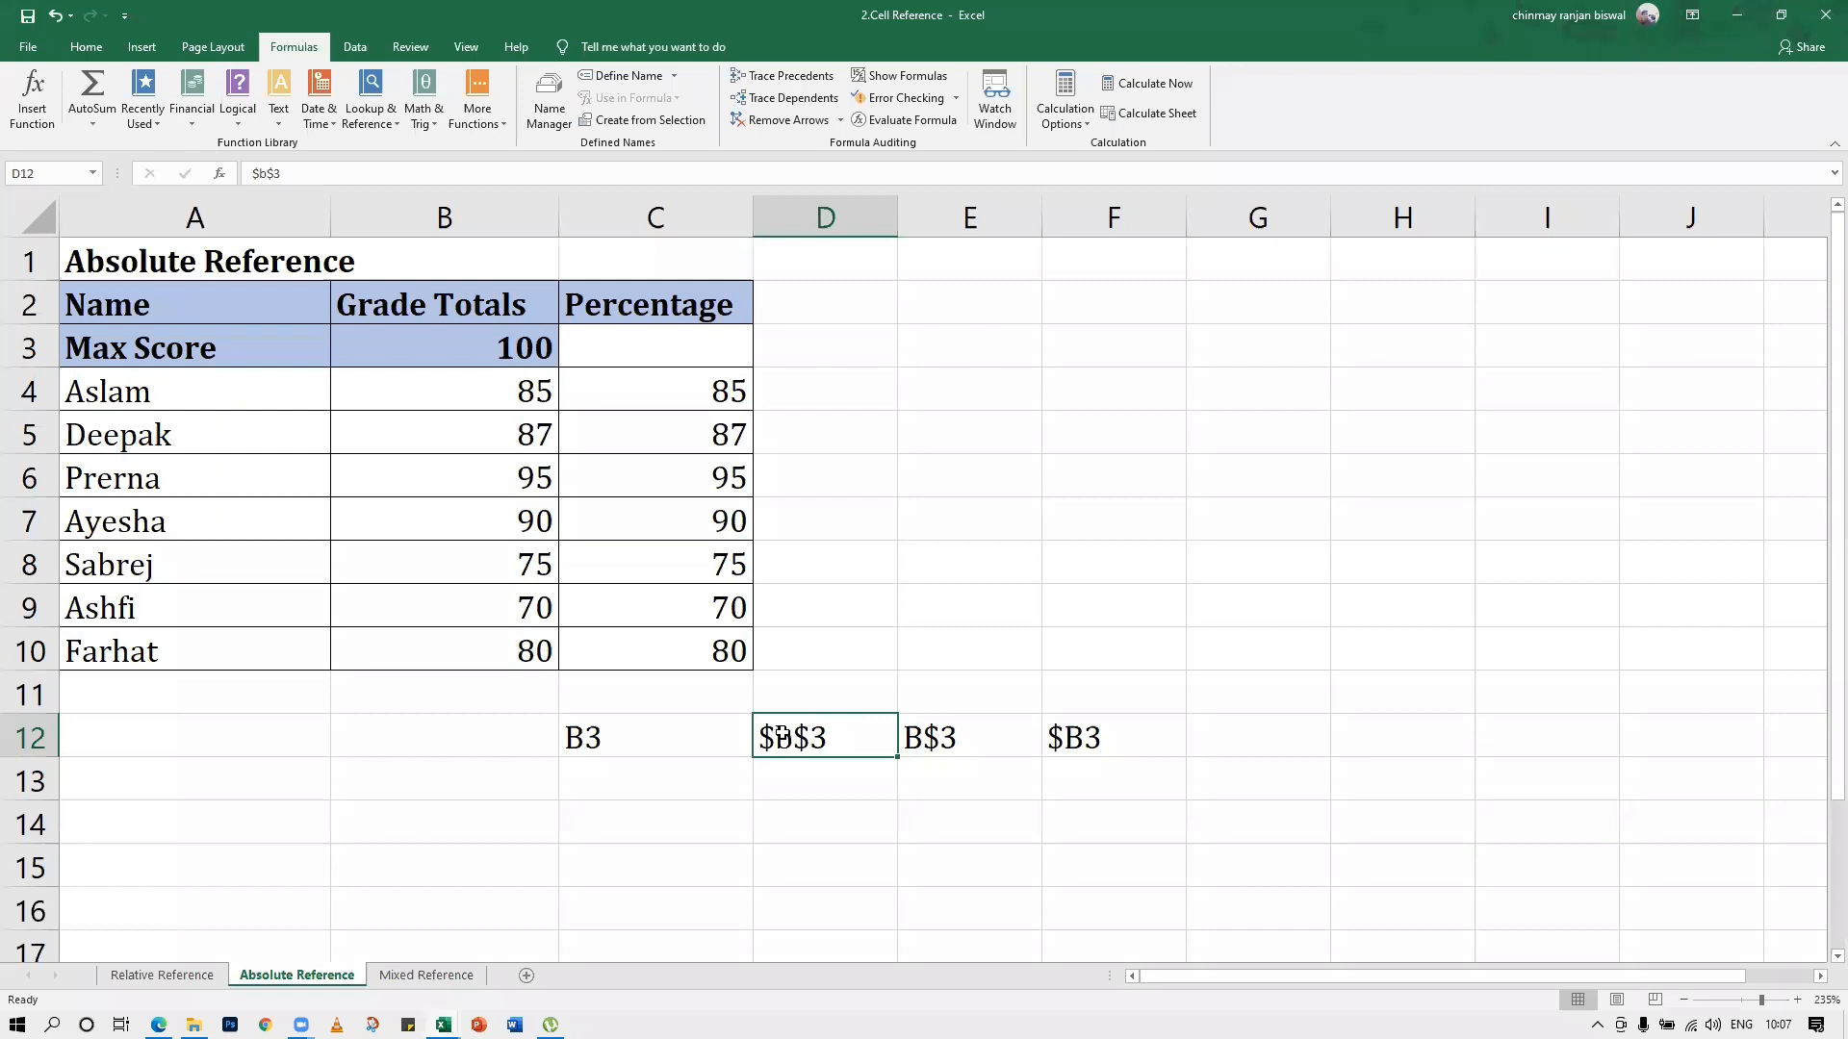
pyautogui.click(497, 346)
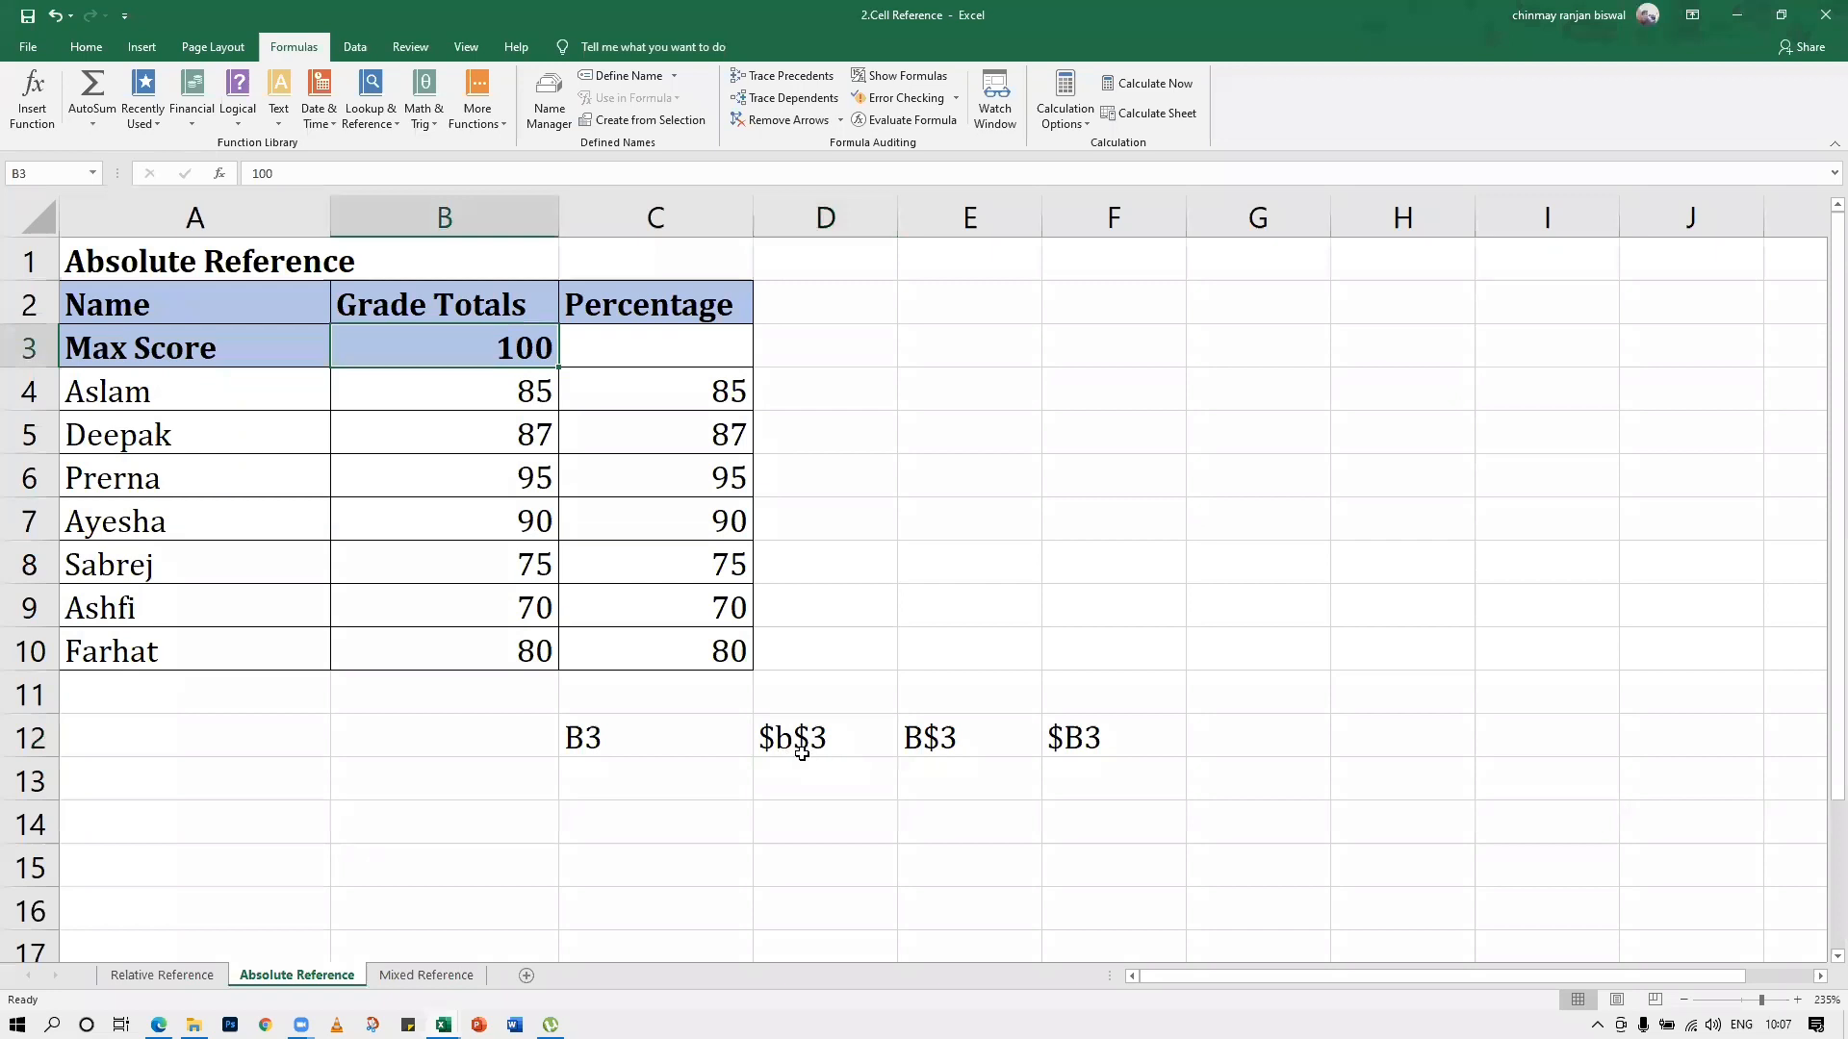
pyautogui.click(1106, 726)
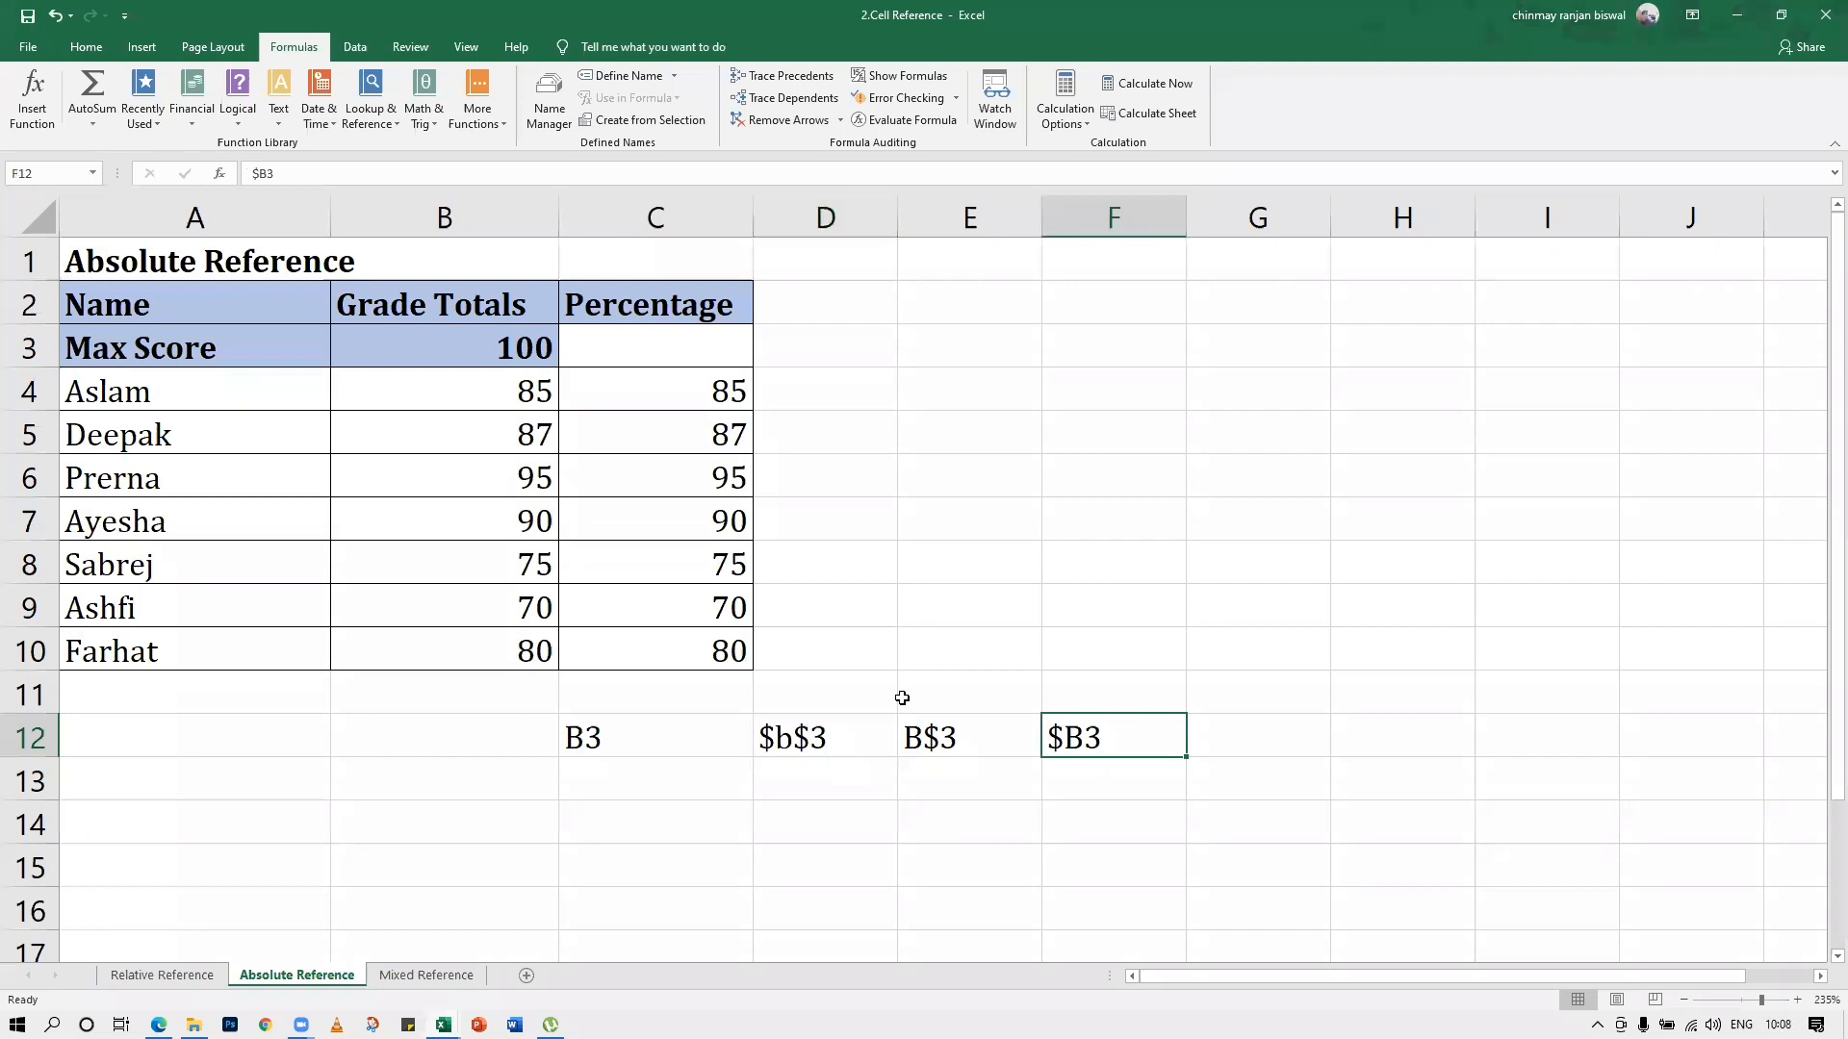
# Clear the sample references from C12:F12
pyautogui.moveTo(680, 719); pyautogui.dragTo(1107, 740)
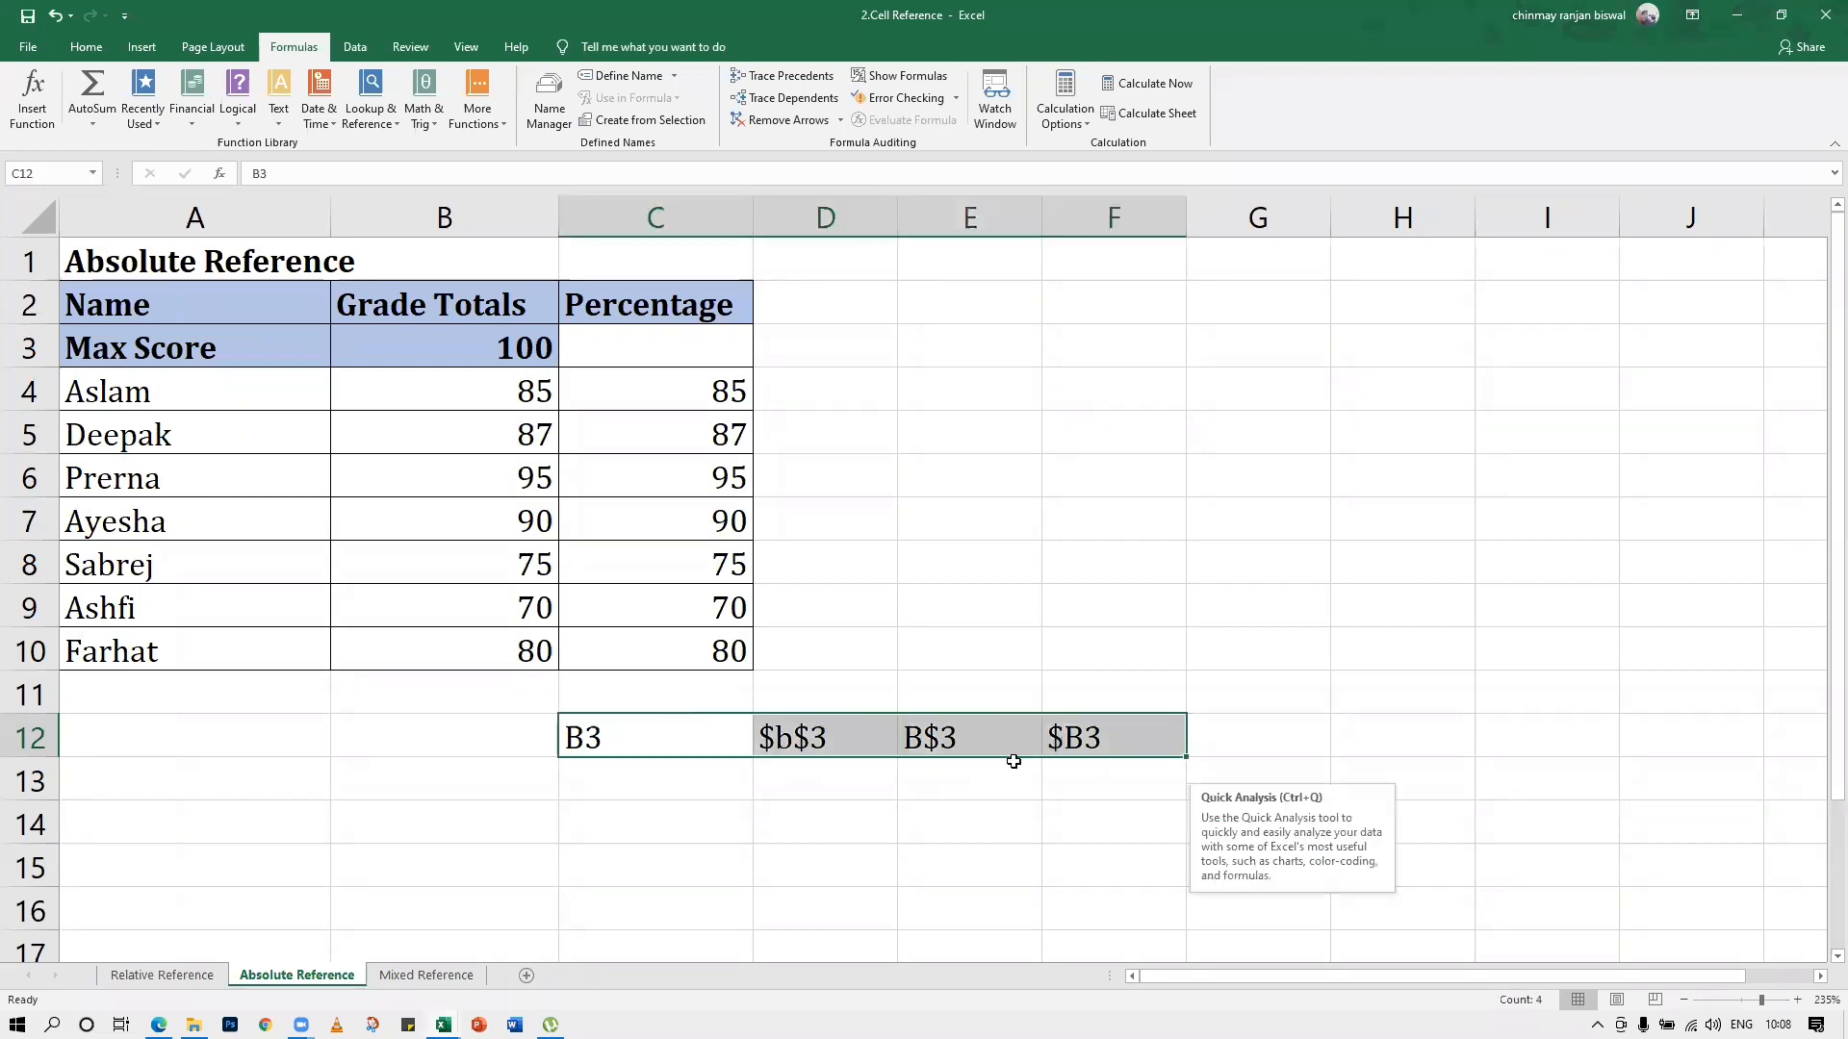
pyautogui.press('Delete')
pyautogui.click(722, 730)
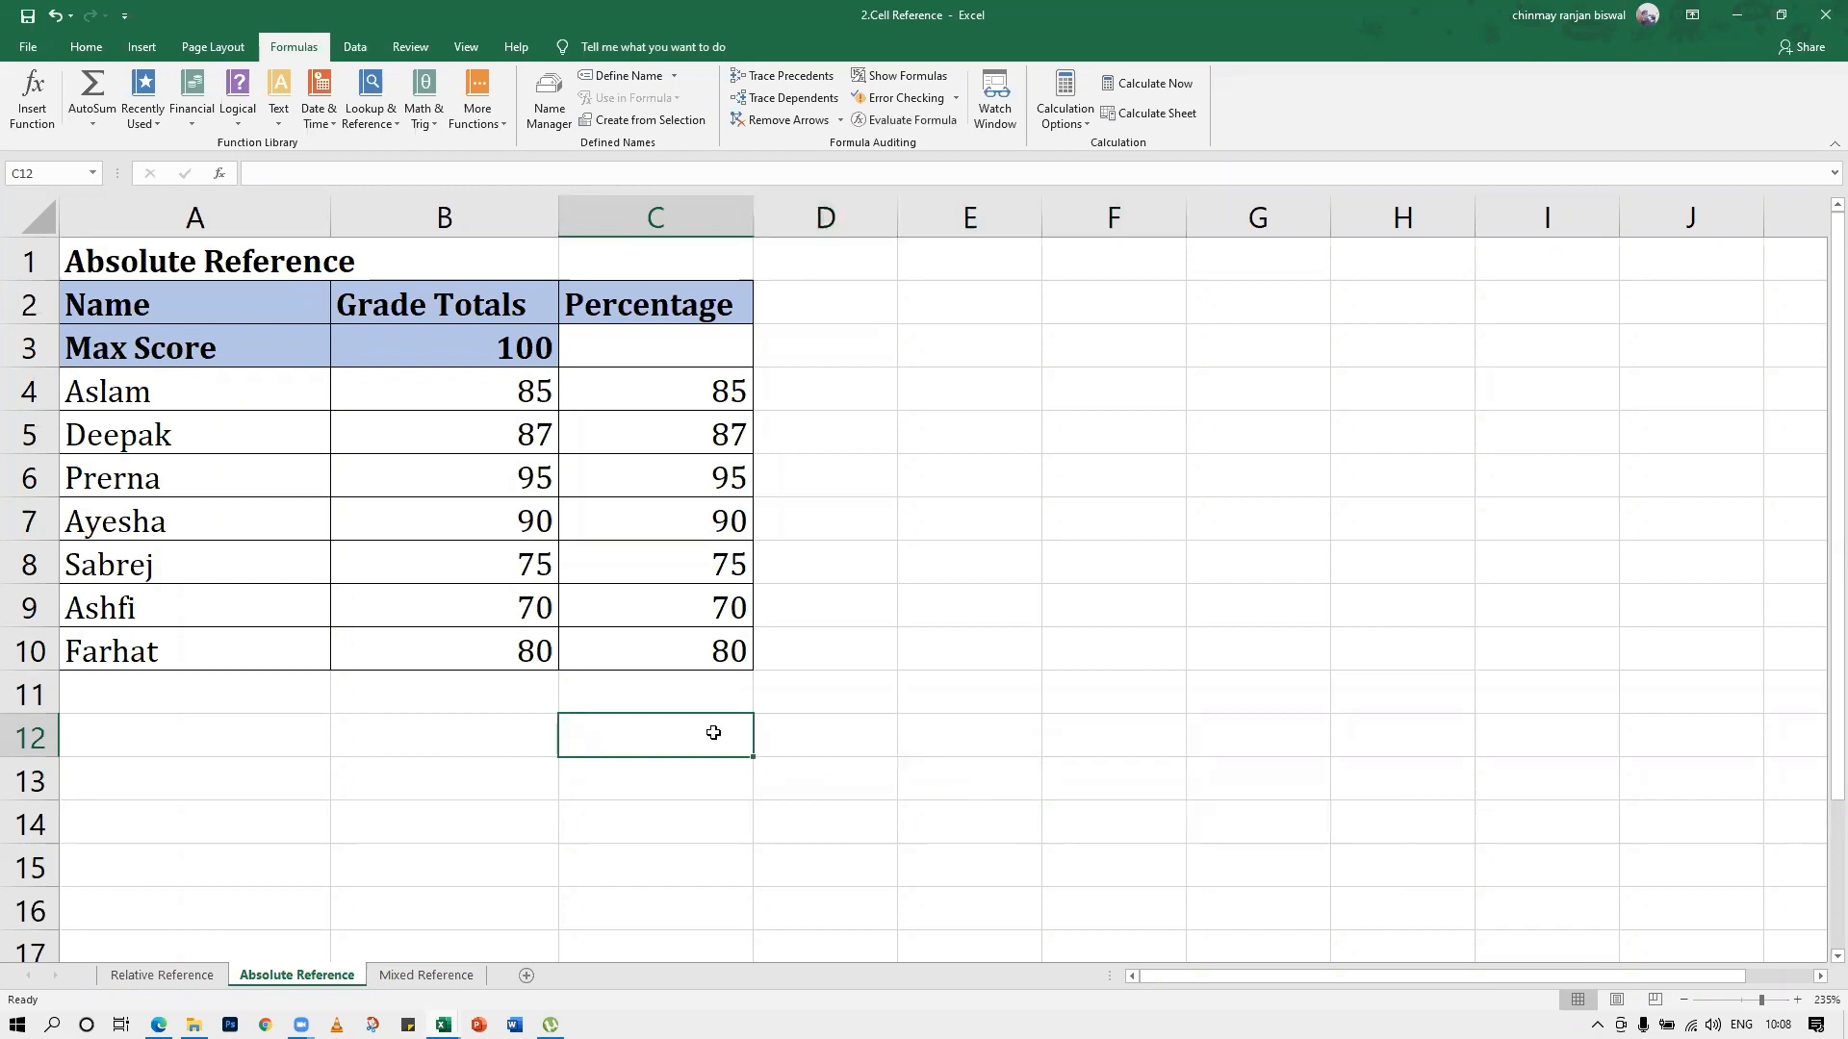
pyautogui.write('=')
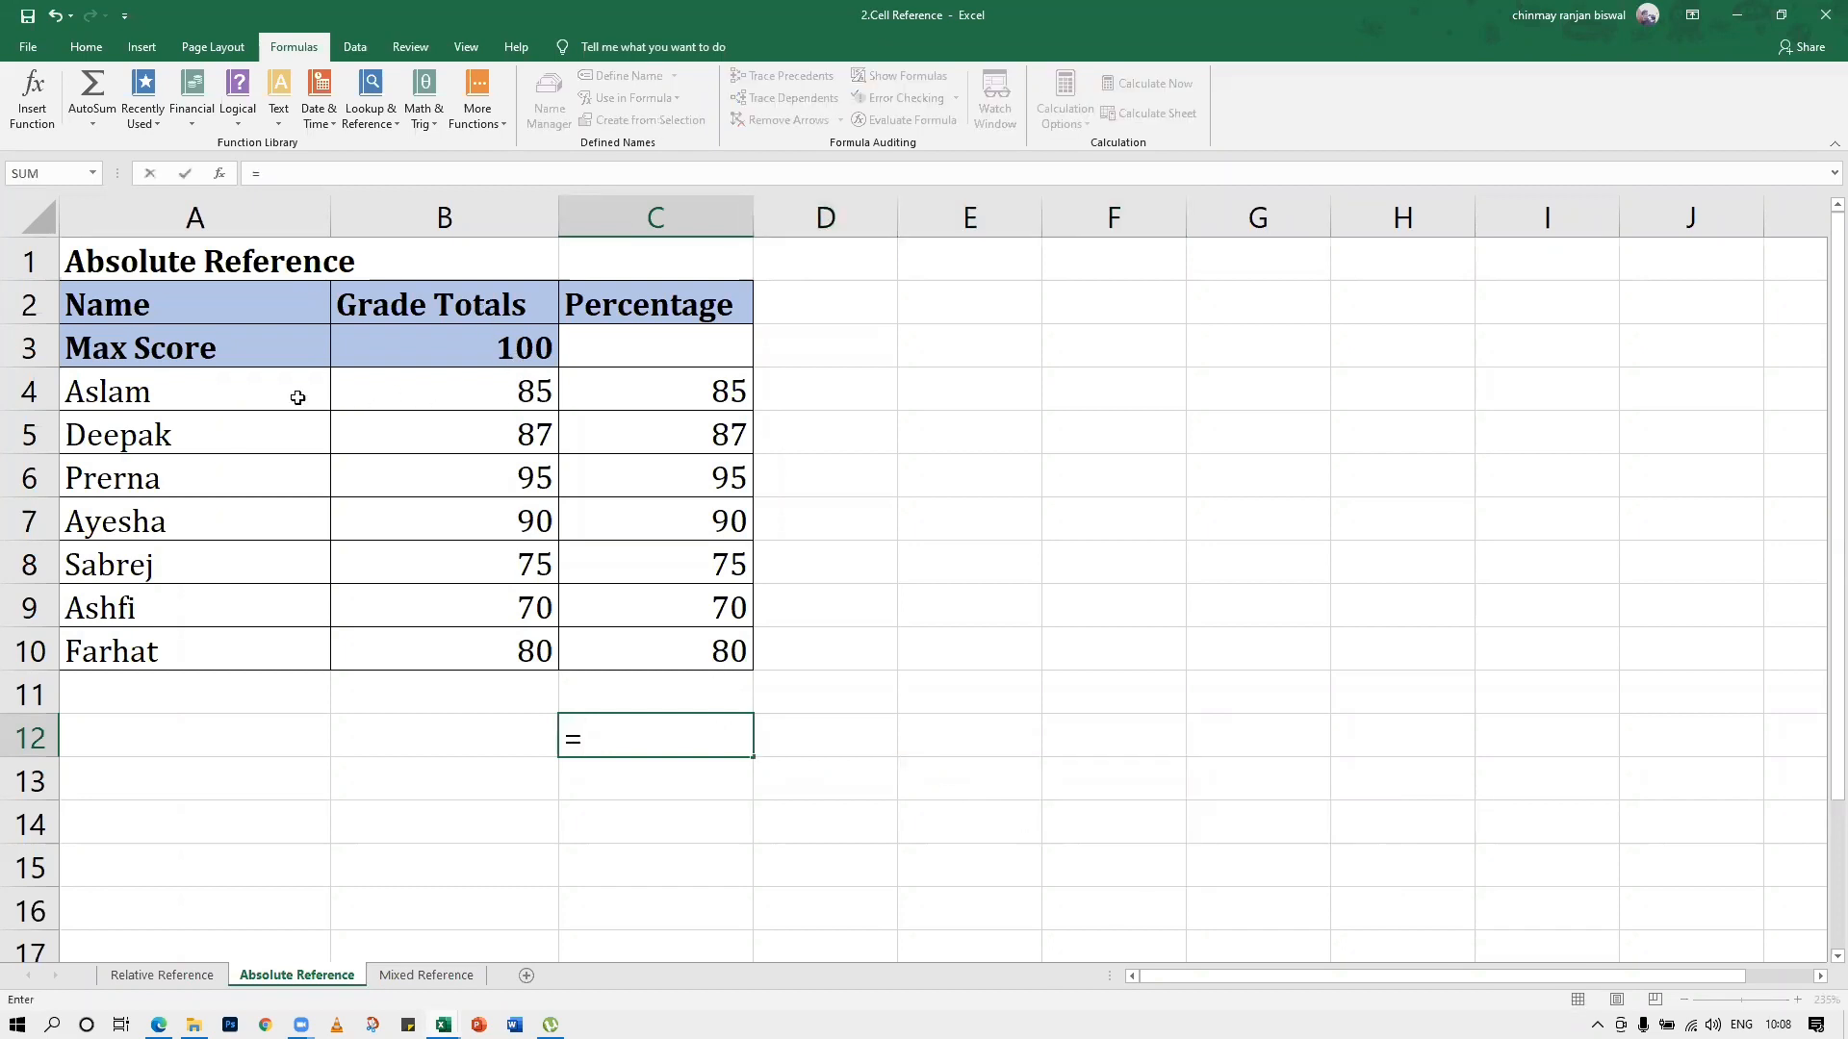
pyautogui.click(260, 395)
pyautogui.press('Return')
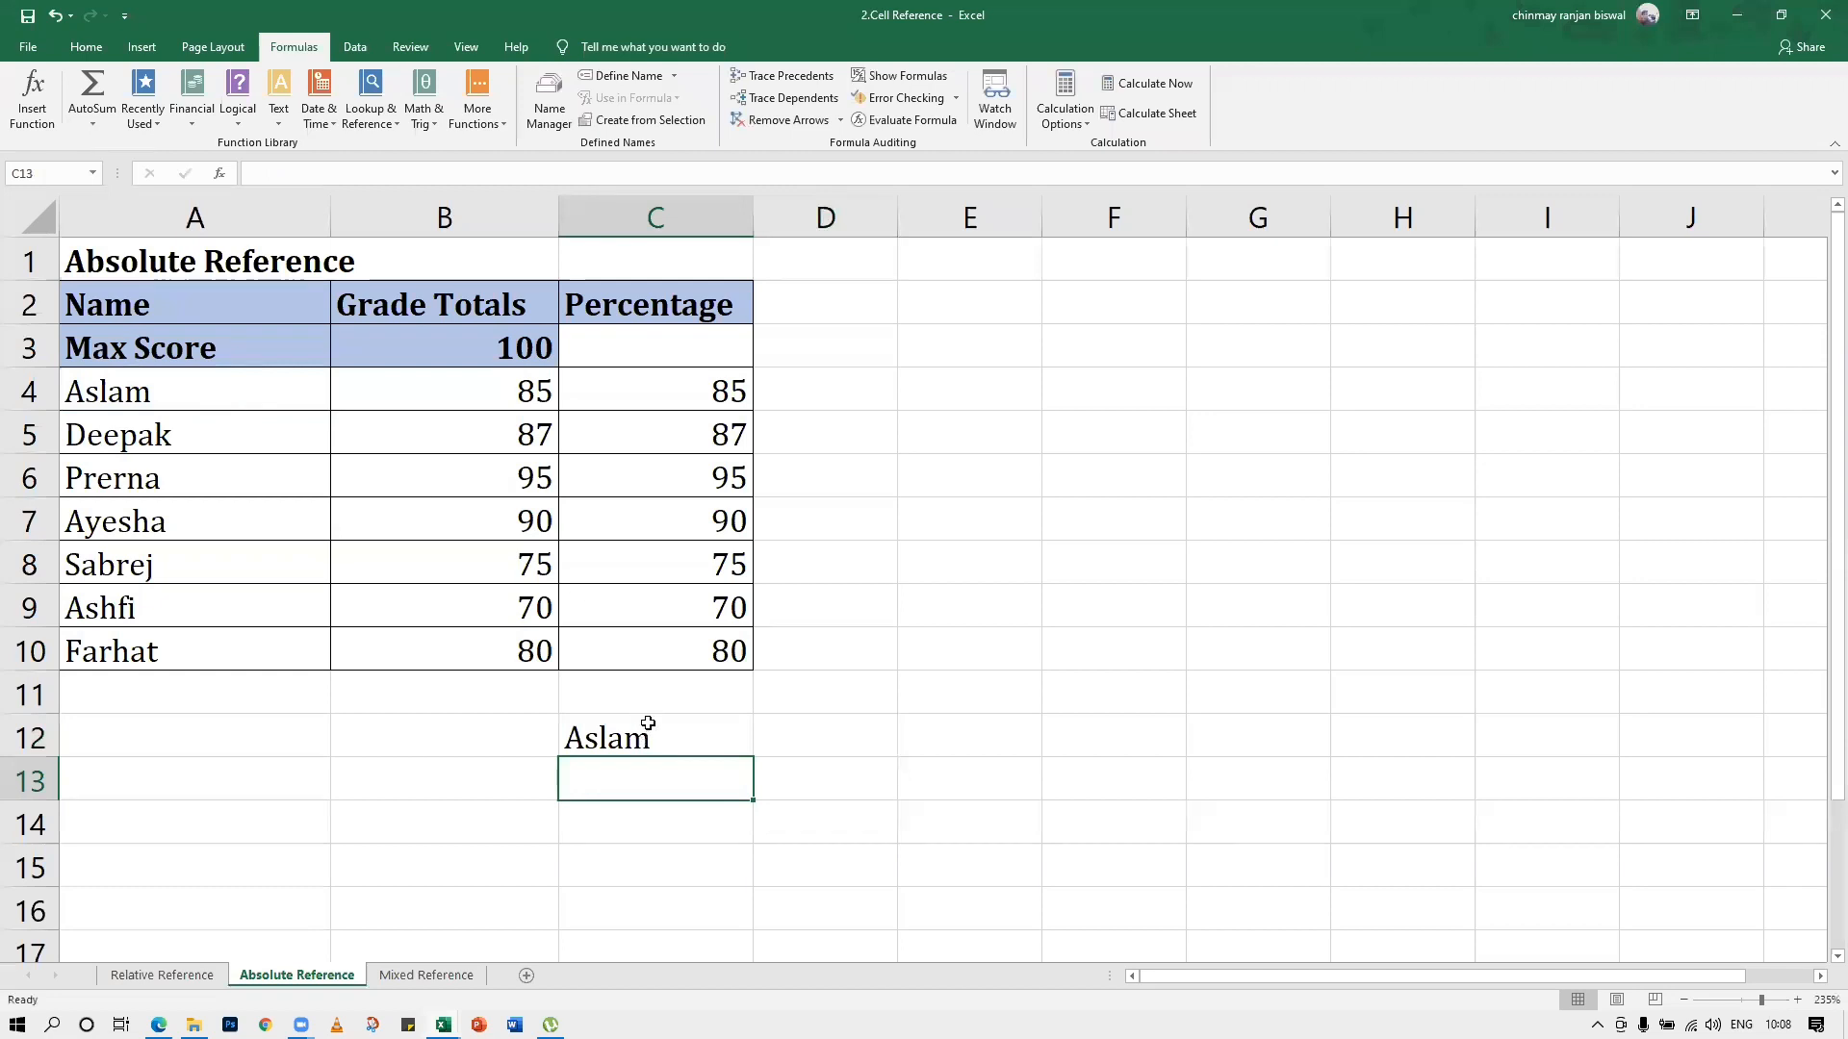
pyautogui.scroll(-1, 648, 722)
pyautogui.click(680, 609)
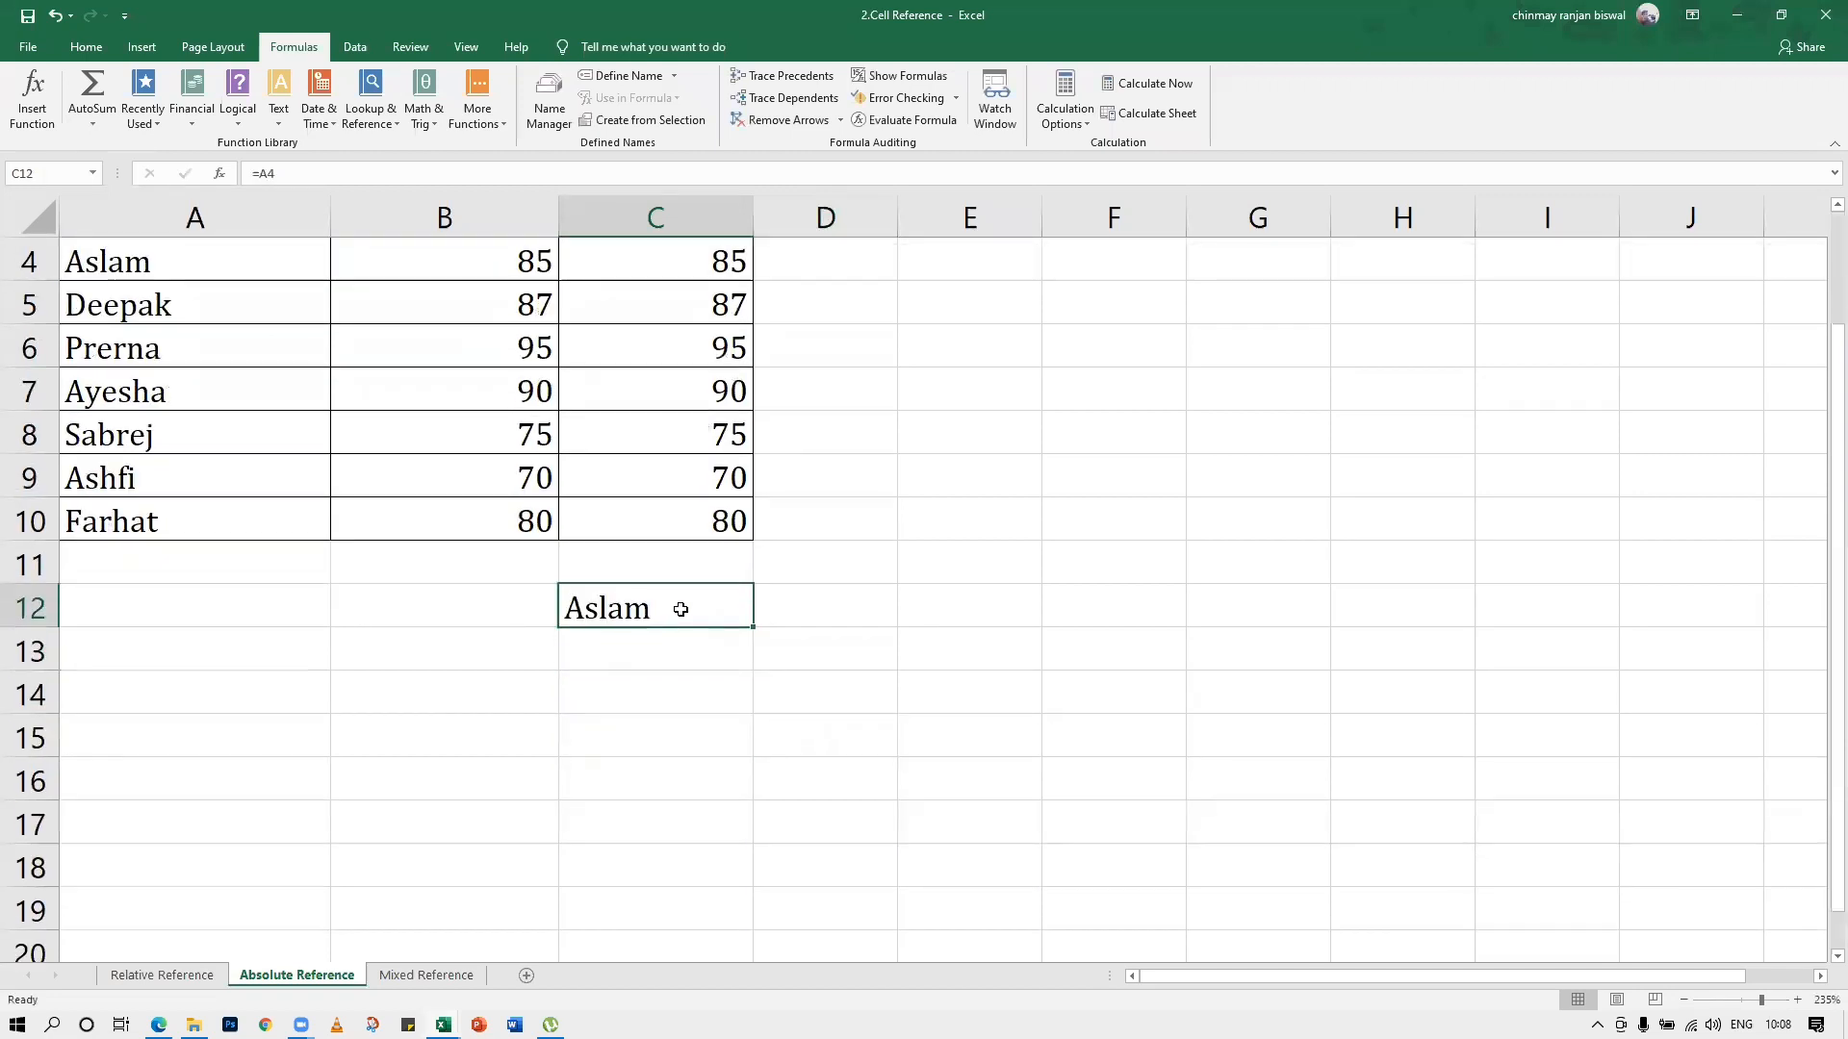
pyautogui.press('Delete')
# Enter =A4 in cell B12 and fill the relative reference across and down to D16
pyautogui.click(474, 609)
pyautogui.write('=')
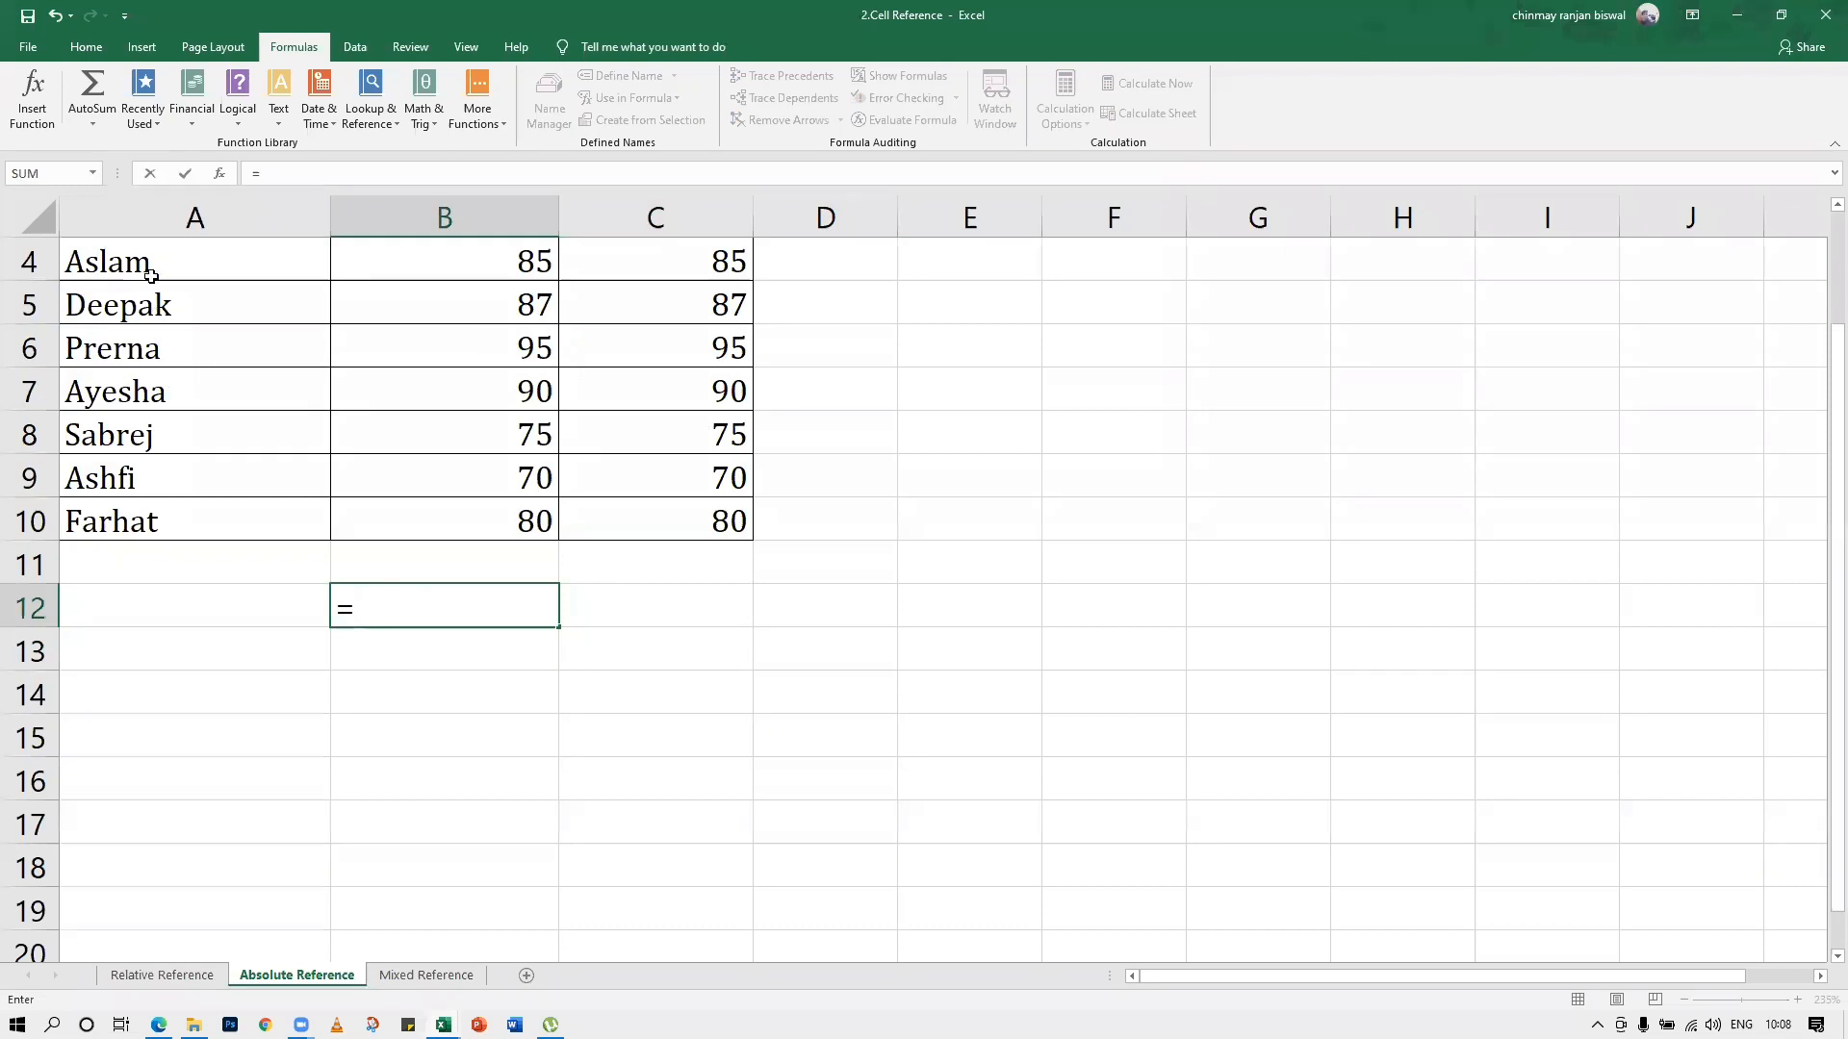
pyautogui.click(145, 270)
pyautogui.press('Return')
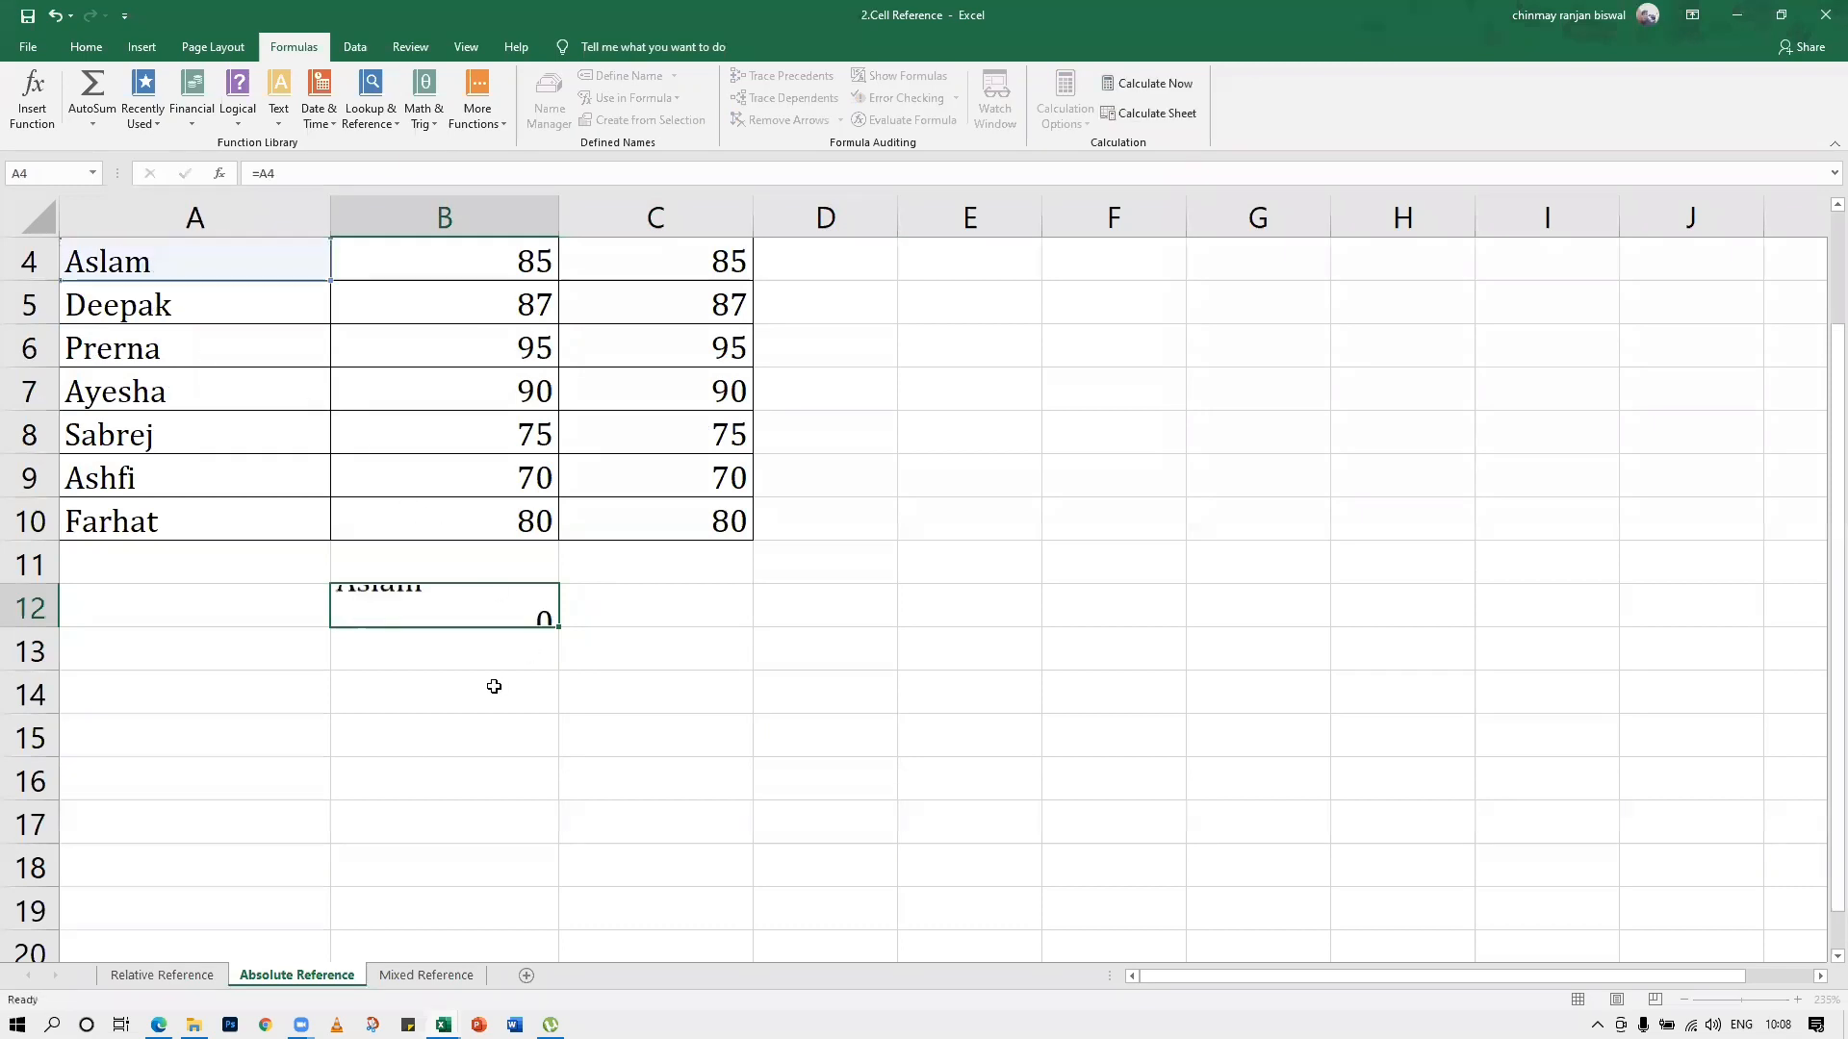
pyautogui.click(464, 596)
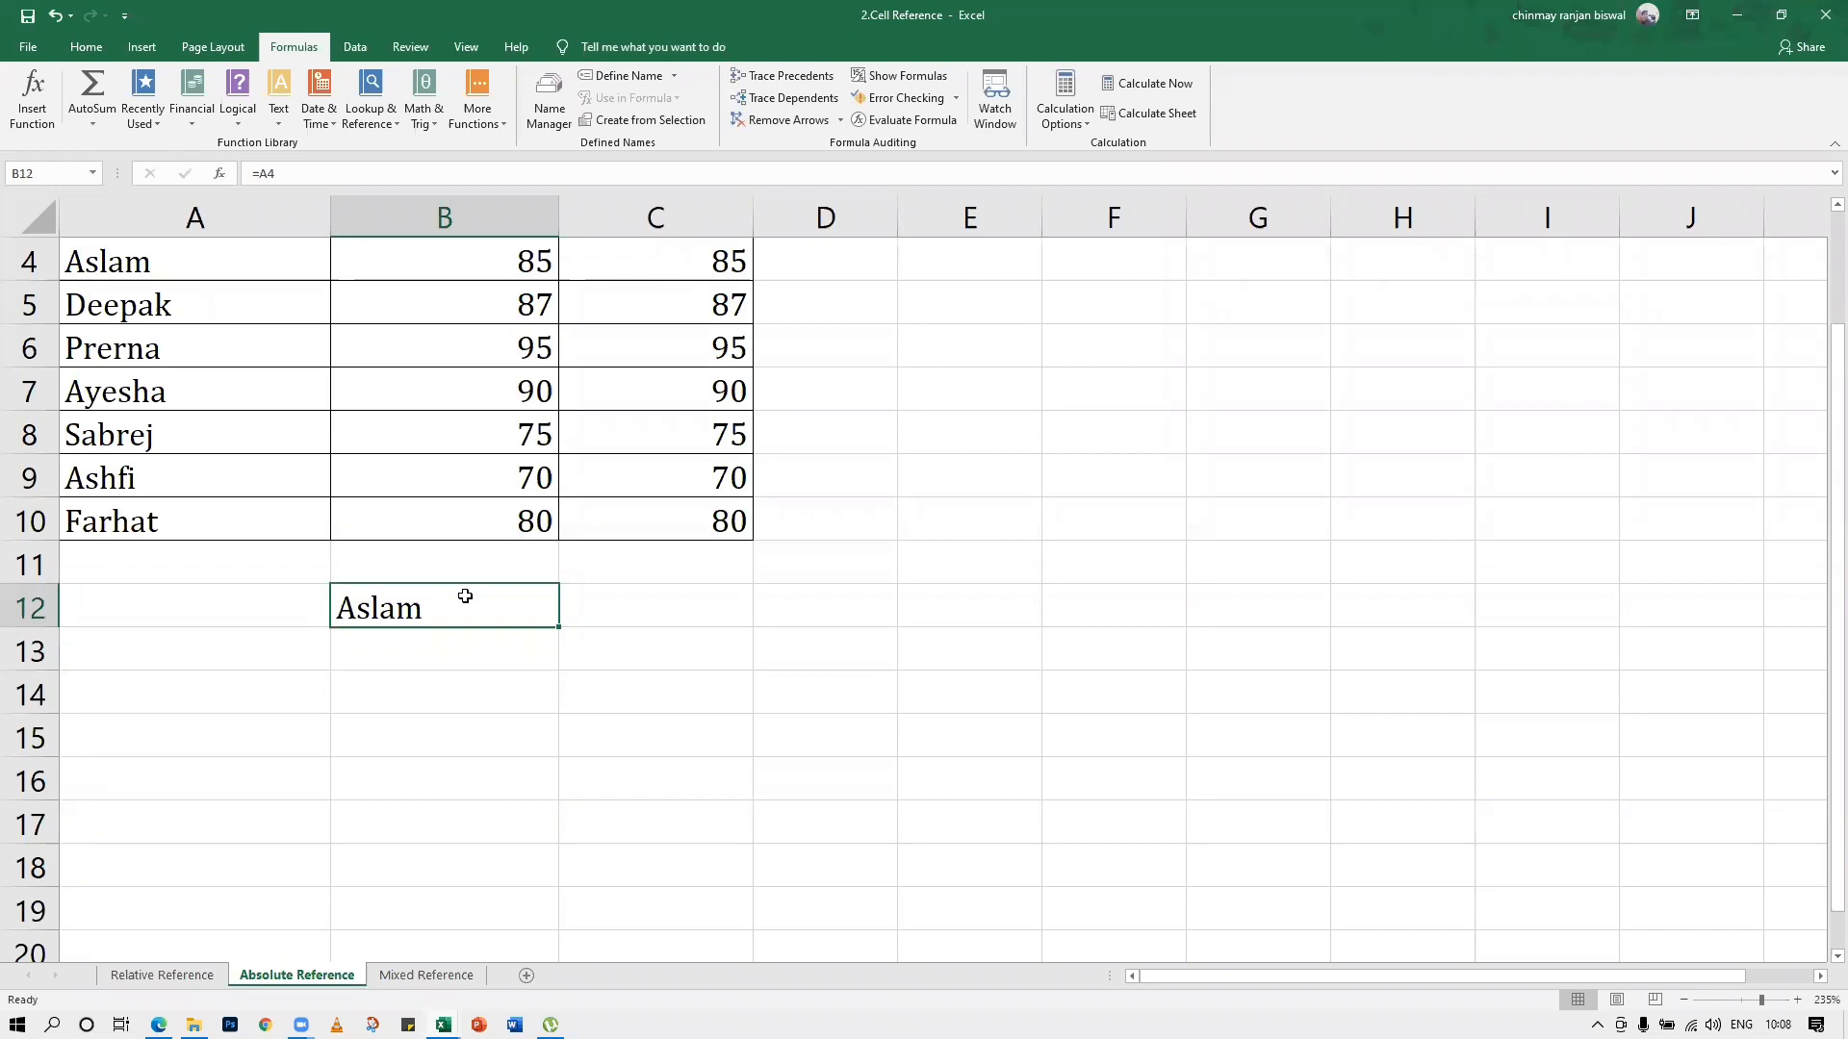
pyautogui.moveTo(559, 628); pyautogui.dragTo(839, 785)
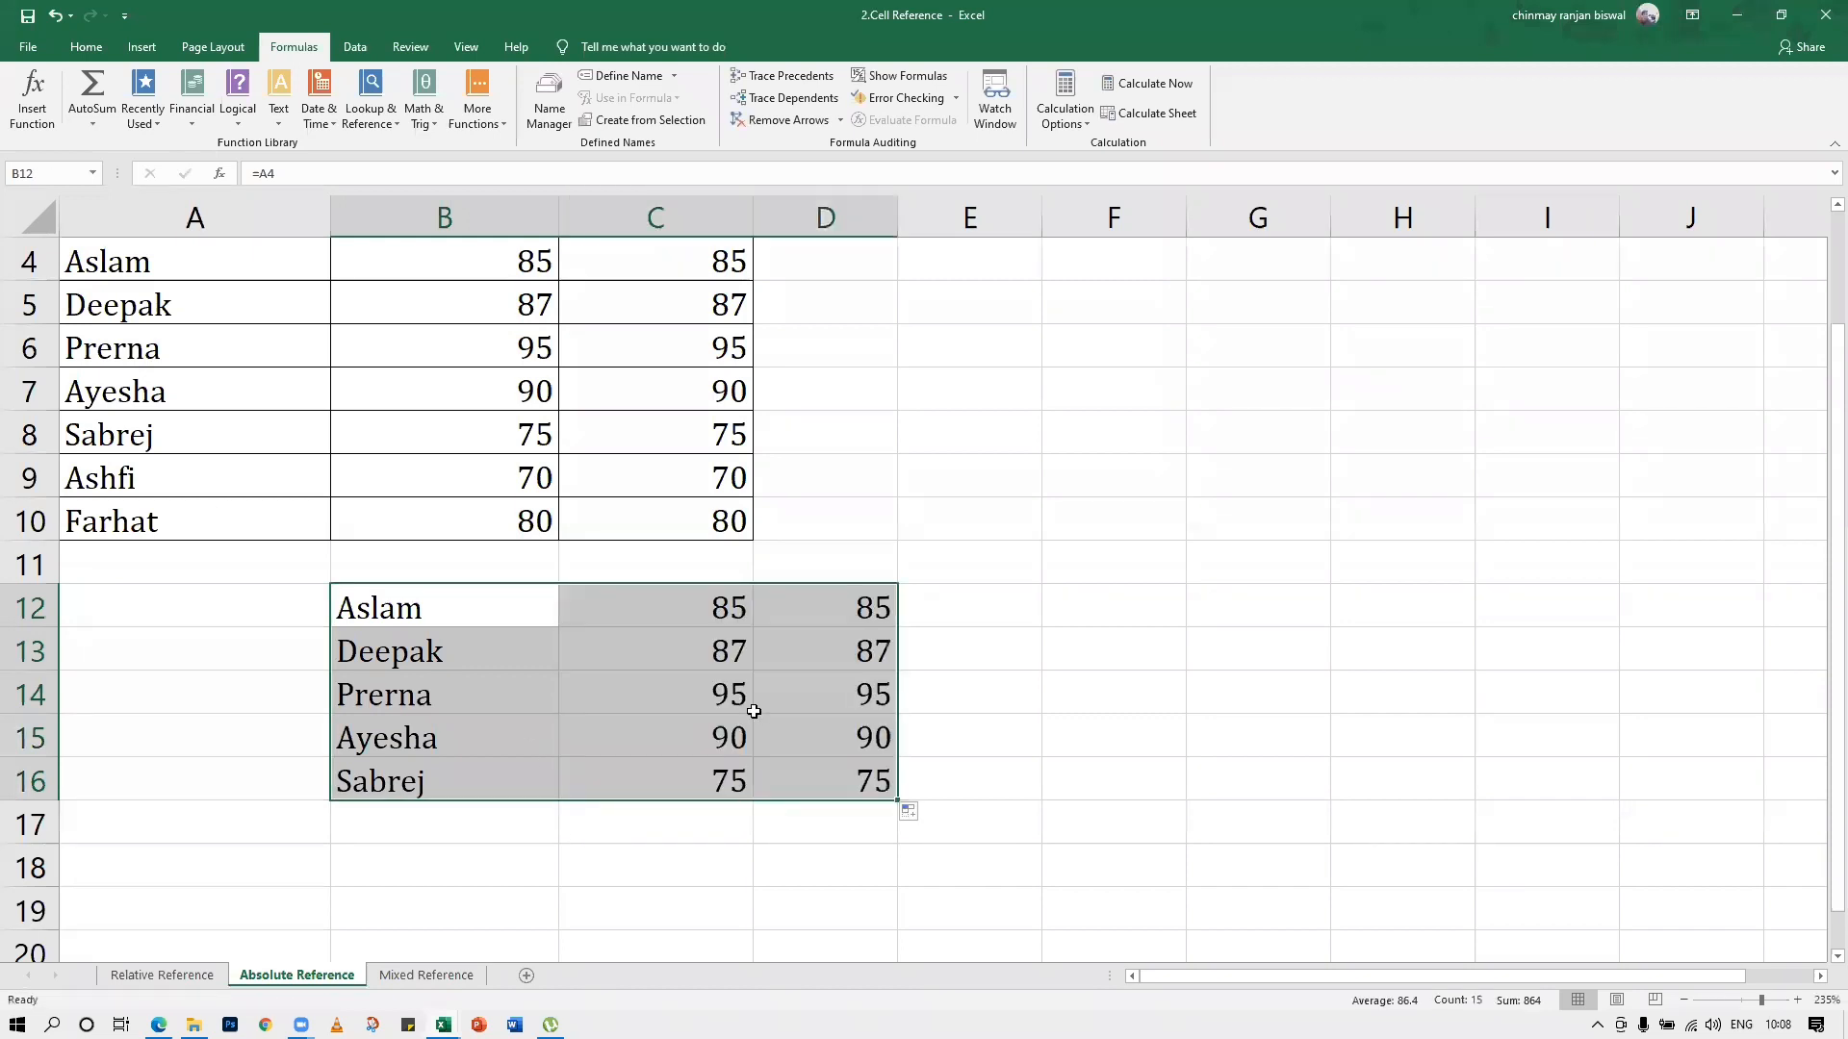
# Clear the filled copies from C12:D16 and B13:B16, keeping only the formula in B12
pyautogui.click(1821, 212)
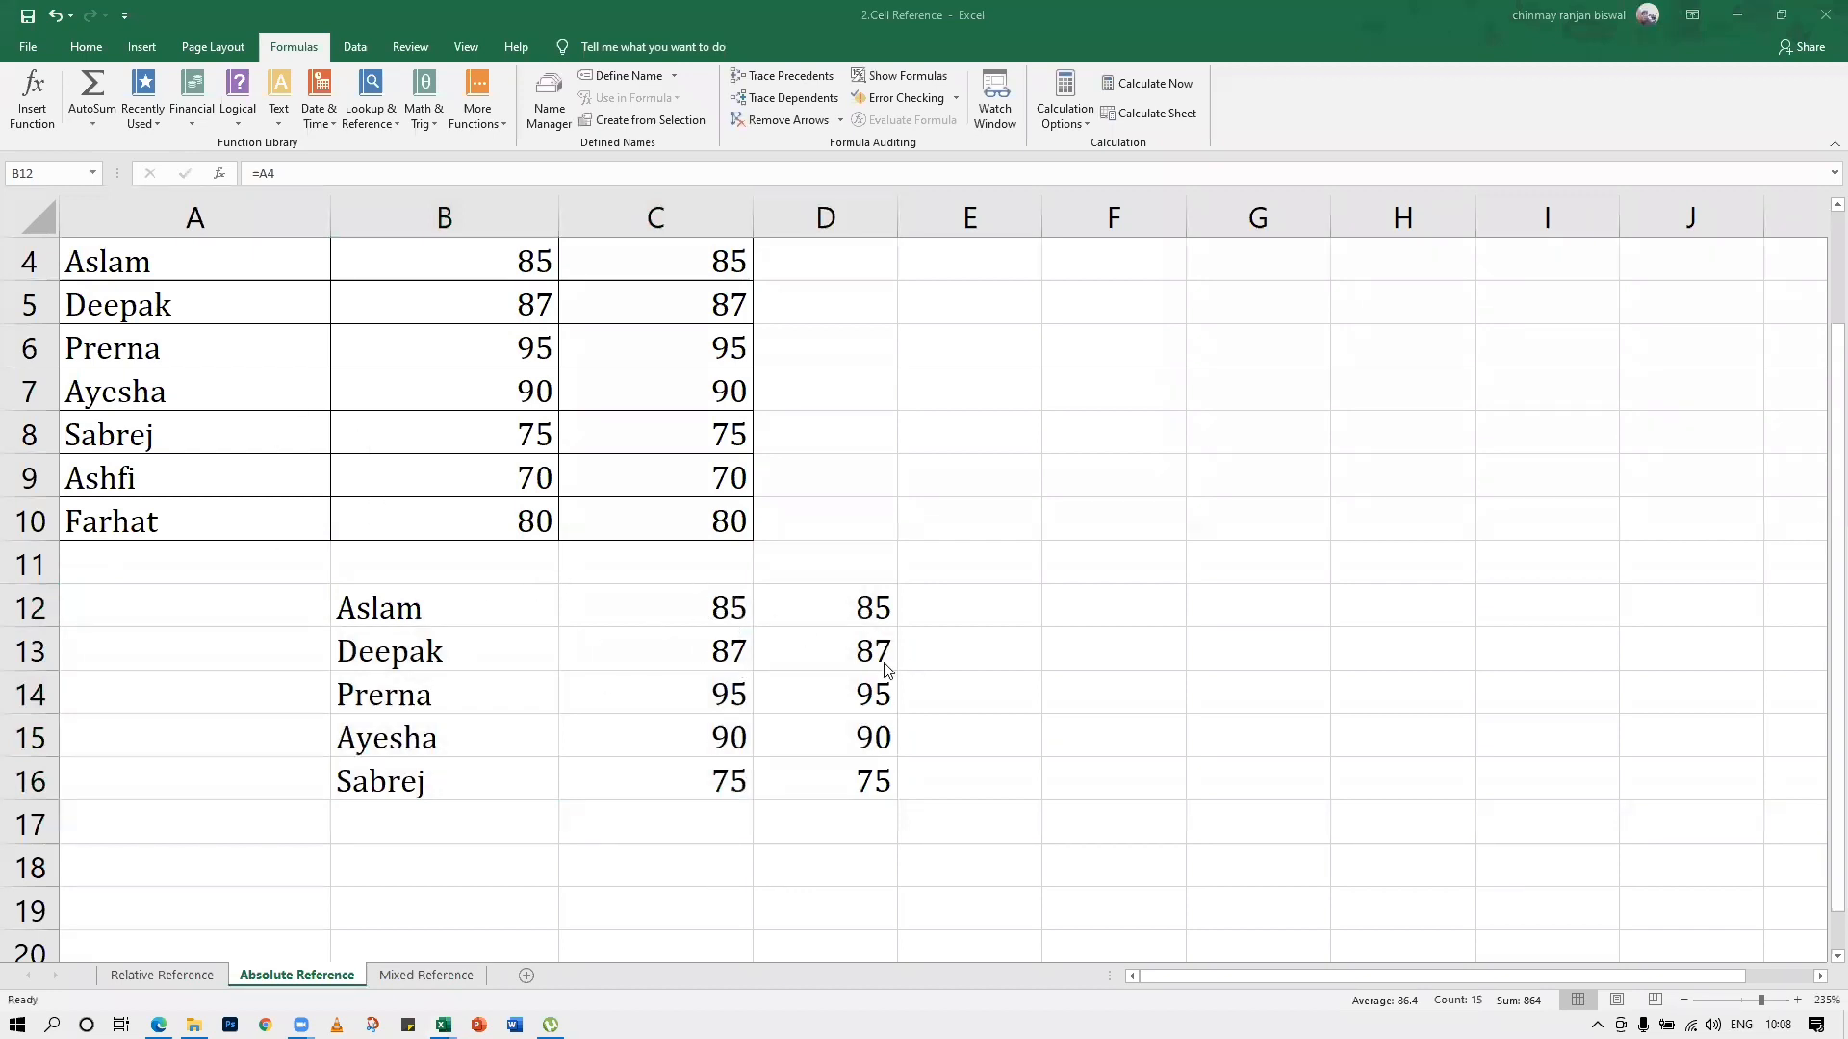
pyautogui.click(792, 602)
pyautogui.moveTo(689, 620); pyautogui.dragTo(894, 794)
pyautogui.press('Delete')
pyautogui.click(405, 632)
pyautogui.moveTo(409, 635); pyautogui.dragTo(421, 780)
pyautogui.press('Delete')
# Change the formula in B12 to =$A4, fill it across and down to D17, and compare the results with A4:A10
pyautogui.click(442, 606)
pyautogui.write('=A4')
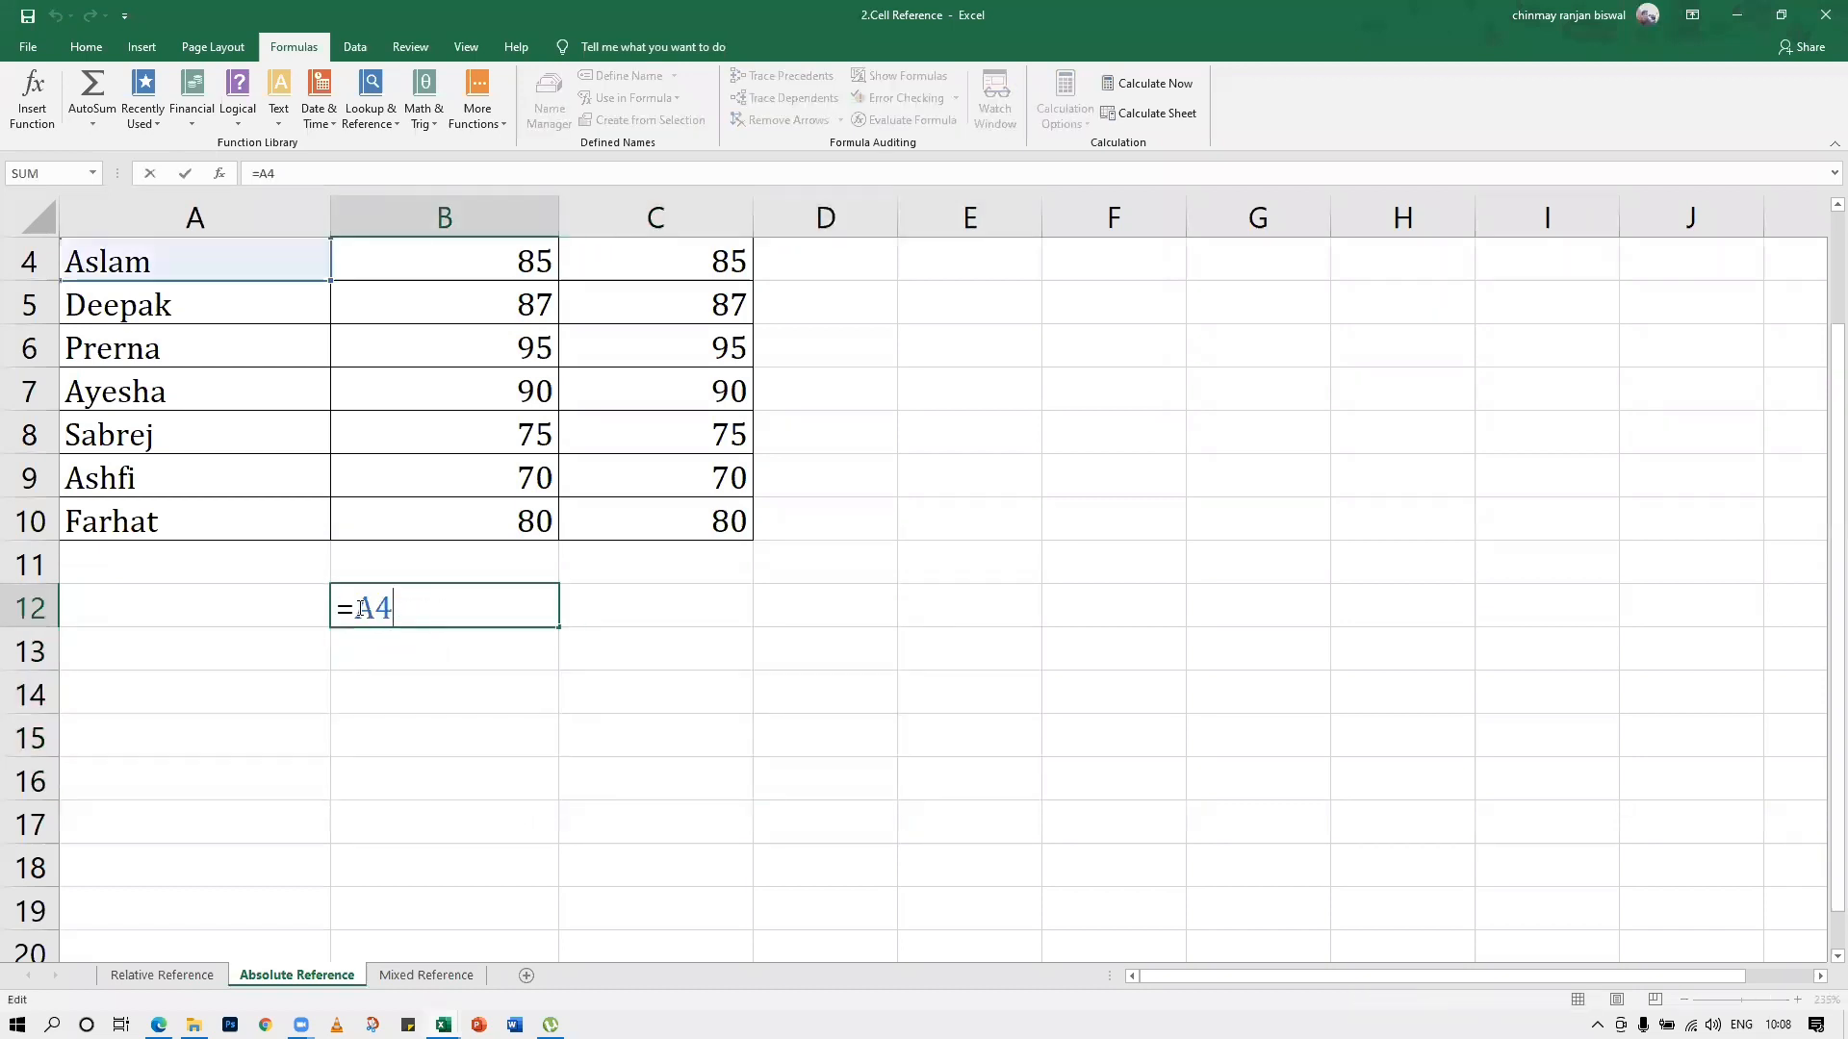
pyautogui.click(359, 608)
pyautogui.write('$')
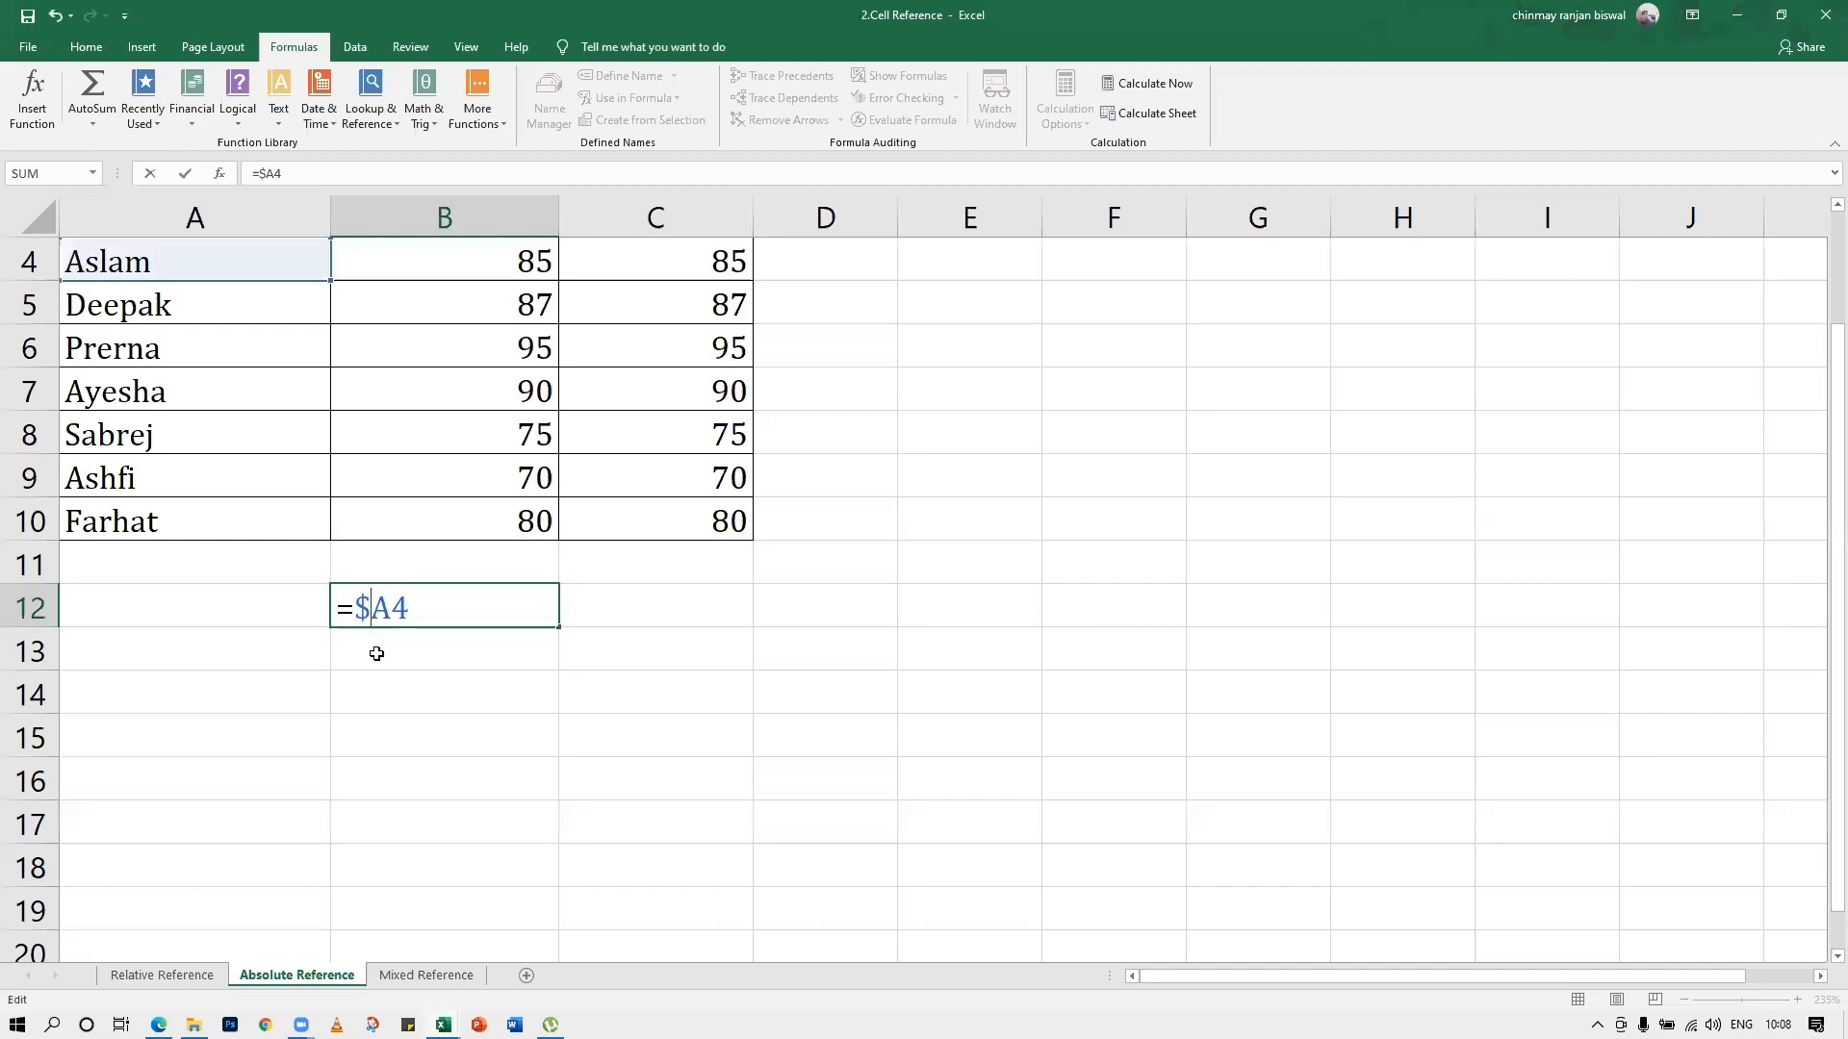
pyautogui.hotkey('ctrl', 'Return')
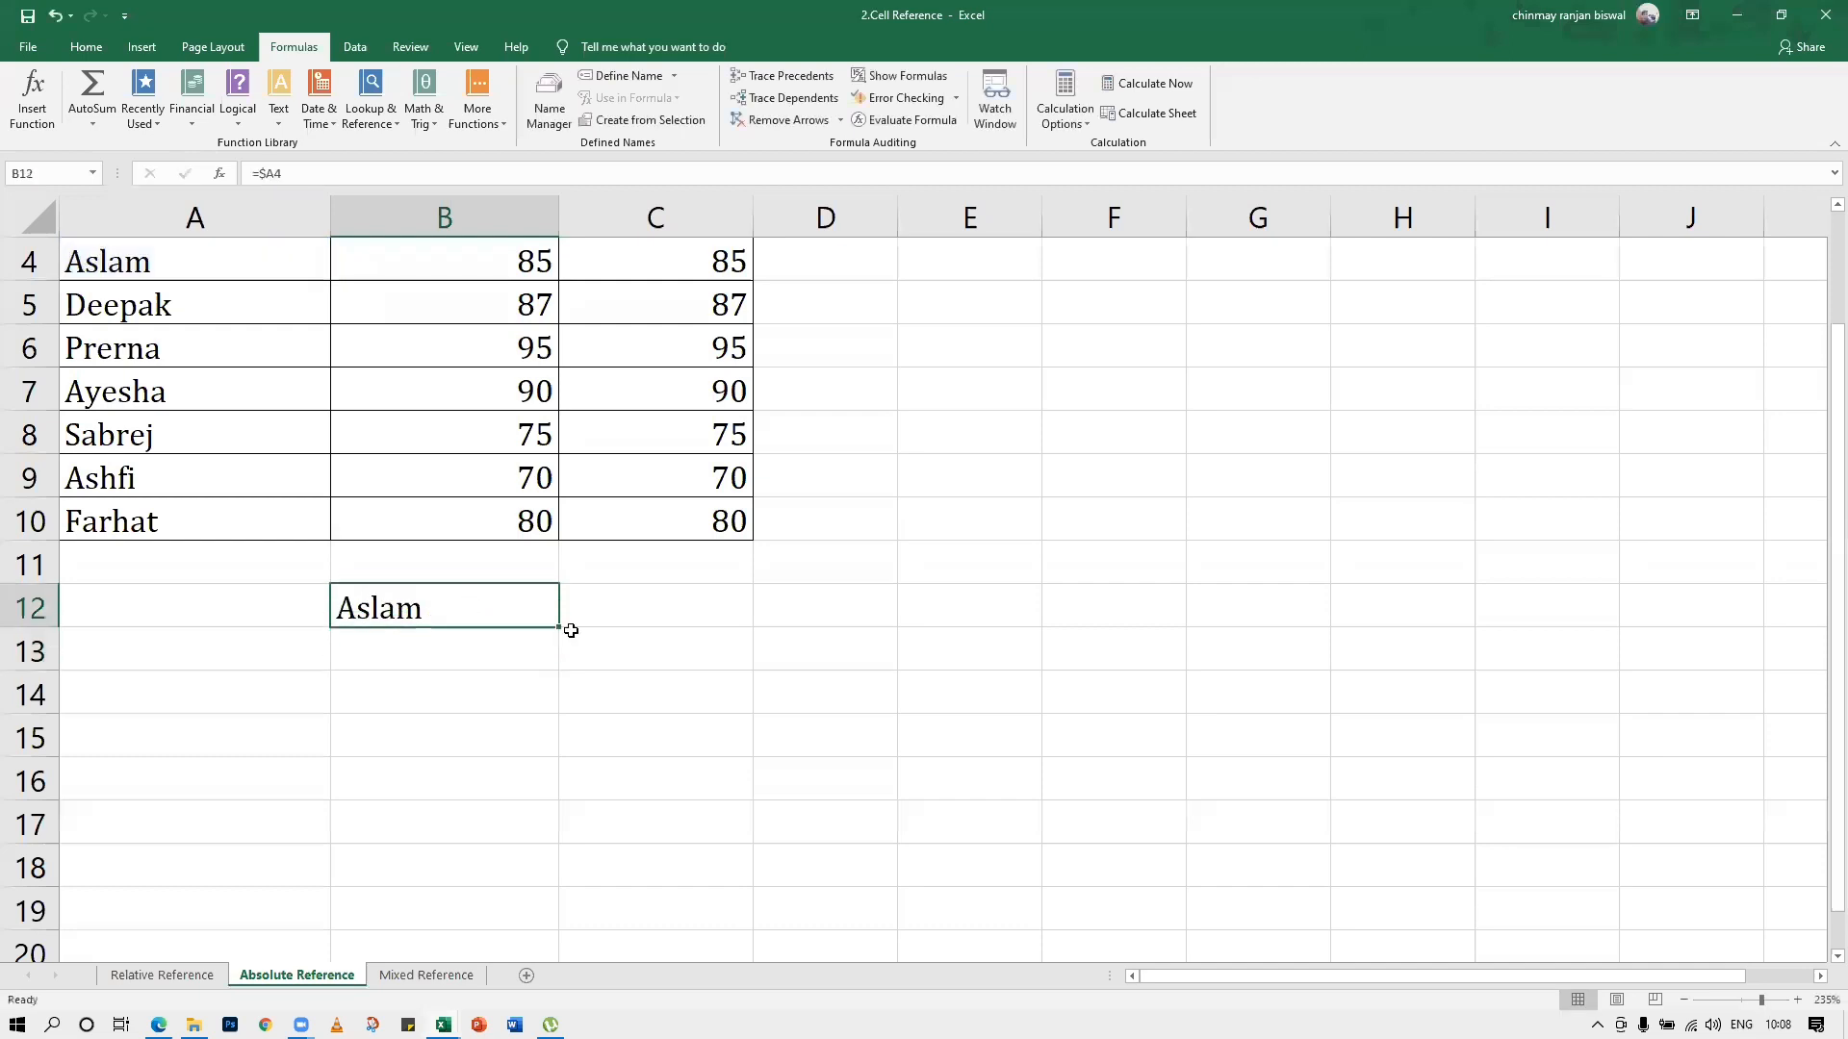
pyautogui.moveTo(562, 628); pyautogui.dragTo(847, 843)
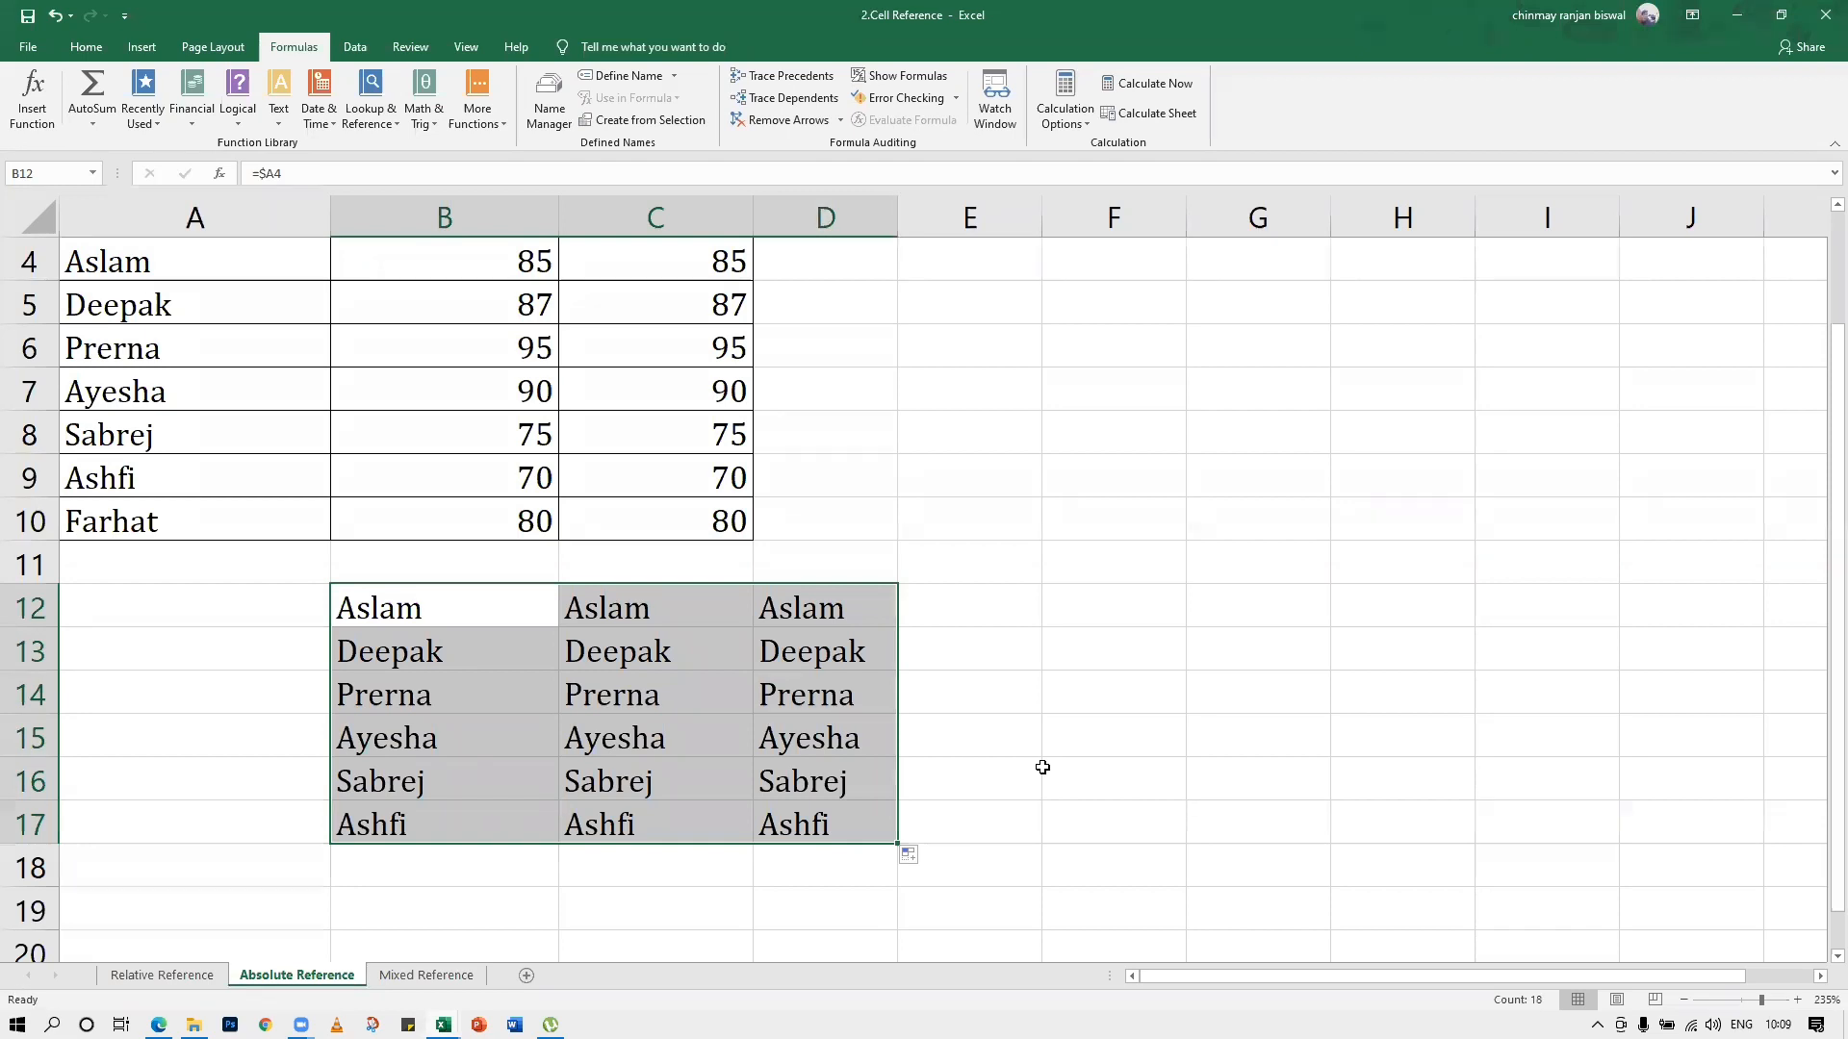
pyautogui.click(513, 755)
pyautogui.click(763, 654)
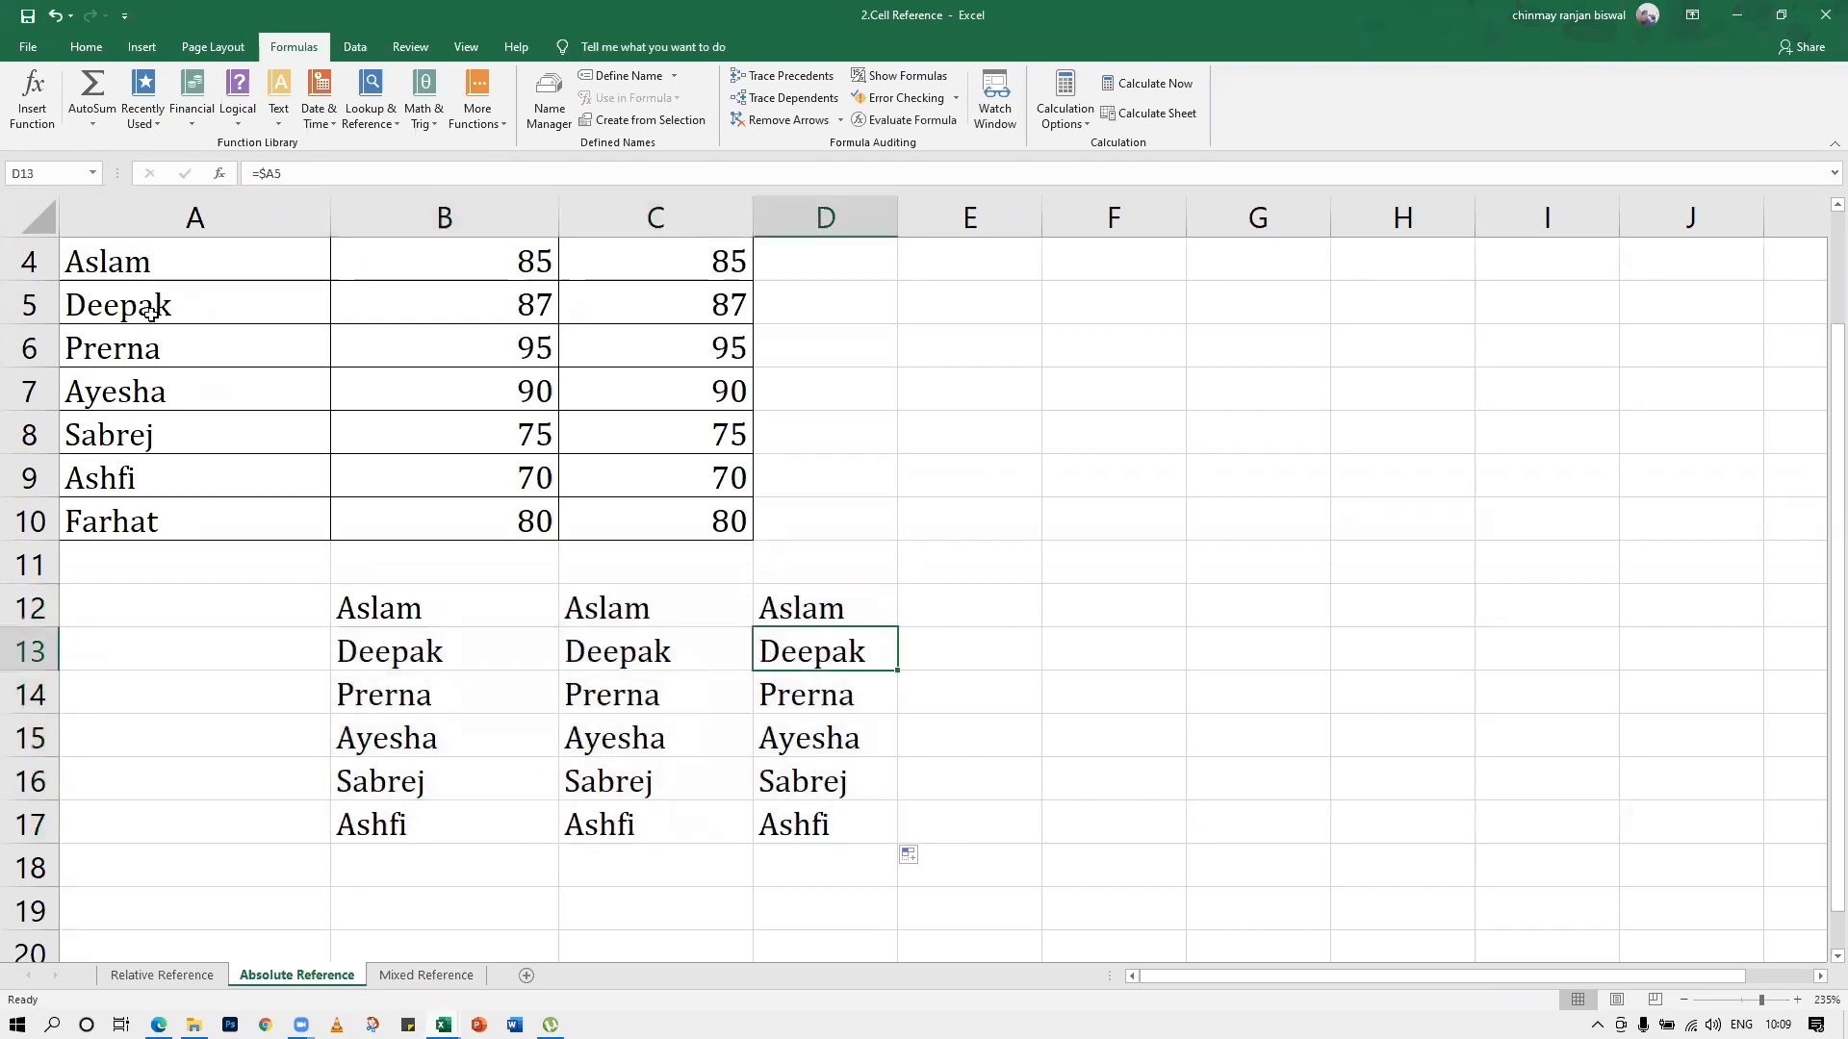
pyautogui.moveTo(141, 252); pyautogui.dragTo(144, 521)
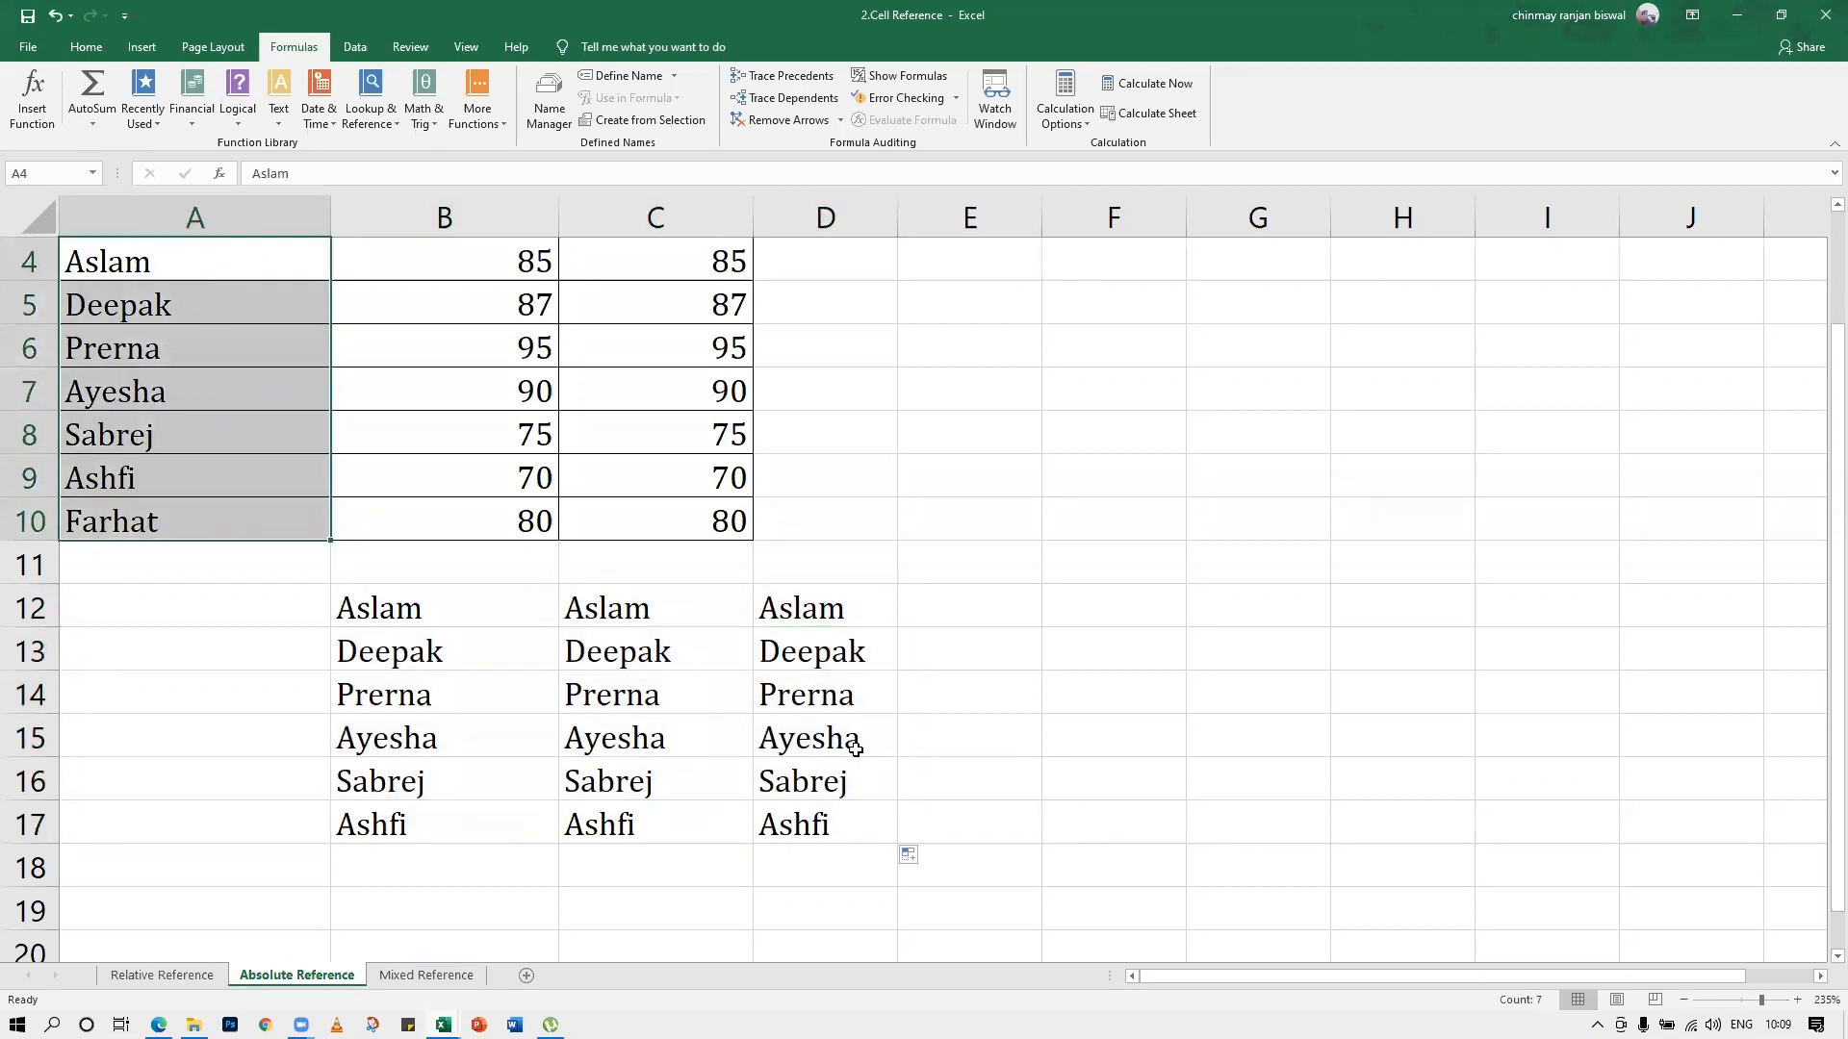
# Clear the column-locked copies from C12:D17 and B13:B17
pyautogui.moveTo(569, 601); pyautogui.dragTo(796, 821)
pyautogui.press('Delete')
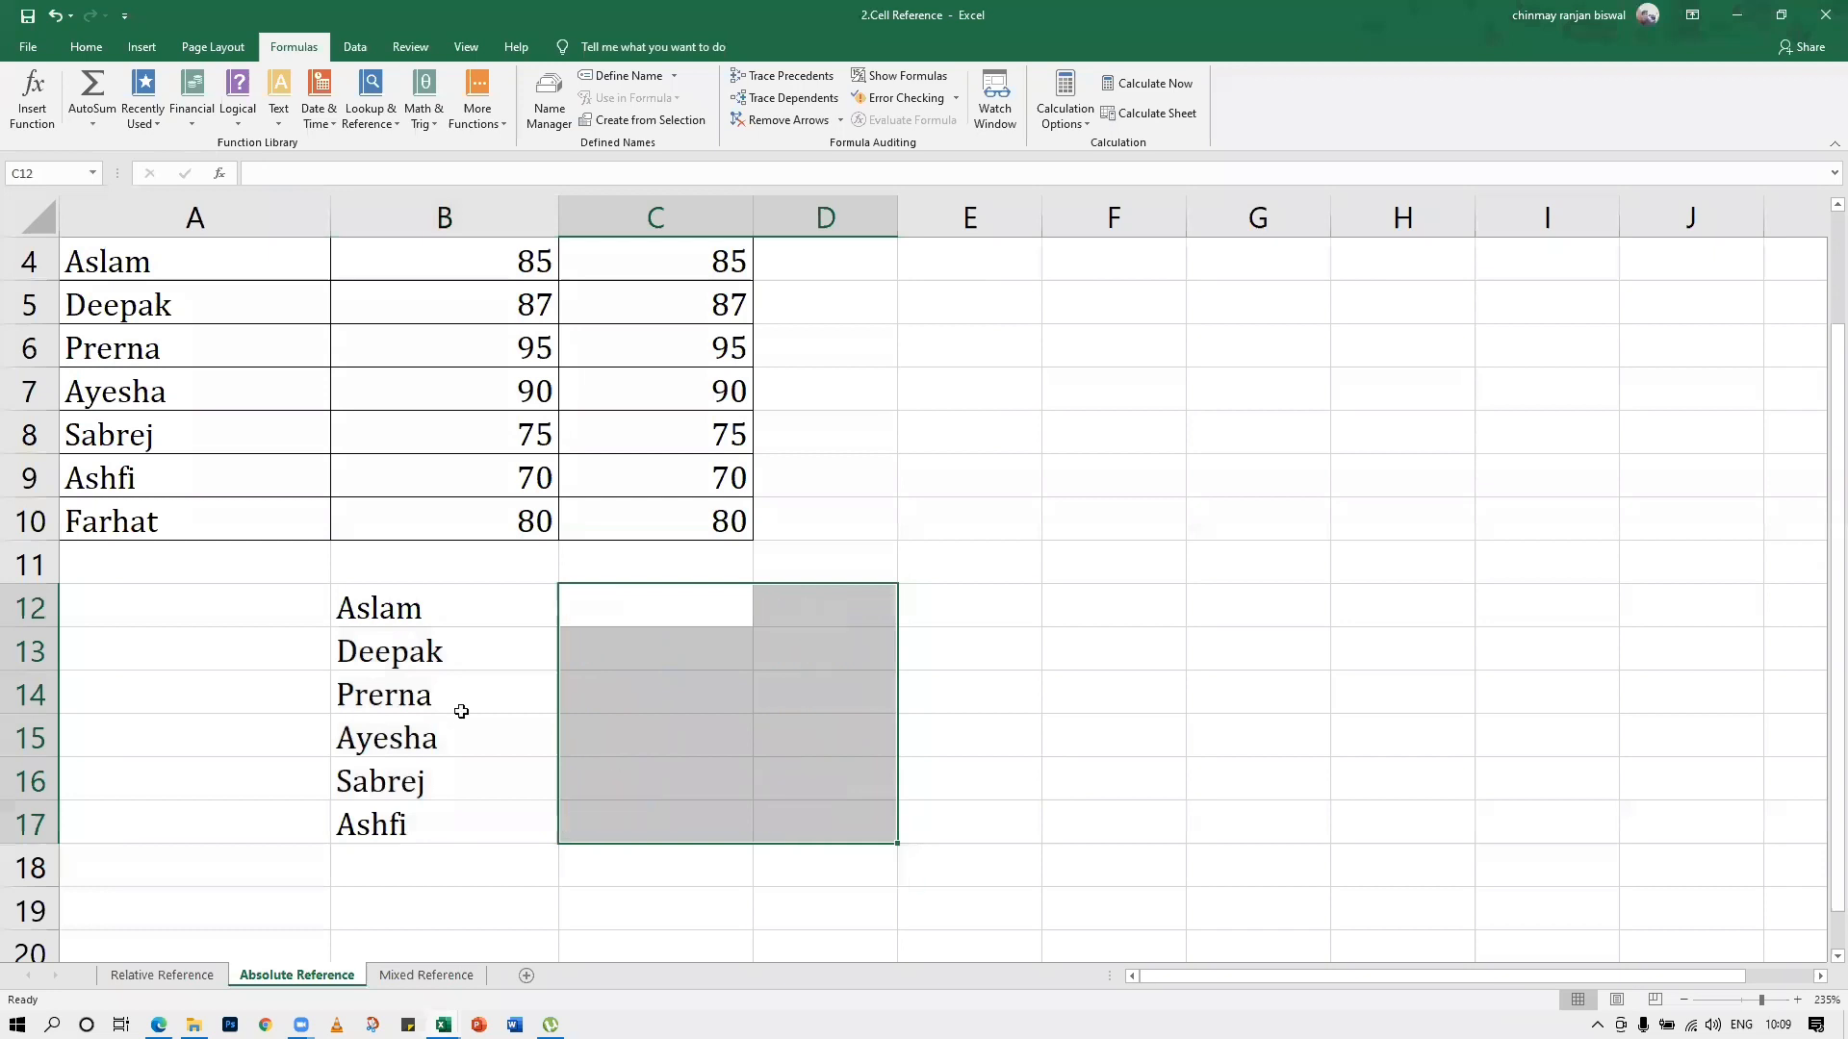
pyautogui.moveTo(375, 646); pyautogui.dragTo(384, 821)
pyautogui.press('Delete')
# Change the formula in B12 to the row-locked reference =A$4 and fill it across and down to D17
pyautogui.doubleClick(375, 608)
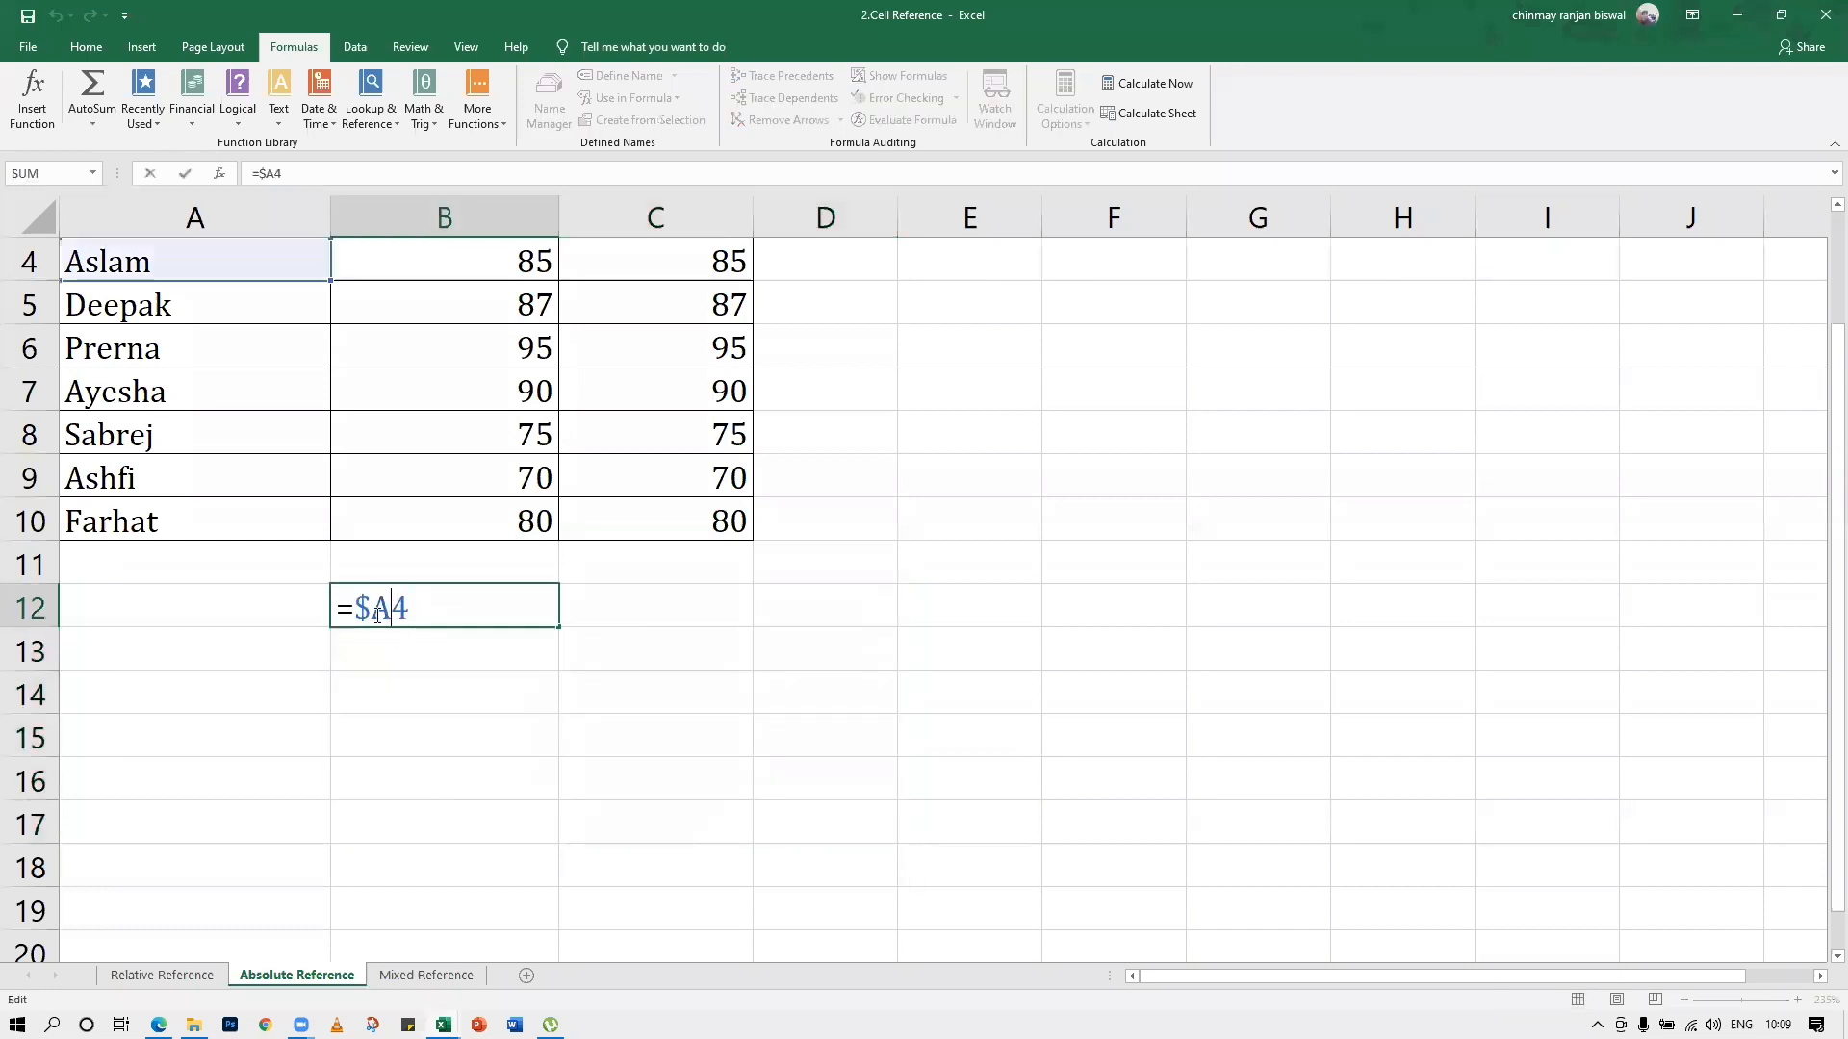
pyautogui.press('BackSpace')
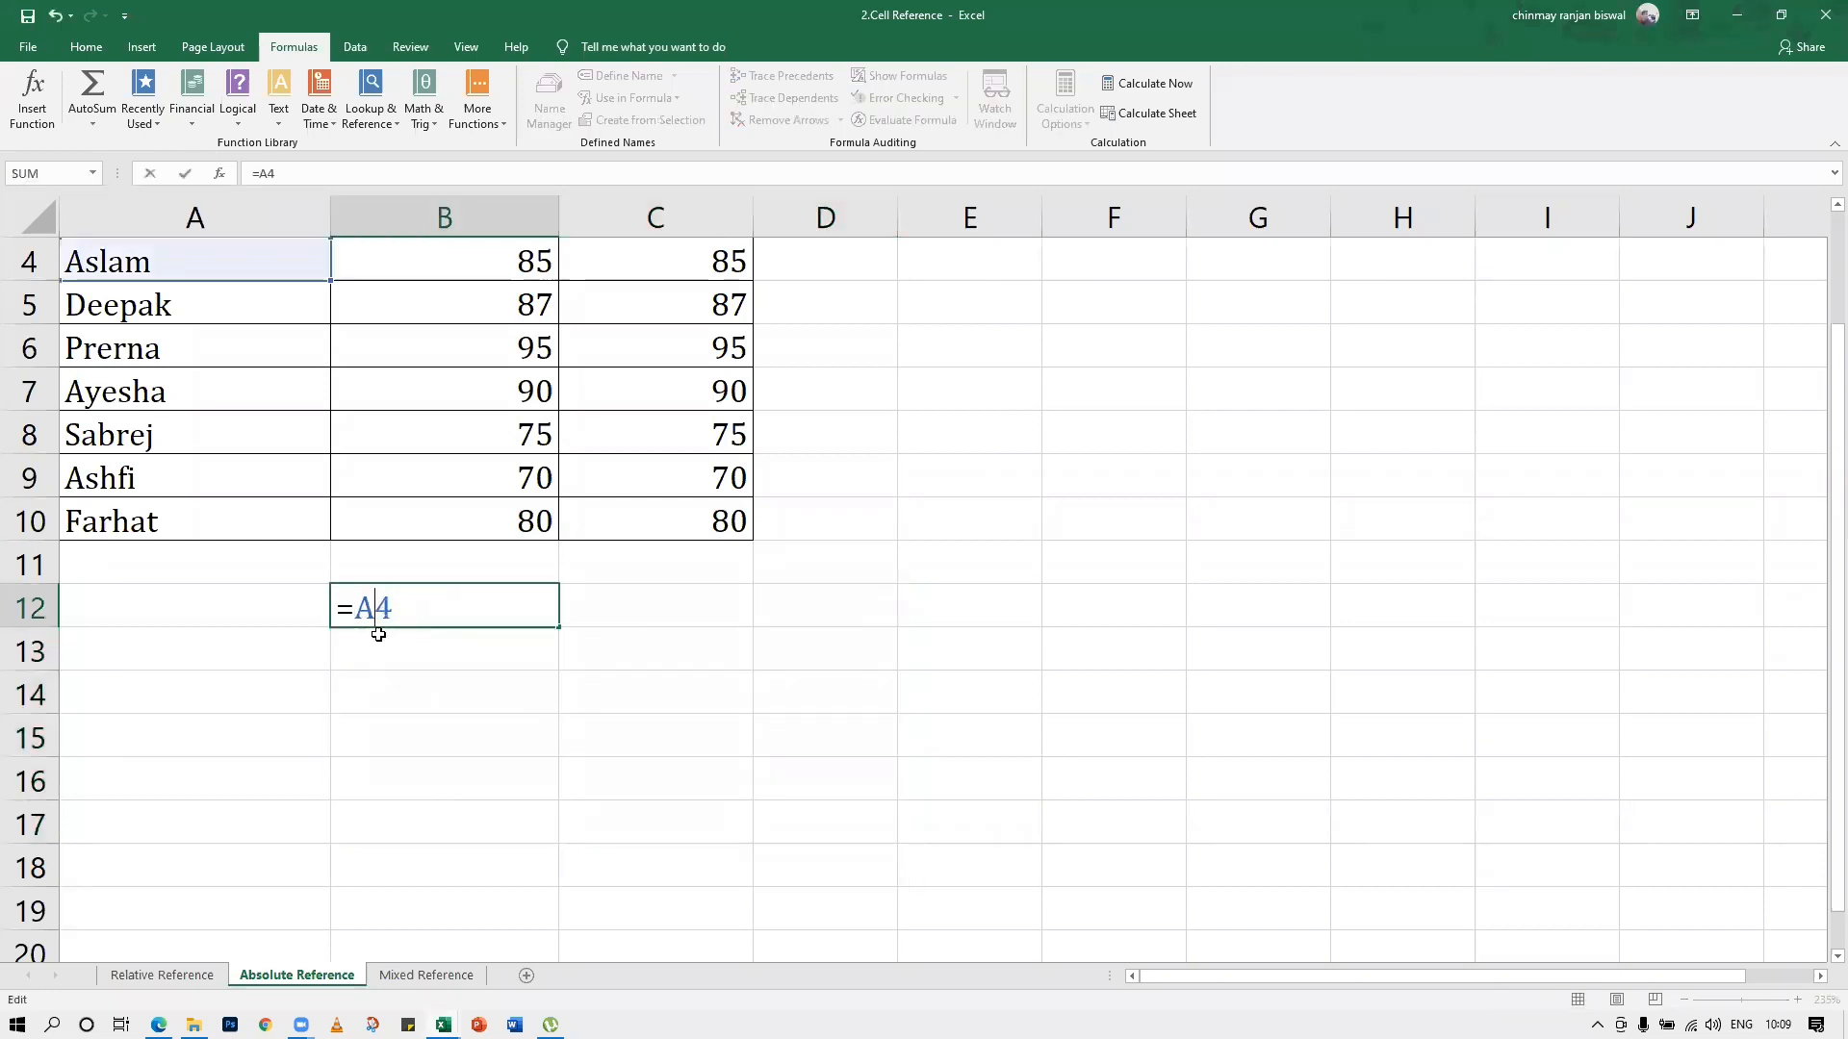
pyautogui.write('$')
pyautogui.press('Return')
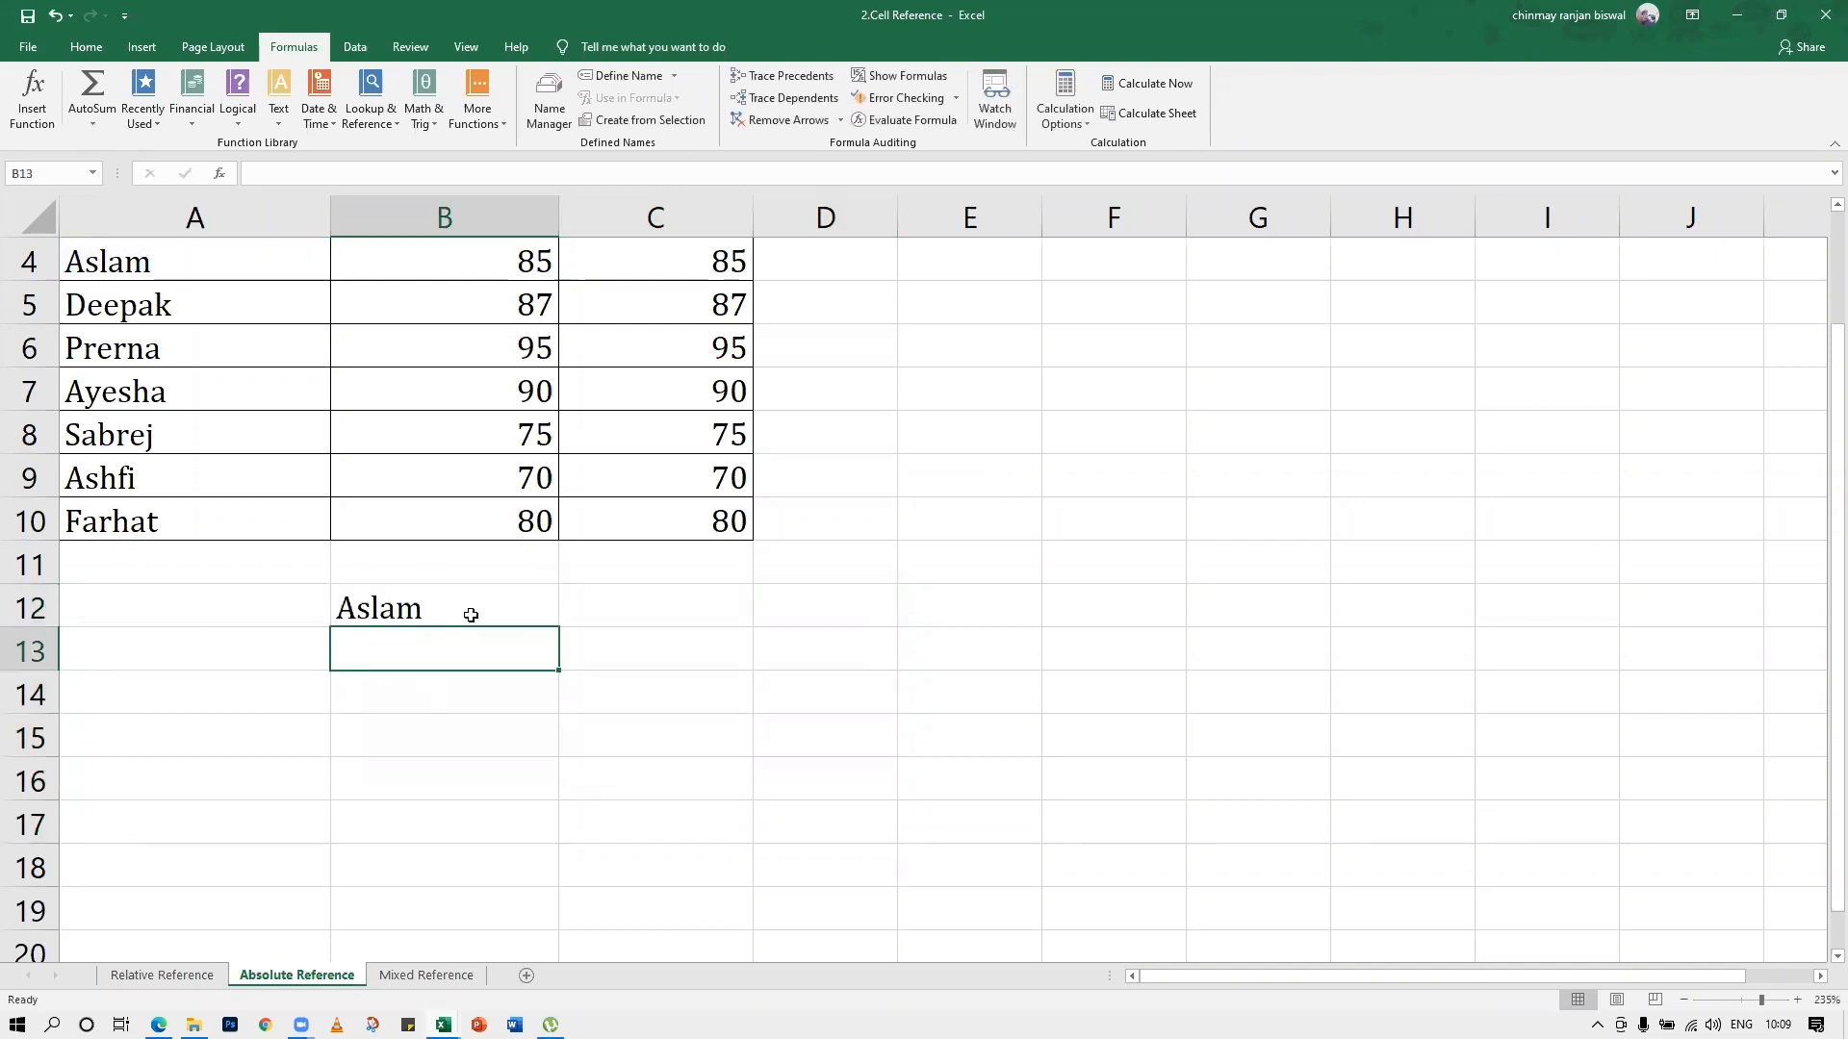
pyautogui.click(466, 610)
pyautogui.moveTo(557, 627); pyautogui.dragTo(895, 852)
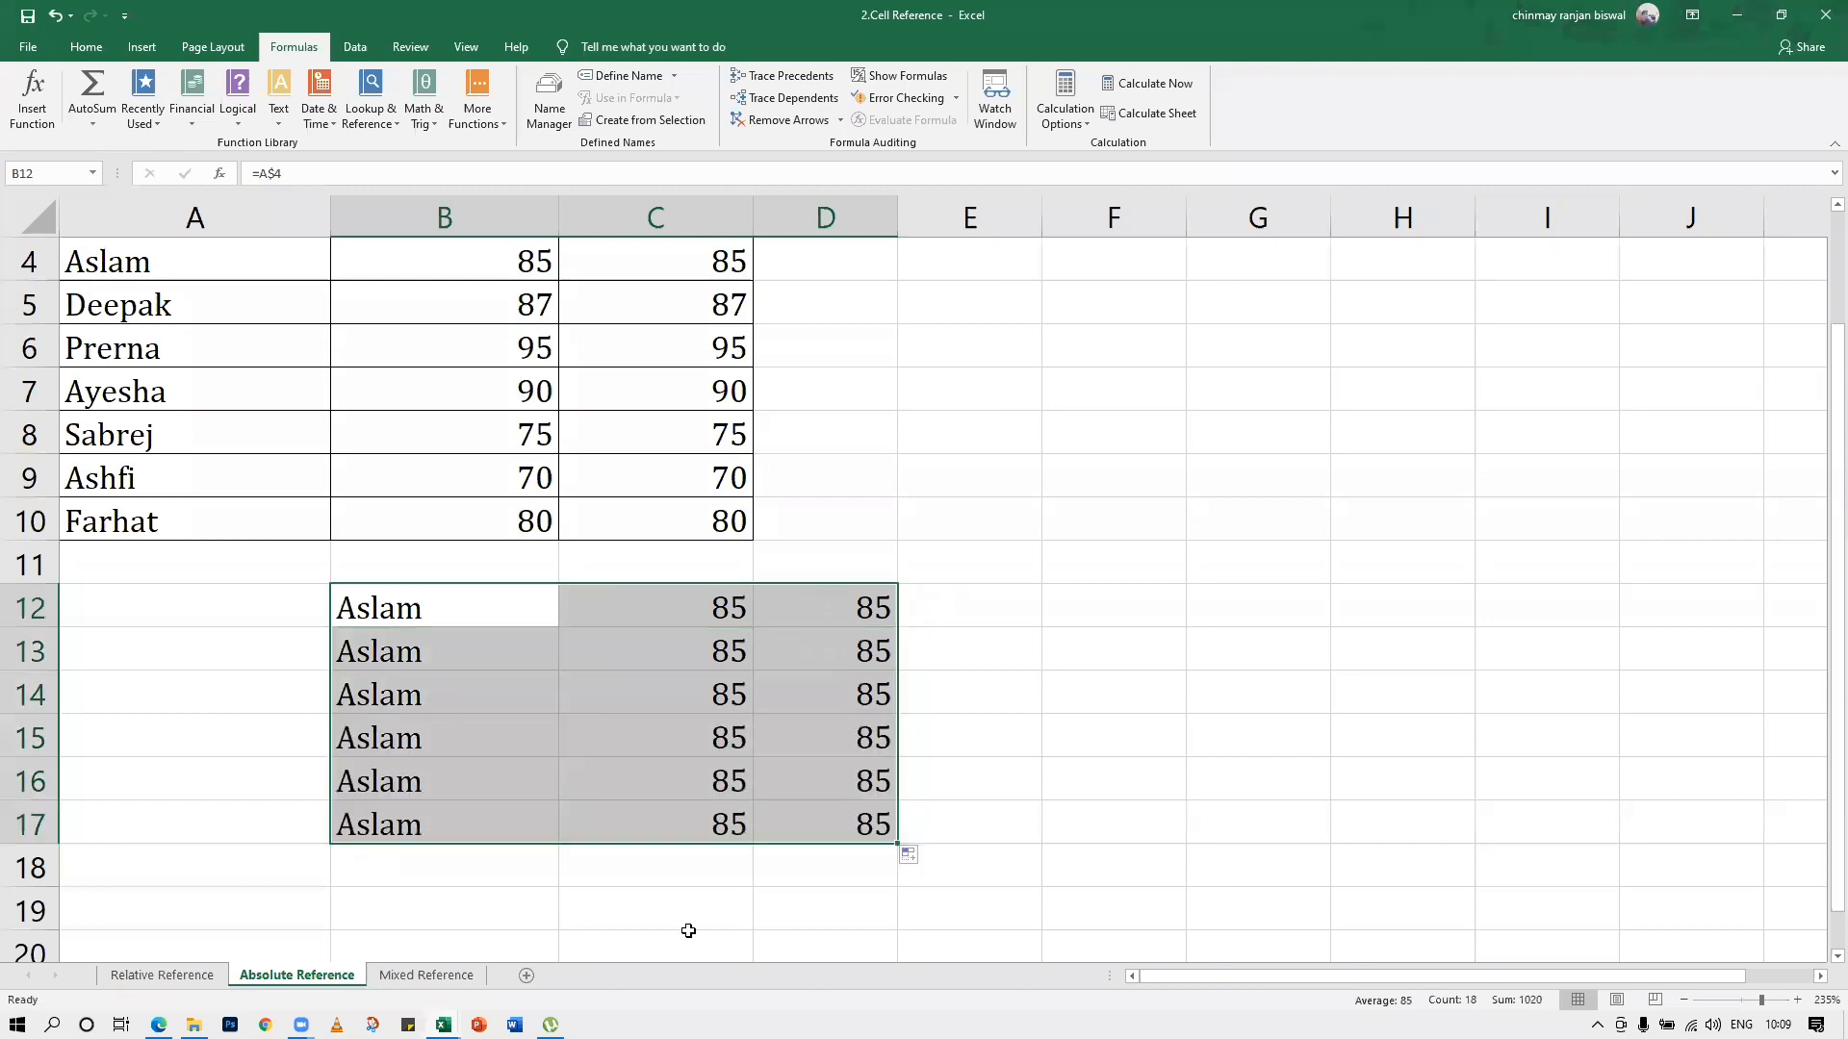
pyautogui.click(1090, 748)
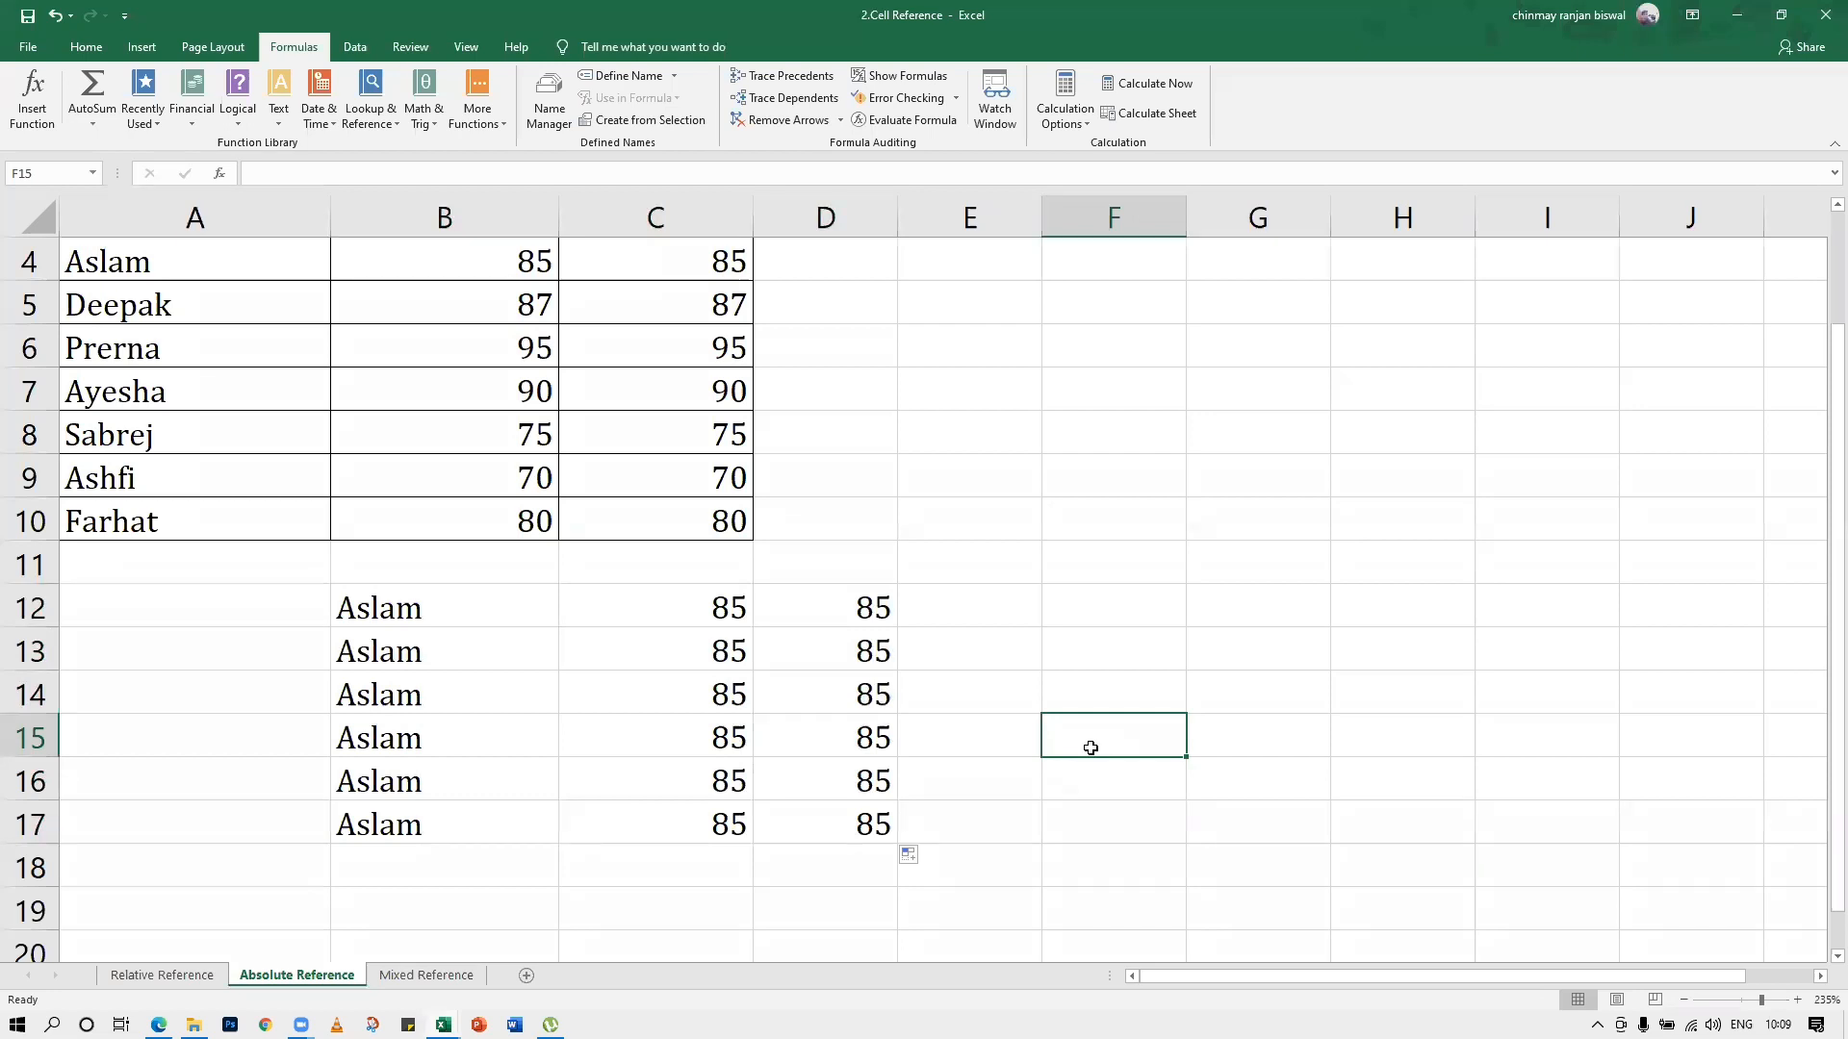
# Clear the row-locked copies from C12:D17 and B13:B17
pyautogui.moveTo(692, 615); pyautogui.dragTo(837, 821)
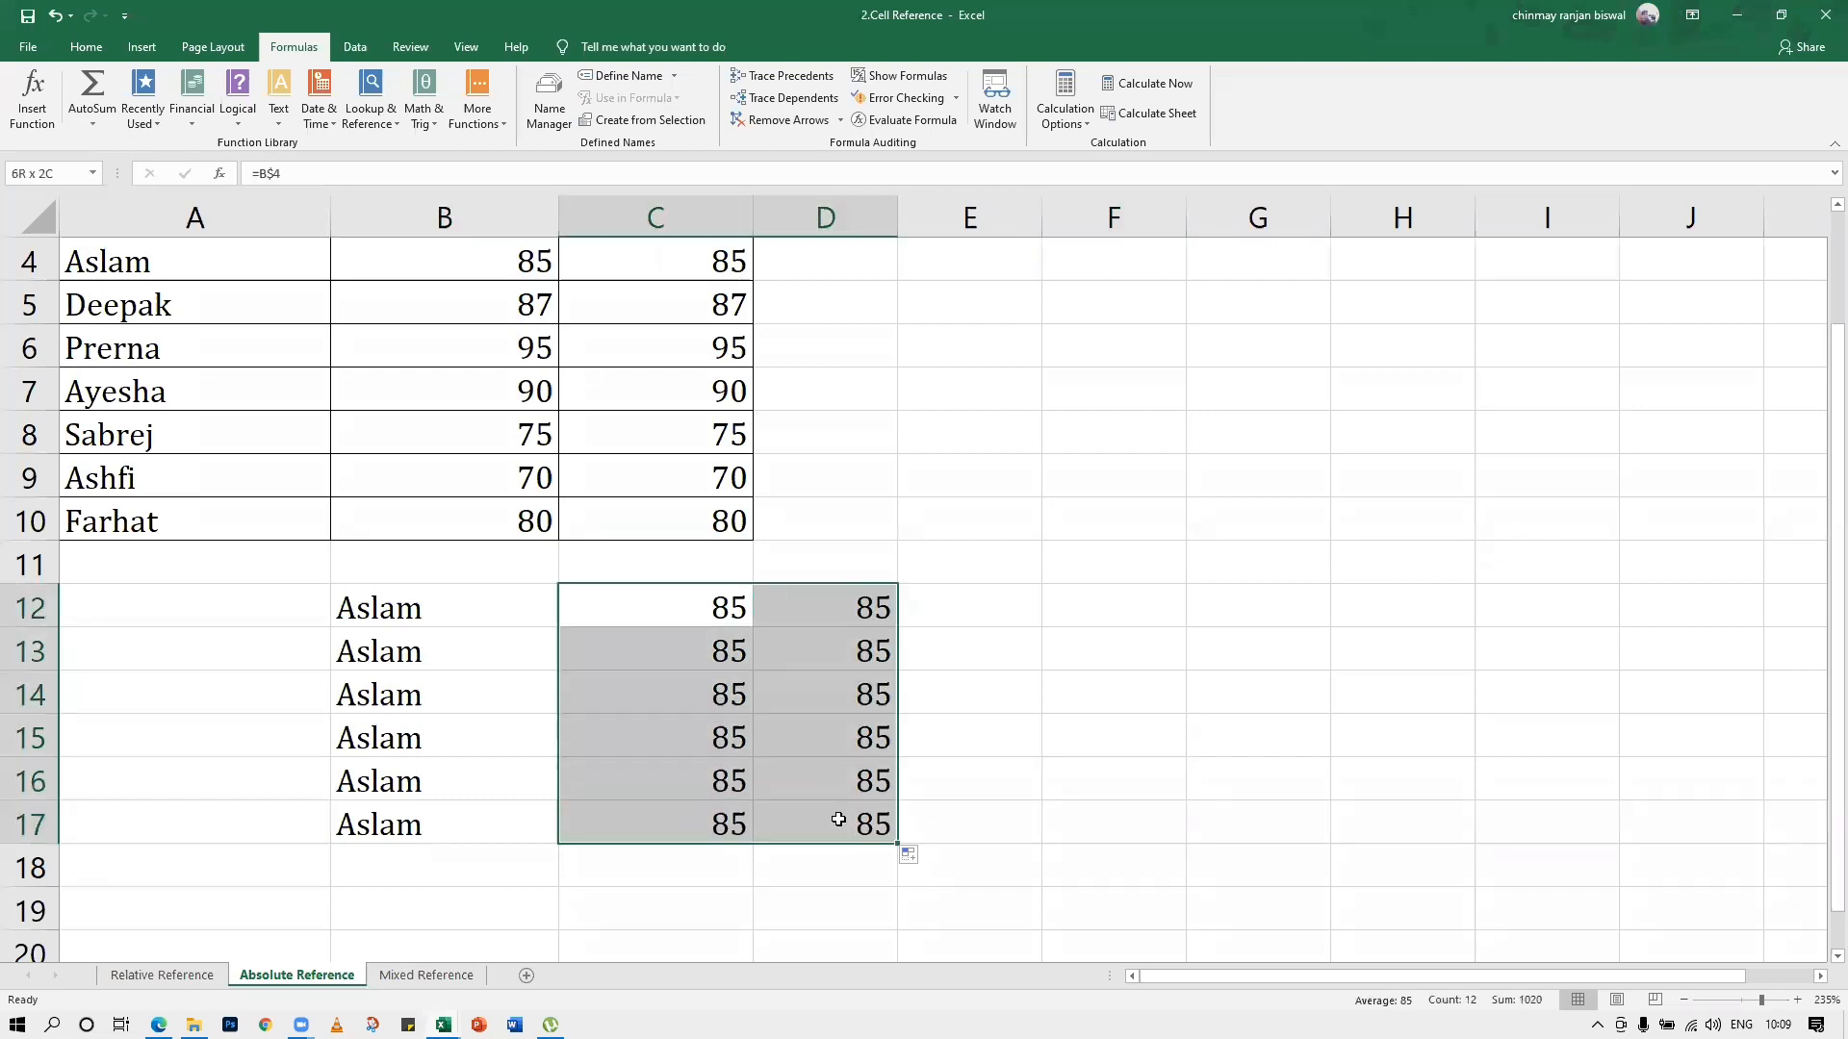
pyautogui.press('Delete')
pyautogui.moveTo(447, 663); pyautogui.dragTo(444, 818)
pyautogui.press('Delete')
# Change the formula in B12 to the absolute reference =$A$4 and fill it across and down to D18
pyautogui.doubleClick(390, 609)
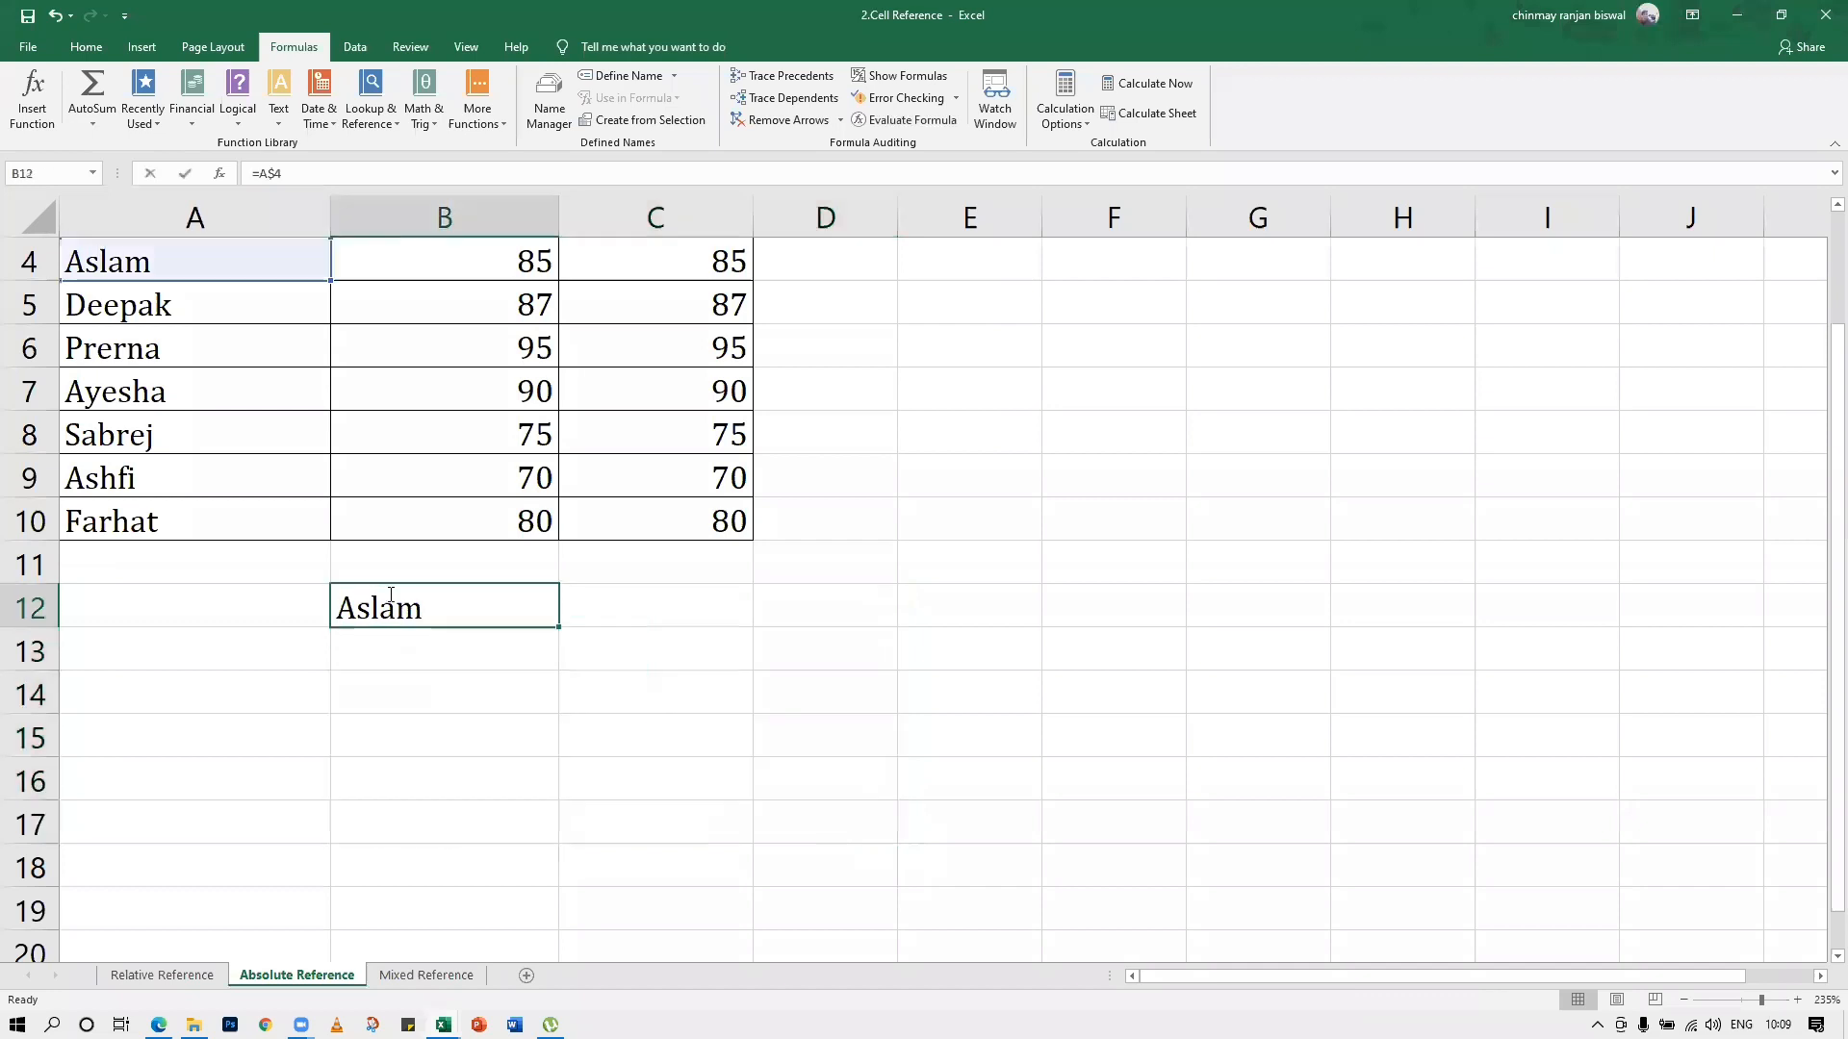
pyautogui.write('$')
pyautogui.press('Return')
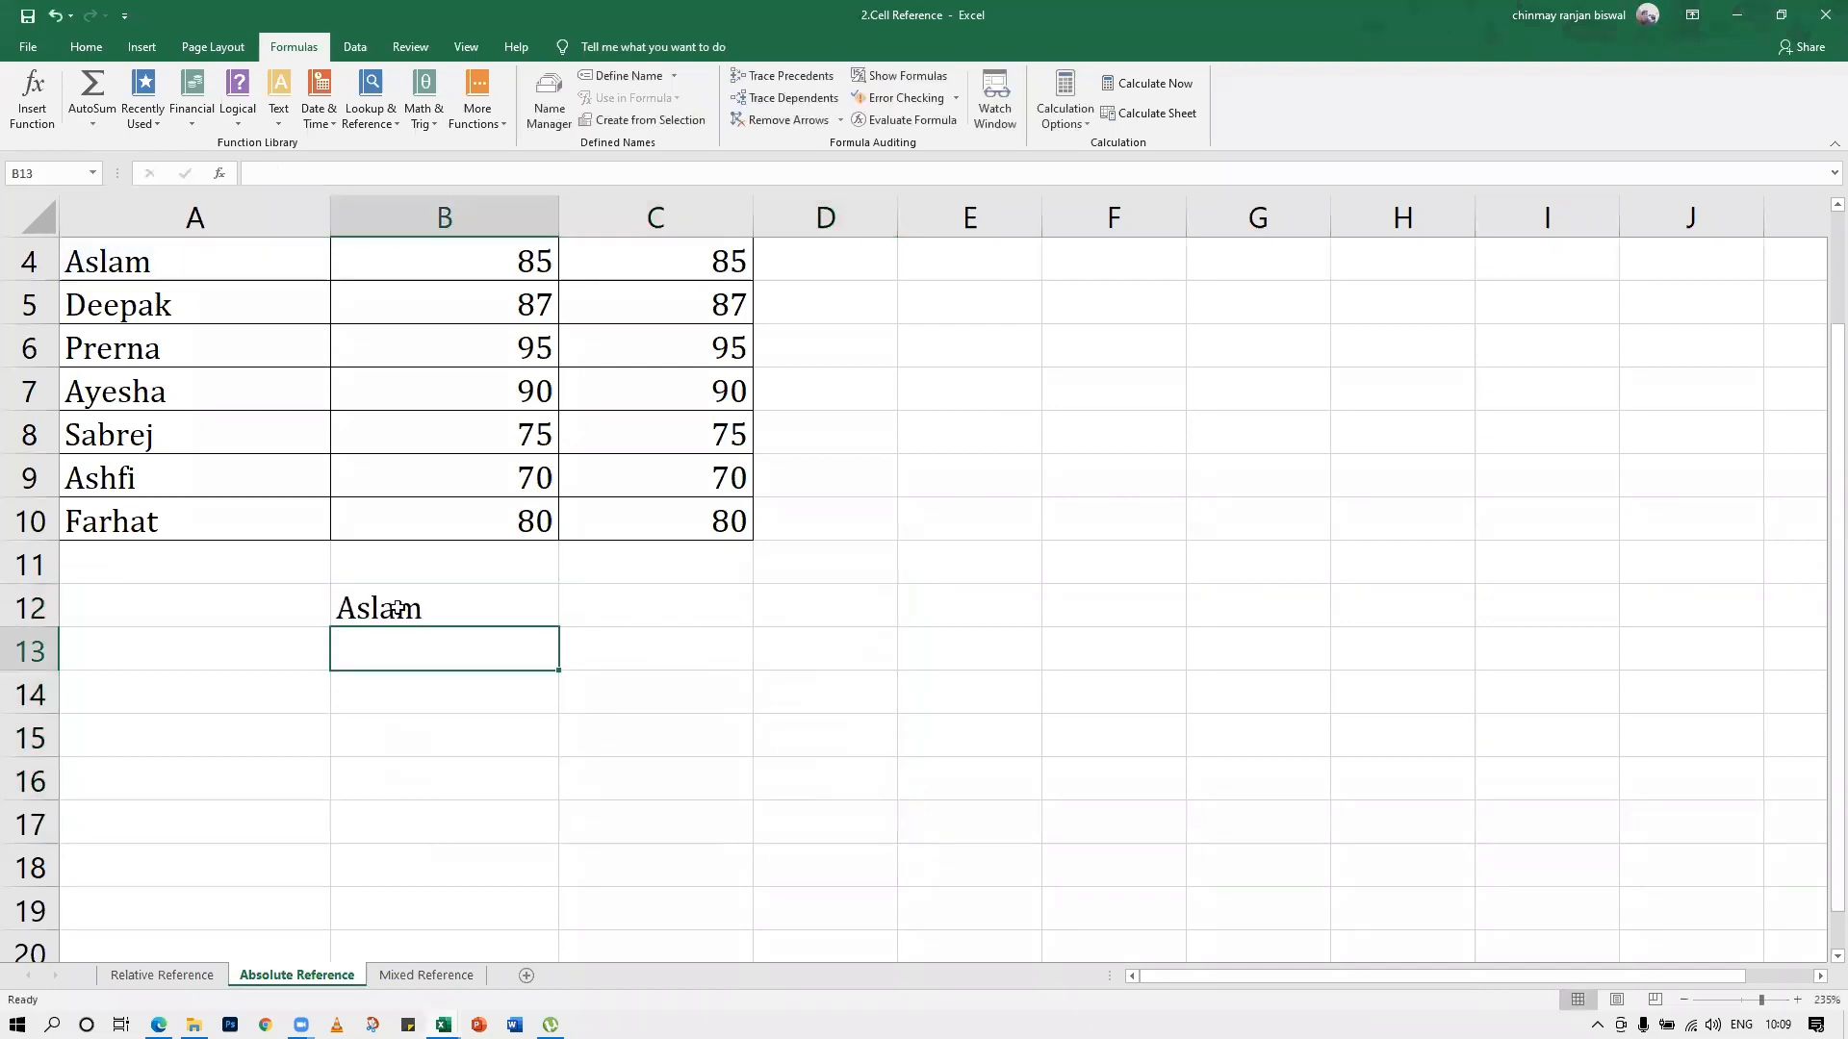
pyautogui.click(554, 616)
pyautogui.moveTo(559, 626); pyautogui.dragTo(891, 878)
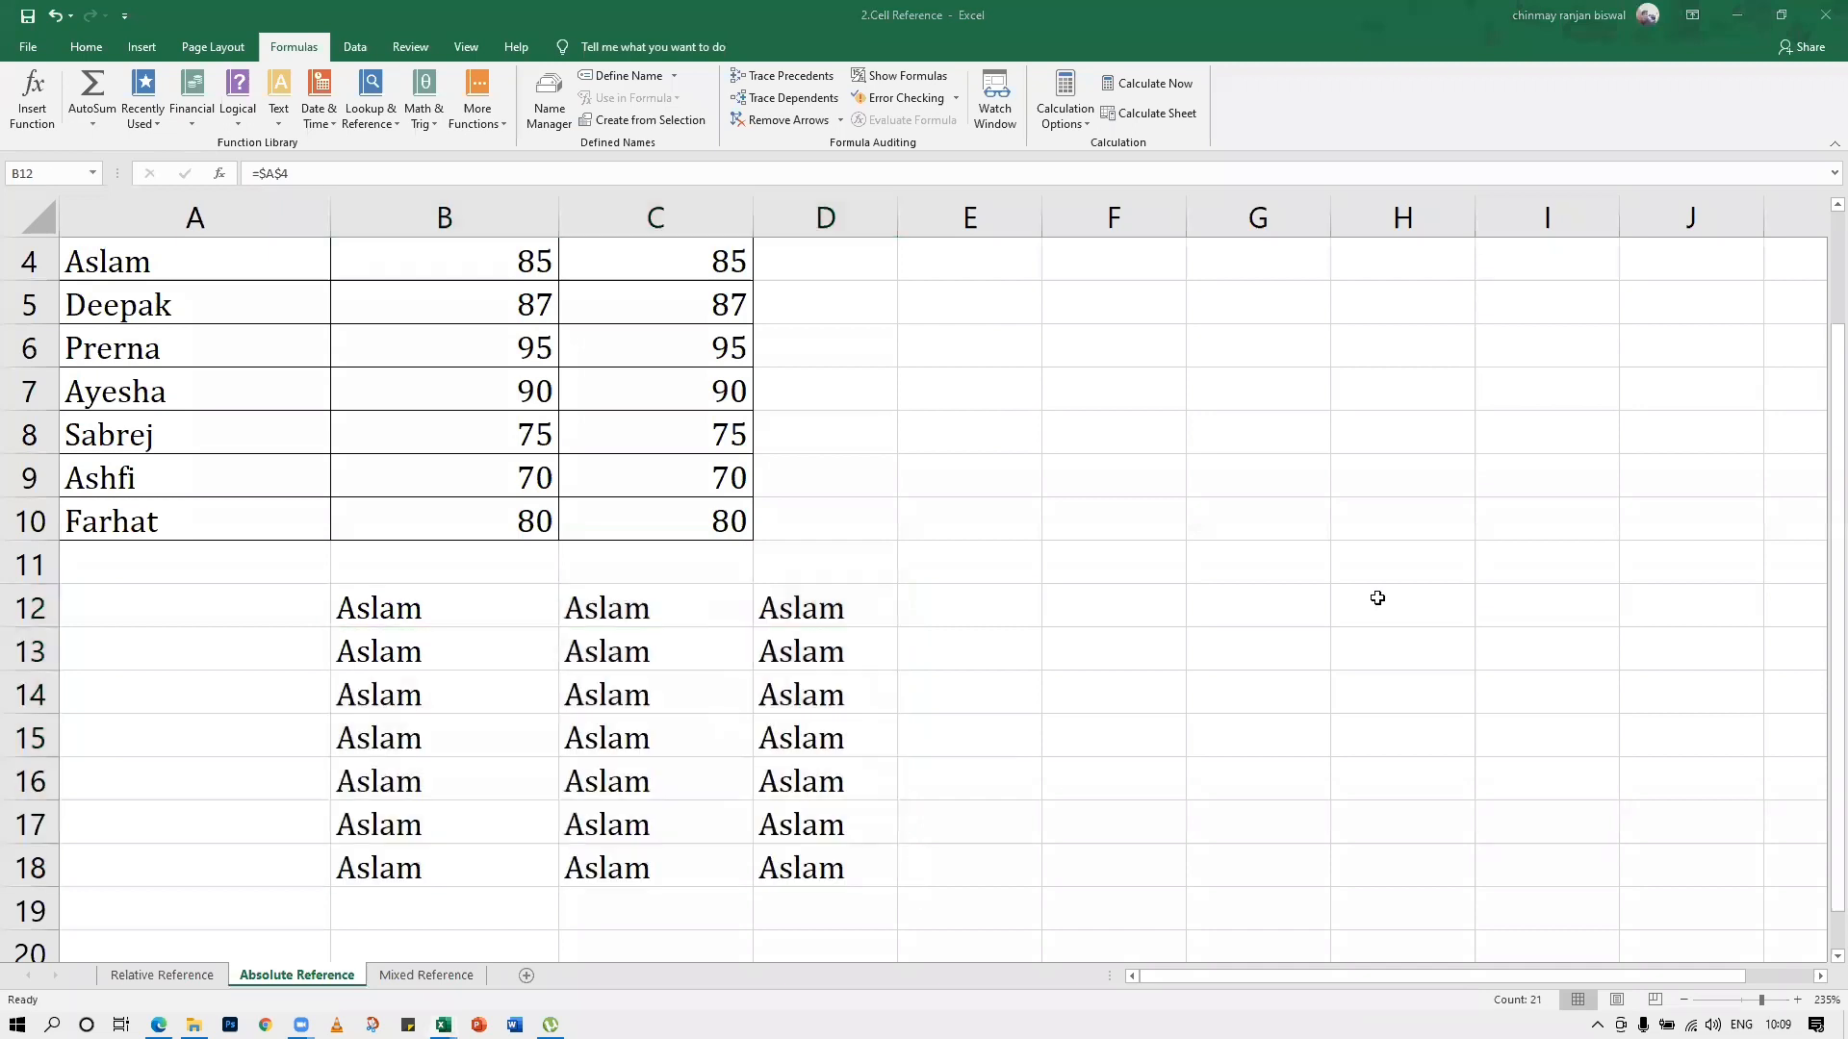
# Clear all the absolute-reference results from B12:D18
pyautogui.click(447, 616)
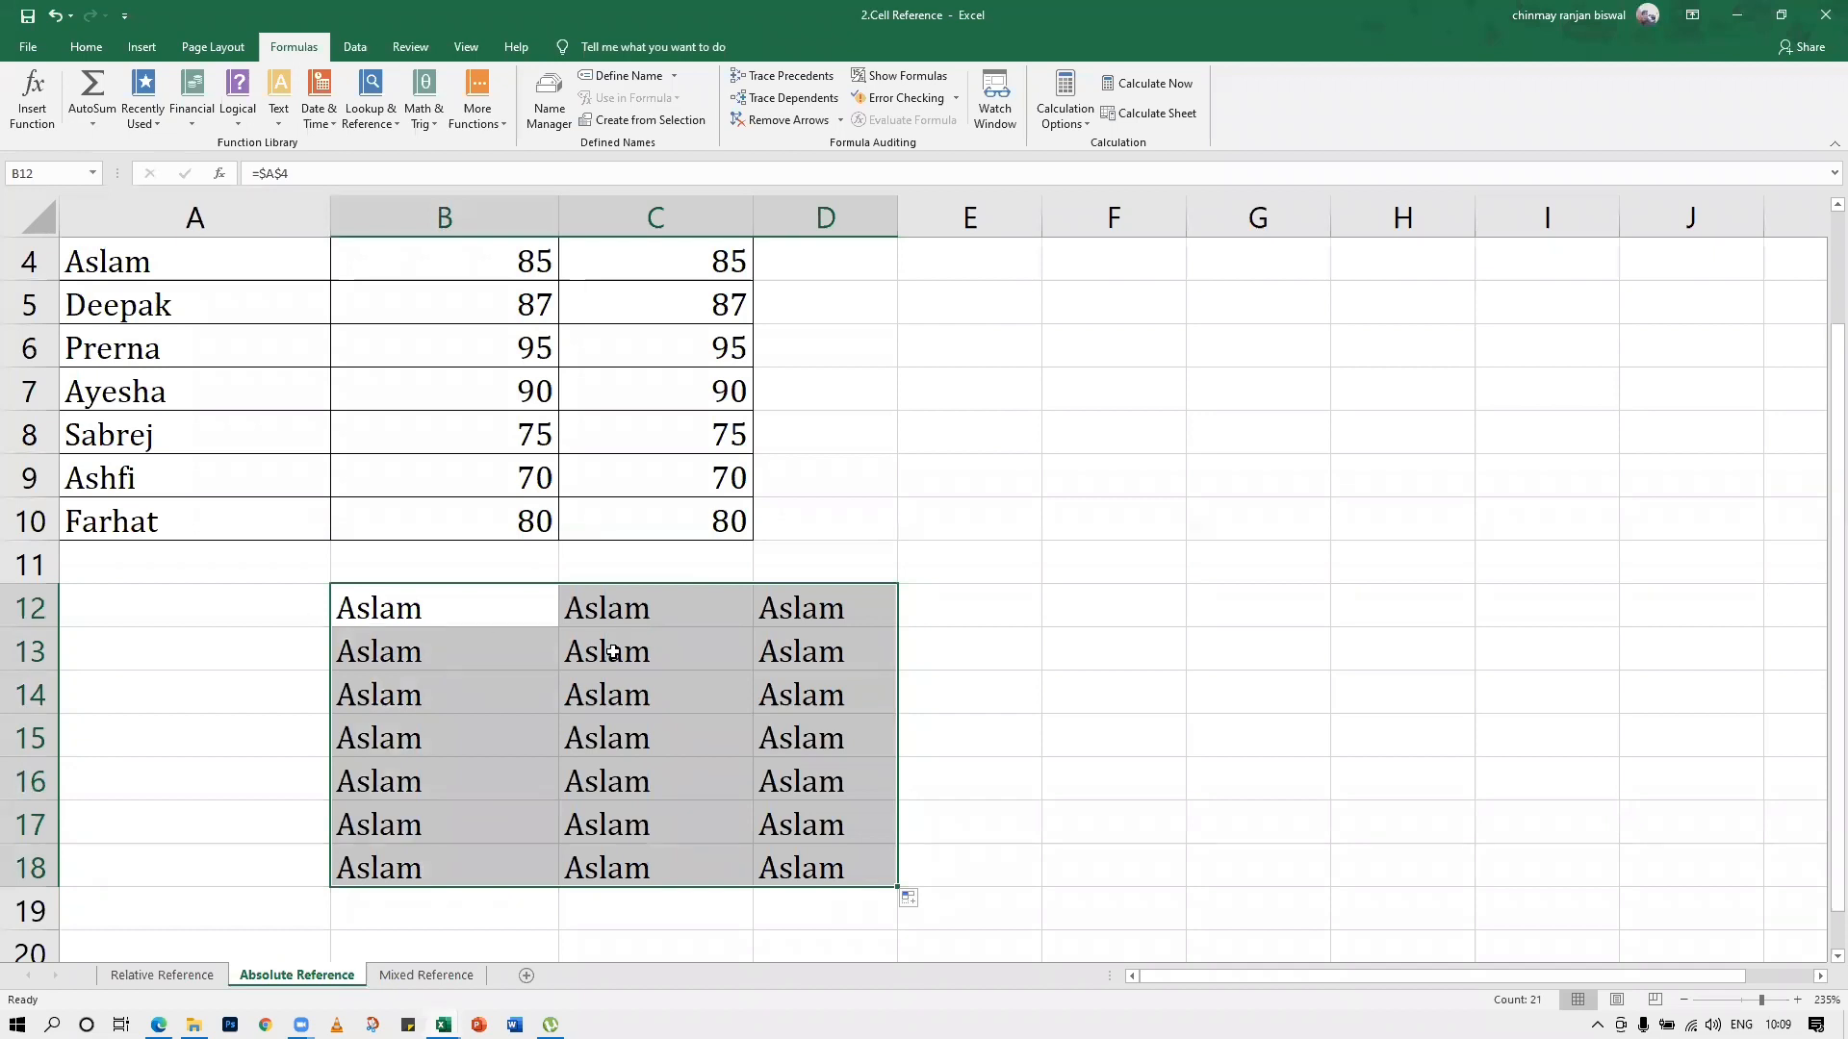
pyautogui.press('Delete')
pyautogui.click(498, 635)
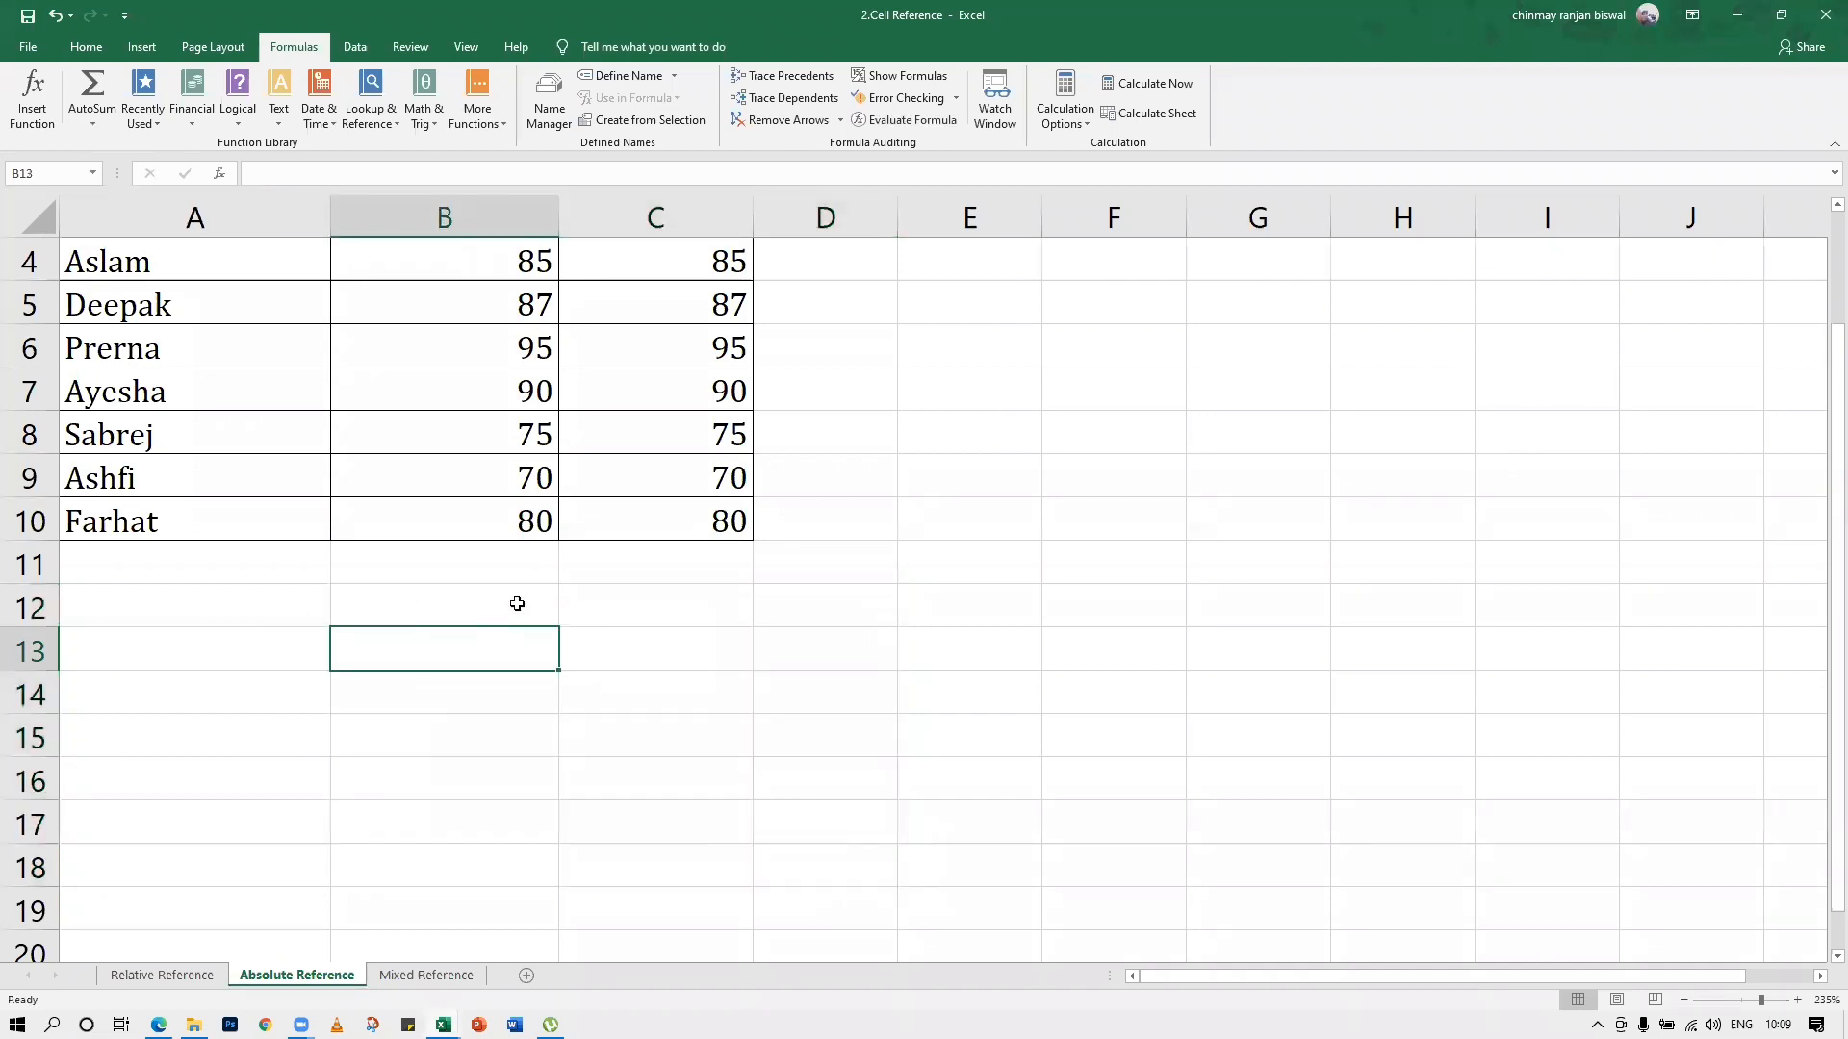
# Start a reference to A4 in cell B12, cycle it repeatedly through its absolute, mixed and relative forms, and cancel the entry
pyautogui.click(517, 603)
pyautogui.write('=')
pyautogui.click(200, 267)
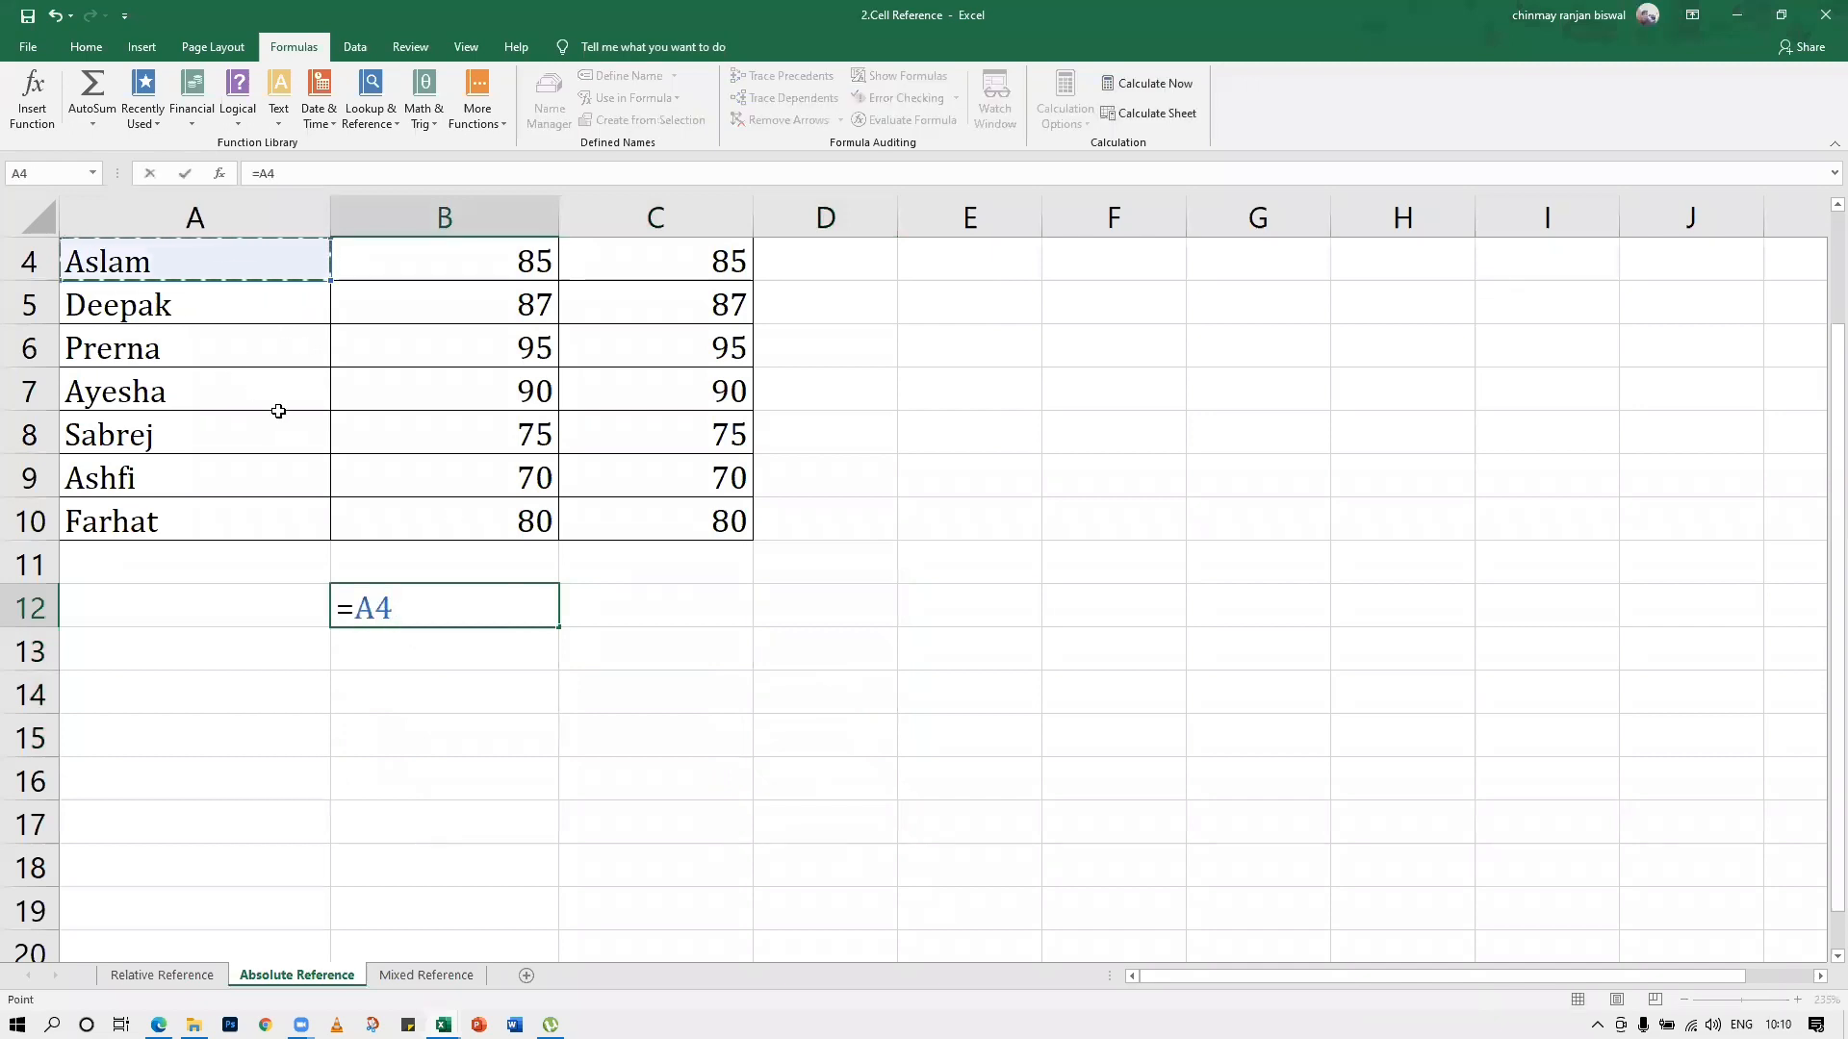
pyautogui.press('F4')
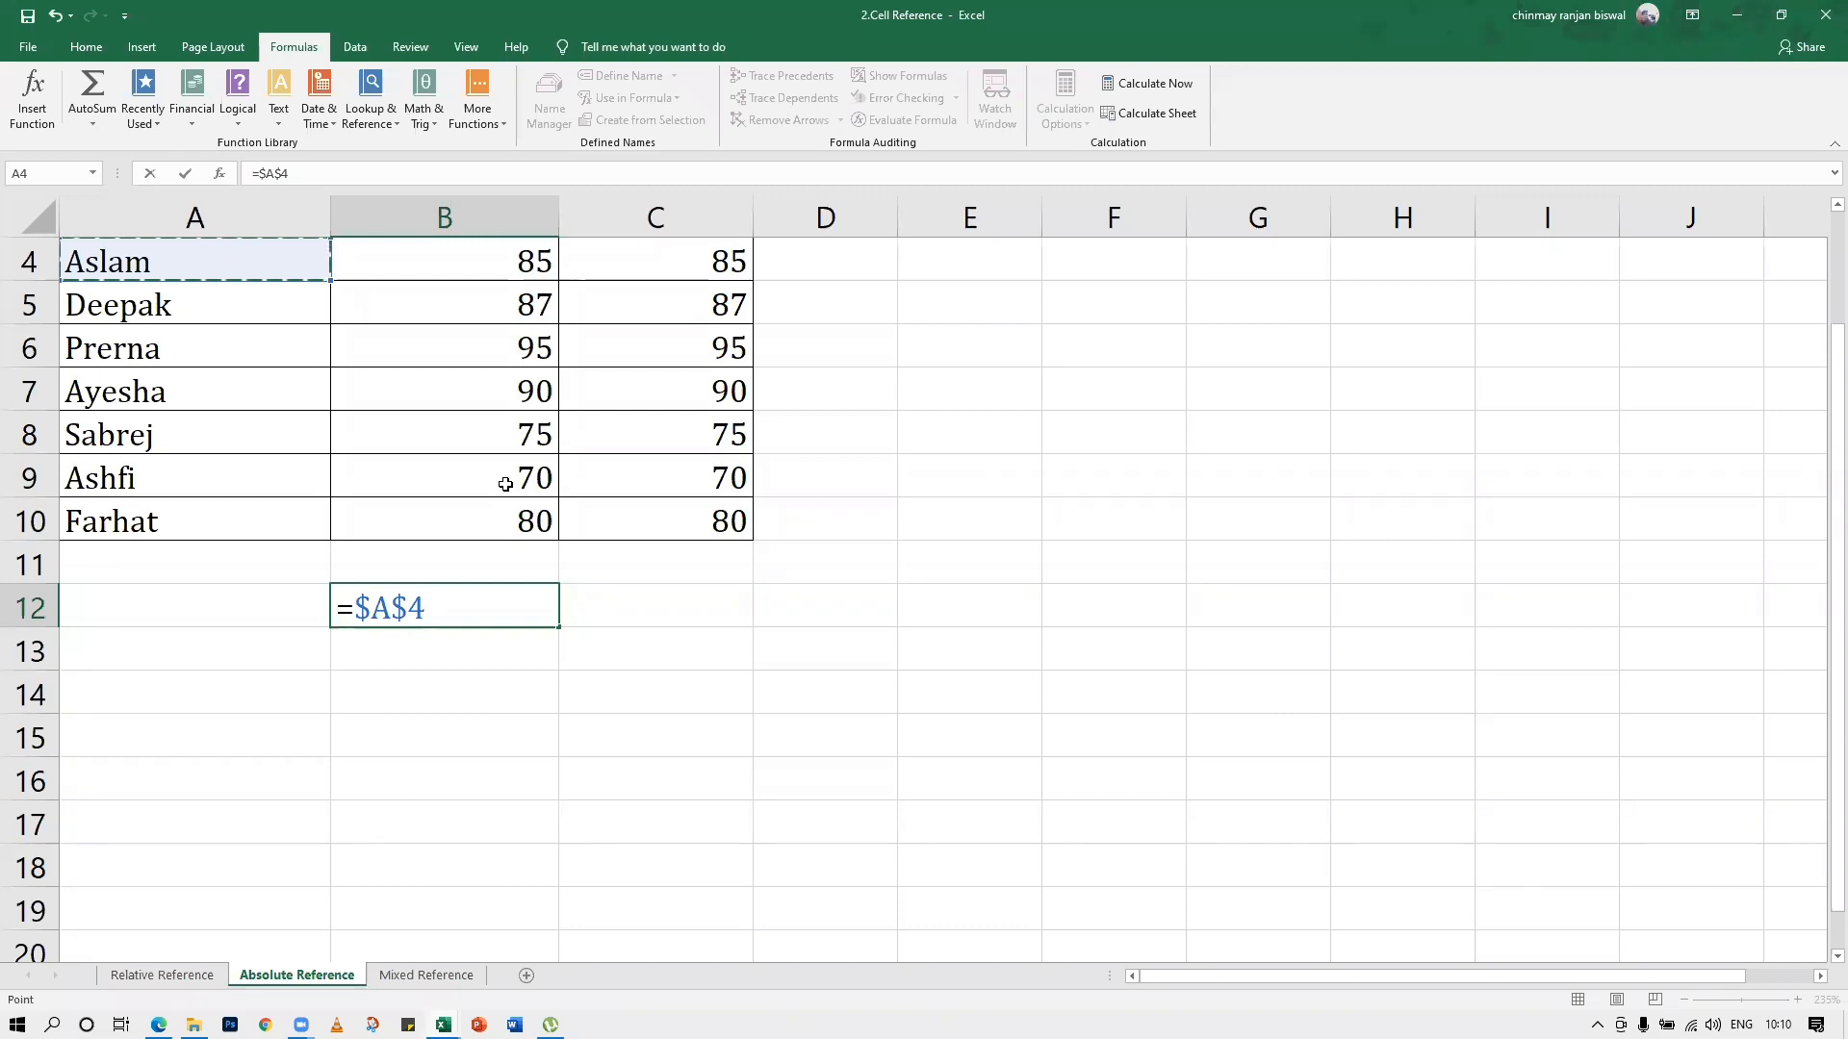
pyautogui.press('F4')
pyautogui.press('F4')
pyautogui.press('F4')
pyautogui.press('F4')
pyautogui.press('F4')
pyautogui.press('F4')
pyautogui.press('F4')
pyautogui.press('F4')
pyautogui.press('F4')
pyautogui.press('F4')
pyautogui.press('F4')
pyautogui.press('F4')
pyautogui.press('F4')
pyautogui.press('F4')
pyautogui.press('F4')
pyautogui.press('F4')
pyautogui.press('F4')
pyautogui.press('F4')
pyautogui.press('F4')
pyautogui.press('F4')
pyautogui.press('F4')
pyautogui.press('F4')
pyautogui.press('F4')
pyautogui.press('F4')
pyautogui.press('F4')
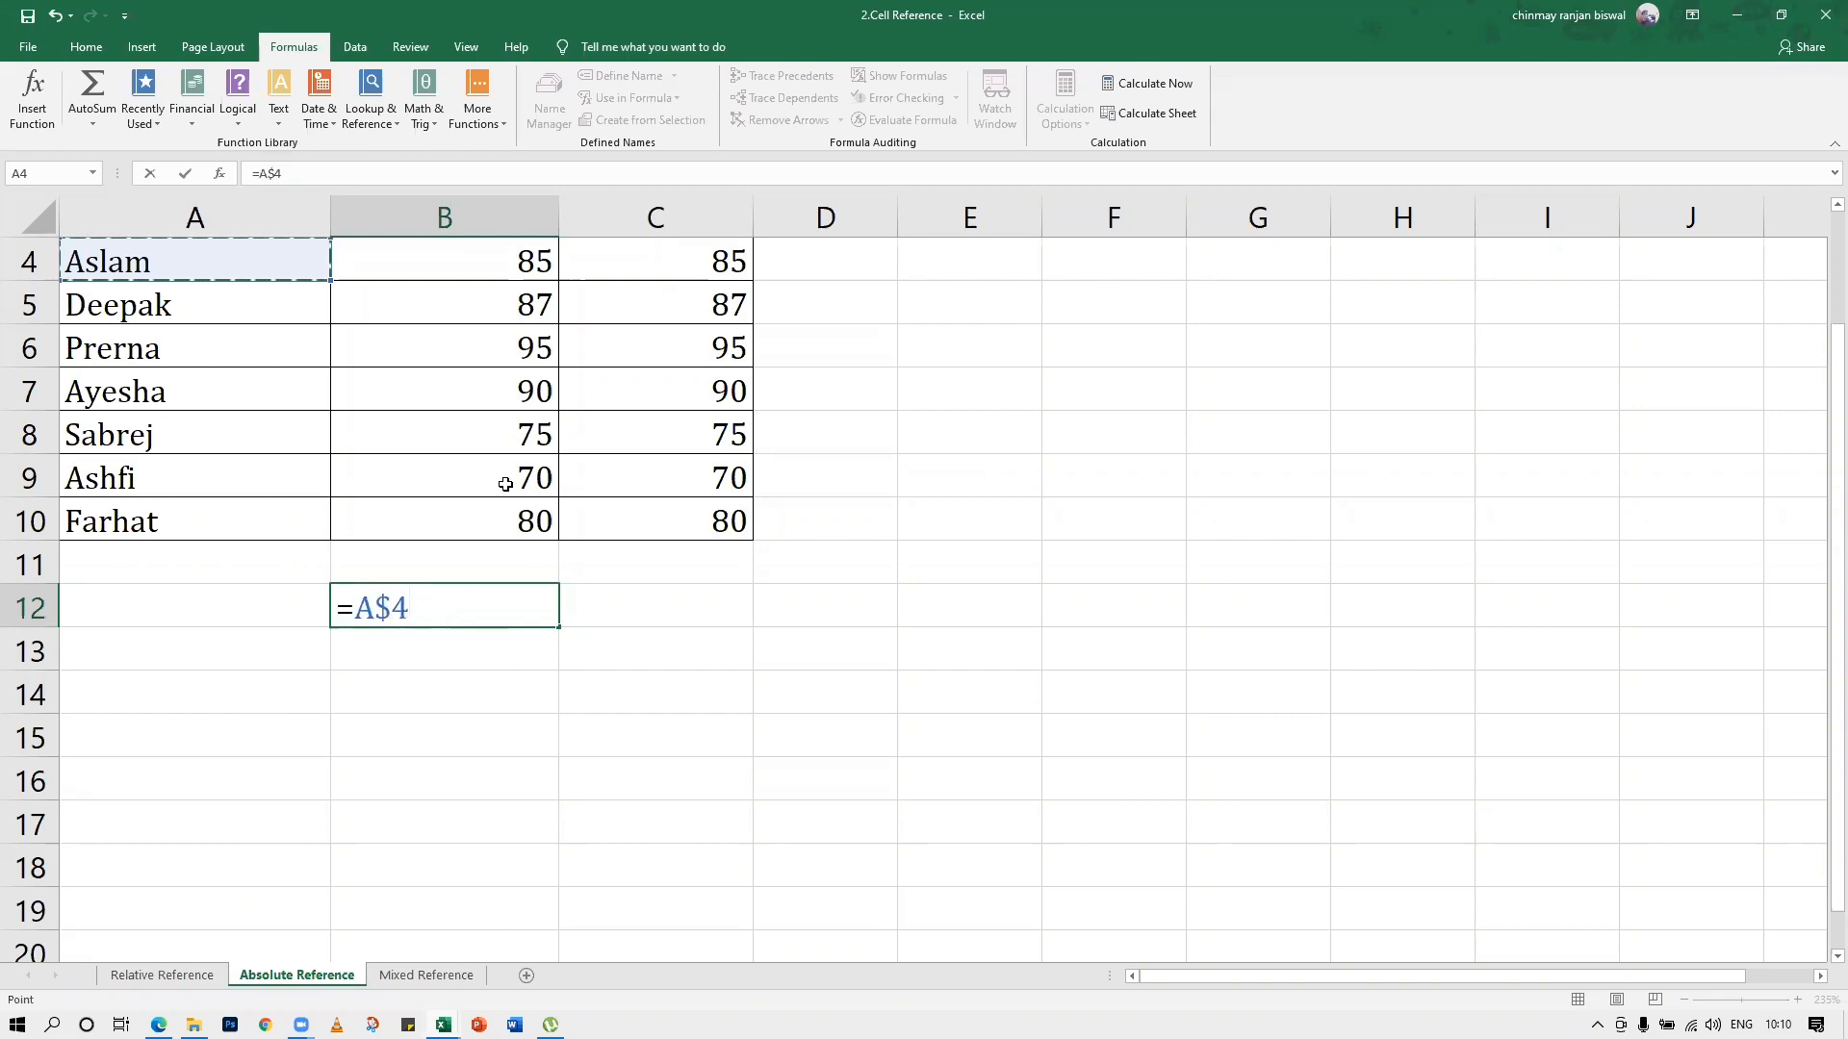
pyautogui.press('Escape')
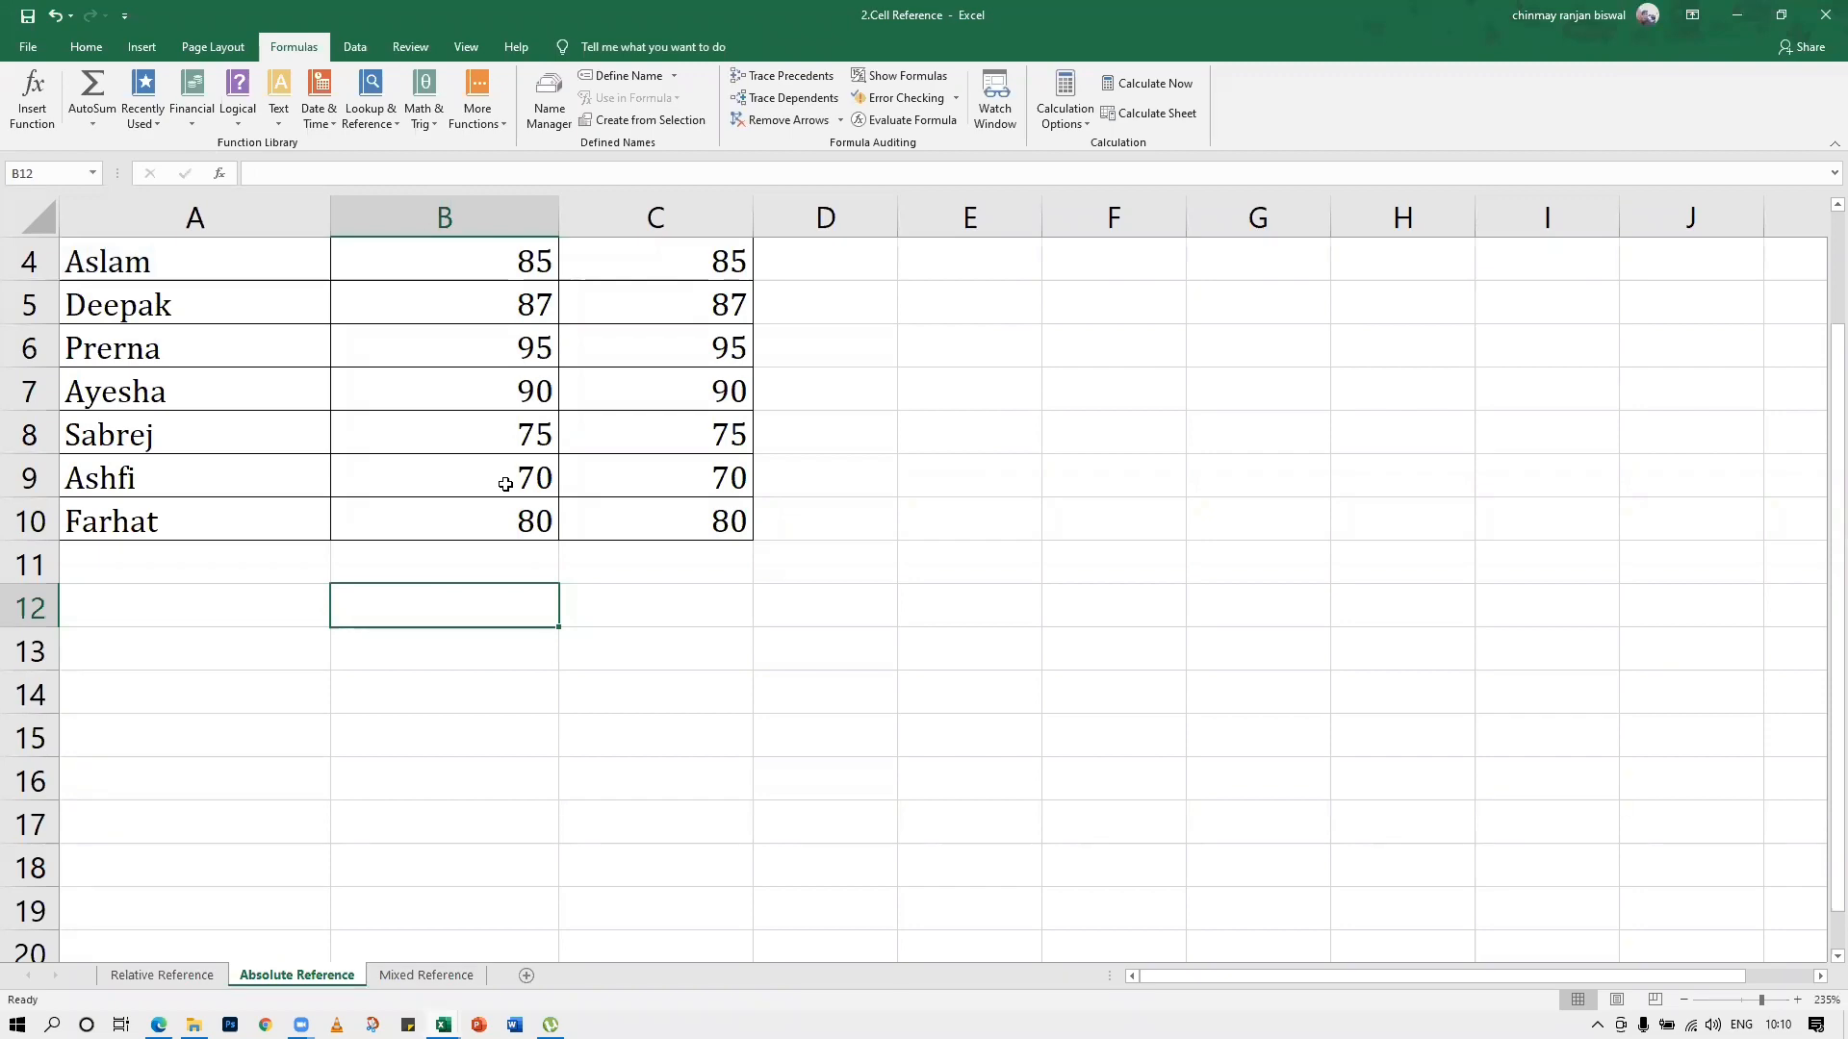
# Open the Mixed Reference sheet with the multiplication table
pyautogui.click(701, 791)
pyautogui.click(427, 975)
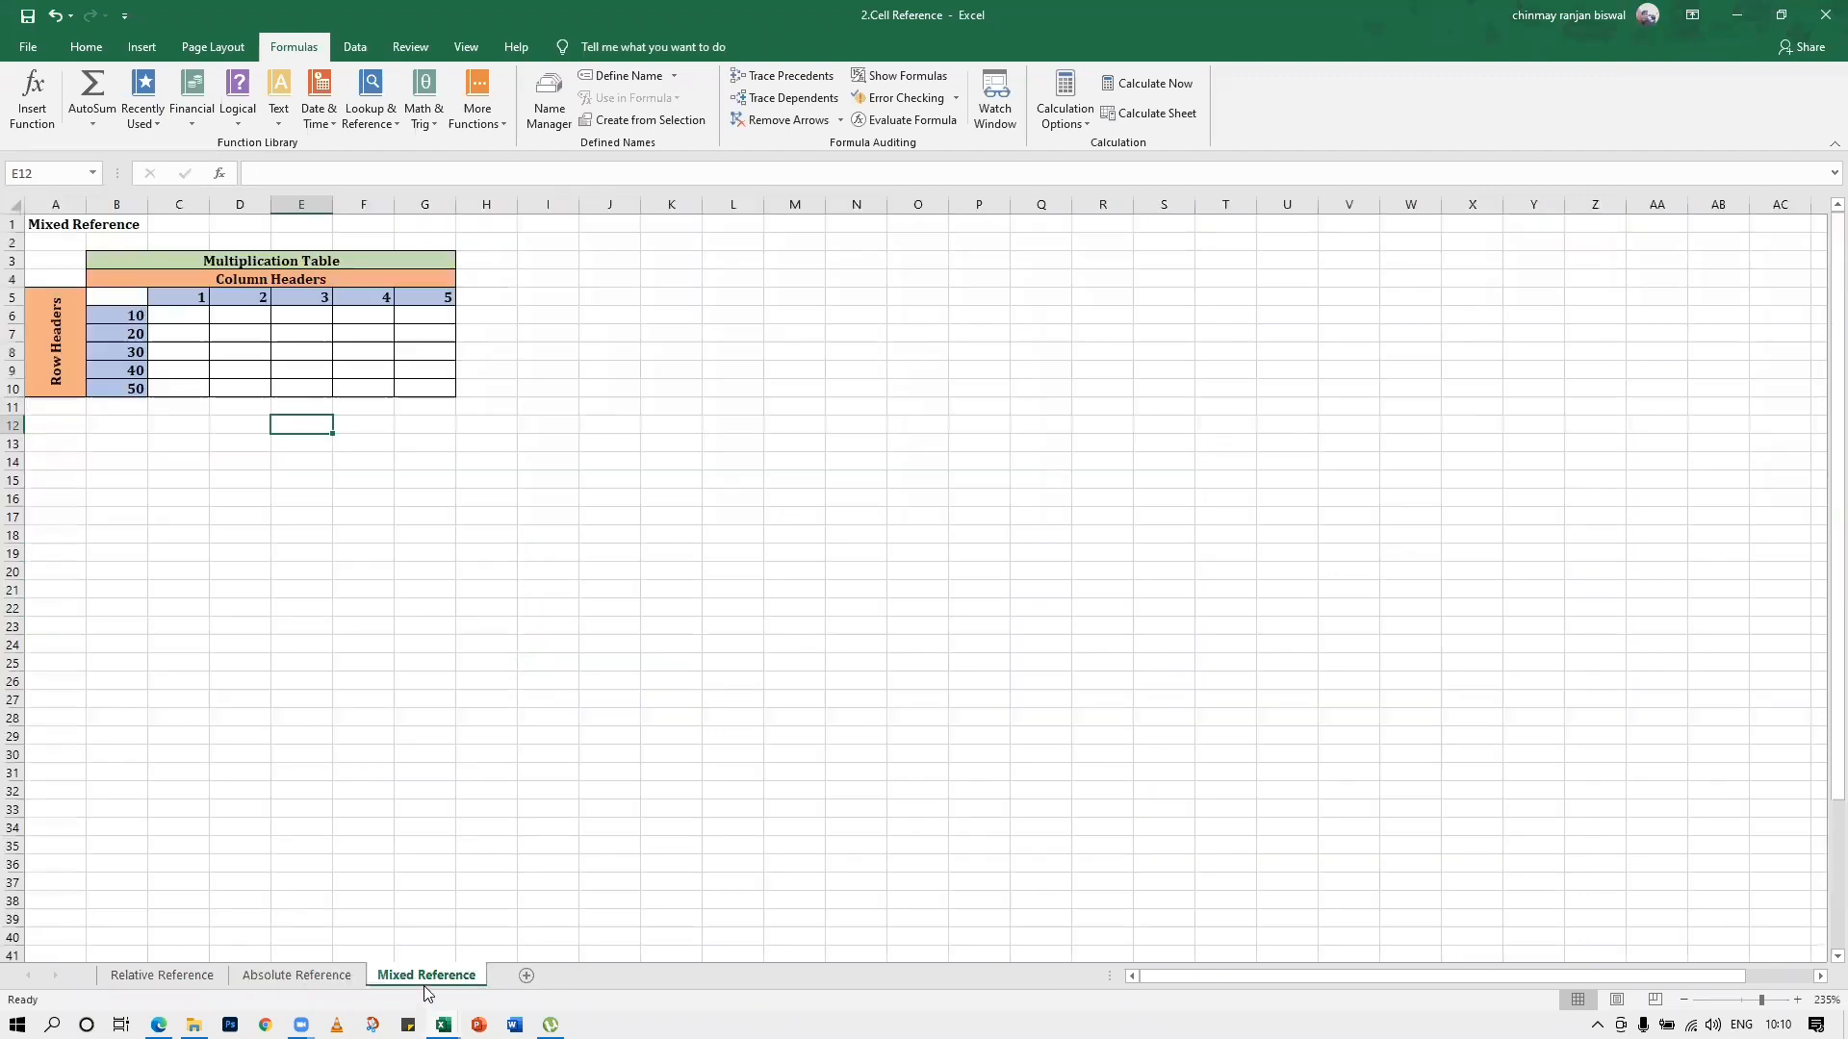
pyautogui.keyDown('ctrl'); pyautogui.scroll(11, 712, 704); pyautogui.keyUp('ctrl')
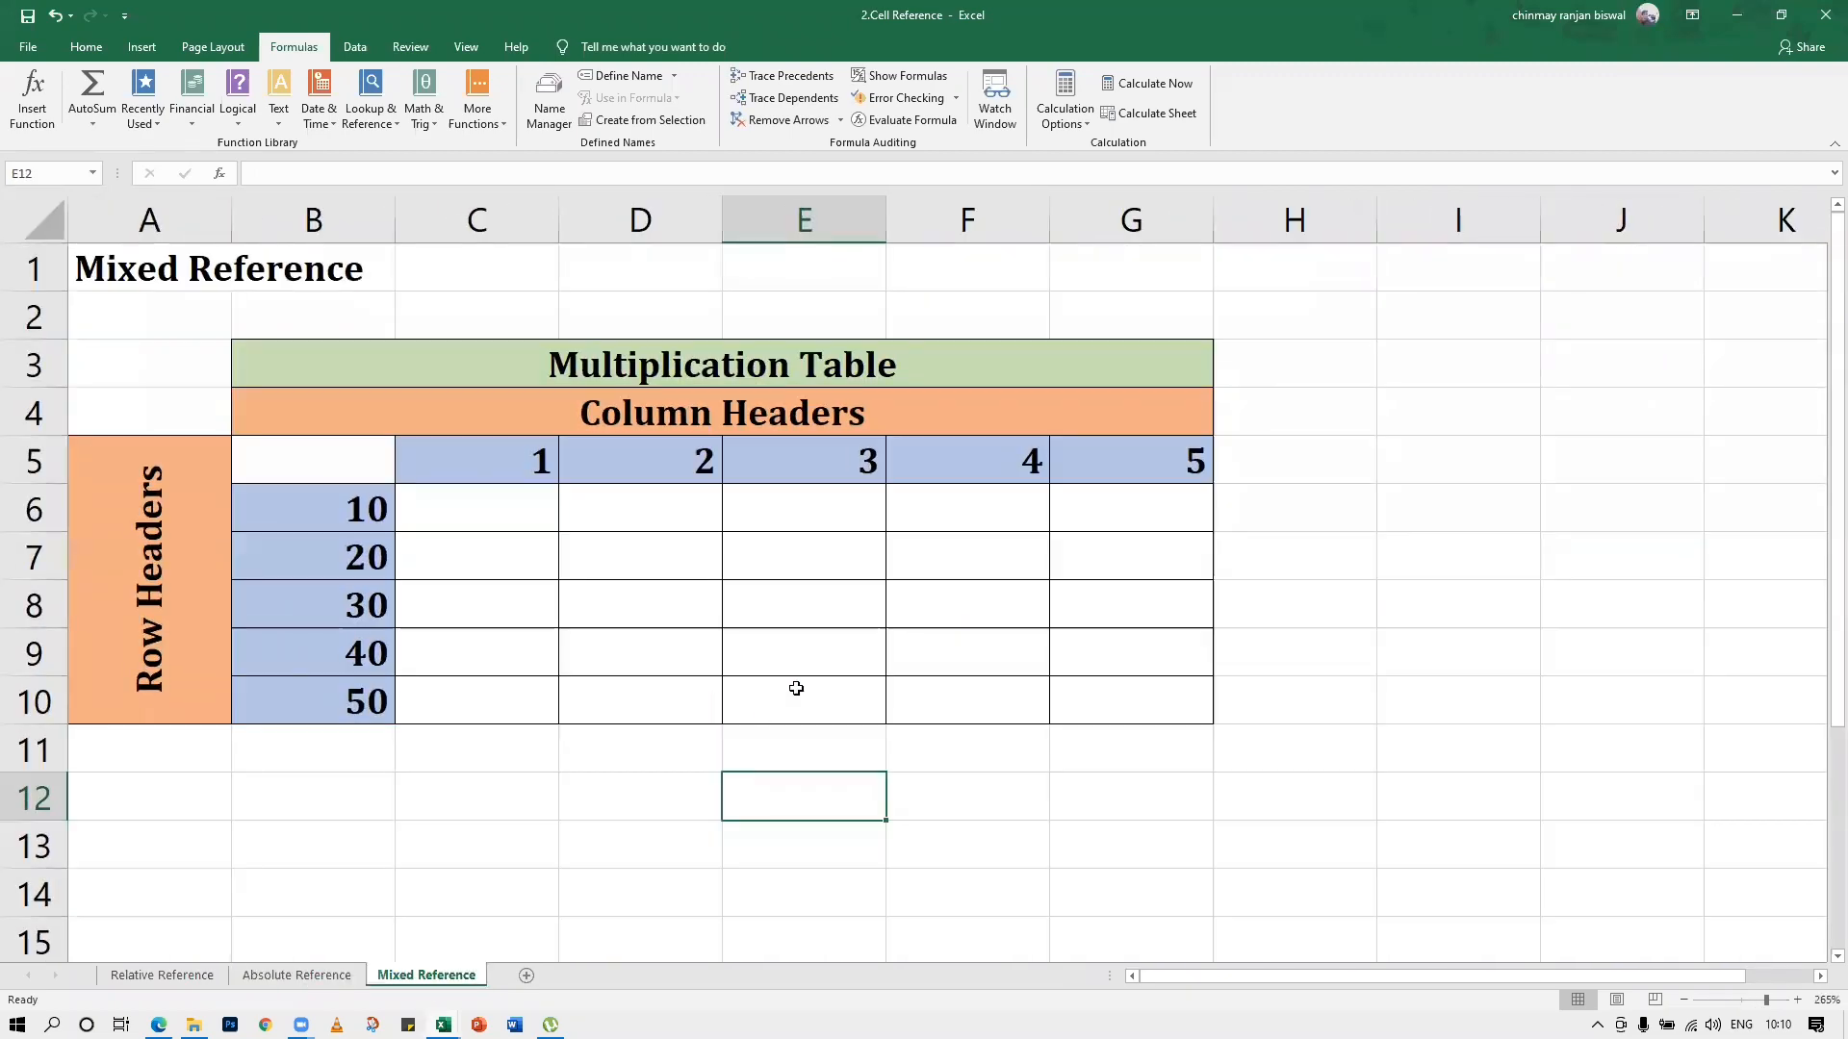
pyautogui.keyDown('ctrl'); pyautogui.scroll(1, 796, 688); pyautogui.keyUp('ctrl')
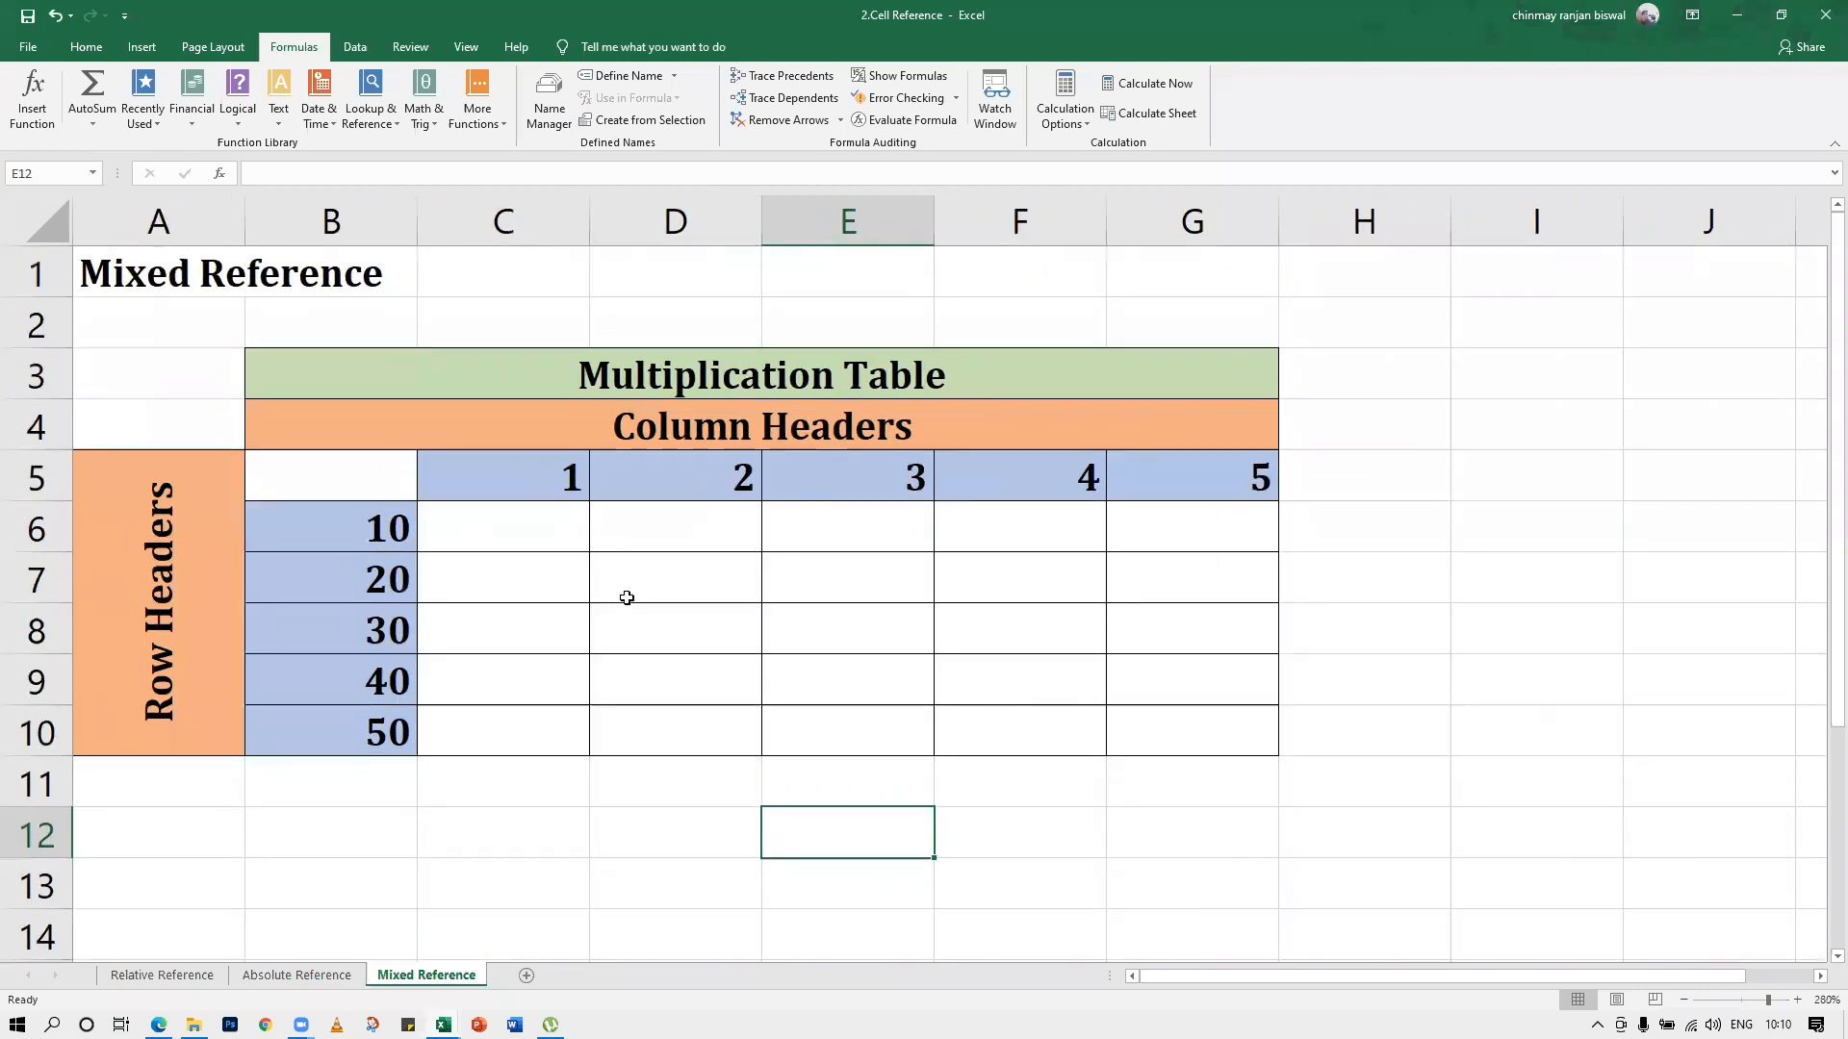
# Enter the sample products 1X10, 2X10 and 3X10 as text in cells C6:E6 of the multiplication table
pyautogui.click(539, 553)
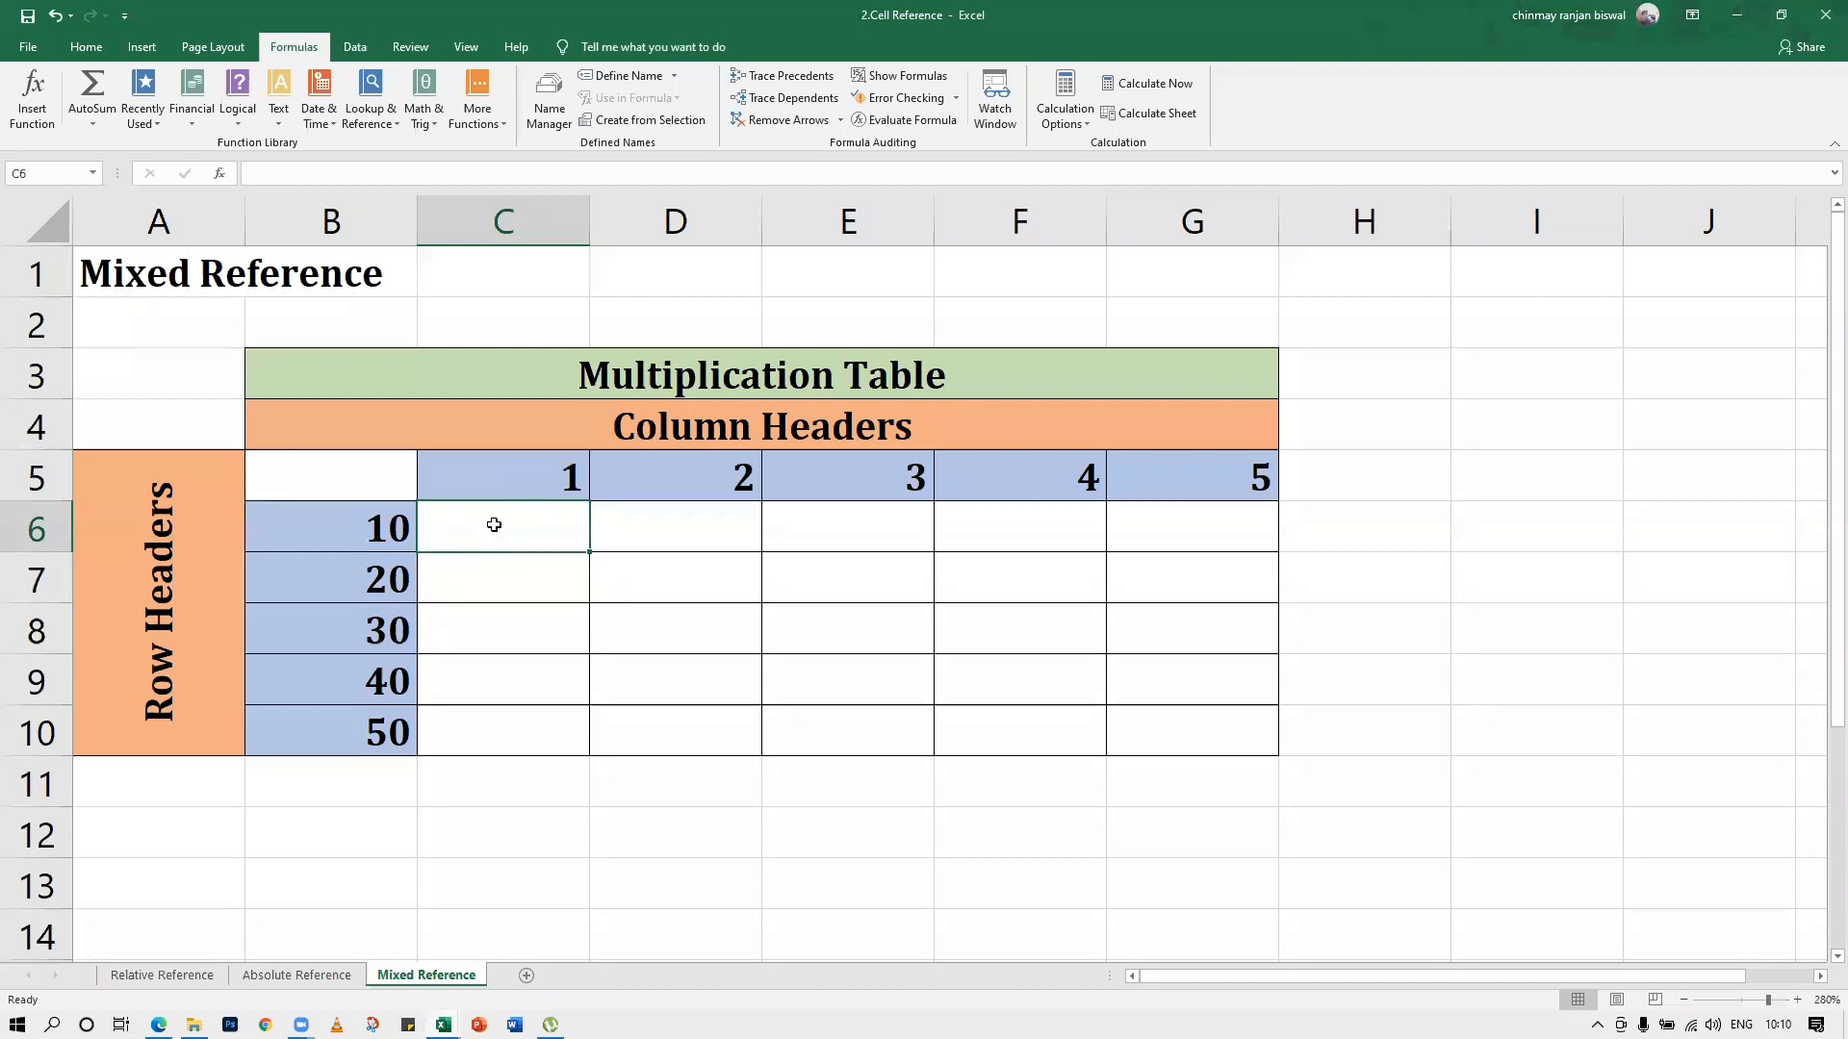
pyautogui.write('1X10')
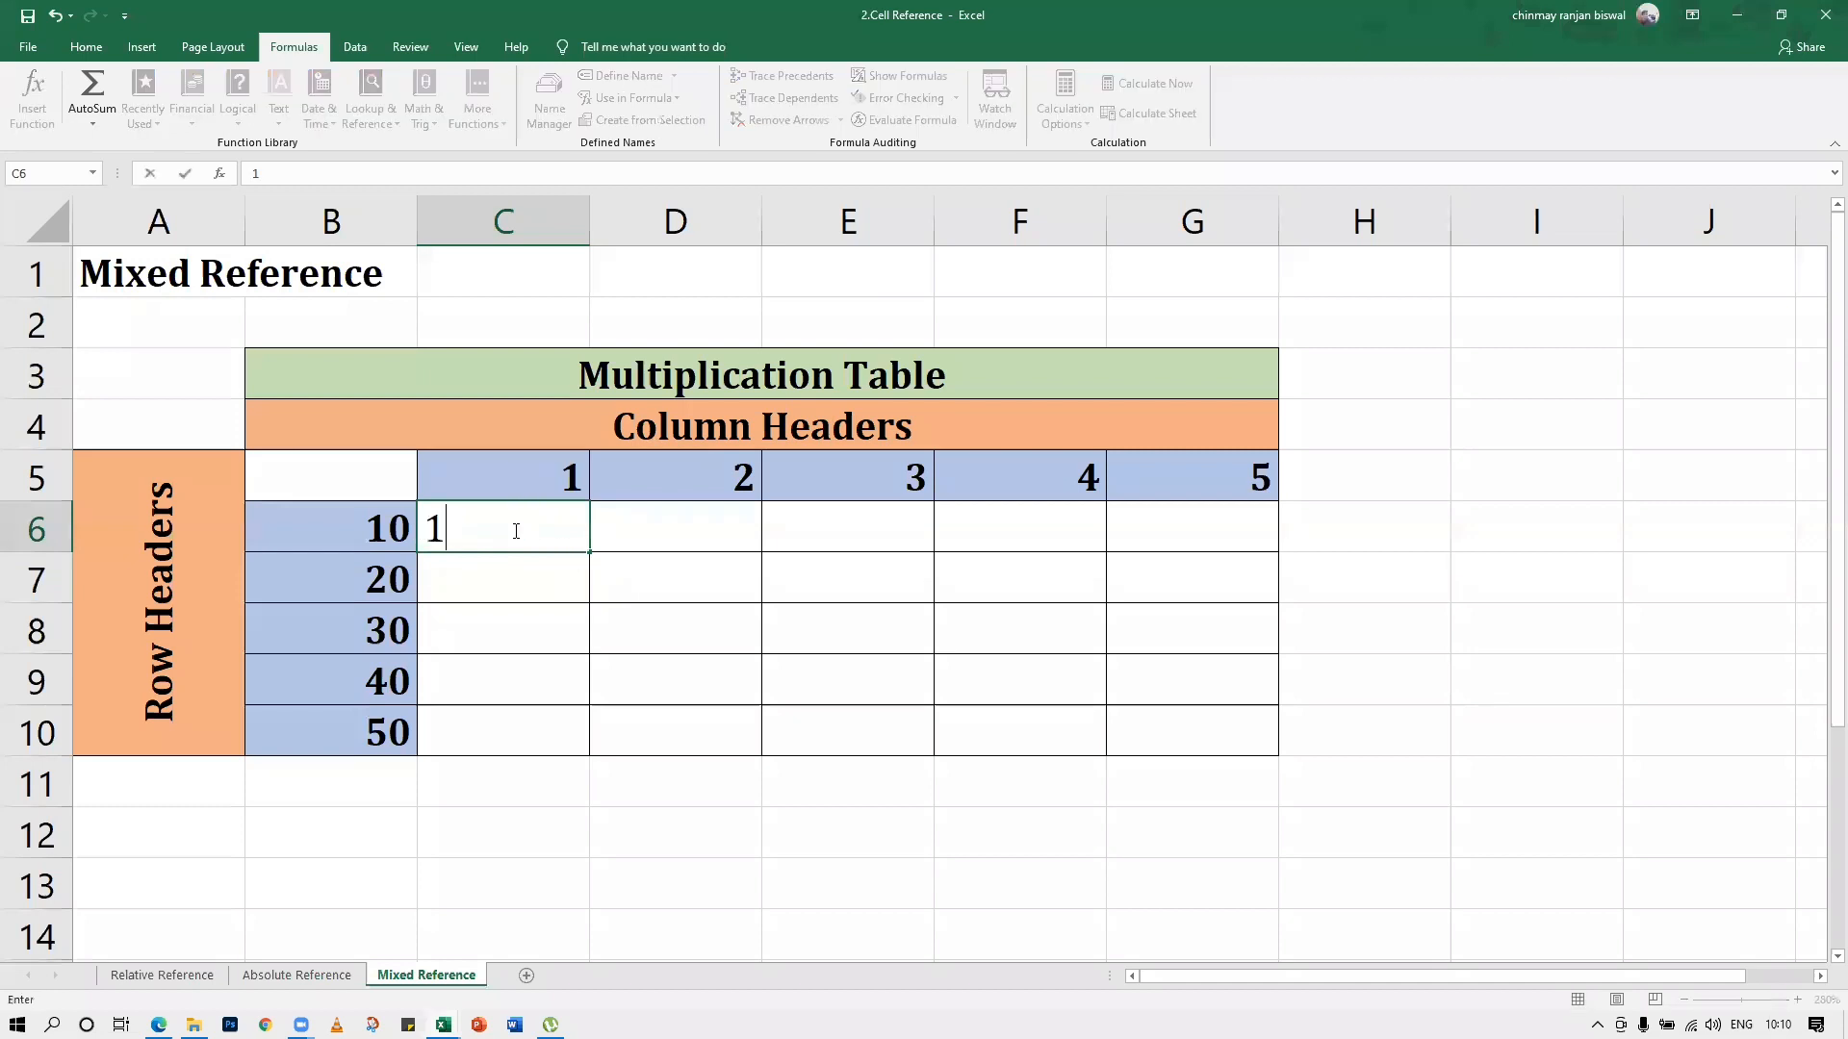
pyautogui.press('Tab')
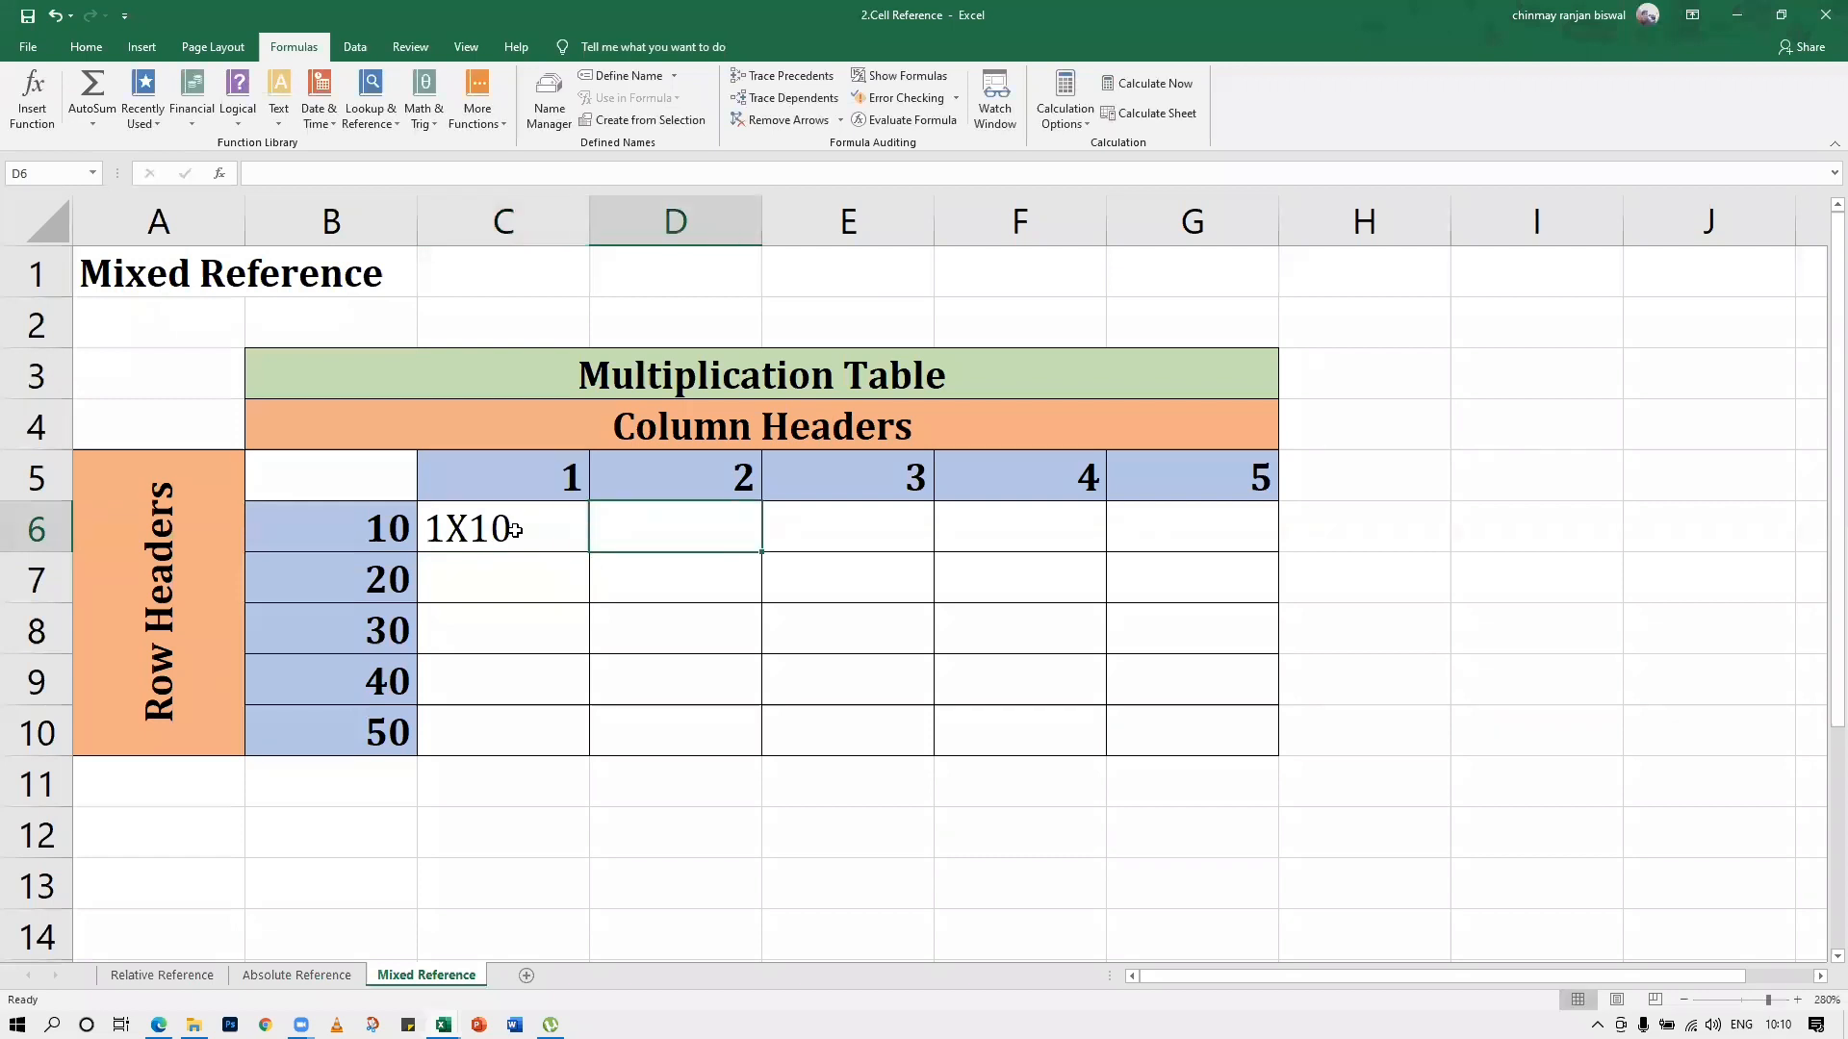
pyautogui.write('2X10')
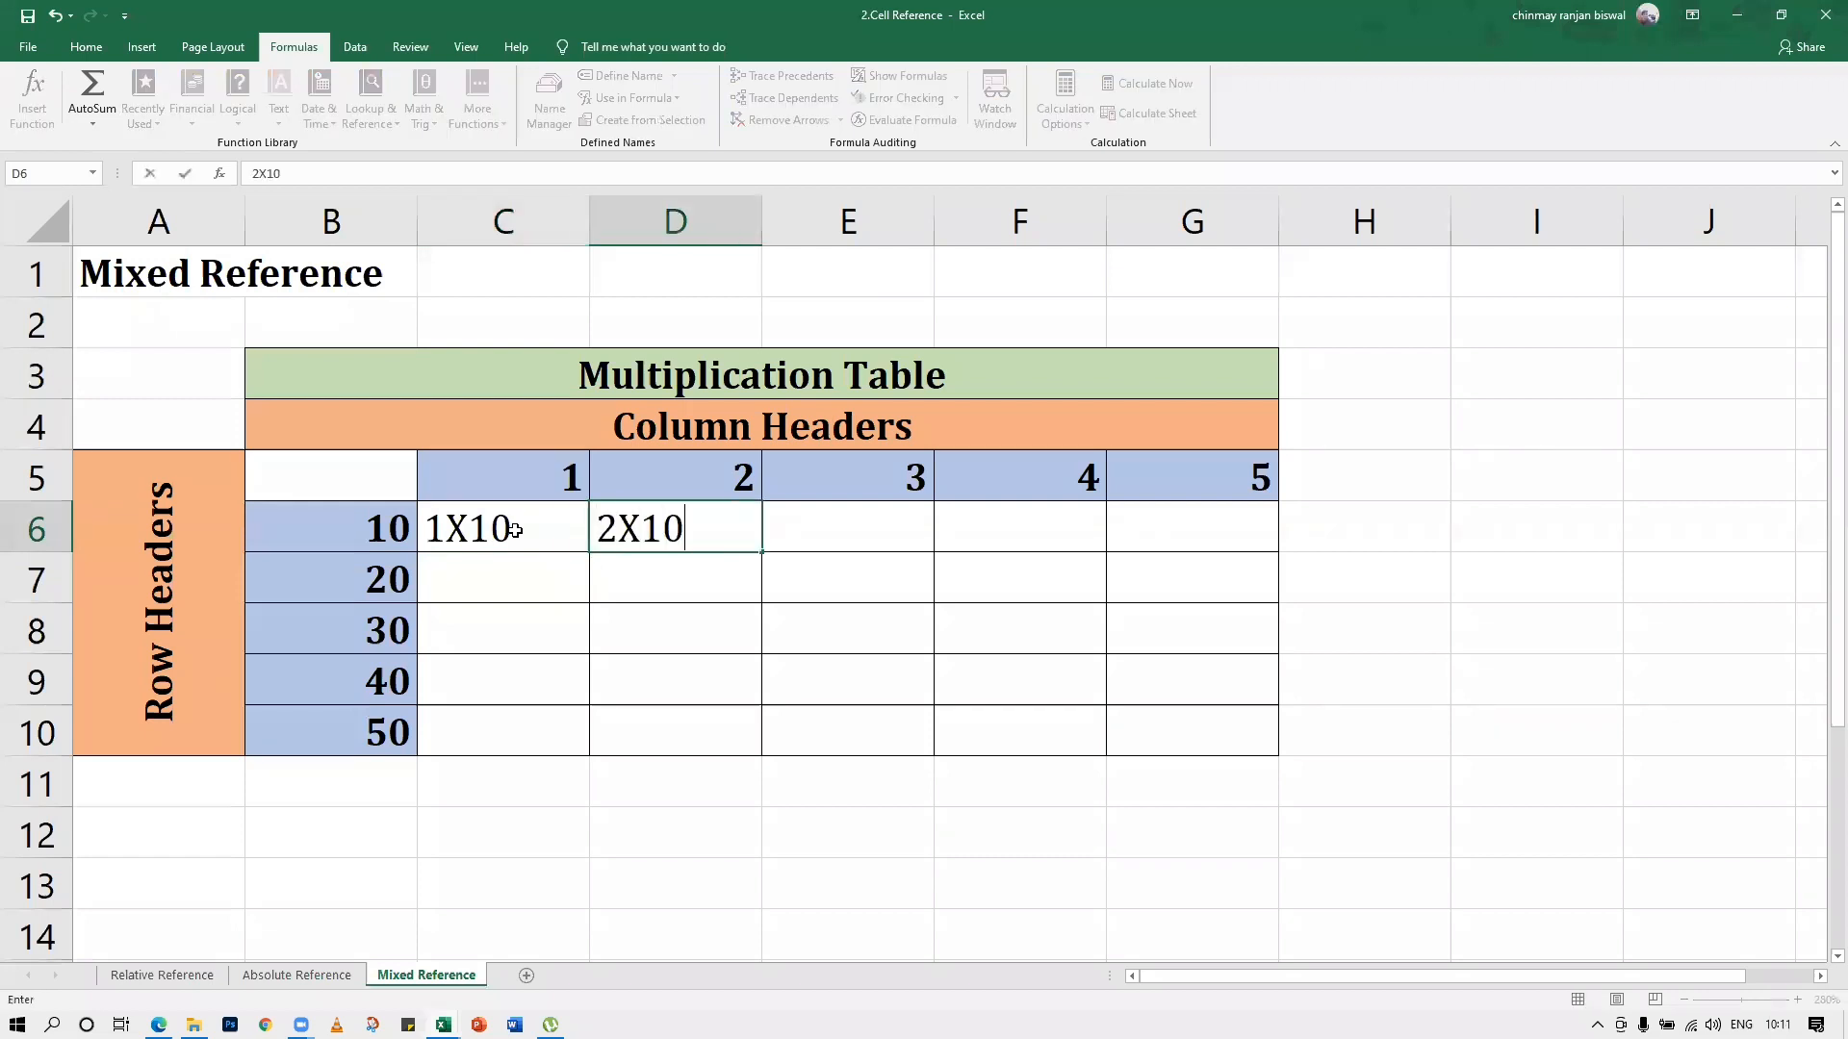
pyautogui.press('Tab')
pyautogui.write('3X10')
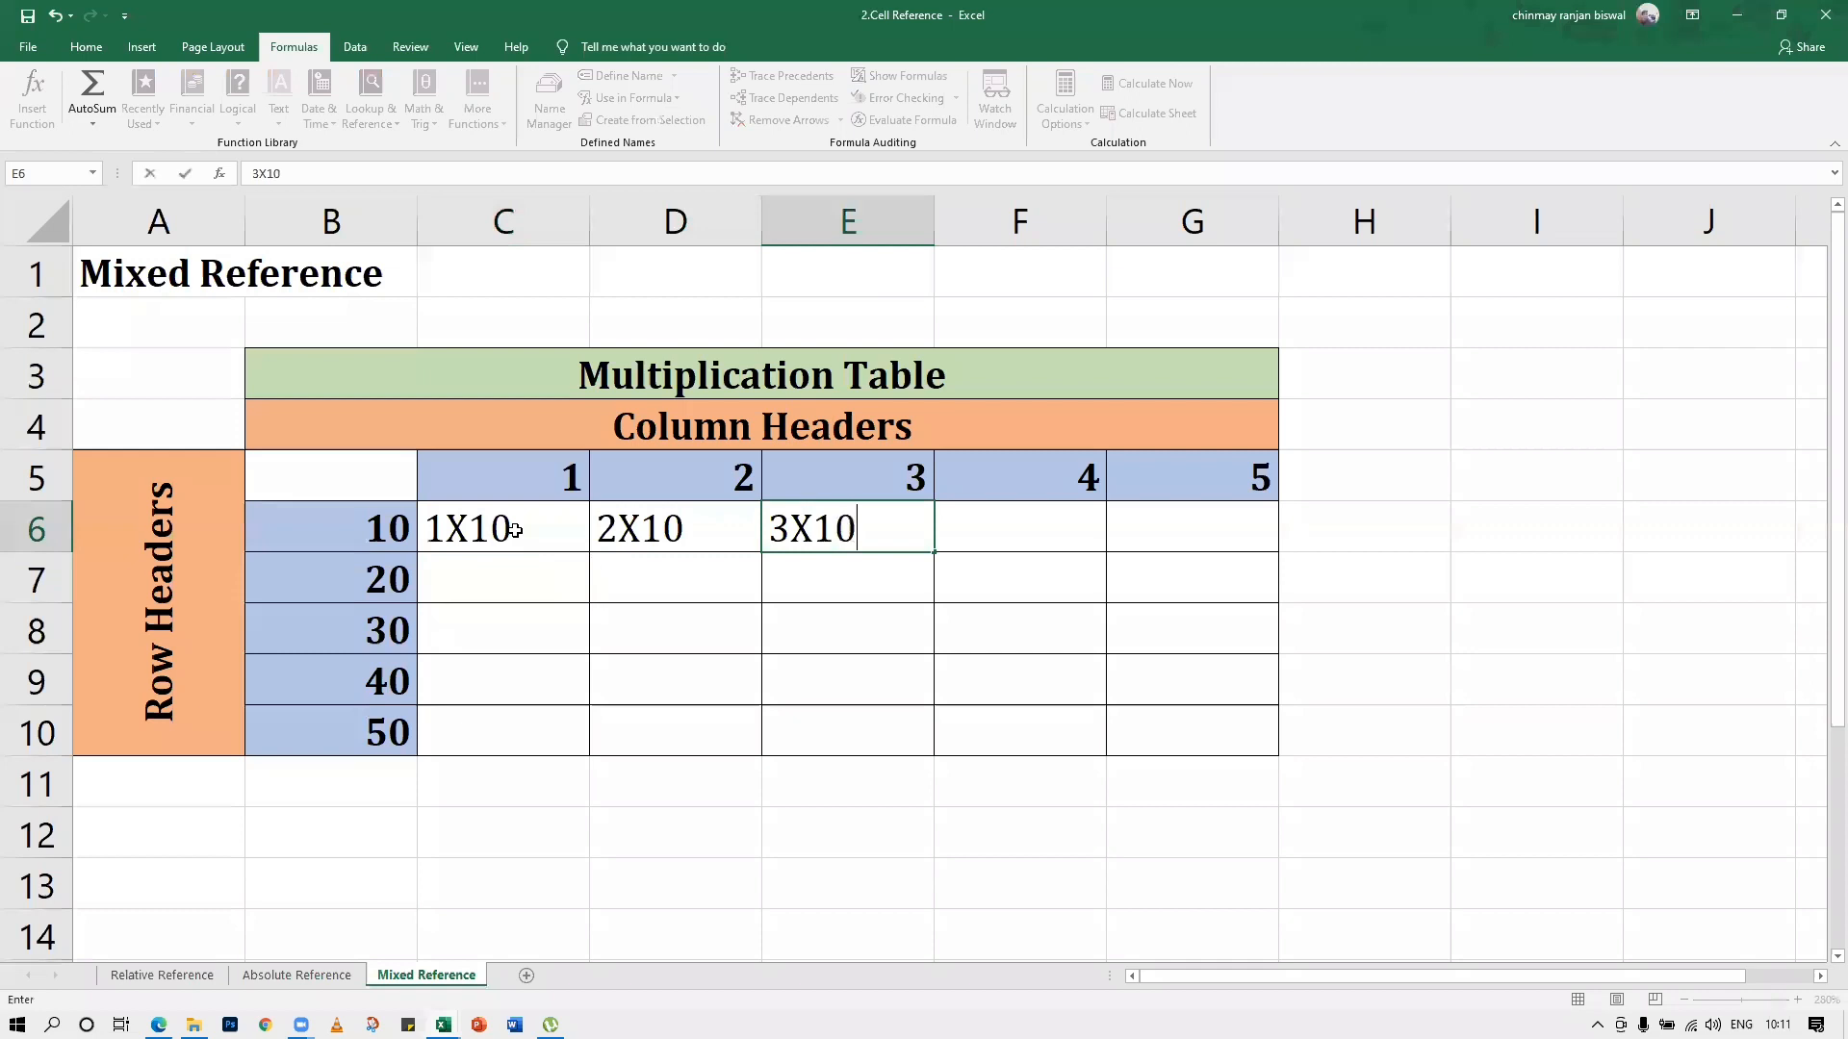
pyautogui.press('Return')
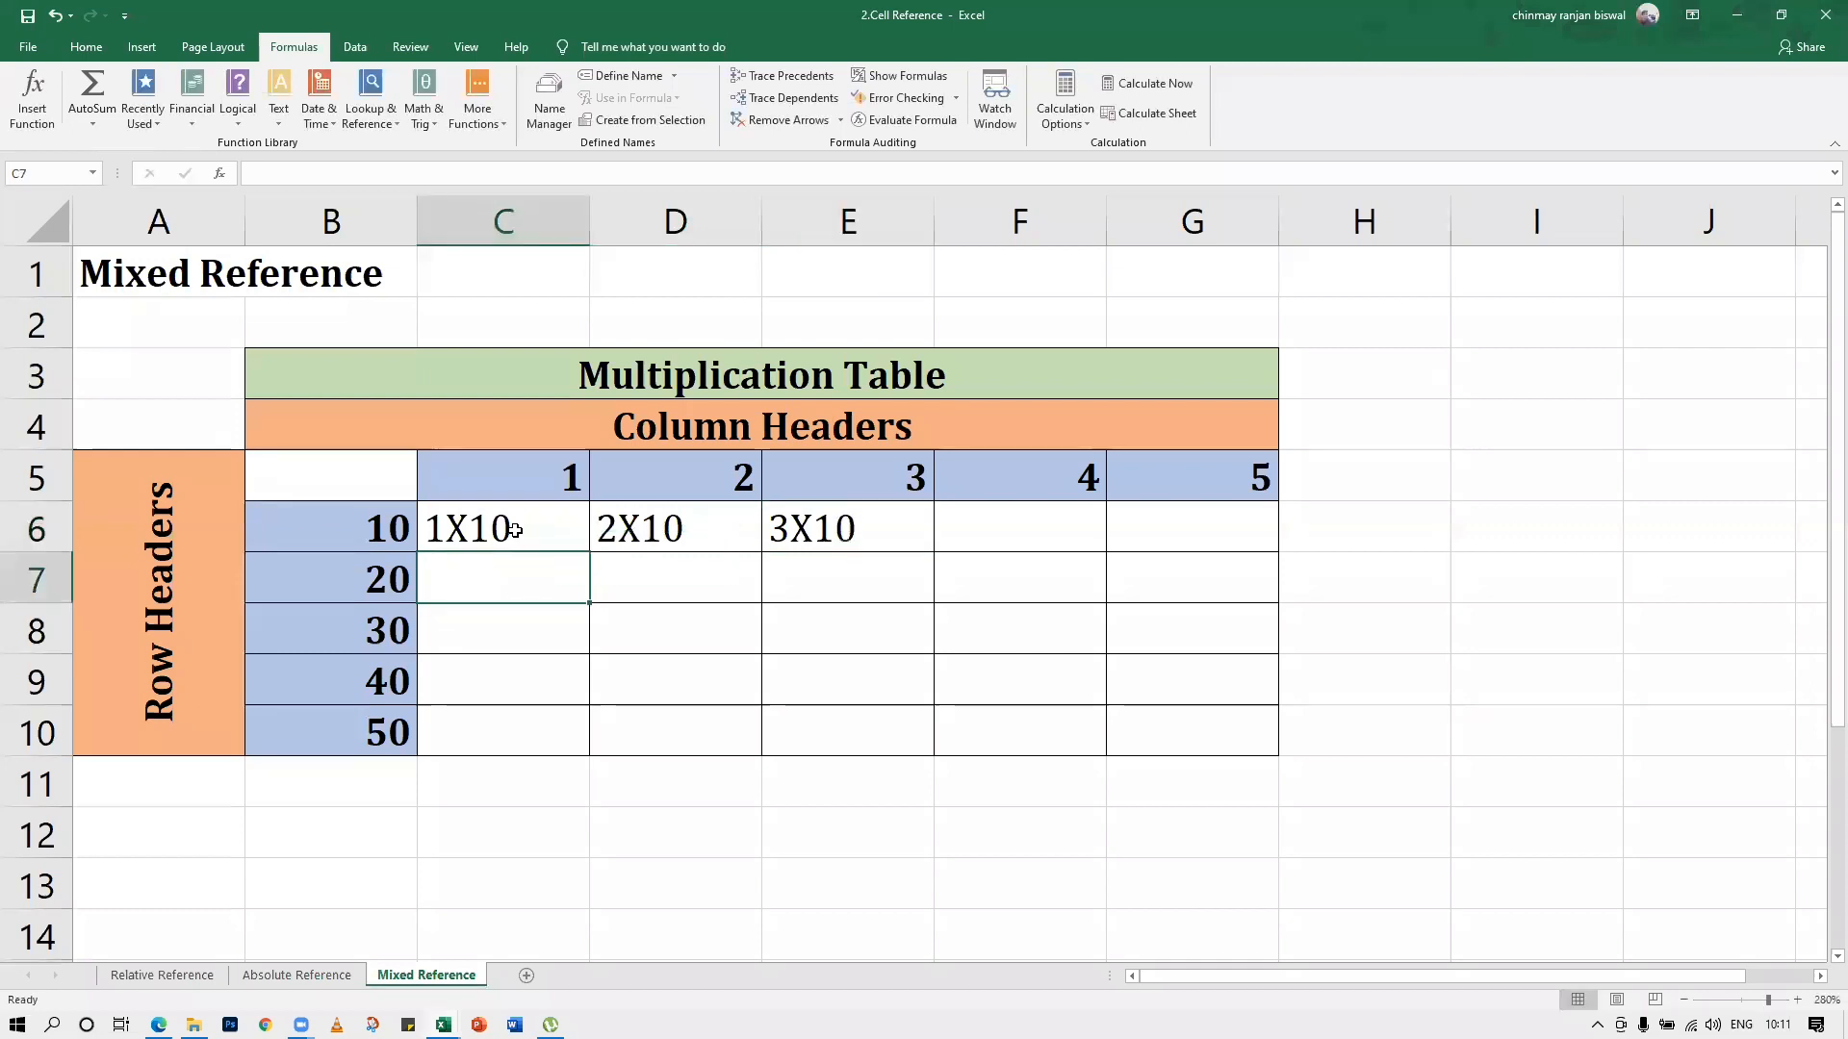
# Enter the sample products 1X20, 2X20 and 3X20 as text in cells C7:E7 of the multiplication table
pyautogui.write('1X10')
pyautogui.press('BackSpace')
pyautogui.press('BackSpace')
pyautogui.write('20')
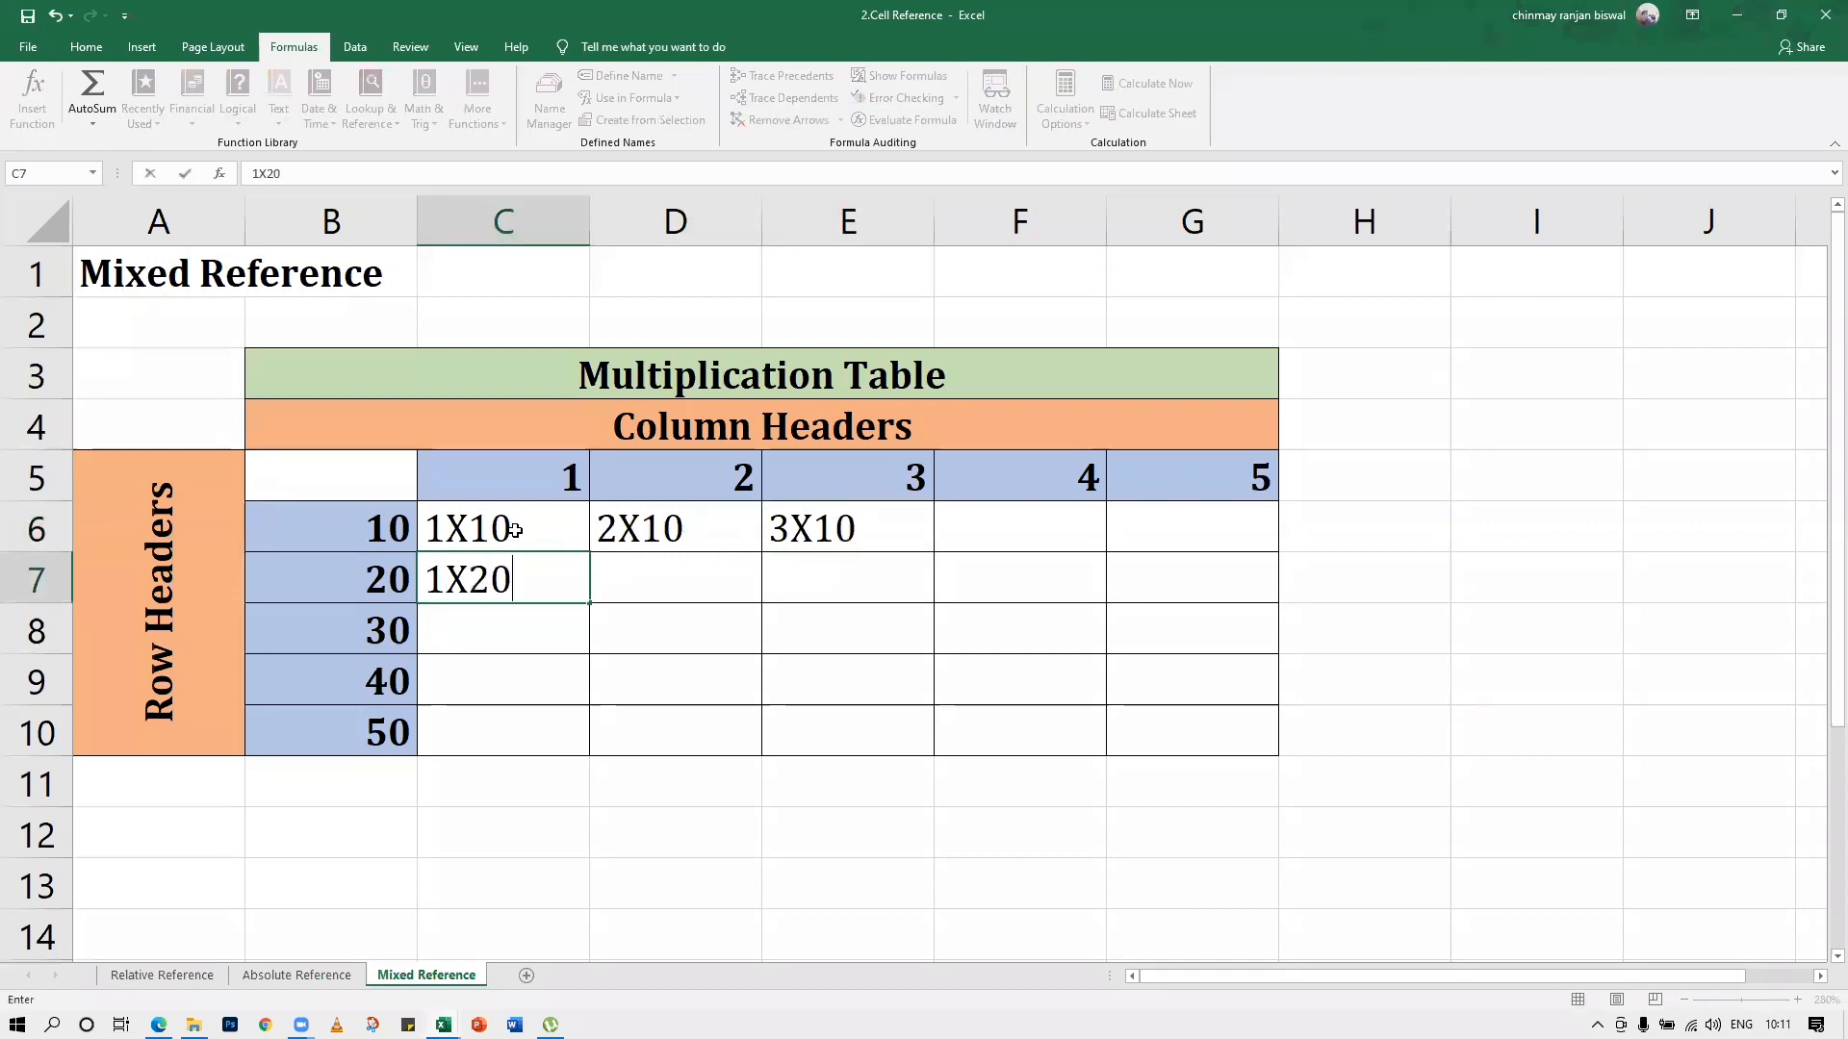
pyautogui.press('Tab')
pyautogui.write('2X')
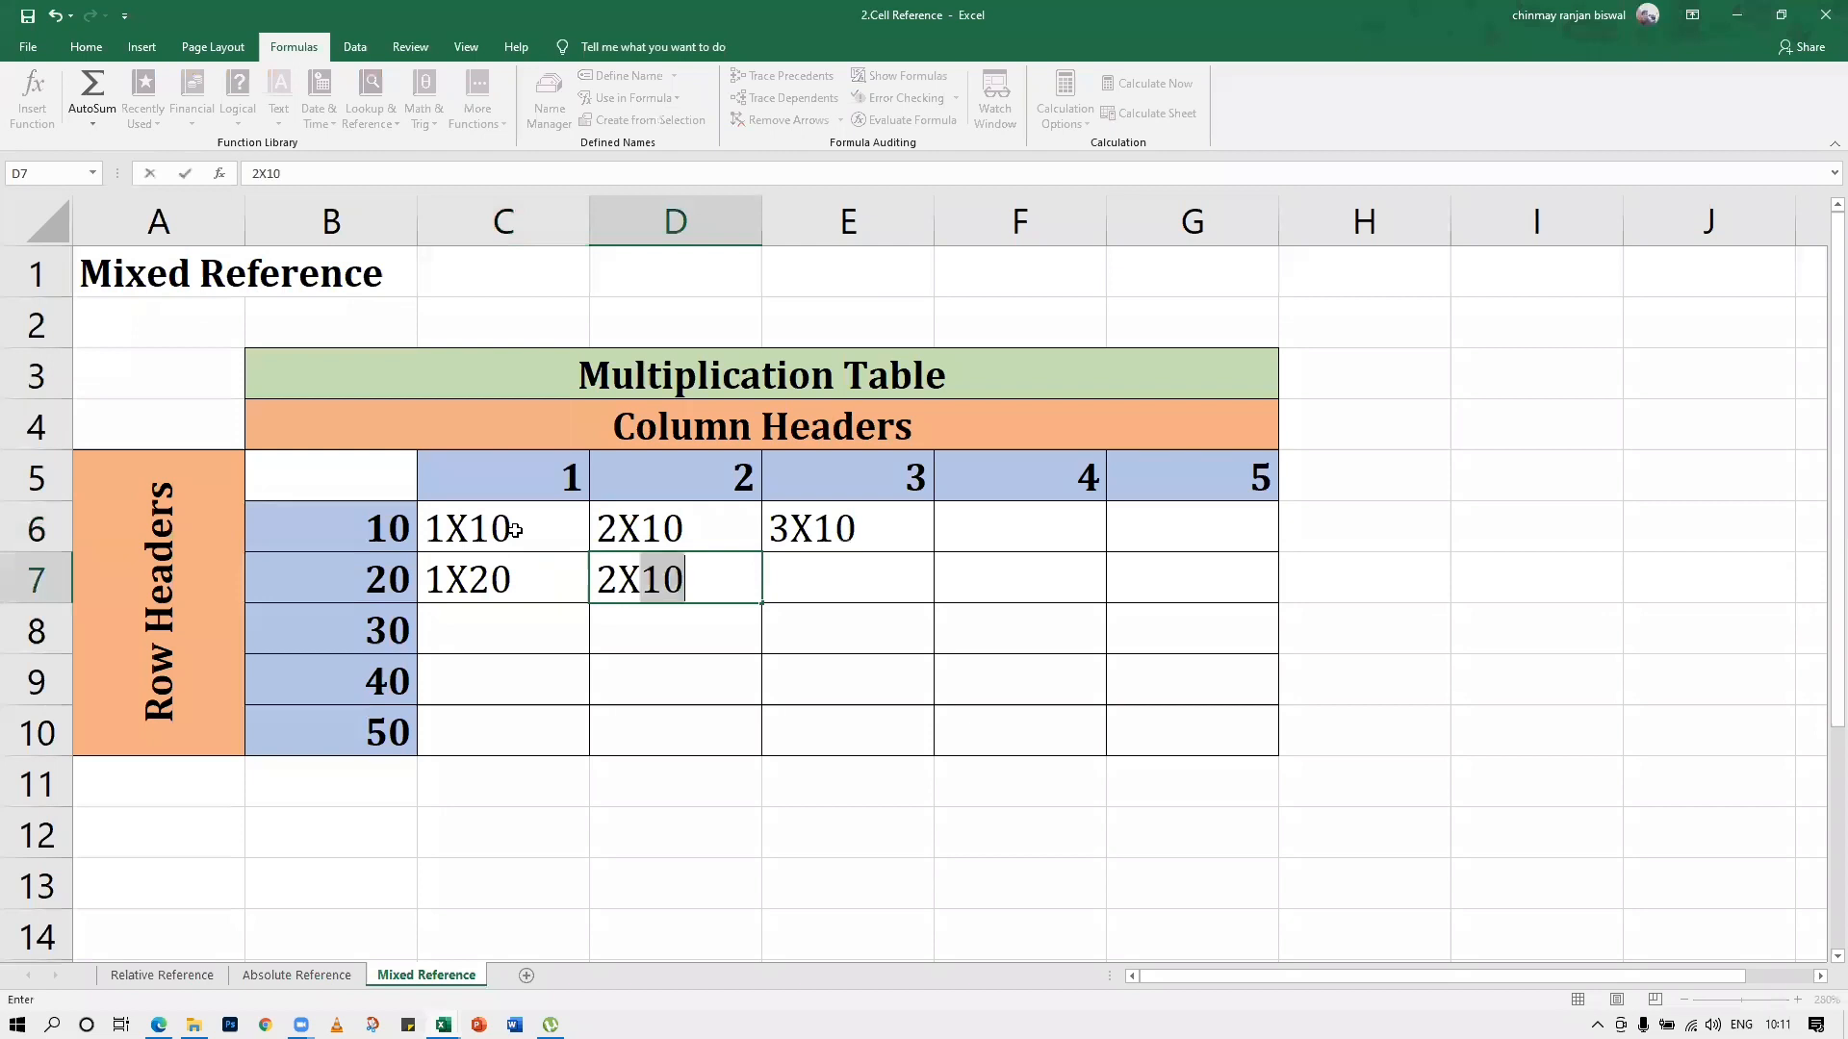
pyautogui.write('20')
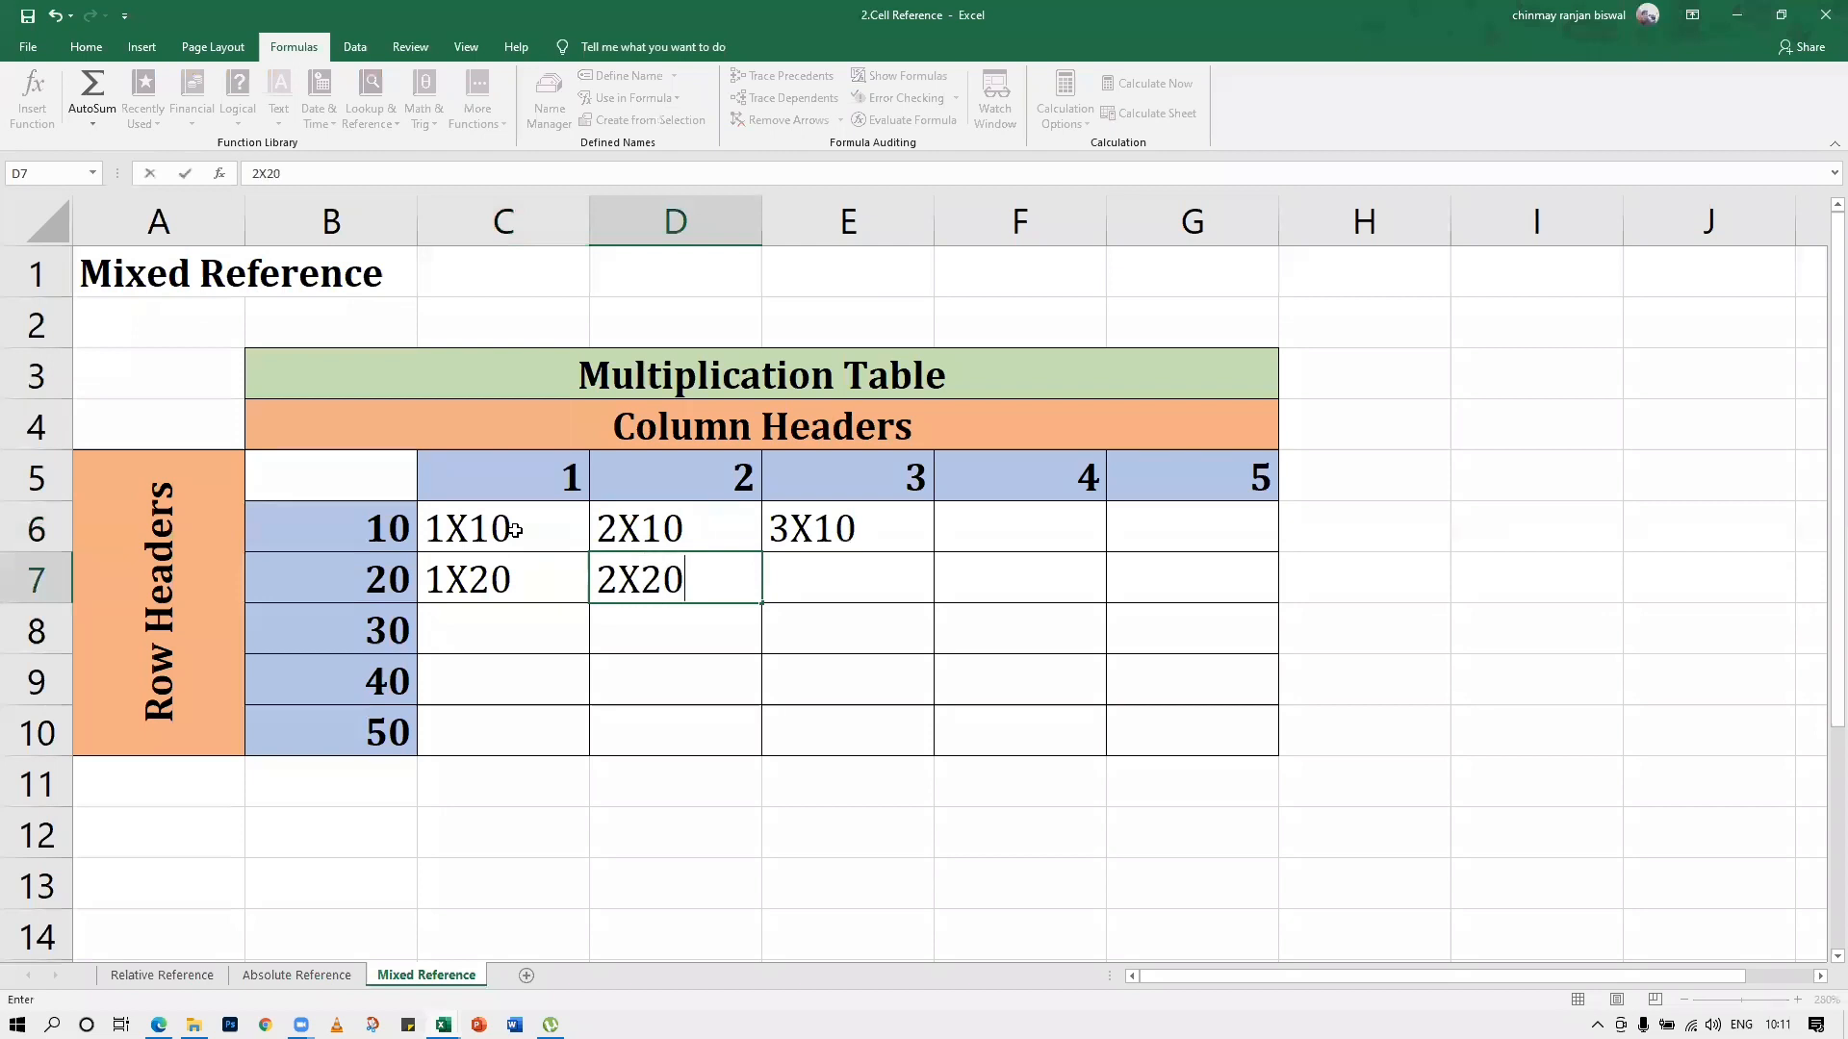
pyautogui.press('Tab')
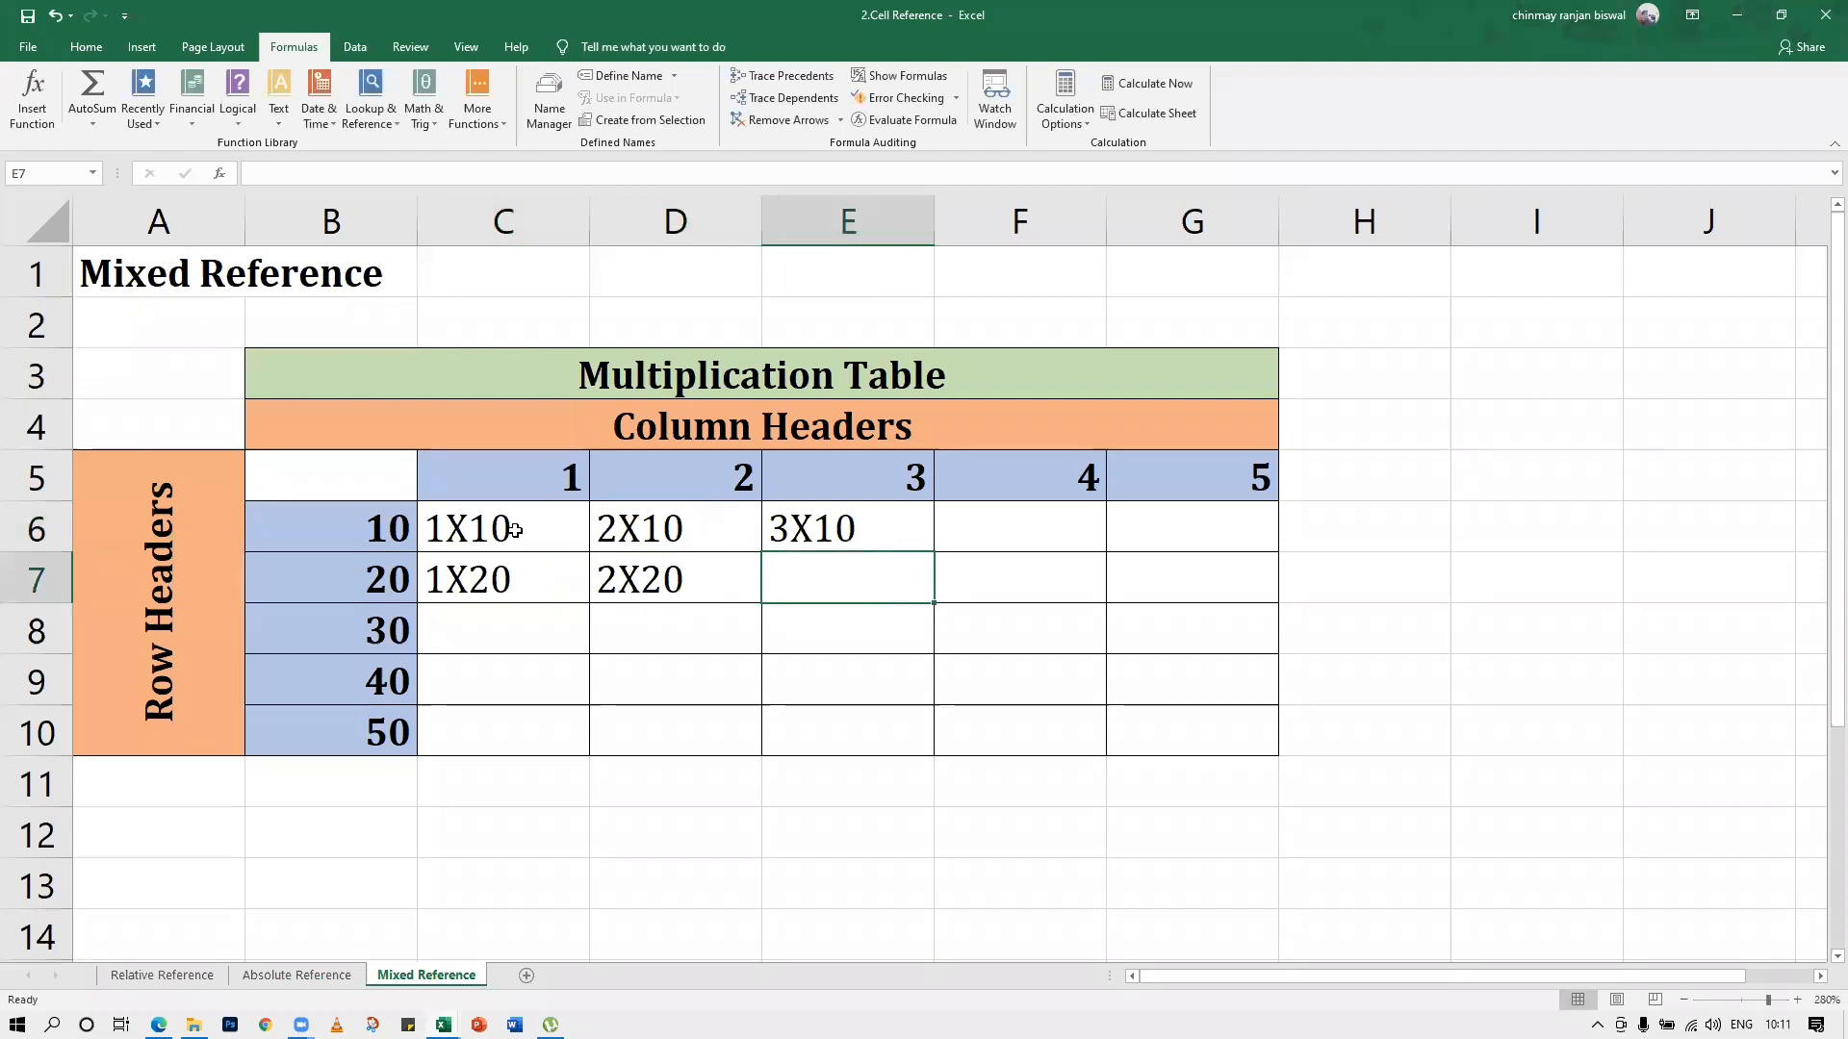
pyautogui.write('X')
pyautogui.press('BackSpace')
pyautogui.write('3X20')
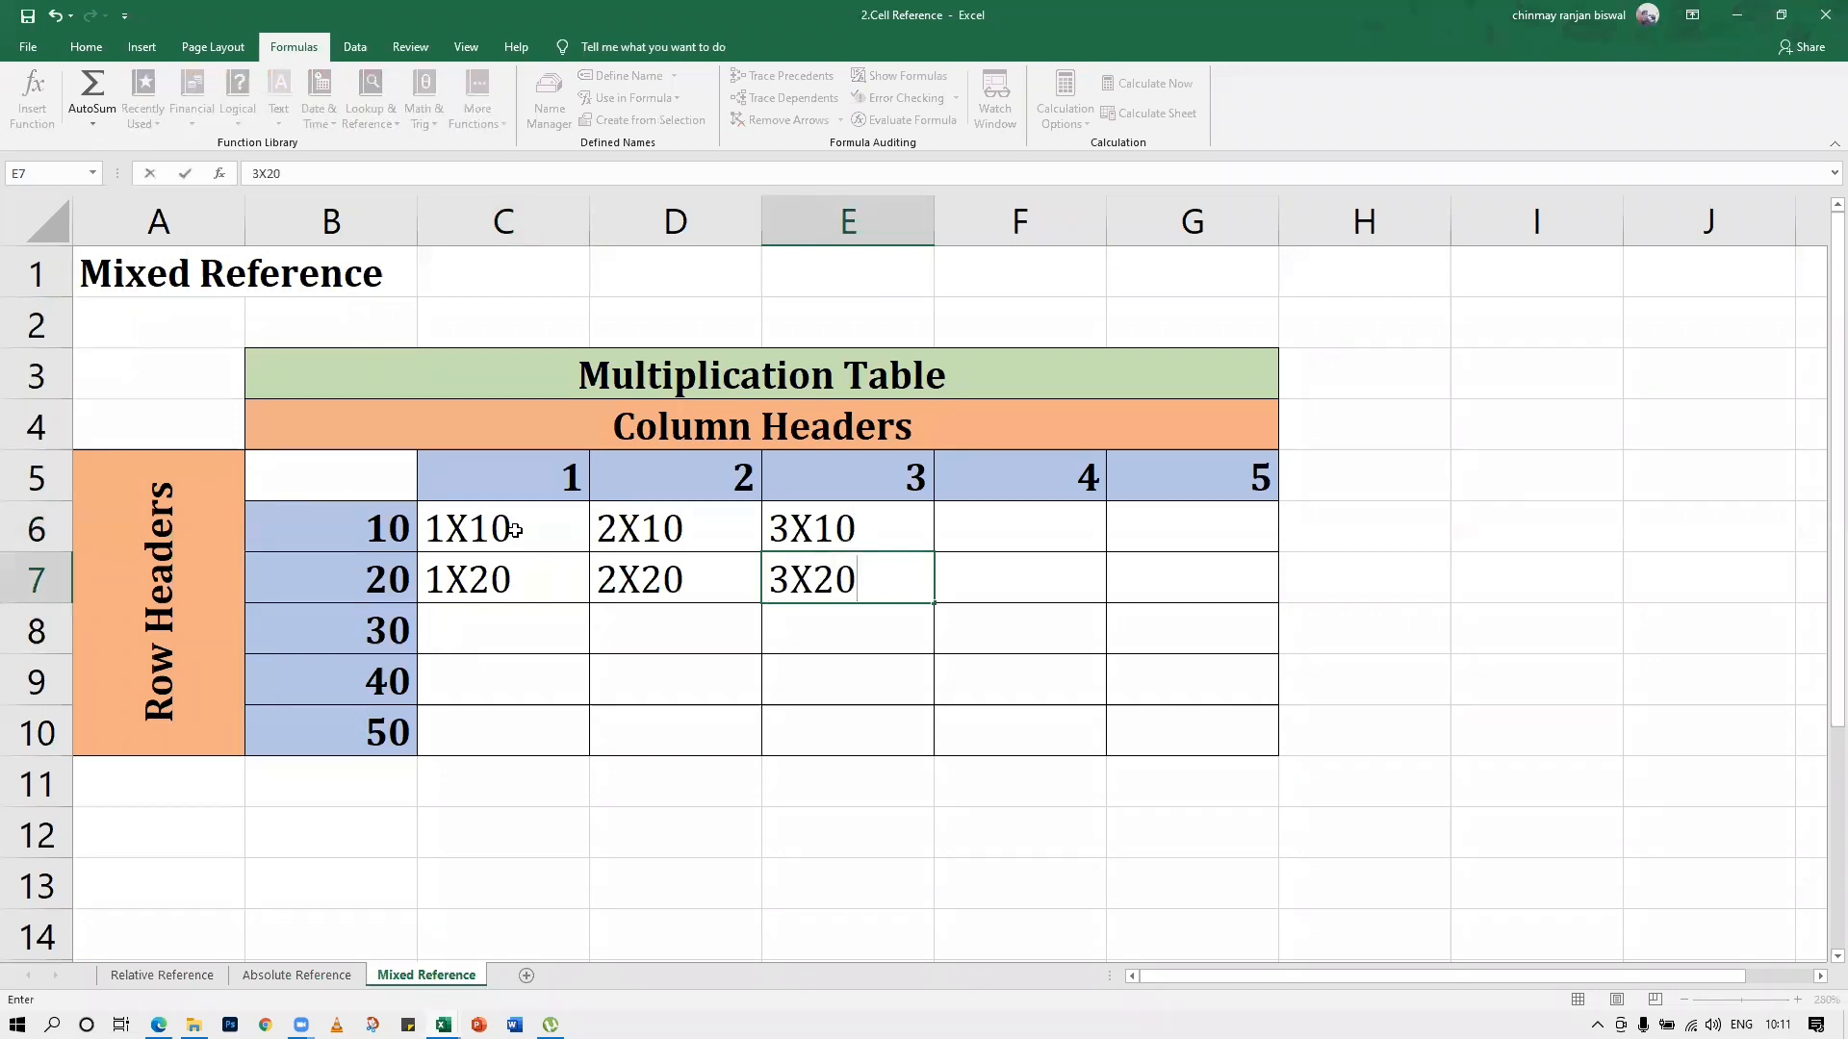
pyautogui.press('Return')
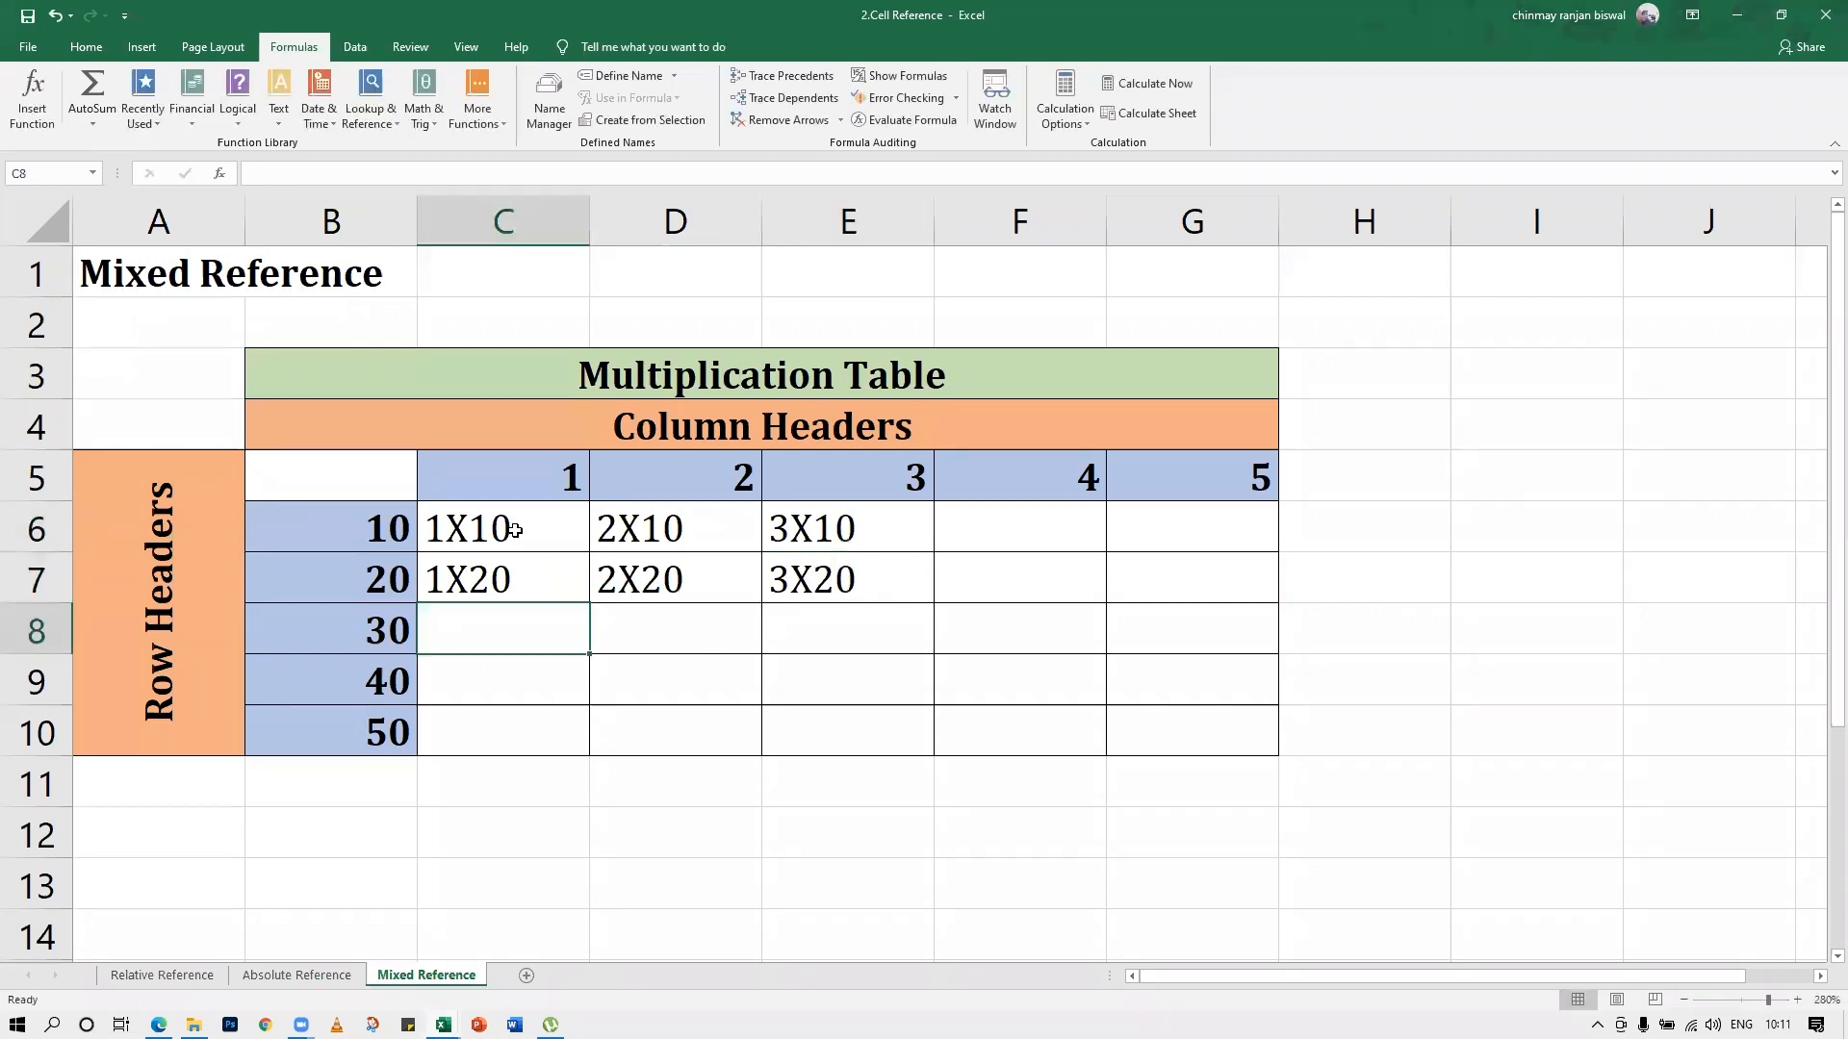
# Clear the sample product texts from C6:E7 in the multiplication table
pyautogui.click(515, 532)
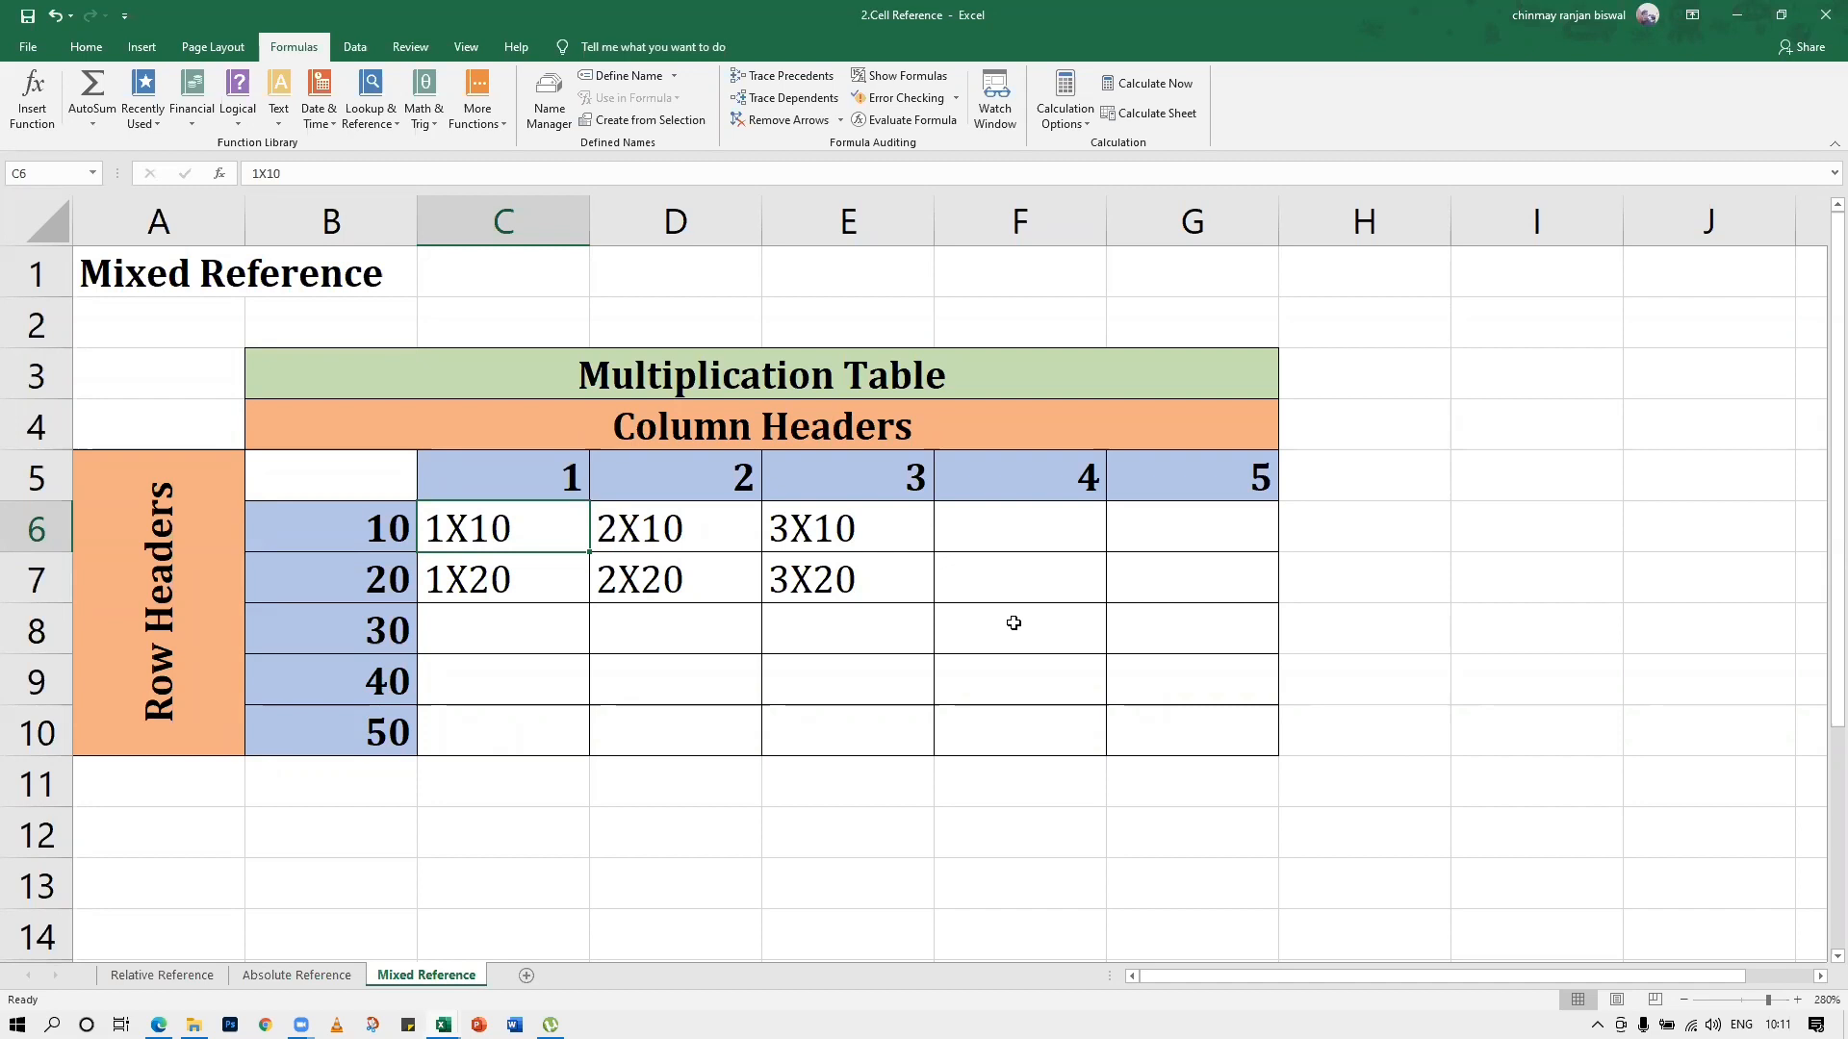
pyautogui.click(803, 627)
pyautogui.moveTo(534, 537); pyautogui.dragTo(794, 579)
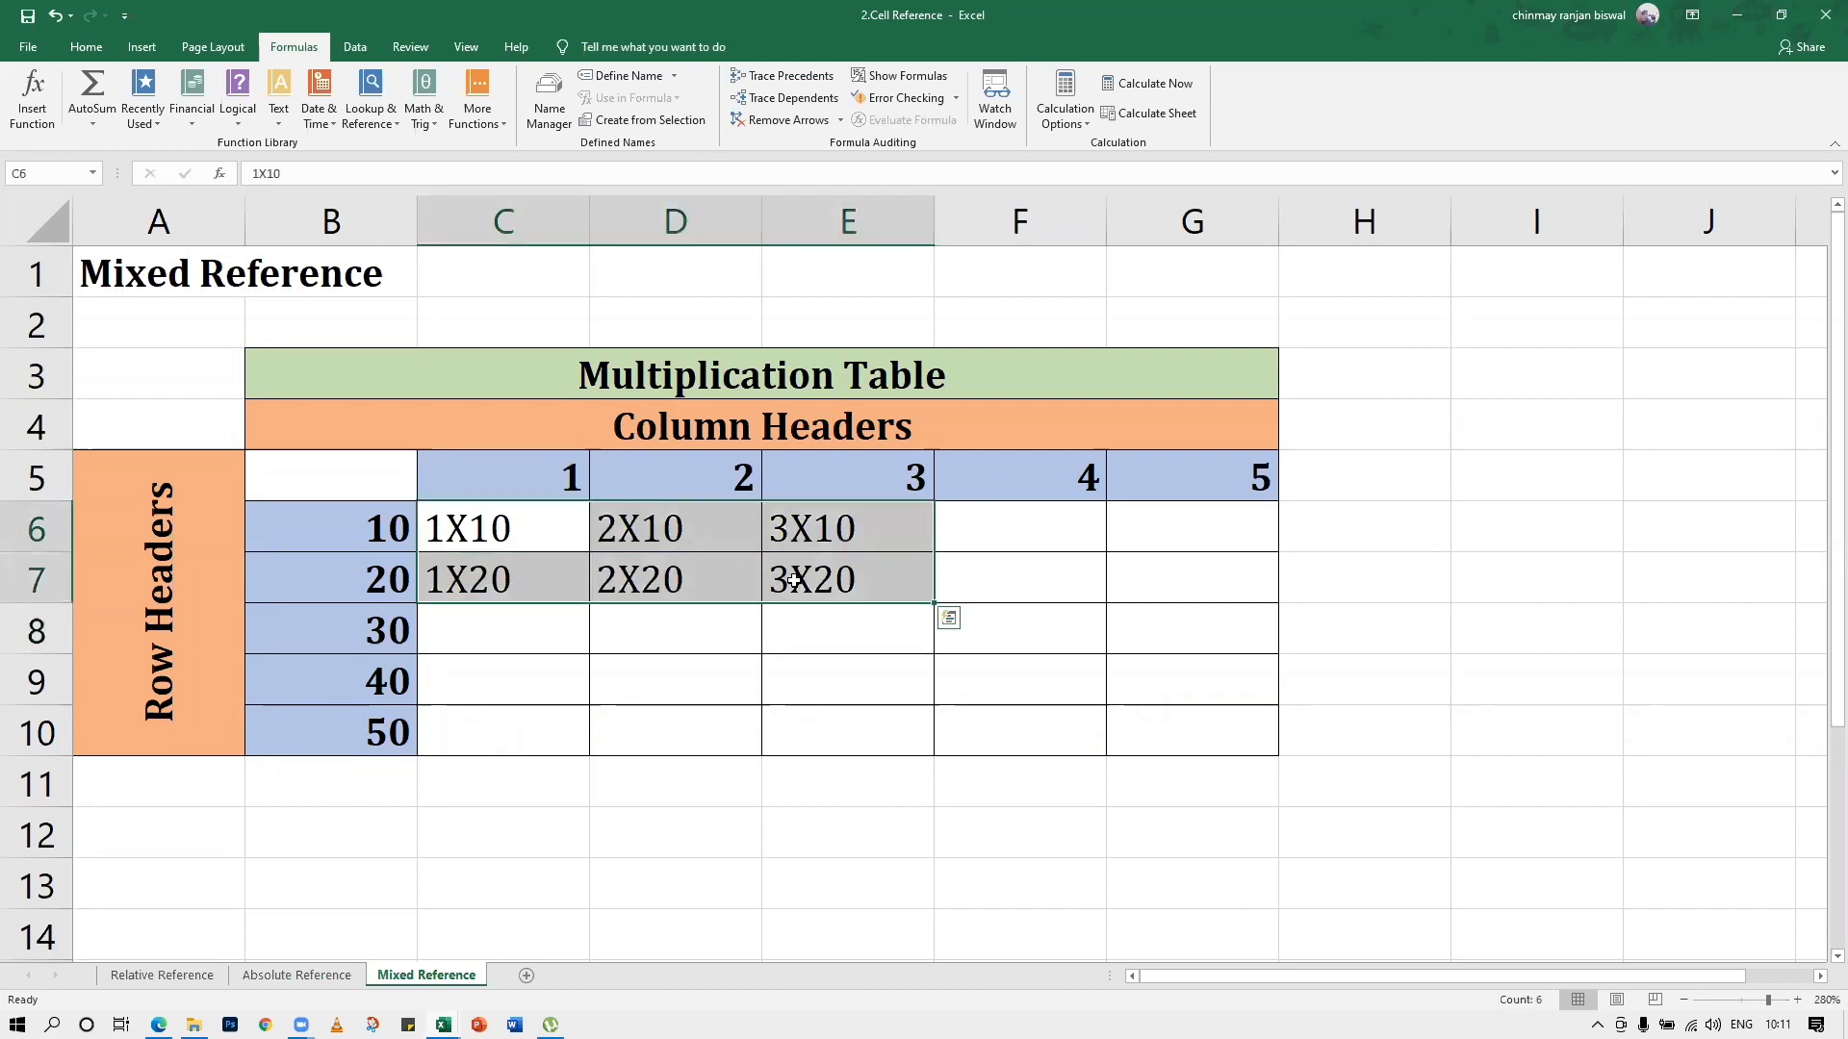
pyautogui.press('Delete')
pyautogui.click(746, 690)
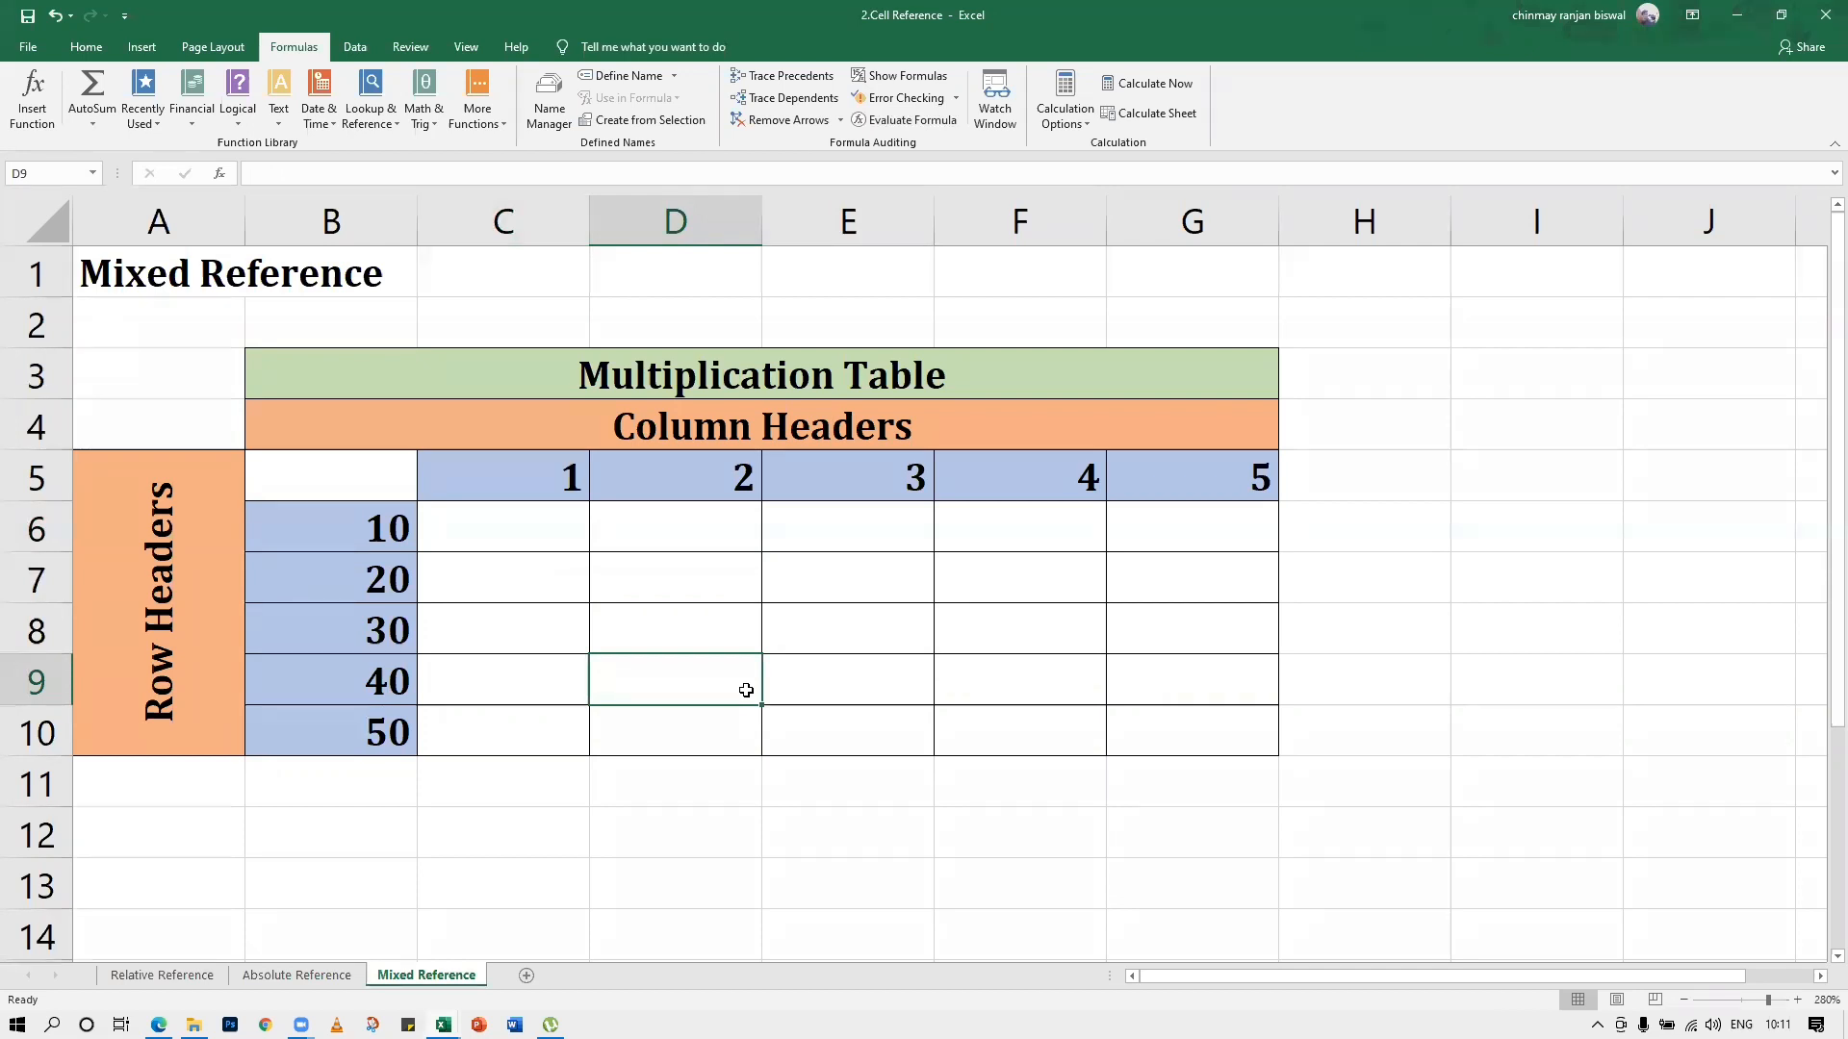
# Enter the relative-reference formula =C5*B6 in cell C6 and fill it across the whole table range C6:G10
pyautogui.click(488, 524)
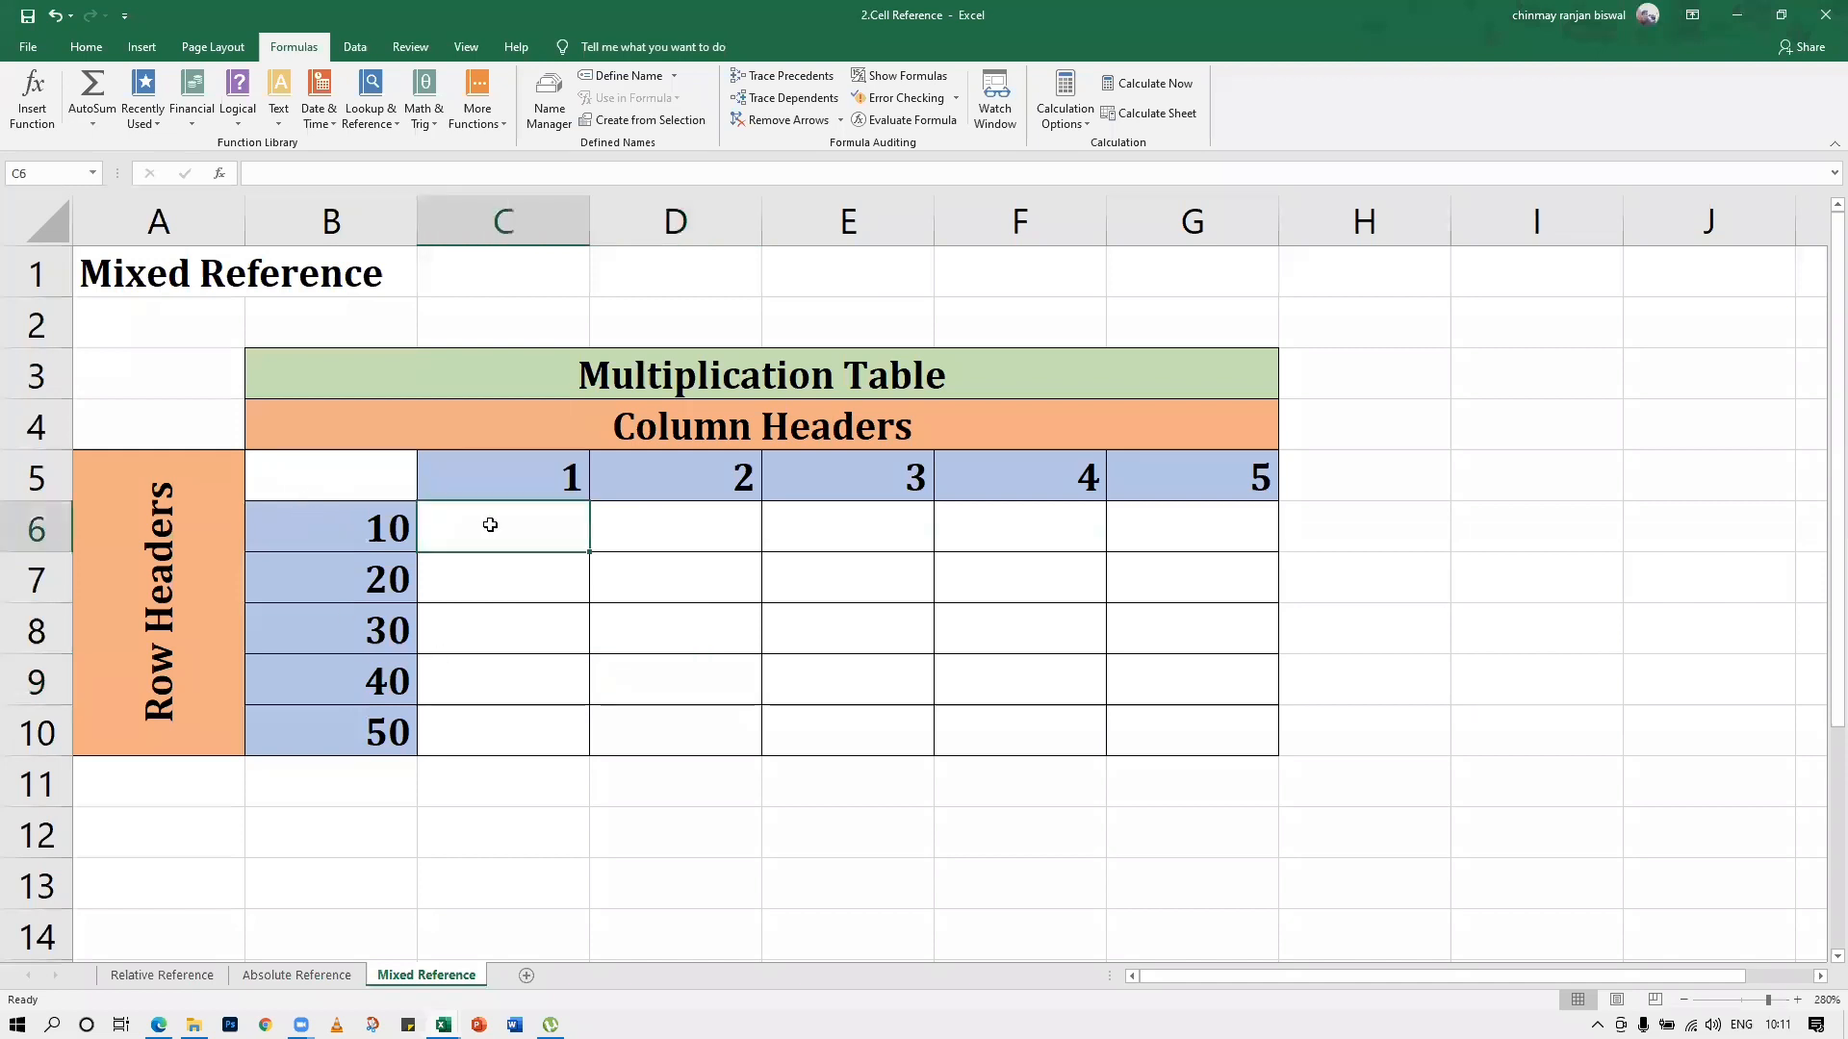
pyautogui.write('=')
pyautogui.click(499, 480)
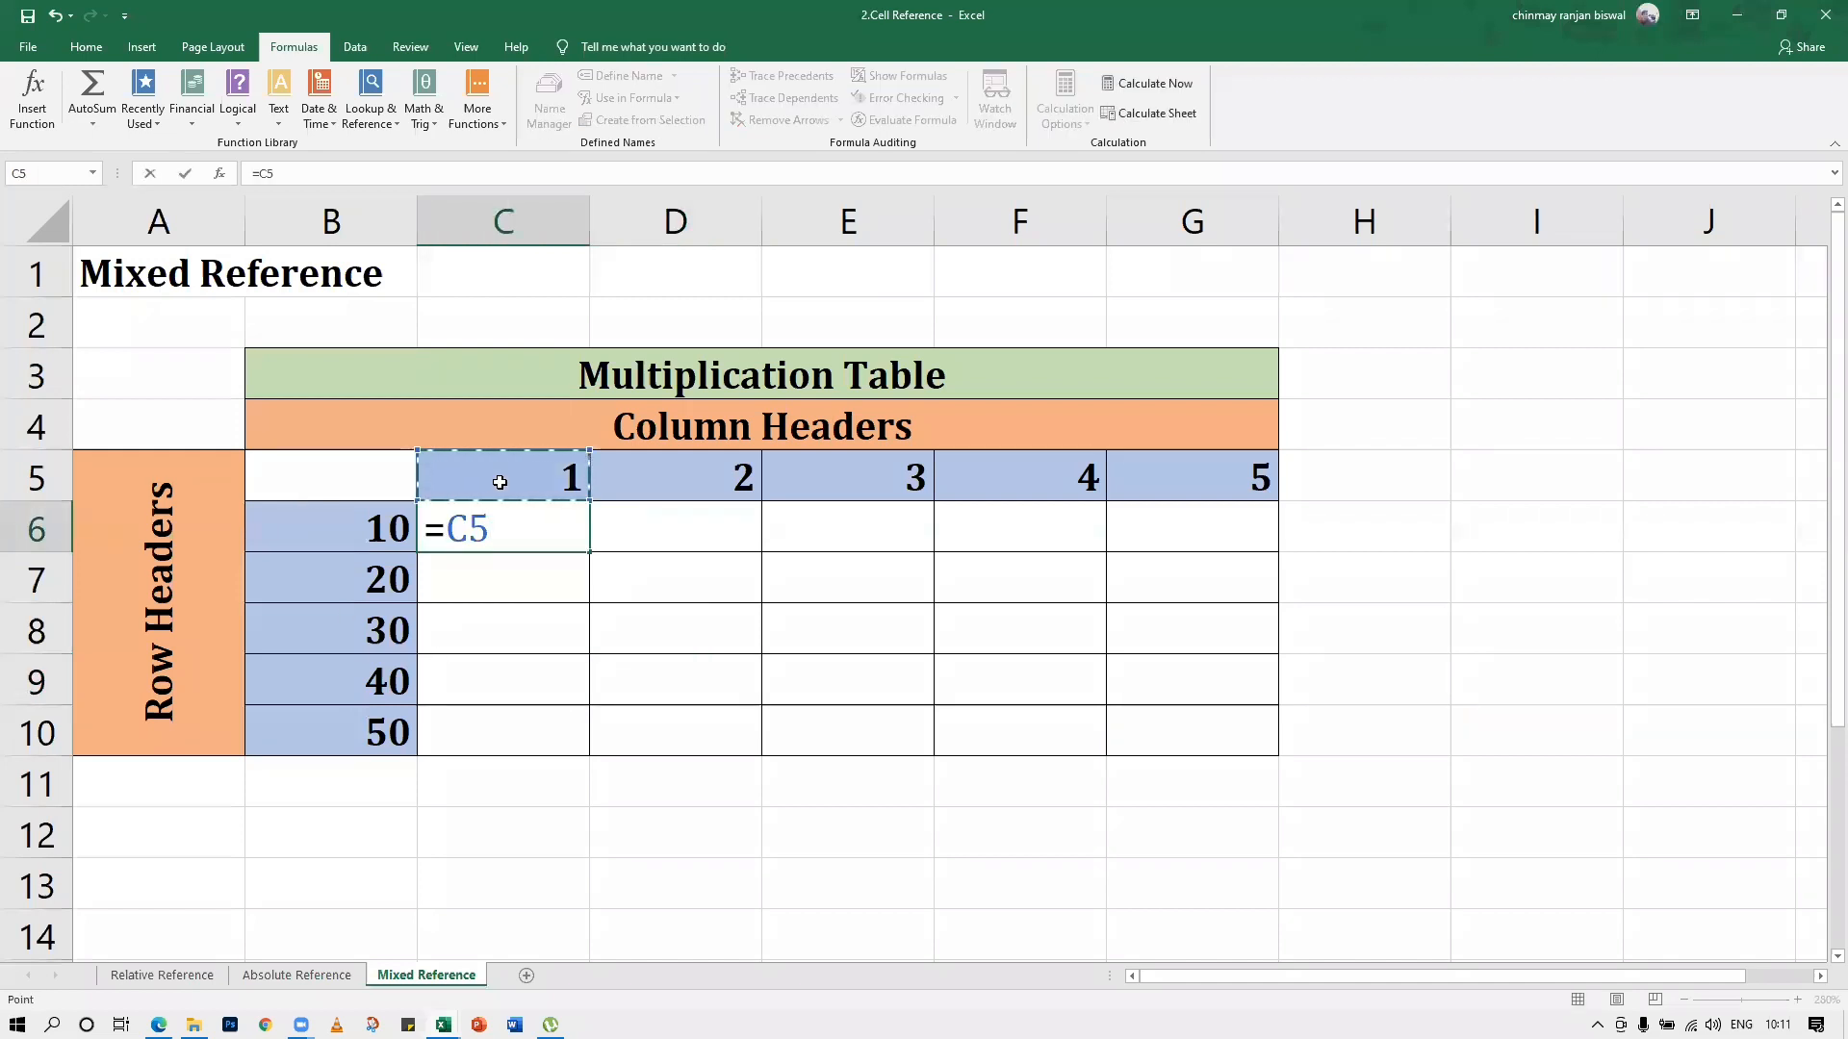
pyautogui.write('(')
pyautogui.press('BackSpace')
pyautogui.write('*')
pyautogui.click(399, 516)
pyautogui.press('Return')
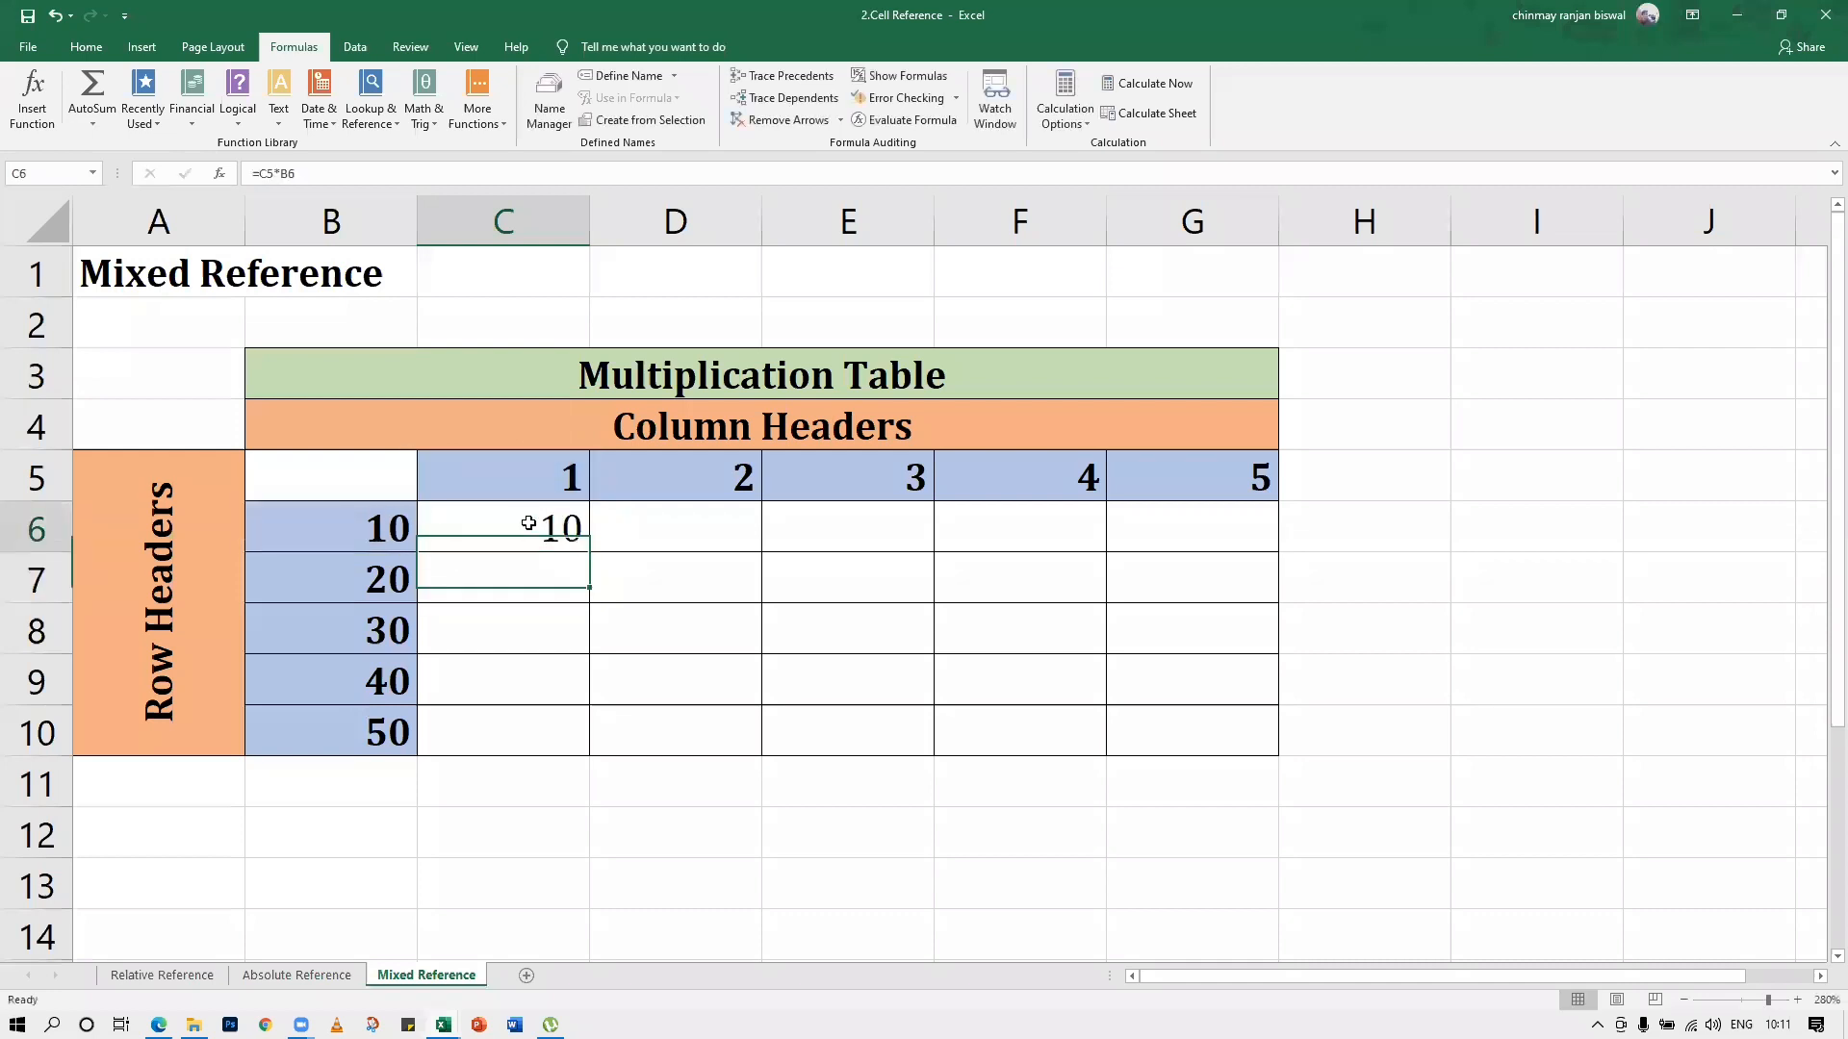
pyautogui.click(541, 528)
pyautogui.moveTo(590, 551); pyautogui.dragTo(1206, 774)
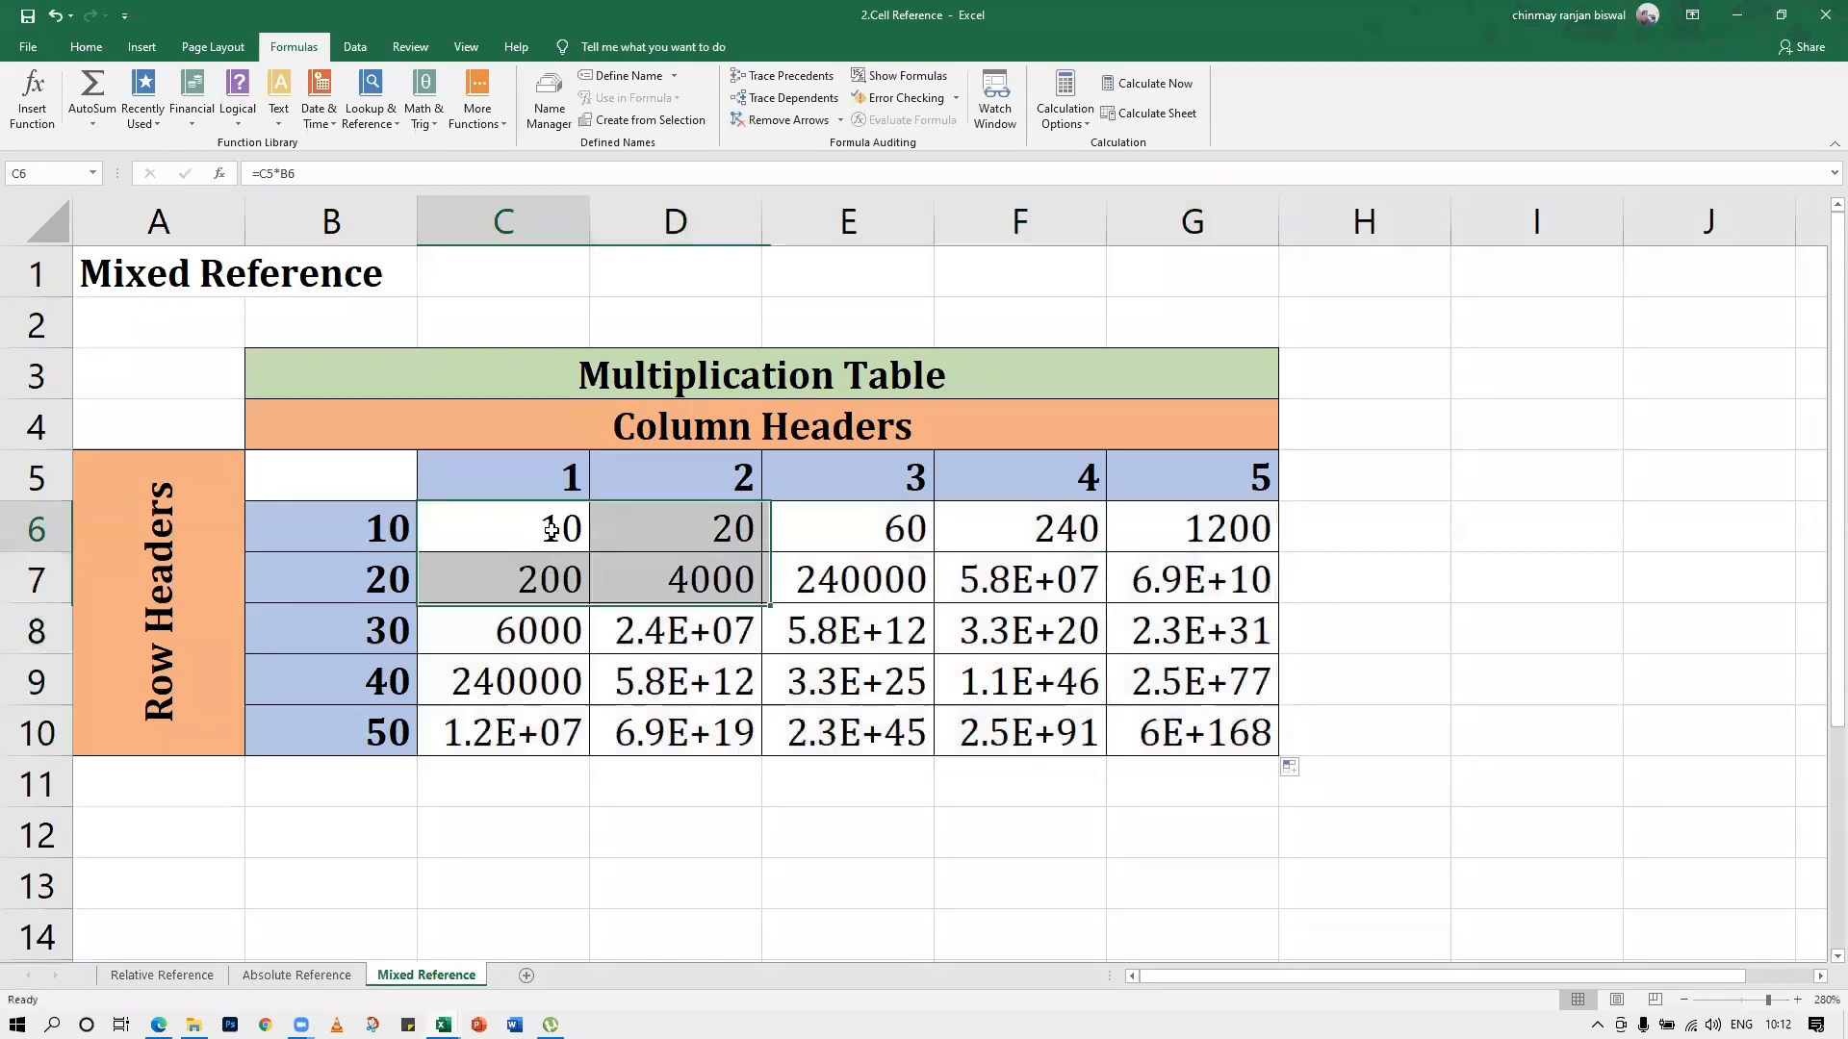
# Clear all the relative-reference results from C6:G10 and return to cell C6
pyautogui.moveTo(554, 528); pyautogui.dragTo(1251, 737)
pyautogui.press('Delete')
pyautogui.click(848, 681)
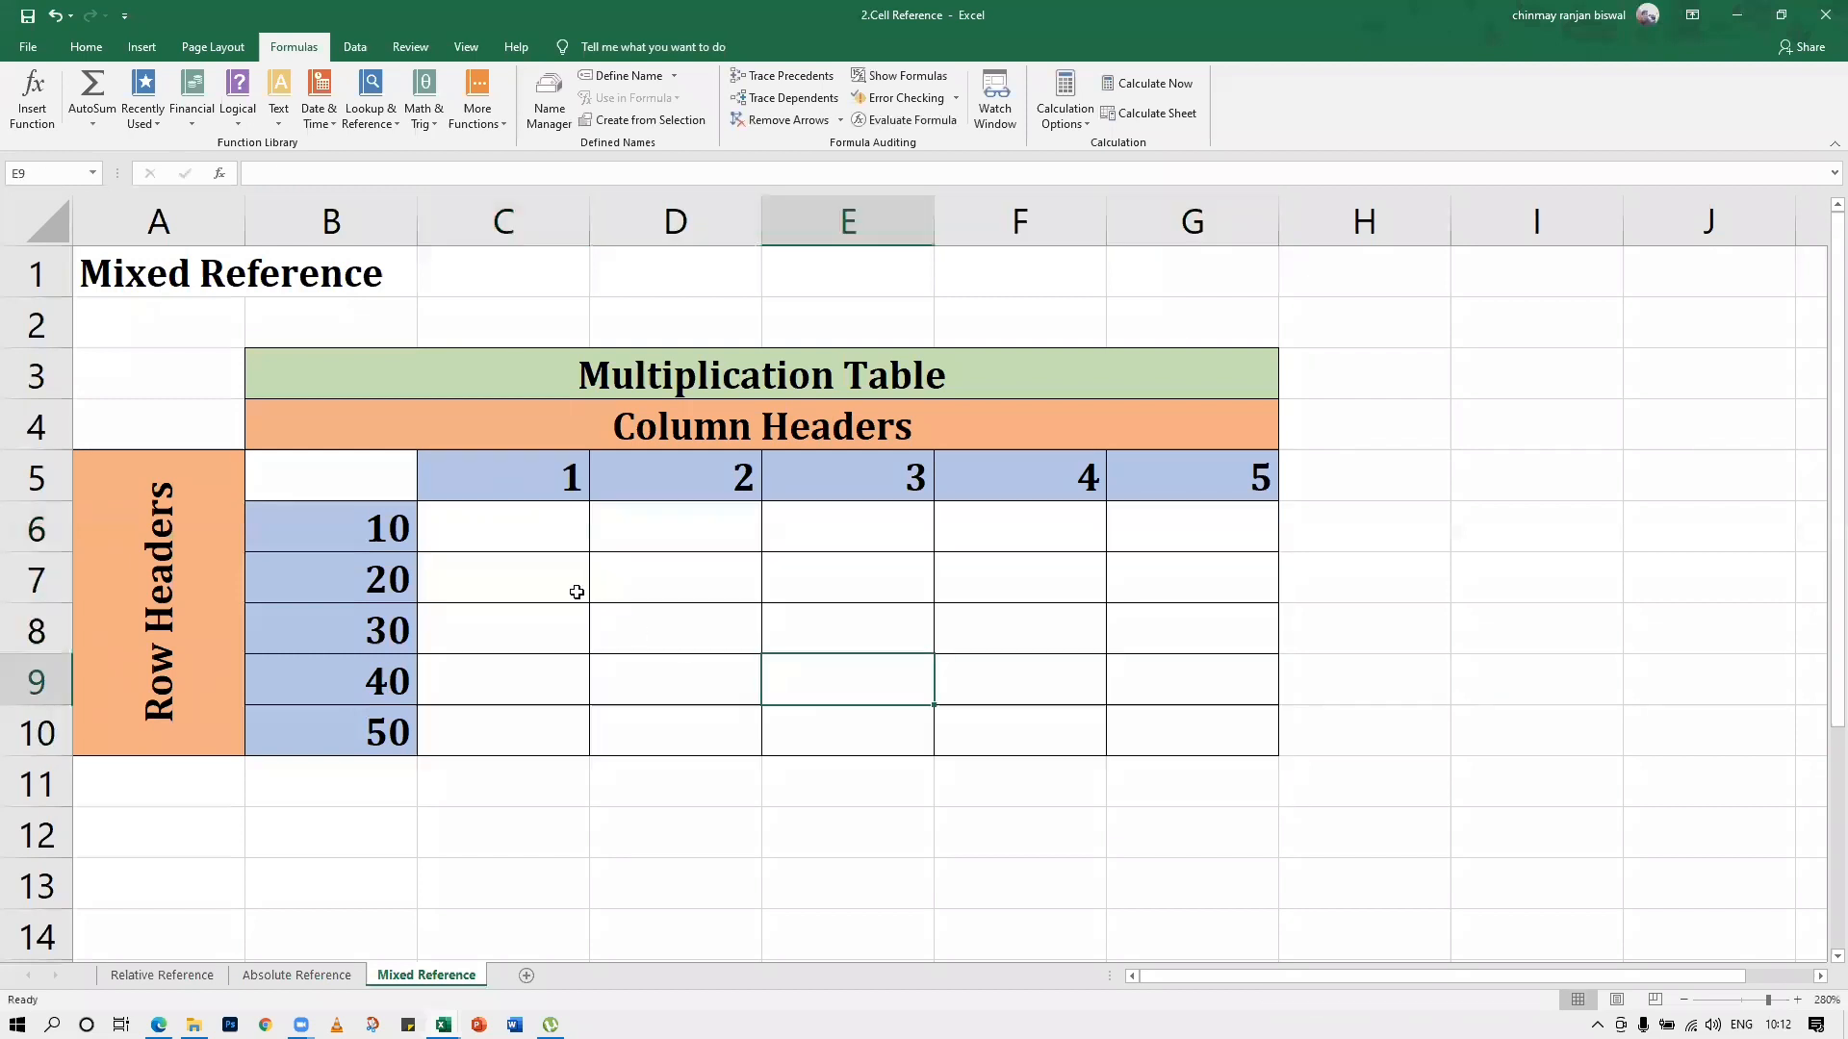
pyautogui.click(520, 559)
pyautogui.click(506, 533)
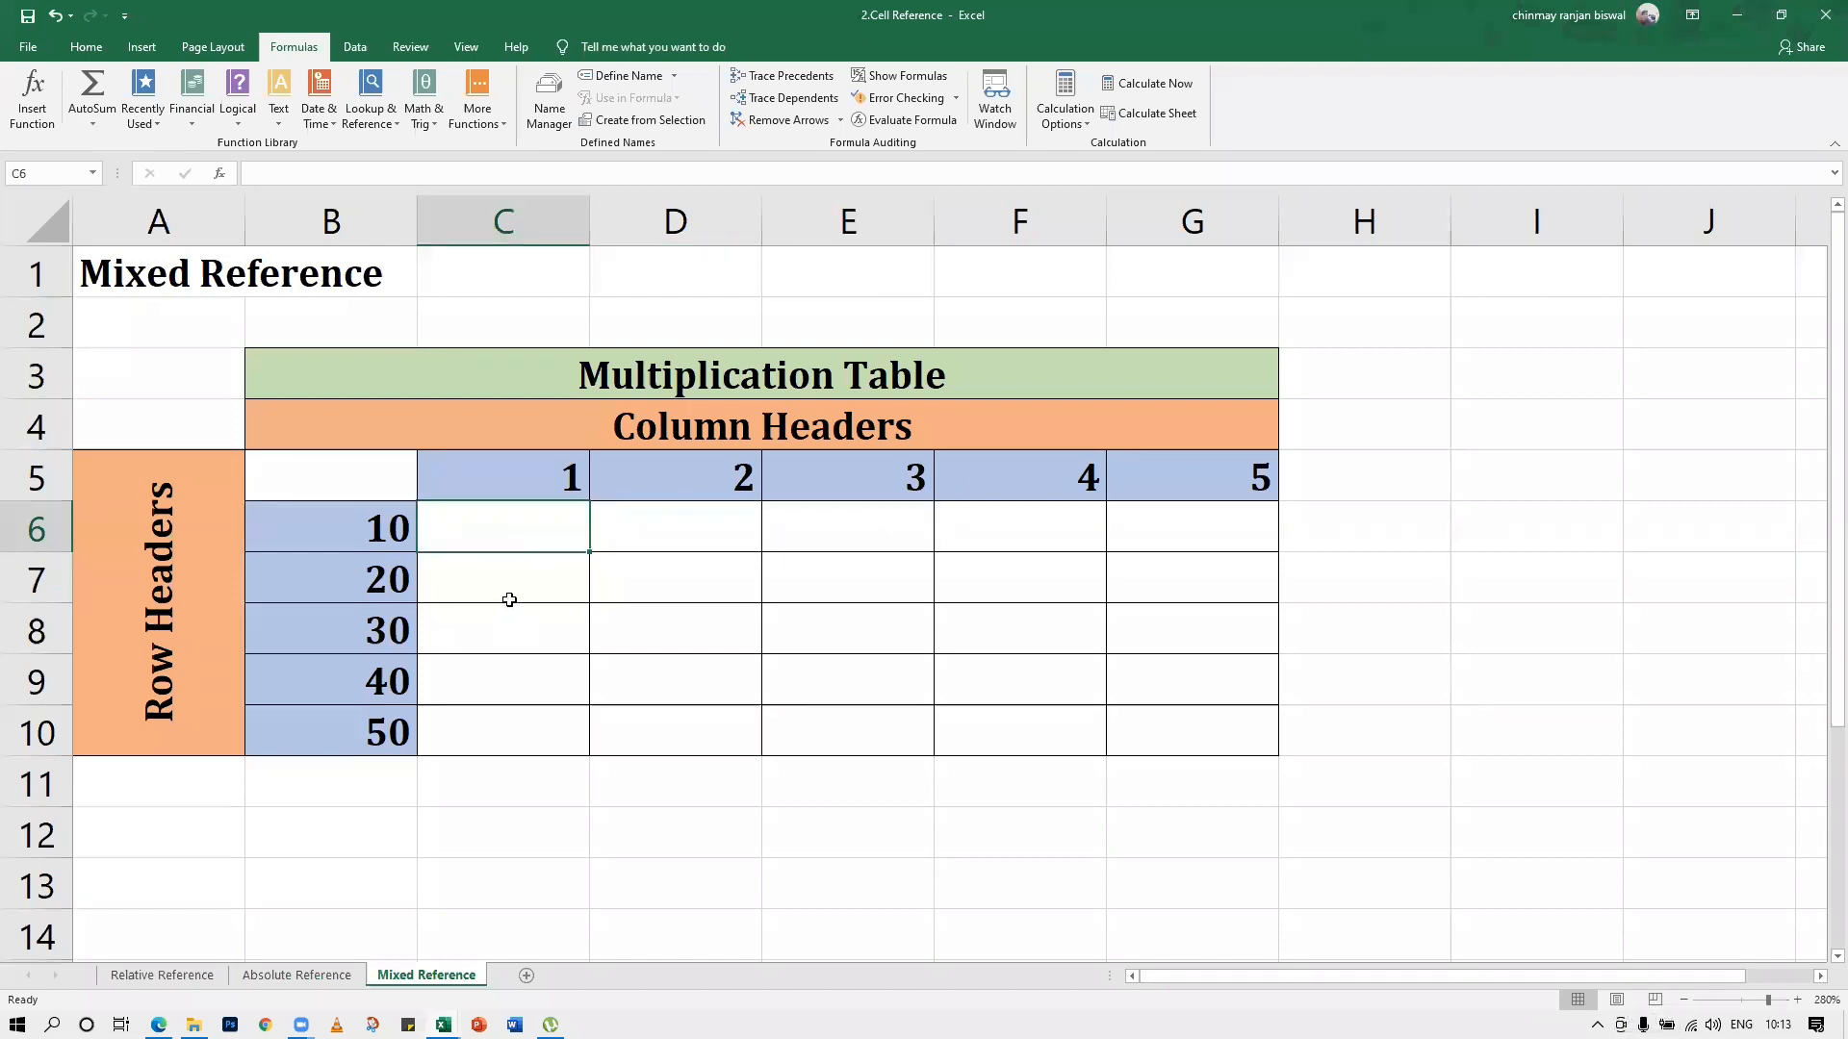
# Enter the formula =$C5*$B6 in cell C6 and fill it across the whole table range C6:G10
pyautogui.write('=')
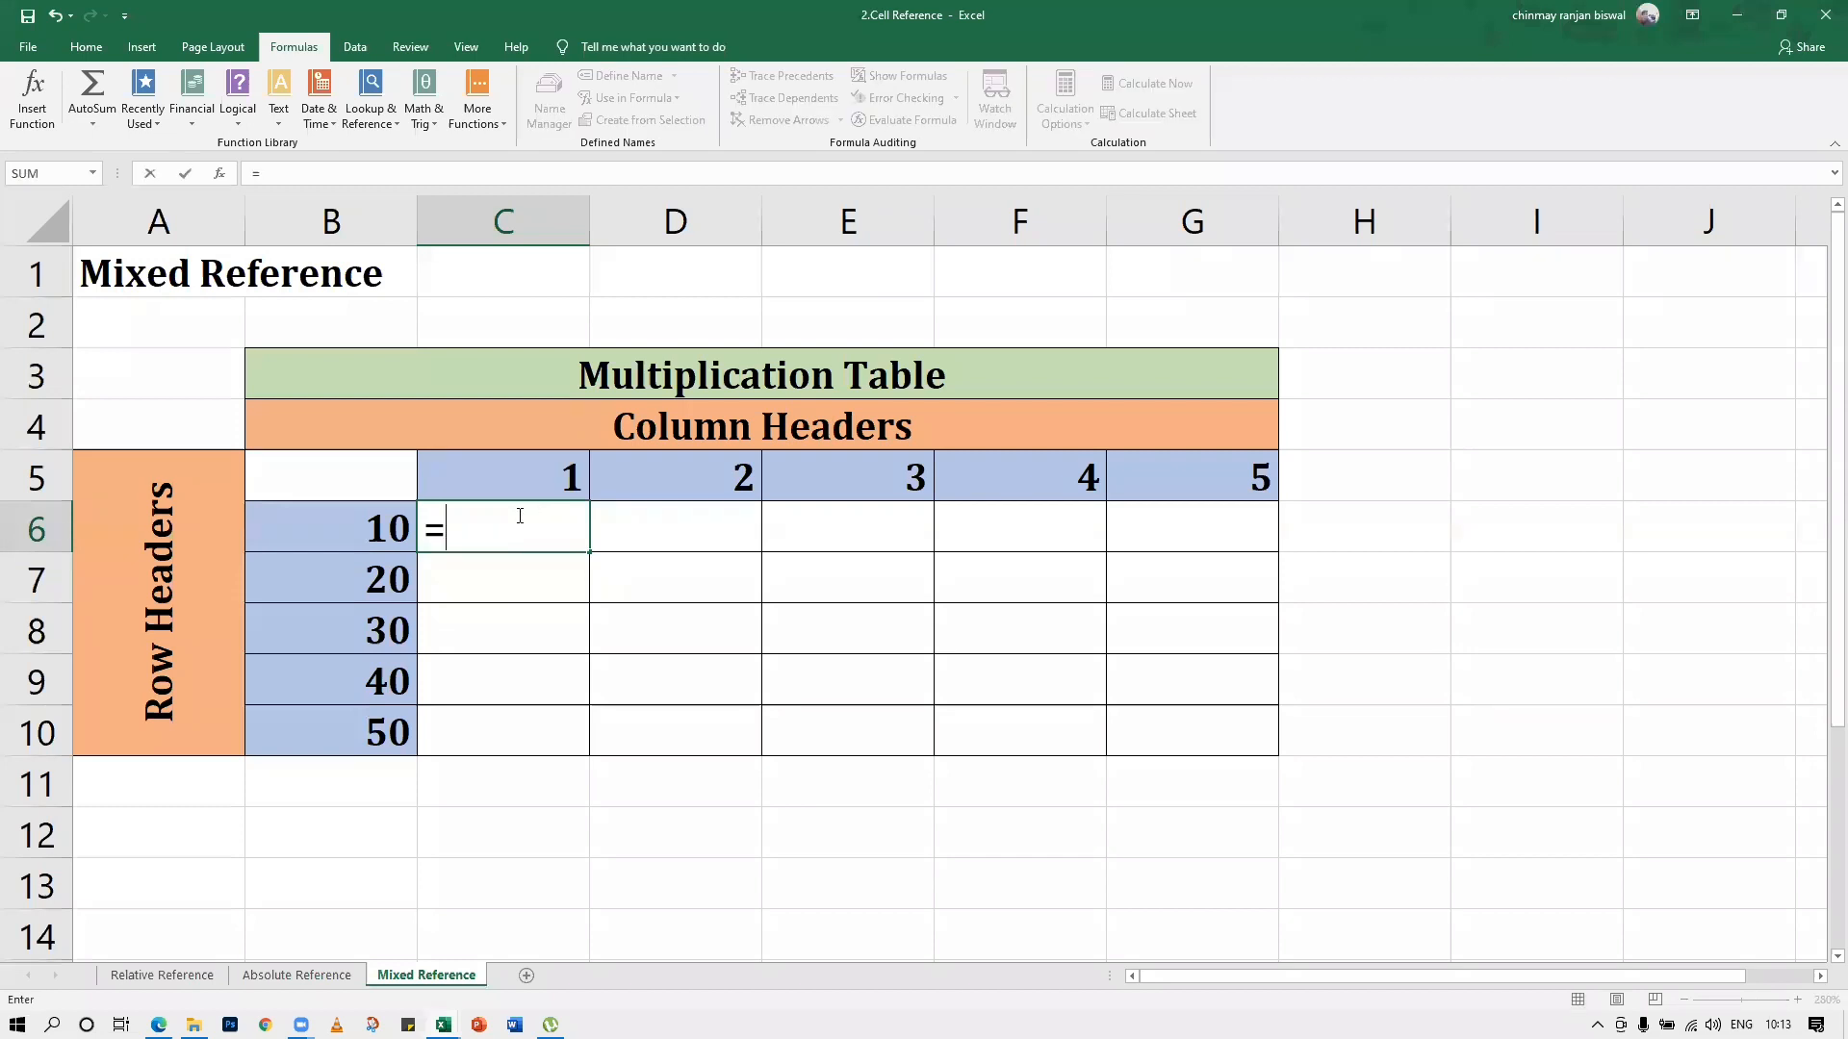
pyautogui.write('$')
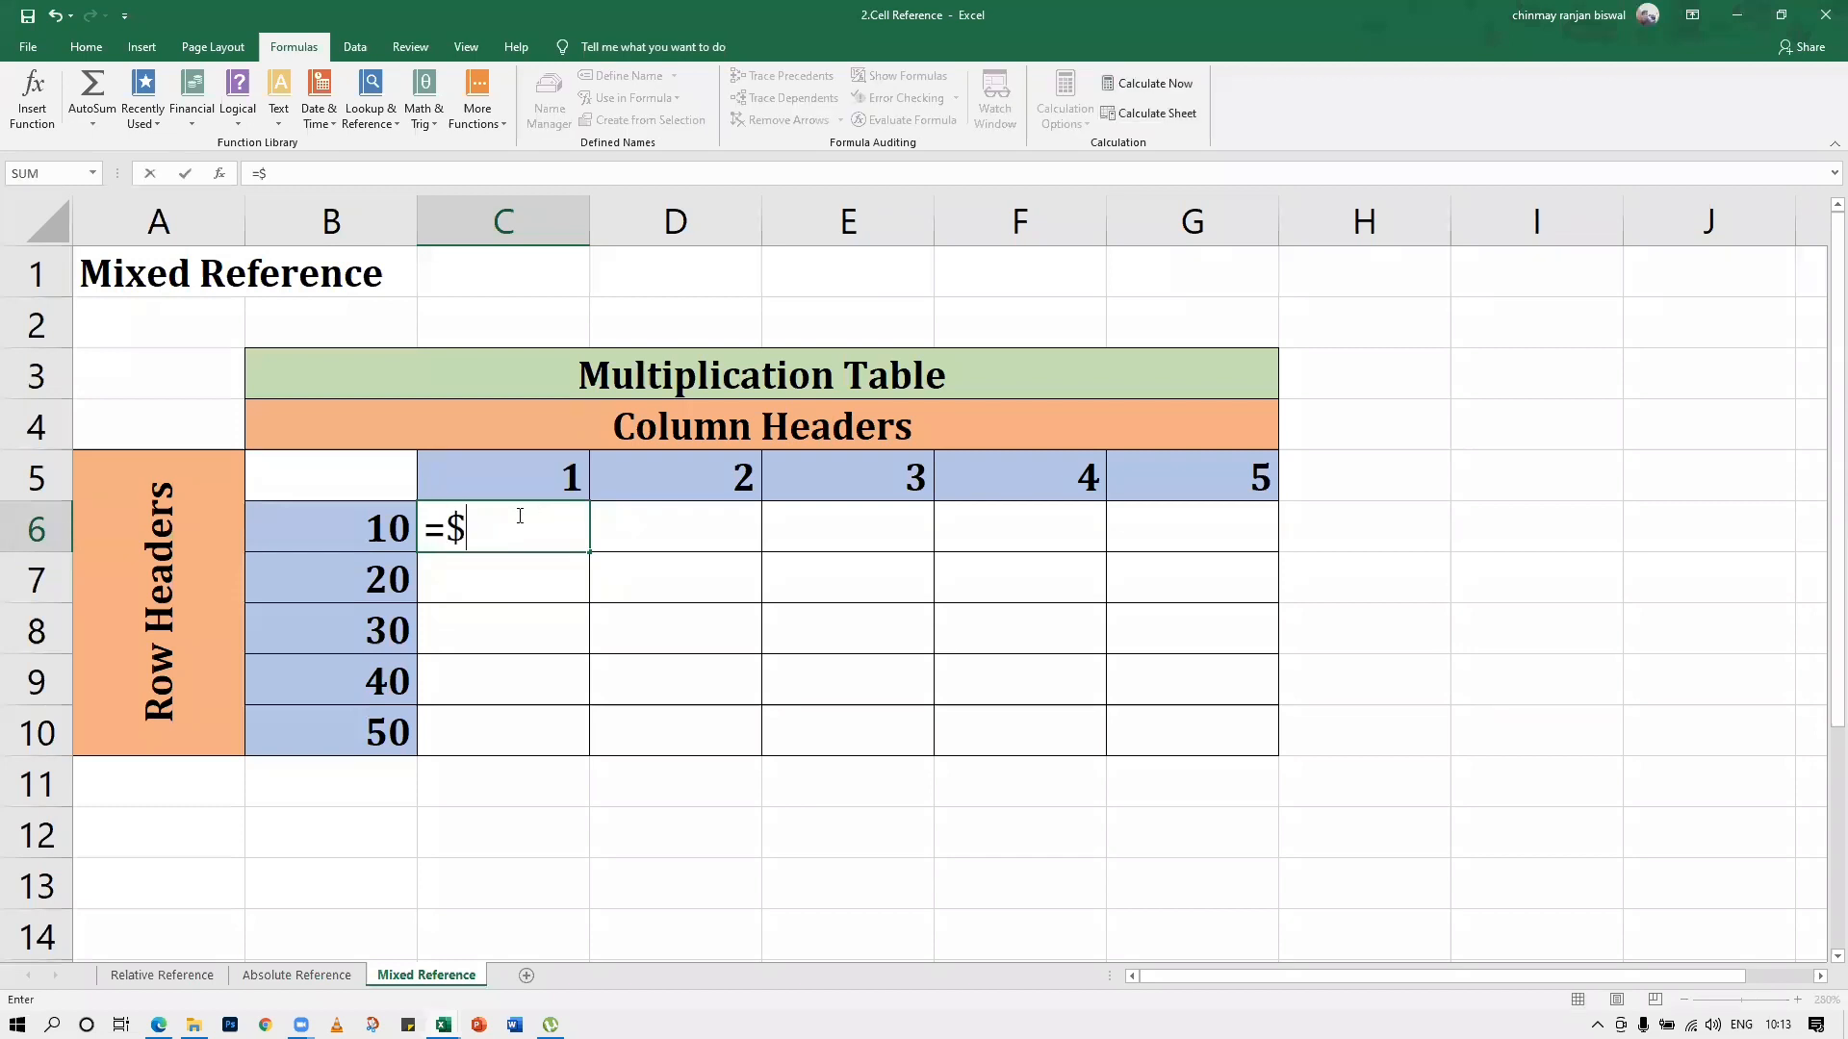
pyautogui.write('C5')
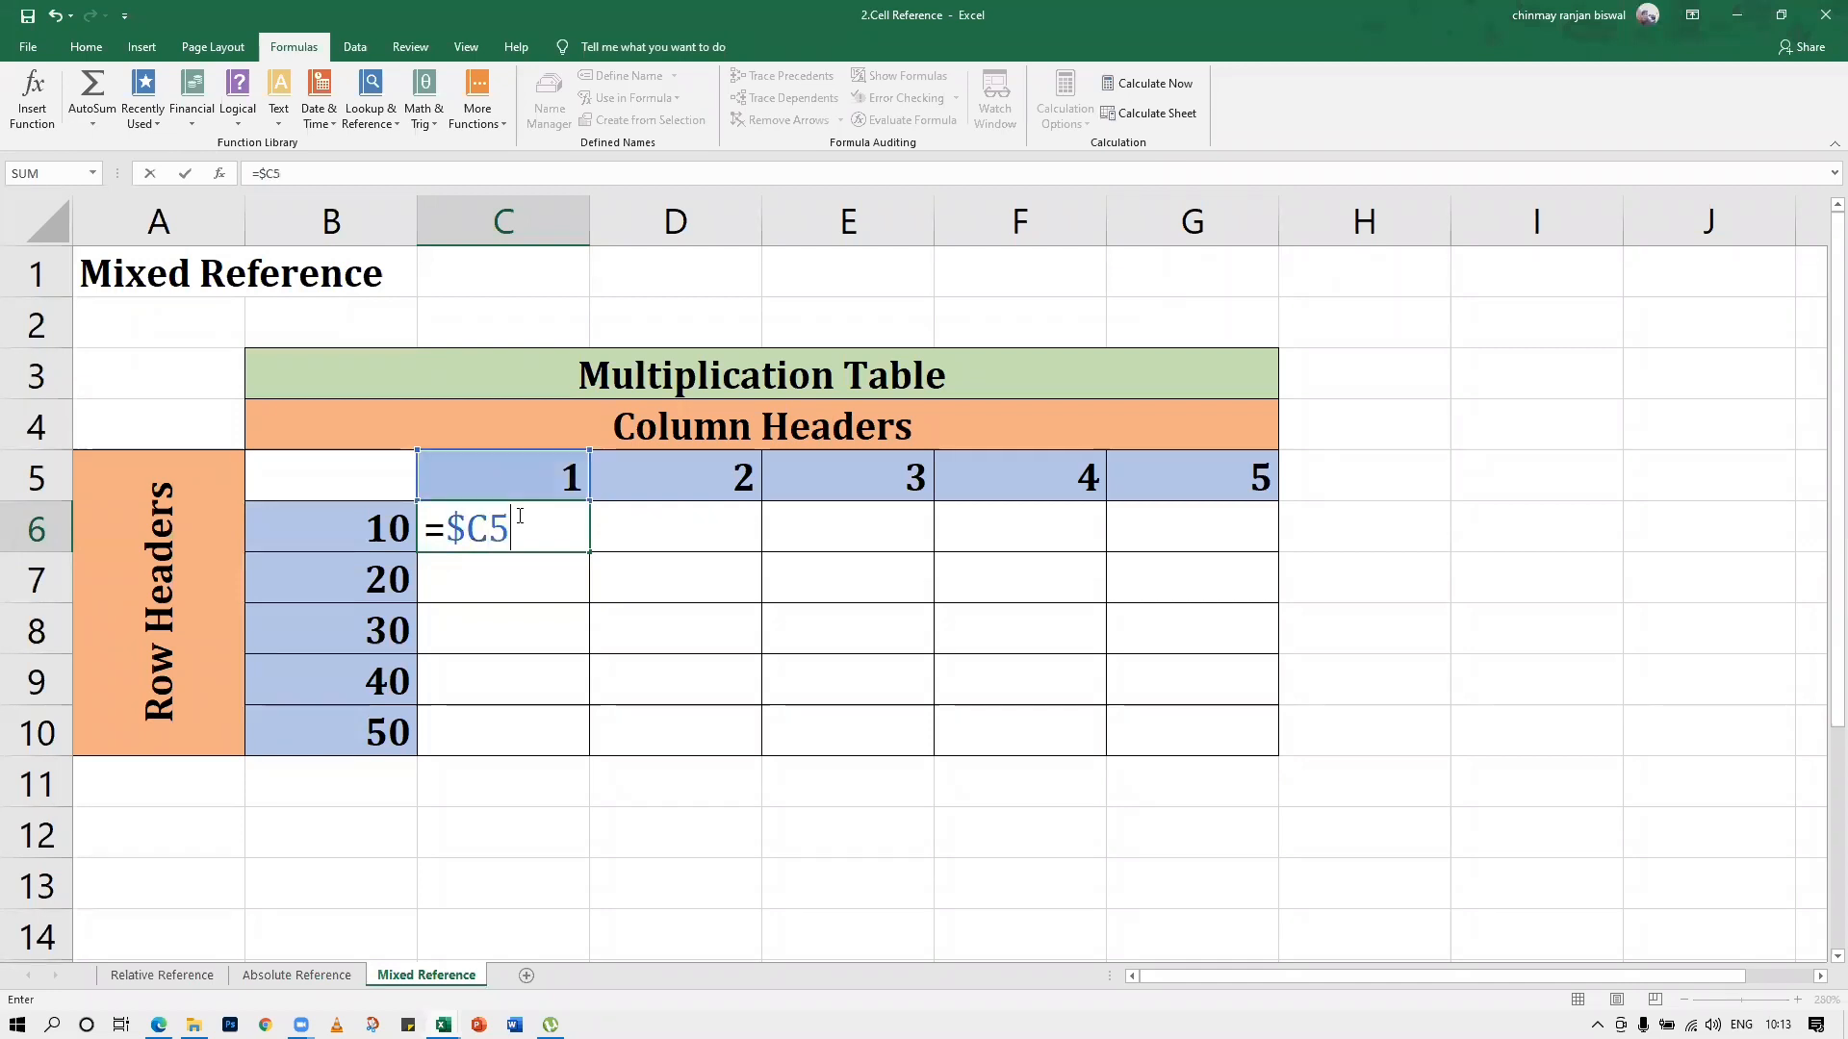
pyautogui.write('*$b6')
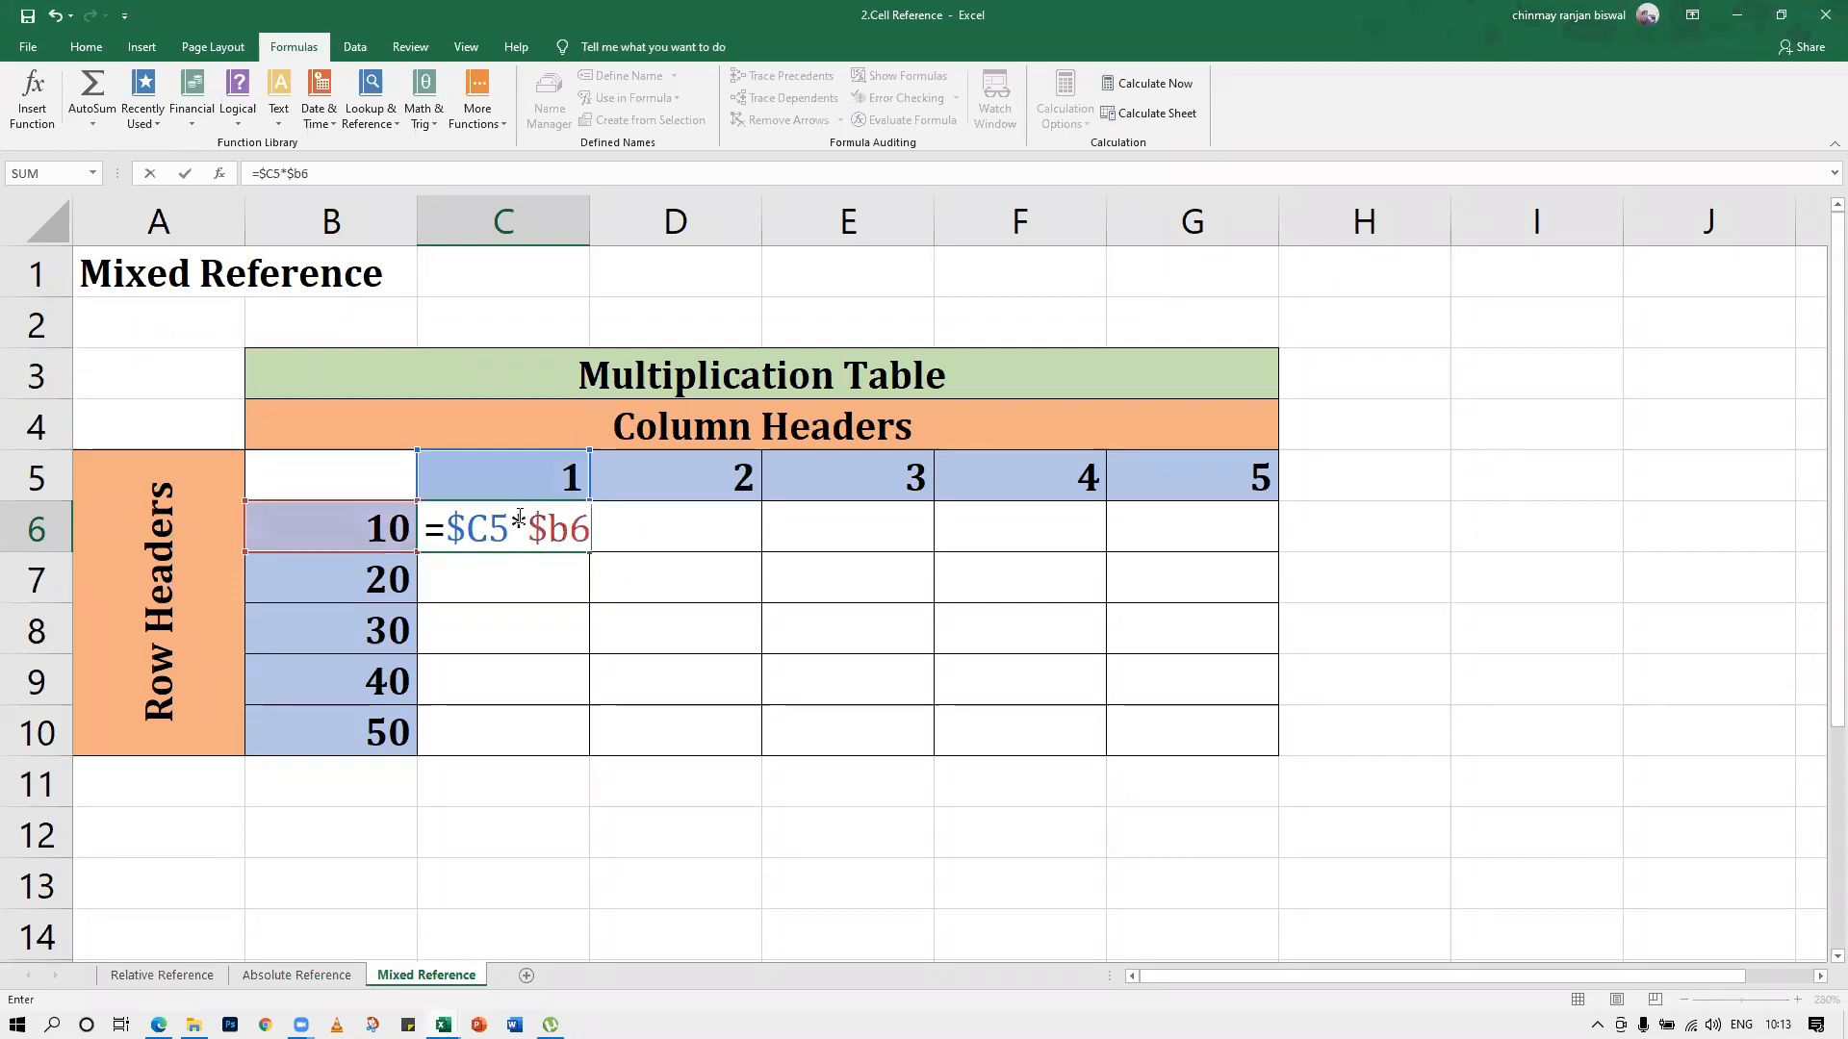
pyautogui.press('Return')
pyautogui.click(519, 520)
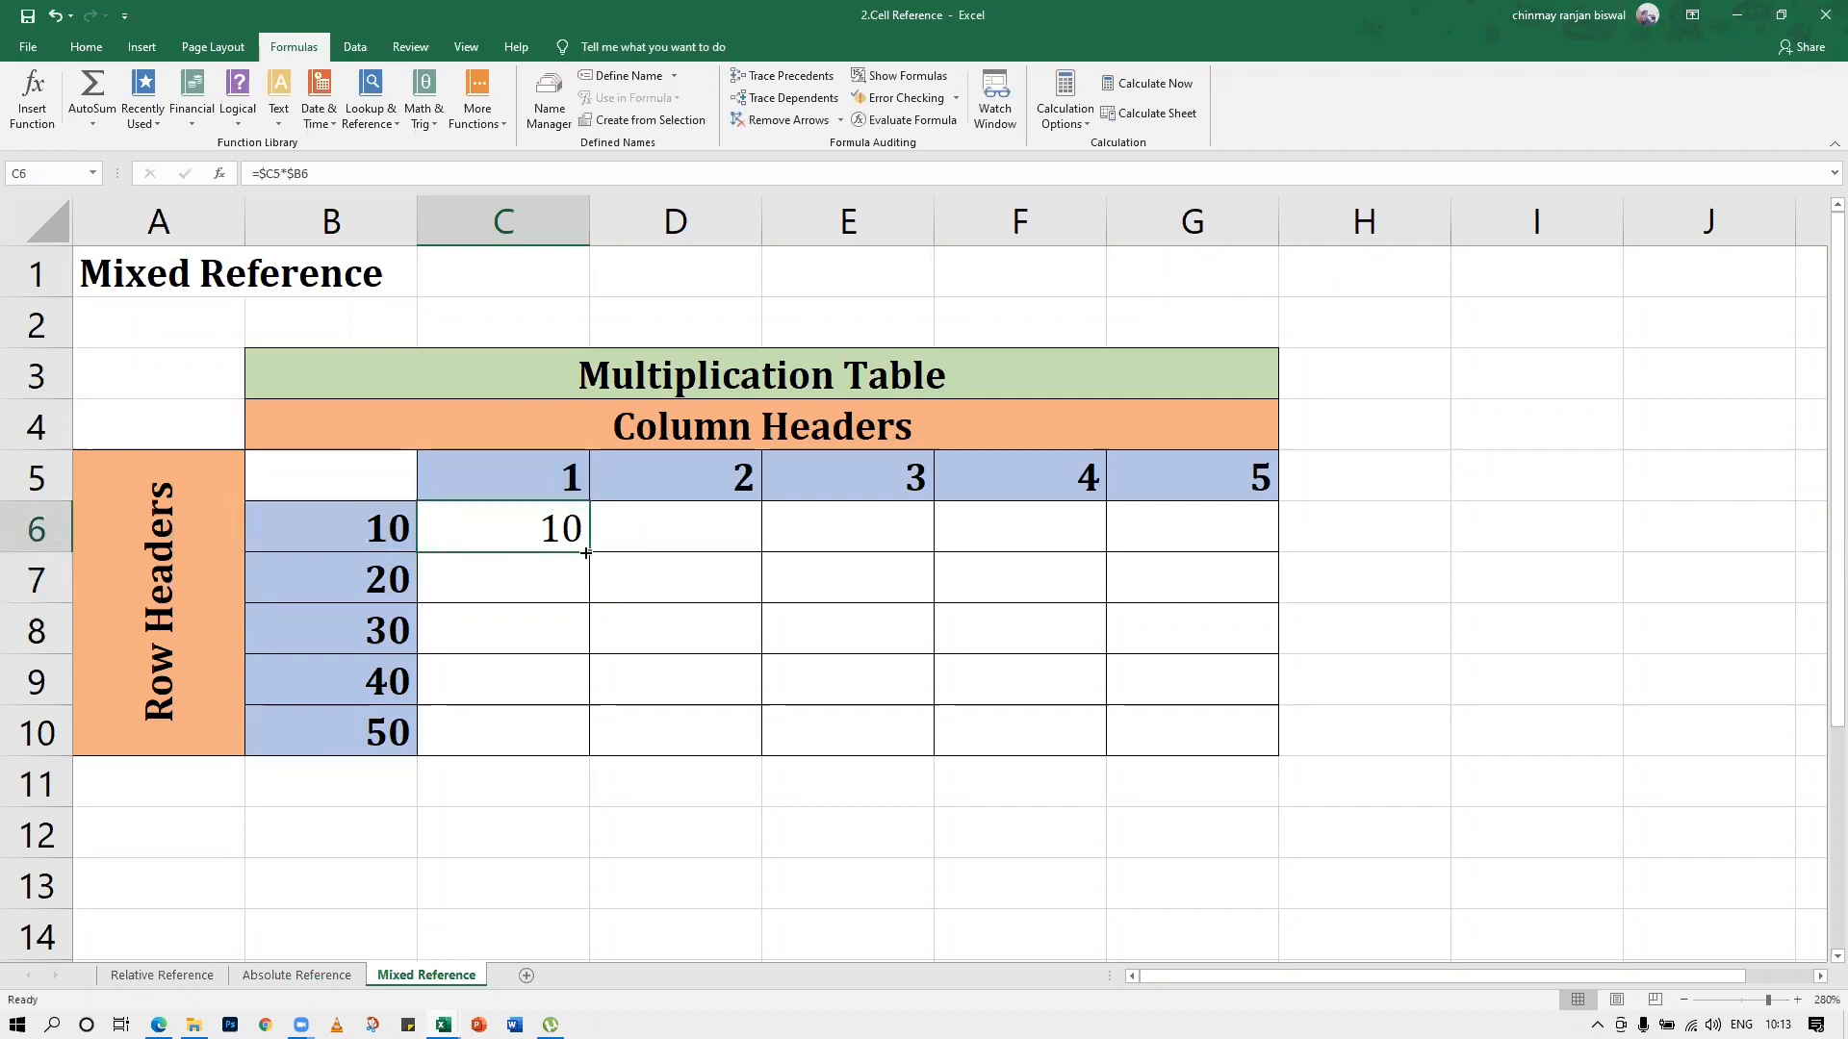
pyautogui.moveTo(589, 551); pyautogui.dragTo(1288, 763)
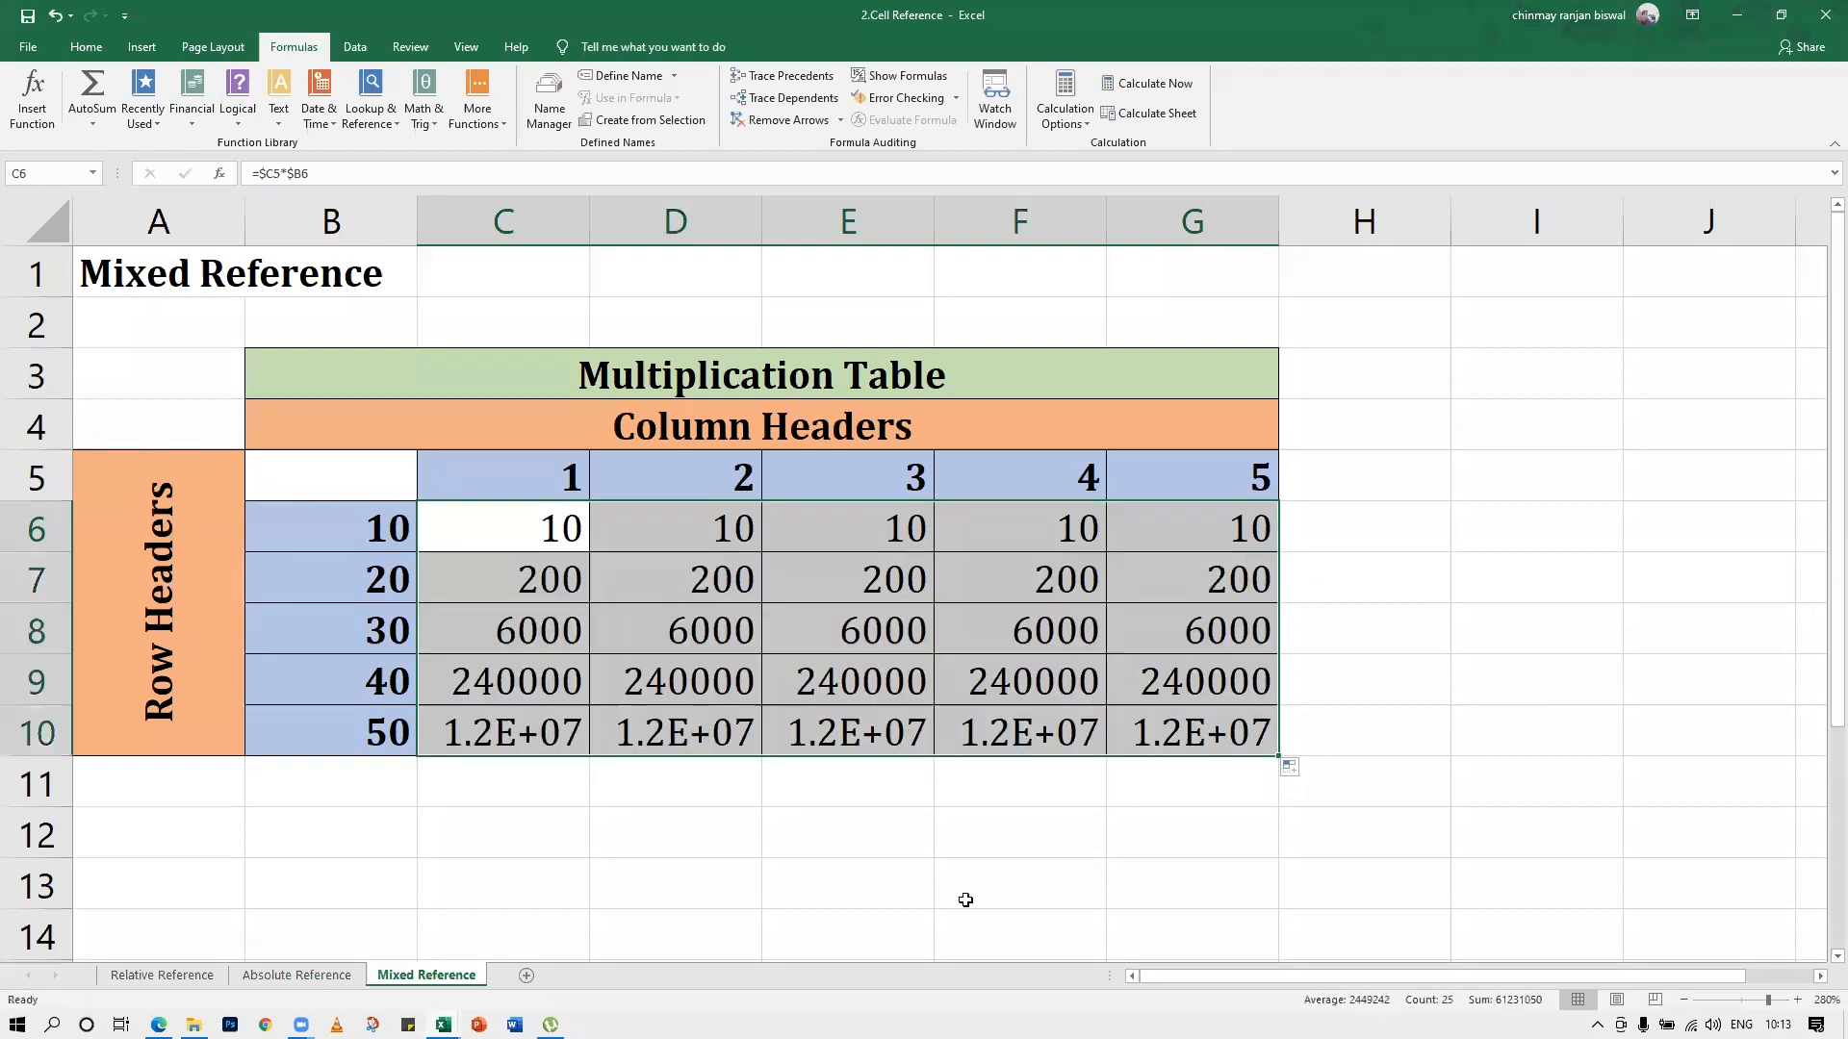
# Clear the column-locked formula results from C6:G10 and return to cell C6
pyautogui.moveTo(511, 529); pyautogui.dragTo(1196, 737)
pyautogui.press('Delete')
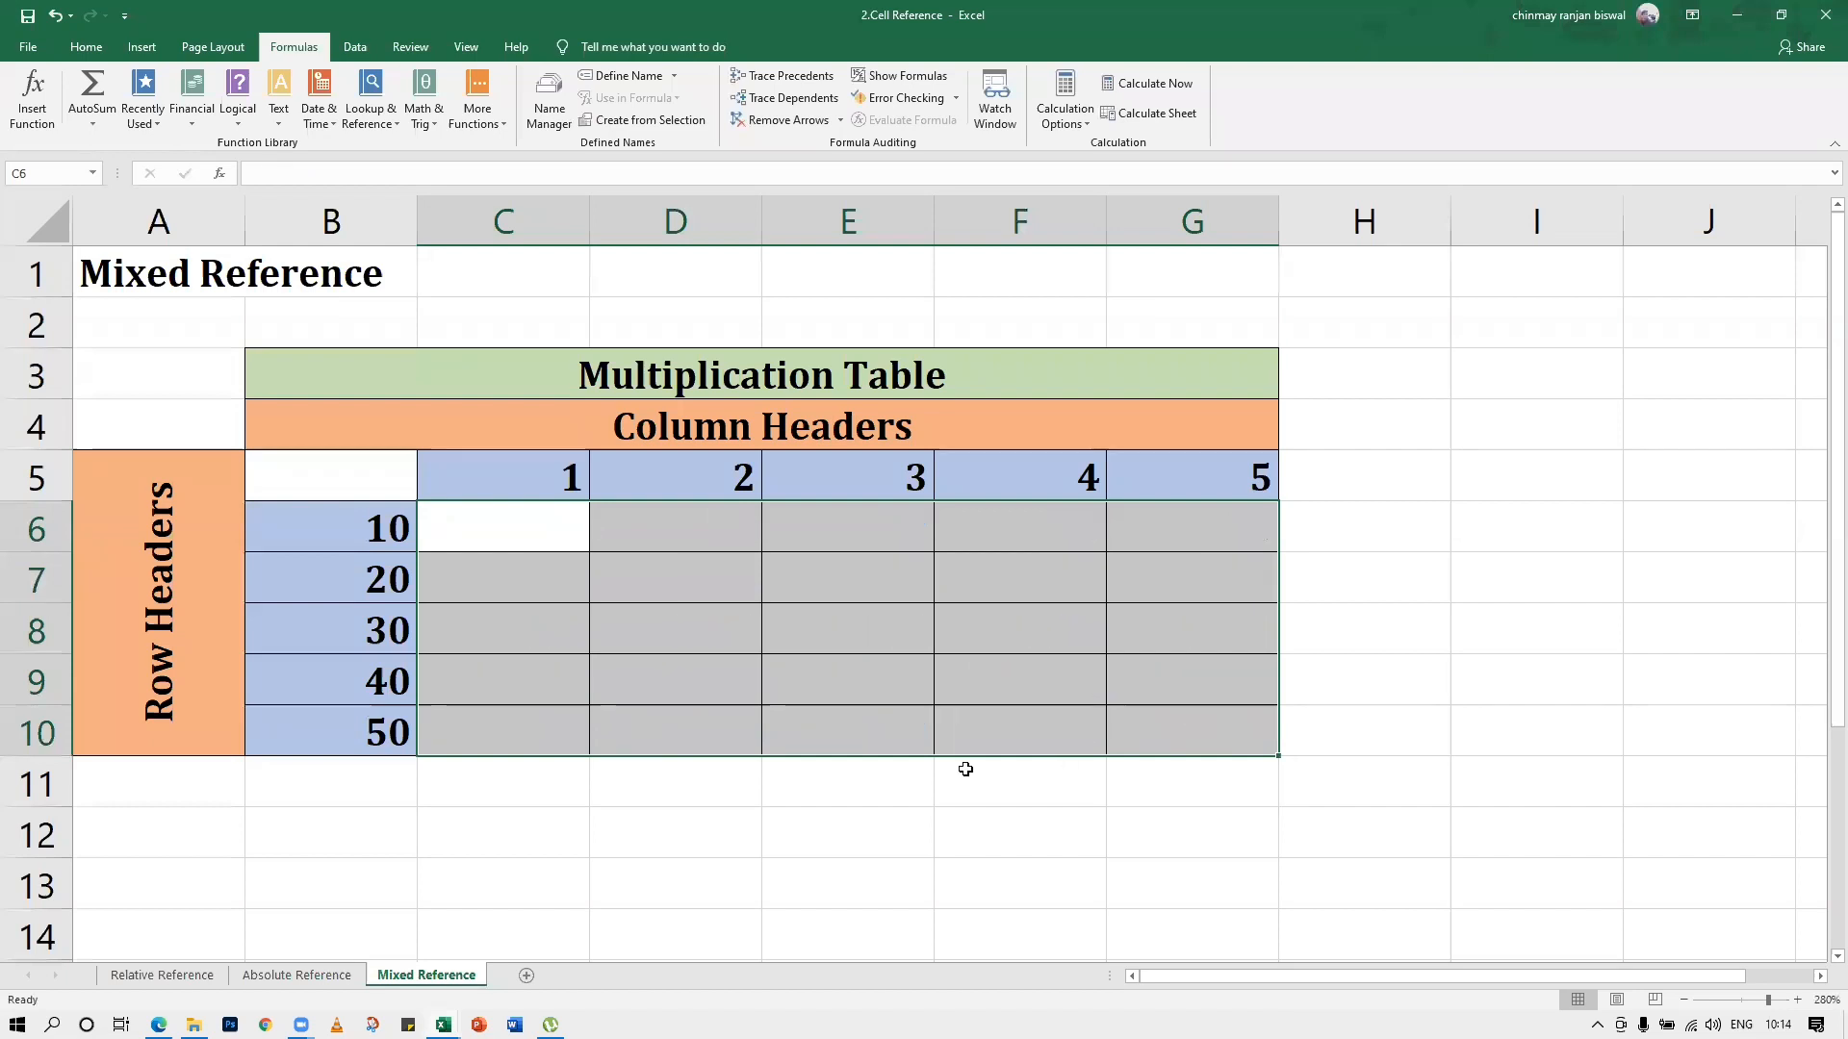
pyautogui.click(907, 579)
pyautogui.doubleClick(515, 511)
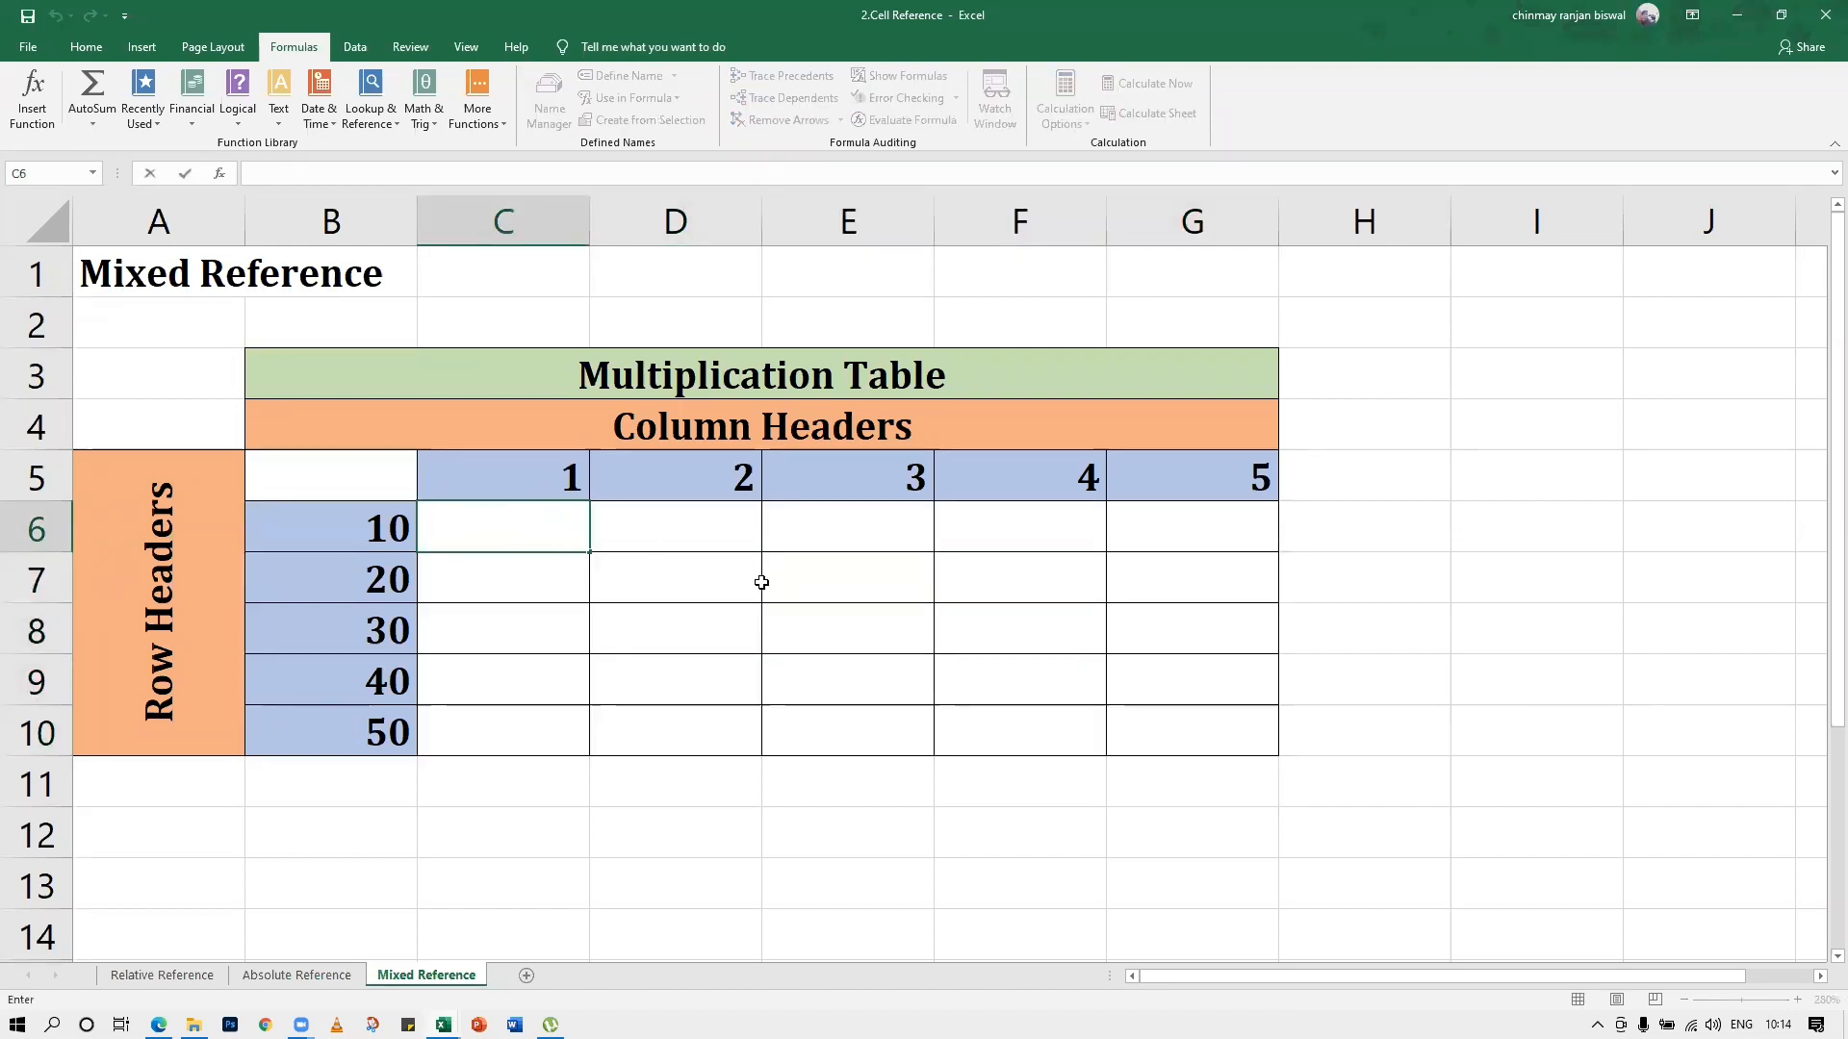
pyautogui.click(759, 619)
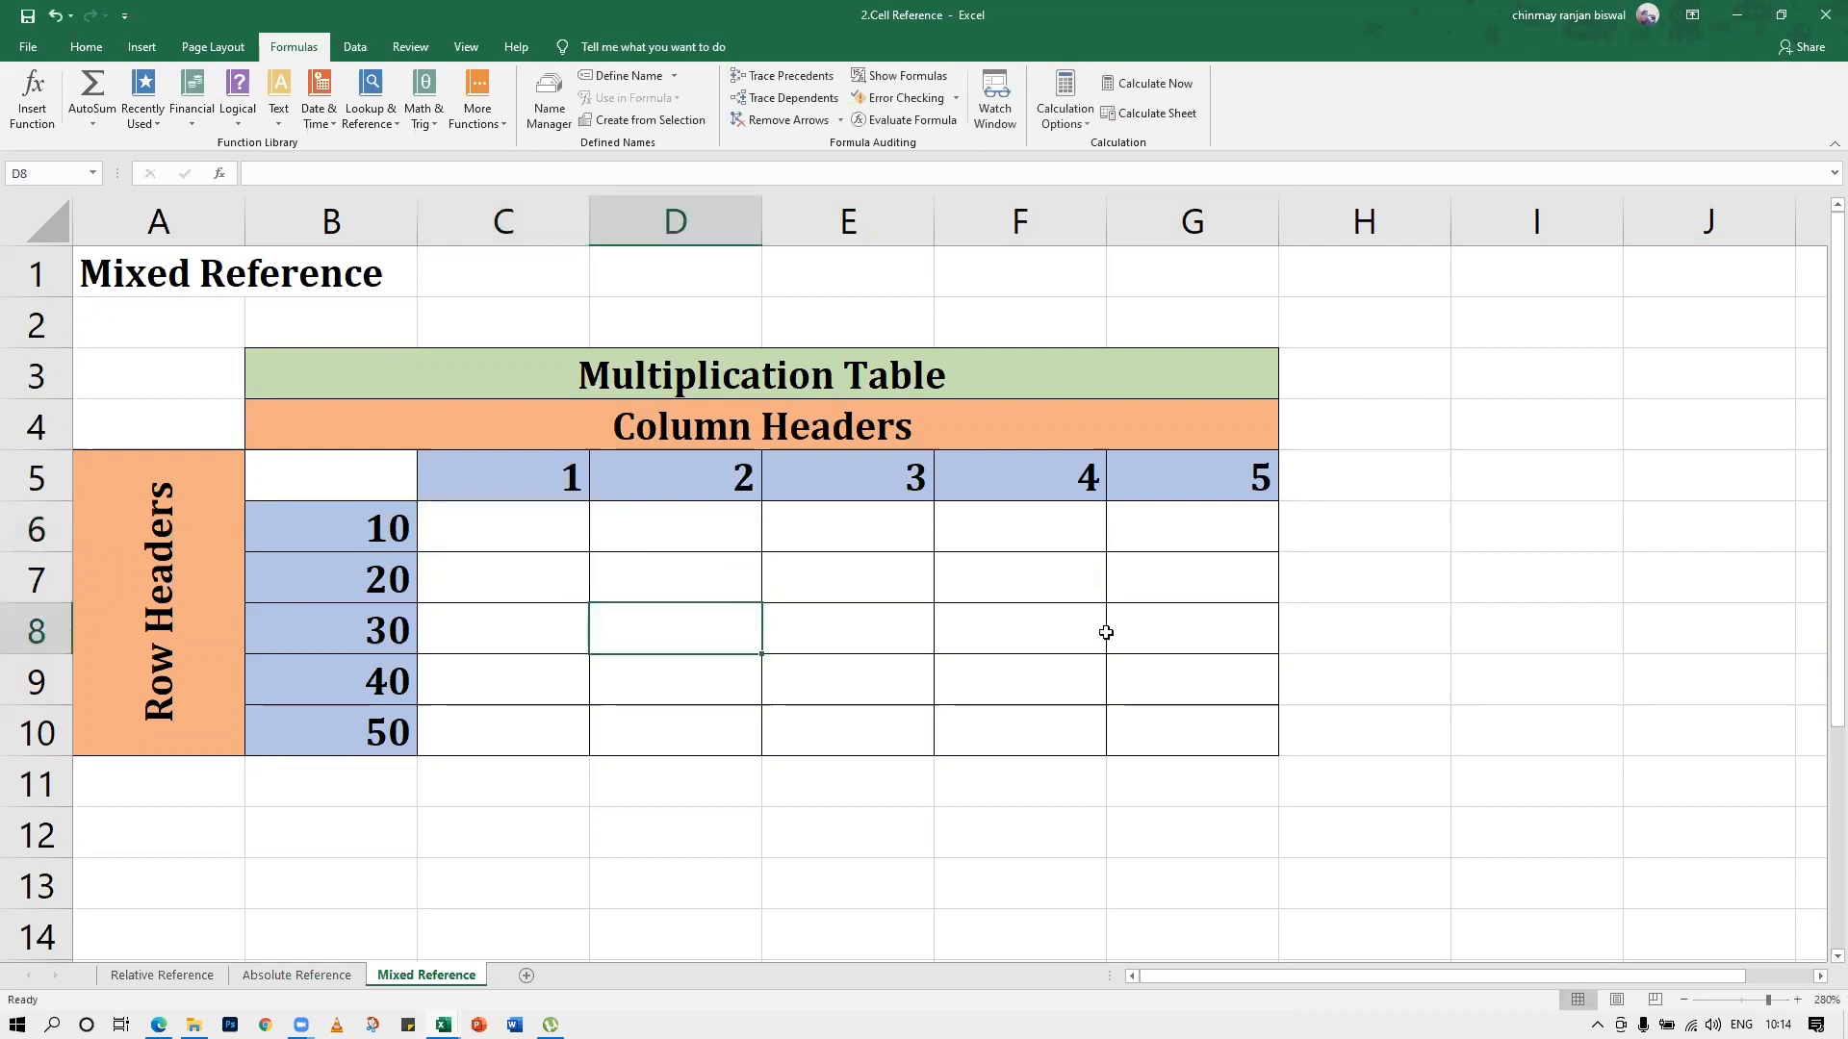
pyautogui.click(1818, 312)
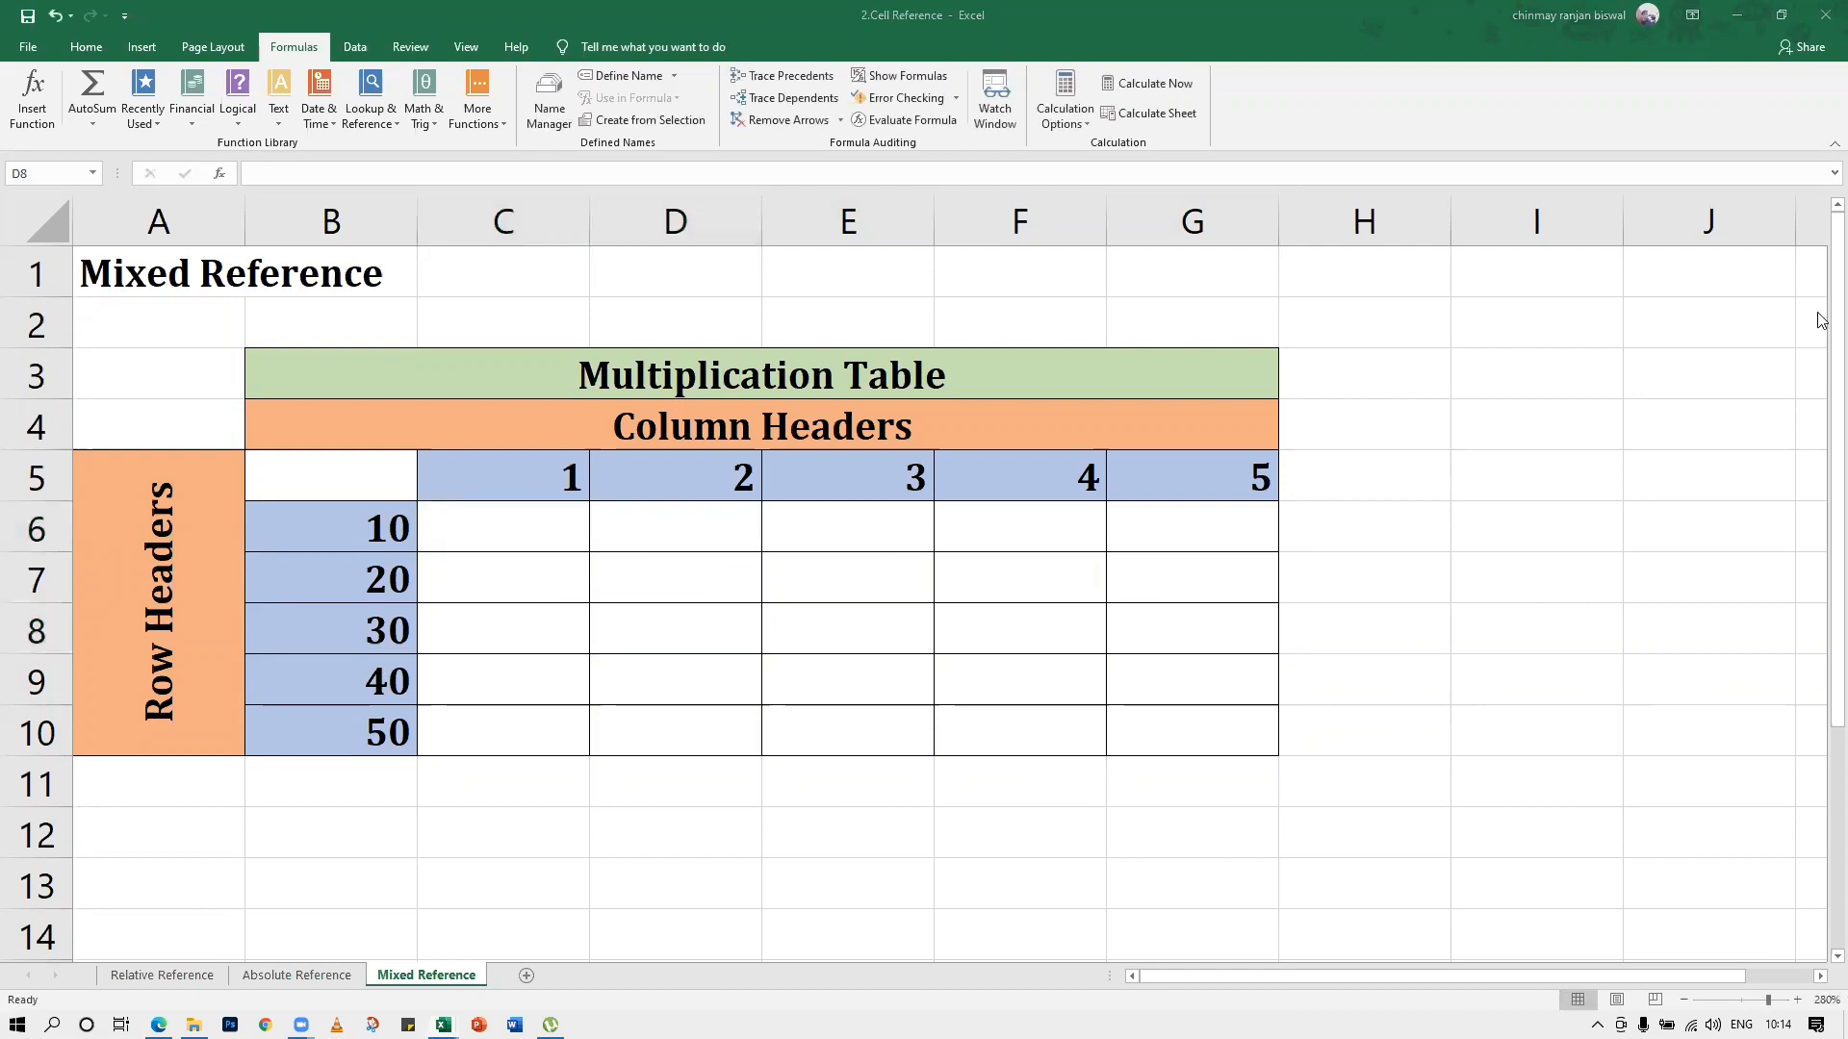
pyautogui.click(741, 626)
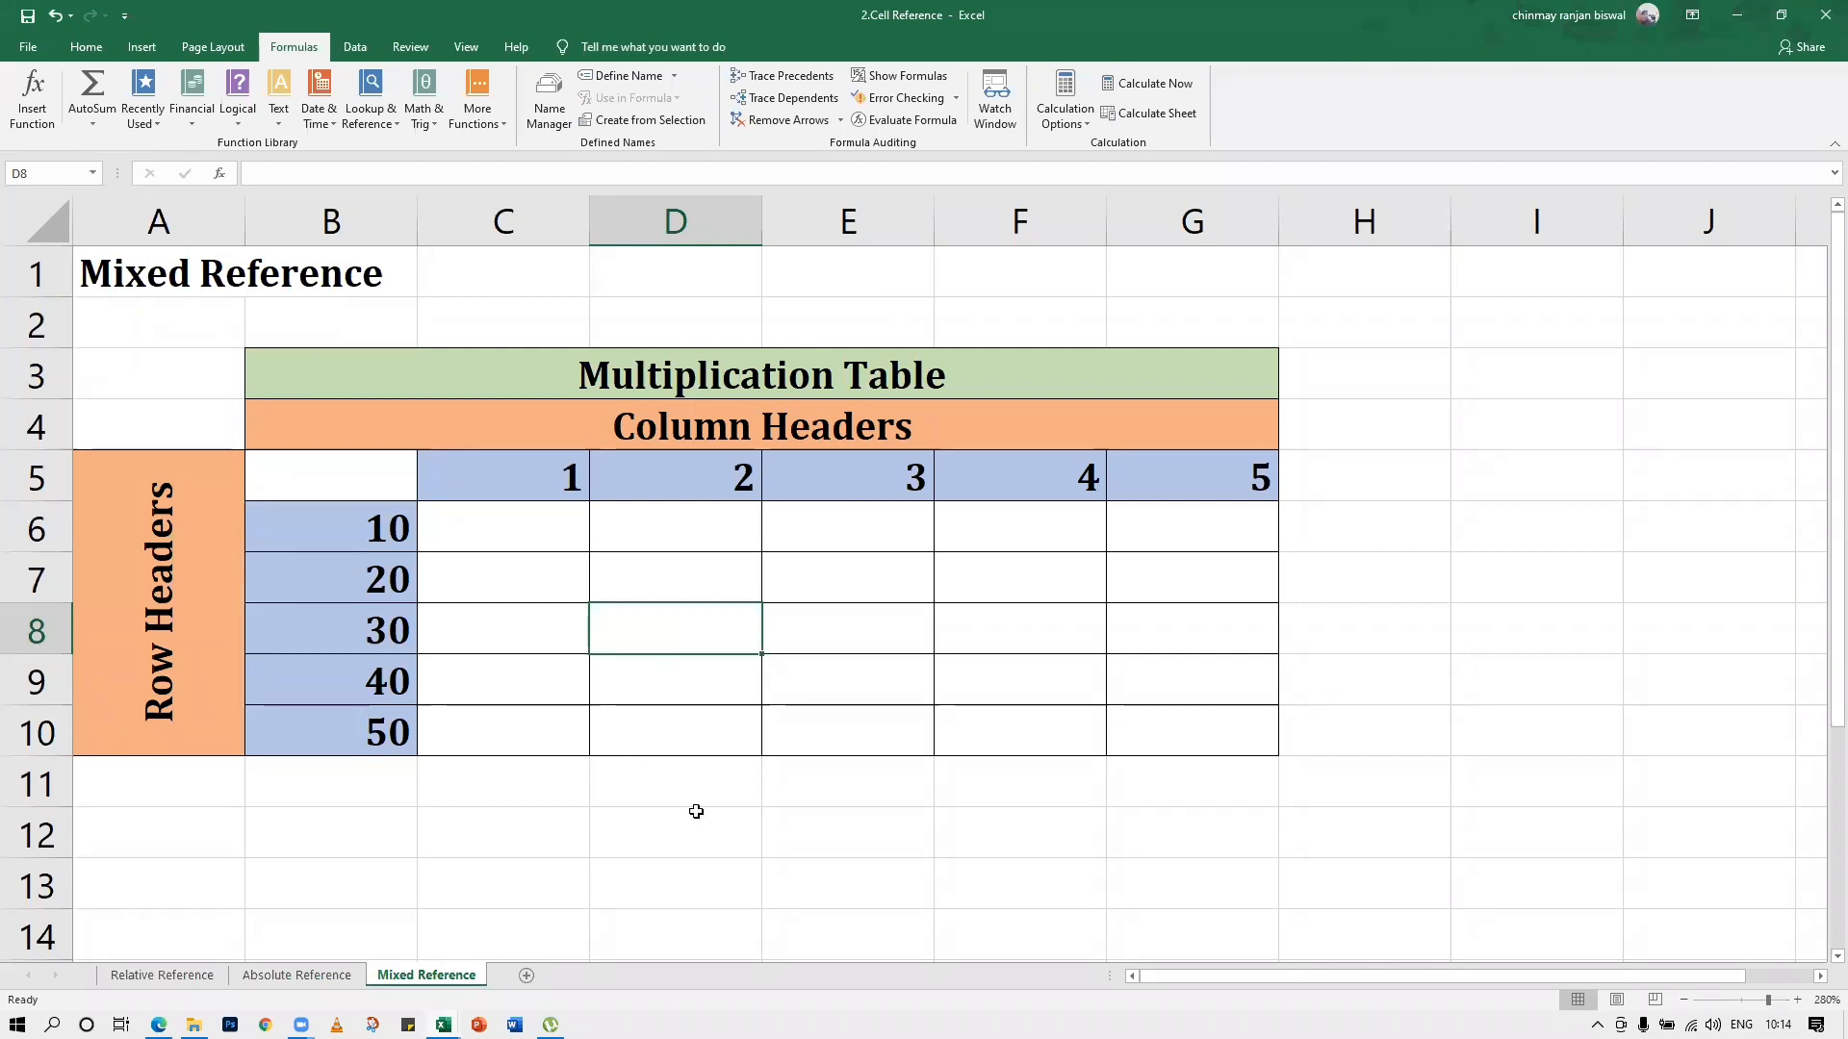
pyautogui.click(587, 535)
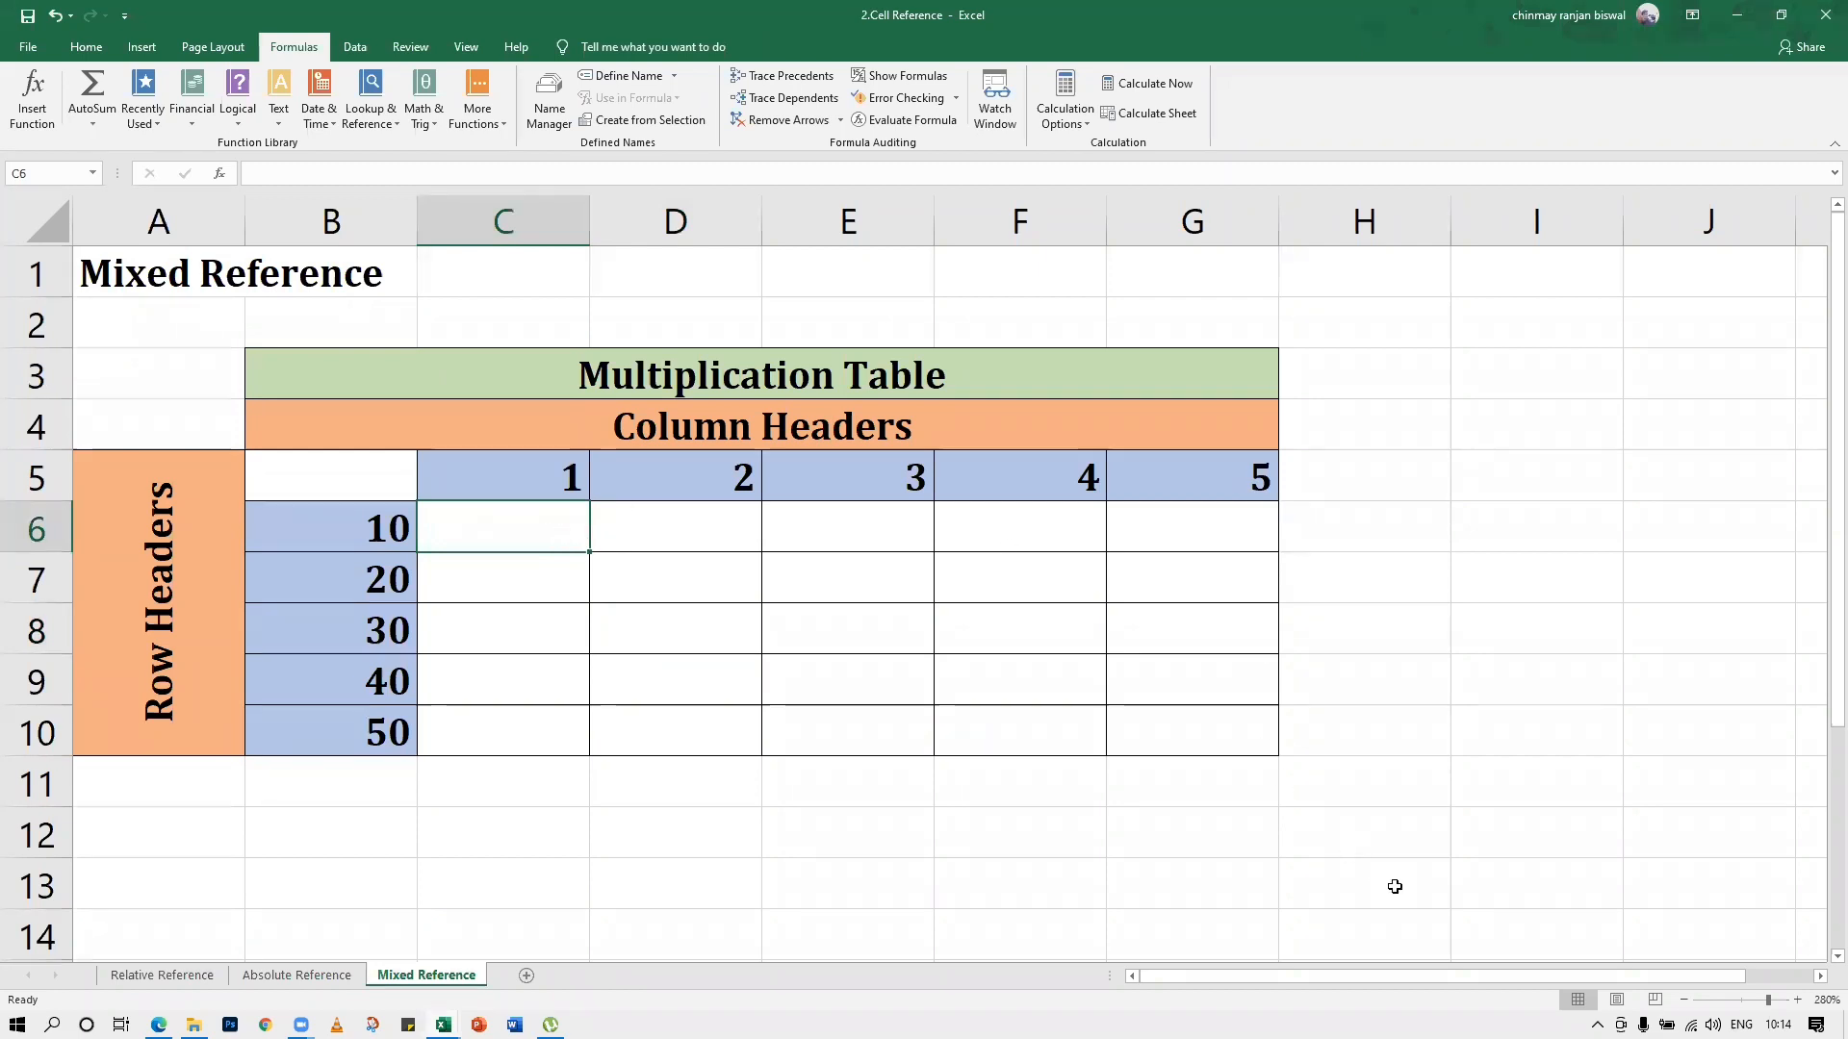
pyautogui.click(1652, 972)
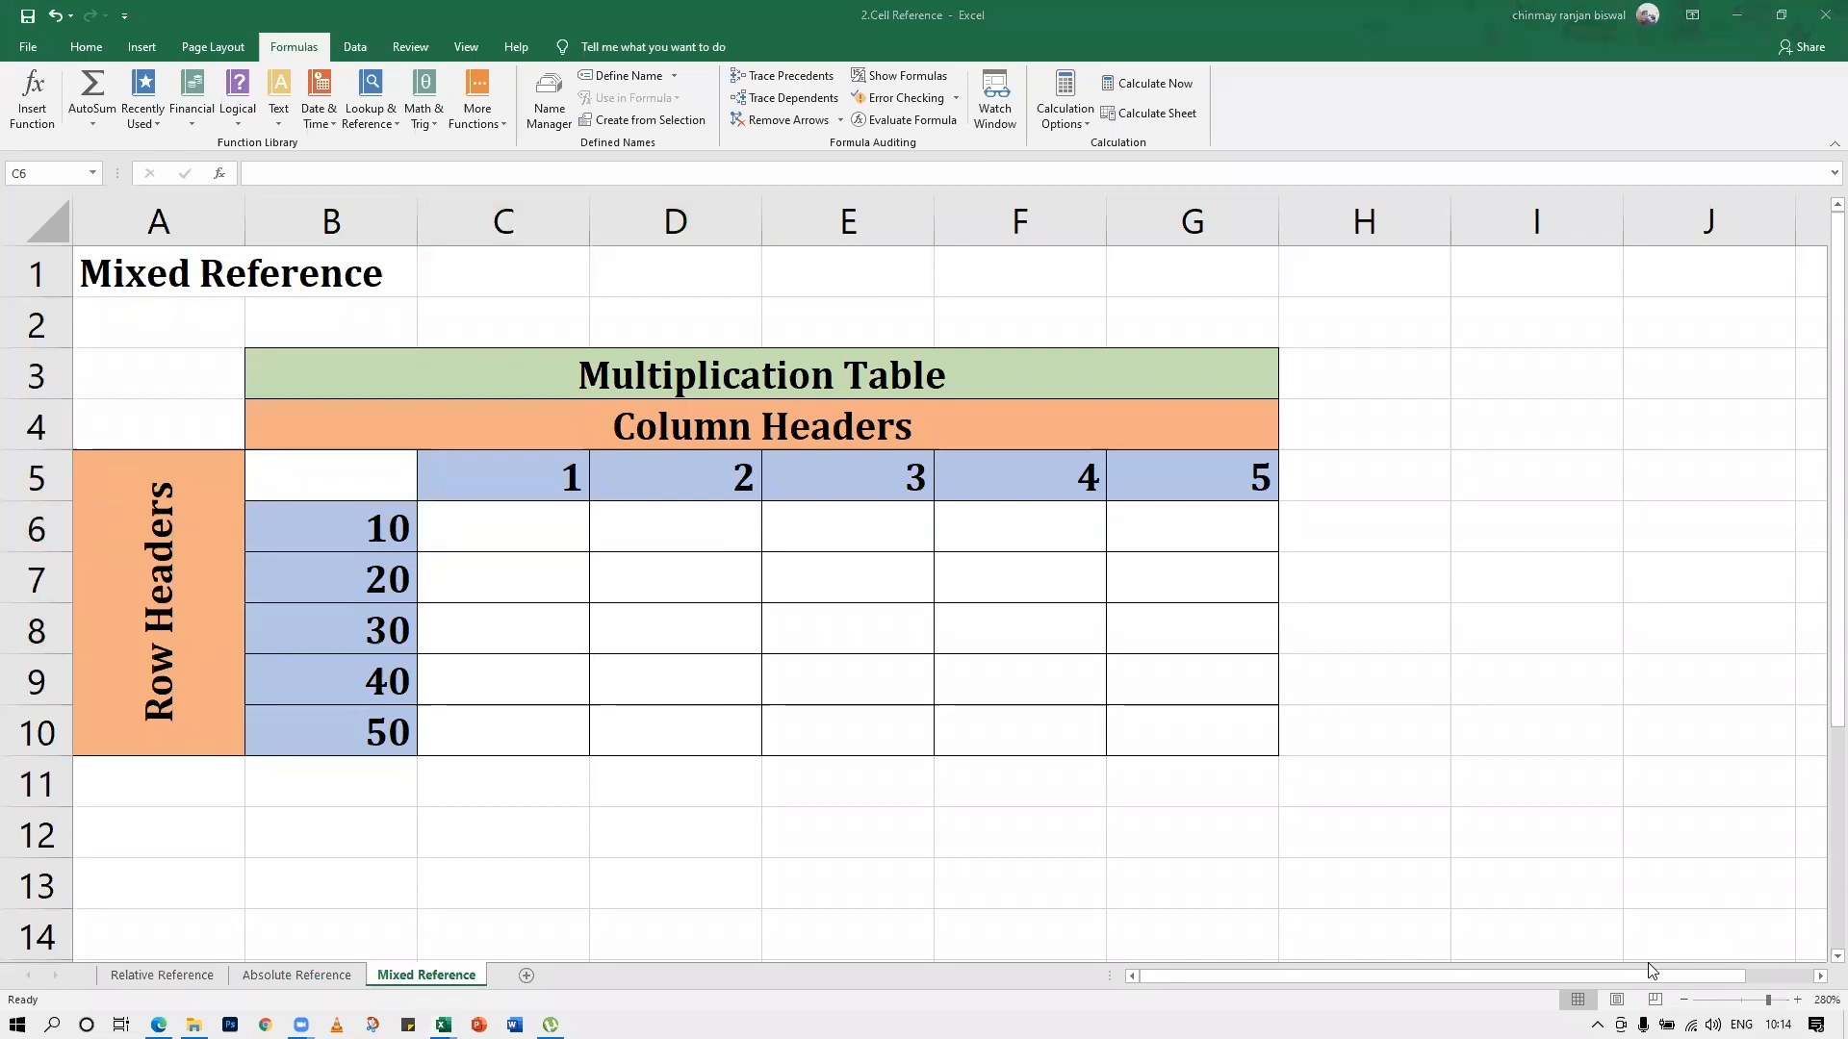
pyautogui.click(519, 520)
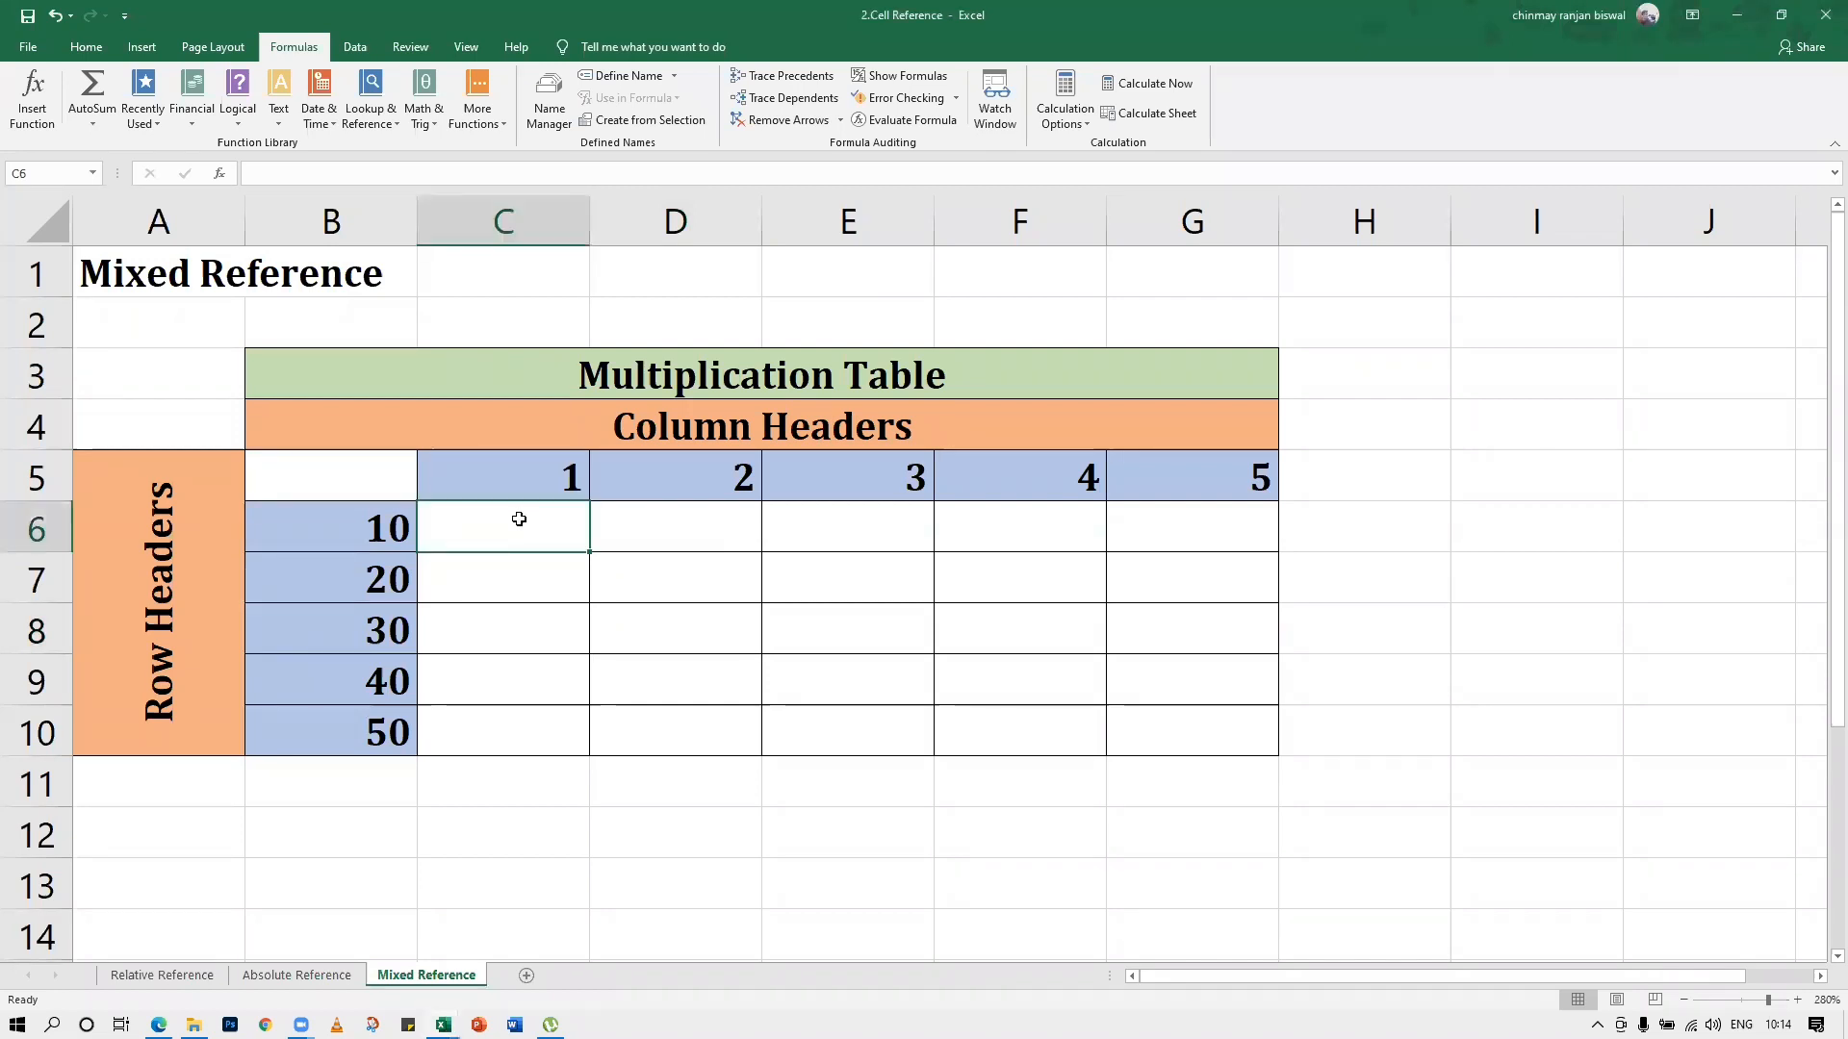
# Highlight header cell C5, the whole of row 5 and the whole of column B to examine the header positions
pyautogui.click(529, 489)
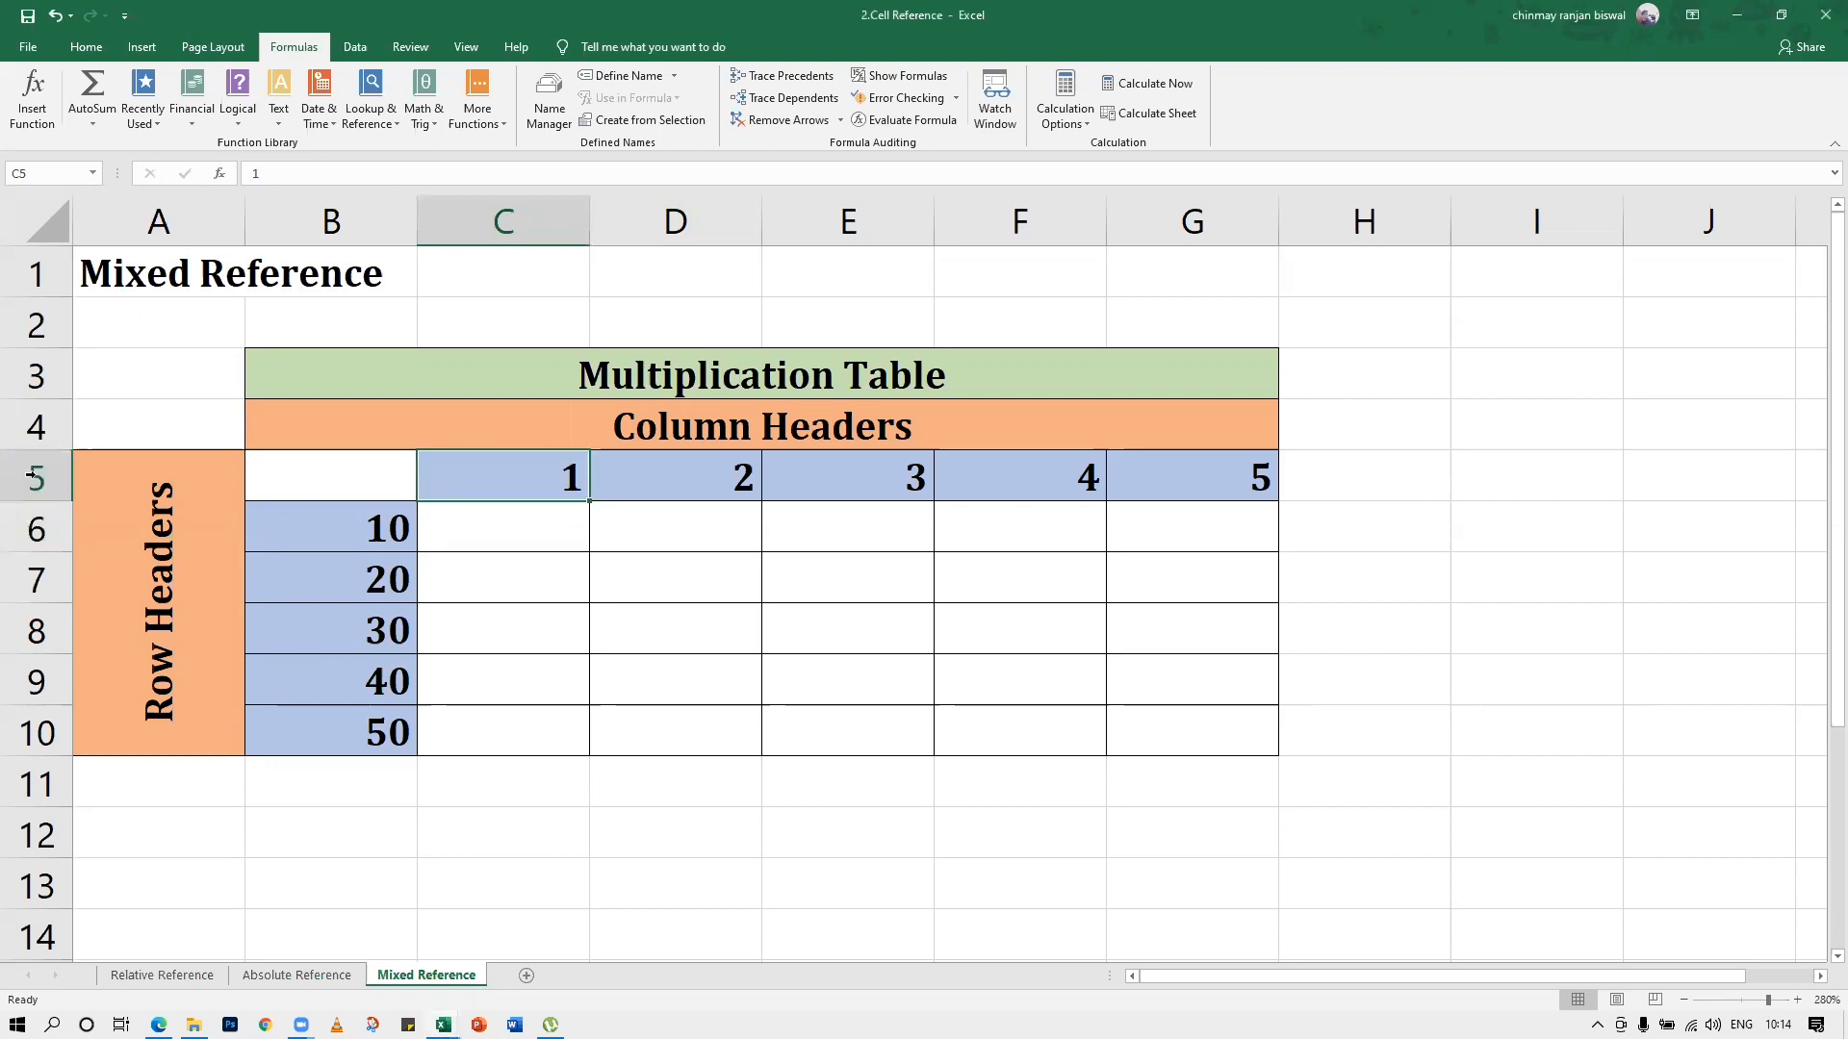
pyautogui.click(31, 475)
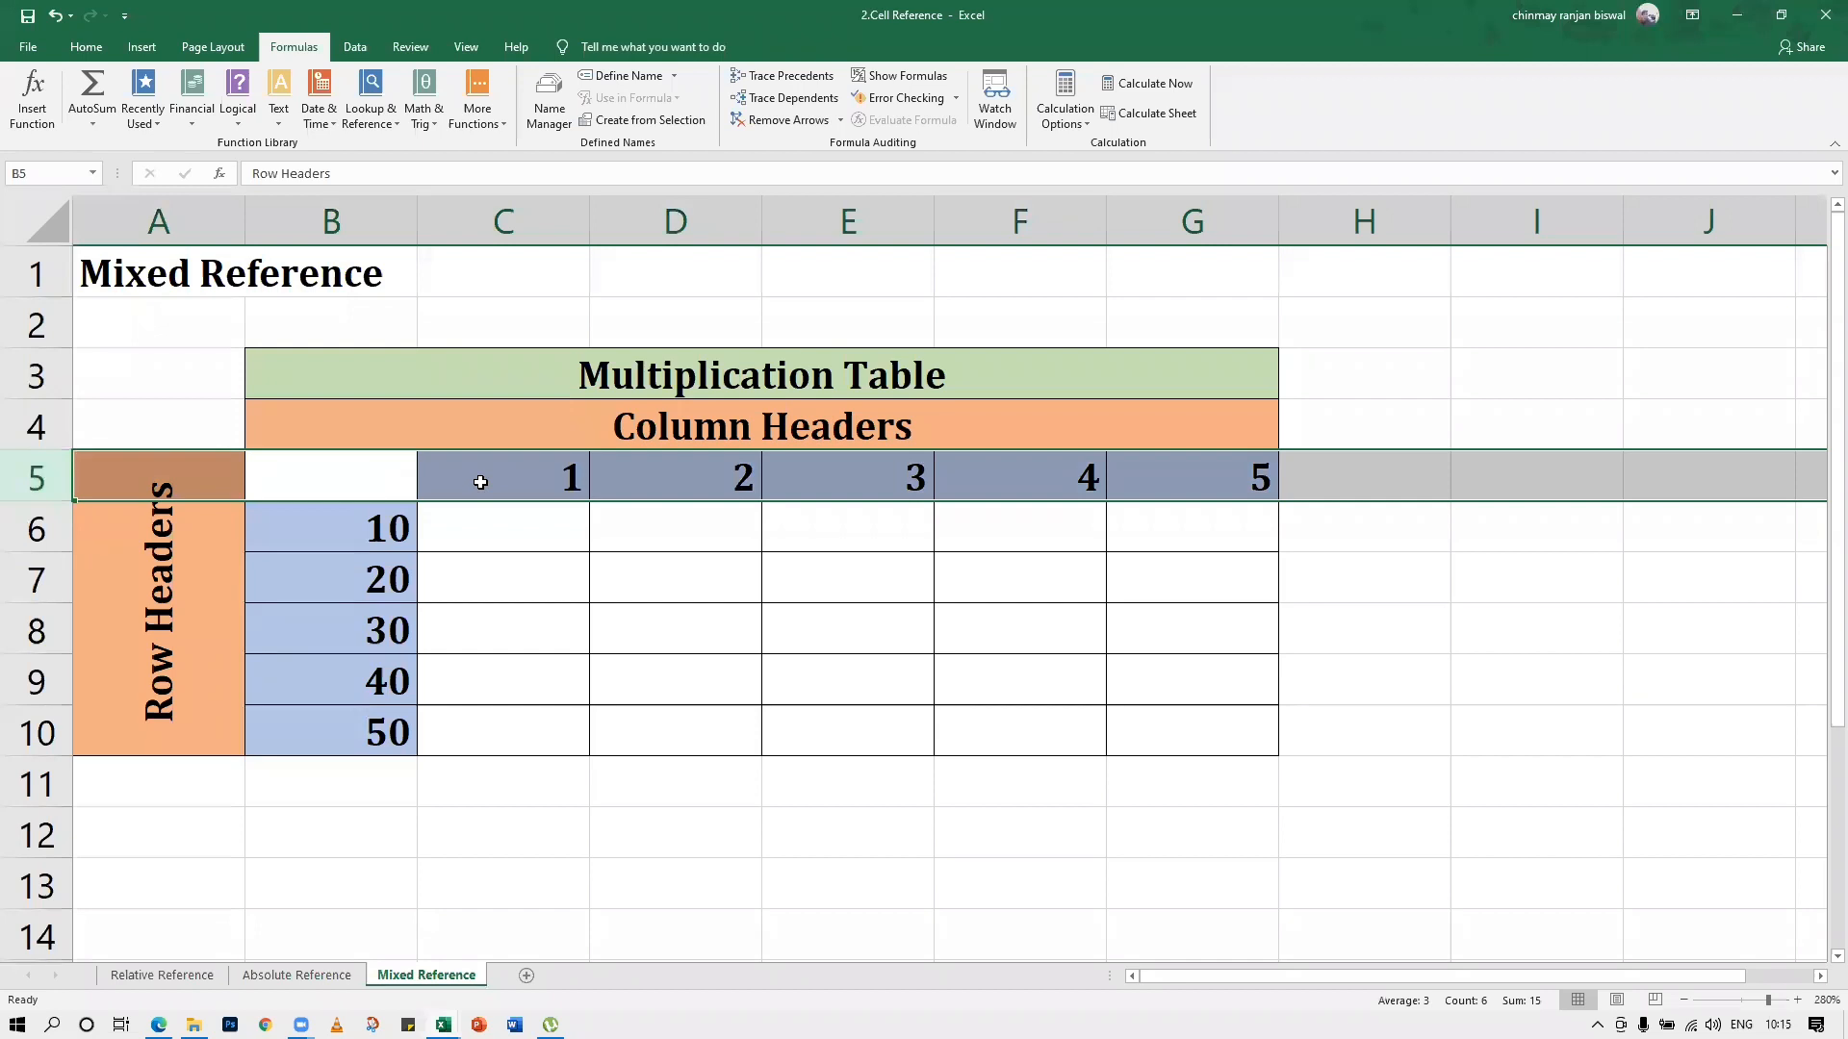
pyautogui.click(331, 221)
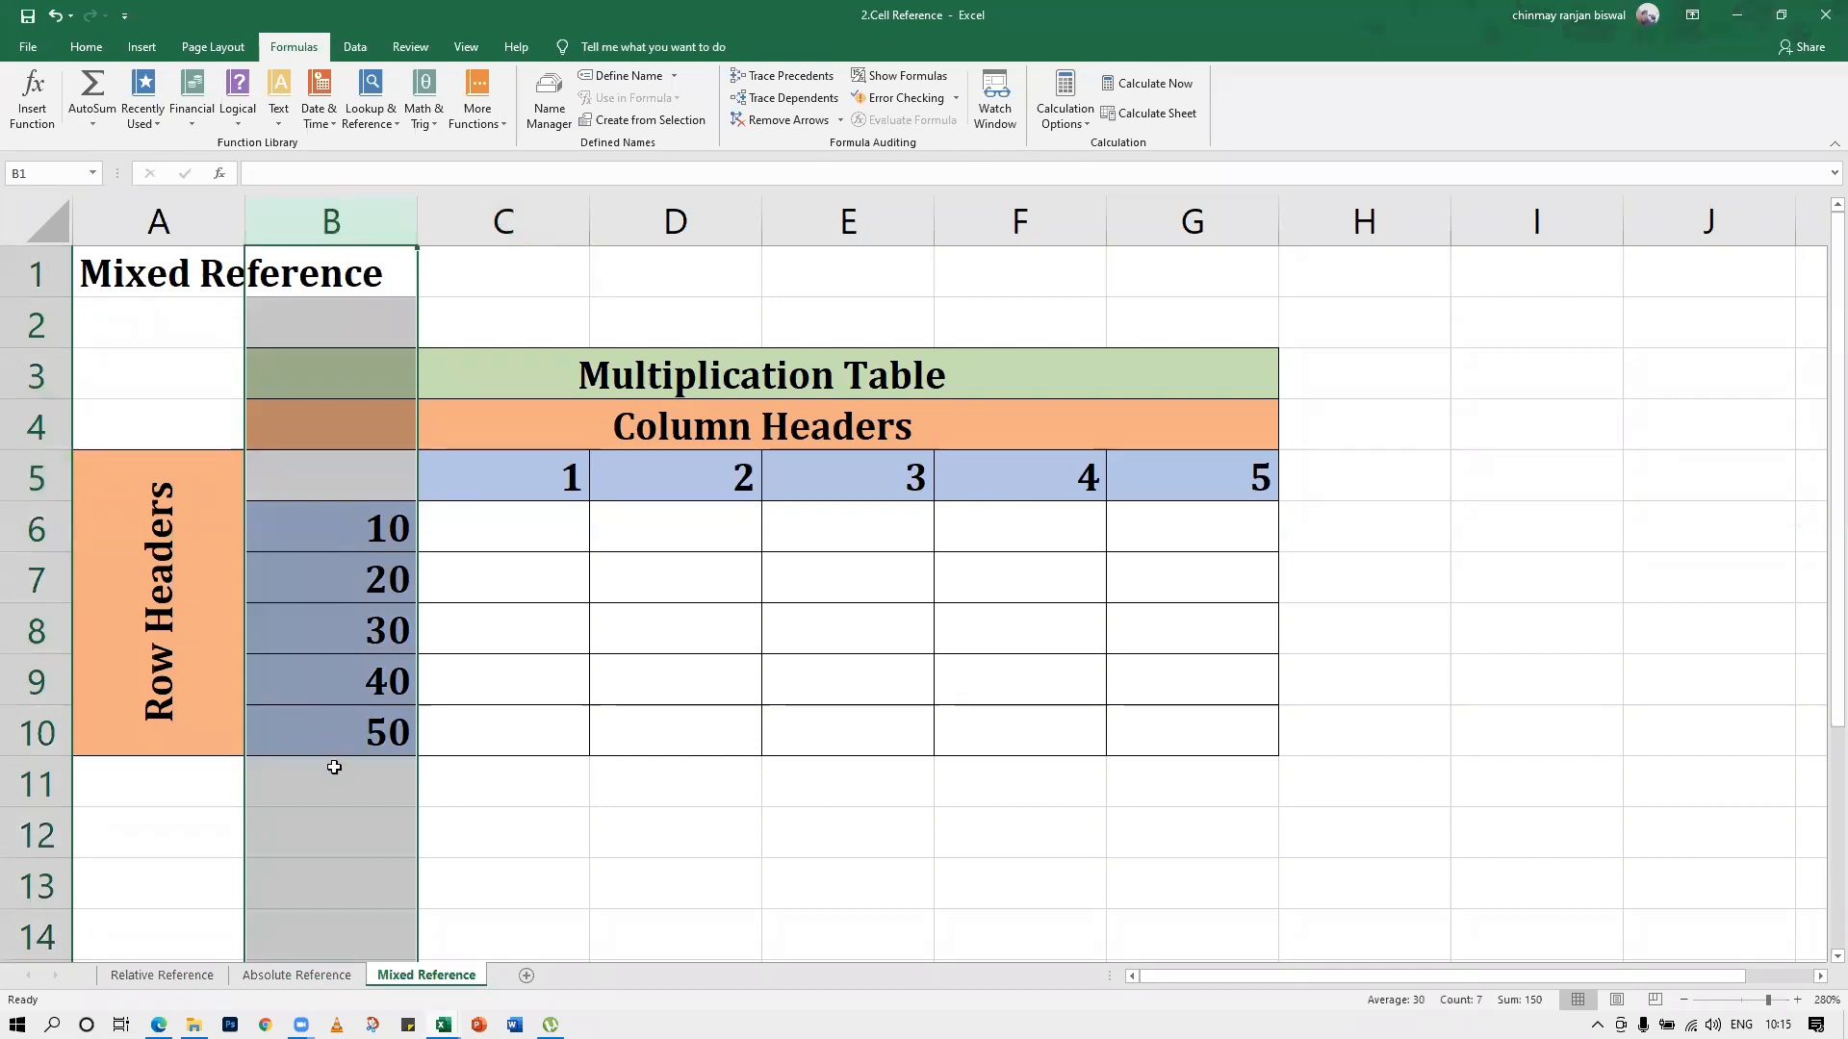
# Enter the mixed-reference formula =$B6*C$5 in cell C6 of the multiplication table
pyautogui.click(481, 527)
pyautogui.write('=')
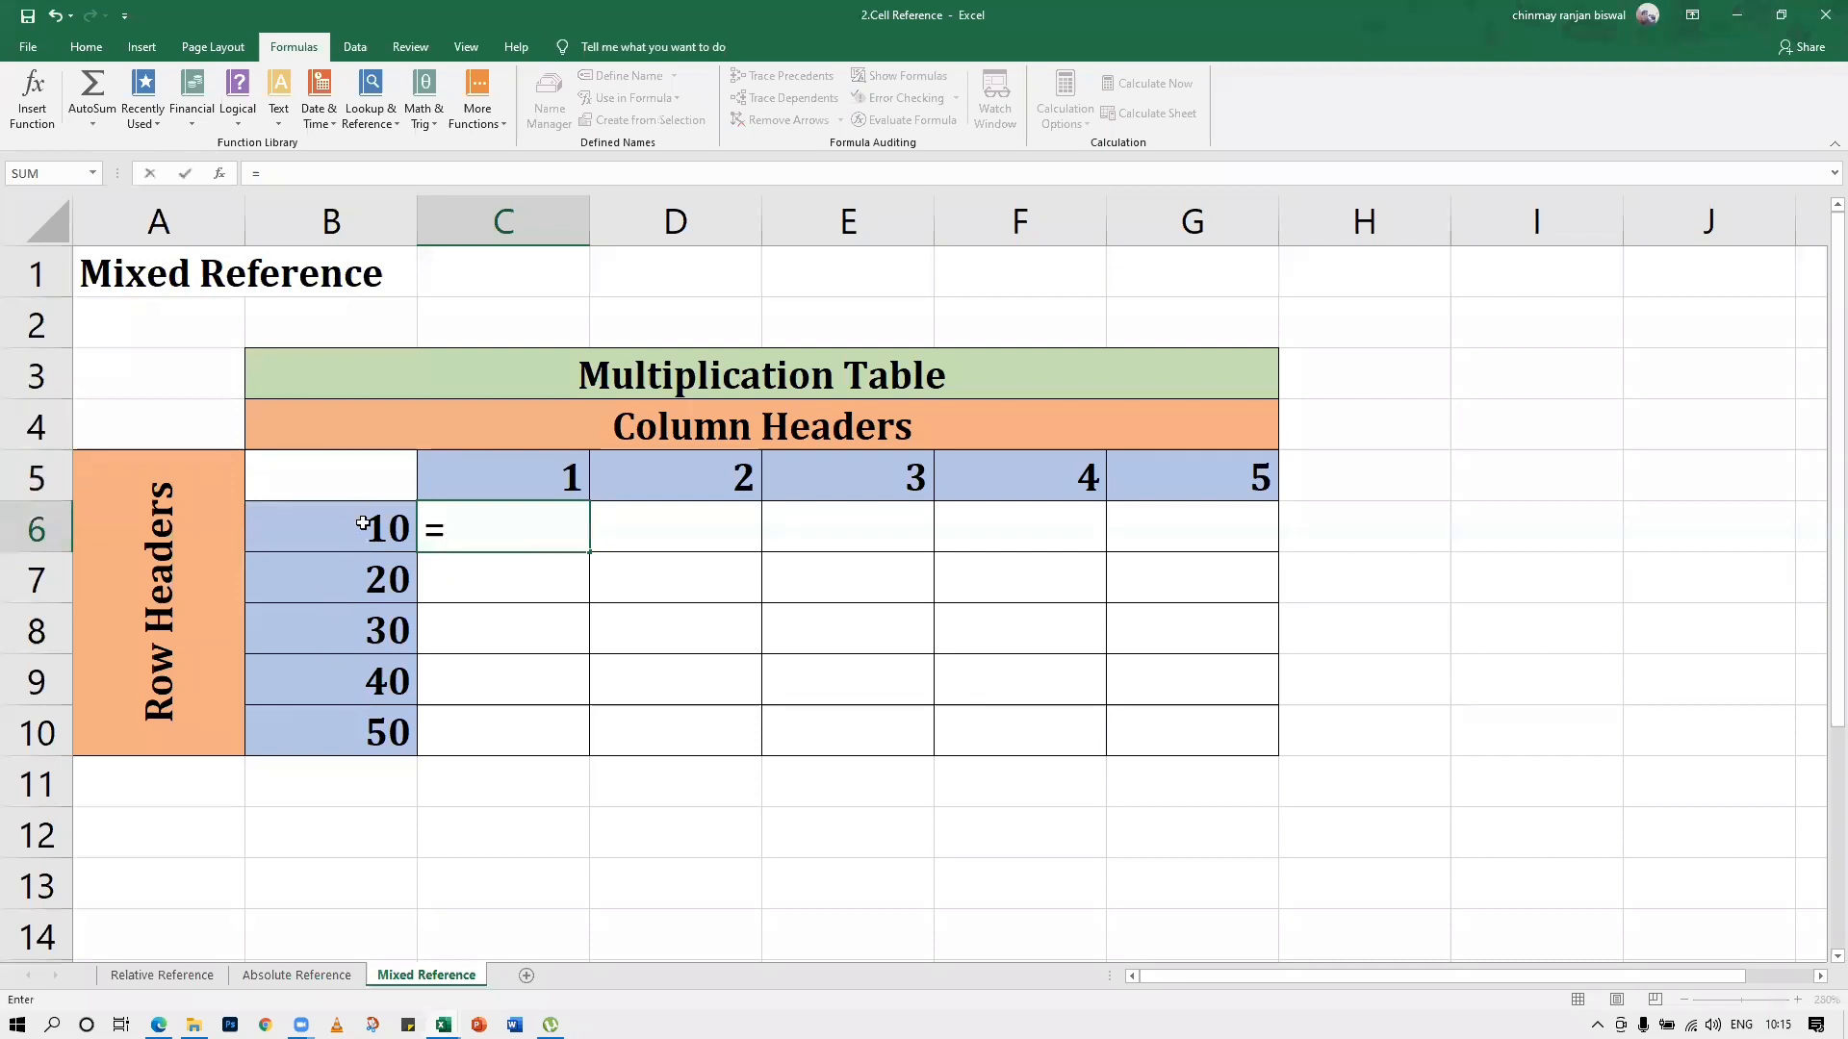
pyautogui.write('$B')
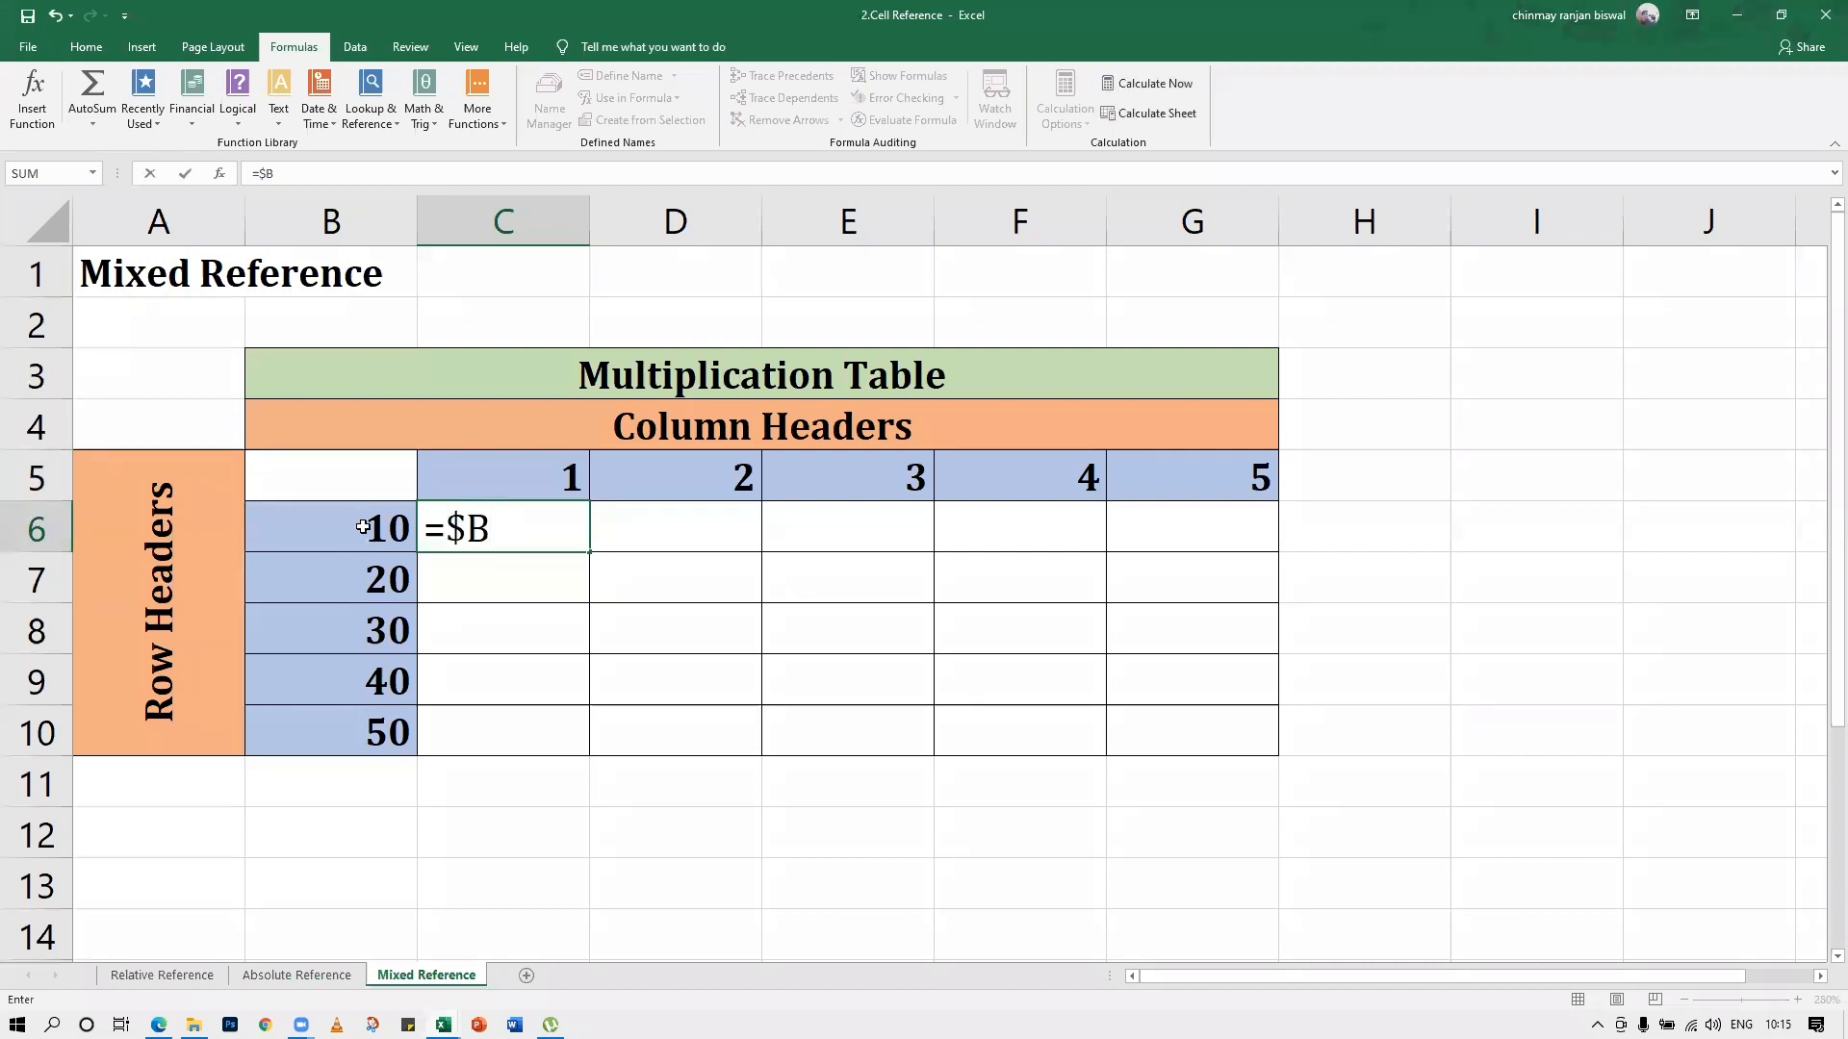
pyautogui.press('Return')
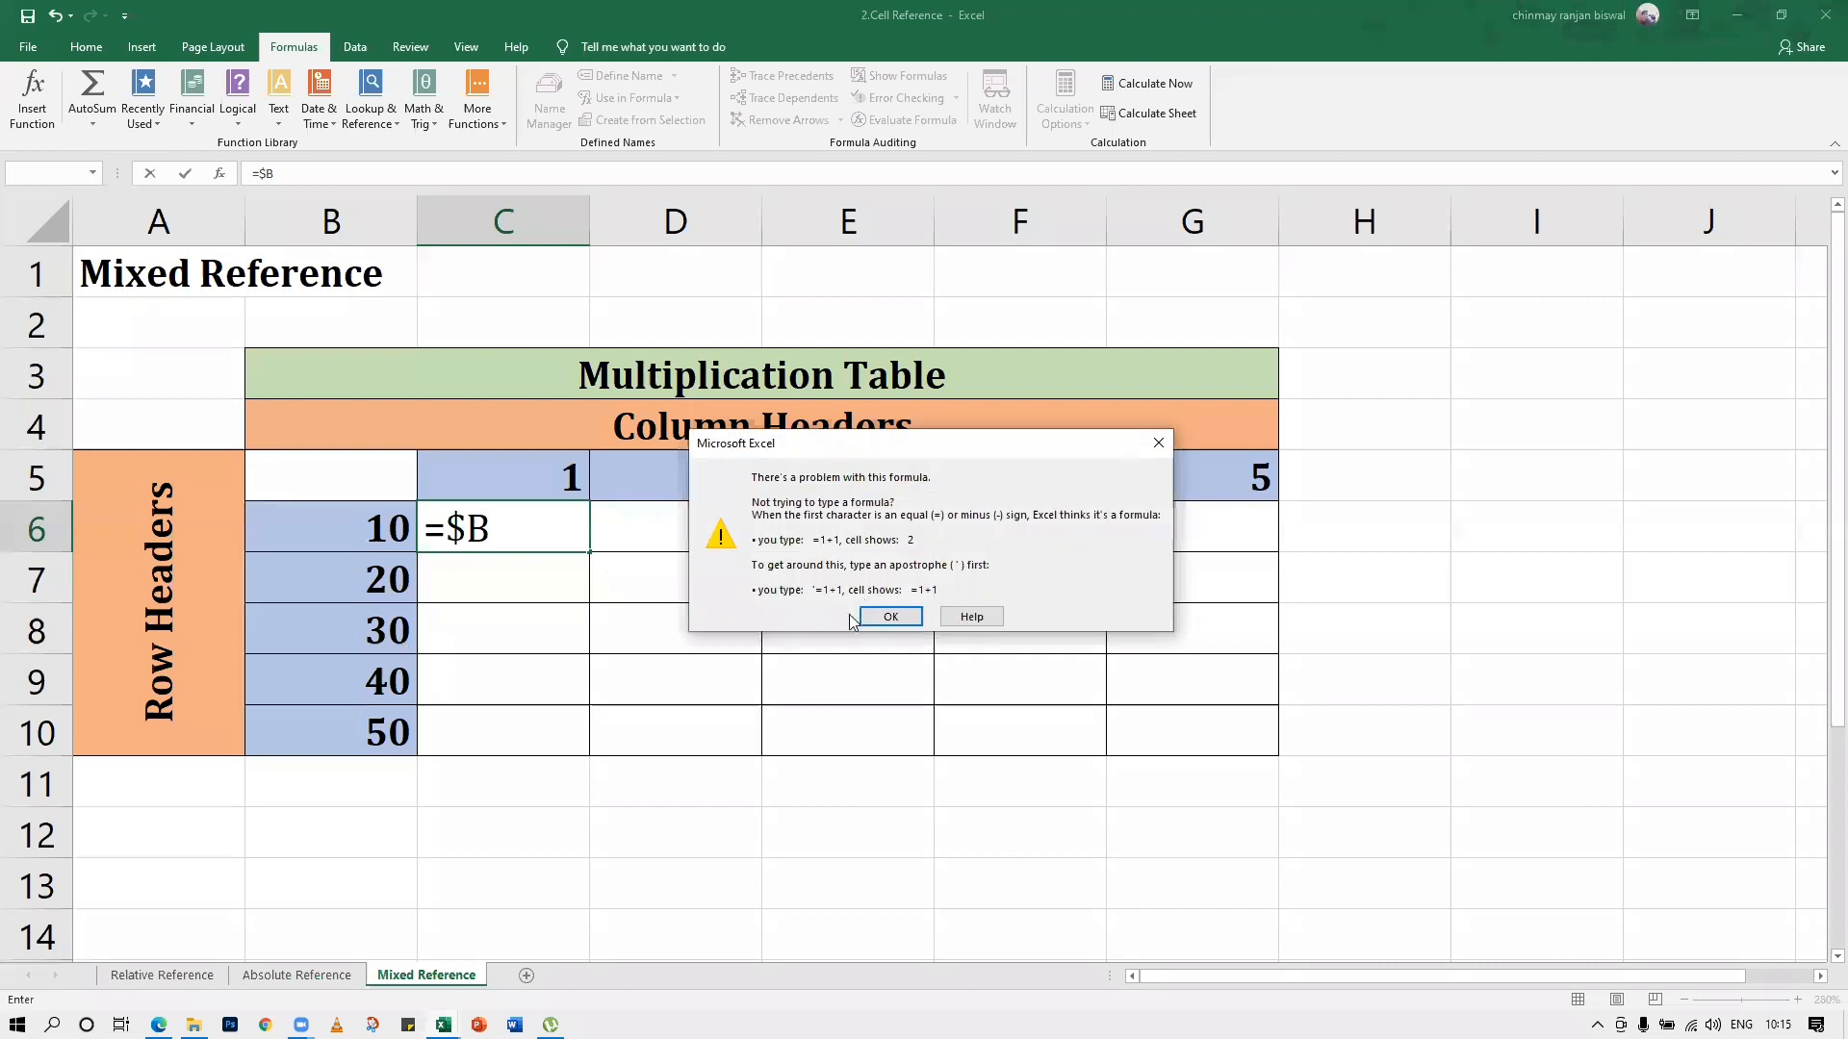
pyautogui.click(864, 617)
pyautogui.click(520, 533)
pyautogui.write('6')
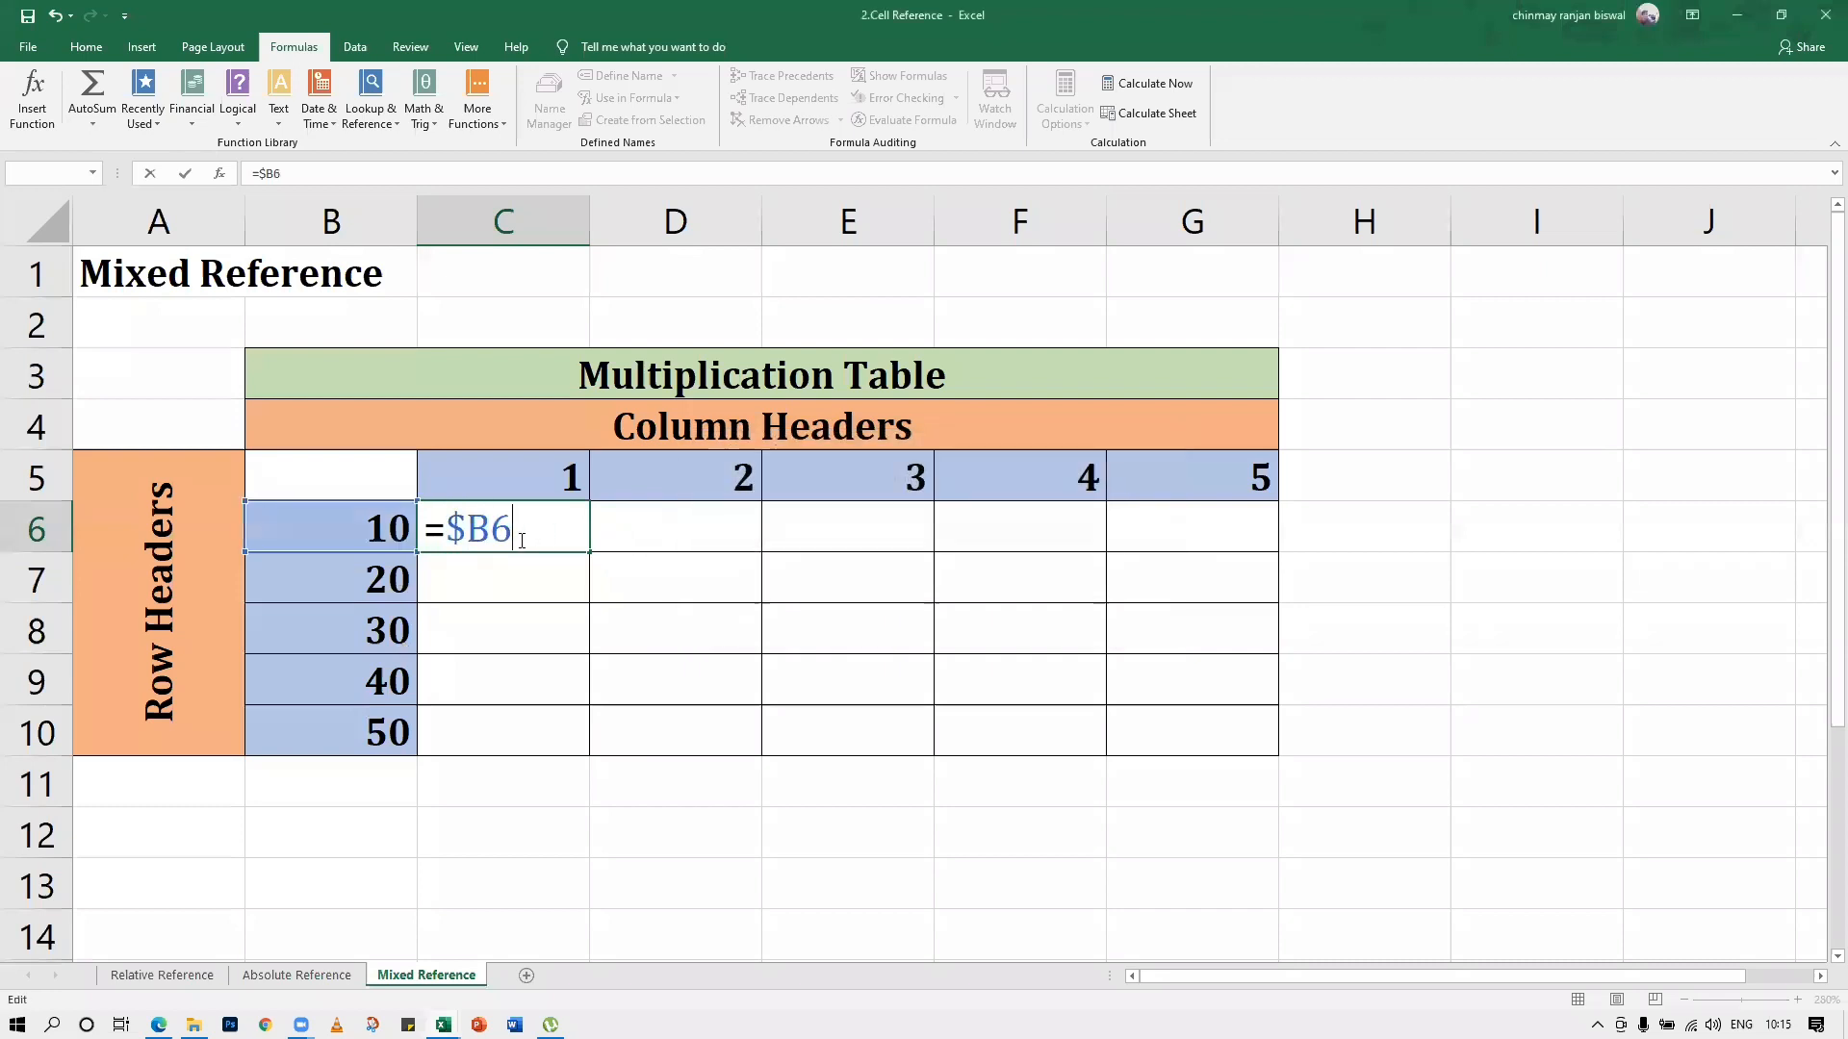
pyautogui.write('*')
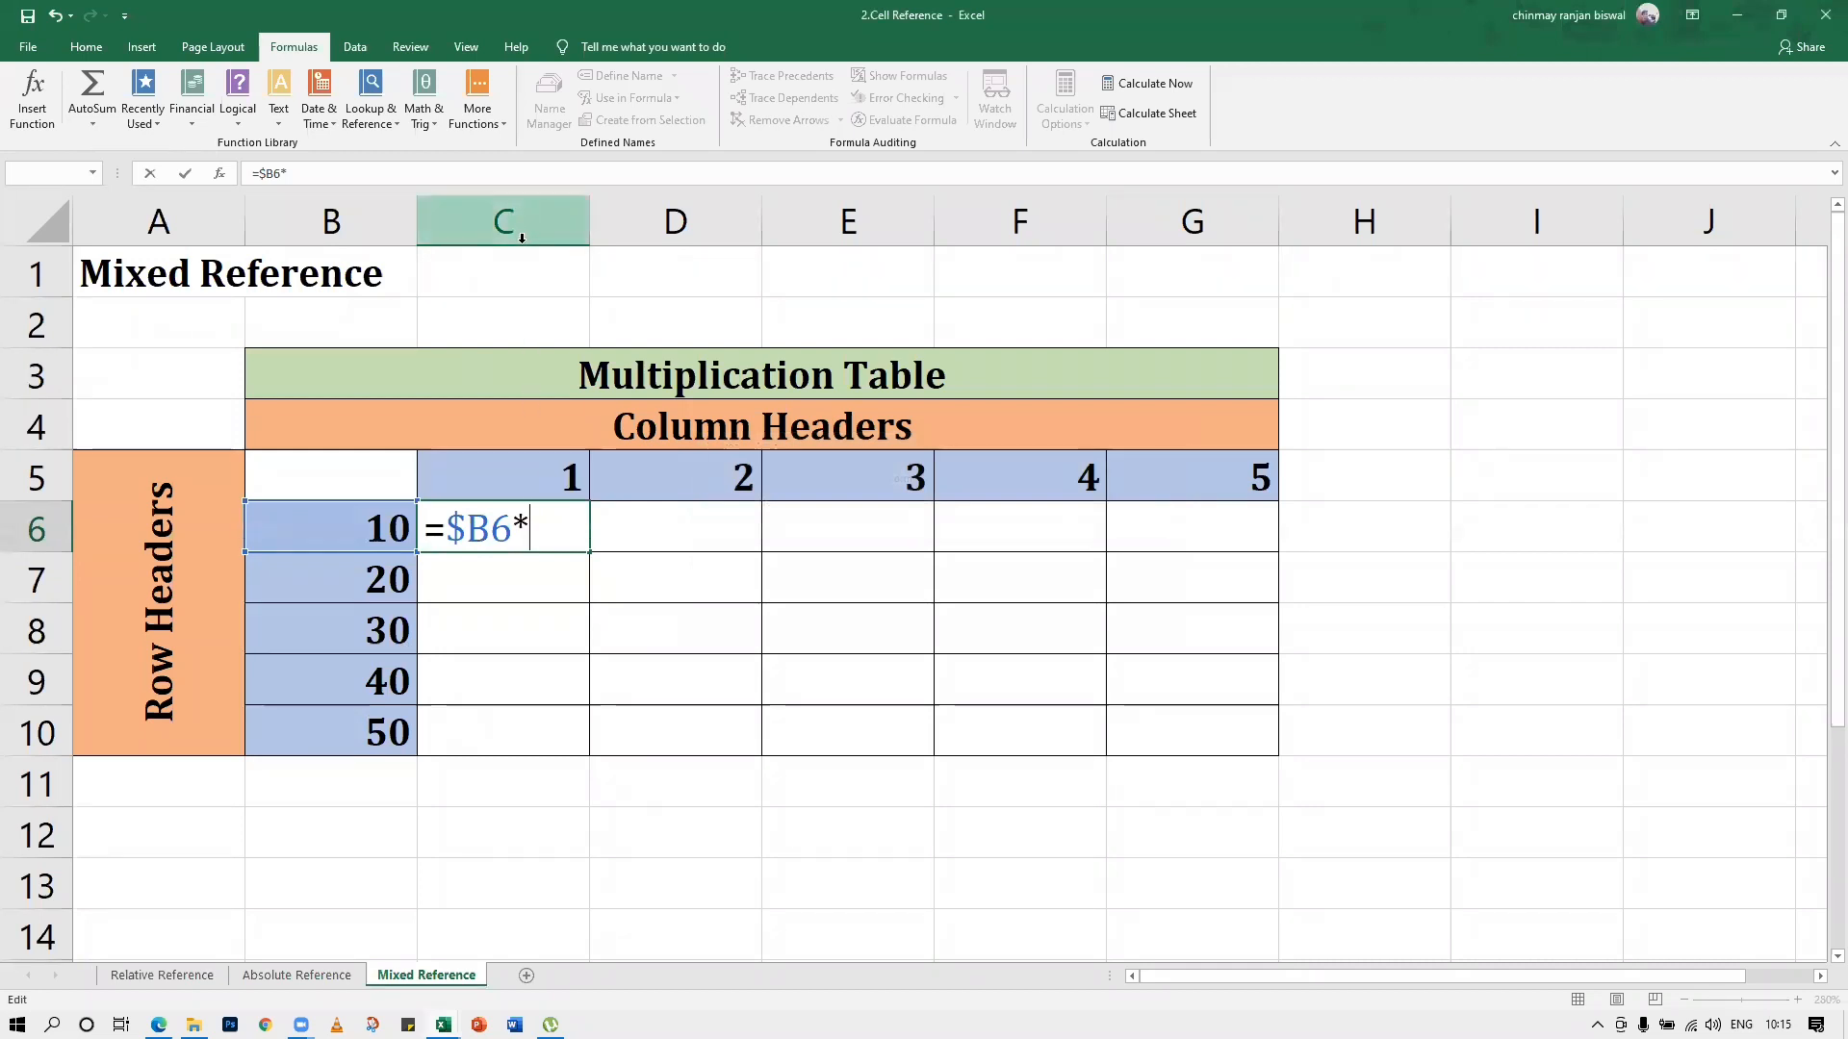
pyautogui.write('C$')
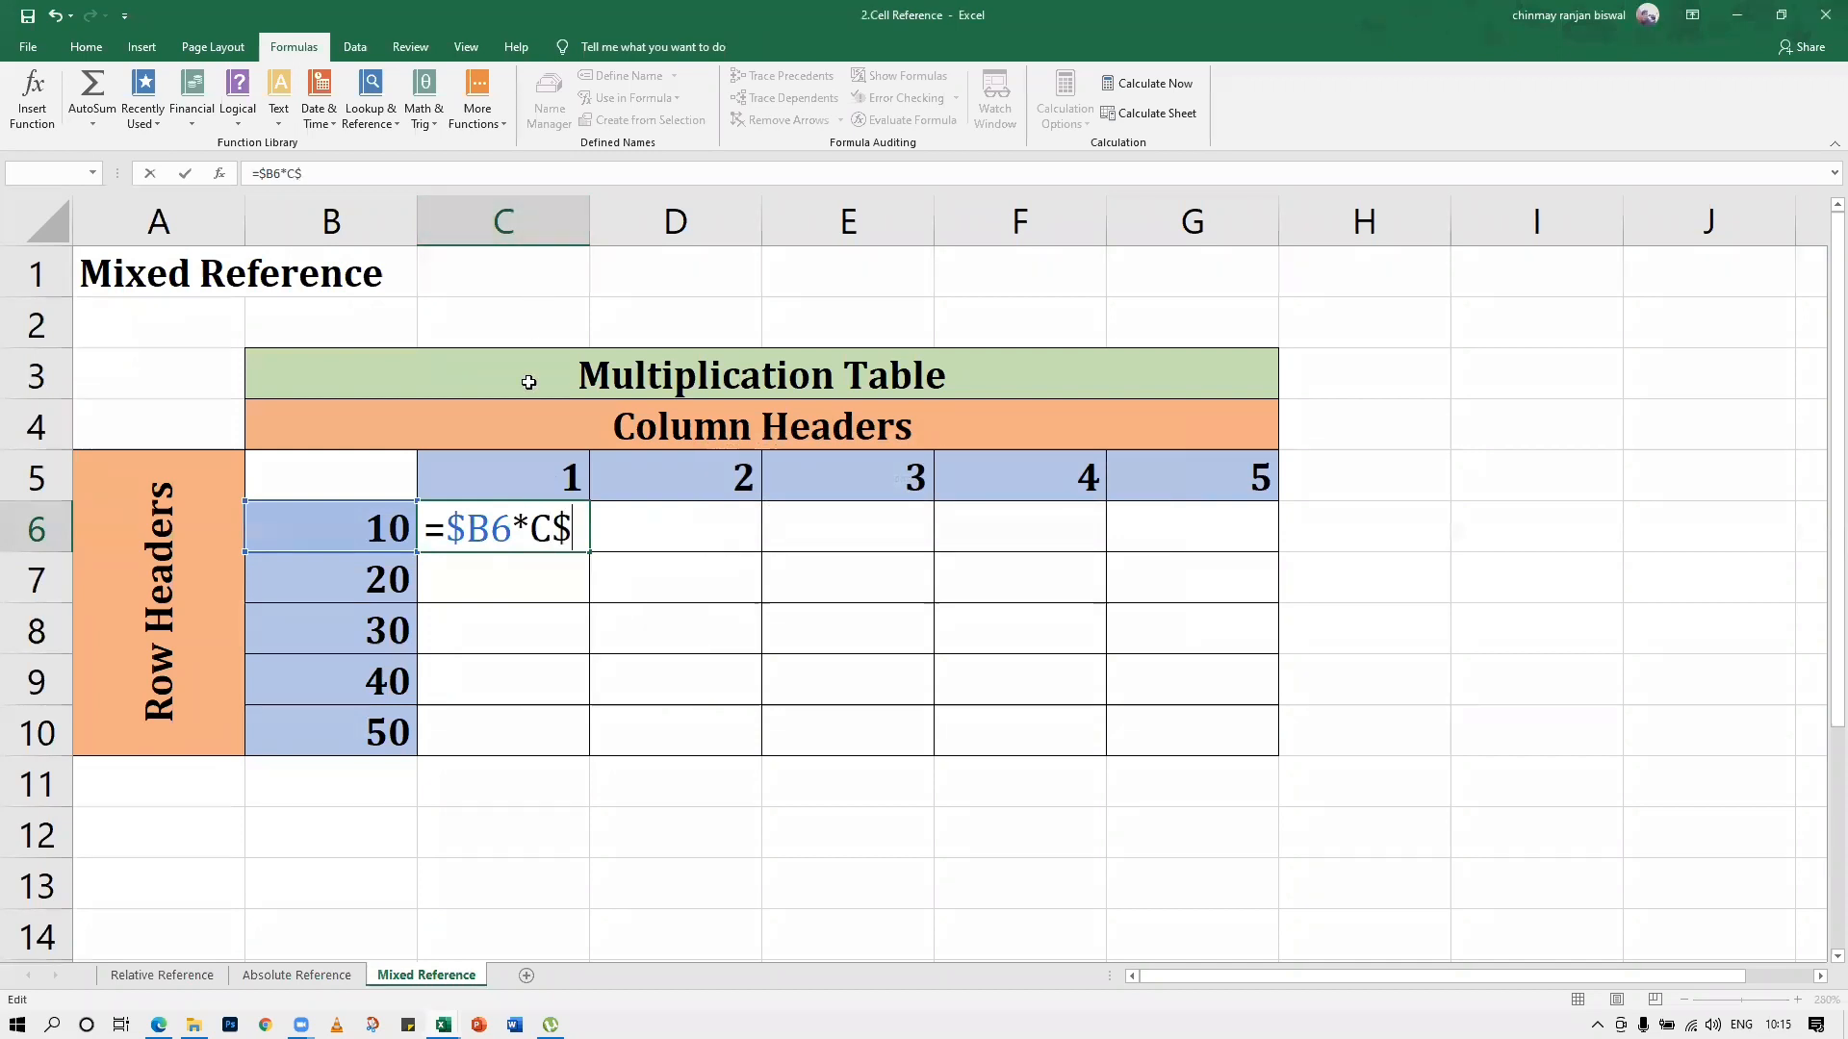
pyautogui.write('5')
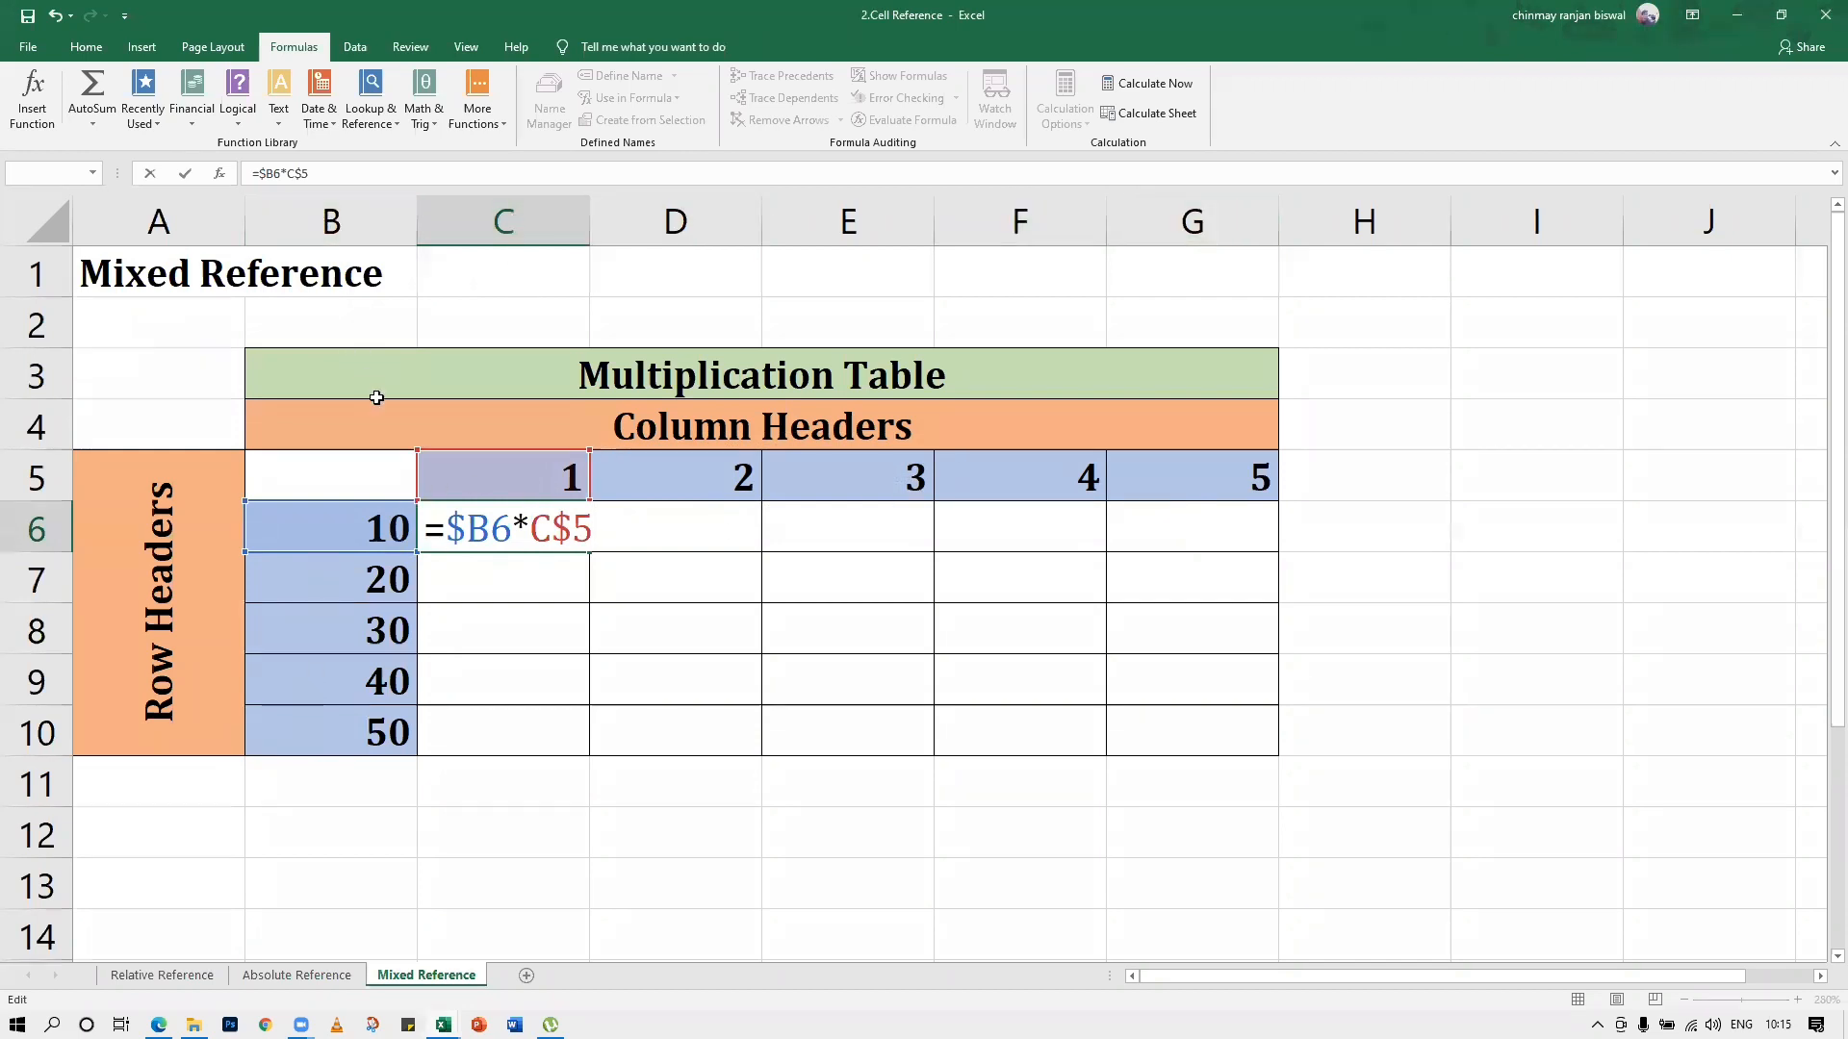
pyautogui.press('Return')
# Fill the =$B6*C$5 formula from C6 across the whole table range C6:G10
pyautogui.click(517, 538)
pyautogui.moveTo(589, 550); pyautogui.dragTo(1284, 754)
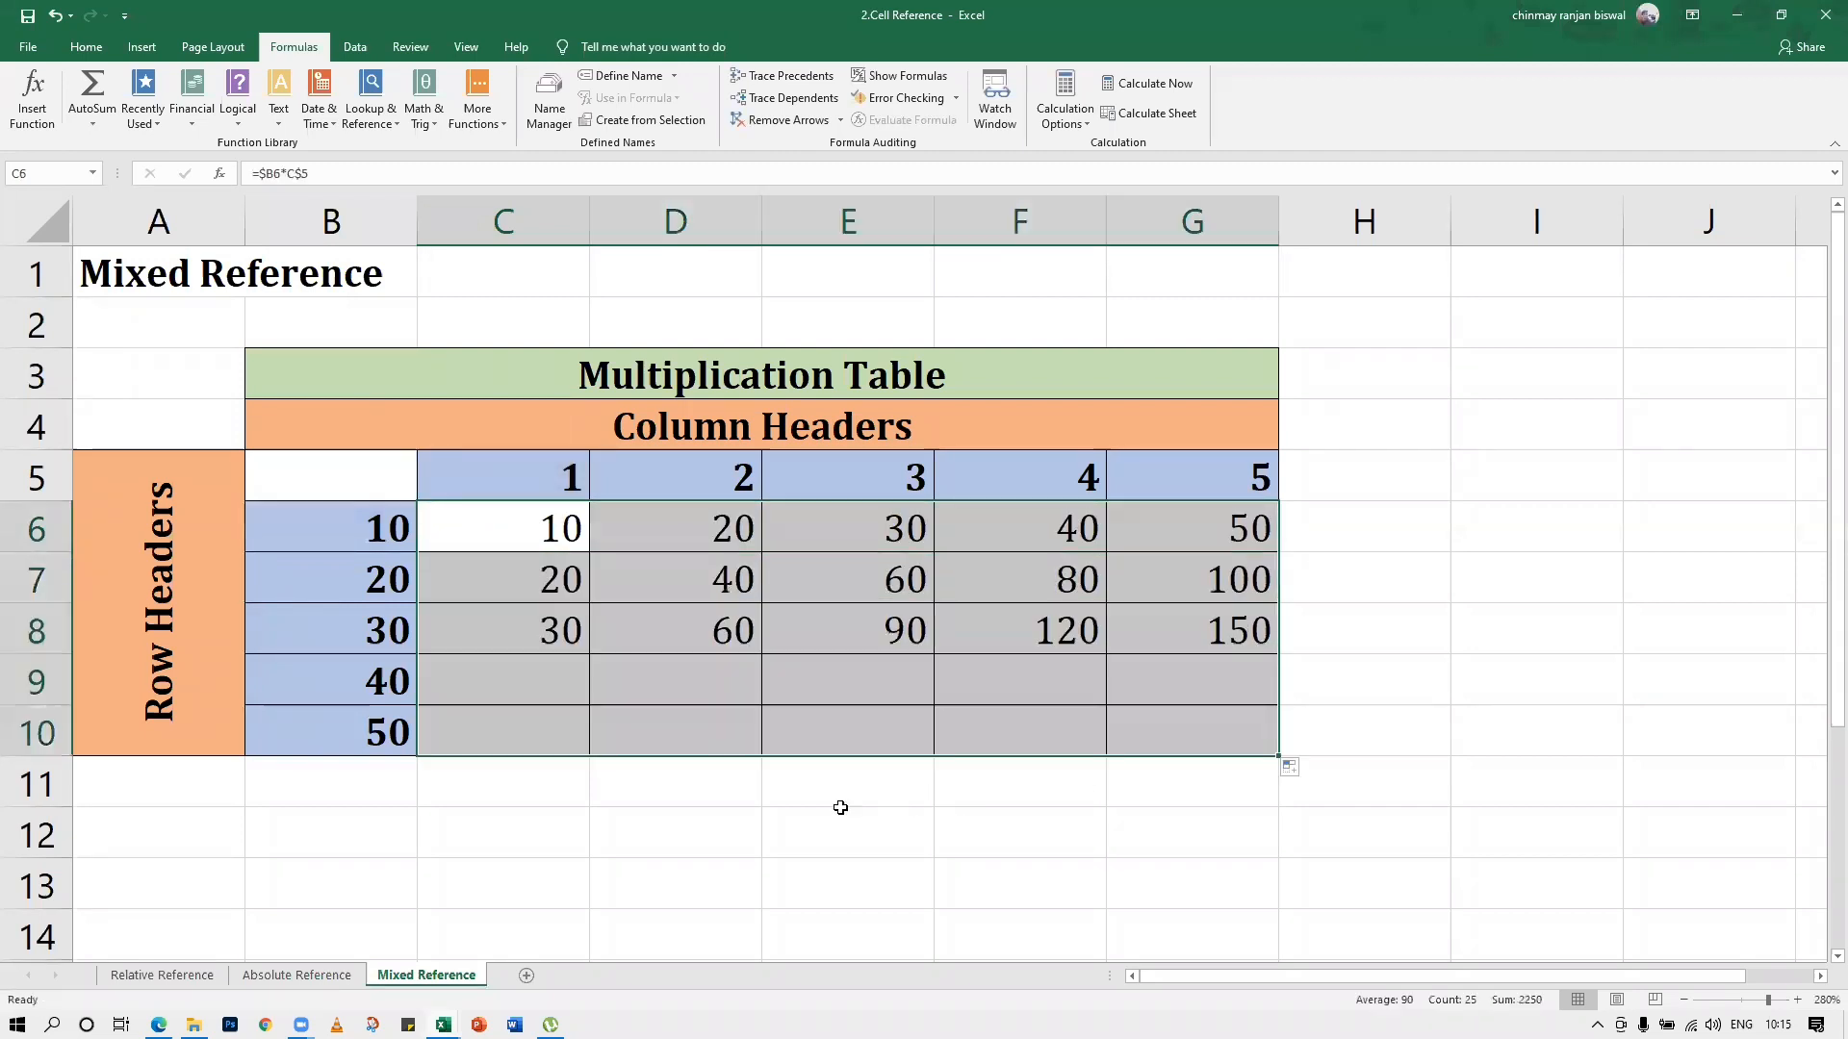
pyautogui.click(753, 813)
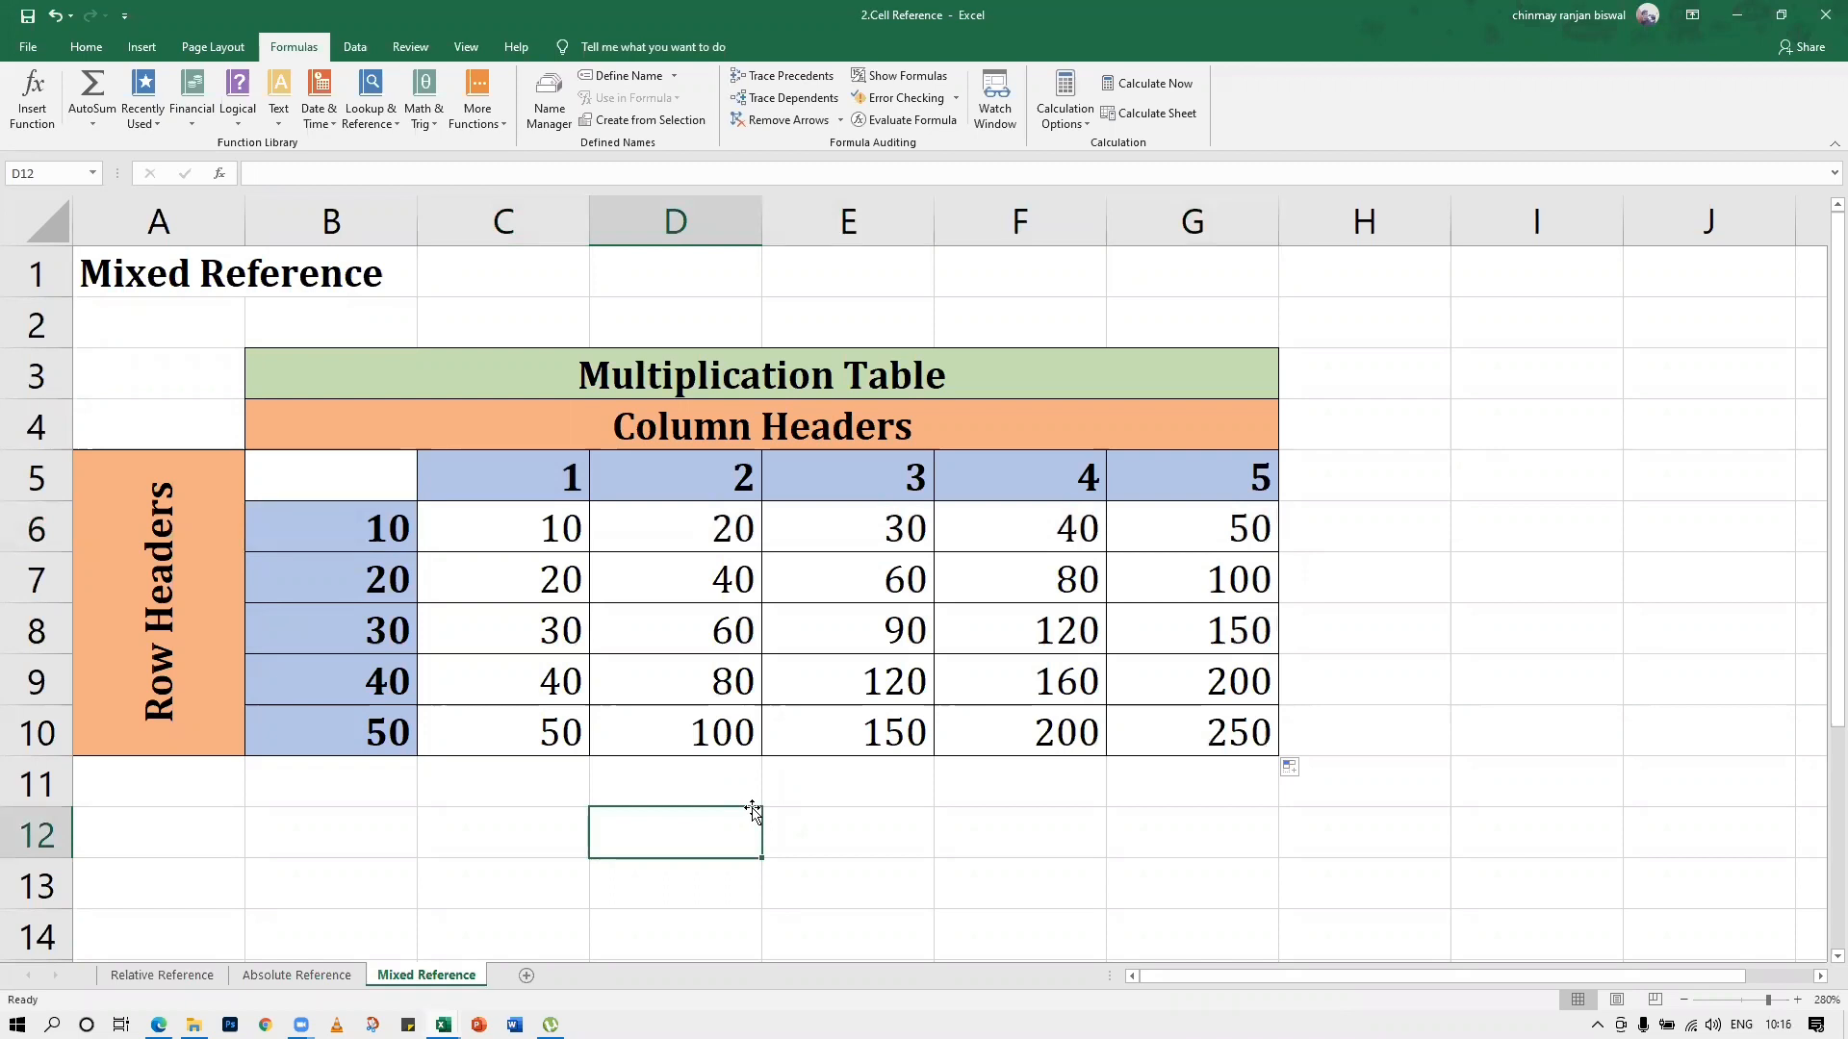
# Clear all the mixed-reference results from the table range C6:G10
pyautogui.click(574, 773)
pyautogui.moveTo(515, 536); pyautogui.dragTo(1136, 723)
pyautogui.press('Delete')
pyautogui.click(833, 784)
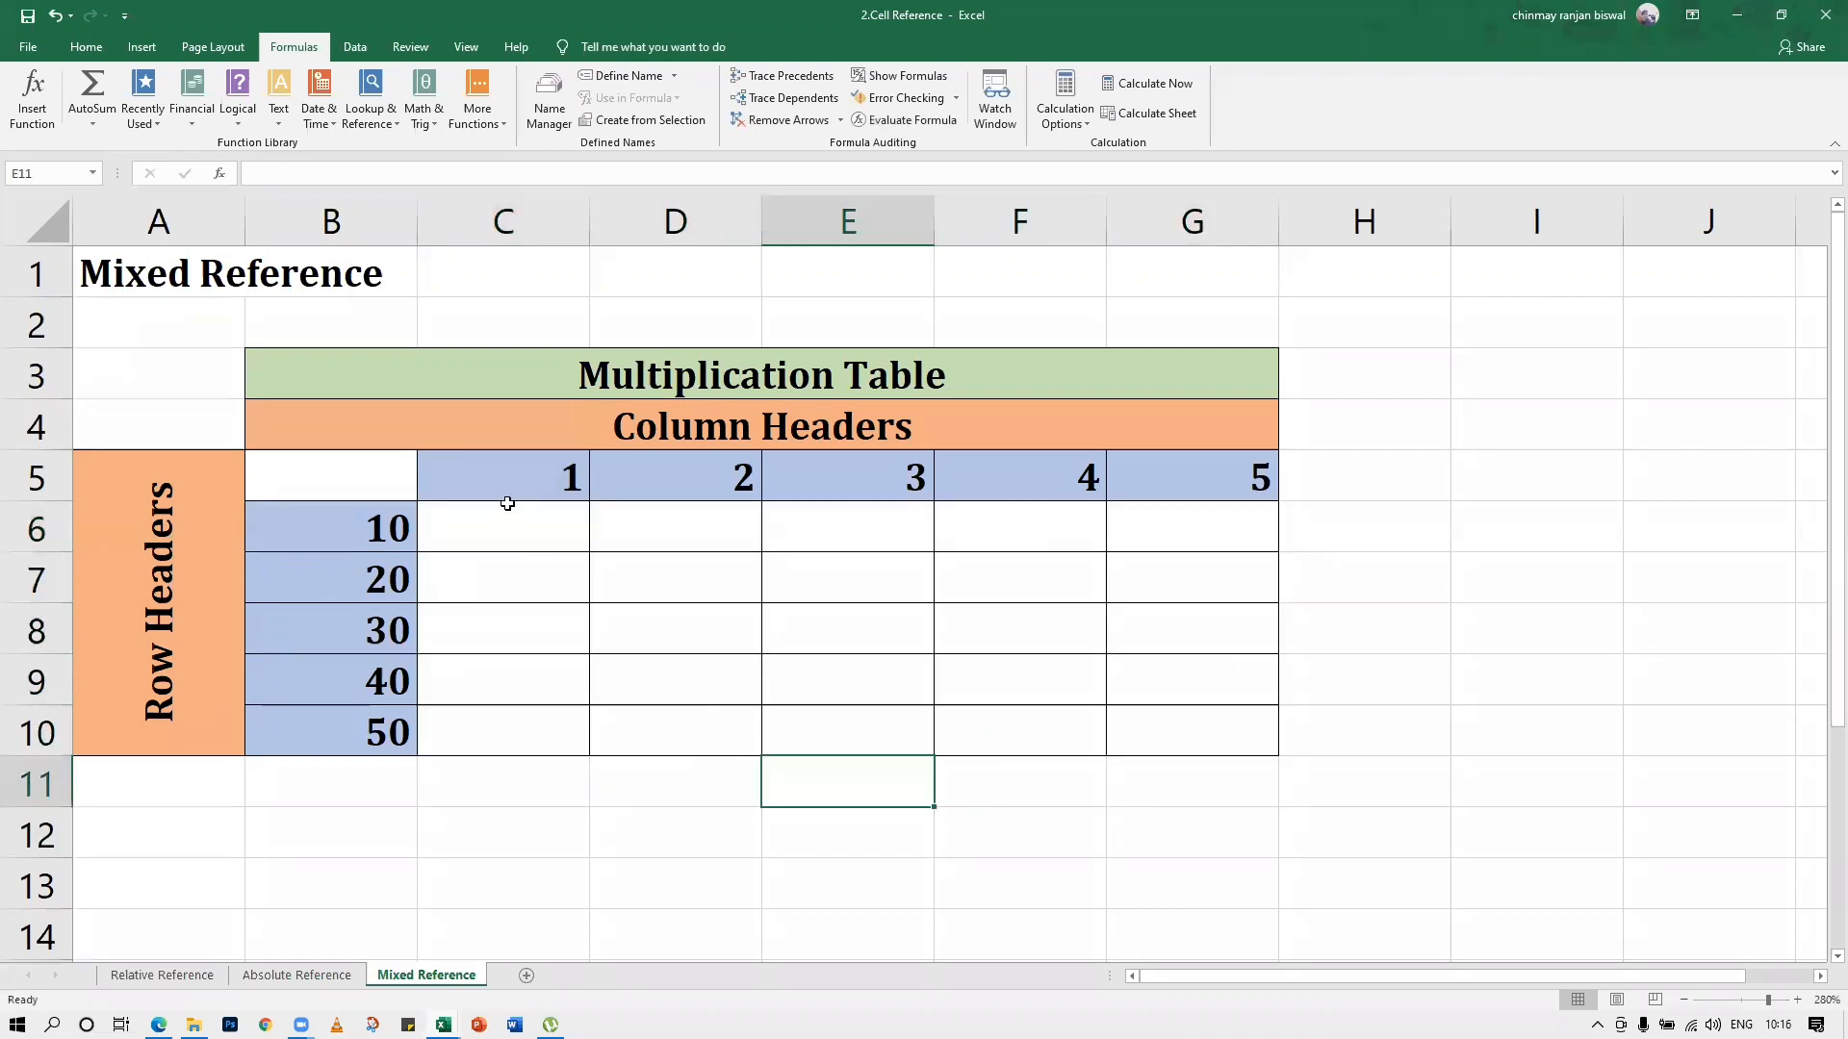
# Build the formula =C$5*$B6 in cell C6 by picking header cells C5 and B6 and switching each to a mixed reference
pyautogui.click(509, 516)
pyautogui.write('=')
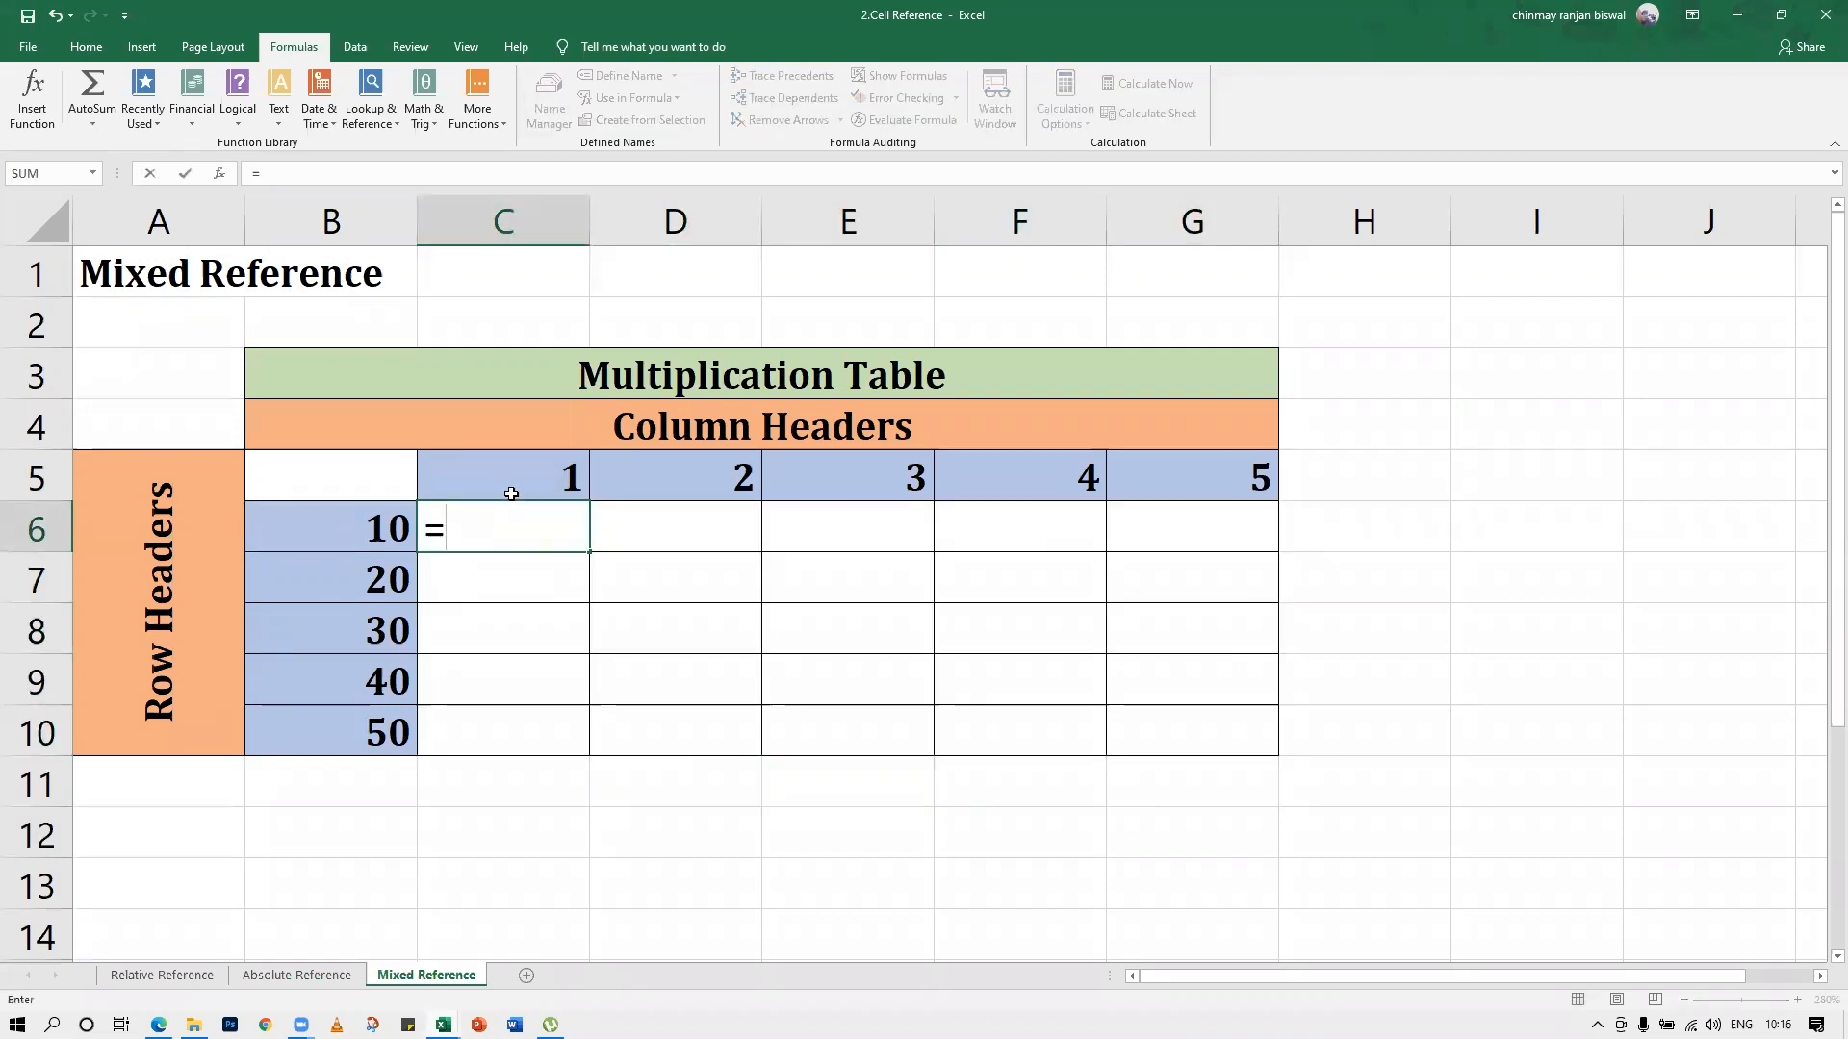
pyautogui.click(505, 480)
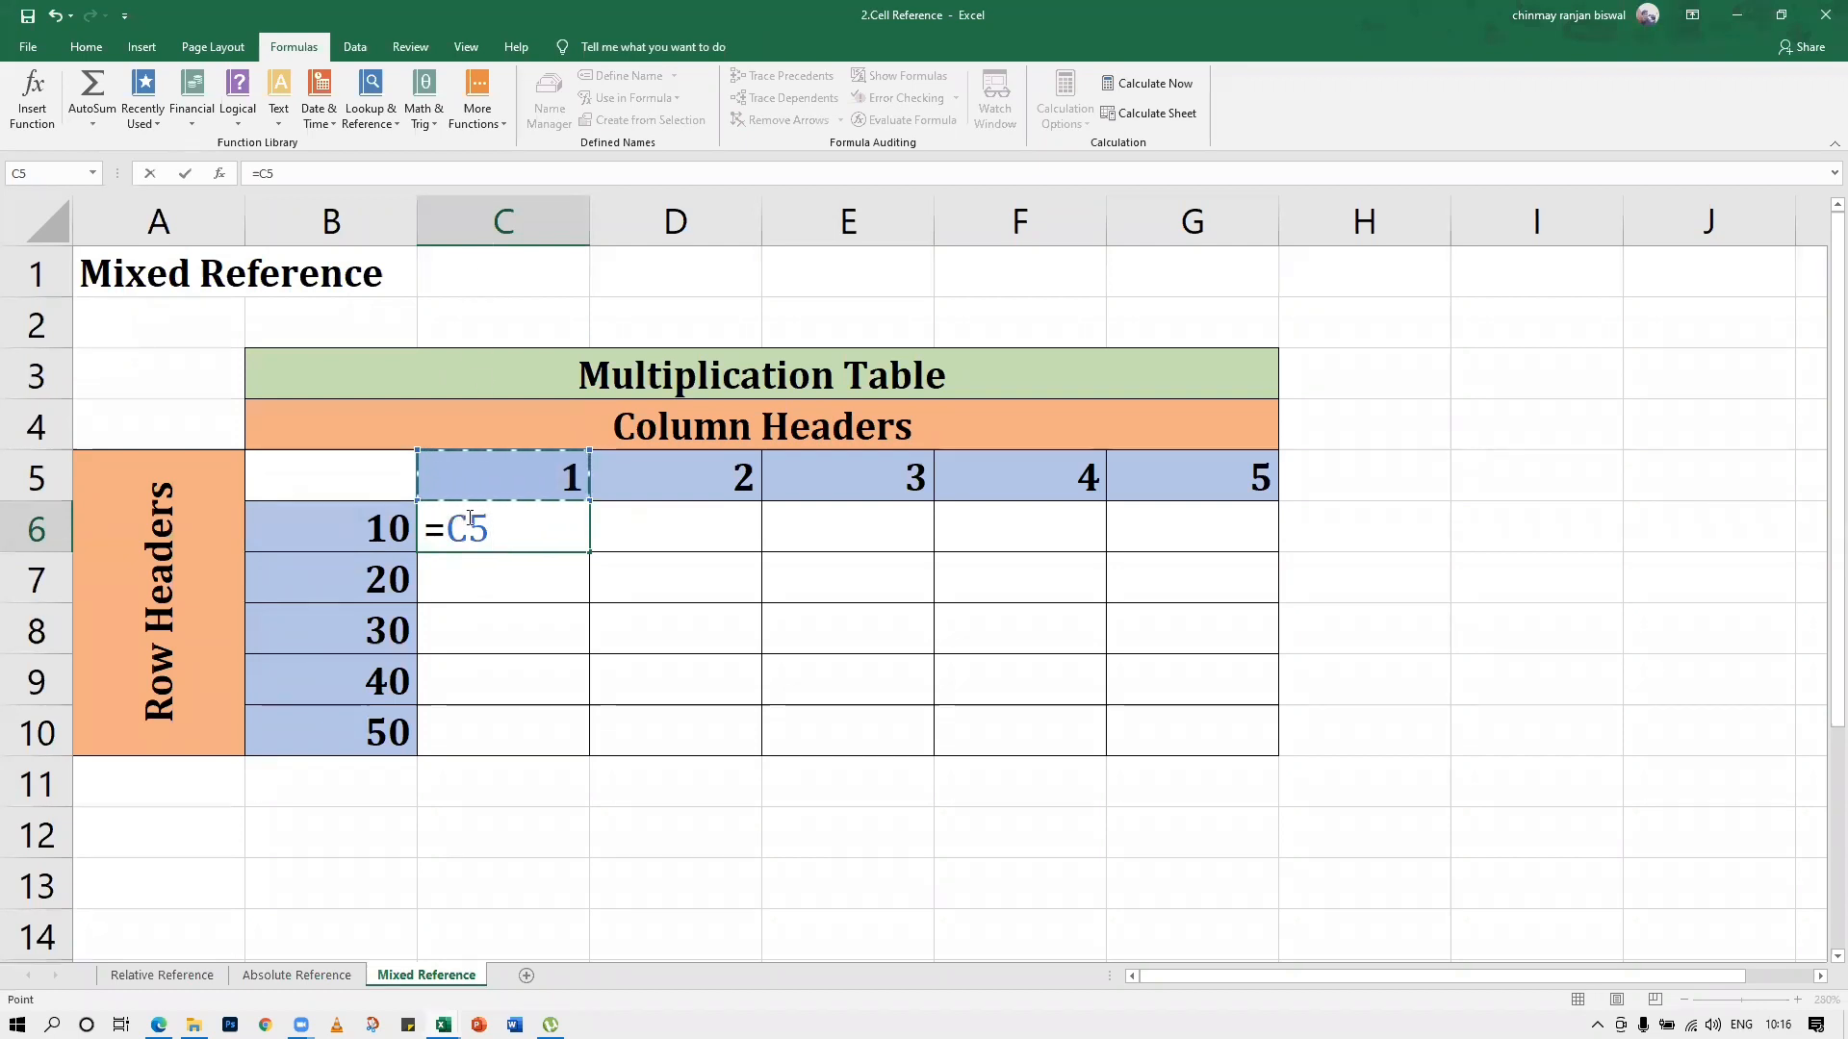
pyautogui.press('F4')
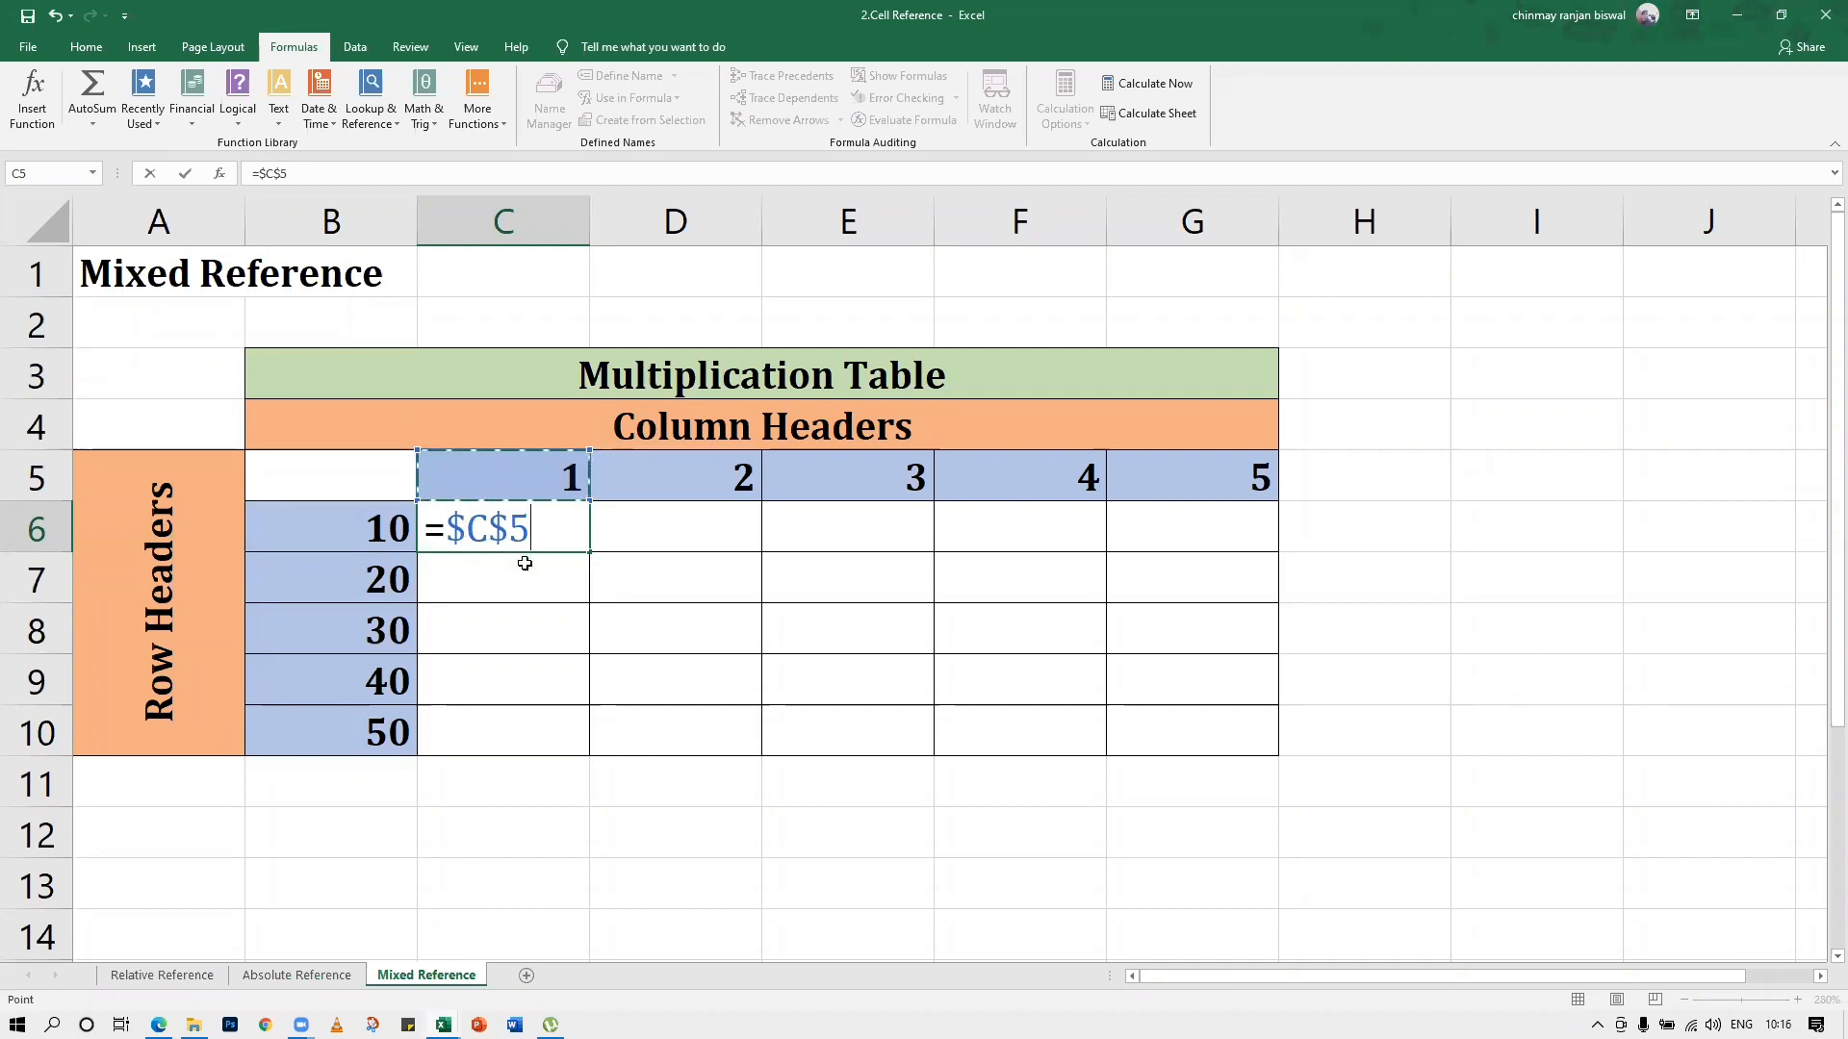
pyautogui.press('F4')
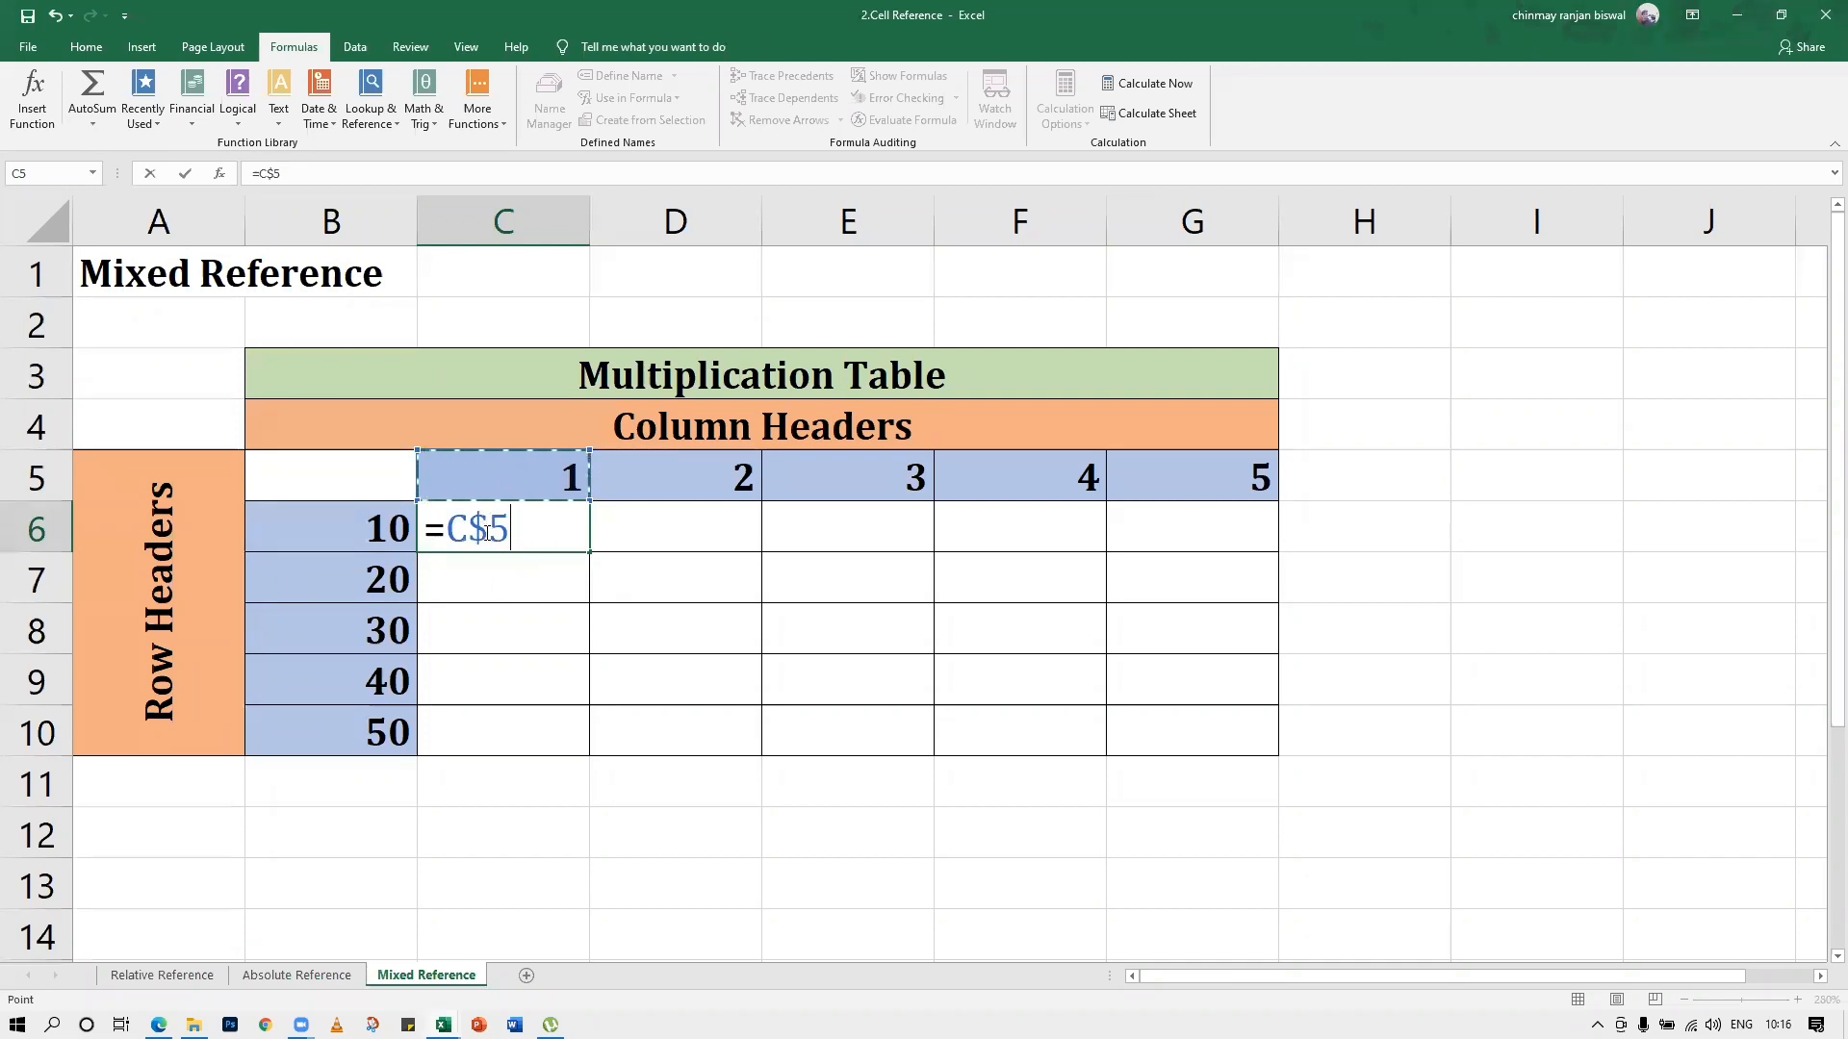
pyautogui.write('*')
pyautogui.click(390, 521)
pyautogui.press('F4')
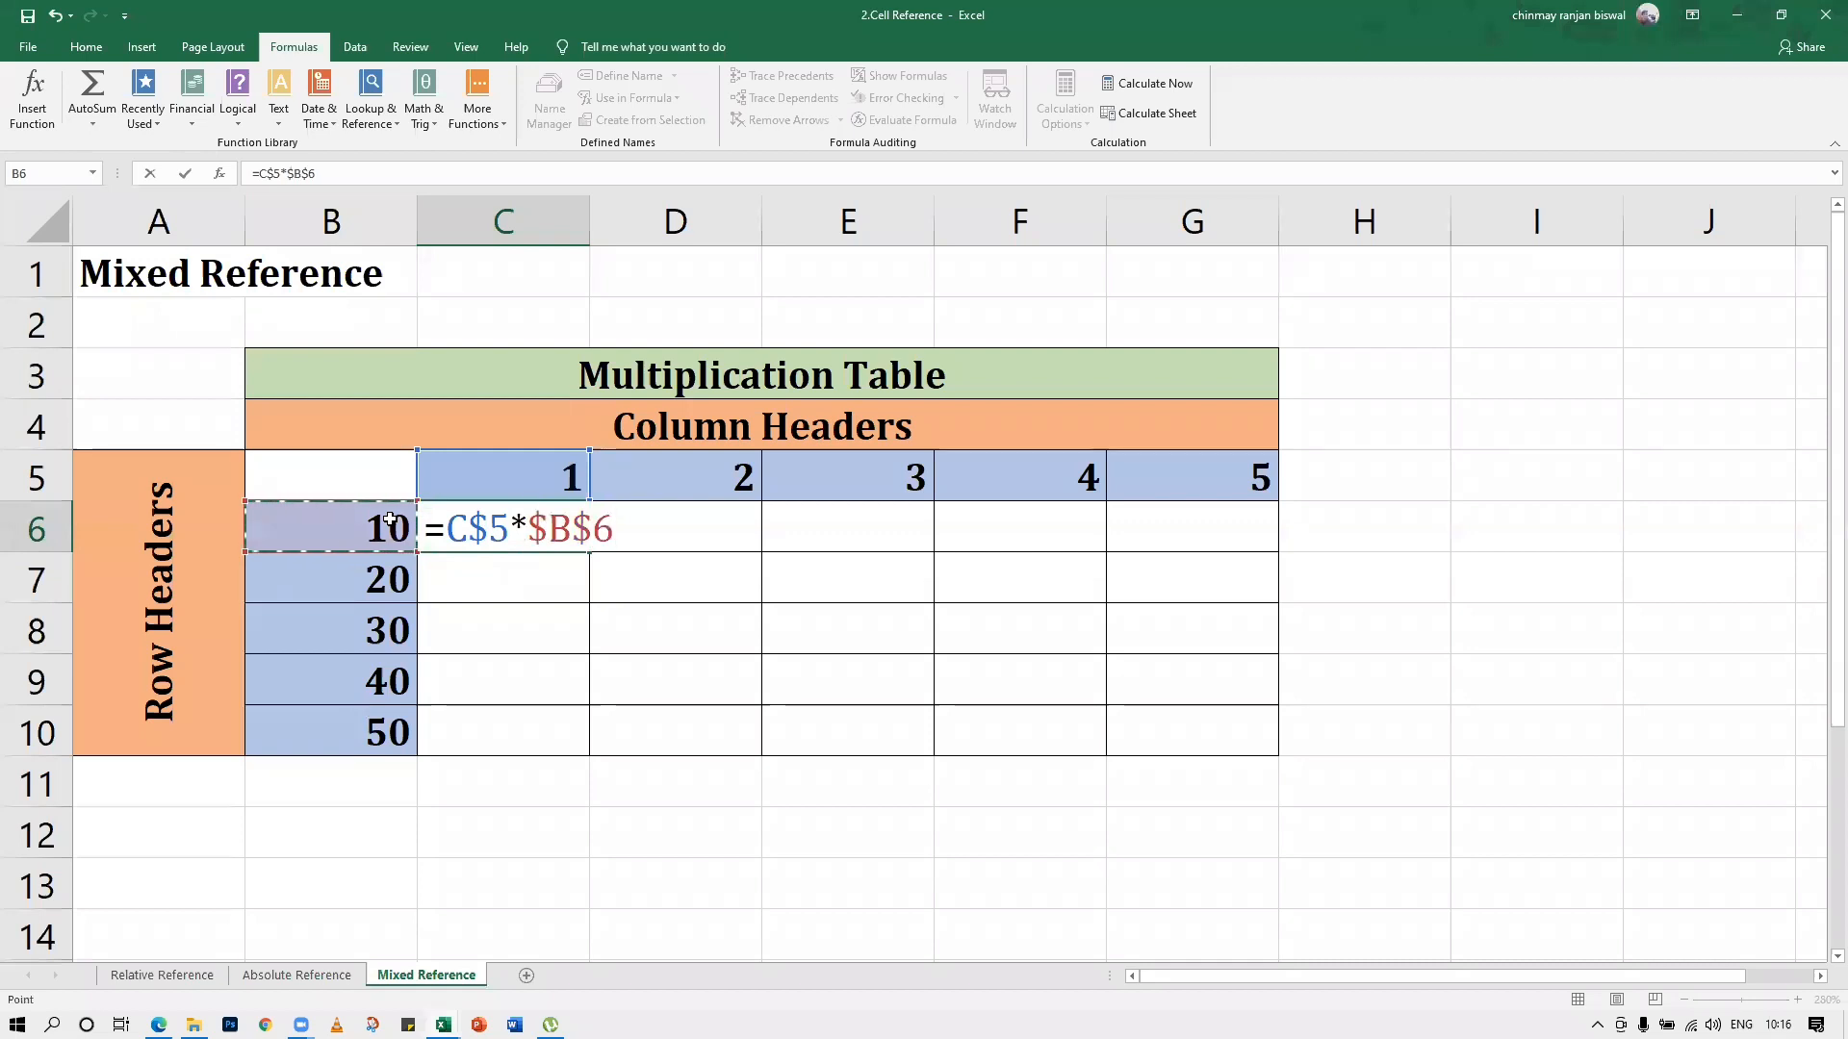
pyautogui.press('F4')
pyautogui.press('F4')
pyautogui.press('Return')
# Fill the =C$5*$B6 formula from C6 across the whole table range C6:G10 and deselect the range
pyautogui.click(499, 544)
pyautogui.moveTo(866, 558); pyautogui.dragTo(1272, 749)
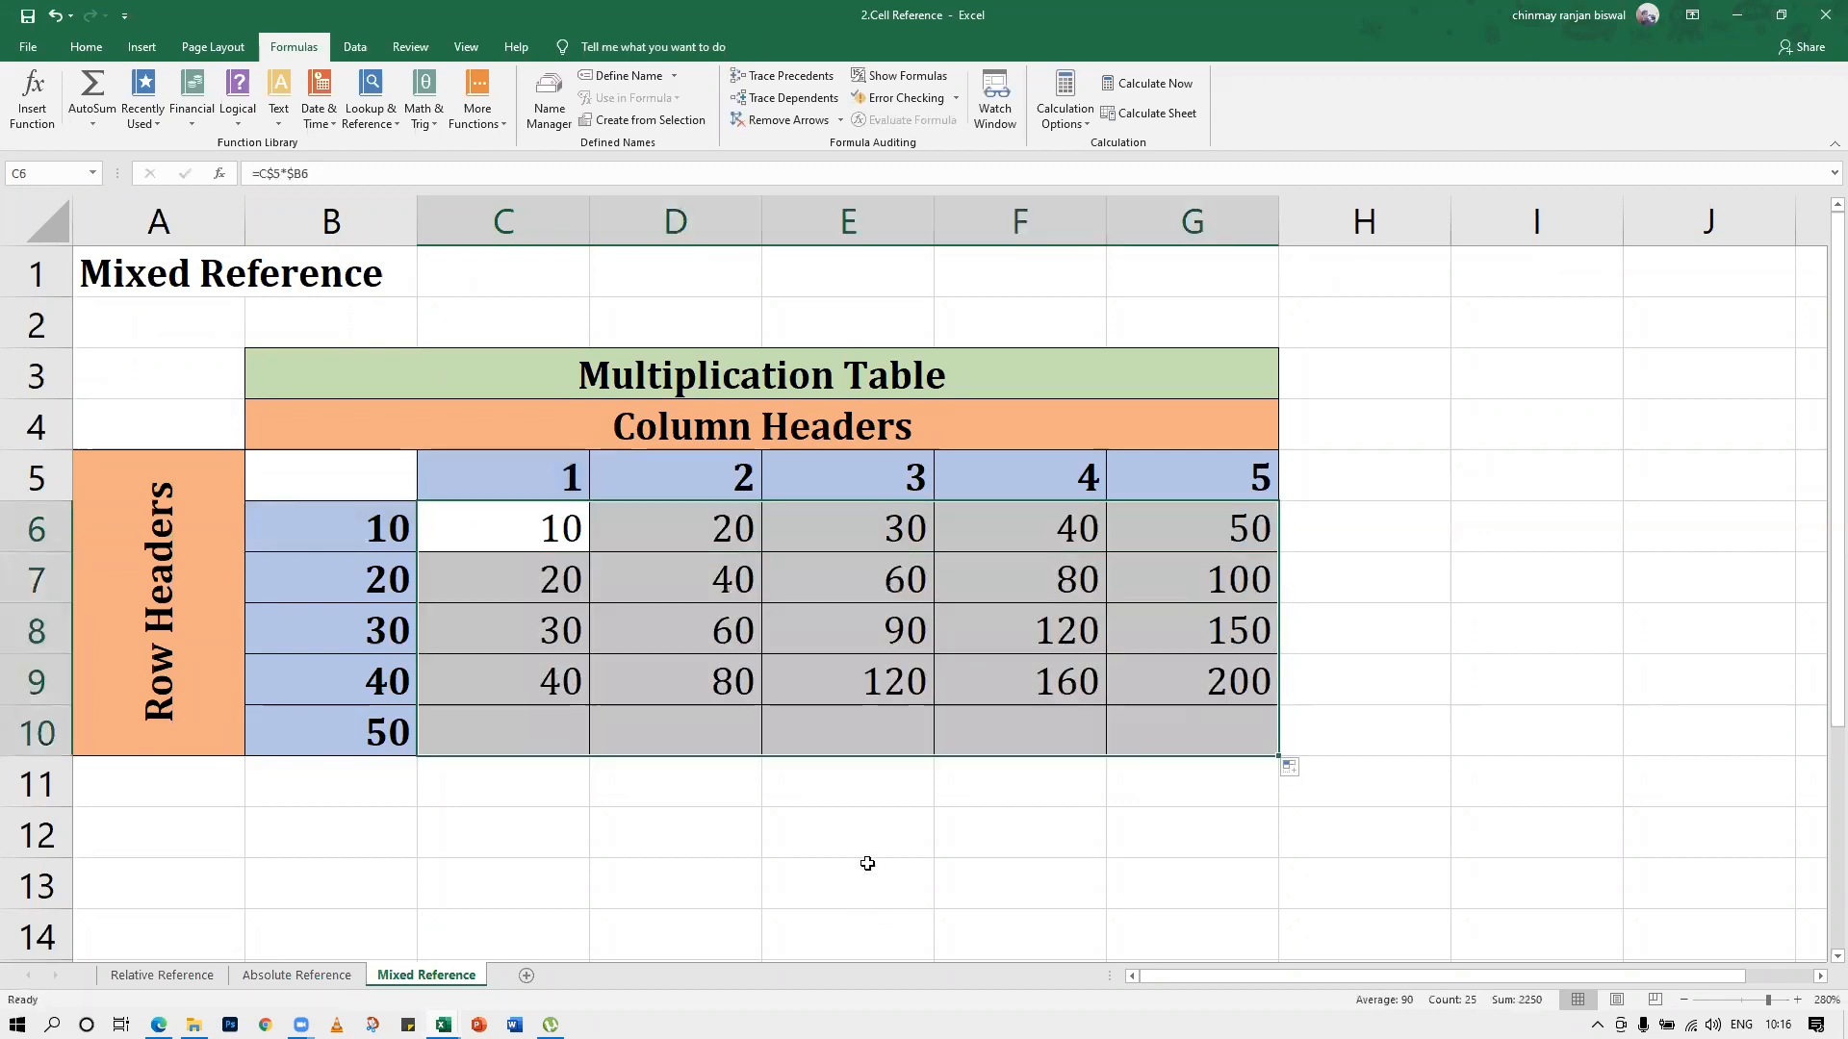
pyautogui.click(867, 863)
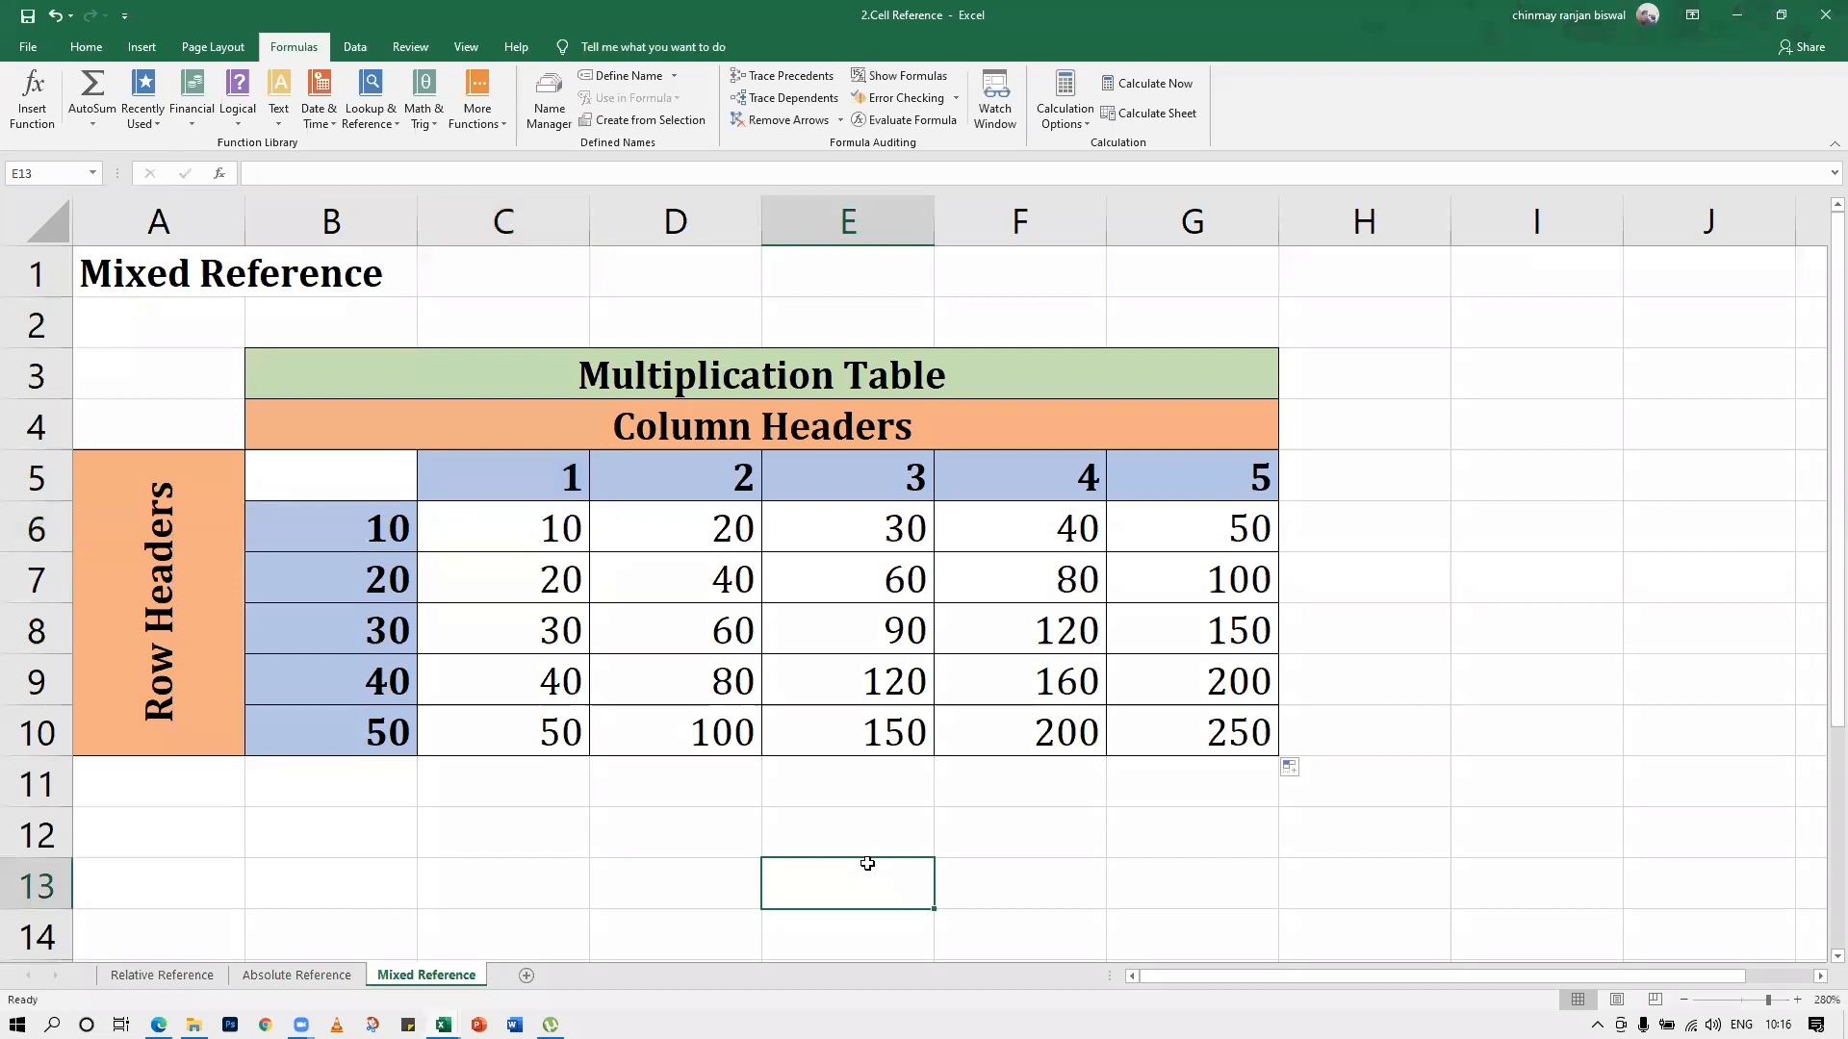
pyautogui.click(640, 827)
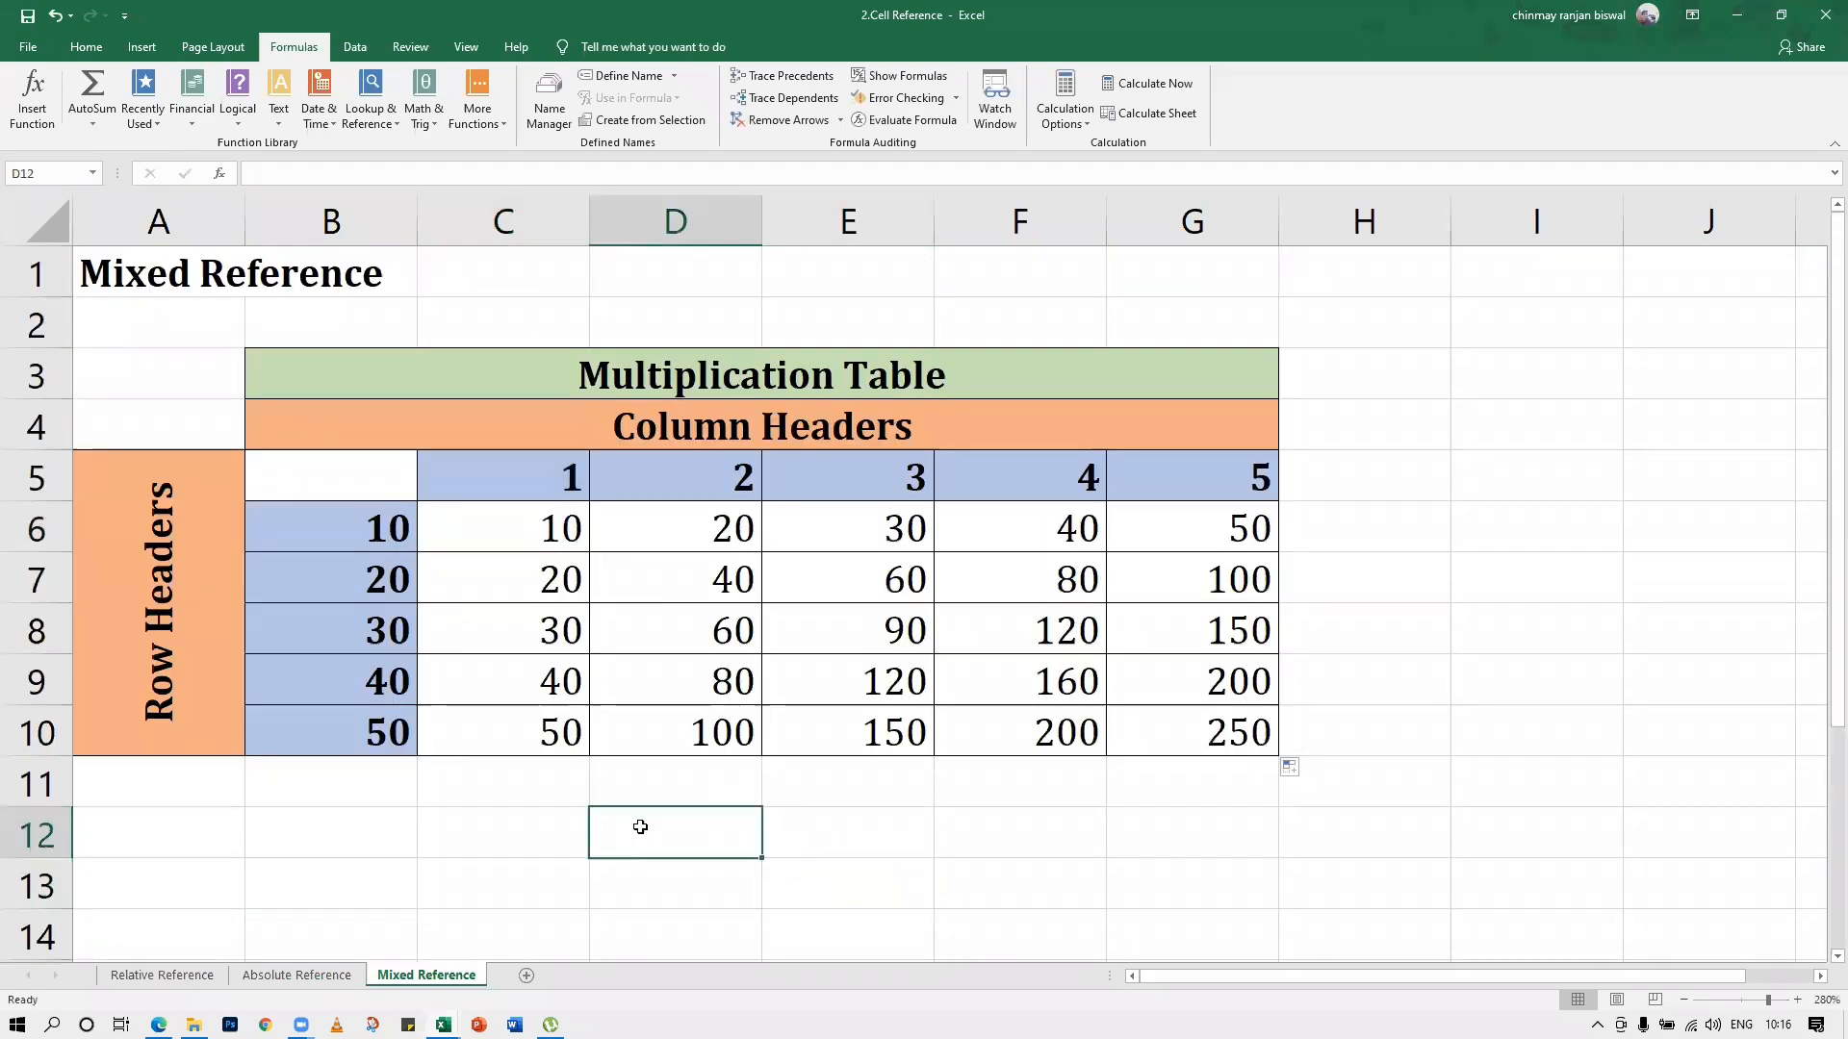
pyautogui.write('=')
pyautogui.press('BackSpace')
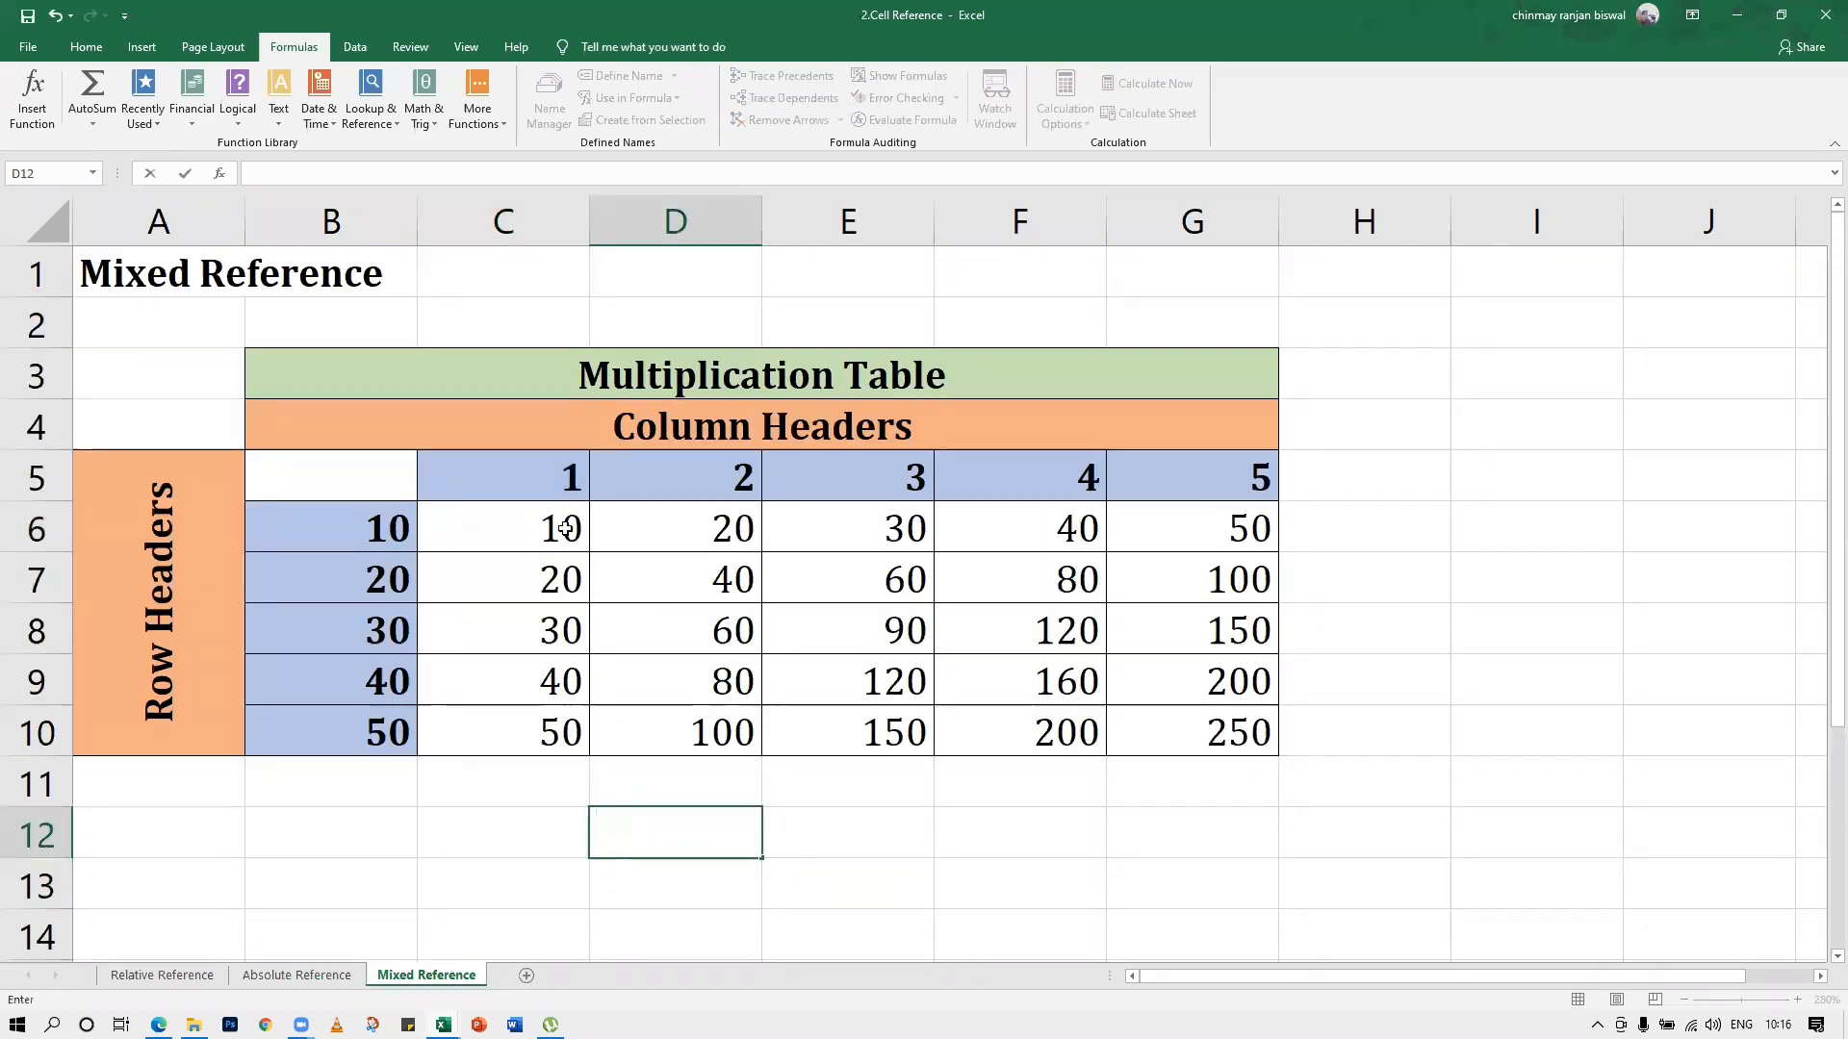
pyautogui.moveTo(565, 528); pyautogui.dragTo(1180, 726)
pyautogui.press('BackSpace')
pyautogui.press('Escape')
pyautogui.click(799, 784)
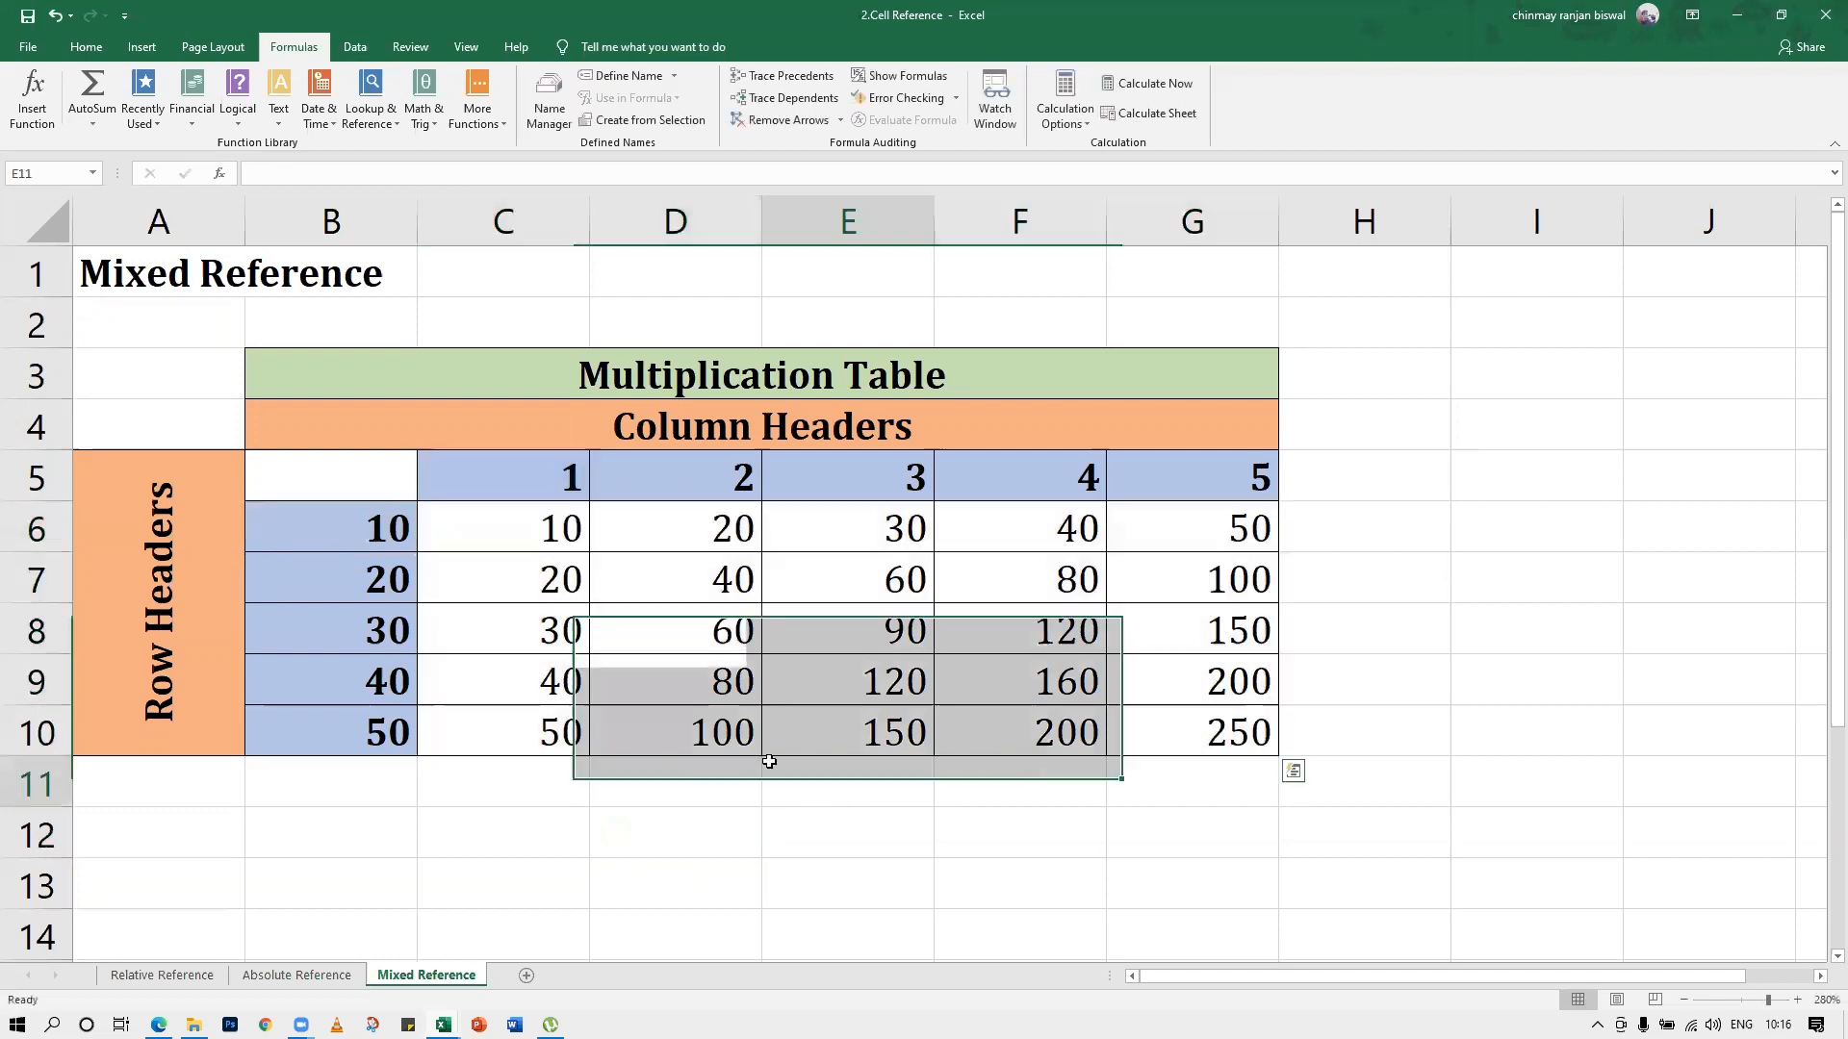
# Clear the multiplication results from the table range C6:G10 and deselect the range
pyautogui.moveTo(554, 532); pyautogui.dragTo(1145, 736)
pyautogui.press('Delete')
pyautogui.click(1049, 777)
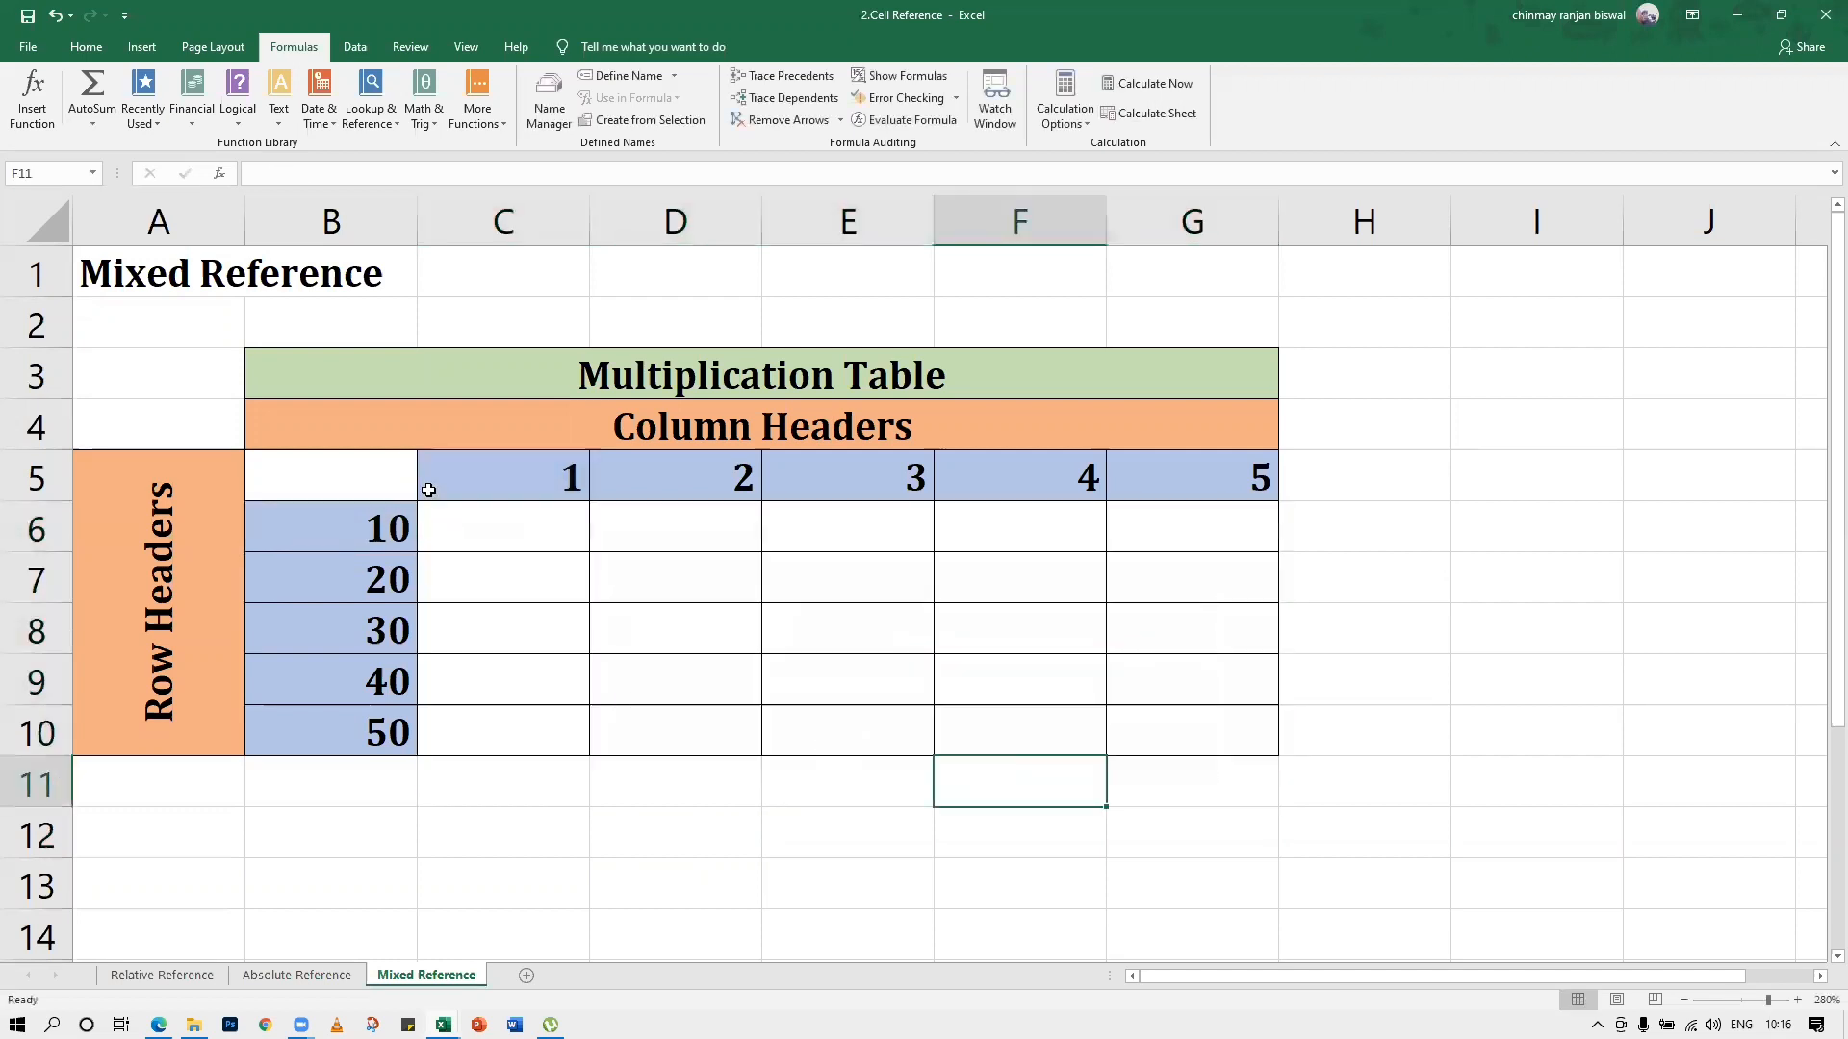
# Enter =C$5*$B6 in cell C6, fixing the row of header C5 and the column of header B6
pyautogui.click(474, 507)
pyautogui.write('=')
pyautogui.click(510, 476)
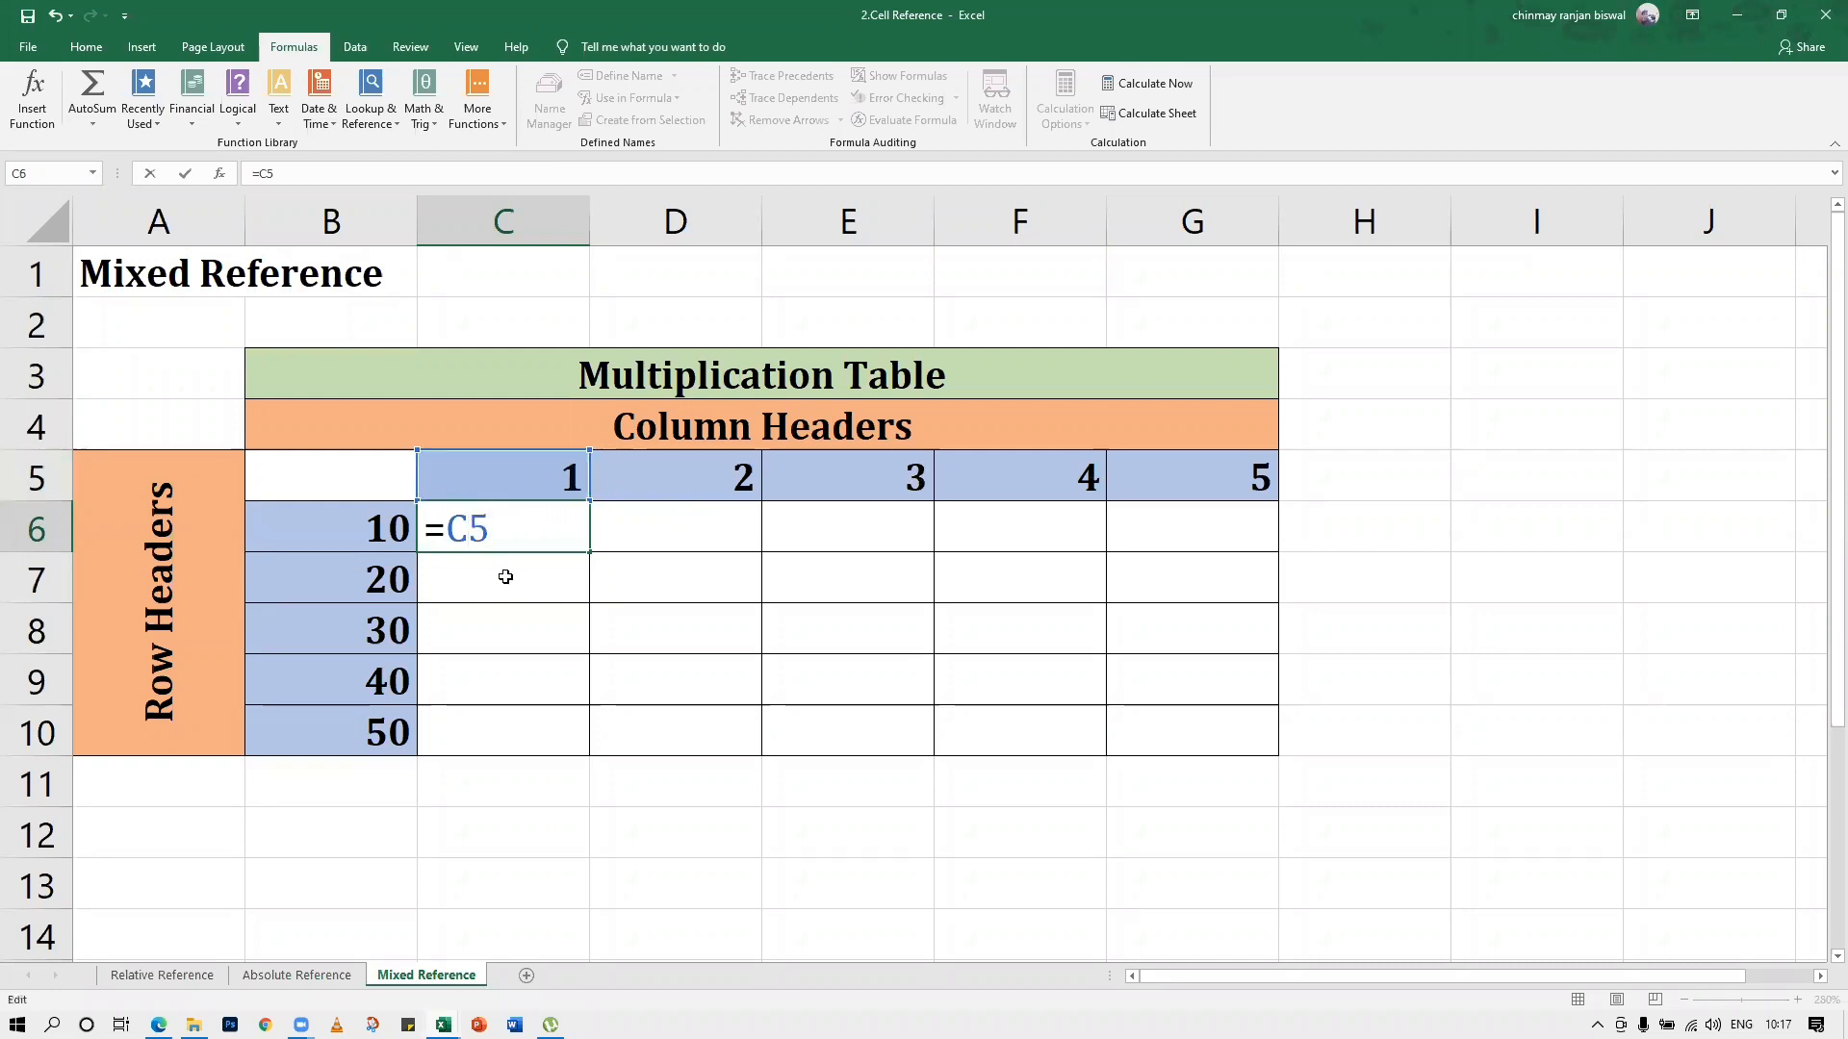
pyautogui.press('Left')
pyautogui.write('$5')
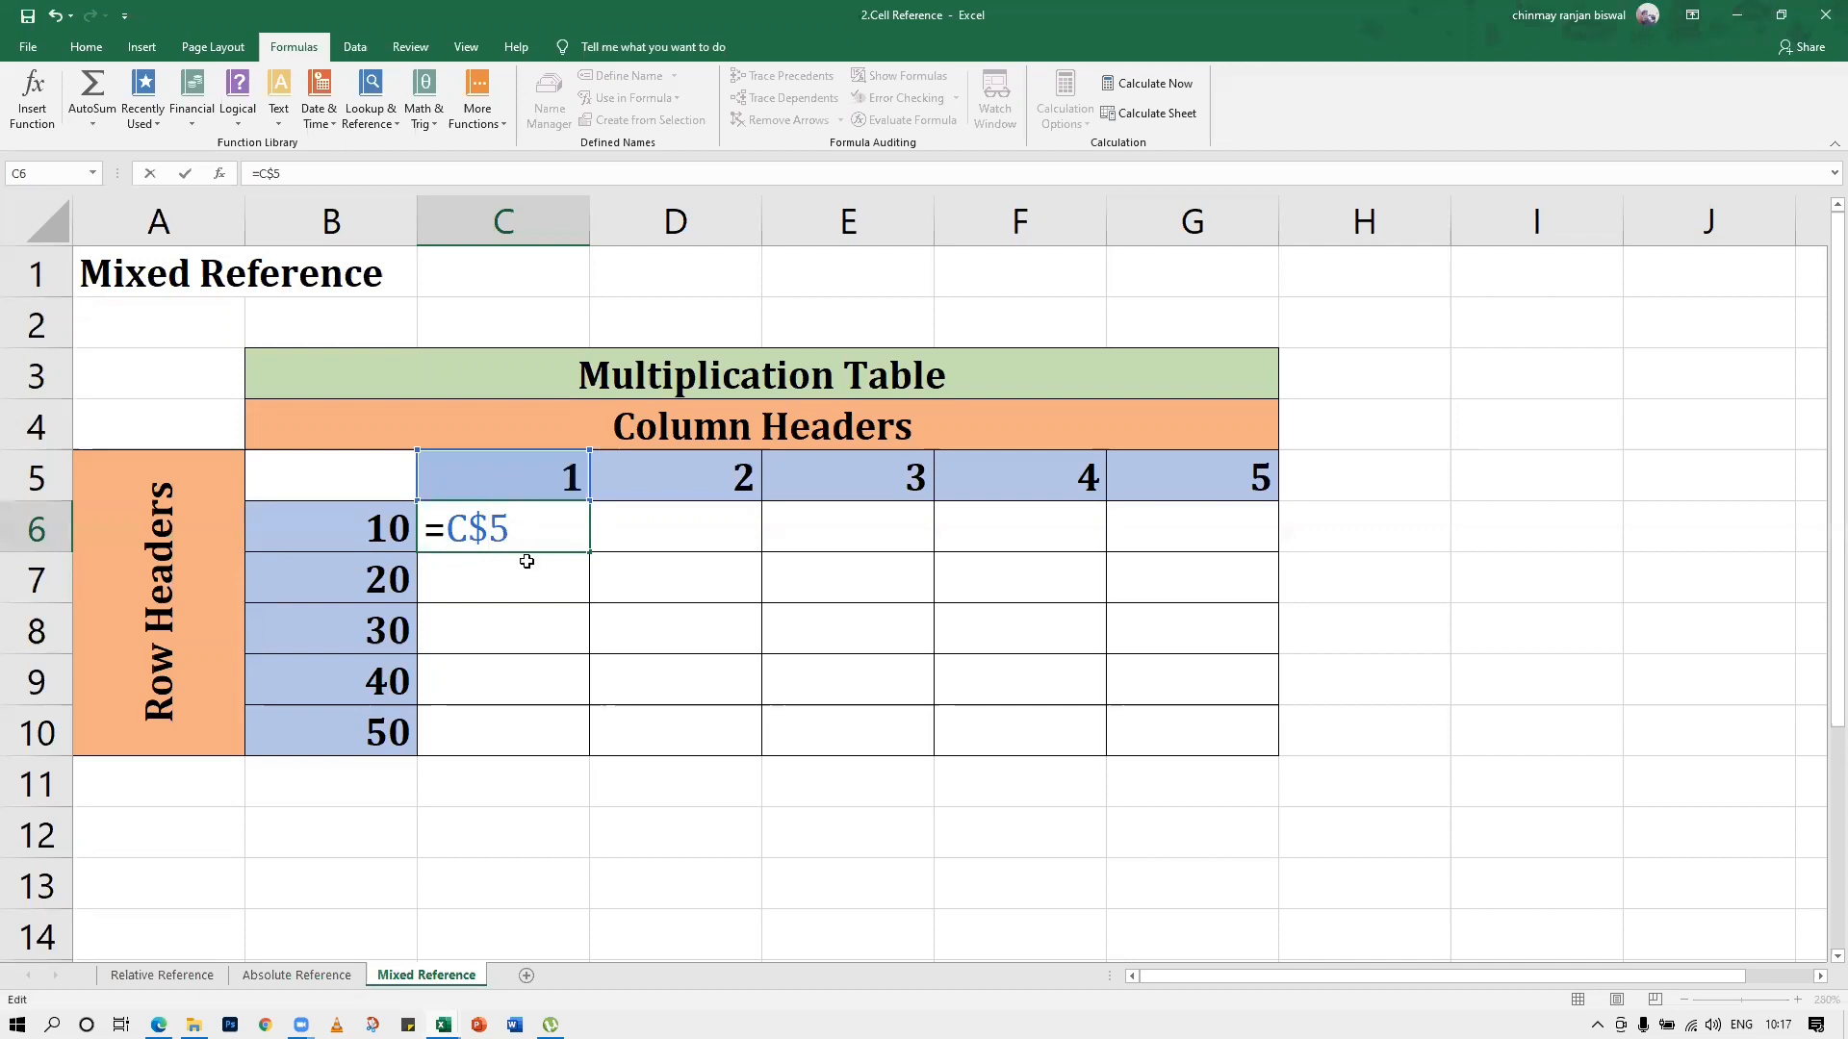
pyautogui.write('*')
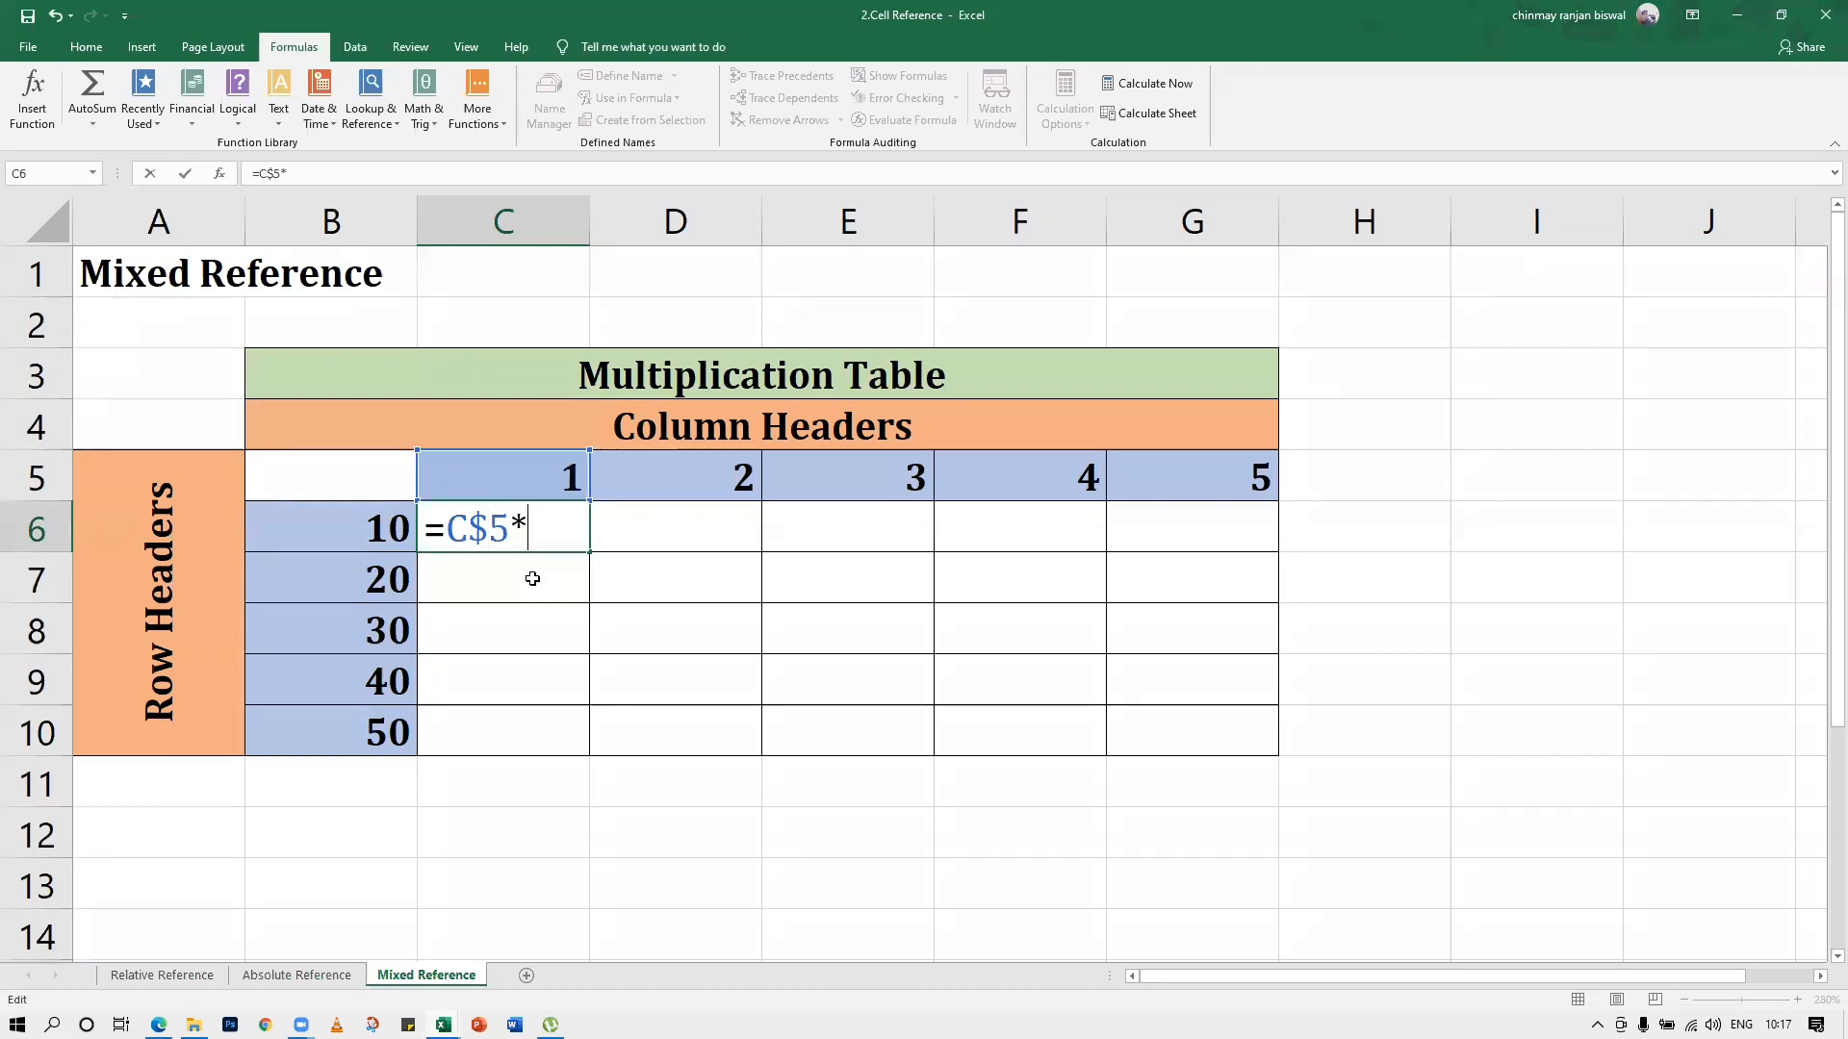
pyautogui.click(352, 525)
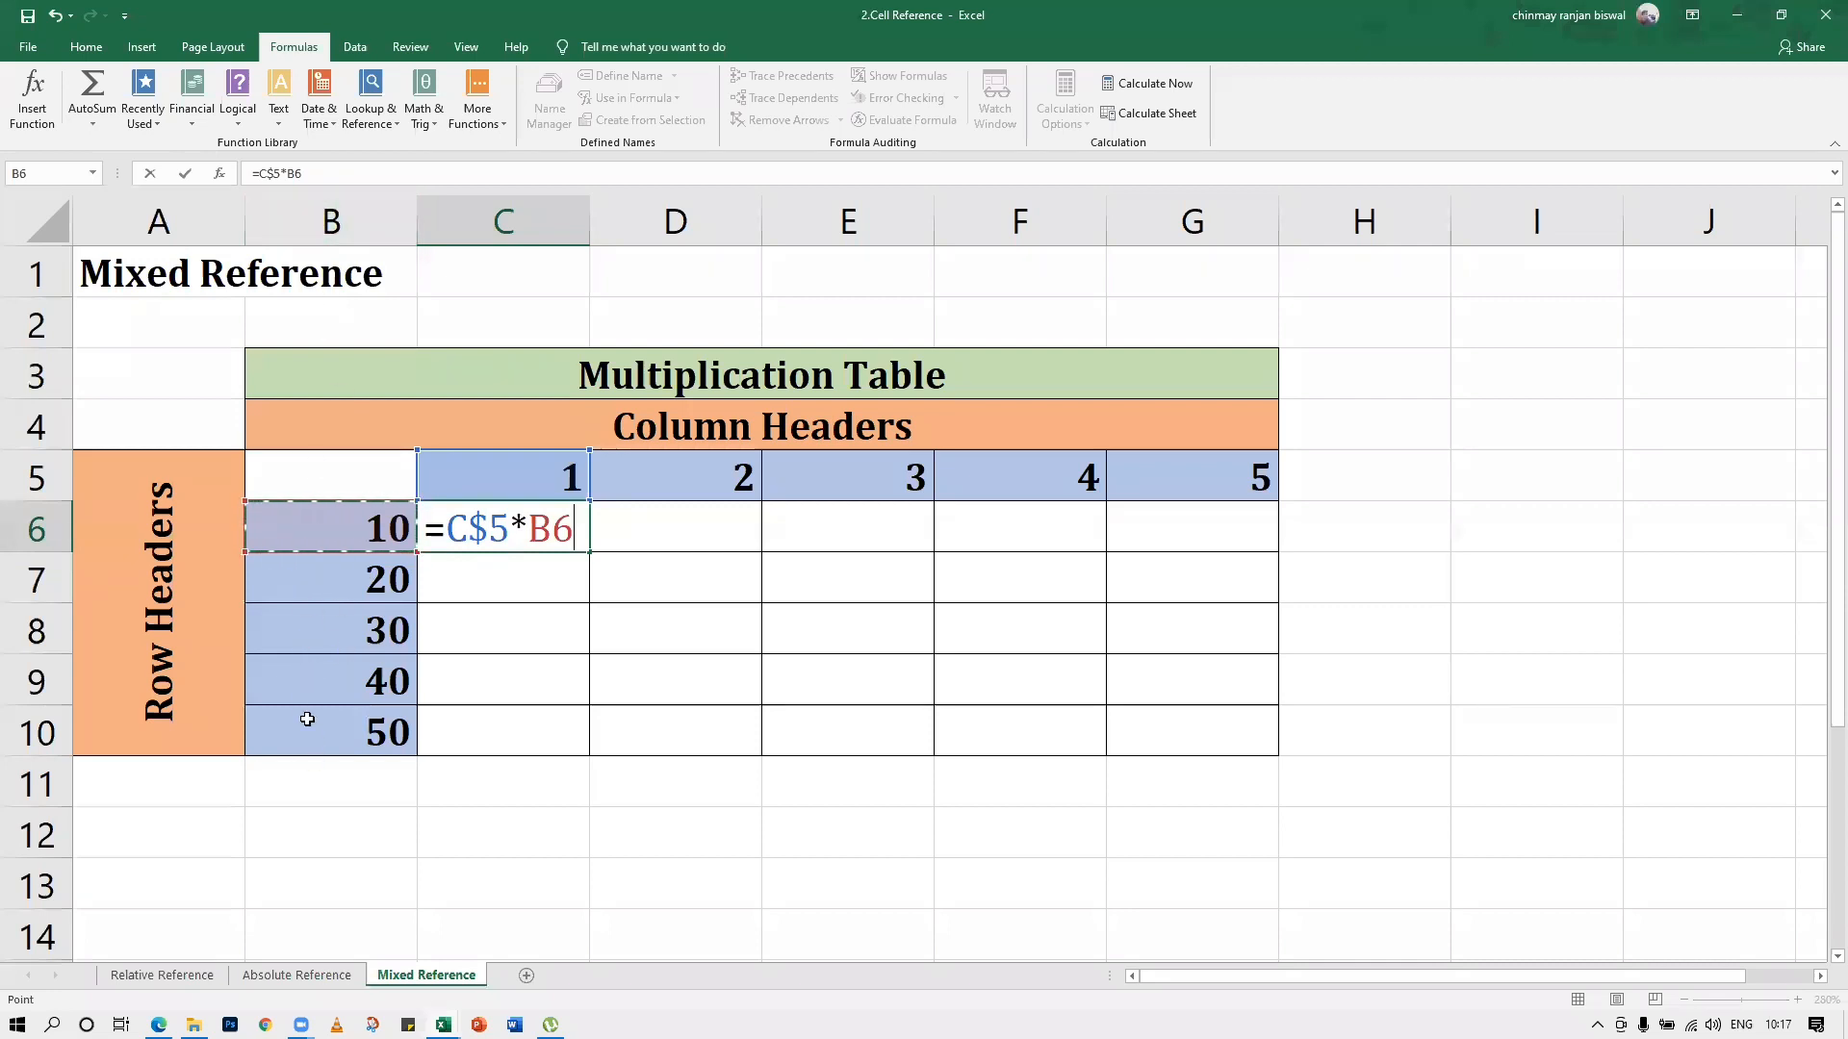
pyautogui.click(531, 529)
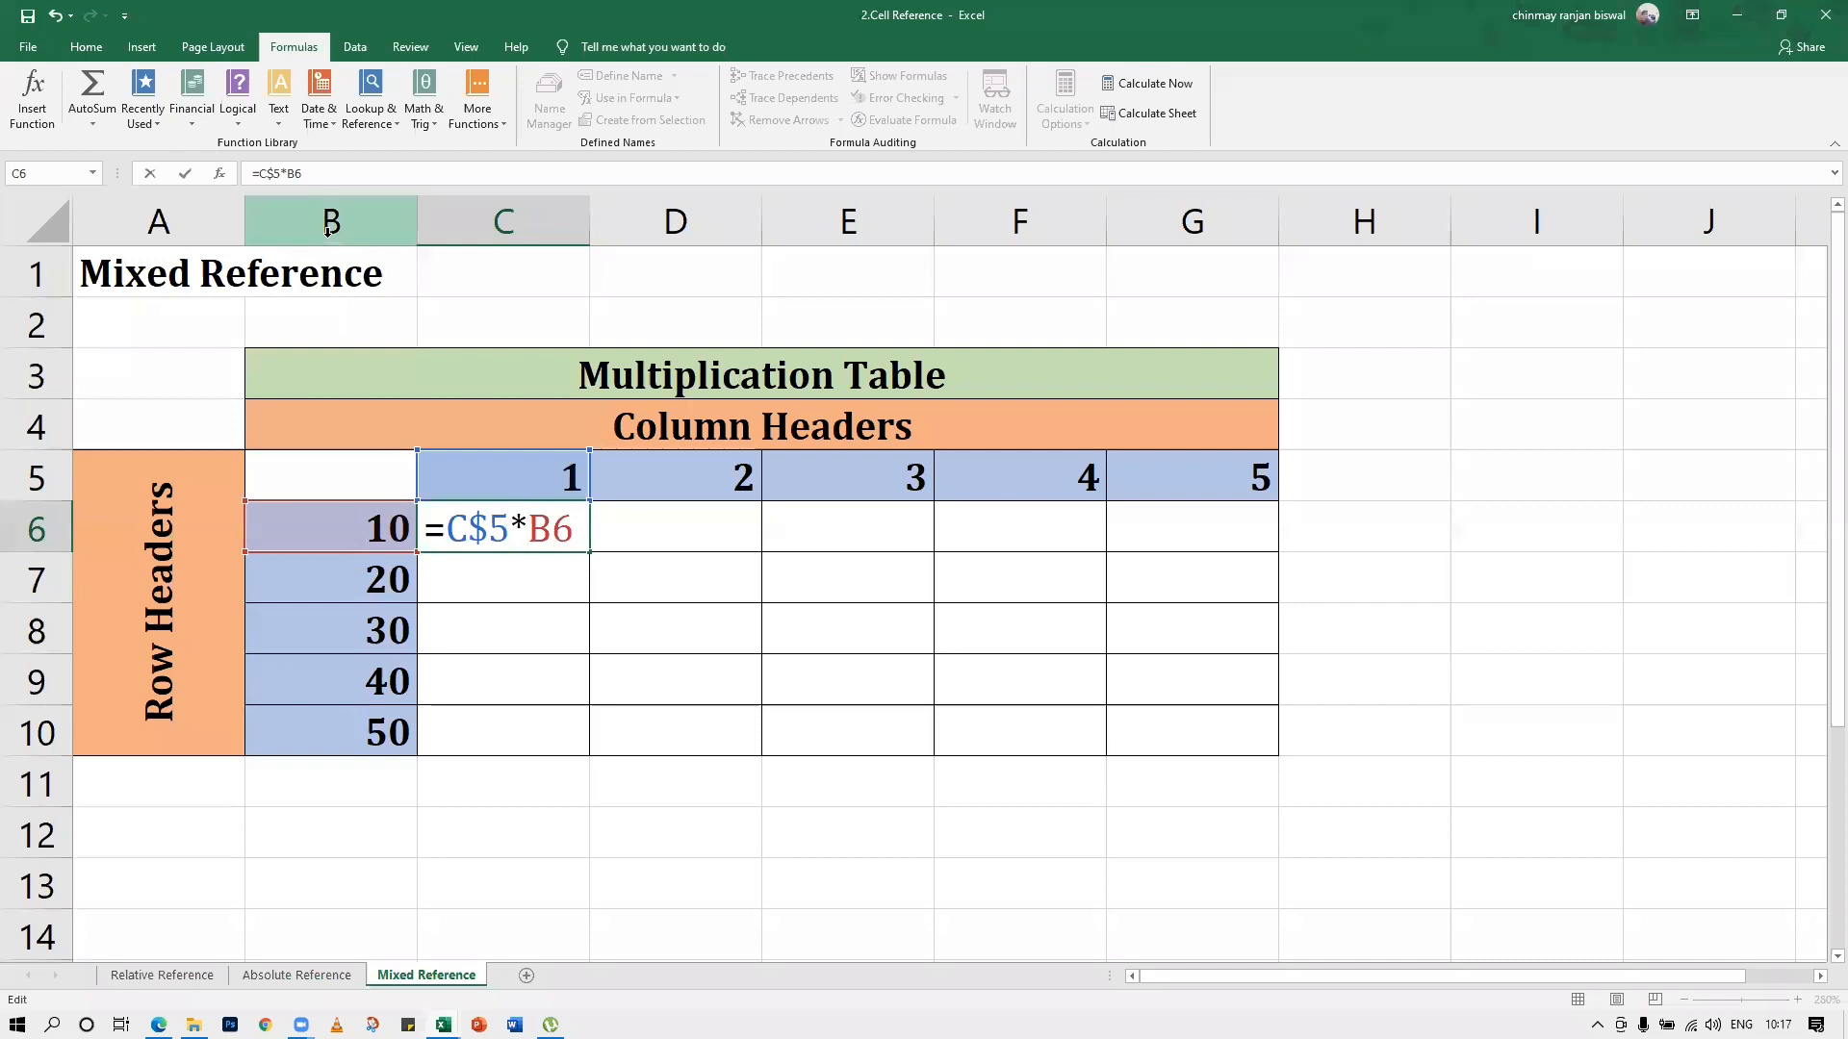
pyautogui.write('$')
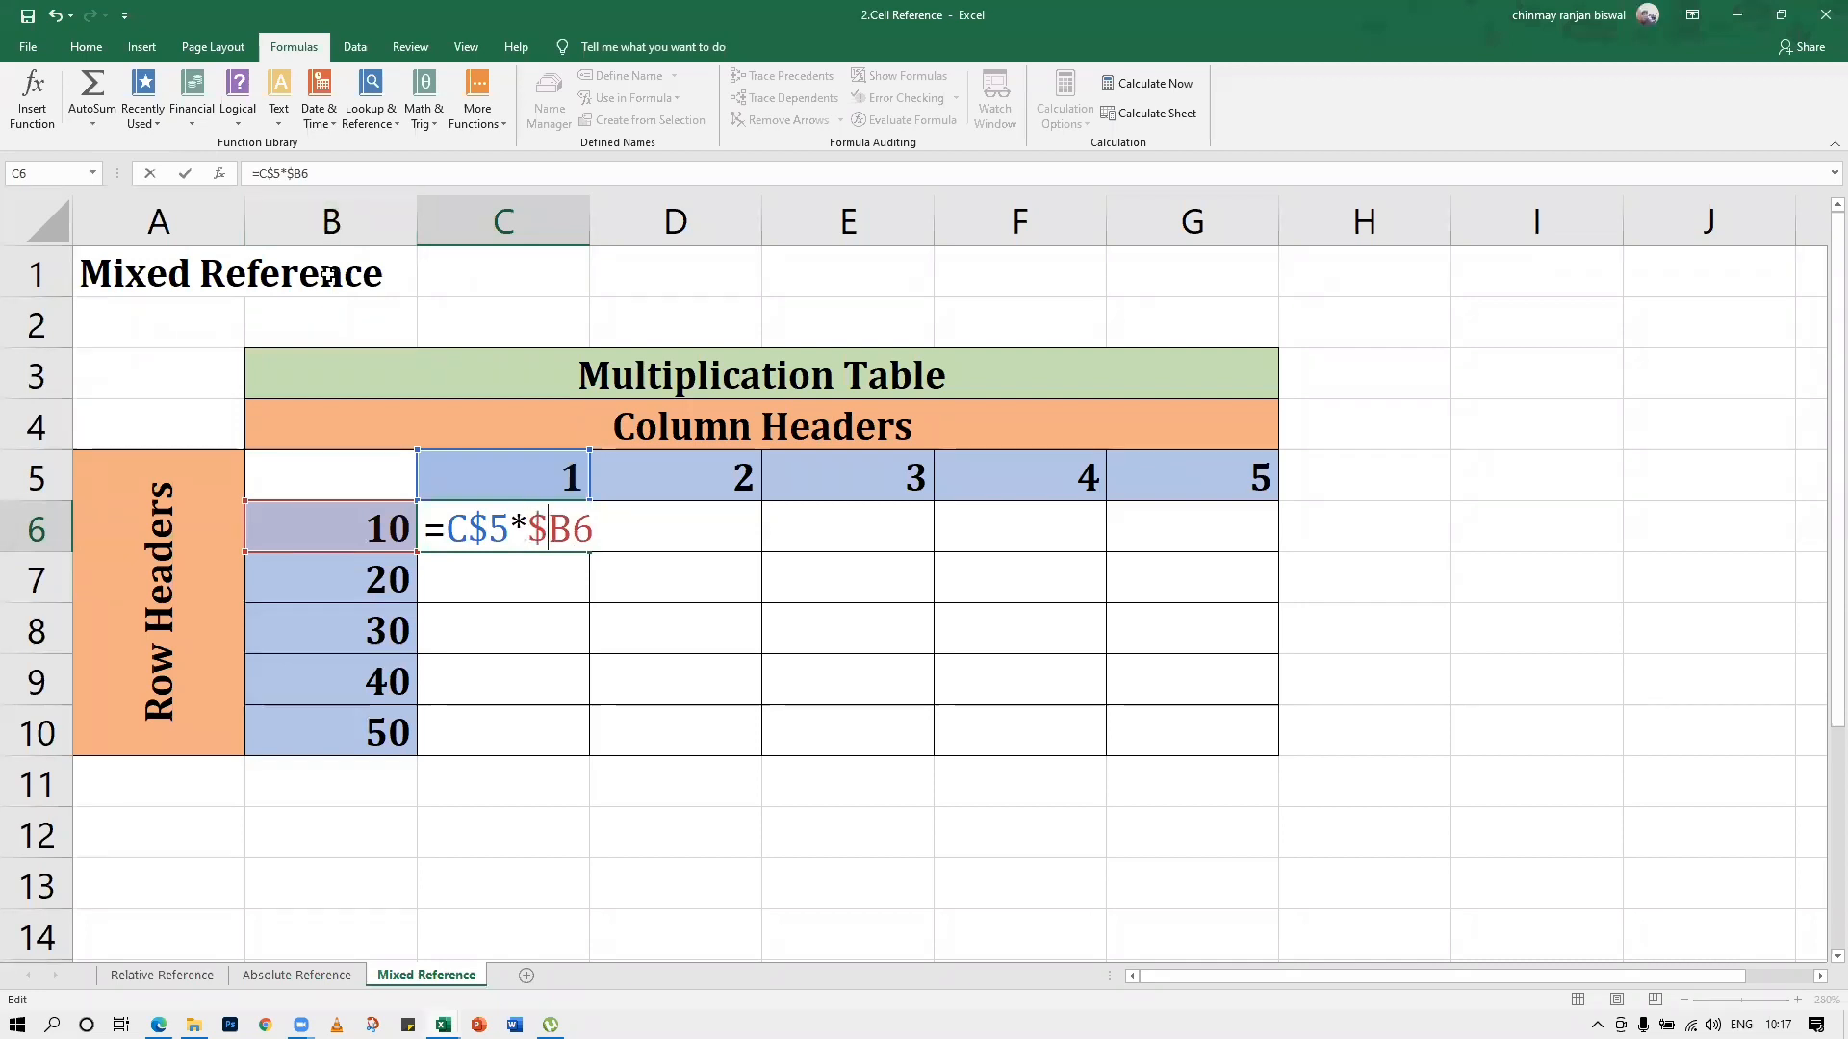
pyautogui.press('Return')
# Fill the C6 formula across row 6 to G6 and down column G to G10
pyautogui.click(577, 538)
pyautogui.moveTo(584, 547); pyautogui.dragTo(1283, 751)
pyautogui.click(1284, 545)
pyautogui.click(1269, 539)
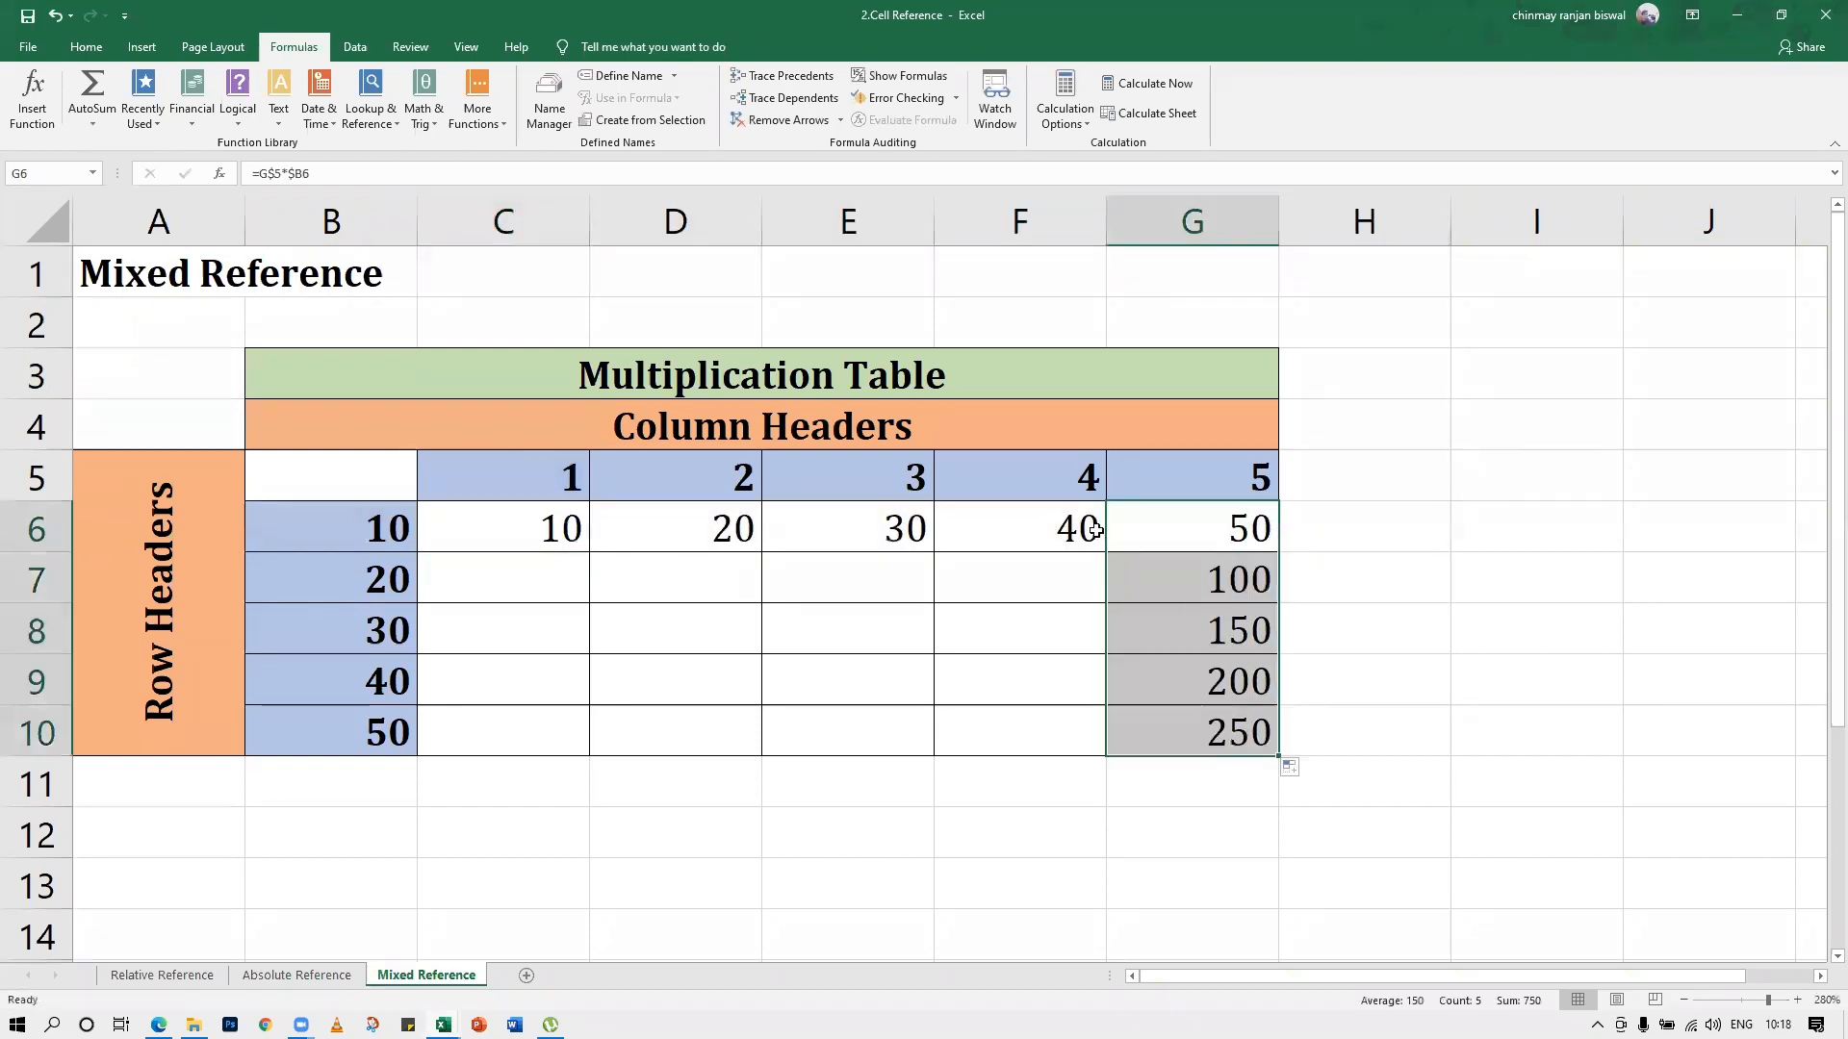
# Fill the row 6 formulas in columns F, E, D and C down to row 10, one column at a time
pyautogui.click(1087, 539)
pyautogui.moveTo(1109, 552); pyautogui.dragTo(1112, 750)
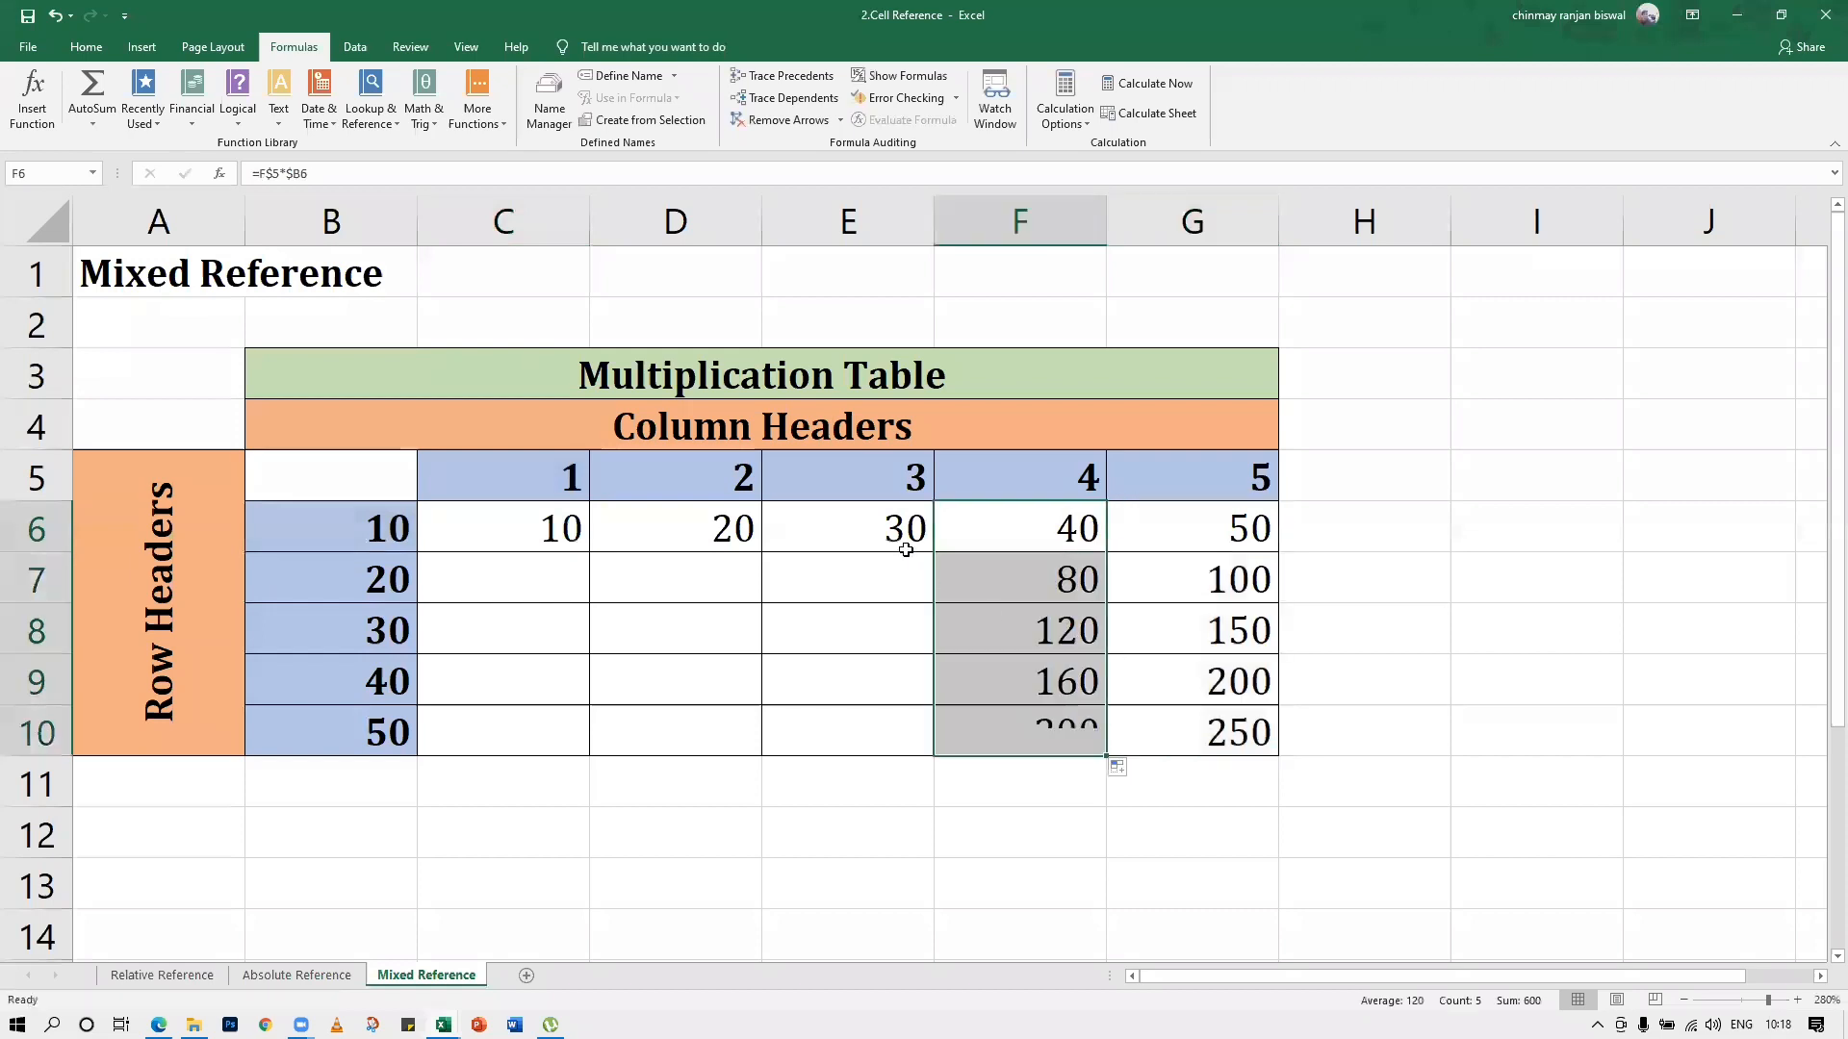
pyautogui.click(924, 545)
pyautogui.moveTo(933, 553); pyautogui.dragTo(938, 757)
pyautogui.click(713, 548)
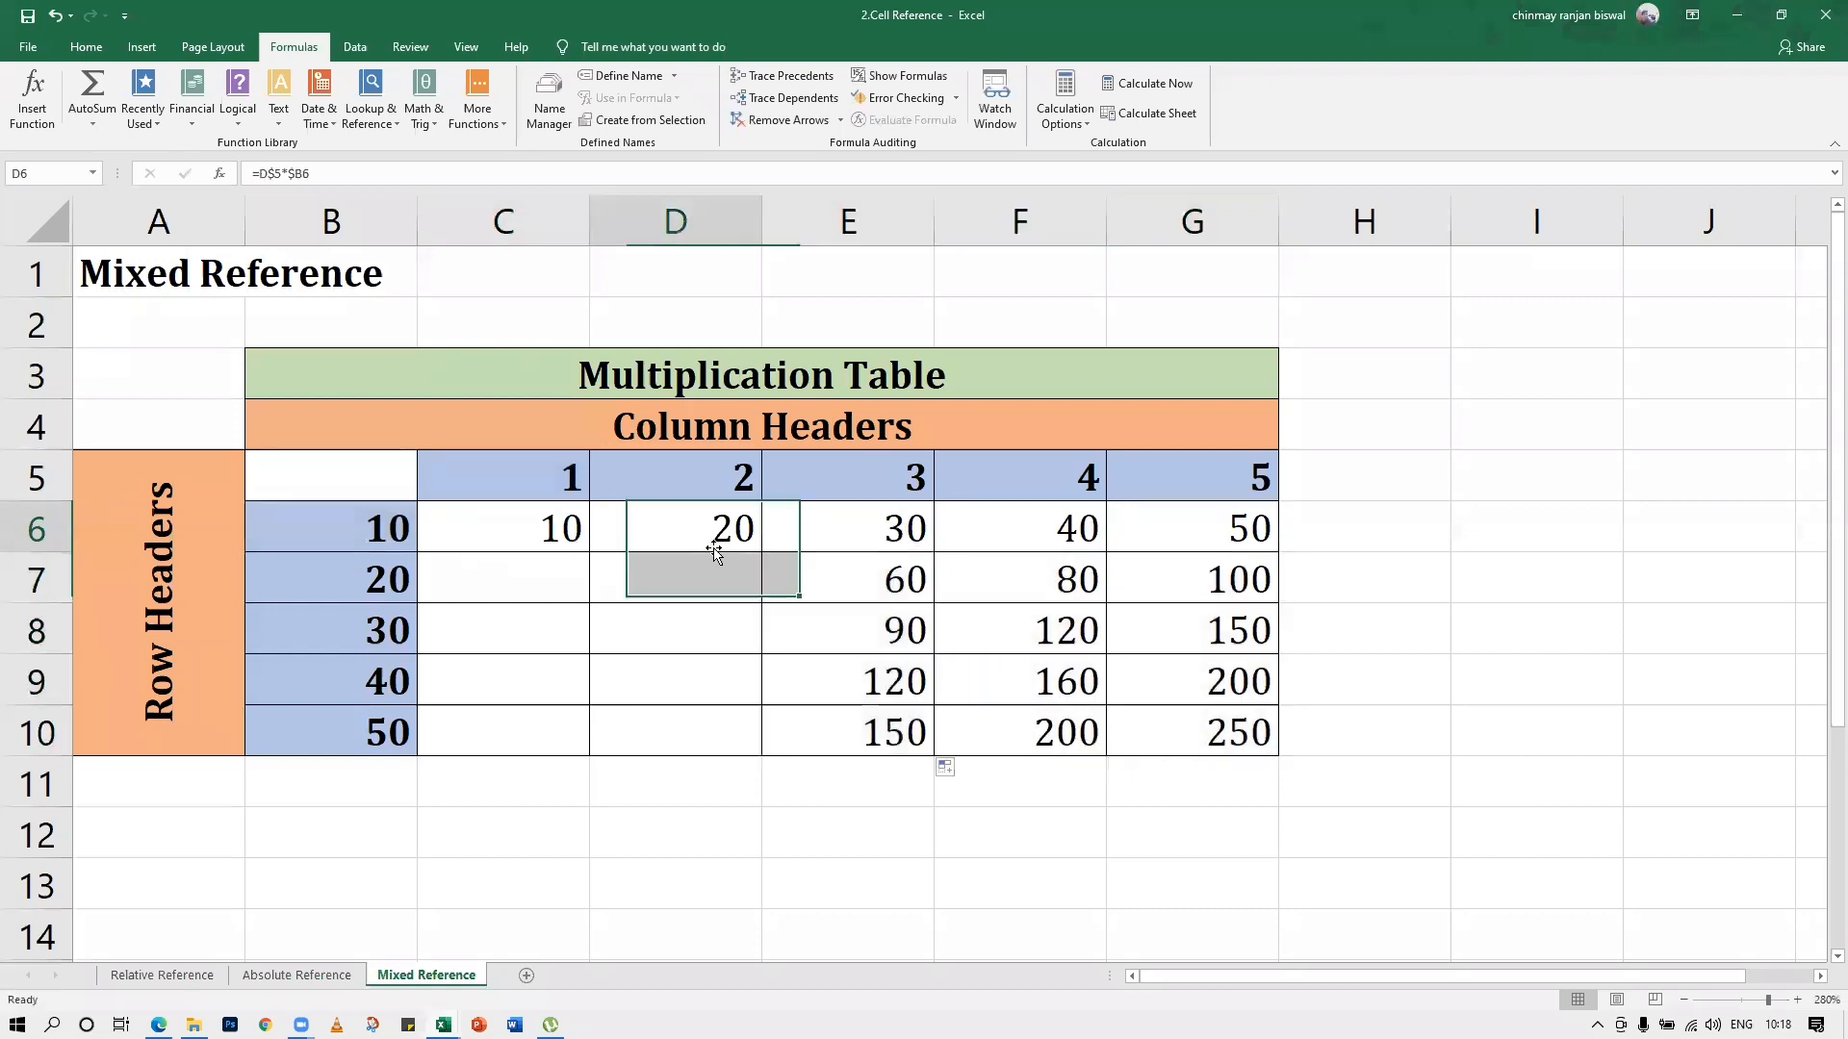
pyautogui.moveTo(761, 552); pyautogui.dragTo(765, 756)
pyautogui.click(575, 533)
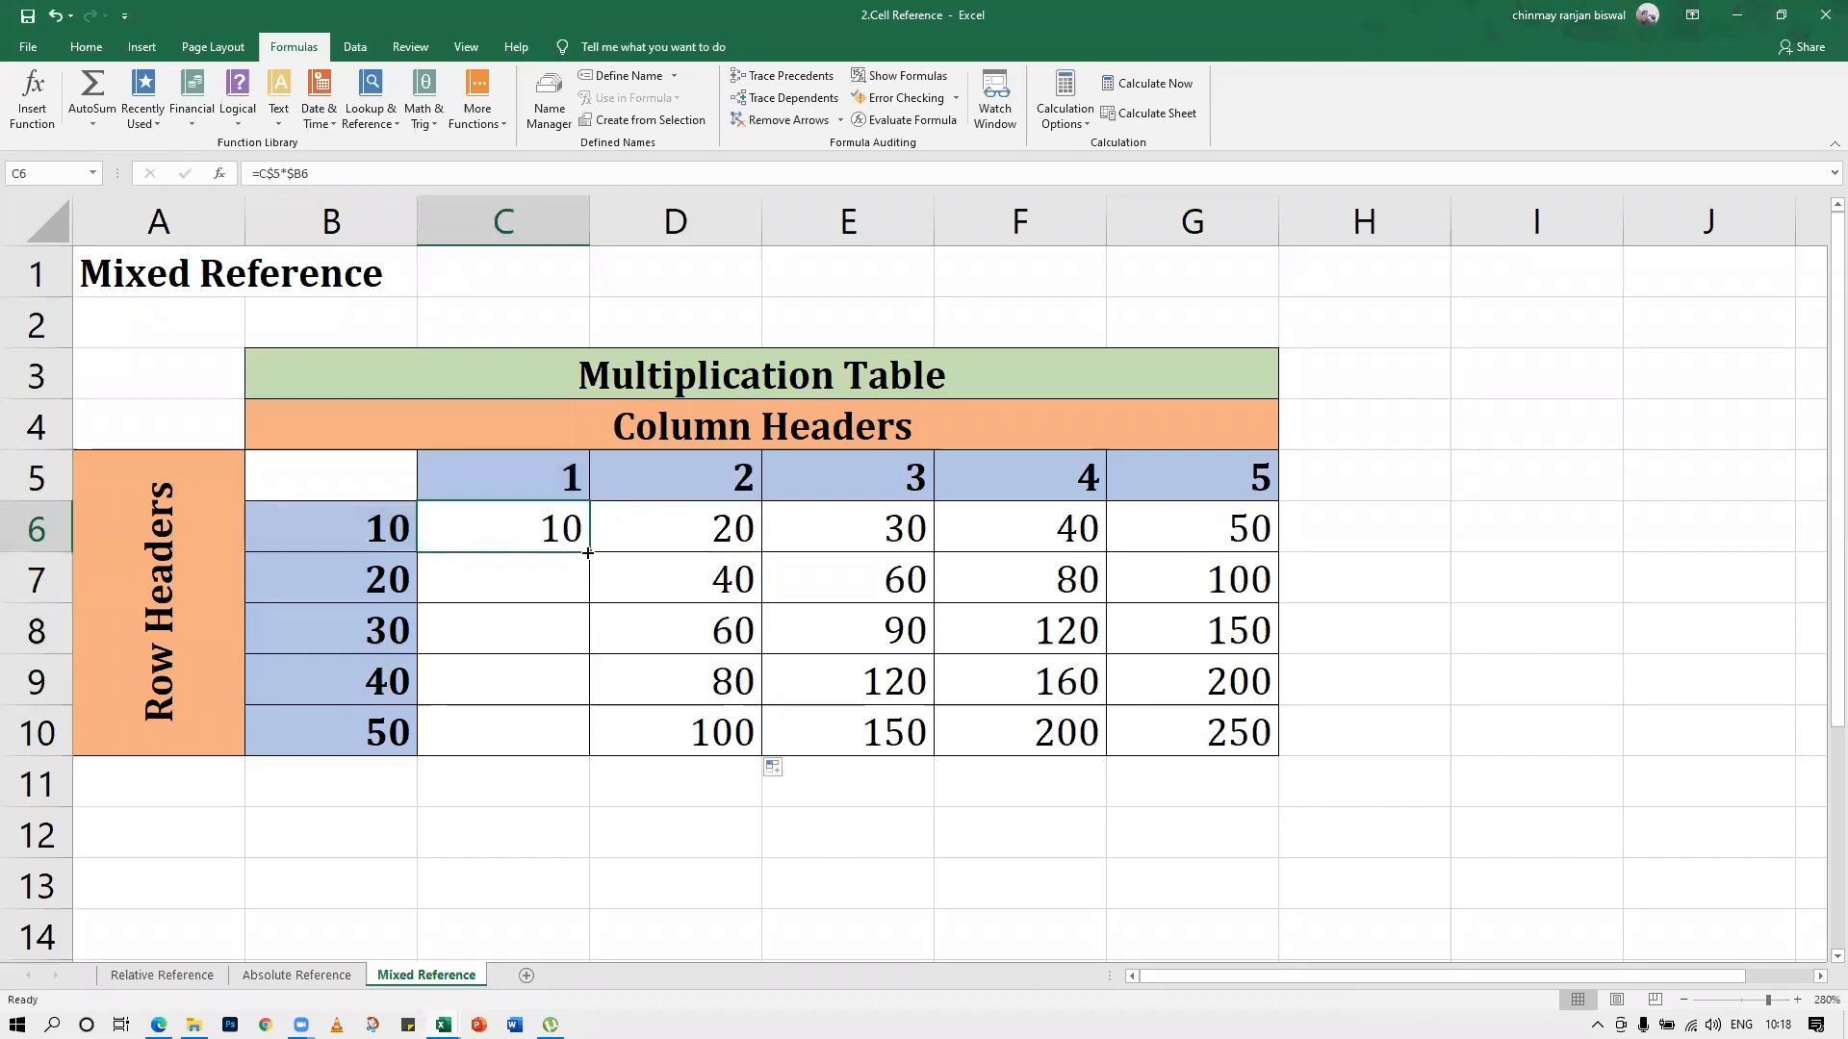
pyautogui.moveTo(591, 551); pyautogui.dragTo(598, 763)
pyautogui.click(691, 871)
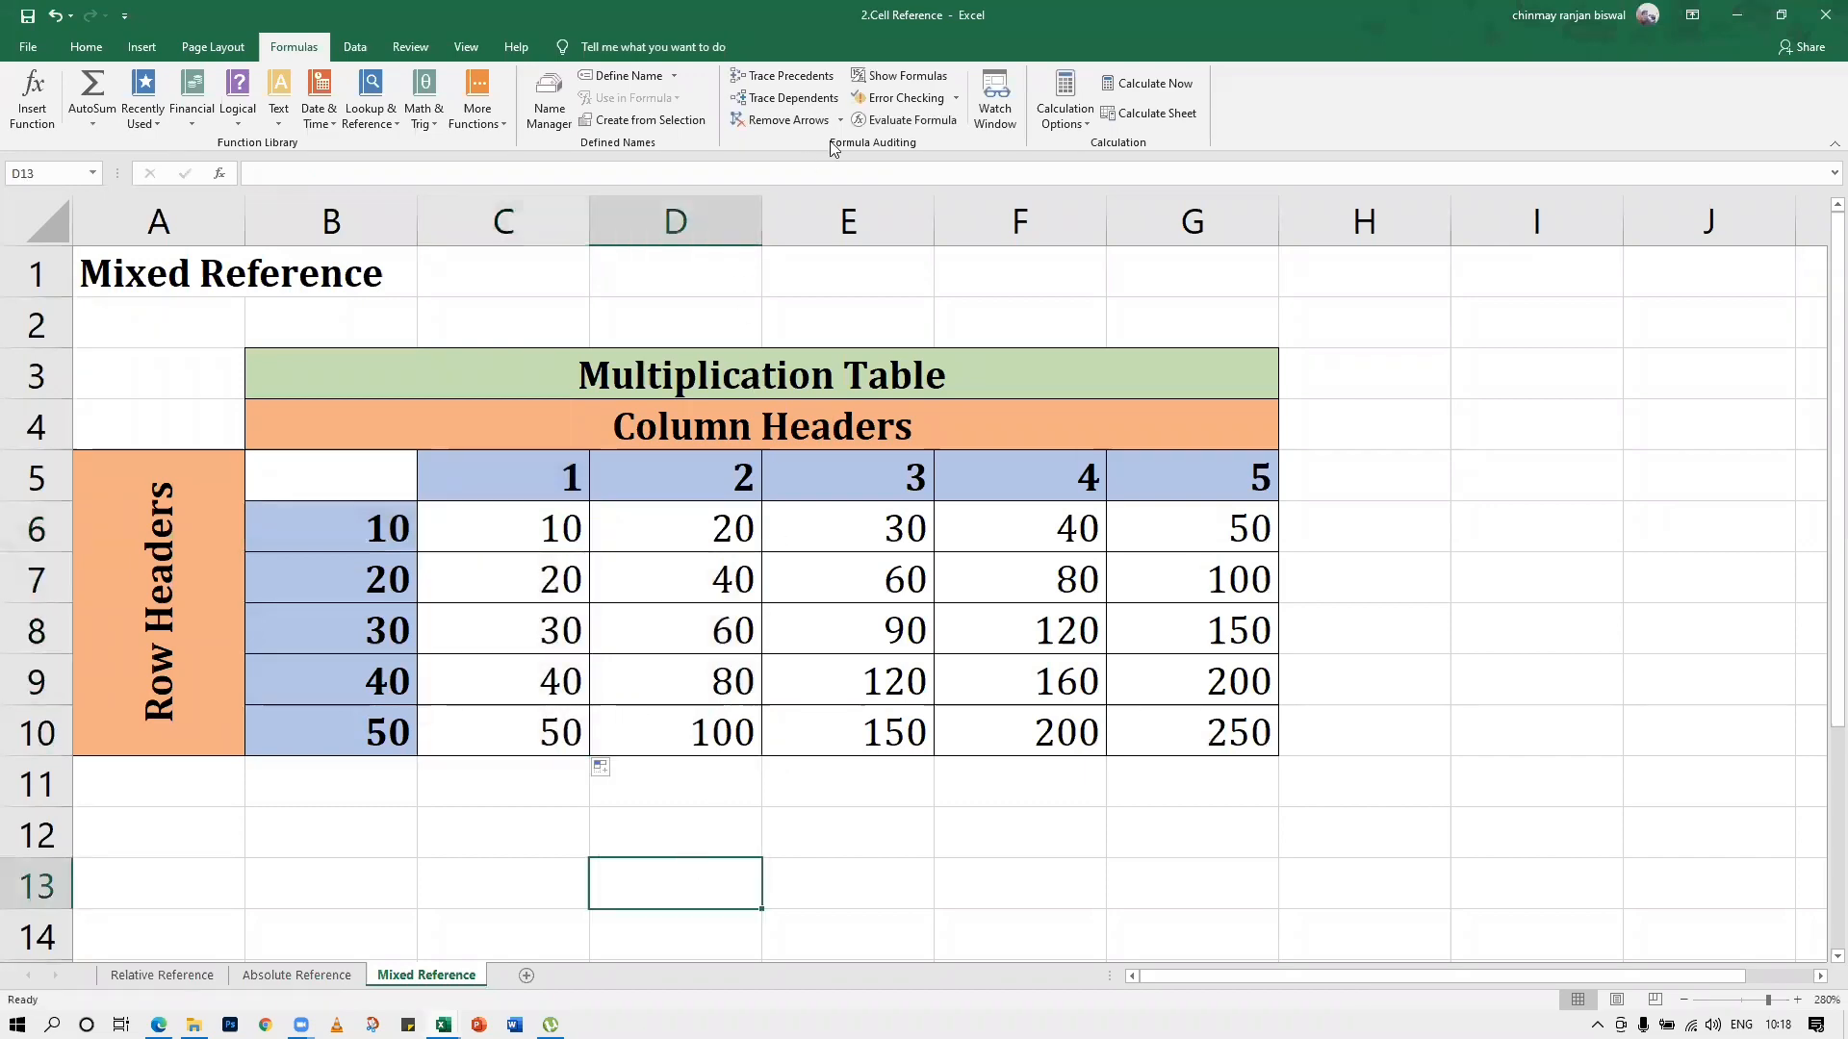
# Show the formulas behind the multiplication table, examine them through column G, and return to displaying values
pyautogui.click(899, 75)
pyautogui.scroll(-3, 783, 626)
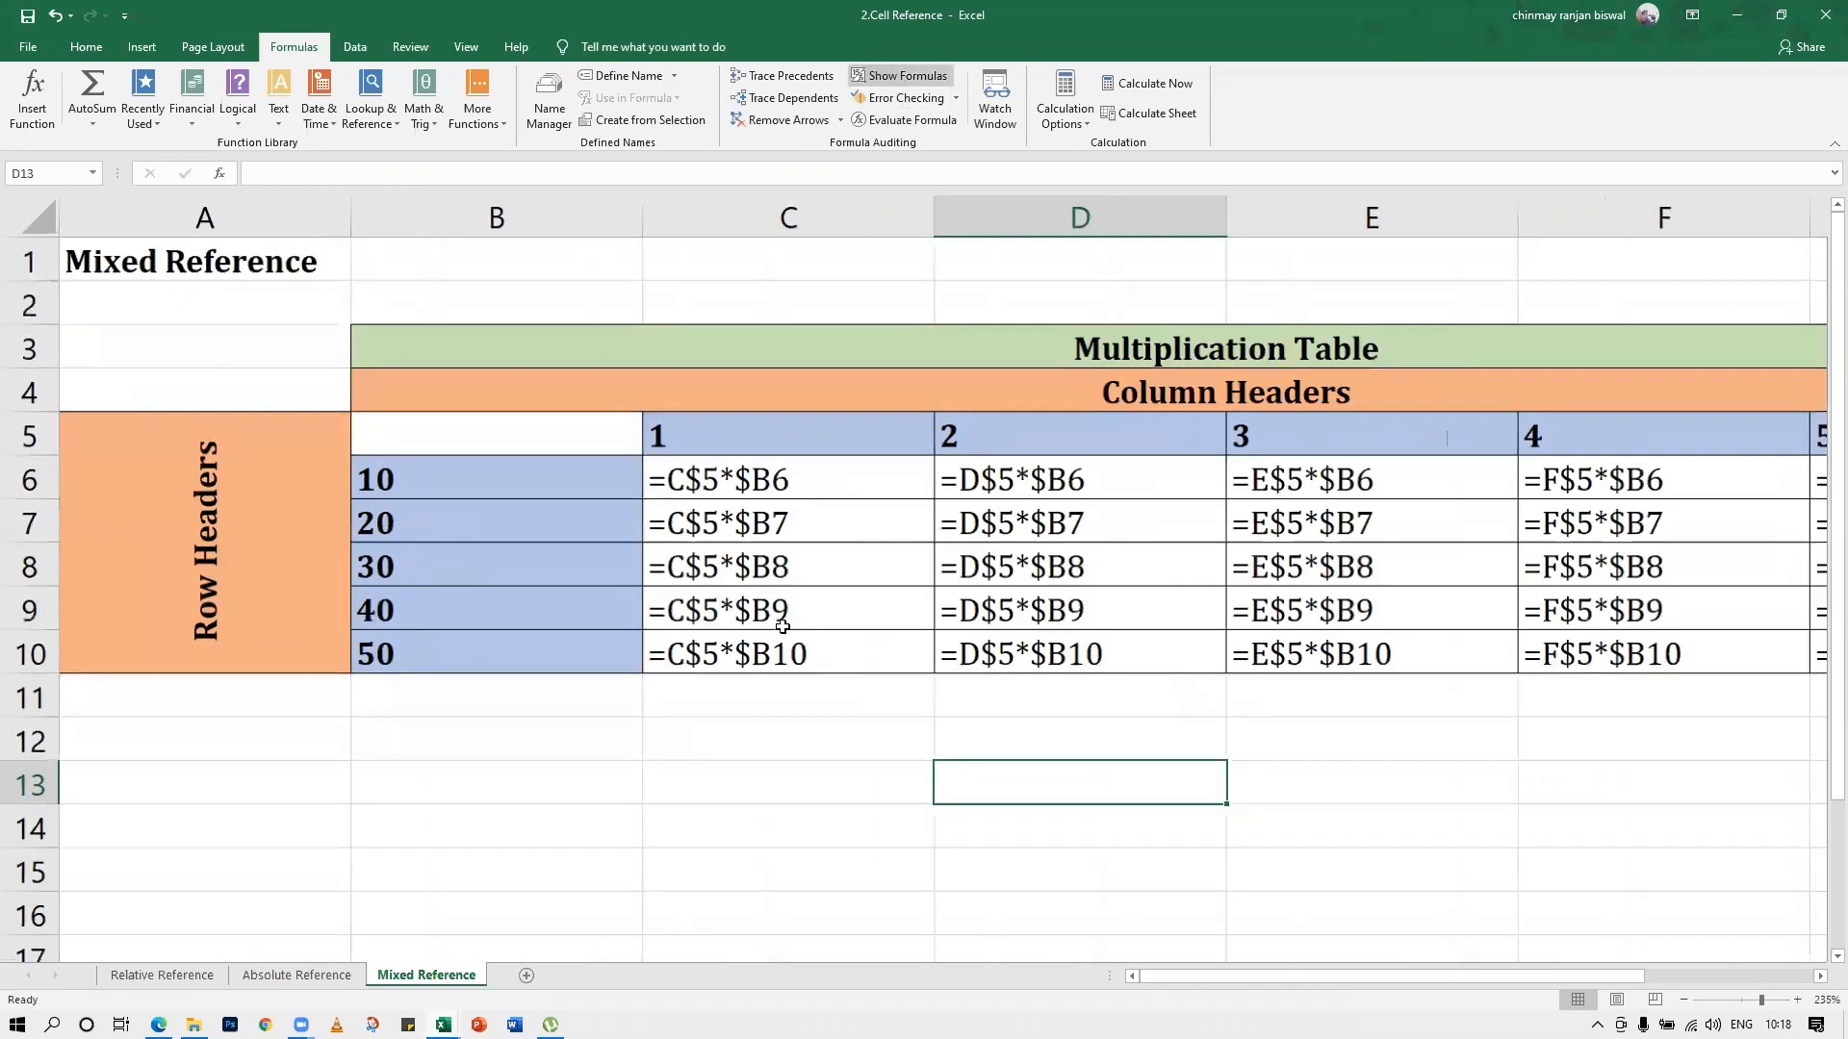
pyautogui.scroll(-1, 783, 627)
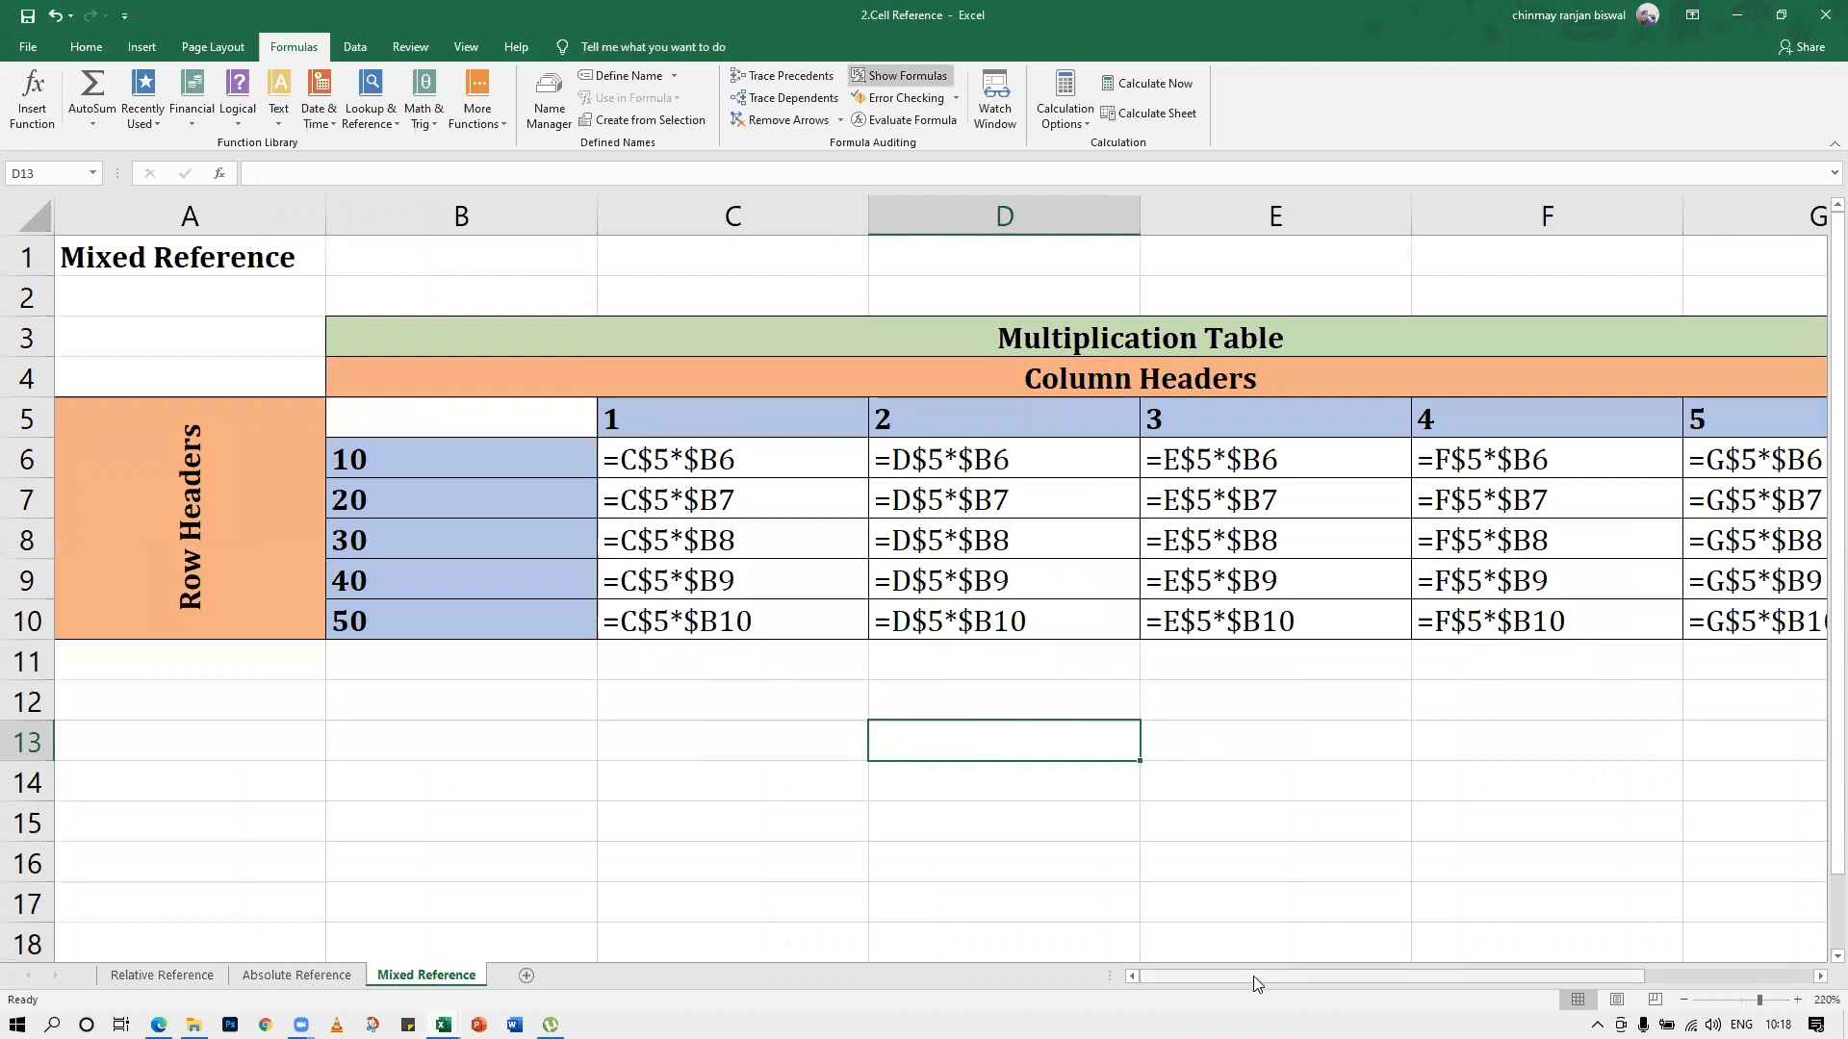
pyautogui.moveTo(1257, 985); pyautogui.dragTo(1306, 986)
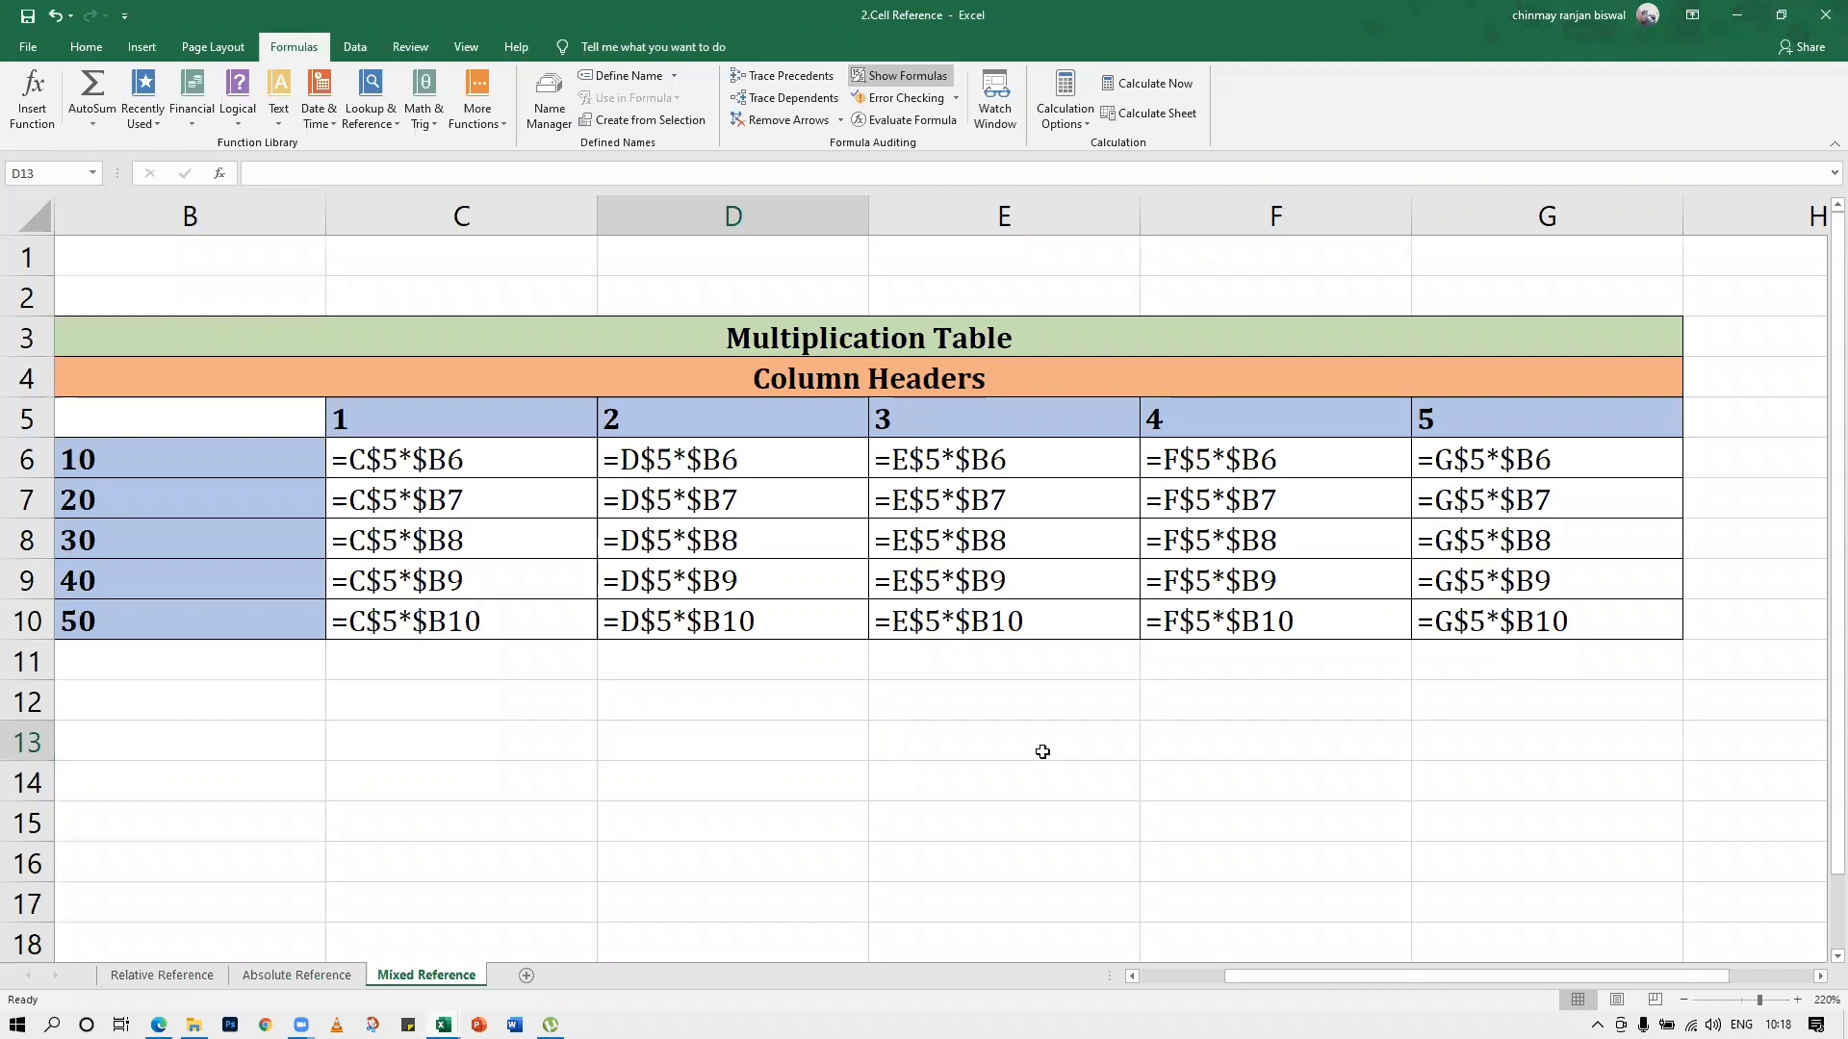
pyautogui.hotkey('ctrl', '`')
pyautogui.click(1154, 978)
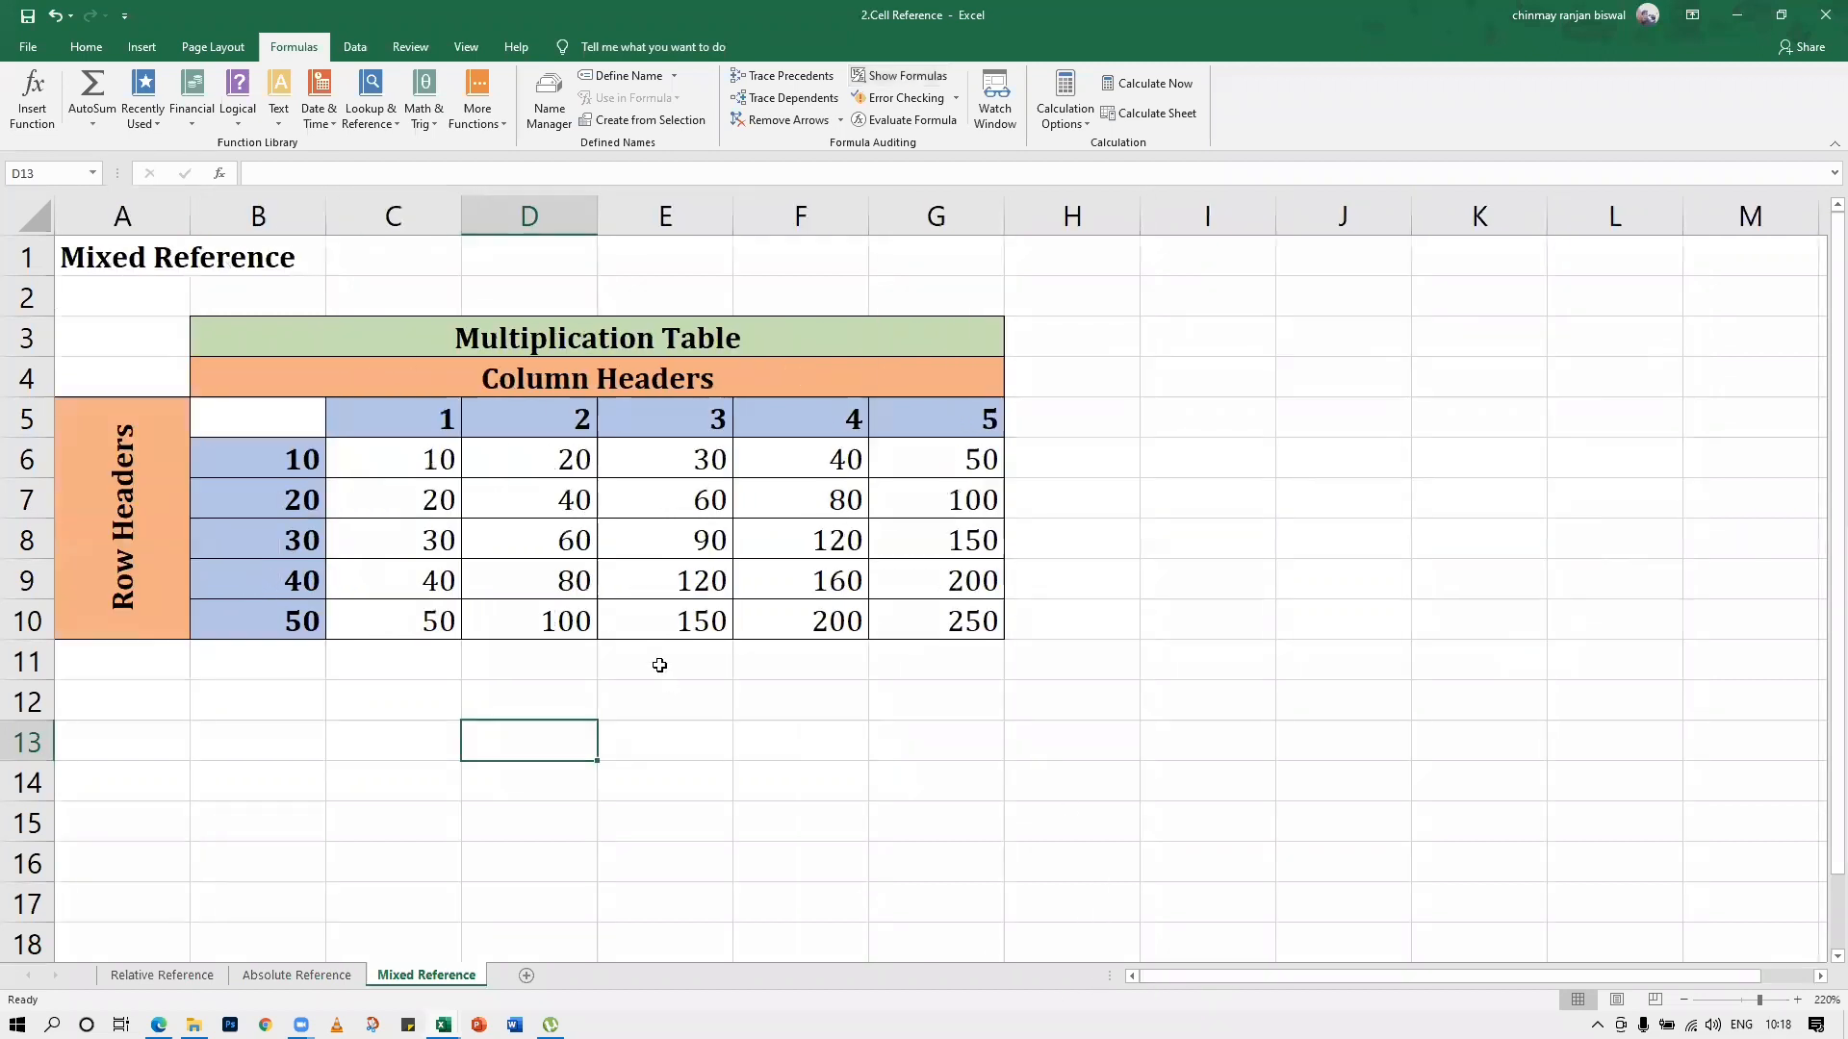
pyautogui.click(659, 665)
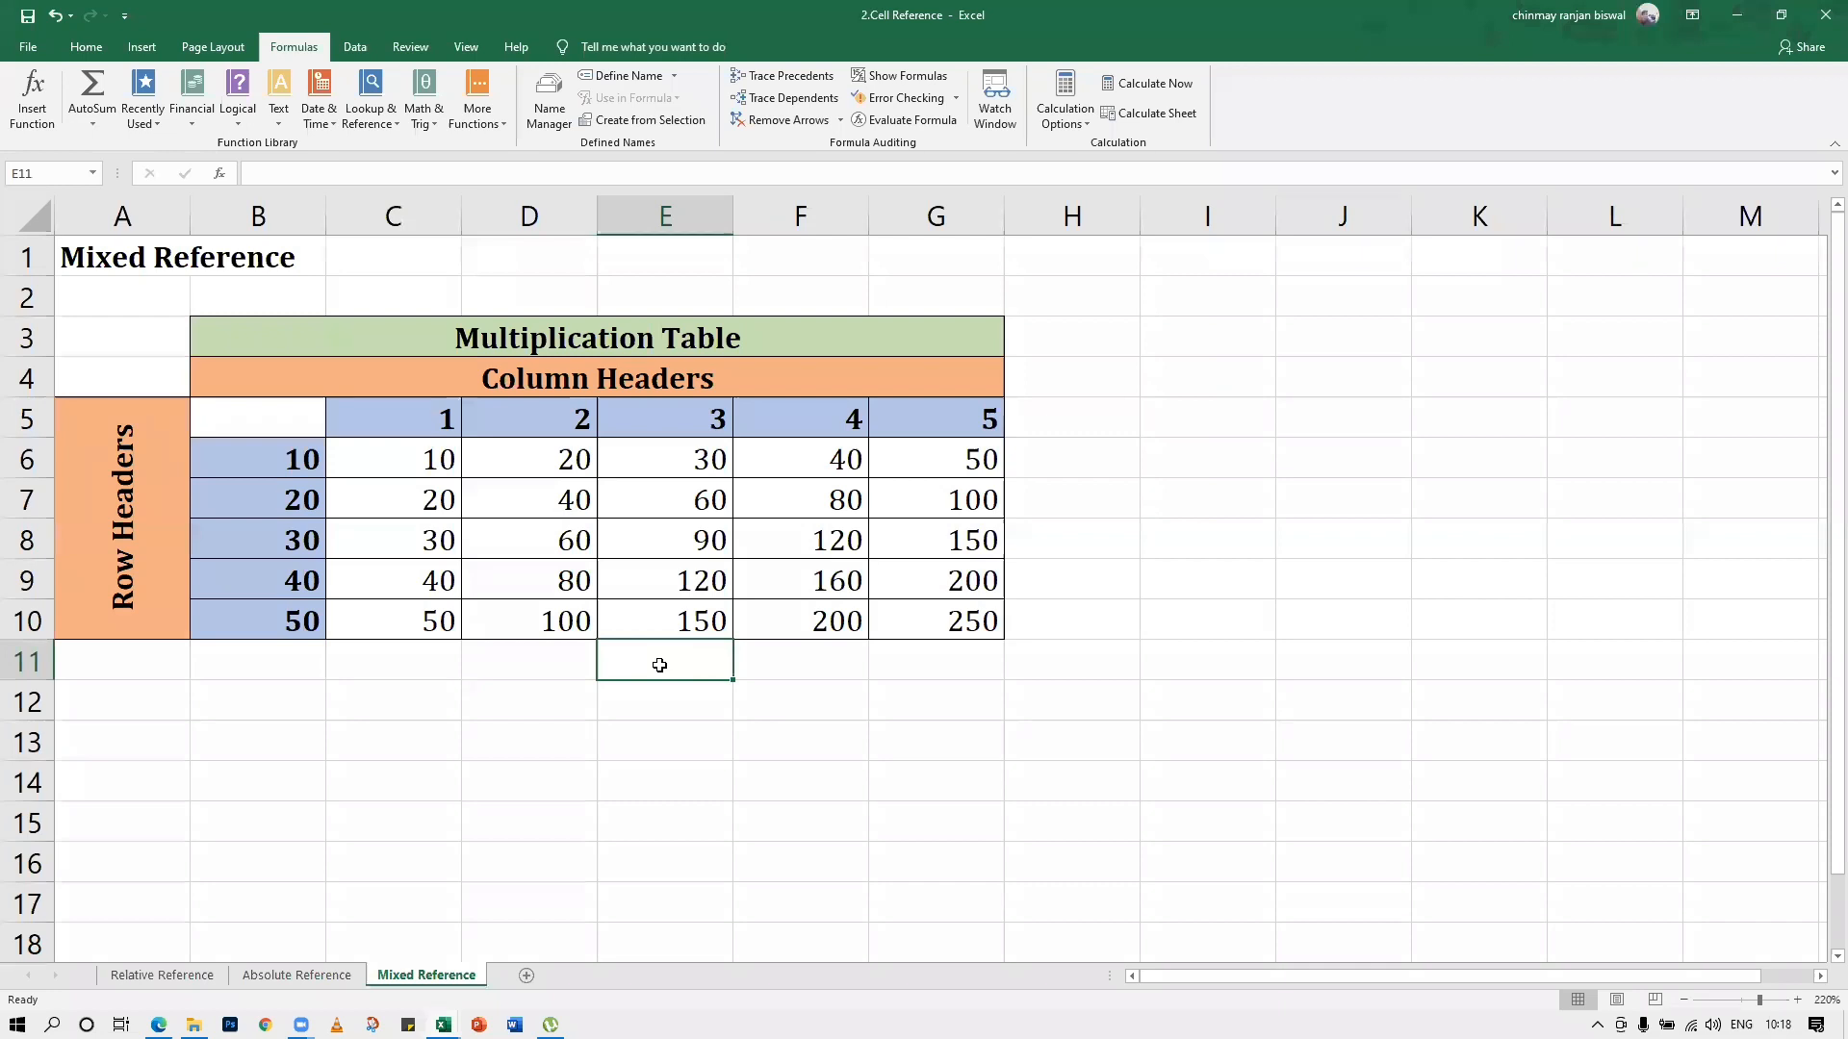
# Clear the multiplication results in C6:G10 and the Percentage values in C4:C10 on the Absolute Reference sheet
pyautogui.moveTo(428, 453); pyautogui.dragTo(912, 612)
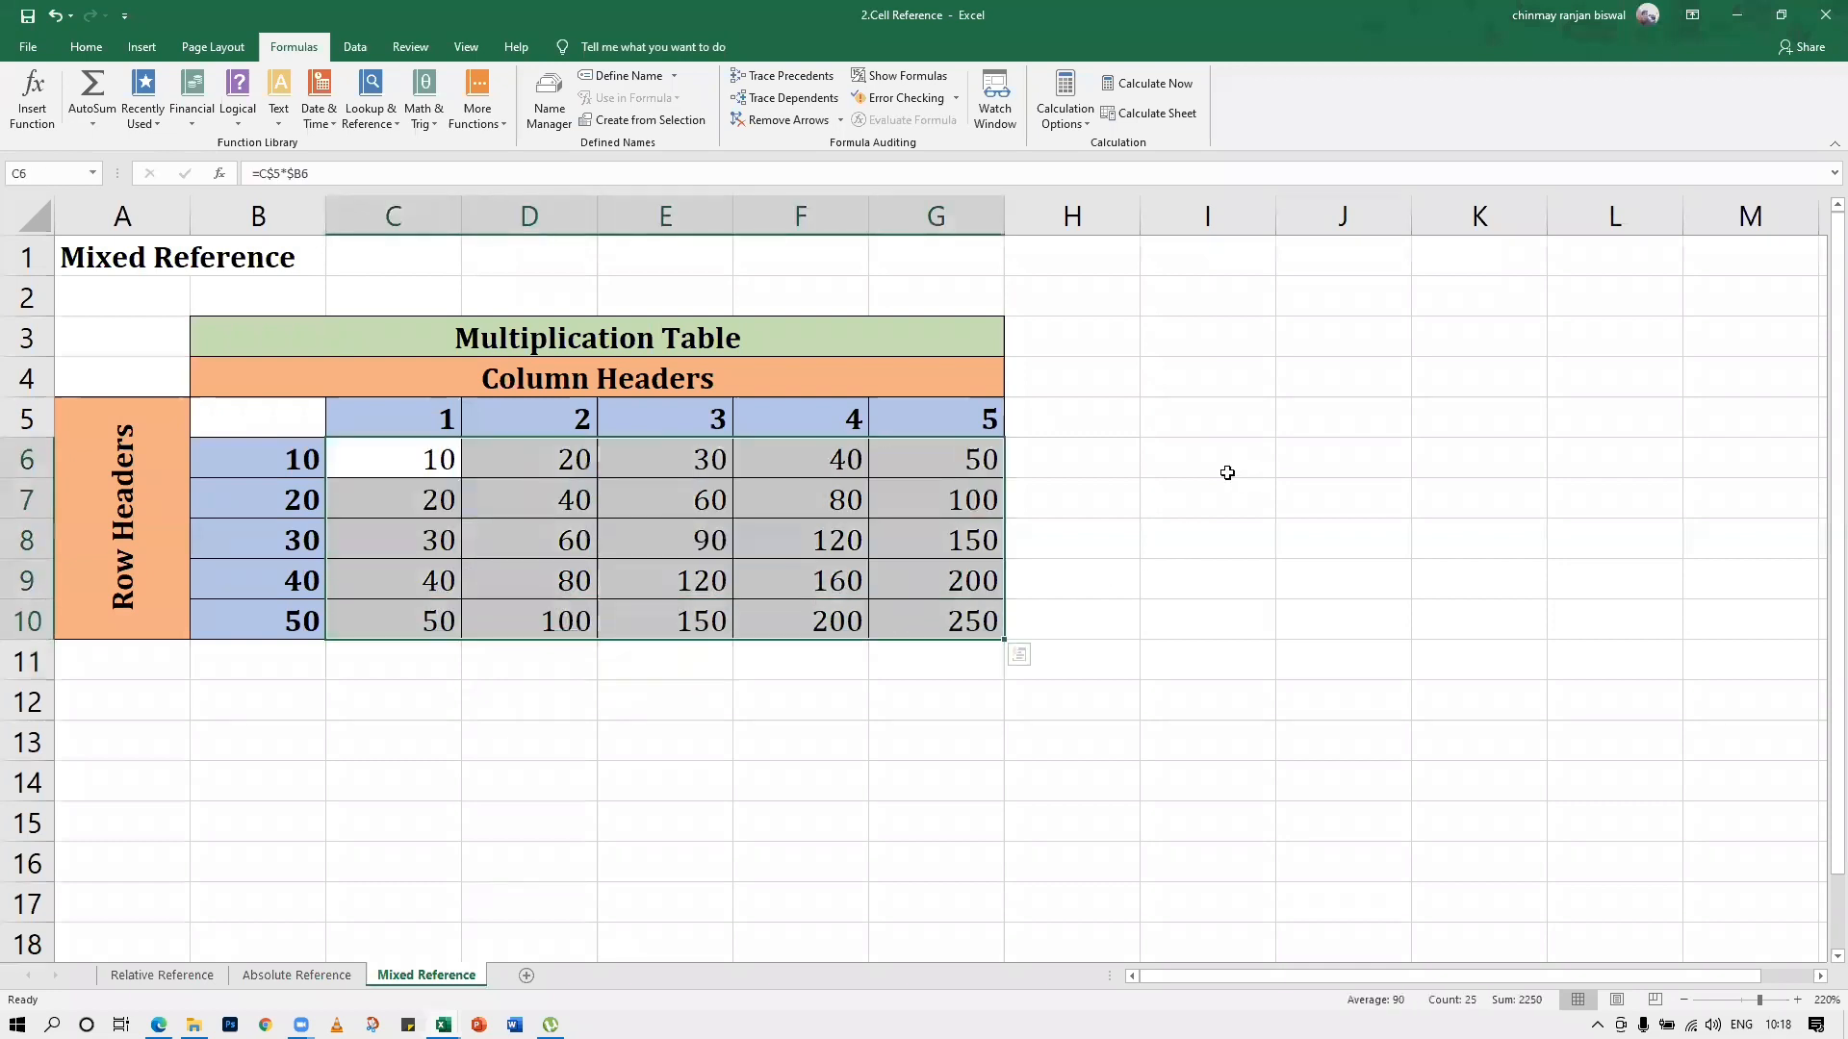
pyautogui.press('Delete')
pyautogui.click(299, 976)
pyautogui.moveTo(395, 827); pyautogui.dragTo(419, 781)
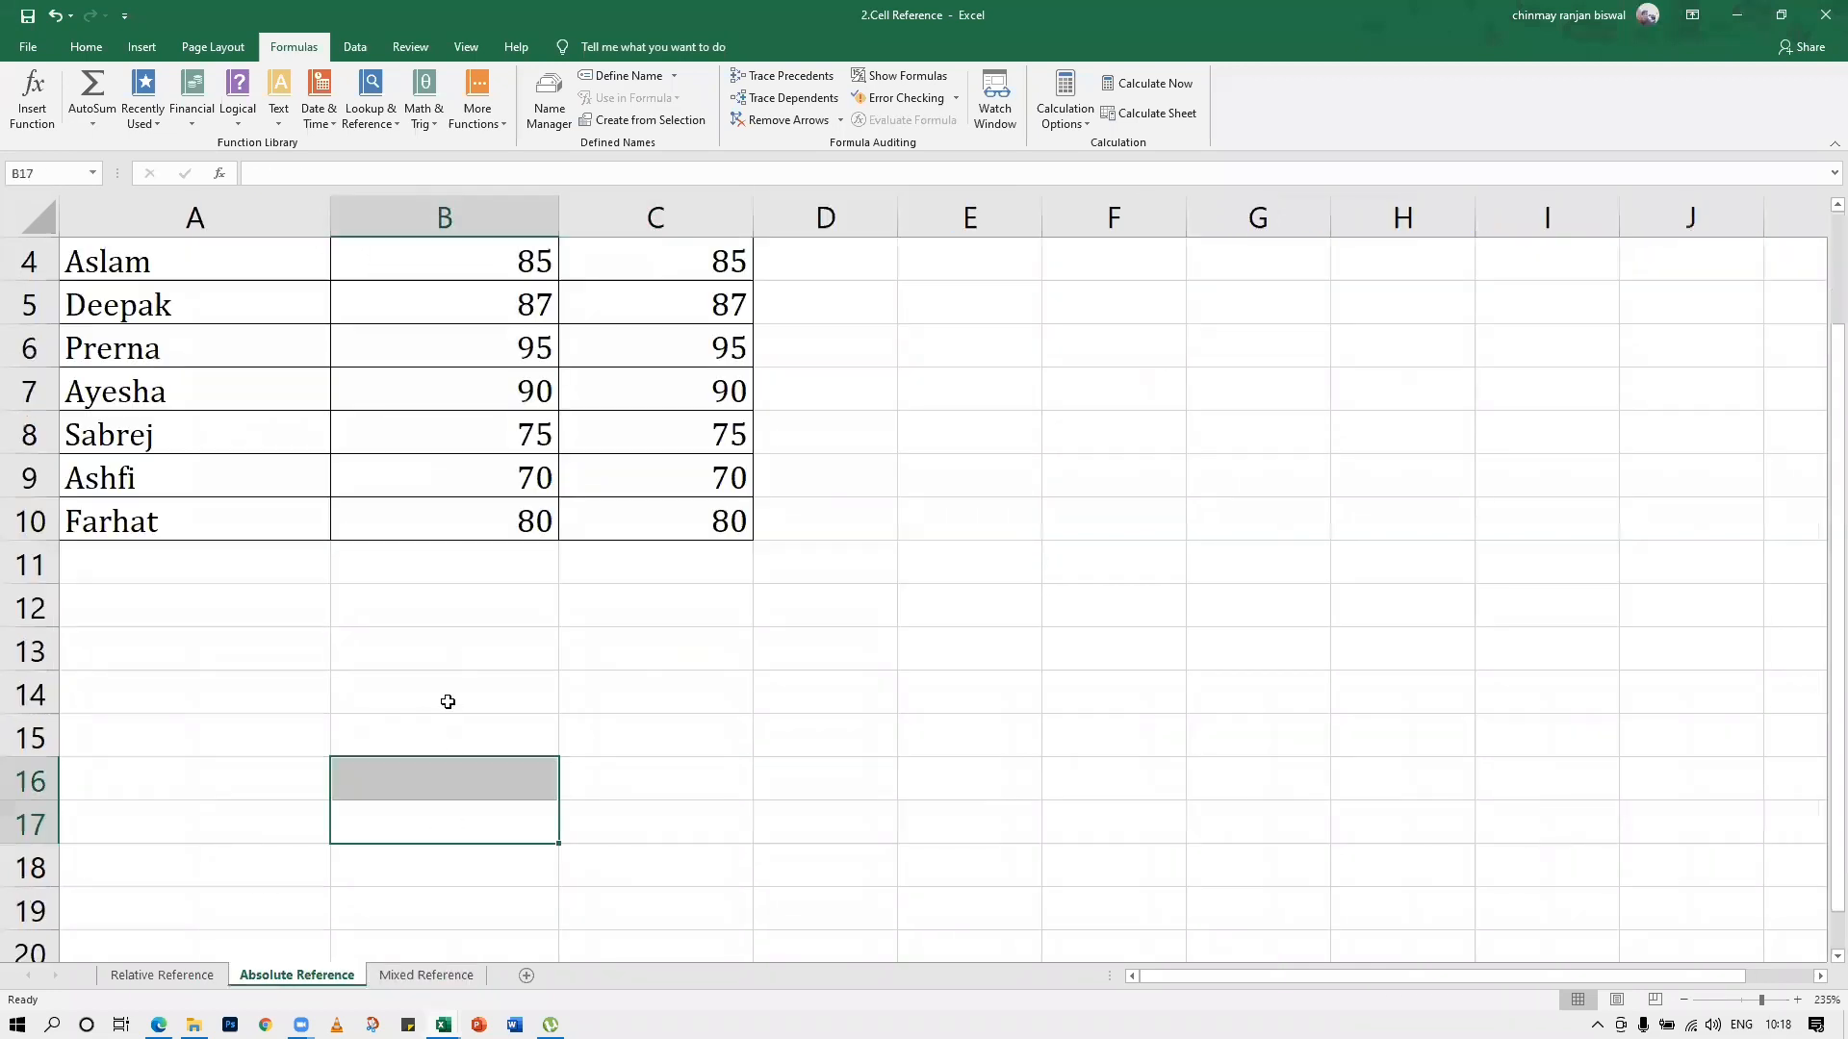
pyautogui.scroll(1, 447, 578)
pyautogui.click(613, 399)
pyautogui.moveTo(684, 394); pyautogui.dragTo(686, 648)
pyautogui.press('Delete')
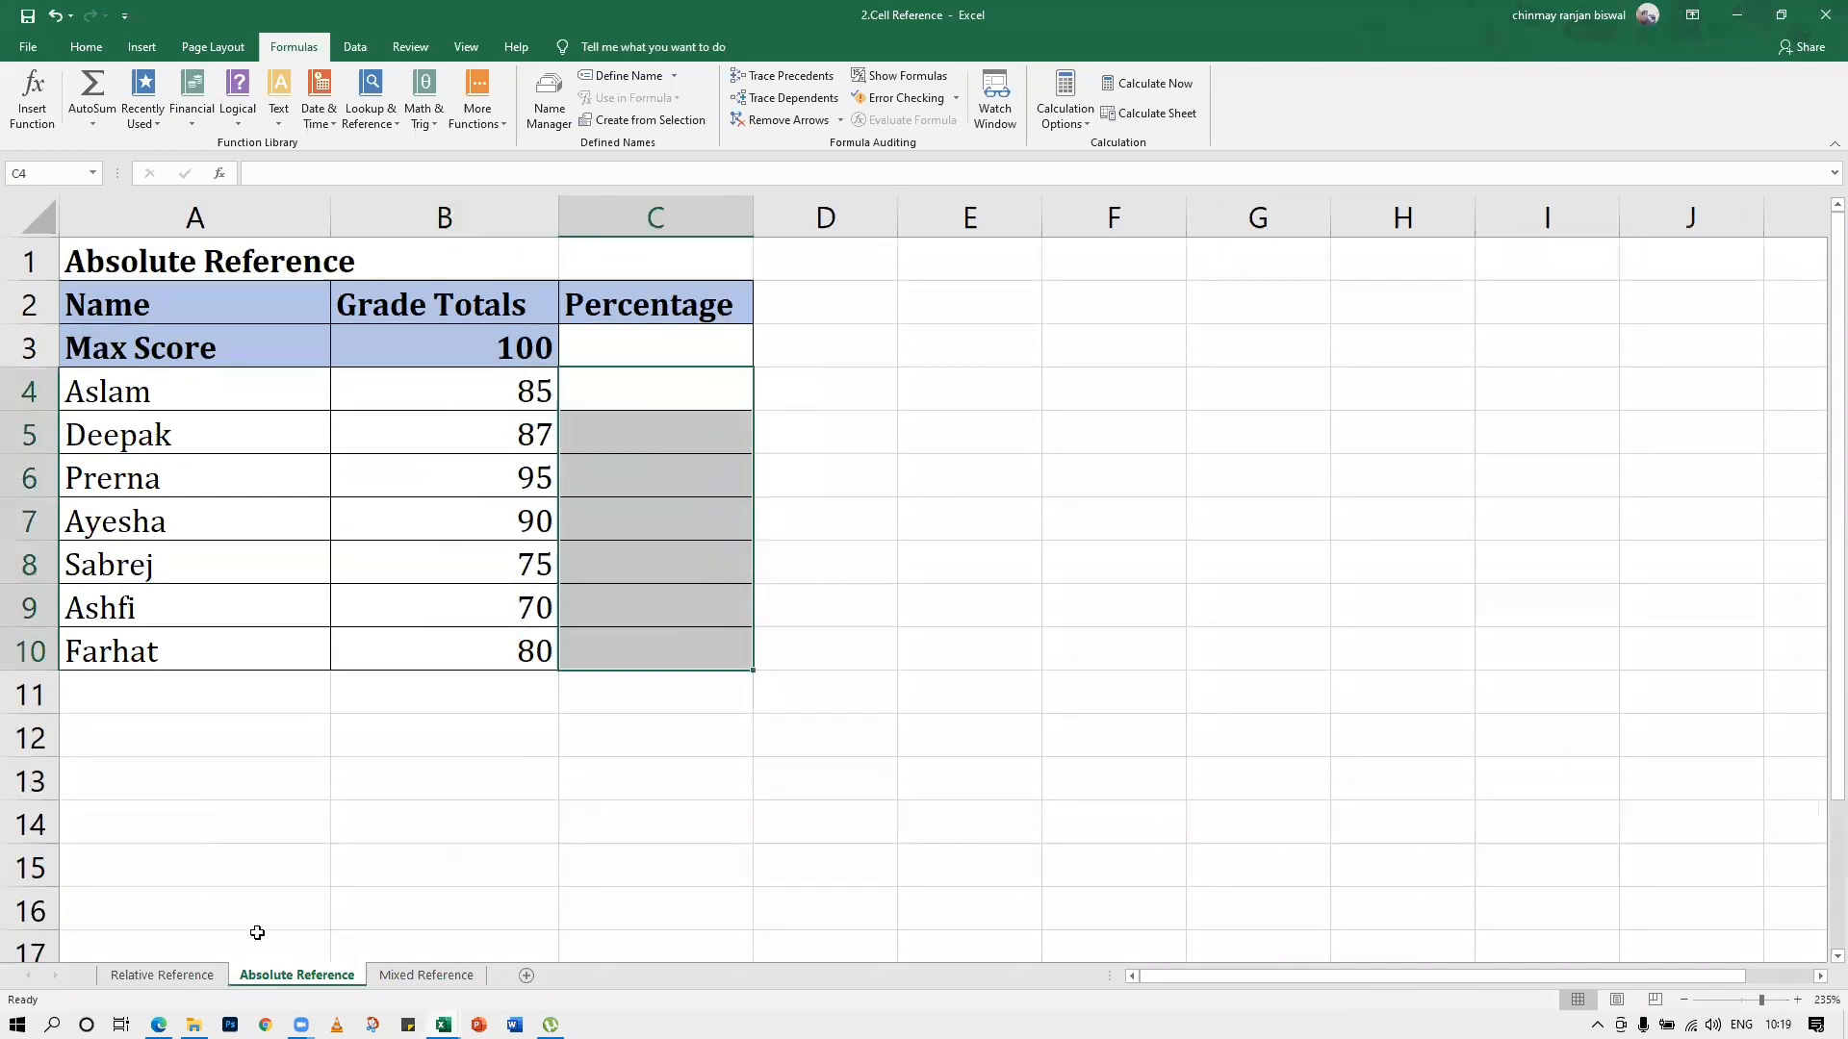
# Clear the Net Income formulas in D3:D7 on the Relative Reference sheet
pyautogui.click(162, 976)
pyautogui.moveTo(710, 322); pyautogui.dragTo(736, 460)
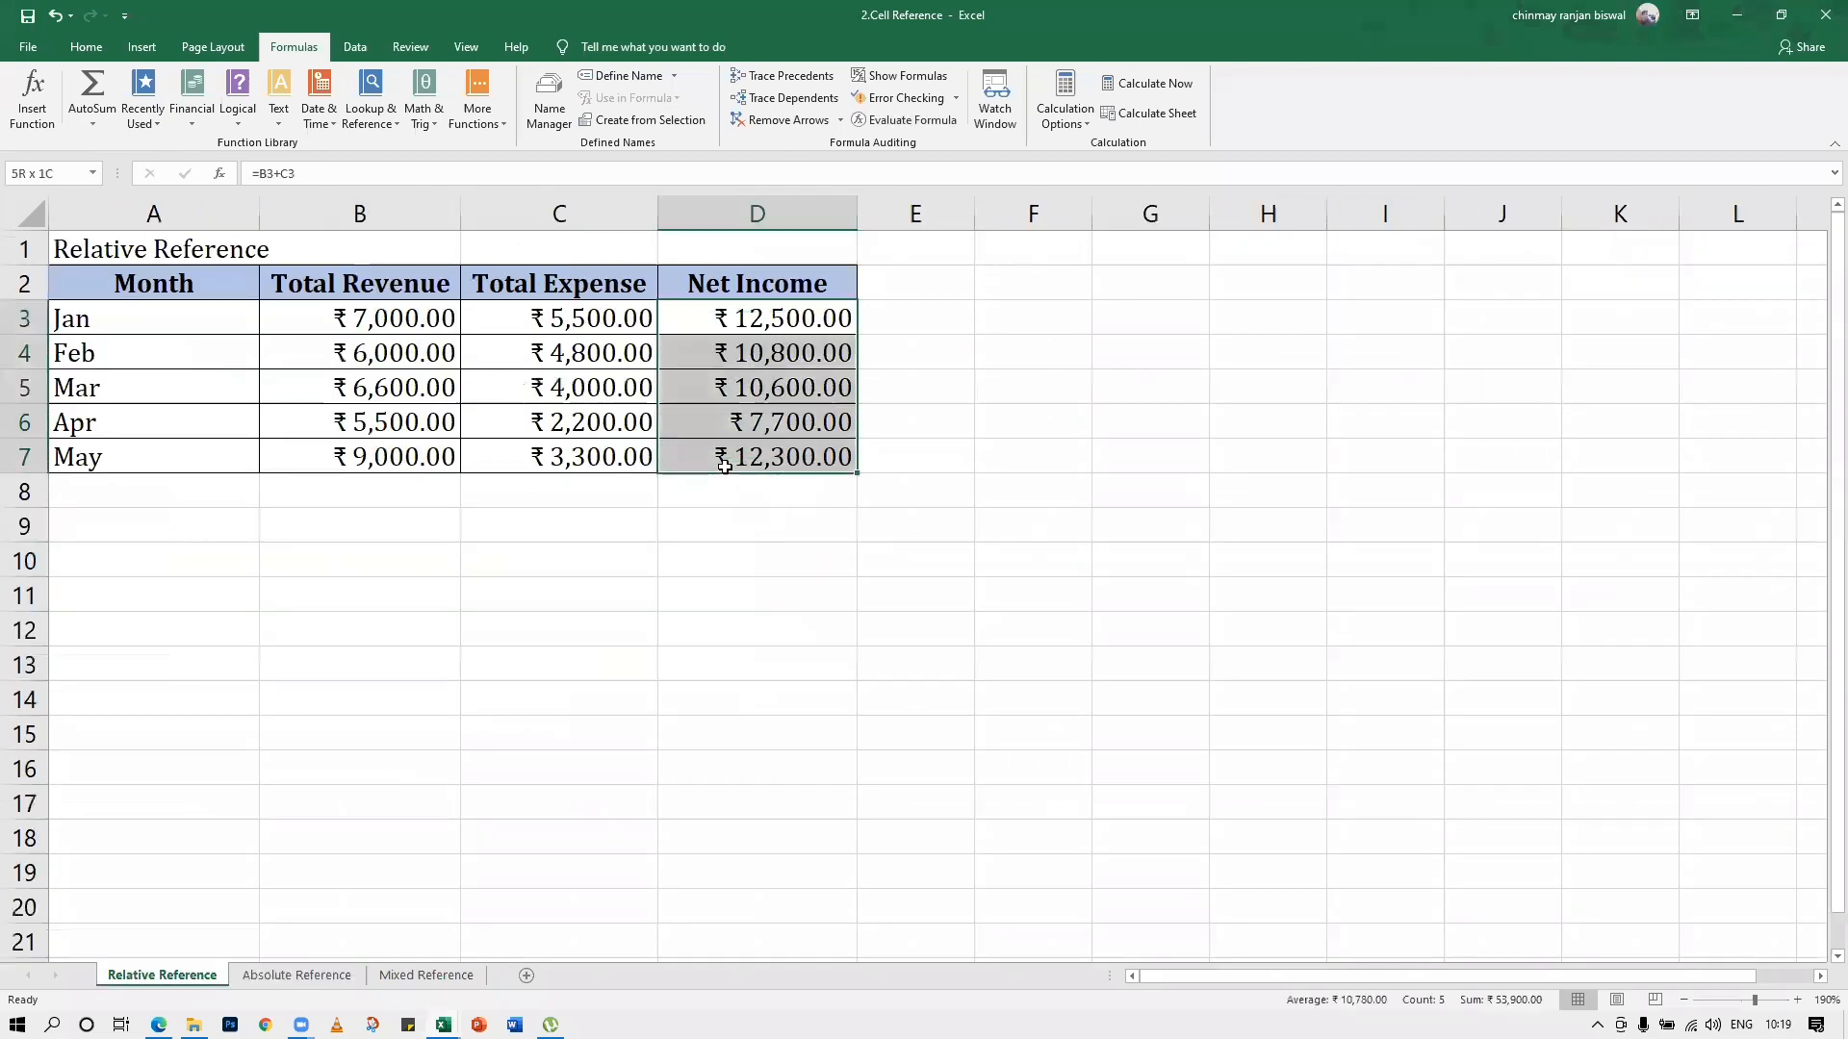
pyautogui.press('Delete')
pyautogui.click(734, 642)
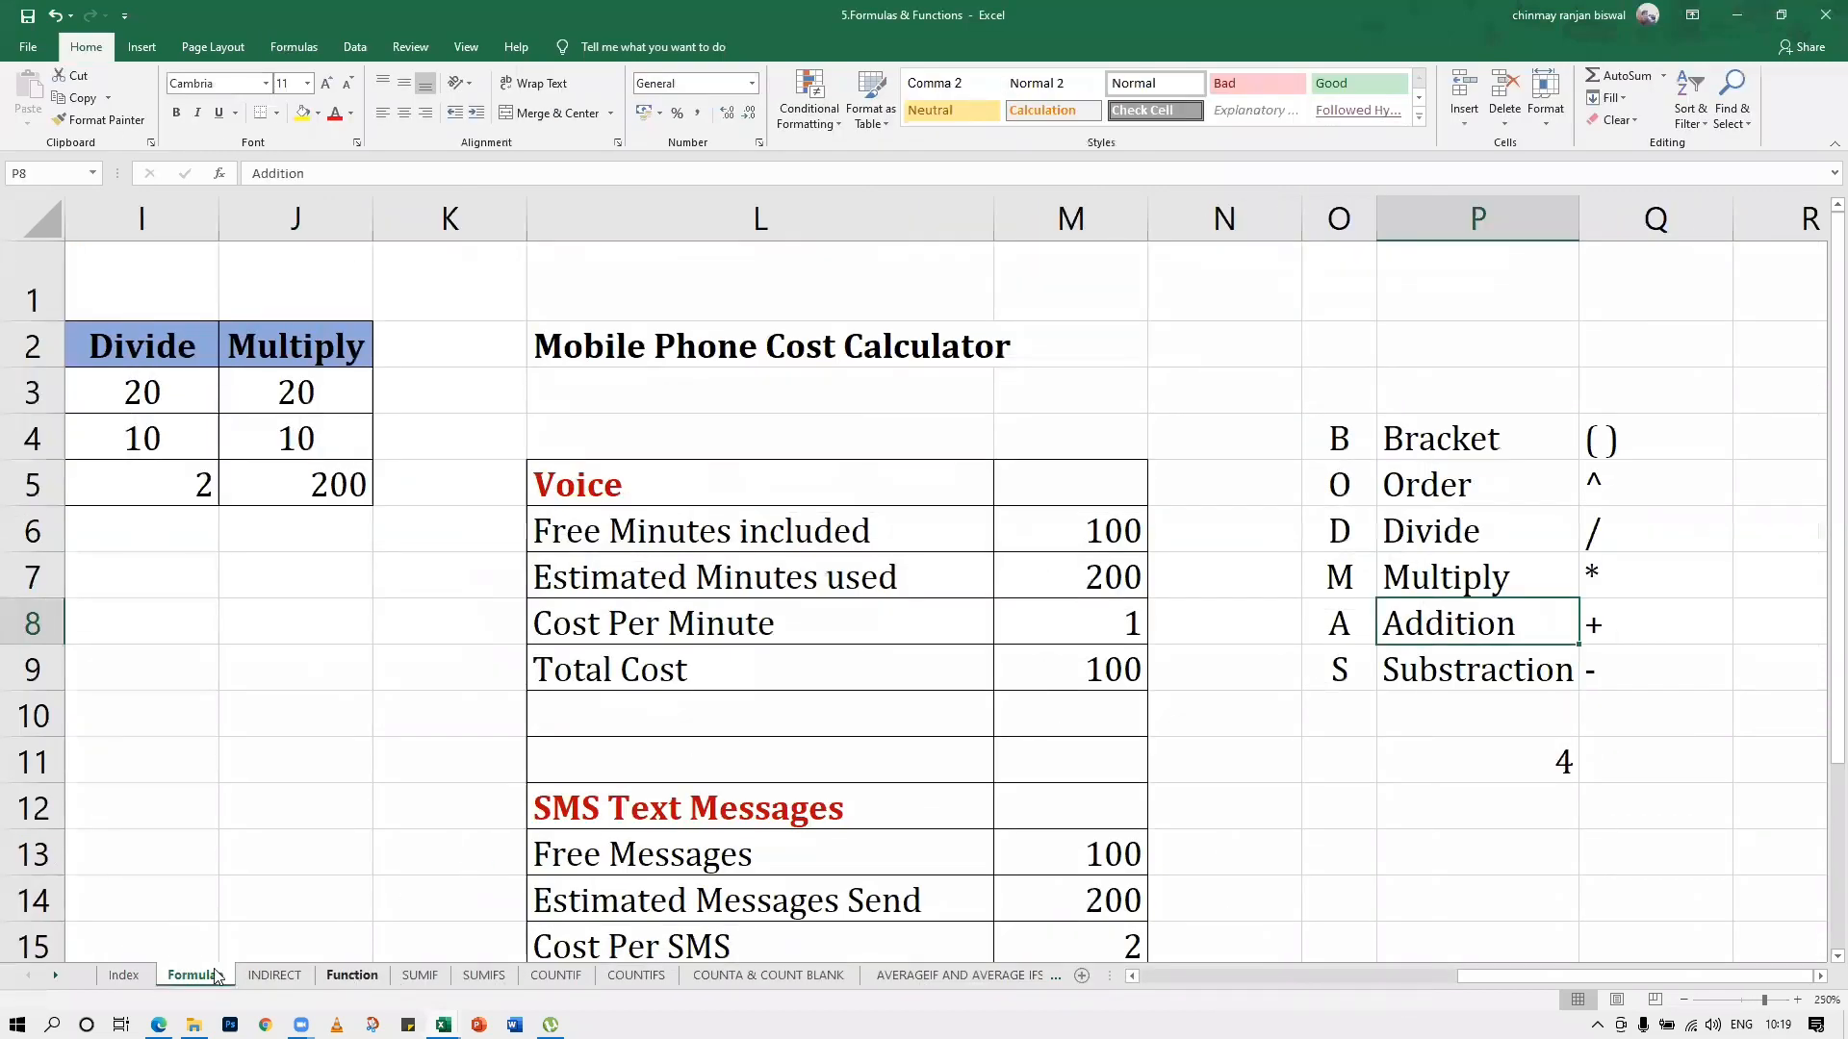
# Open the Index sheet of the 5.Formulas & Functions workbook and look through its list of topics
pyautogui.click(123, 974)
pyautogui.scroll(-5, 376, 461)
pyautogui.scroll(5, 302, 367)
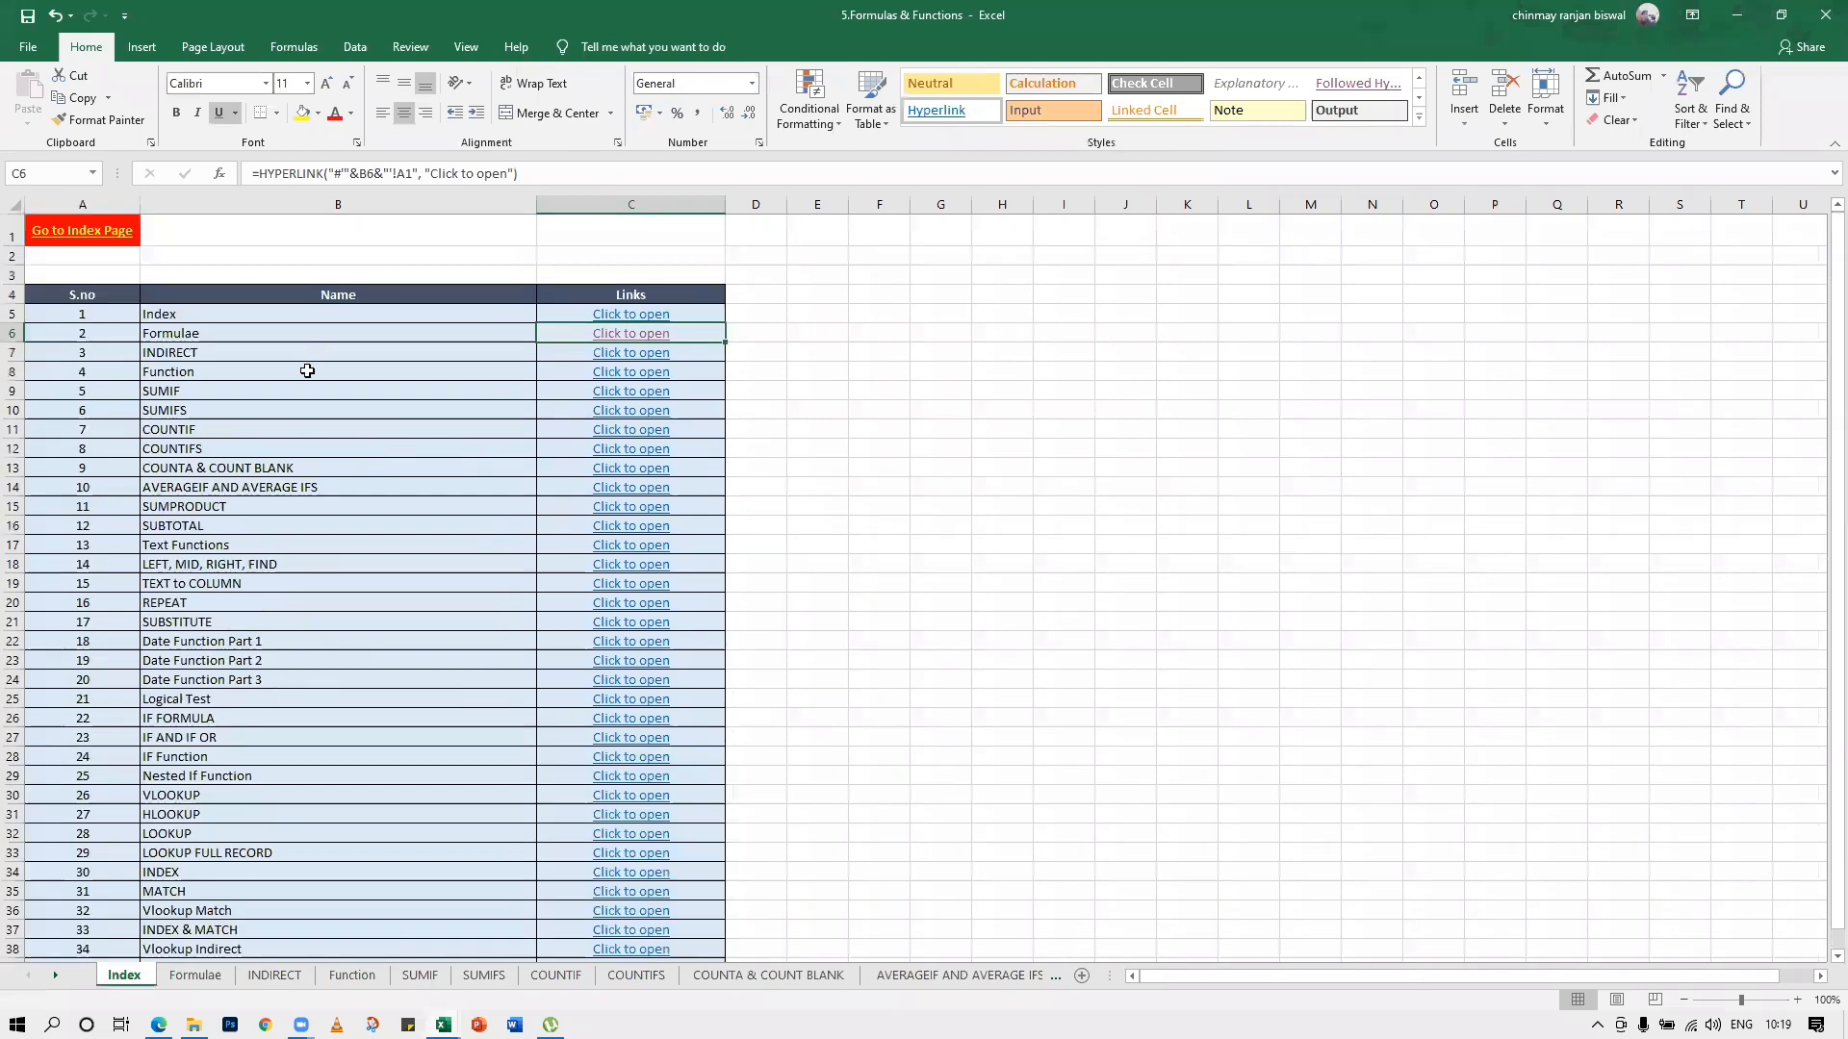
pyautogui.scroll(-2, 301, 367)
pyautogui.scroll(2, 276, 256)
pyautogui.scroll(-1, 286, 340)
pyautogui.scroll(1, 286, 339)
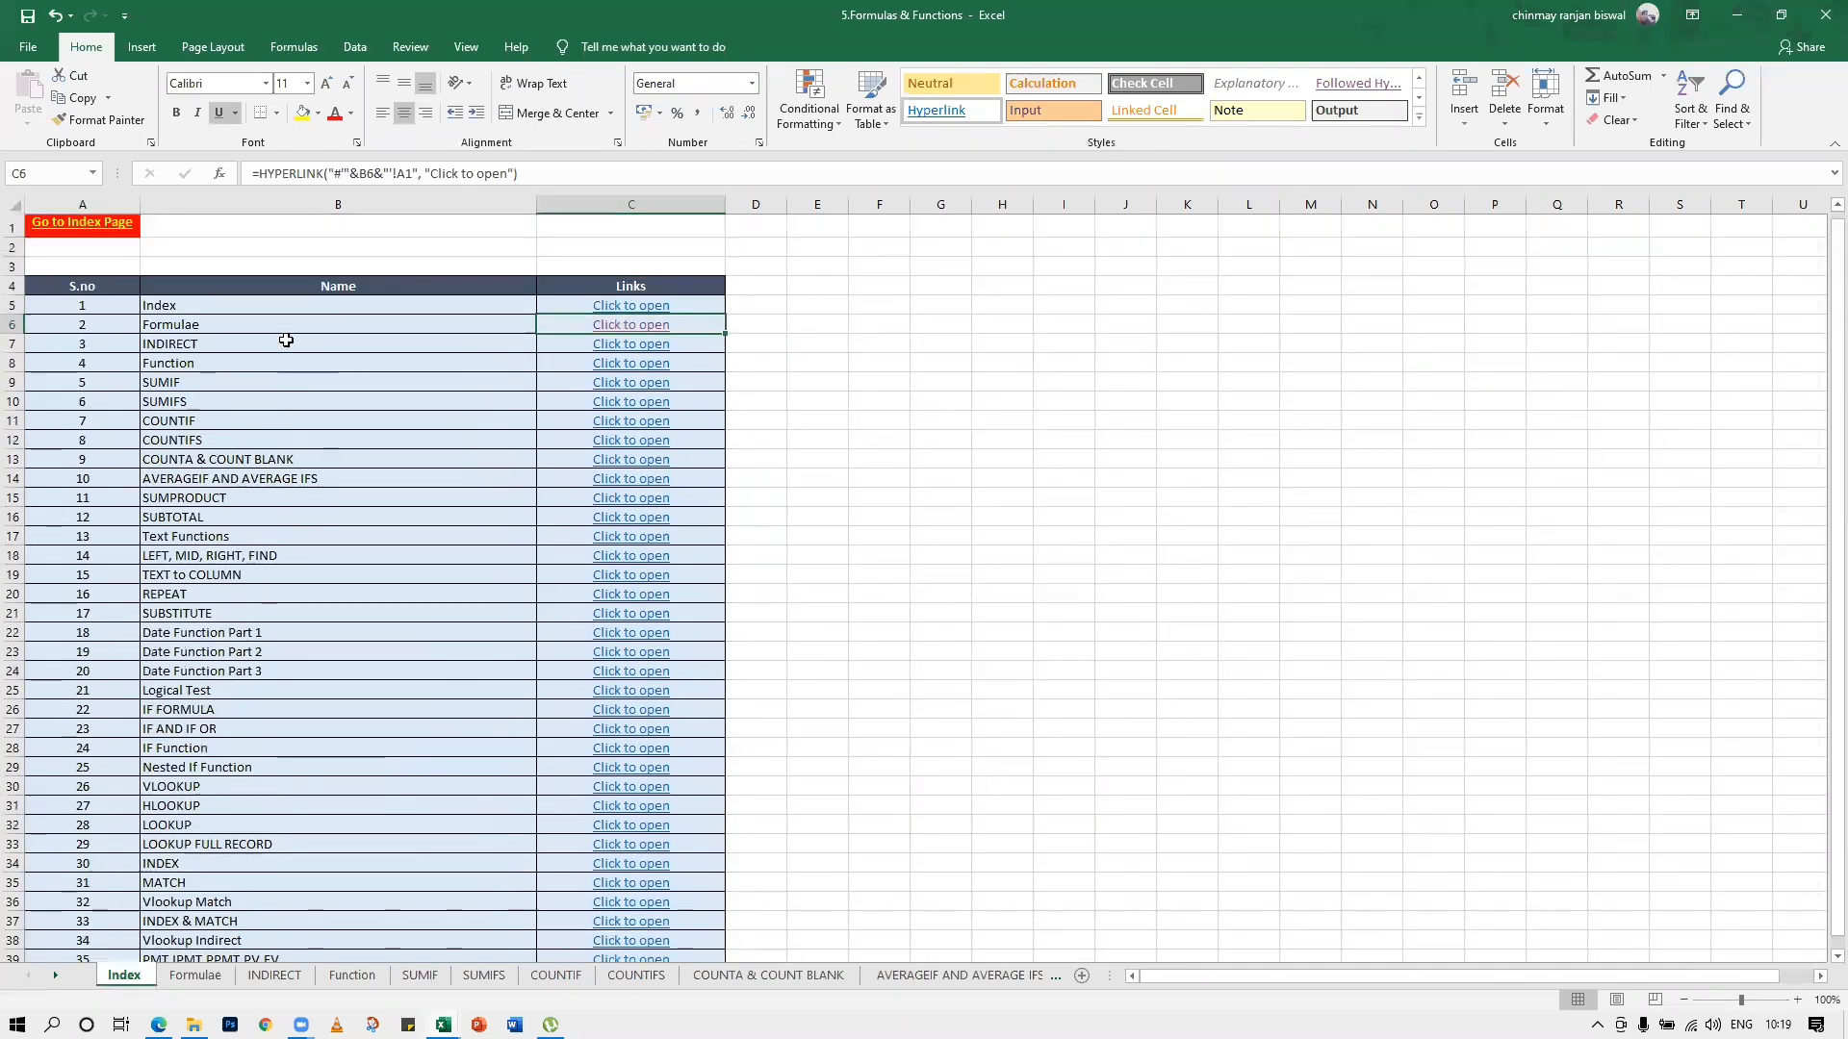
# View the INDIRECT, Function and SUMIF sheets through their index links, returning to the Index sheet after each
pyautogui.click(640, 362)
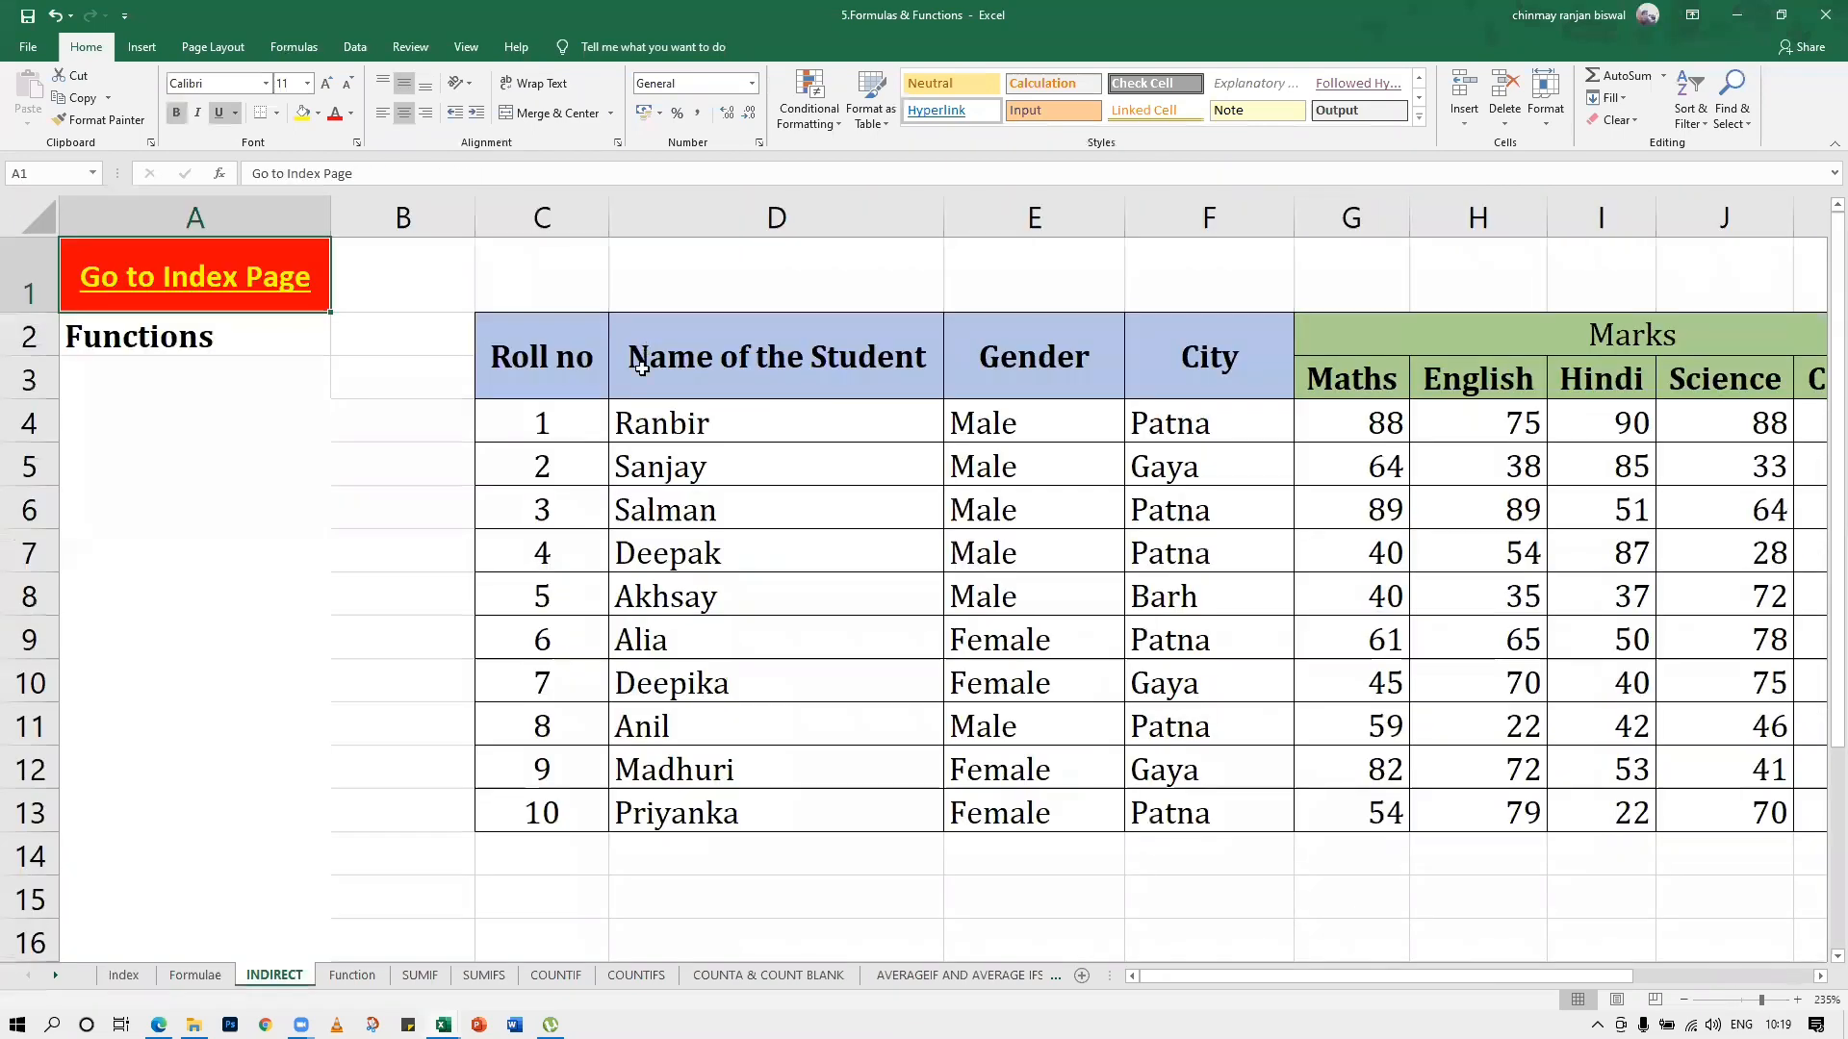
pyautogui.click(265, 286)
pyautogui.click(626, 373)
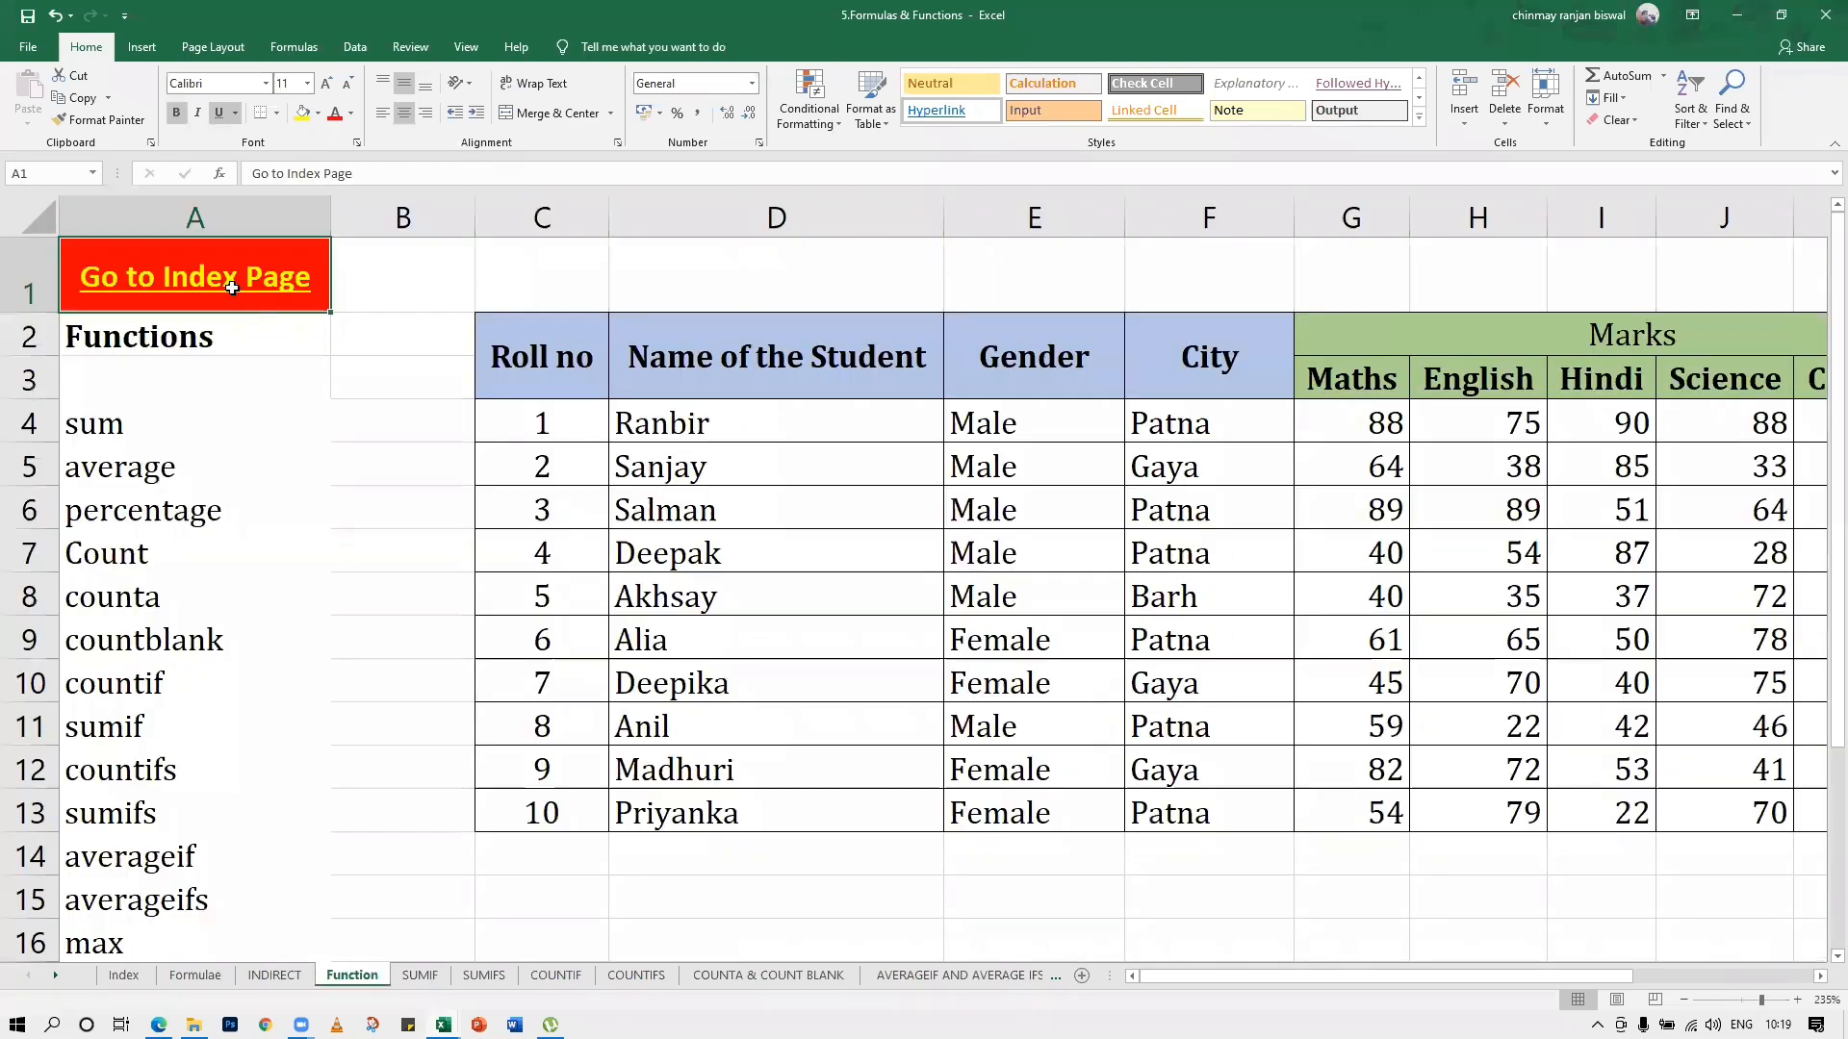
pyautogui.click(238, 296)
pyautogui.click(592, 385)
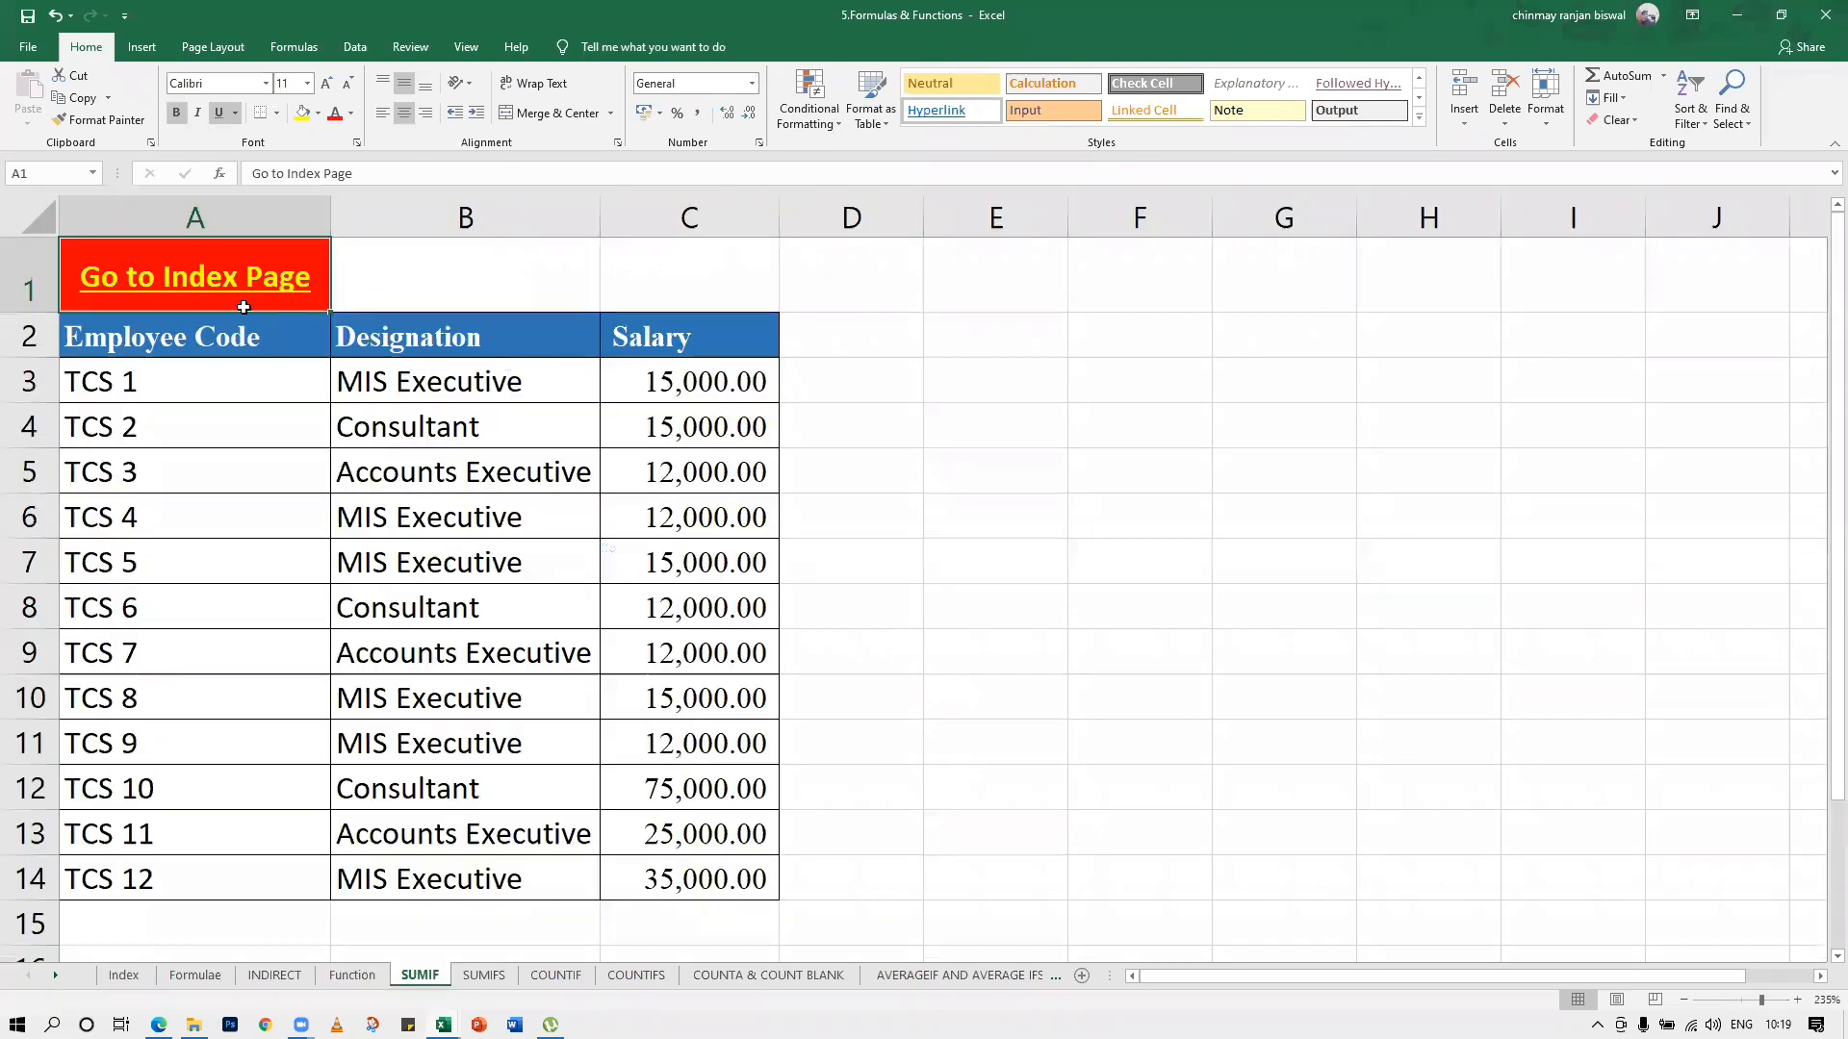
pyautogui.click(176, 285)
# View the SUMIFS, COUNTIFS and COUNTIF sheets through their index links and close the workbook
pyautogui.click(636, 414)
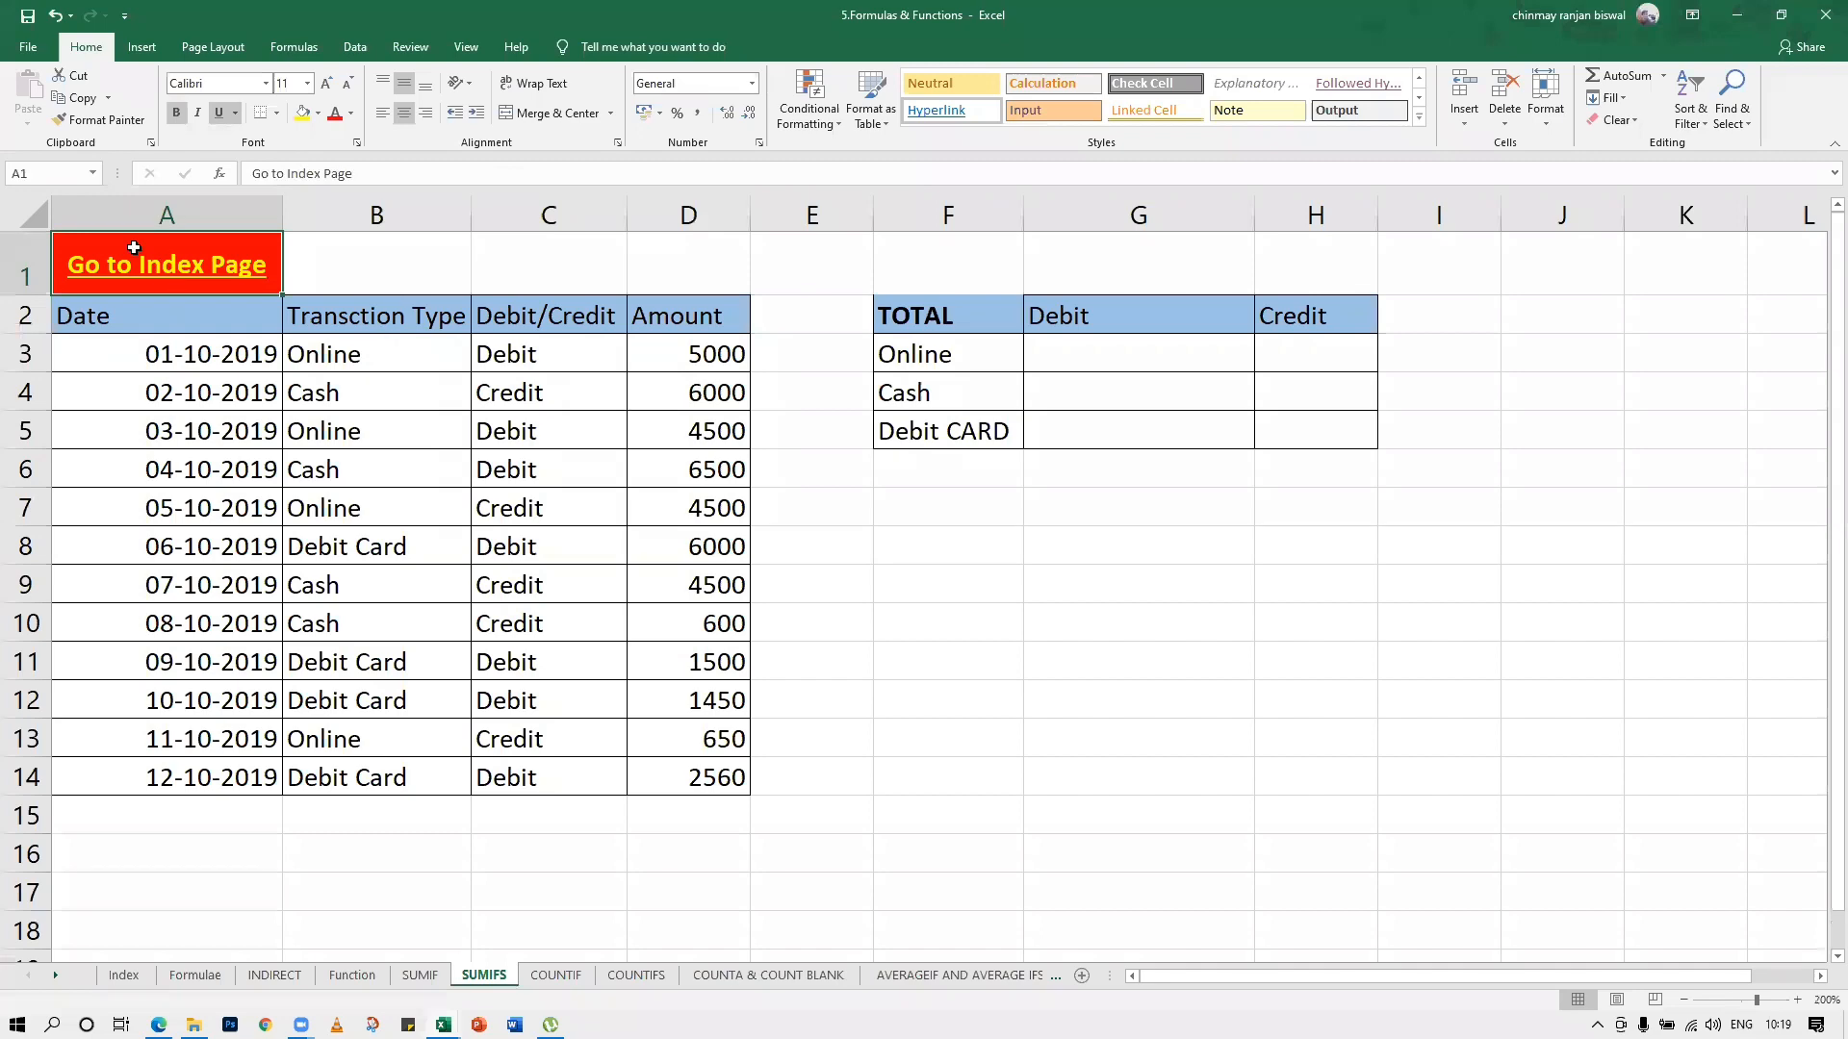
pyautogui.click(154, 270)
pyautogui.click(1028, 602)
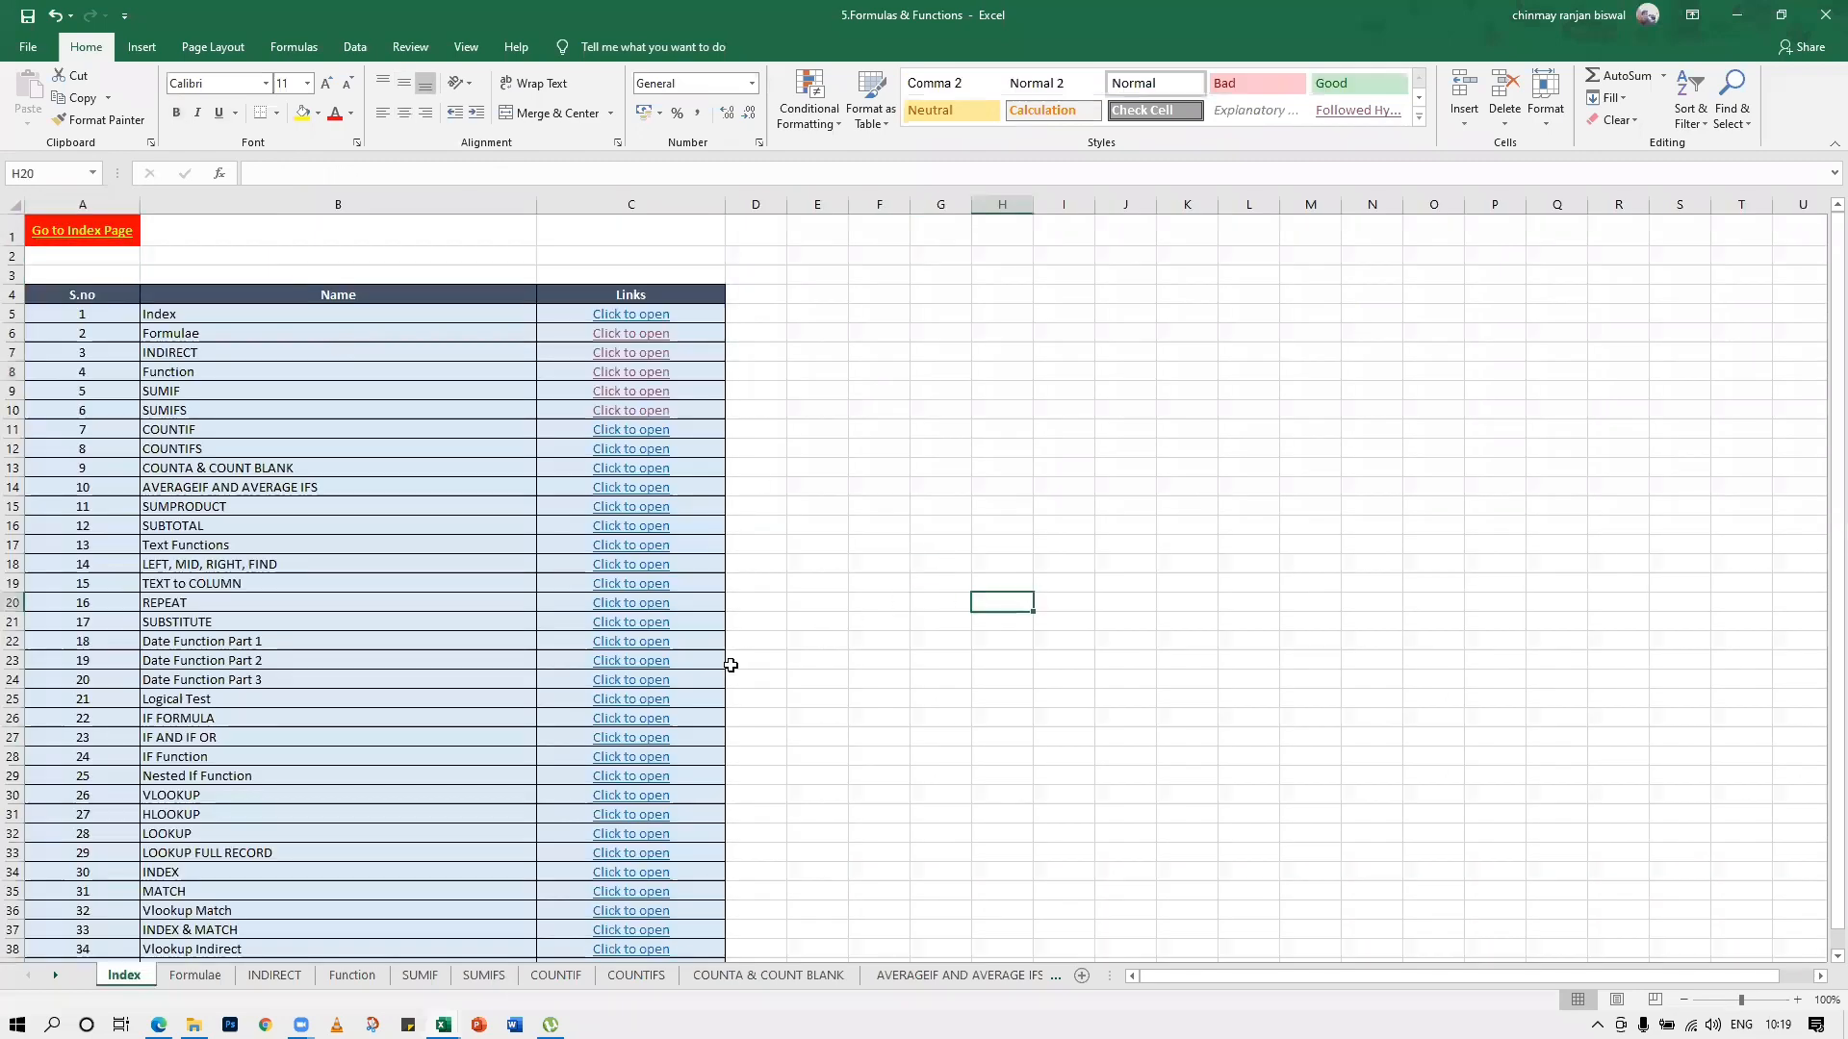
pyautogui.click(637, 451)
pyautogui.click(224, 277)
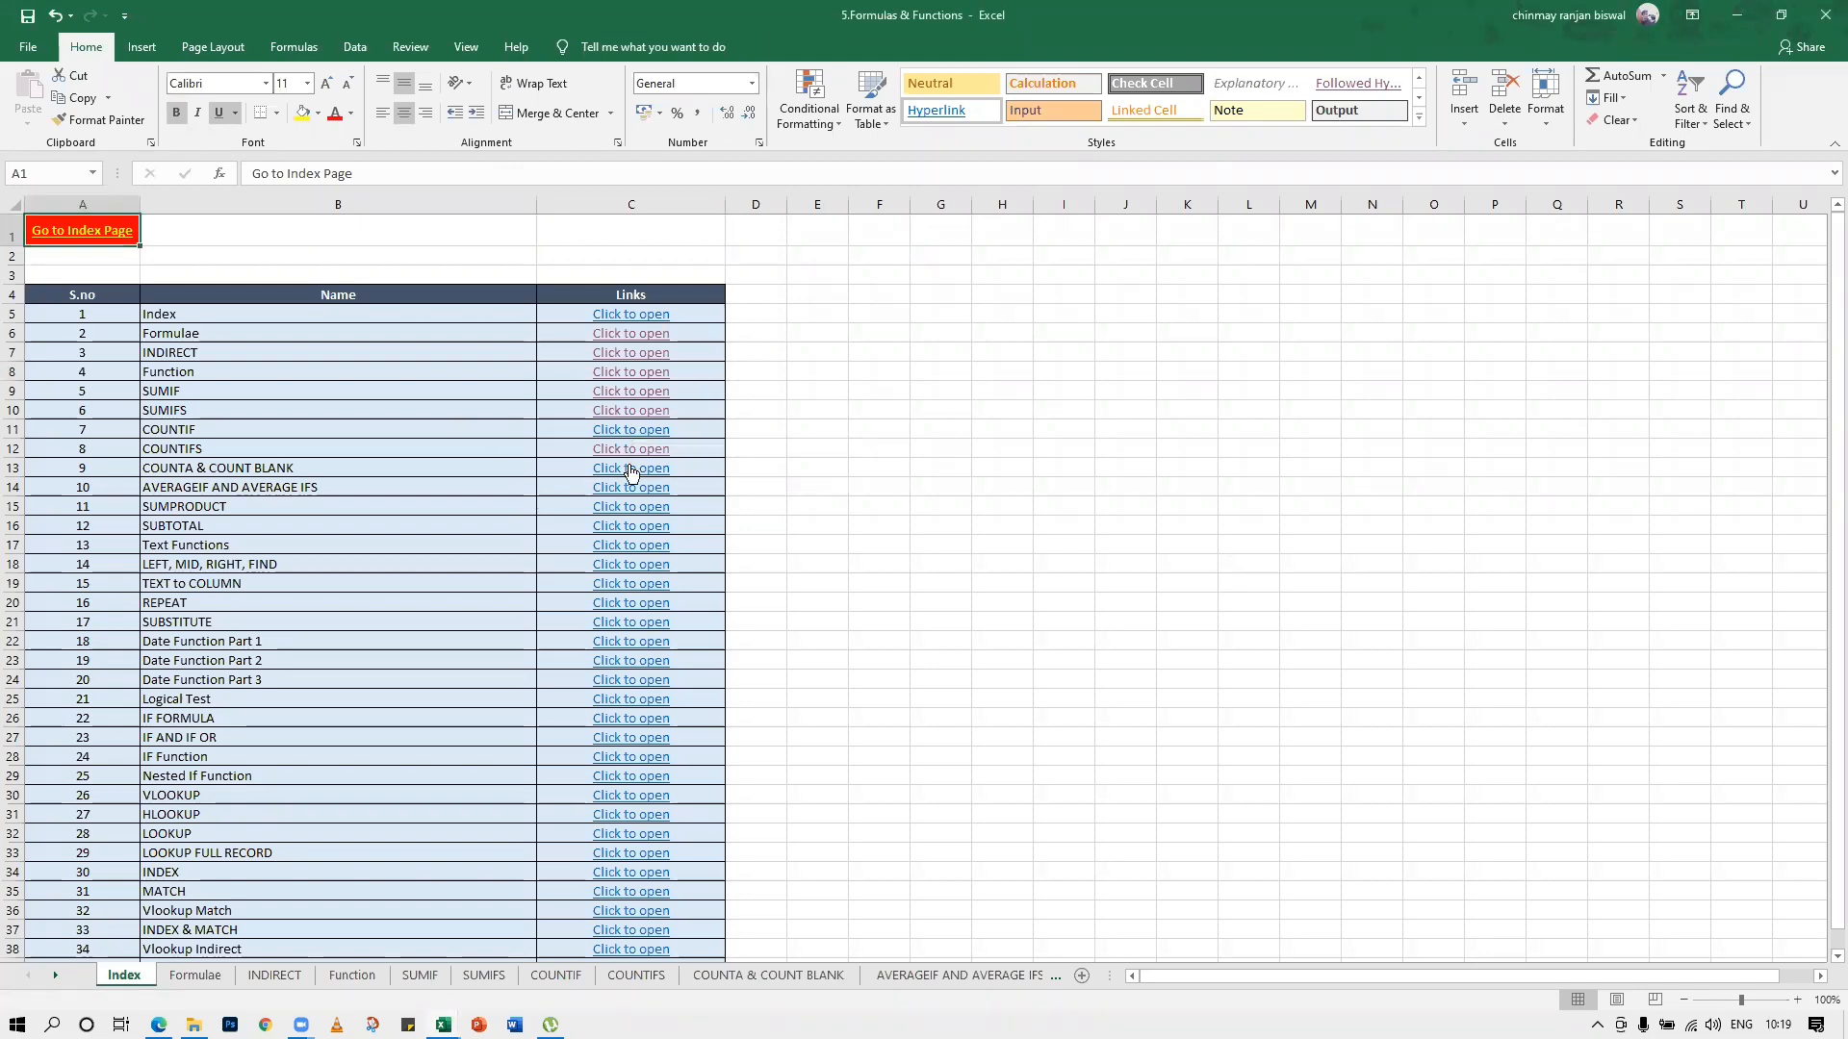
pyautogui.click(643, 431)
pyautogui.moveTo(942, 623); pyautogui.dragTo(1072, 589)
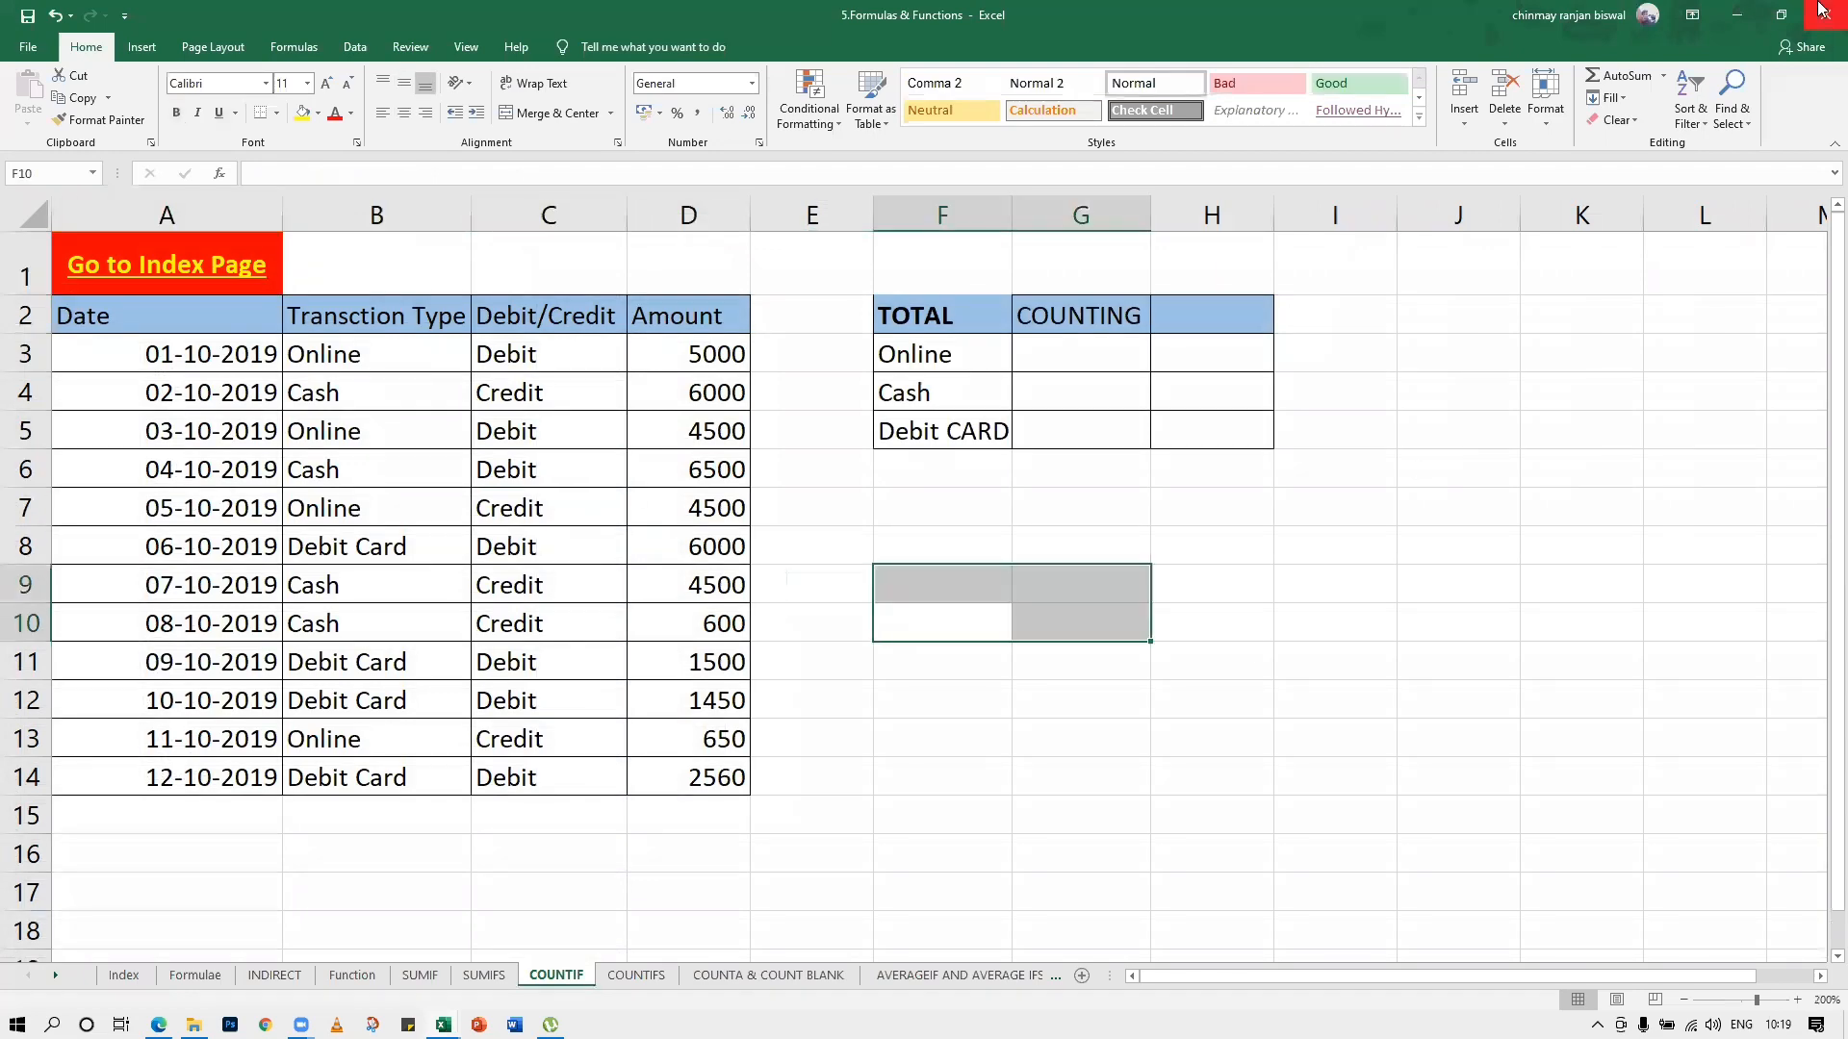
pyautogui.click(947, 552)
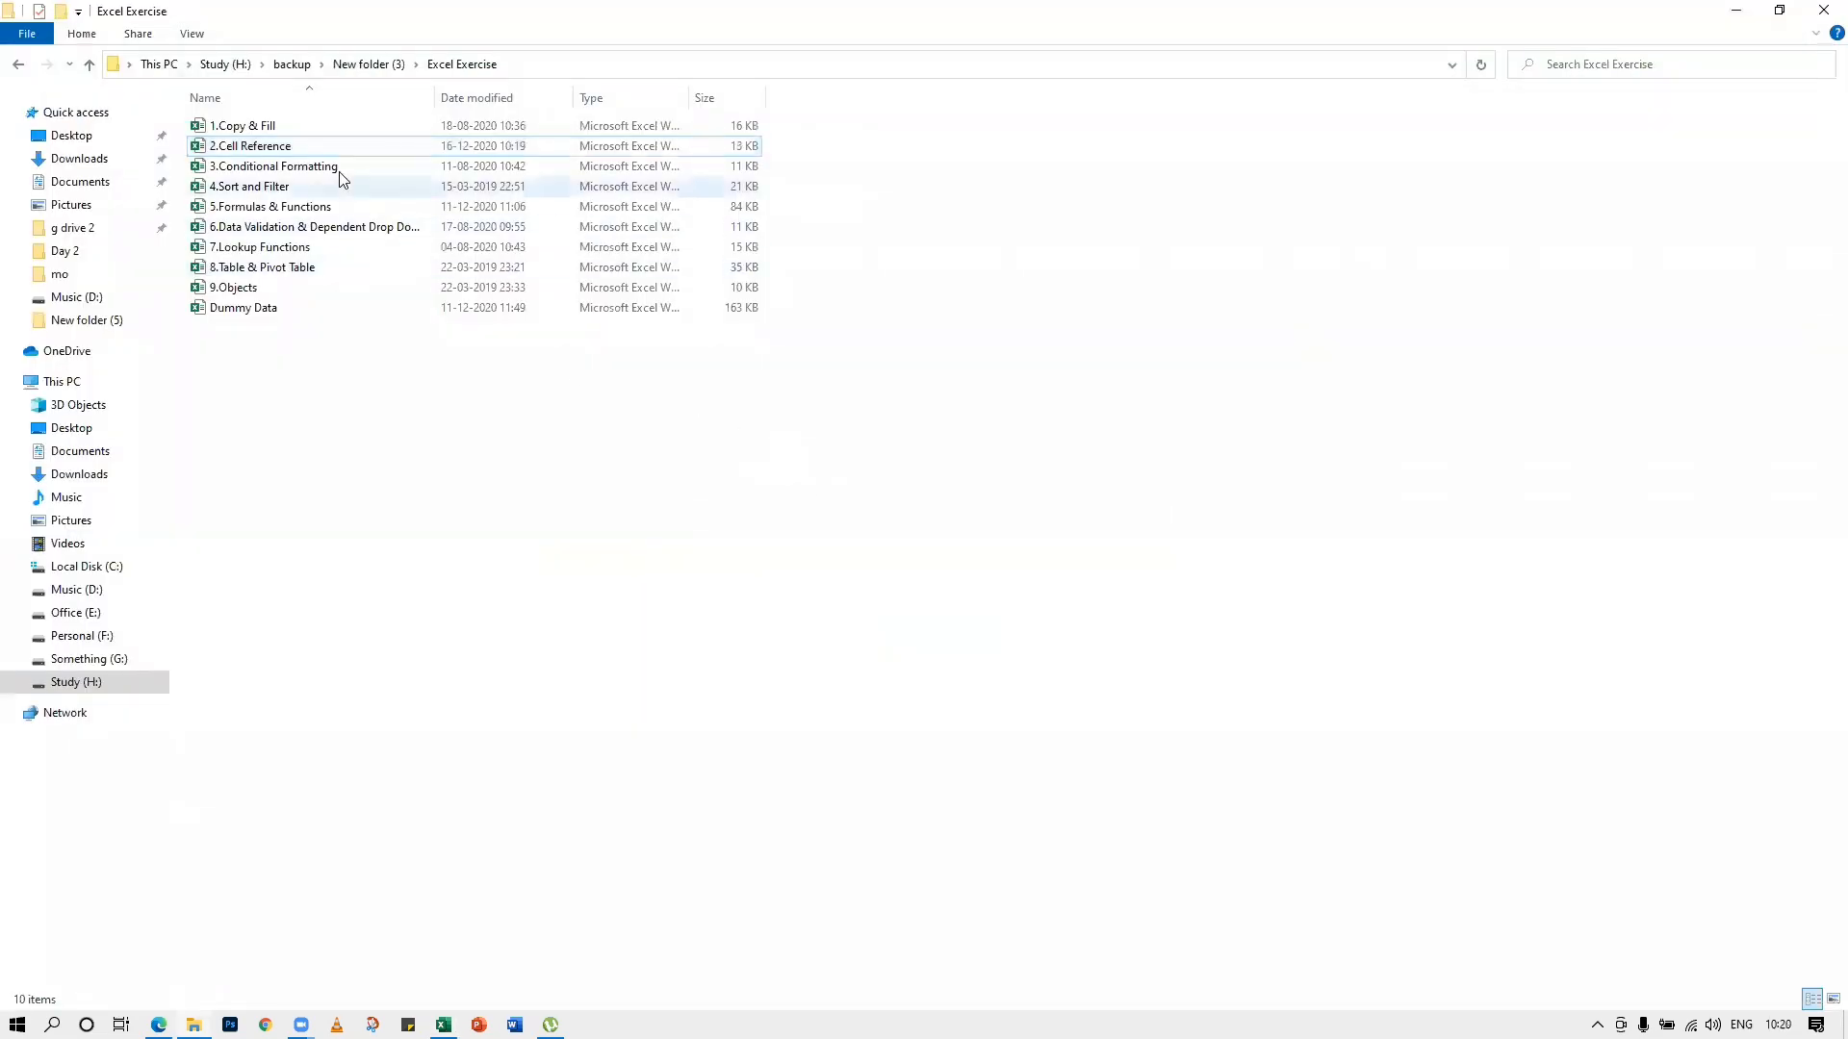
# In File Explorer, select the 2.Cell Reference and 5.Formulas & Functions workbooks in the Excel Exercise folder and minimise the window
pyautogui.click(279, 147)
pyautogui.keyDown('ctrl'); pyautogui.click(257, 187); pyautogui.keyUp('ctrl')
pyautogui.click(250, 214)
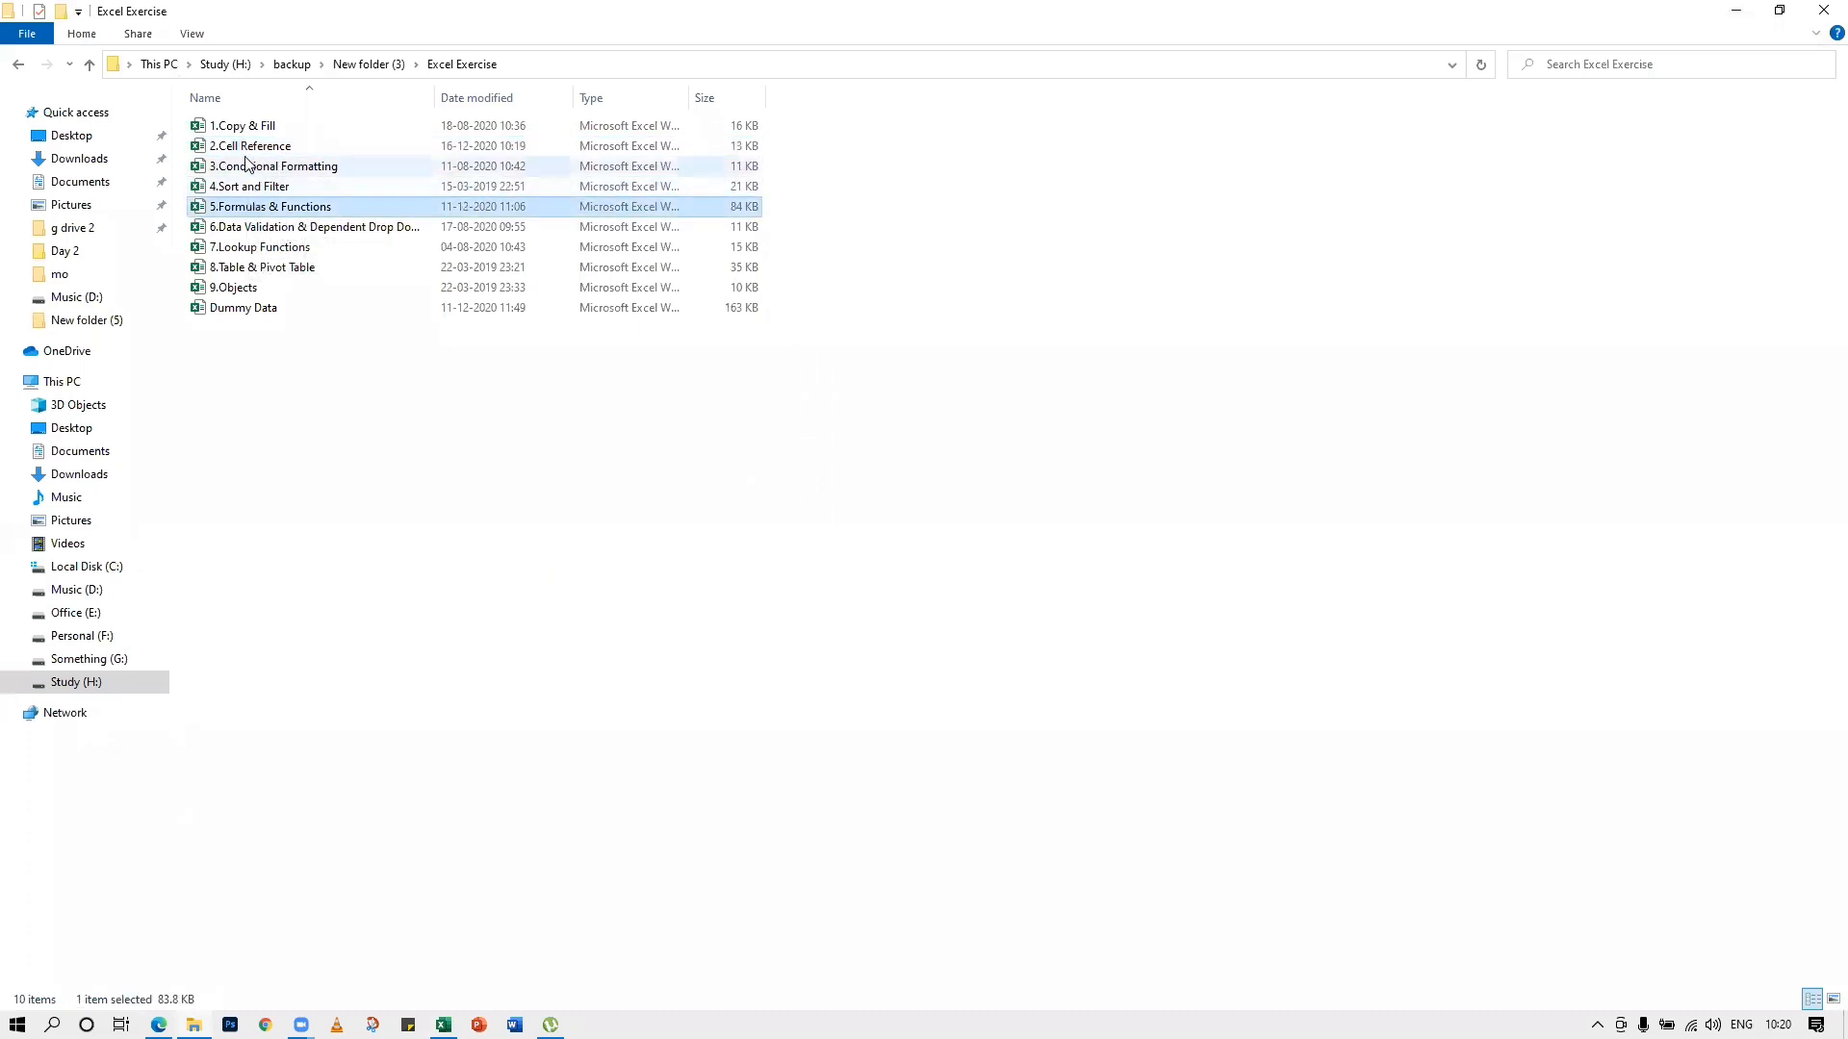
pyautogui.keyDown('ctrl'); pyautogui.click(248, 147); pyautogui.keyUp('ctrl')
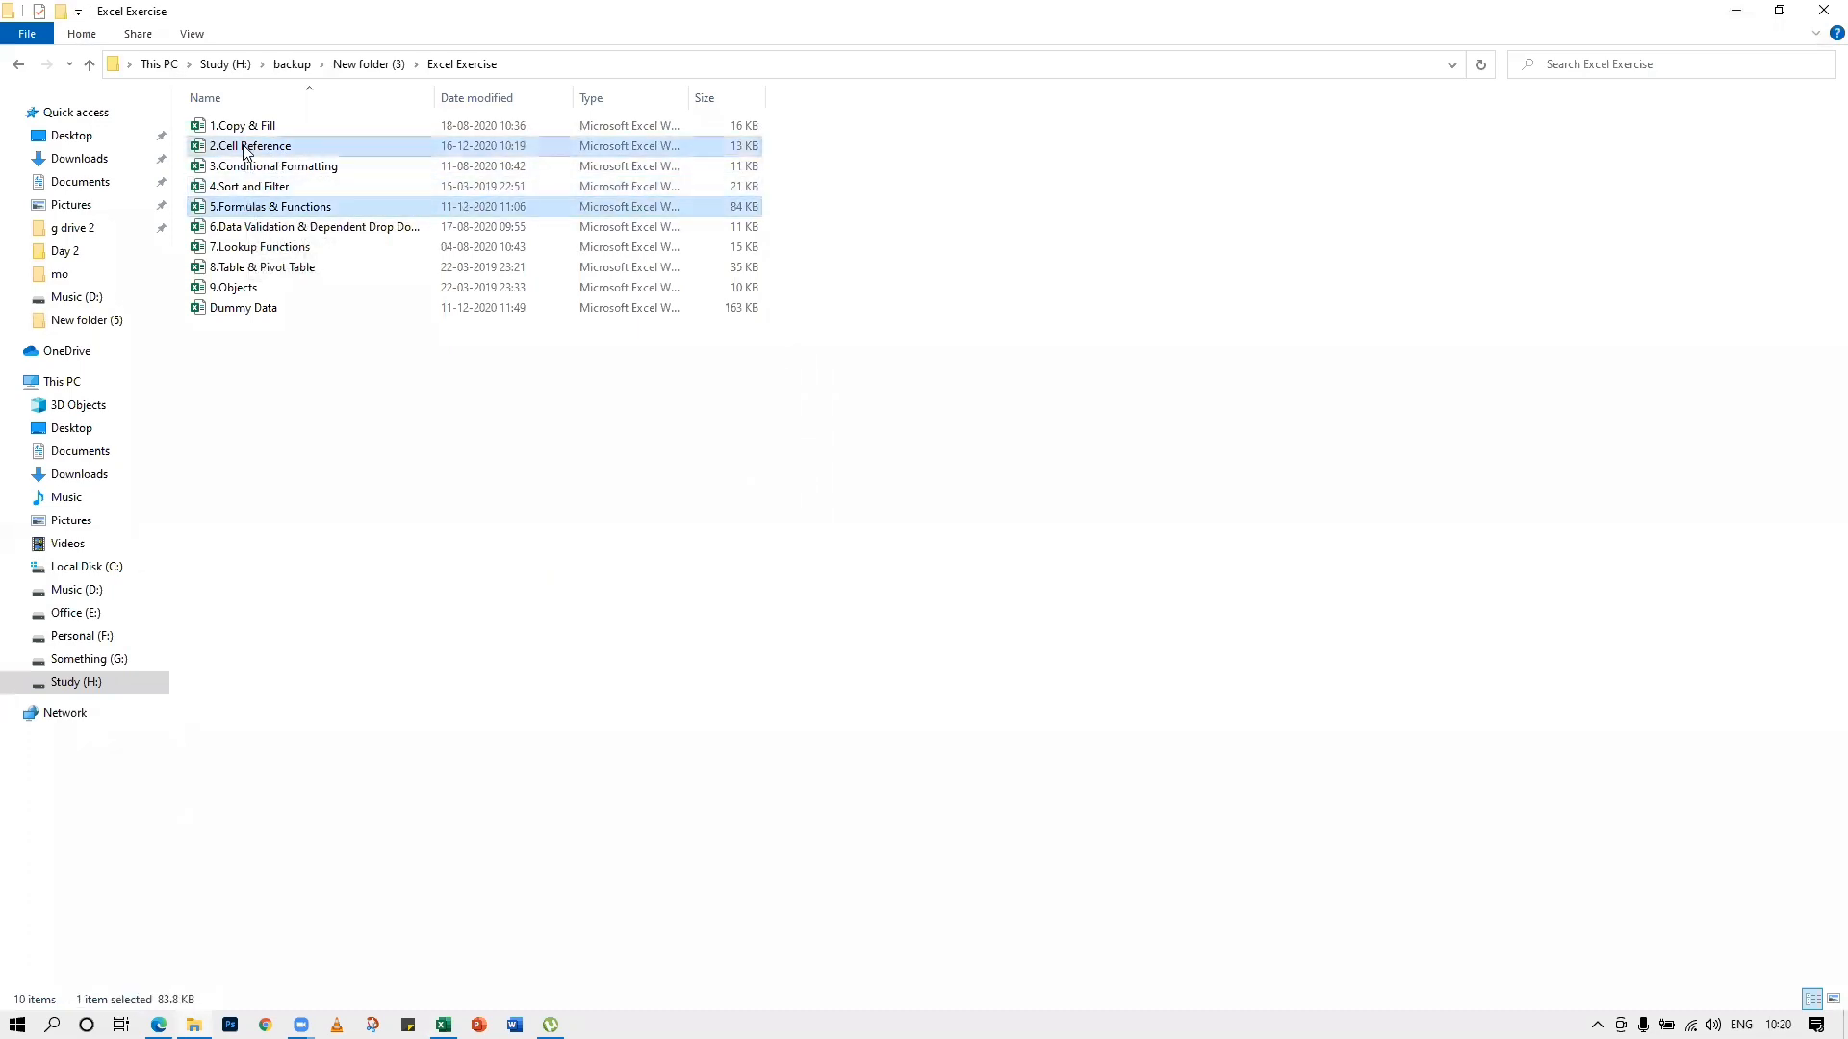
pyautogui.click(1738, 9)
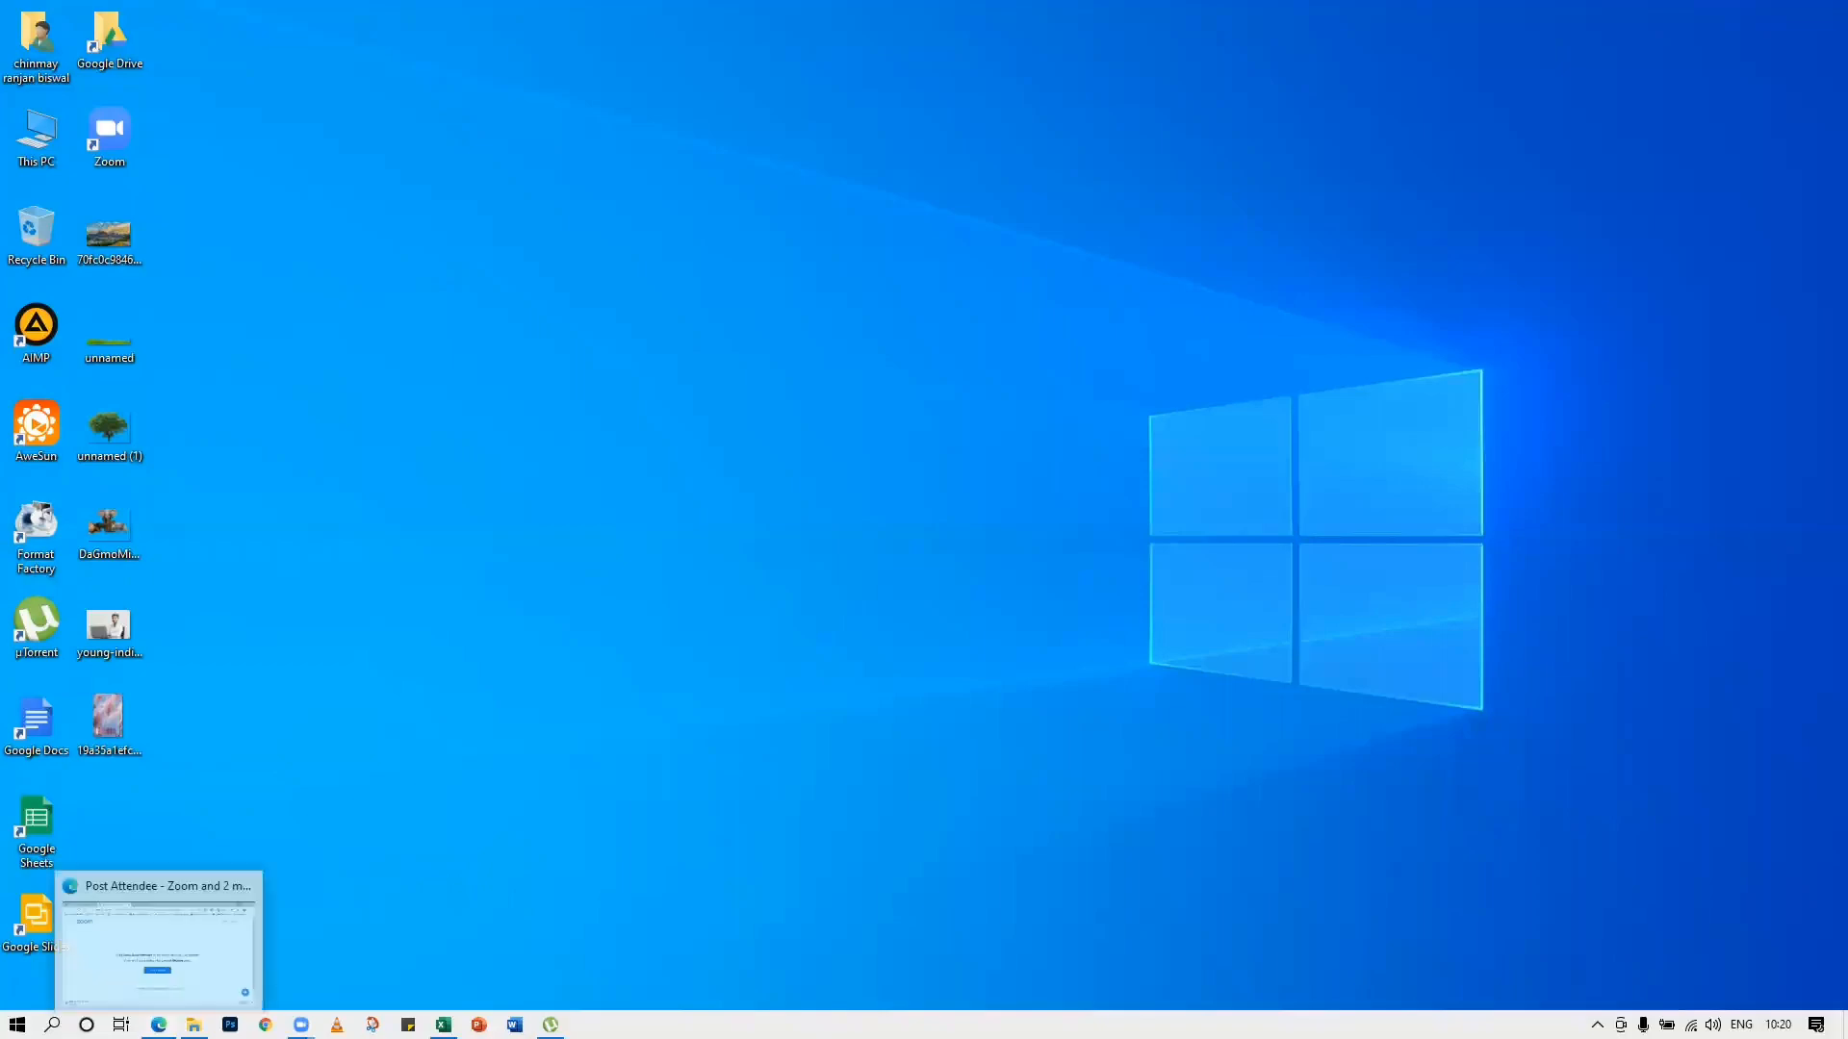
pyautogui.rightClick(695, 422)
pyautogui.click(625, 471)
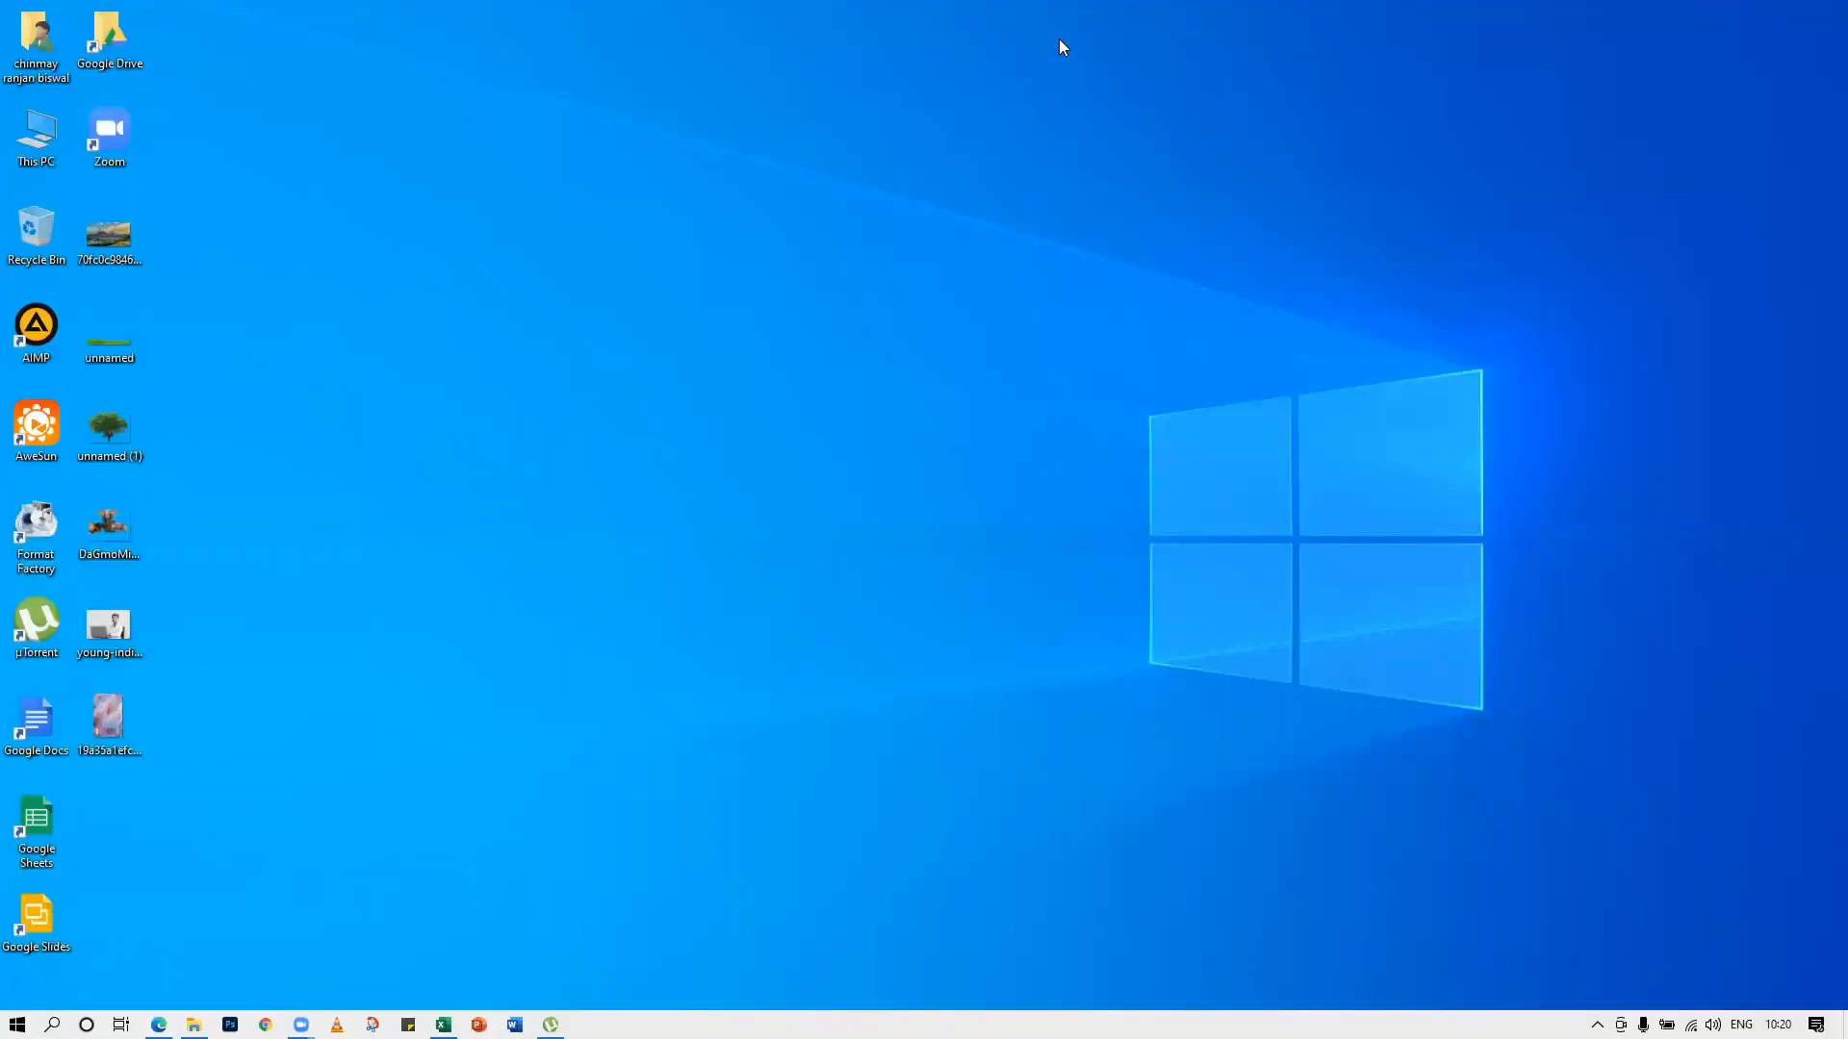